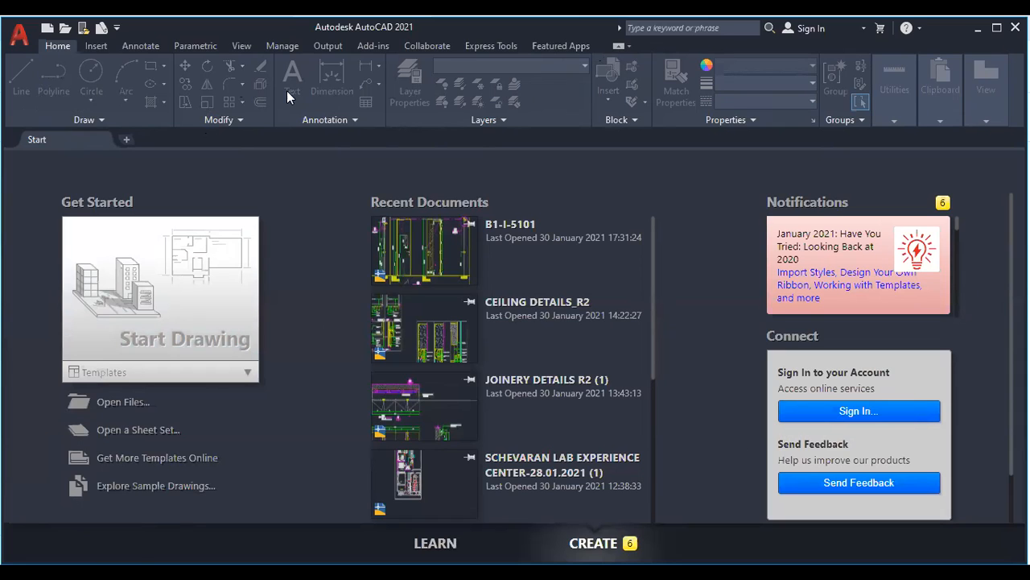
# Start a new drawing and show the classic menu bar
pyautogui.click(161, 298)
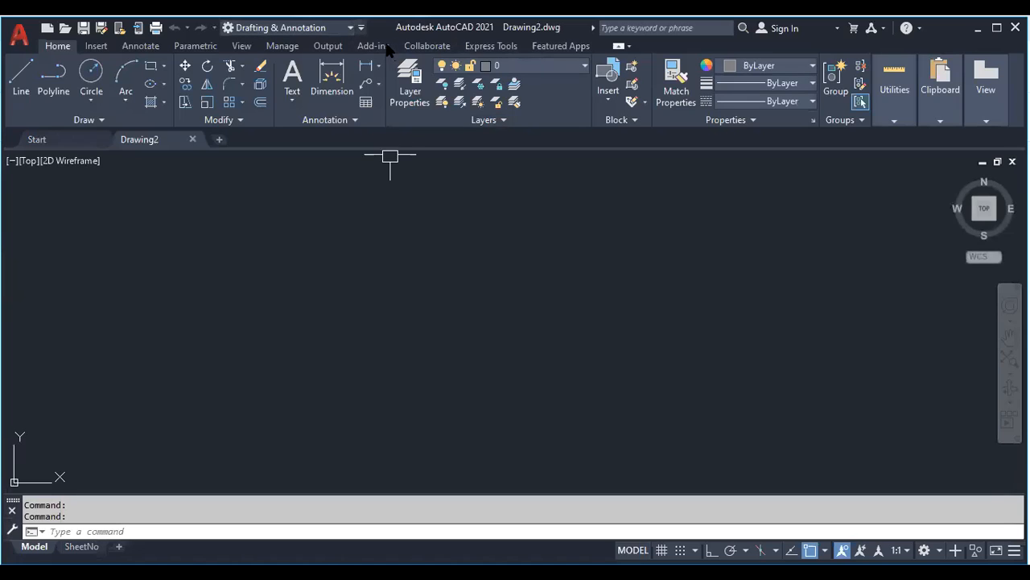
pyautogui.click(361, 27)
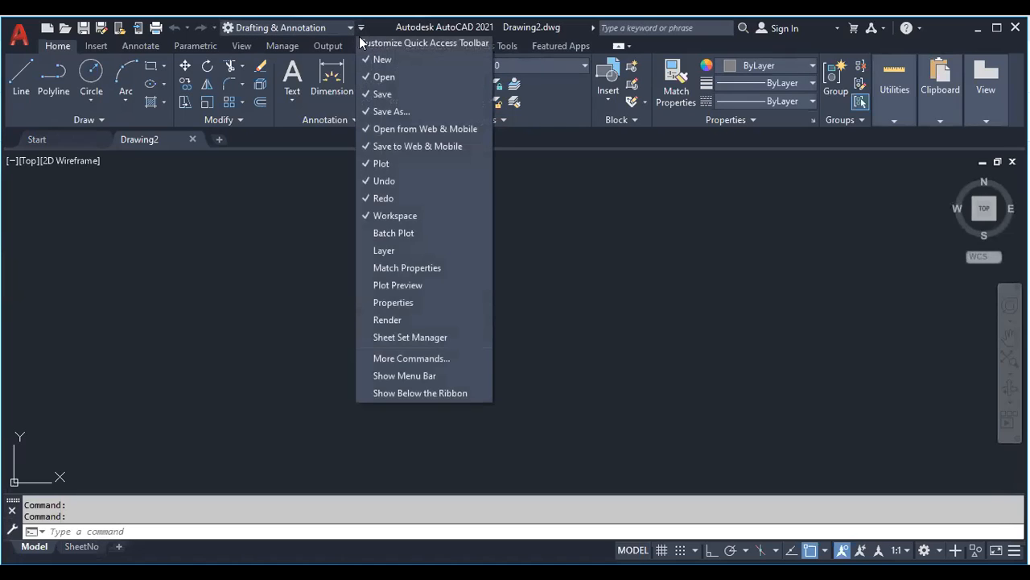
pyautogui.click(404, 376)
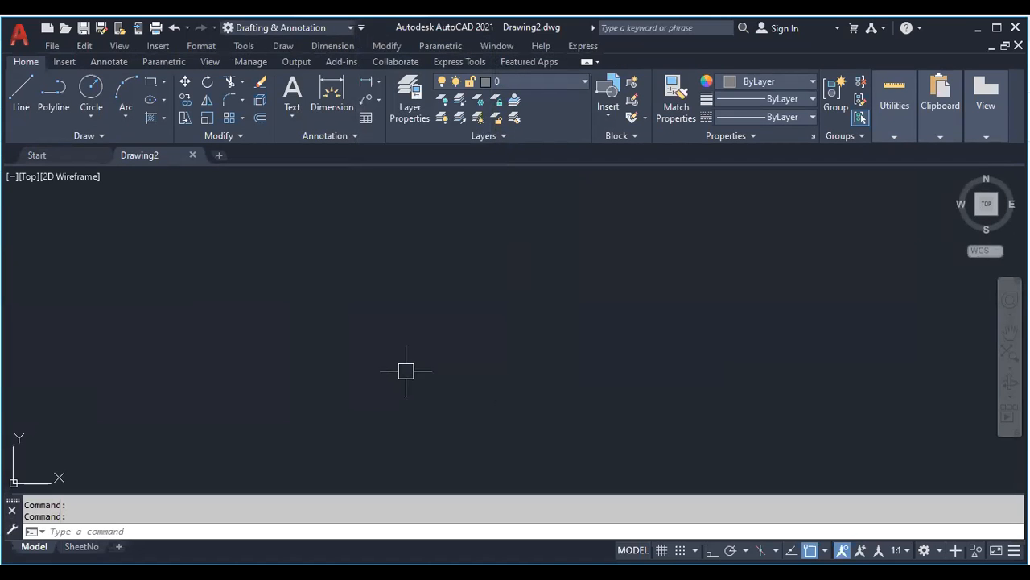
pyautogui.rightClick(614, 46)
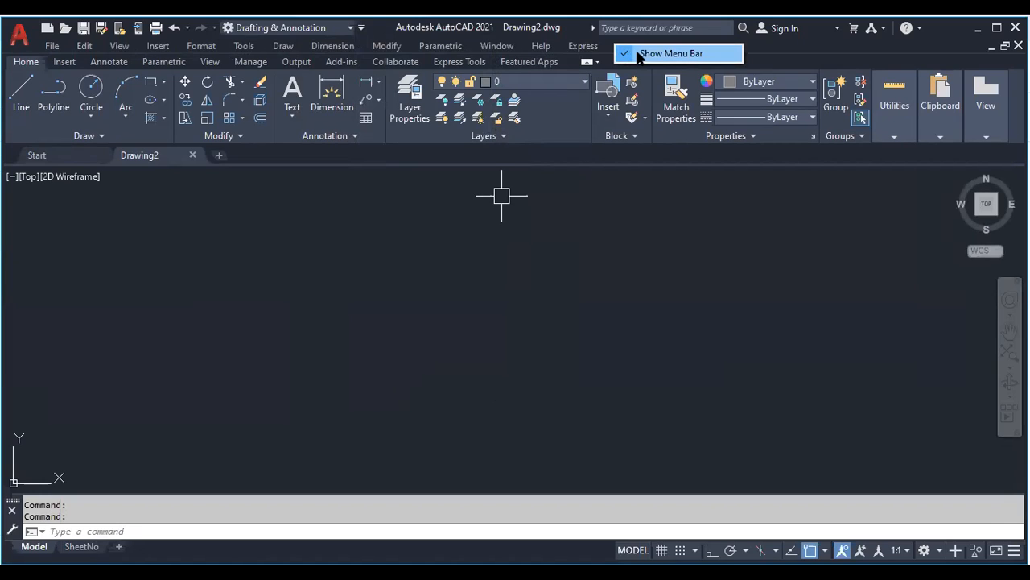
# Display the Dimension toolbar
pyautogui.click(243, 47)
pyautogui.click(243, 46)
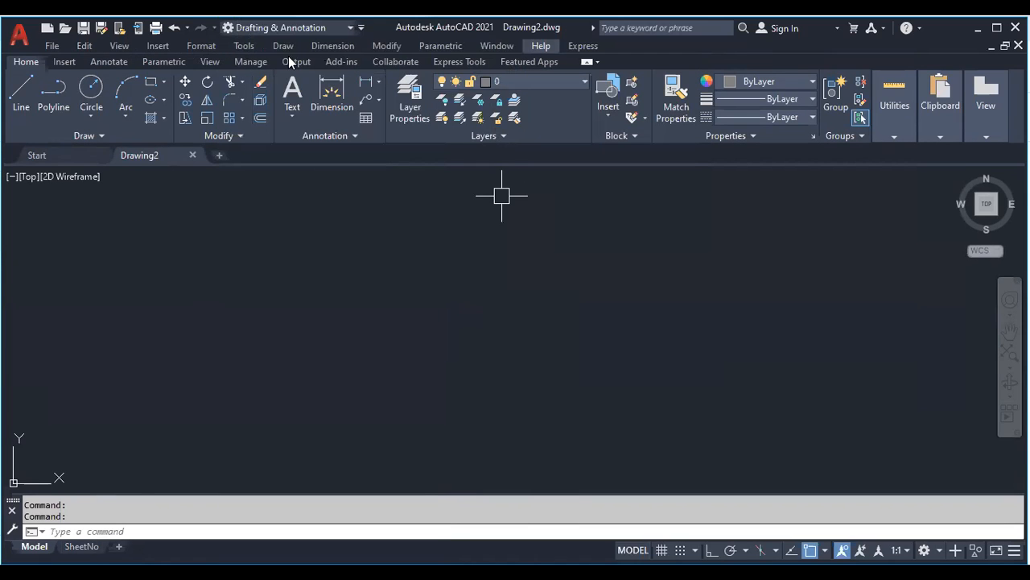
pyautogui.click(243, 46)
pyautogui.moveTo(354, 59)
pyautogui.moveTo(479, 61)
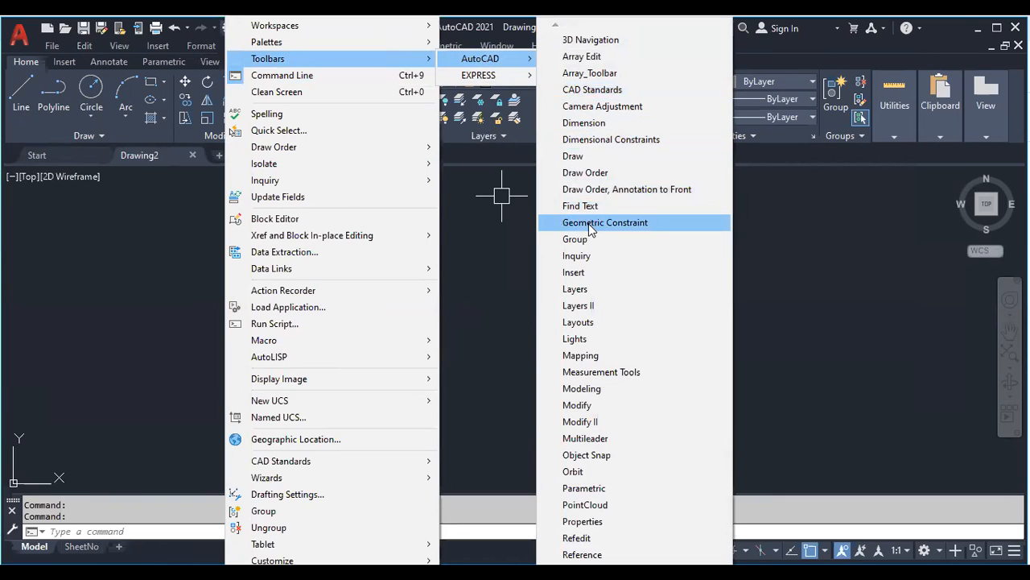
pyautogui.click(610, 123)
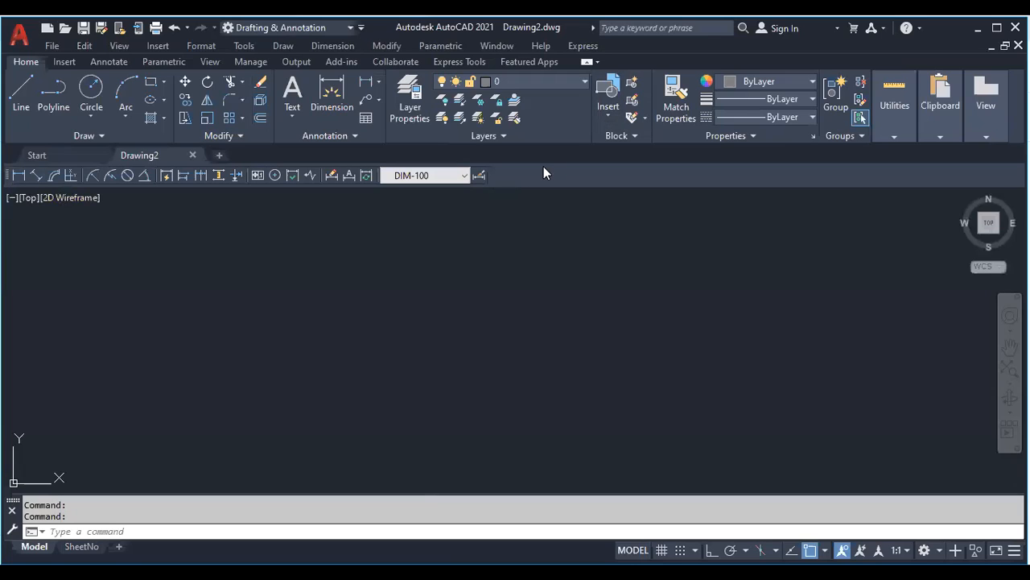
# Display the Layers and Draw Order toolbars
pyautogui.rightClick(512, 169)
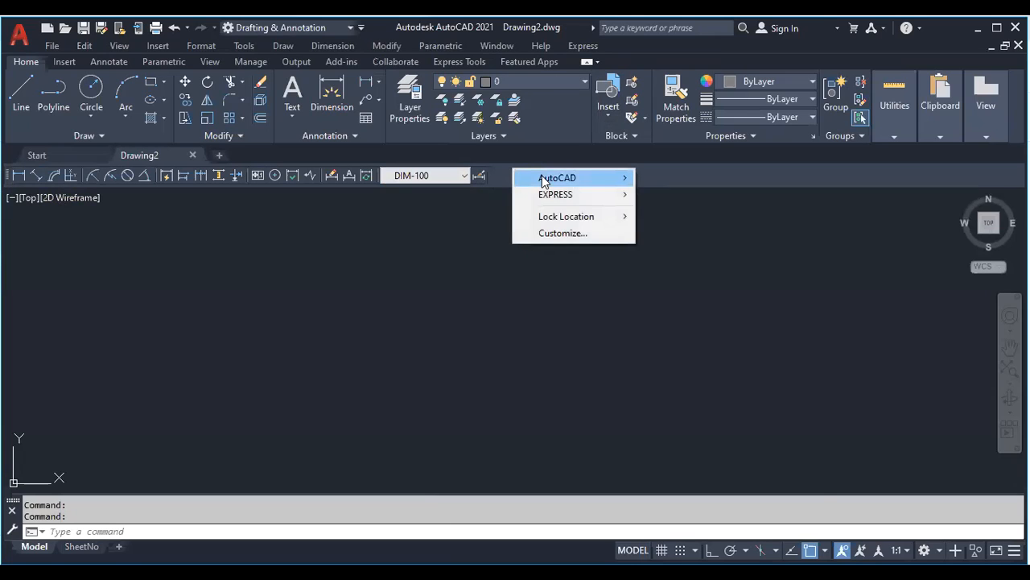
pyautogui.moveTo(543, 180)
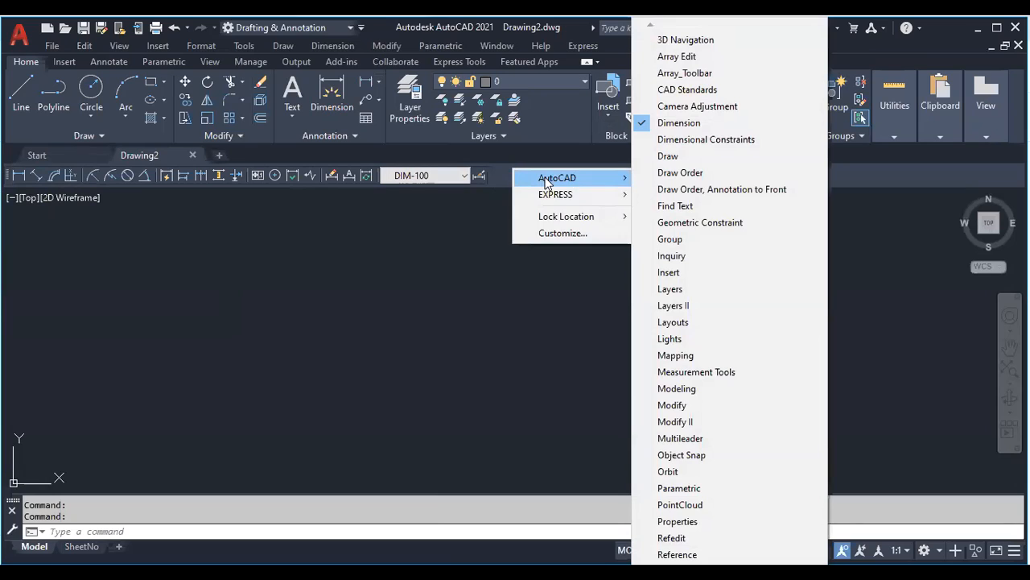
pyautogui.moveTo(676, 569)
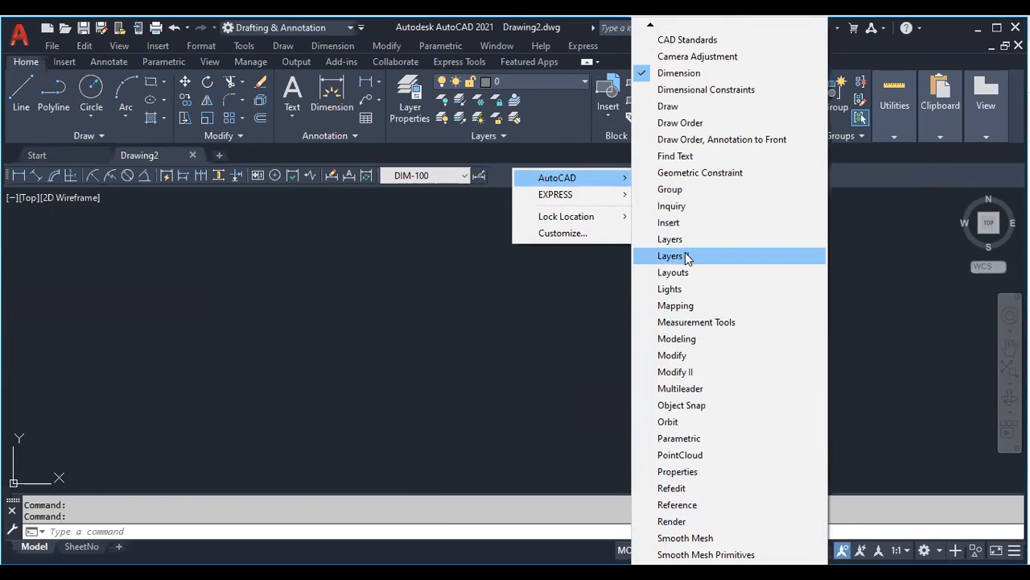
pyautogui.click(665, 239)
pyautogui.rightClick(377, 206)
pyautogui.moveTo(435, 211)
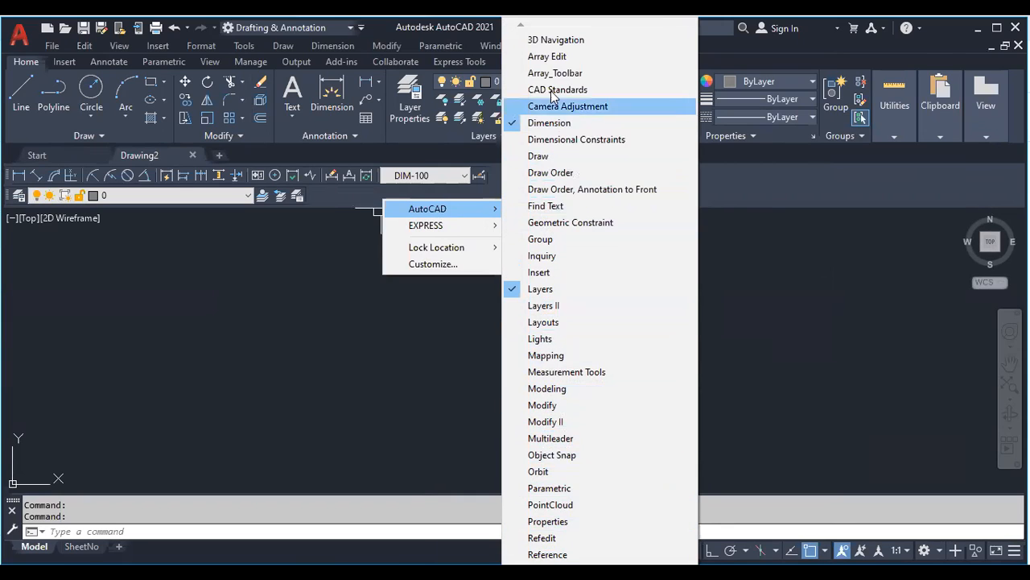
pyautogui.click(540, 172)
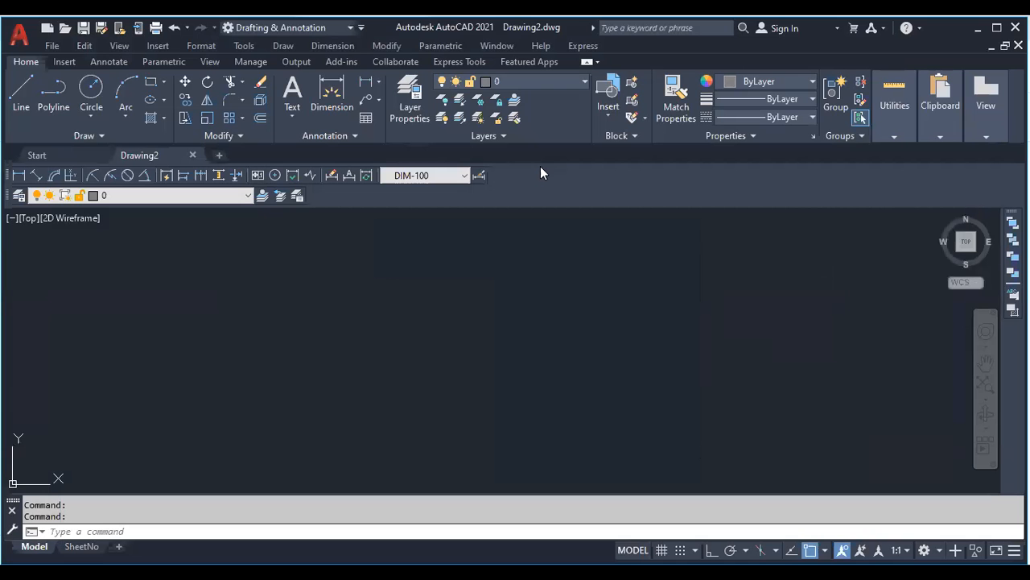
# Display the Standard and Modify toolbars
pyautogui.rightClick(542, 183)
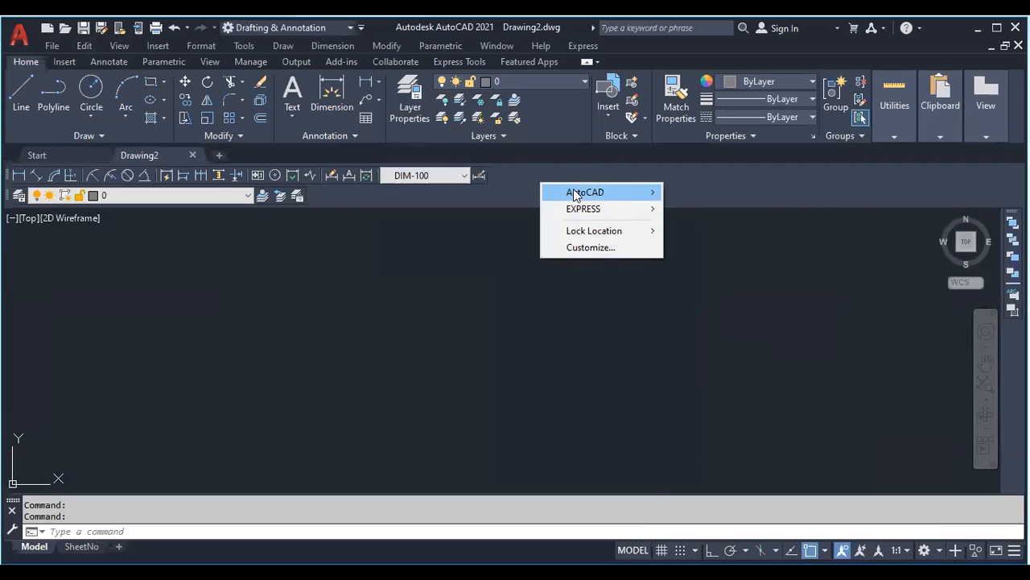
pyautogui.moveTo(575, 193)
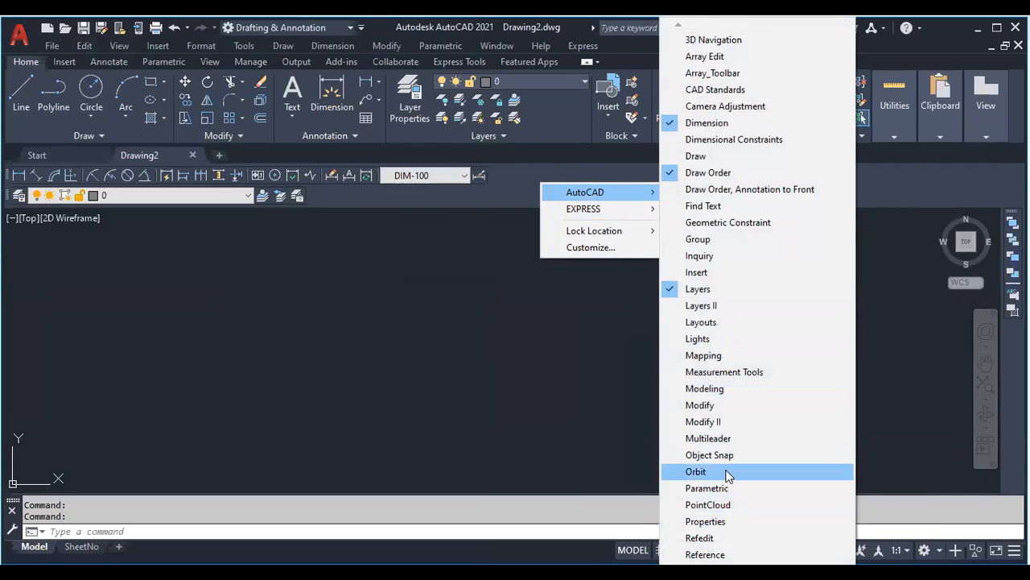
pyautogui.moveTo(709, 563)
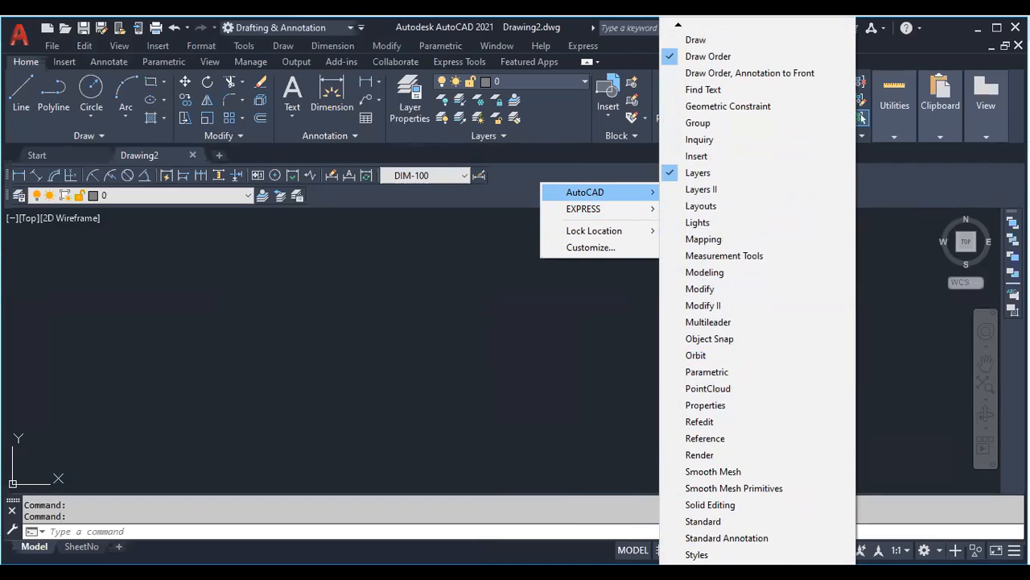
pyautogui.click(708, 522)
pyautogui.rightClick(348, 197)
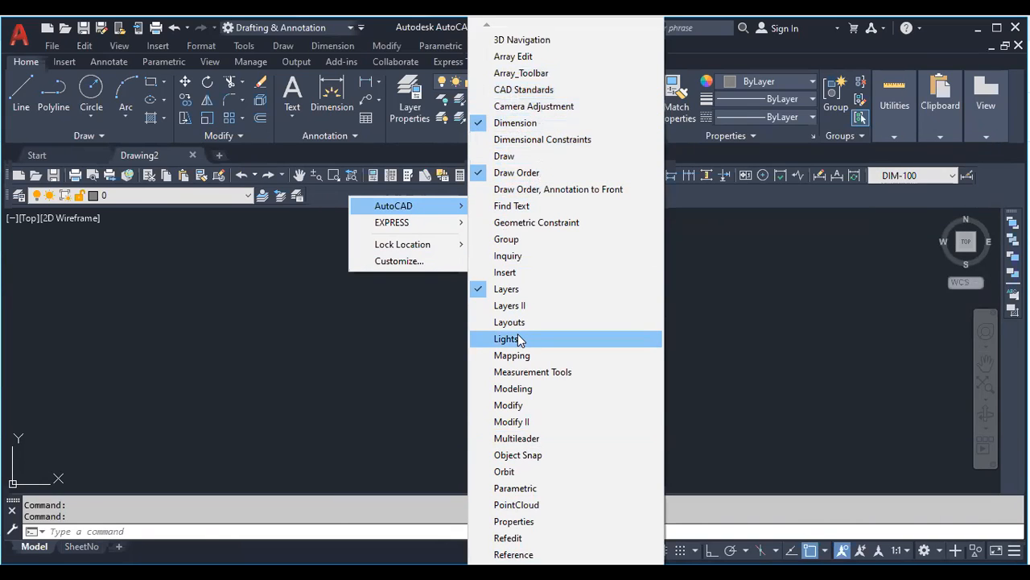
pyautogui.click(520, 406)
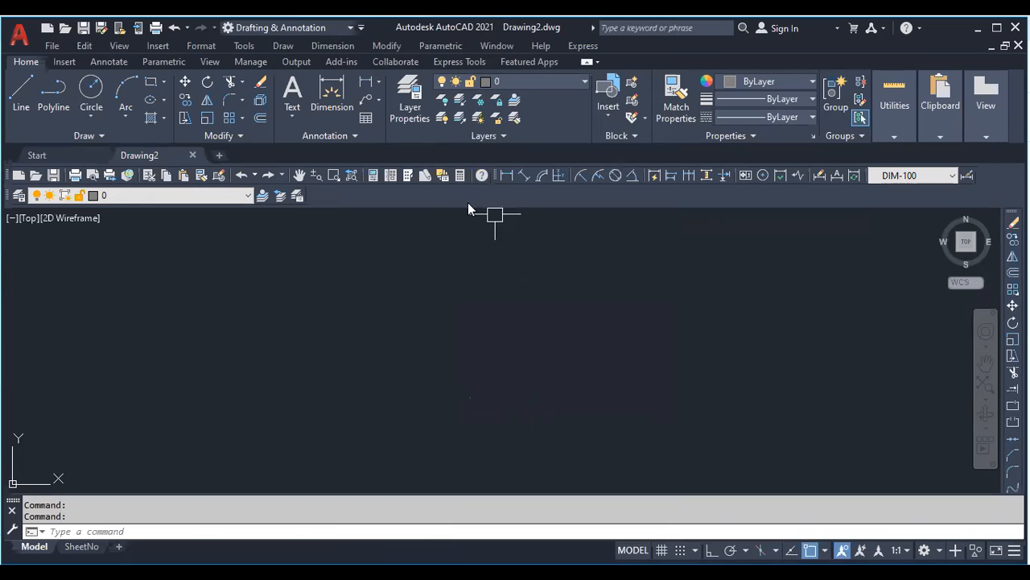
# Display the Styles toolbar for the text, dimension, table and multileader styles
pyautogui.rightClick(426, 193)
pyautogui.moveTo(464, 202)
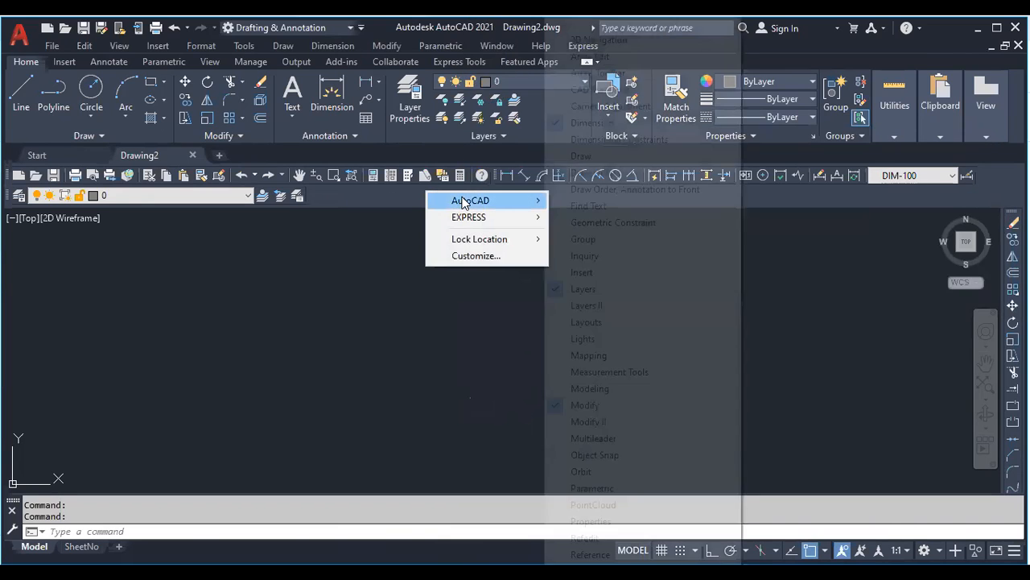
pyautogui.moveTo(619, 570)
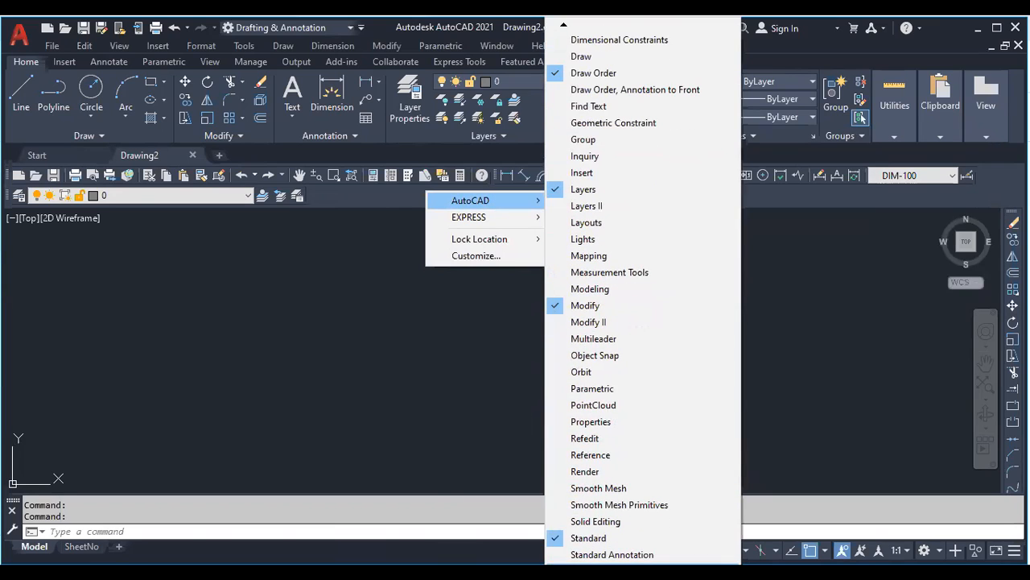
pyautogui.click(583, 570)
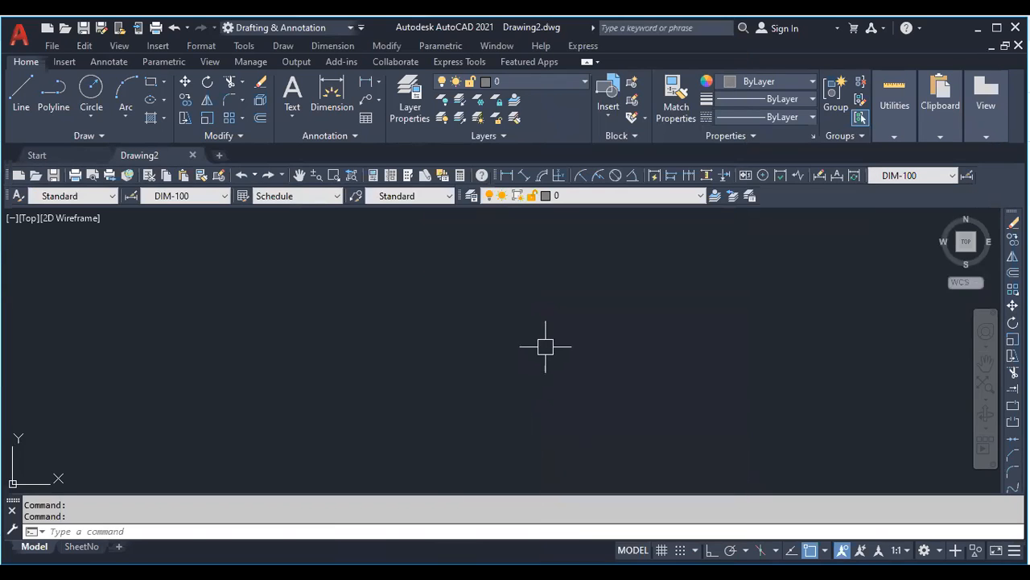
# Hide the ribbon with the RIBBONCLOSE command
pyautogui.click(190, 527)
pyautogui.write('ri')
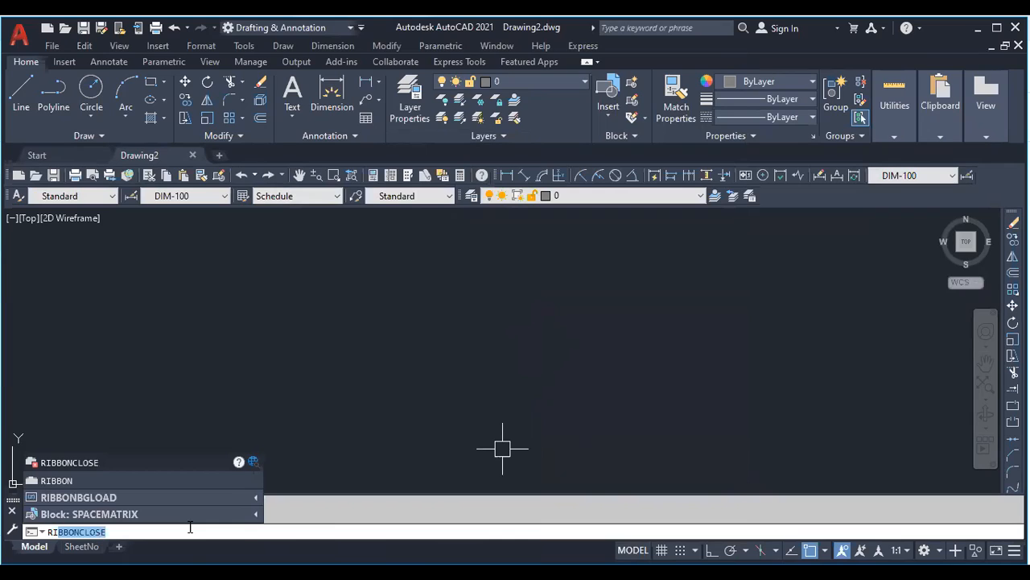
pyautogui.press('Return')
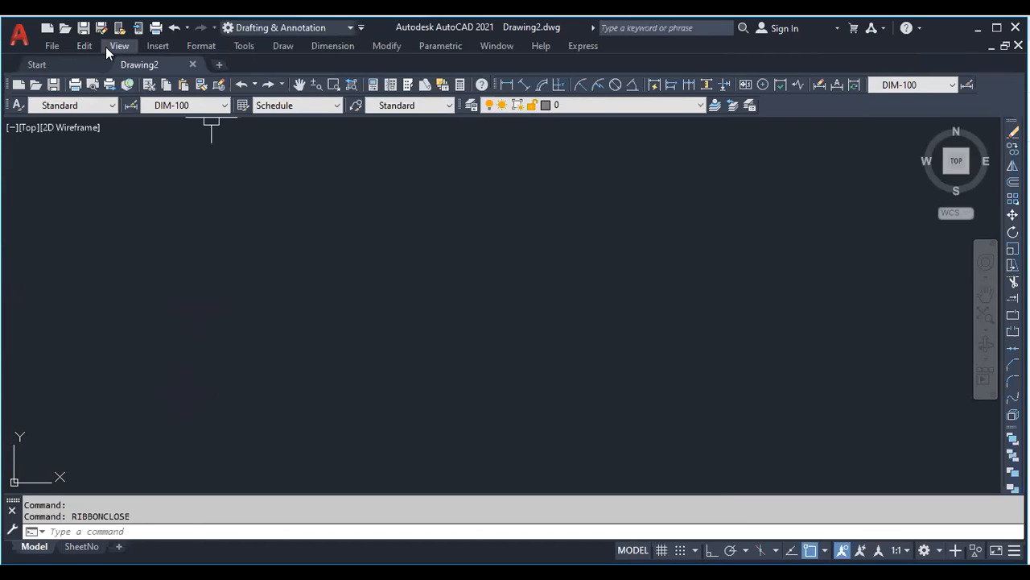
# Display the Draw toolbar
pyautogui.rightClick(787, 102)
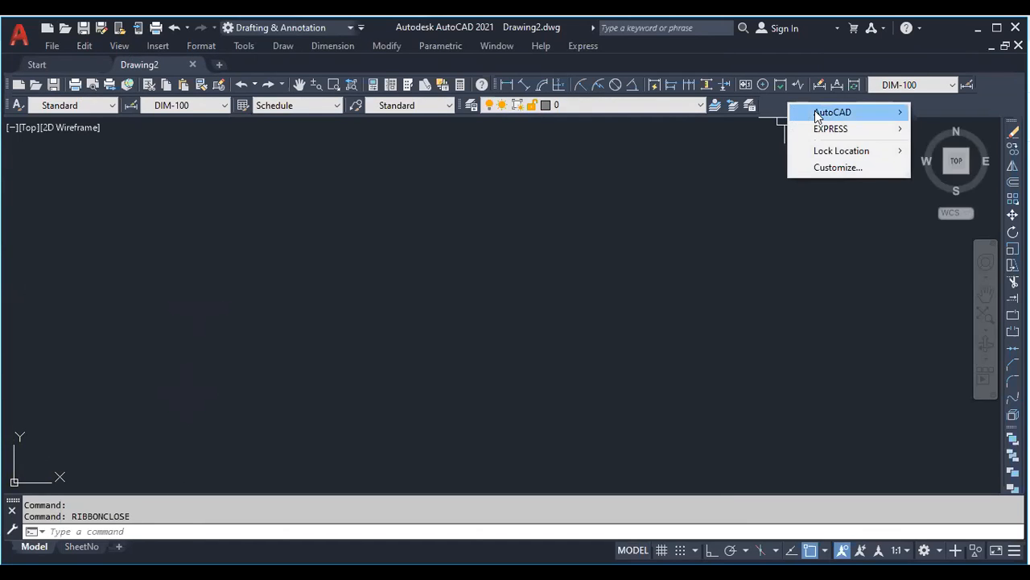
pyautogui.moveTo(817, 117)
pyautogui.click(657, 153)
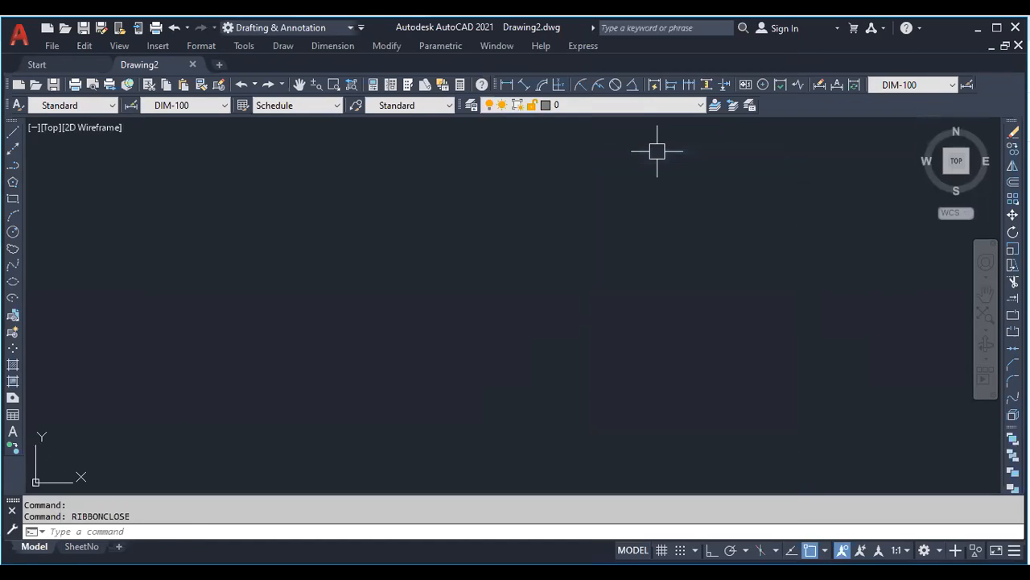
# With Ortho on, draw connected lines about 76787 rightward and 25129 downward, then back leftward and up onto the first line, forming a rectangle
pyautogui.click(12, 133)
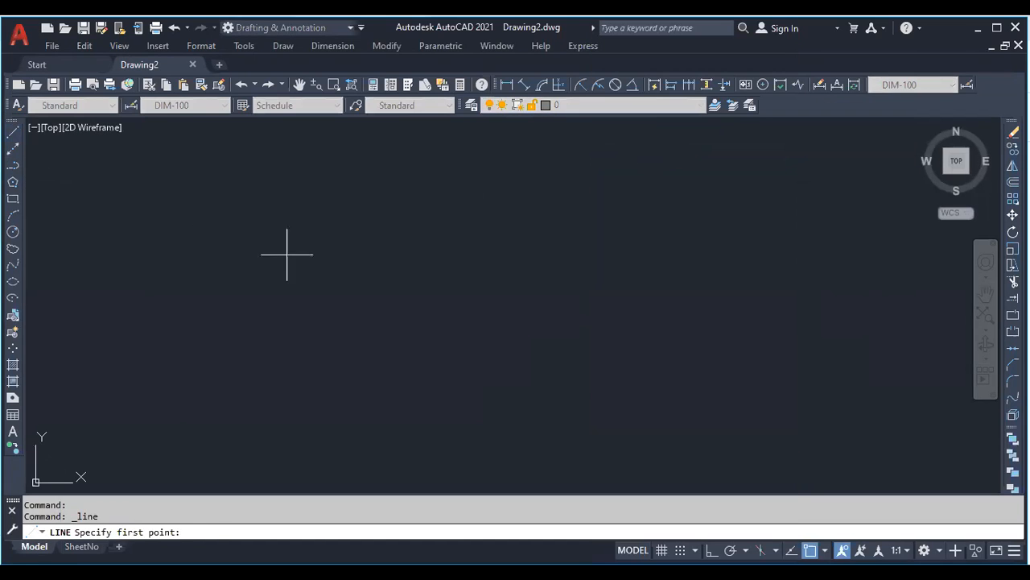
pyautogui.click(243, 240)
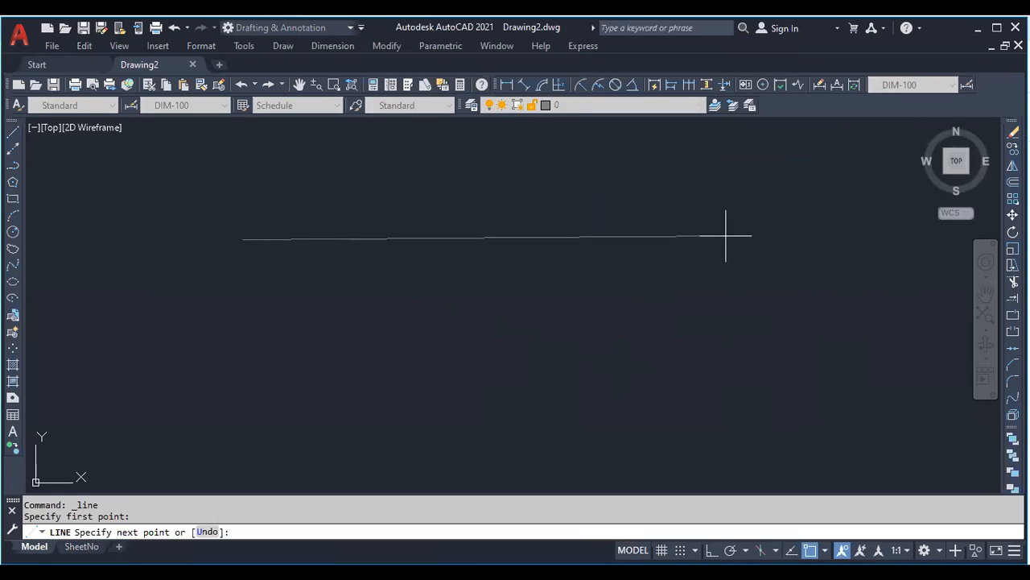
pyautogui.press('F8')
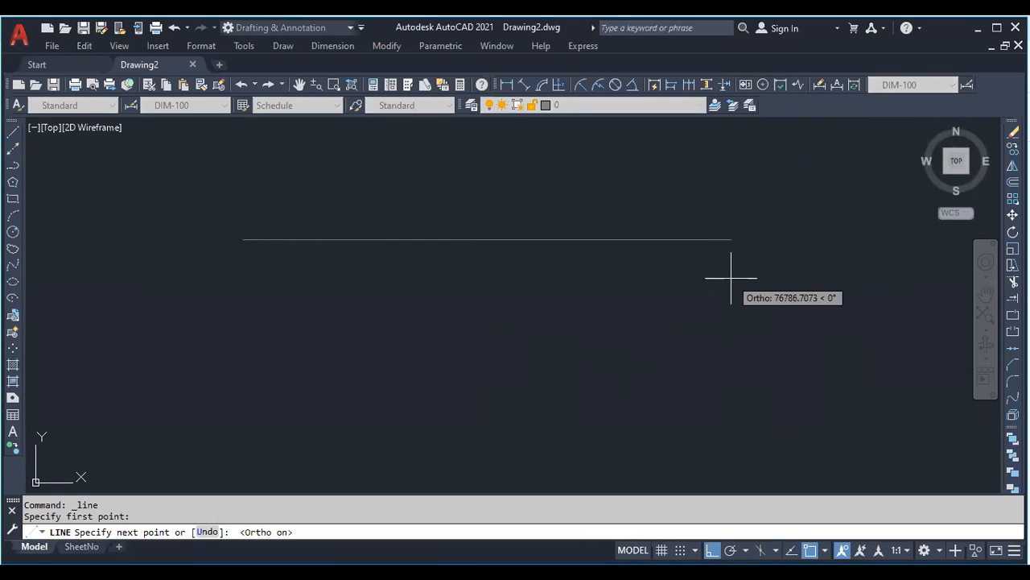
pyautogui.click(731, 272)
pyautogui.click(731, 397)
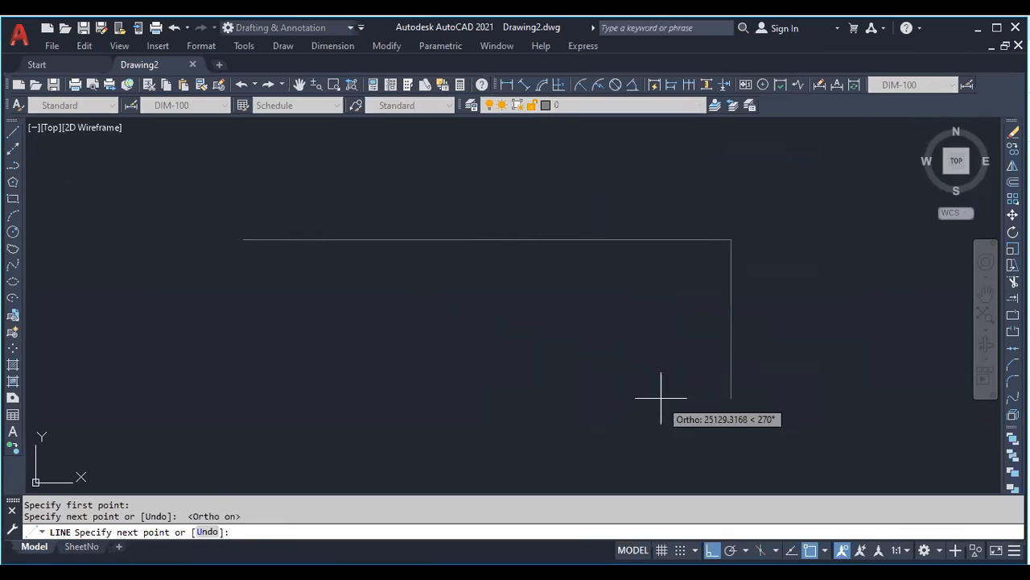
pyautogui.click(385, 407)
pyautogui.click(385, 239)
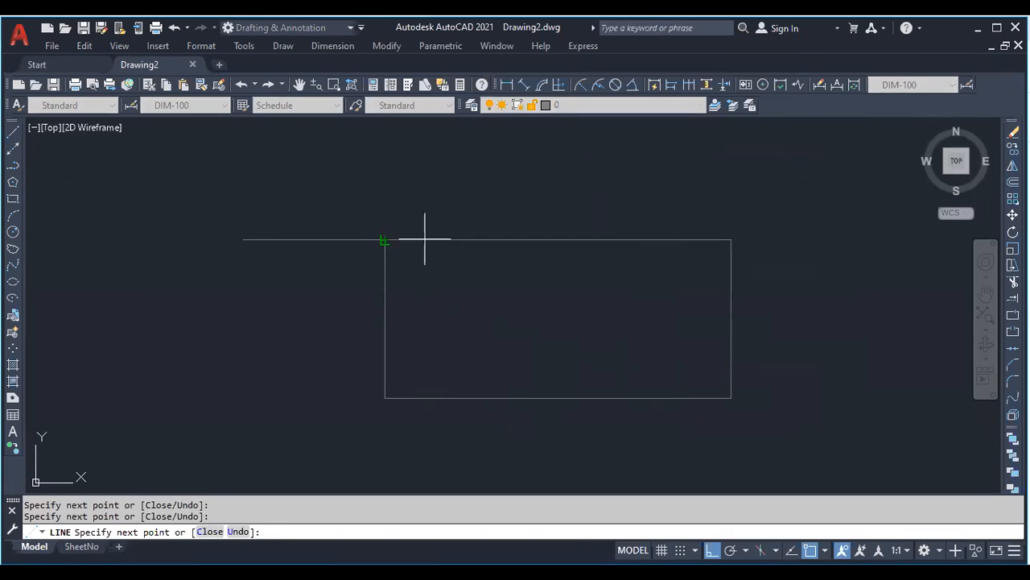
pyautogui.press('Escape')
pyautogui.press('Escape')
pyautogui.write('tr')
pyautogui.press('Return')
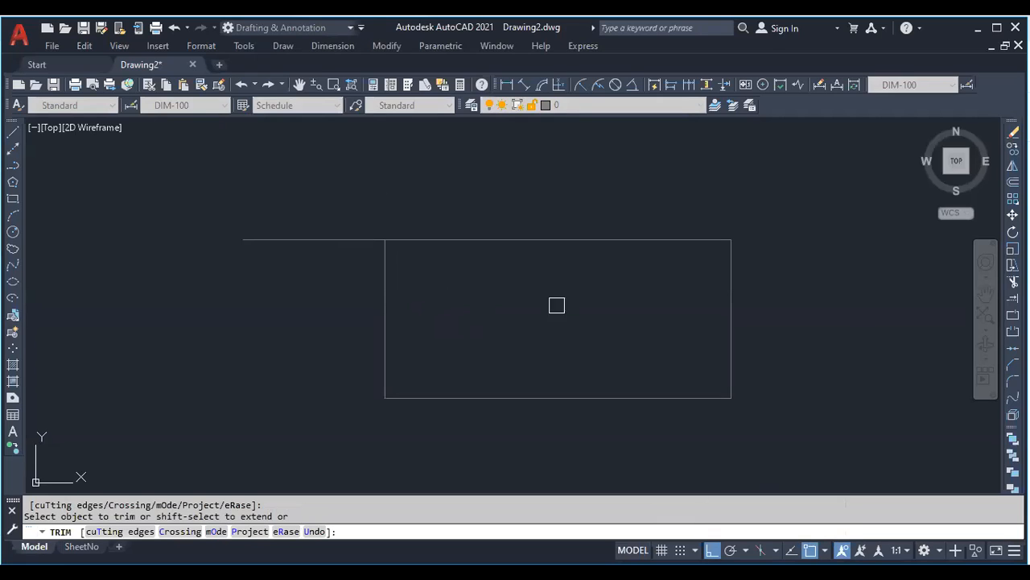
pyautogui.press('Escape')
# Draw a second orthogonal line chain above the rectangle, running rightward past its right side and then down to about its lower edge
pyautogui.write('l')
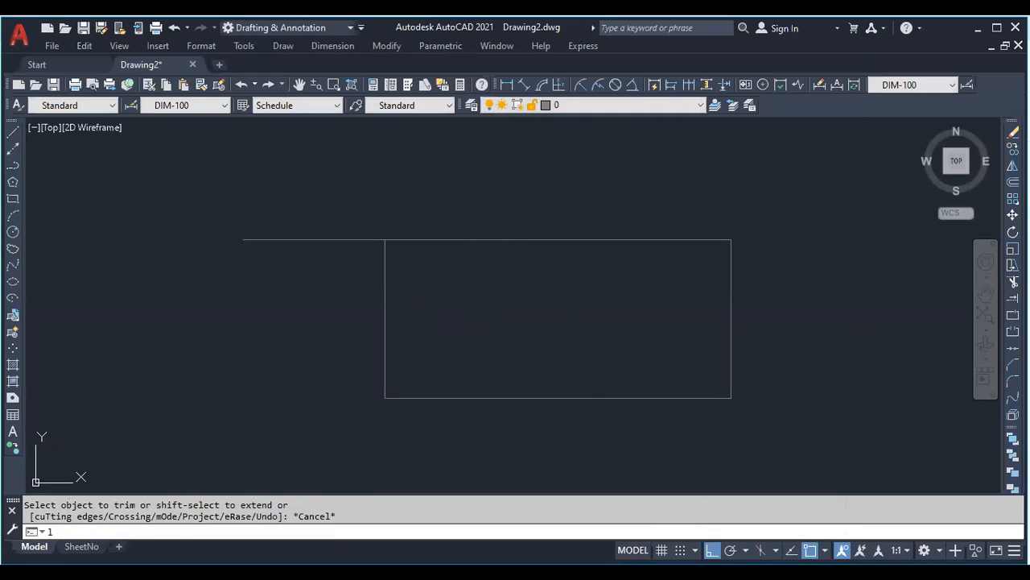
pyautogui.press('Return')
pyautogui.click(387, 205)
pyautogui.click(849, 205)
pyautogui.click(837, 402)
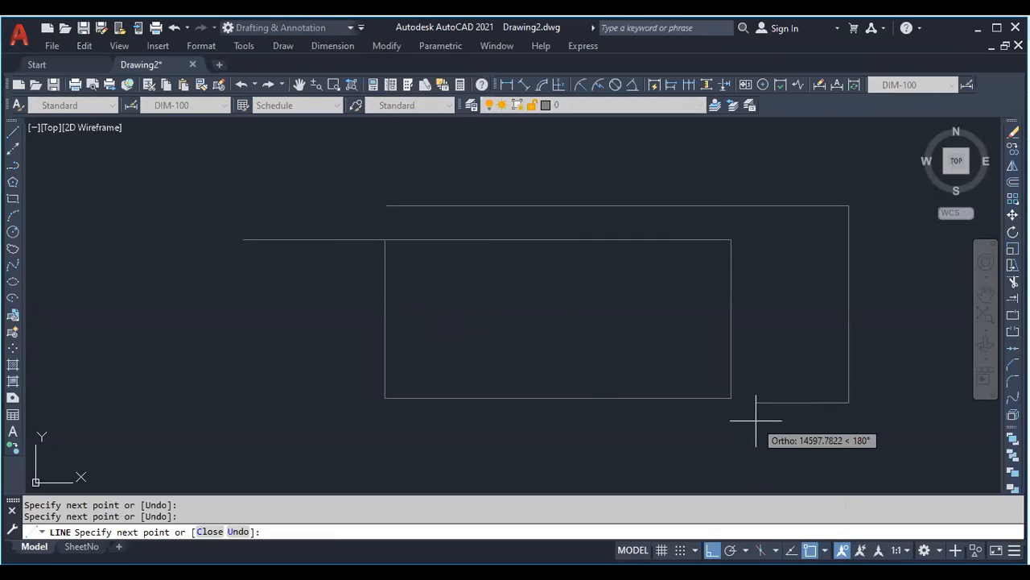
# Try directing the next line segment with Ortho off and with Polar Tracking on, ending with Ortho turned back on
pyautogui.press('F8')
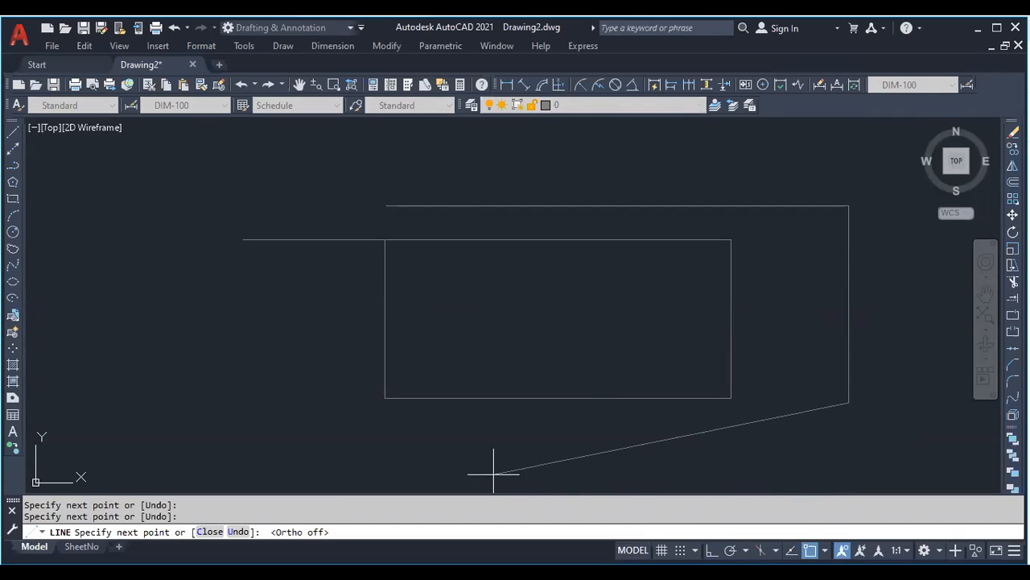
pyautogui.write('60')
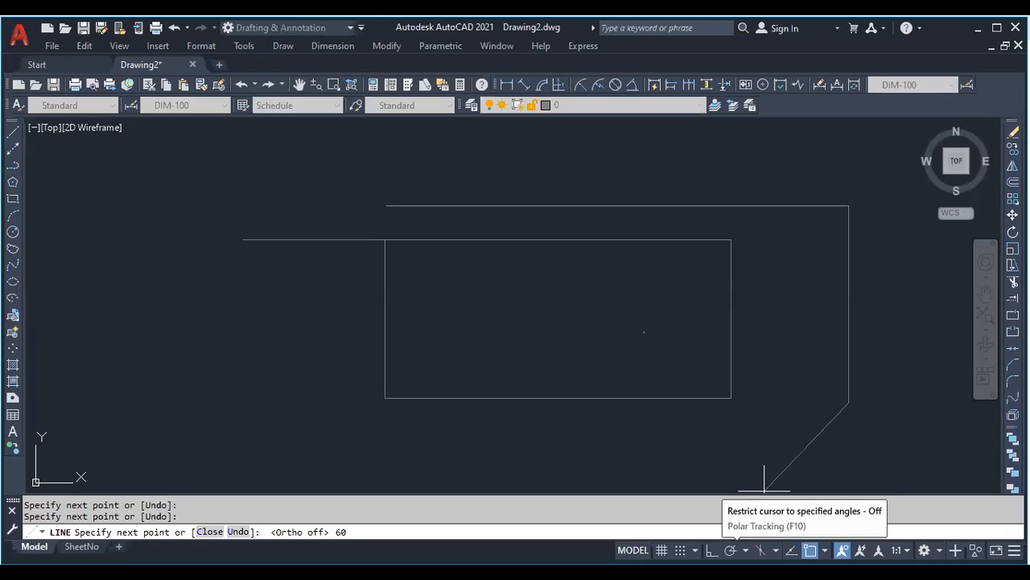
pyautogui.click(712, 550)
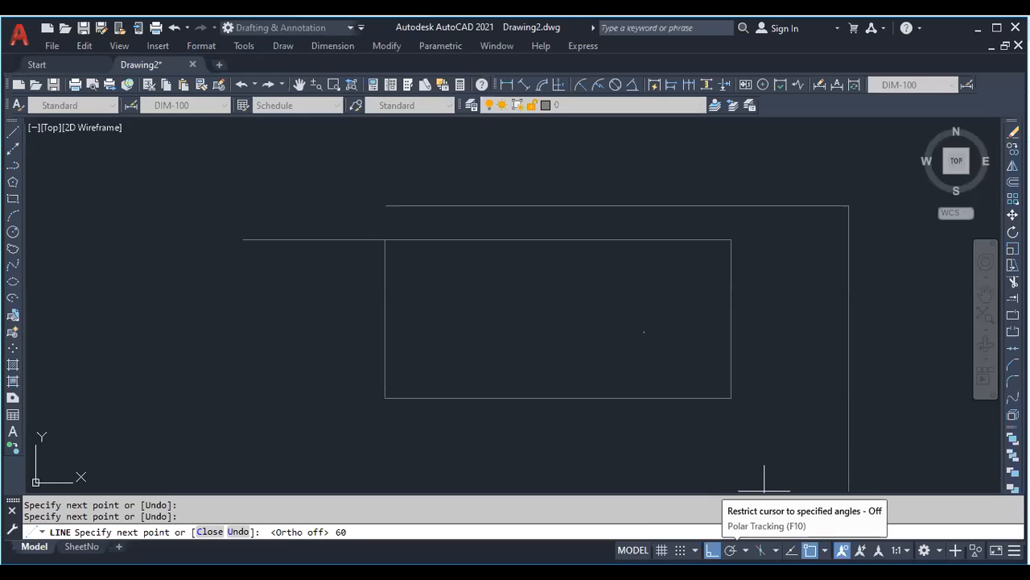
pyautogui.click(730, 550)
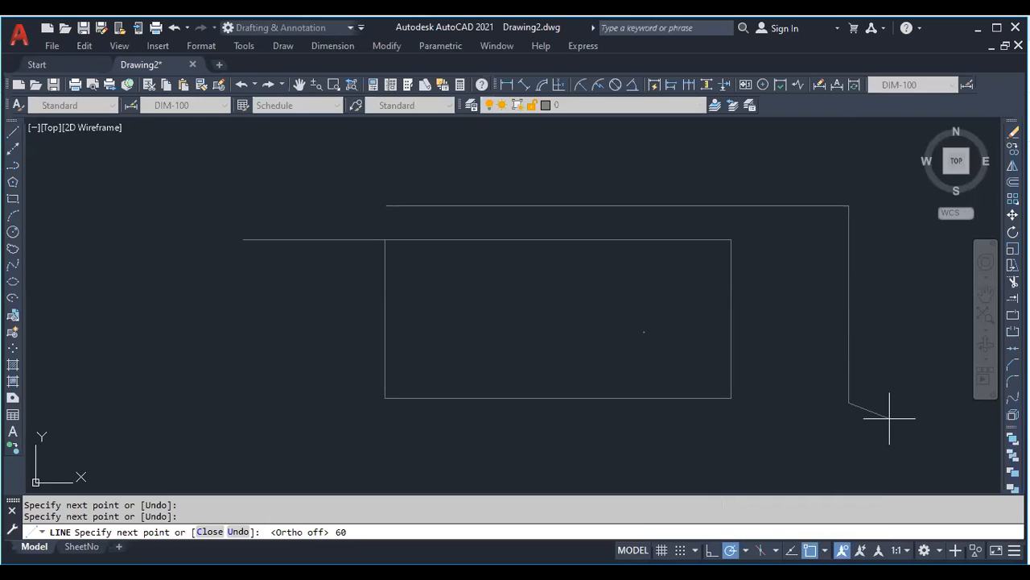
pyautogui.press('F8')
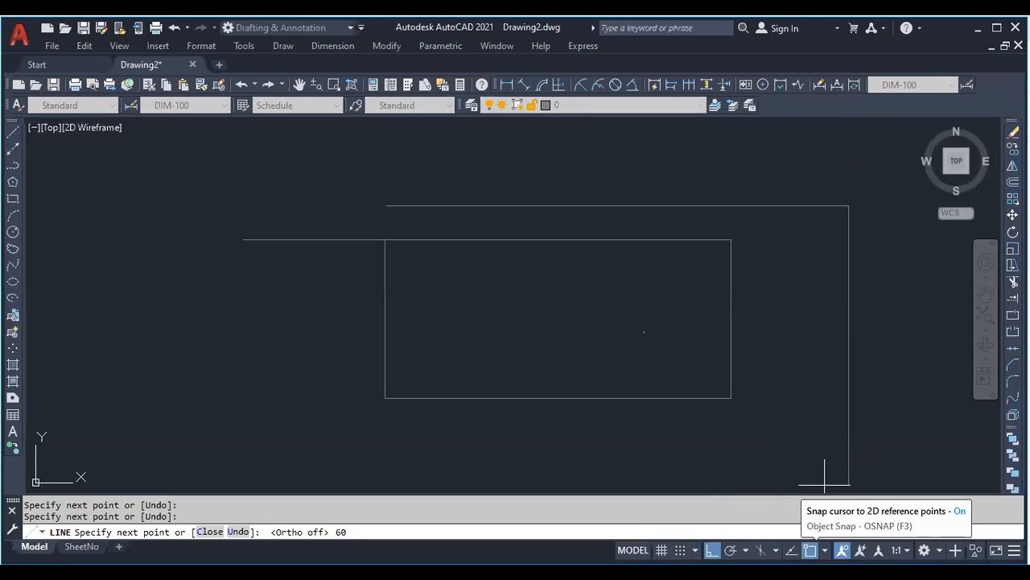
# Add Geometric Center to the active object snap modes, keeping Object Snap on
pyautogui.click(826, 550)
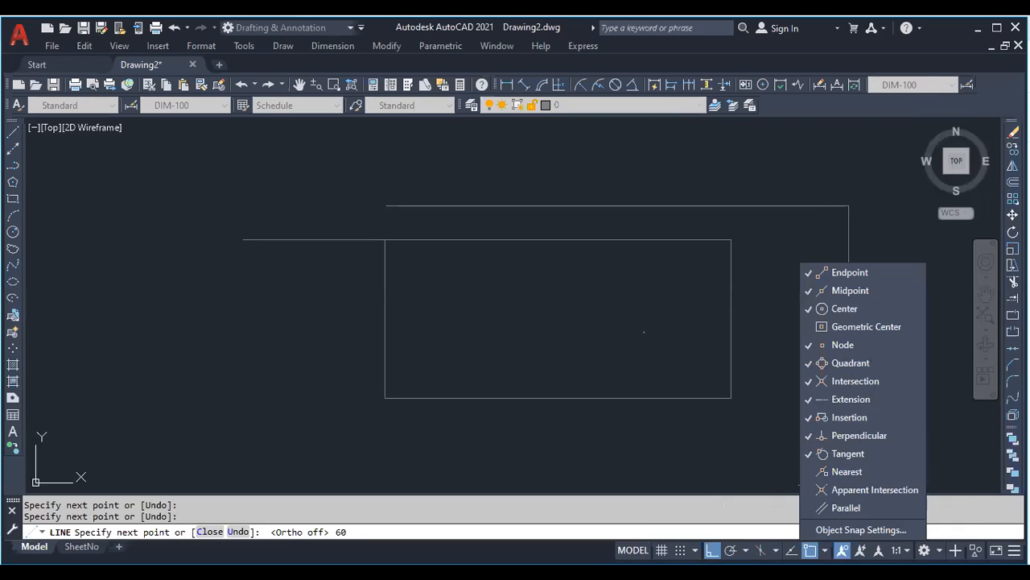
pyautogui.click(812, 551)
pyautogui.click(811, 550)
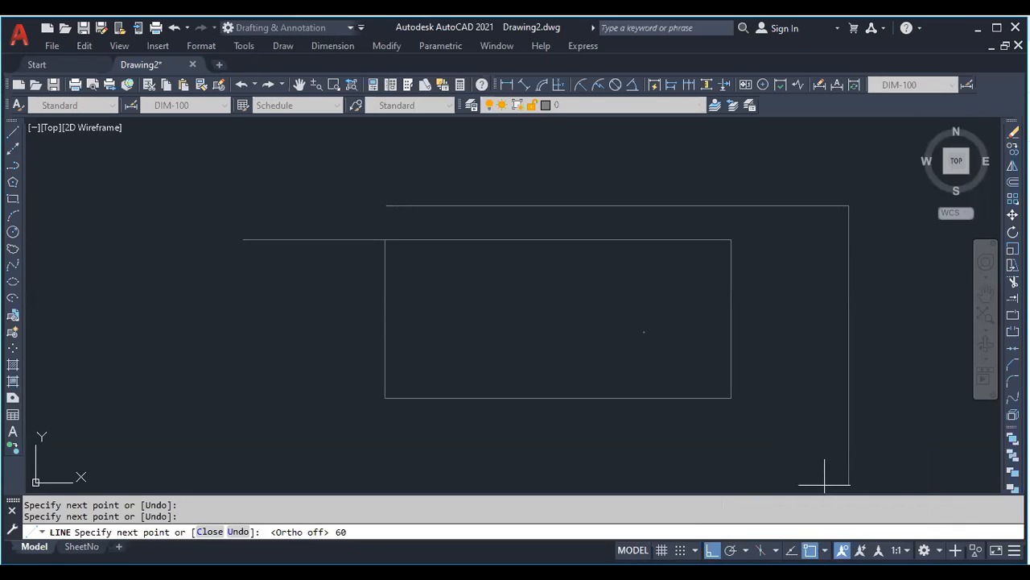
pyautogui.click(825, 550)
pyautogui.click(837, 531)
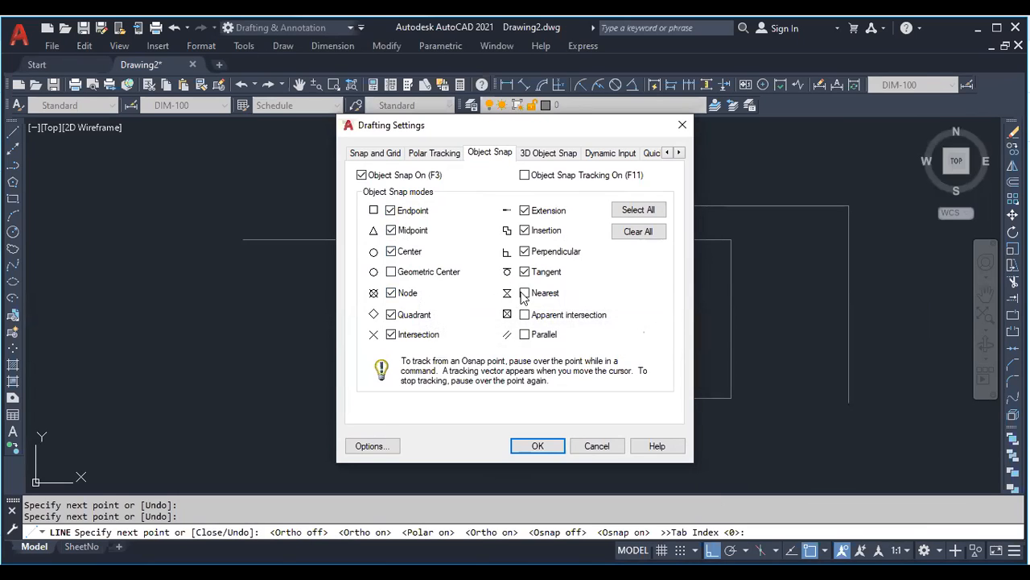
pyautogui.click(397, 274)
pyautogui.click(543, 444)
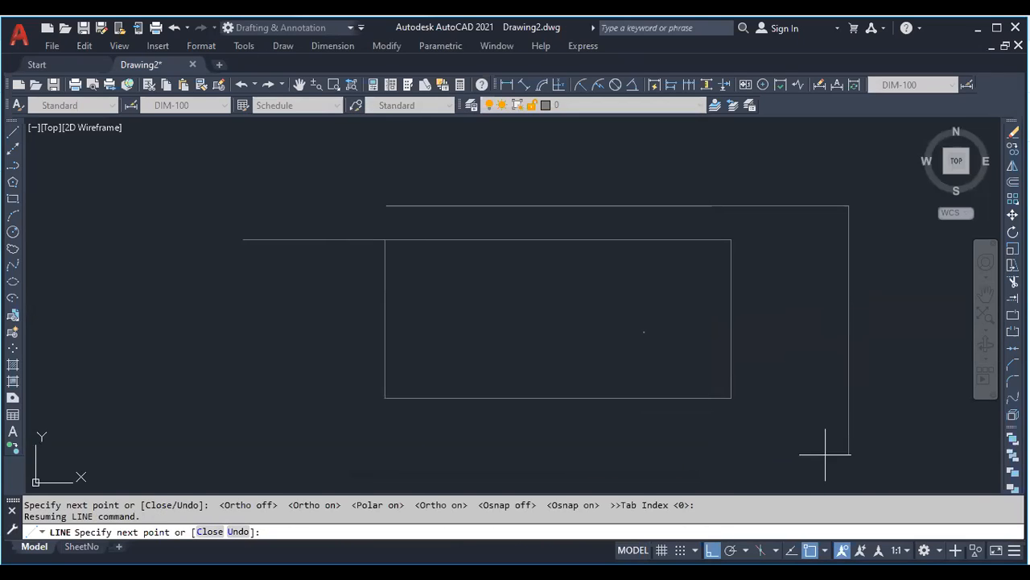
# Continue the outer line chain leftward below the rectangle and up past its upper lines, and end the Line command
pyautogui.scroll(-2, 600, 265)
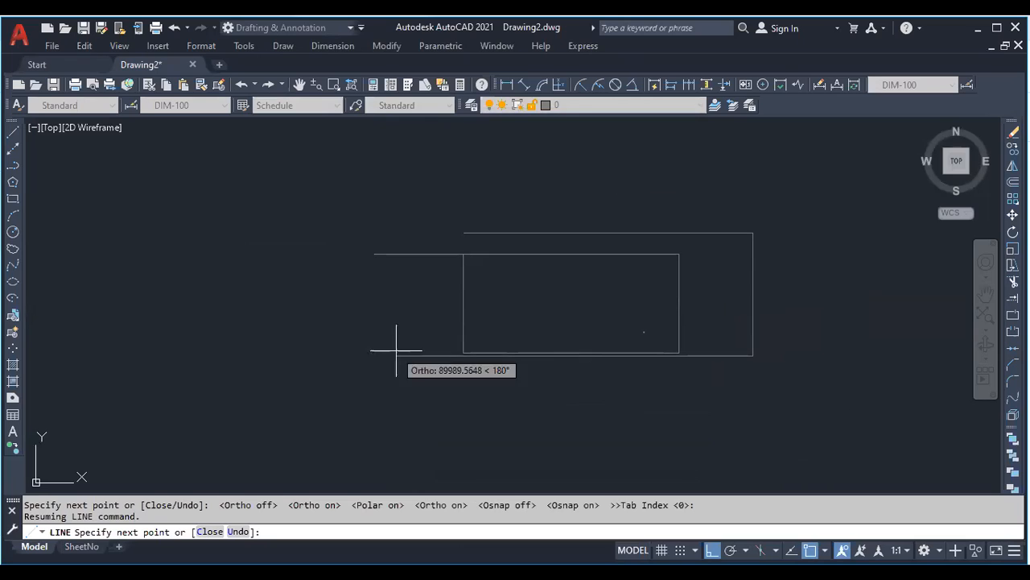
pyautogui.click(434, 355)
pyautogui.click(433, 207)
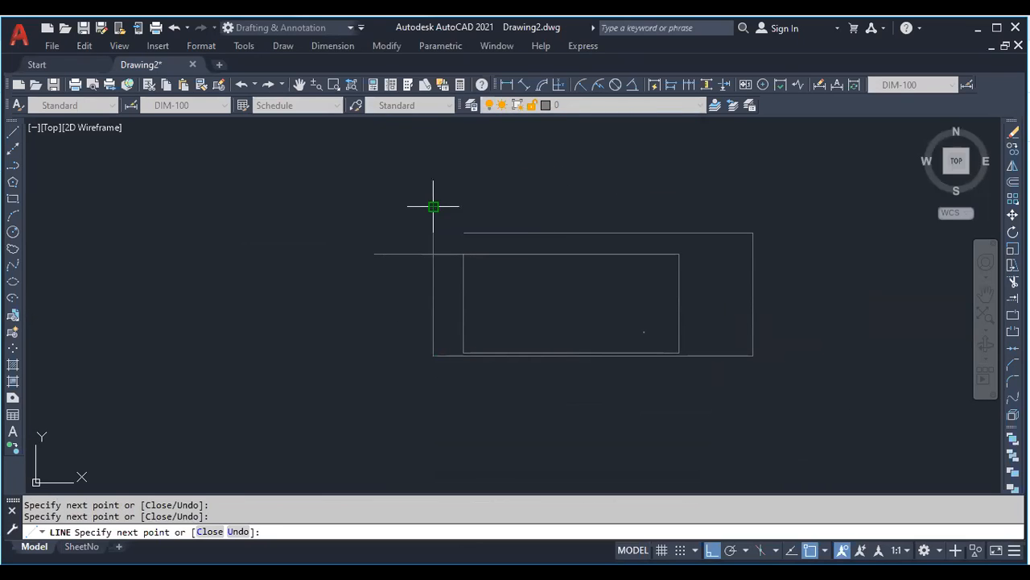
pyautogui.press('Escape')
pyautogui.click(434, 231)
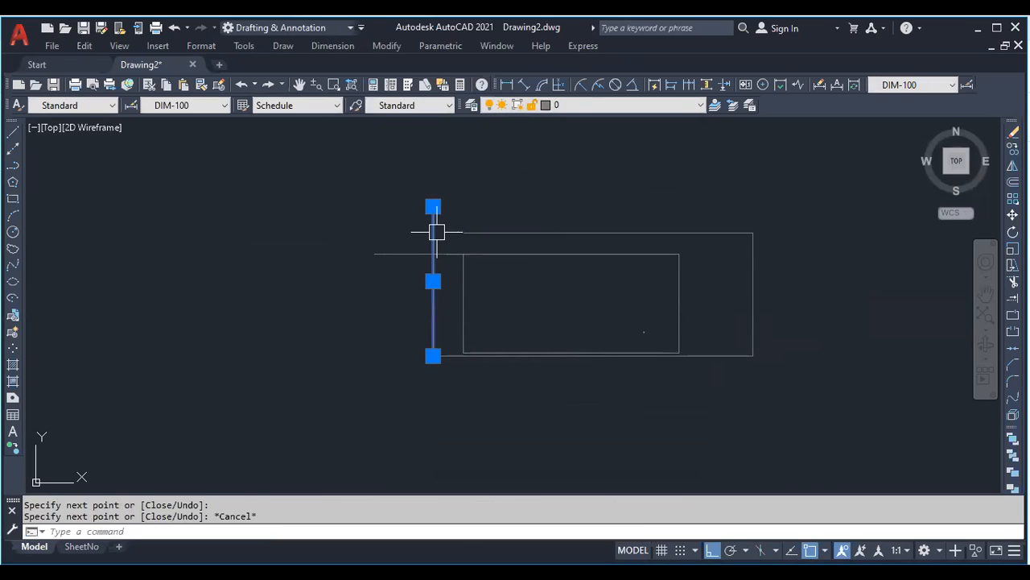
pyautogui.click(12, 151)
pyautogui.press('Escape')
pyautogui.press('Escape')
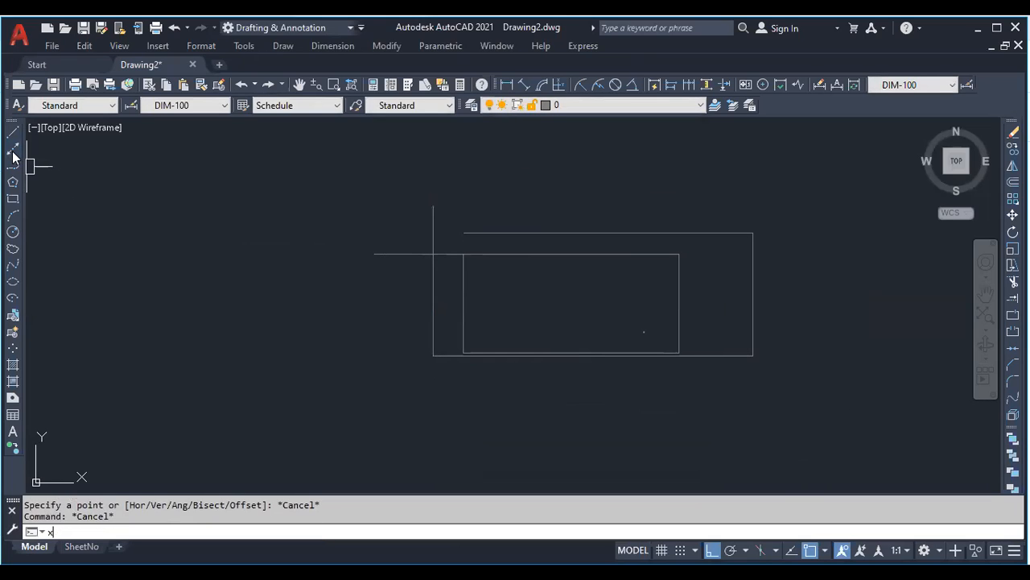
# With XLINE, draw a horizontal and a vertical construction line crossing at a point to the upper left of the rectangles
pyautogui.write('xl')
pyautogui.press('Return')
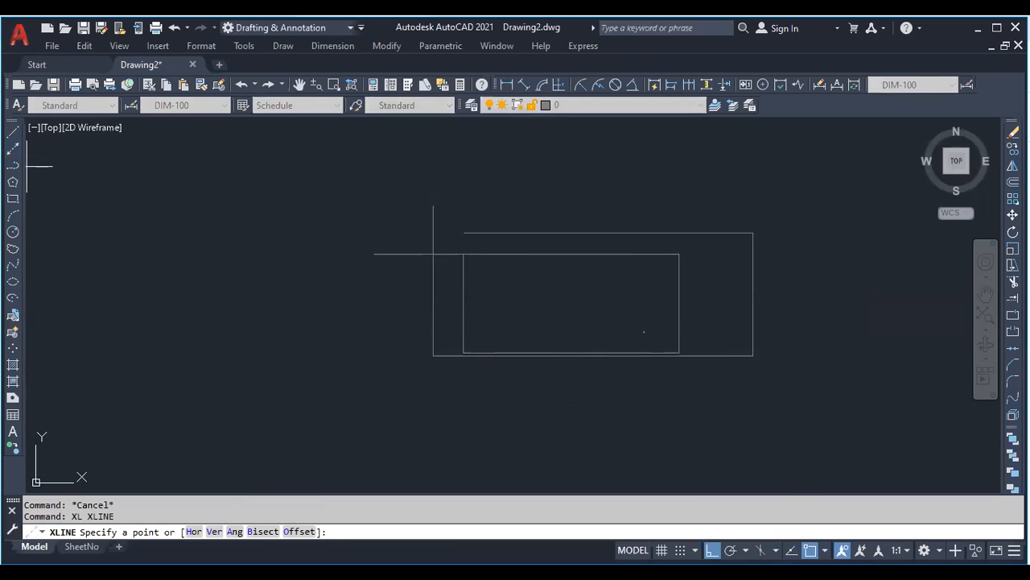
pyautogui.click(236, 190)
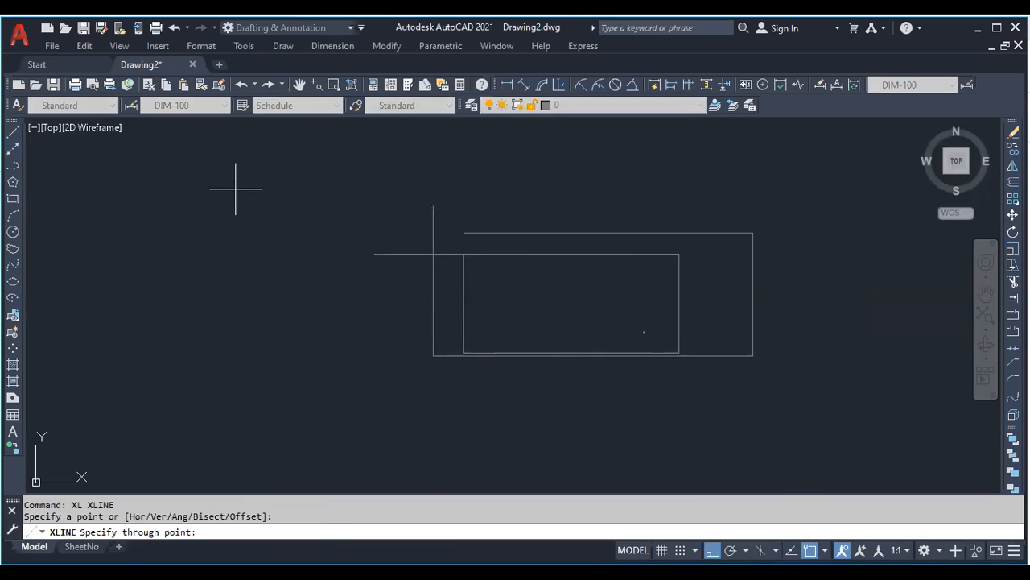
pyautogui.click(761, 216)
pyautogui.click(258, 364)
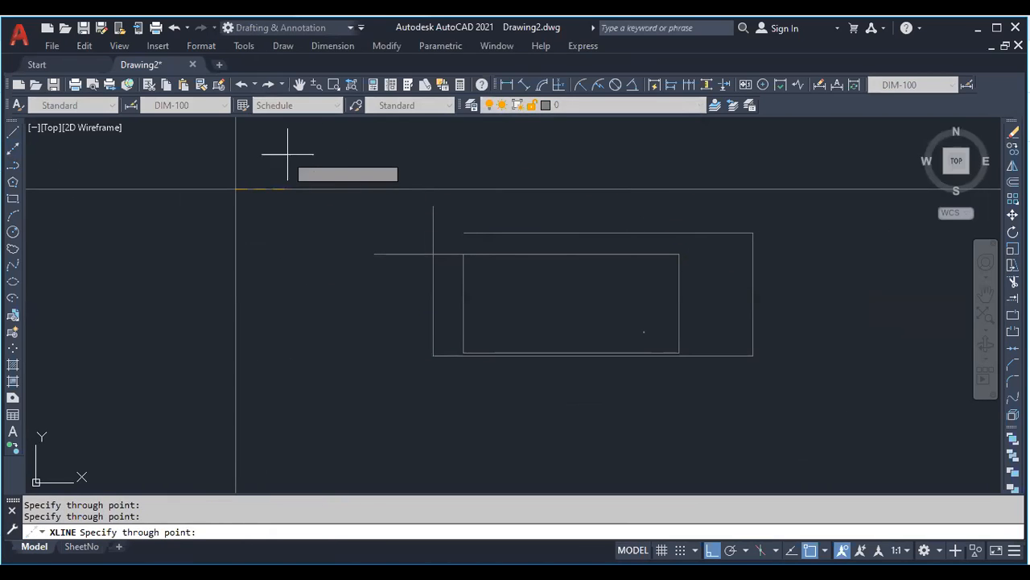
pyautogui.press('Escape')
# Select both crossing construction lines to examine their grips, and clear the selection
pyautogui.click(273, 239)
pyautogui.click(206, 157)
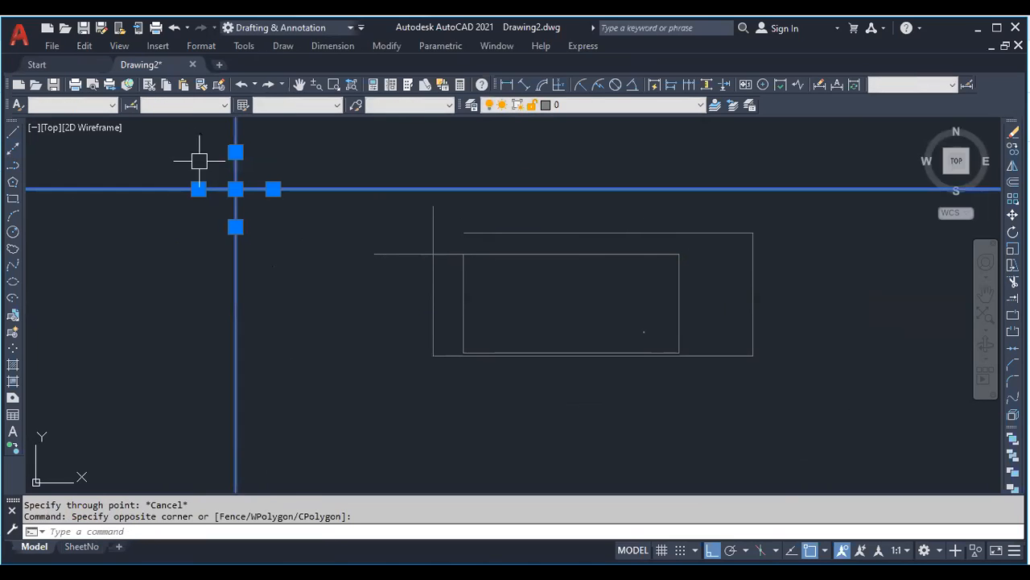
pyautogui.scroll(4, 208, 178)
pyautogui.scroll(-2, 250, 261)
pyautogui.scroll(2, 306, 273)
pyautogui.press('Escape')
# Examine how far the horizontal construction line extends compared with the rectangles, and inspect the crossing up close
pyautogui.click(337, 283)
pyautogui.click(283, 151)
pyautogui.scroll(-2, 338, 233)
pyautogui.scroll(-2, 265, 262)
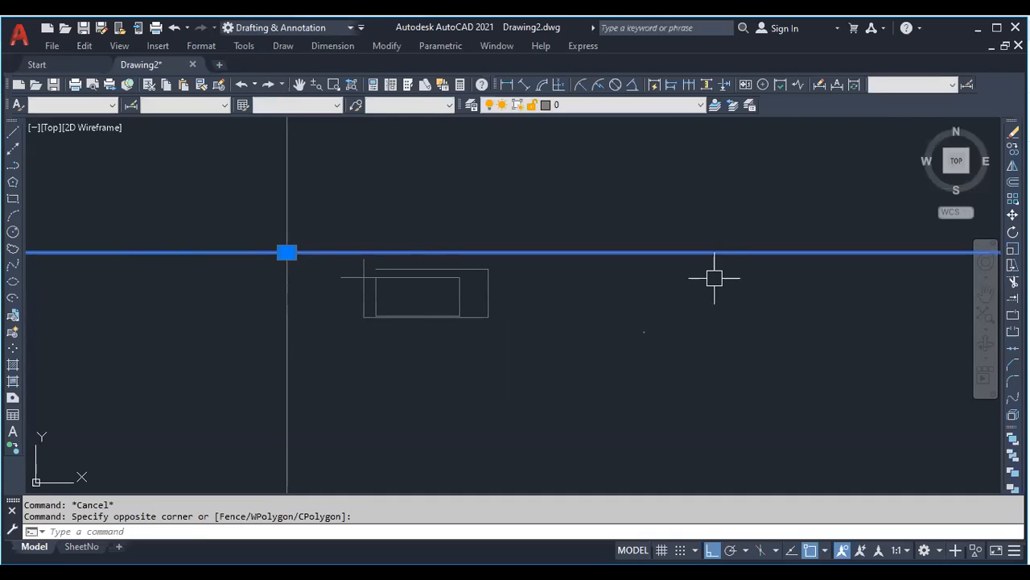
pyautogui.scroll(-6, 418, 254)
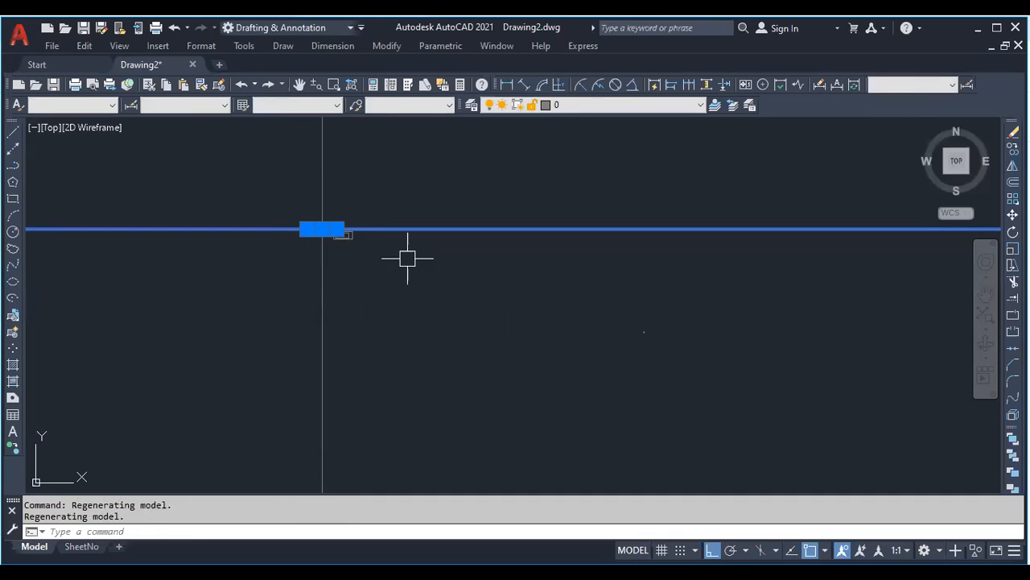
pyautogui.scroll(5, 427, 242)
pyautogui.scroll(-3, 324, 306)
pyautogui.scroll(3, 378, 314)
pyautogui.press('Escape')
pyautogui.scroll(-4, 458, 233)
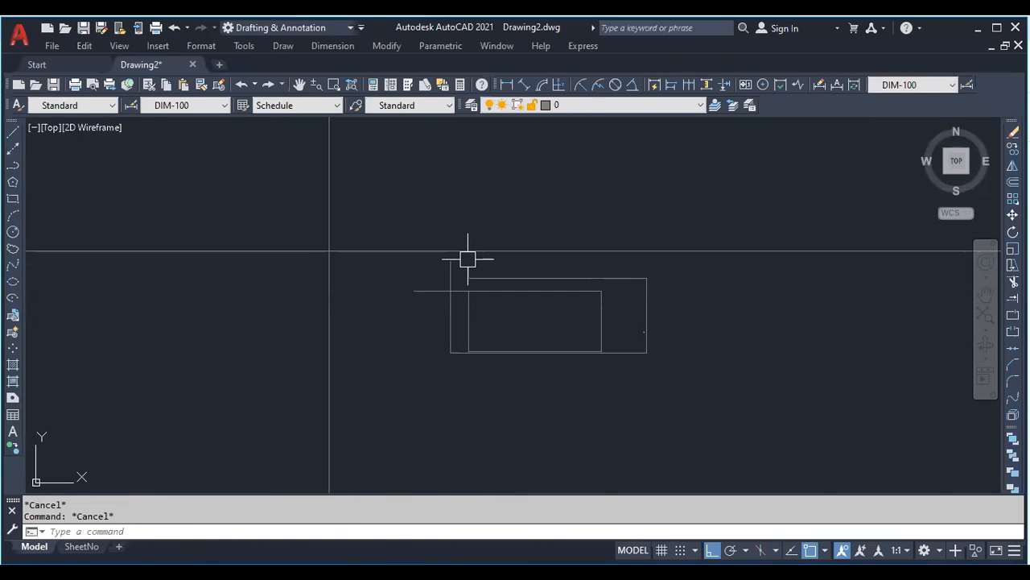
pyautogui.scroll(7, 304, 239)
pyautogui.scroll(4, 343, 262)
pyautogui.click(511, 320)
pyautogui.click(464, 220)
pyautogui.press('Escape')
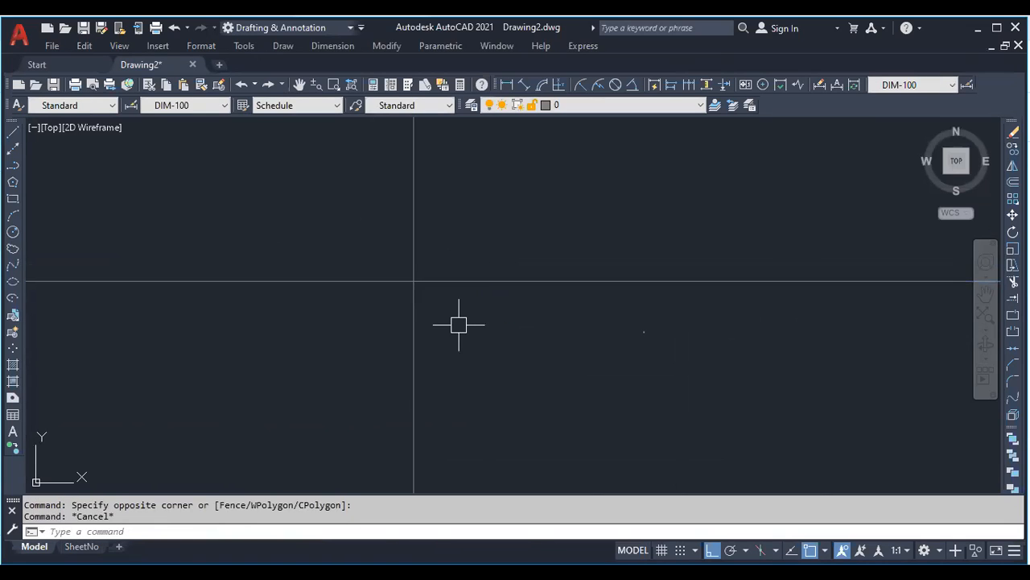
# Draw a second vertical and horizontal construction line pair through a point just below and right of the first crossing
pyautogui.write('xl')
pyautogui.press('Return')
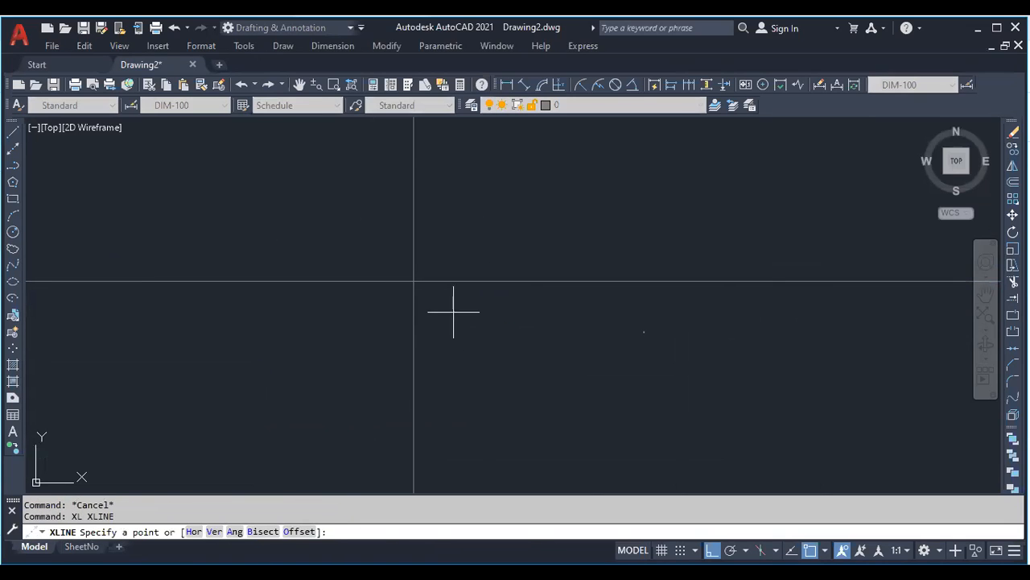
pyautogui.click(460, 314)
pyautogui.click(460, 213)
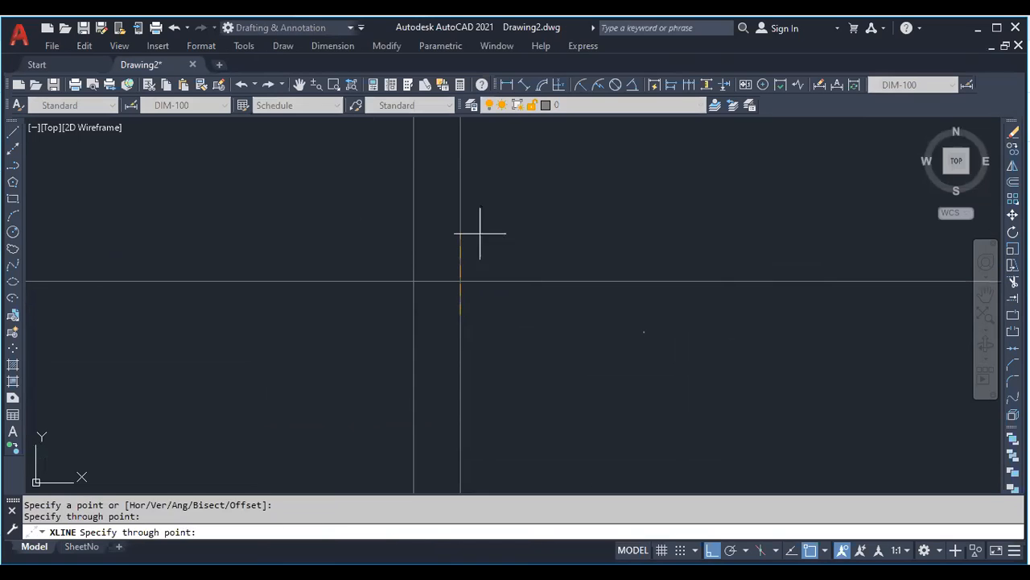
pyautogui.click(639, 339)
pyautogui.press('Escape')
# Select the two construction line pairs to inspect their grips, and clear the selection
pyautogui.click(501, 341)
pyautogui.click(377, 281)
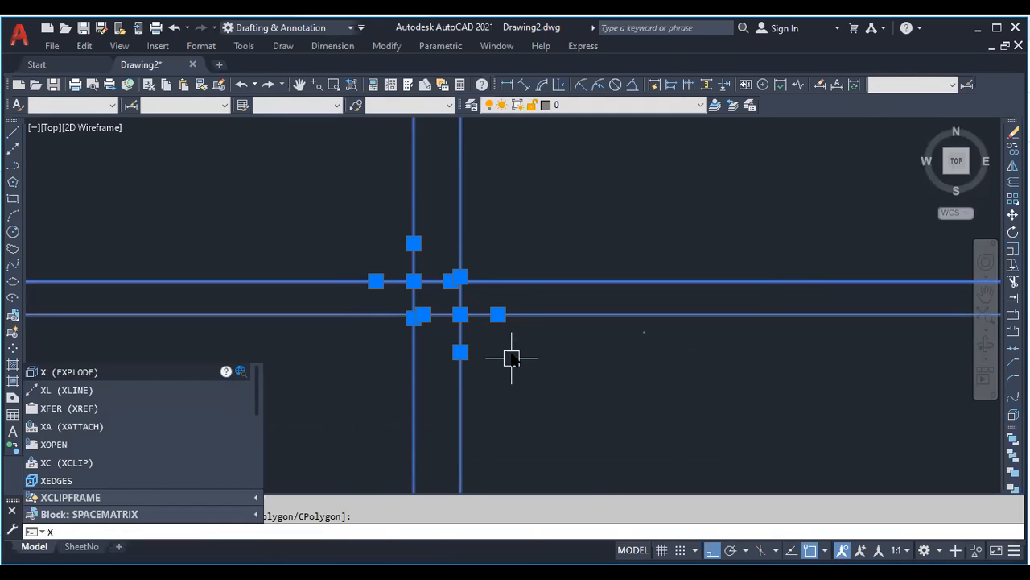
pyautogui.press('Escape')
pyautogui.click(505, 333)
pyautogui.click(418, 248)
pyautogui.press('Escape')
pyautogui.press('Escape')
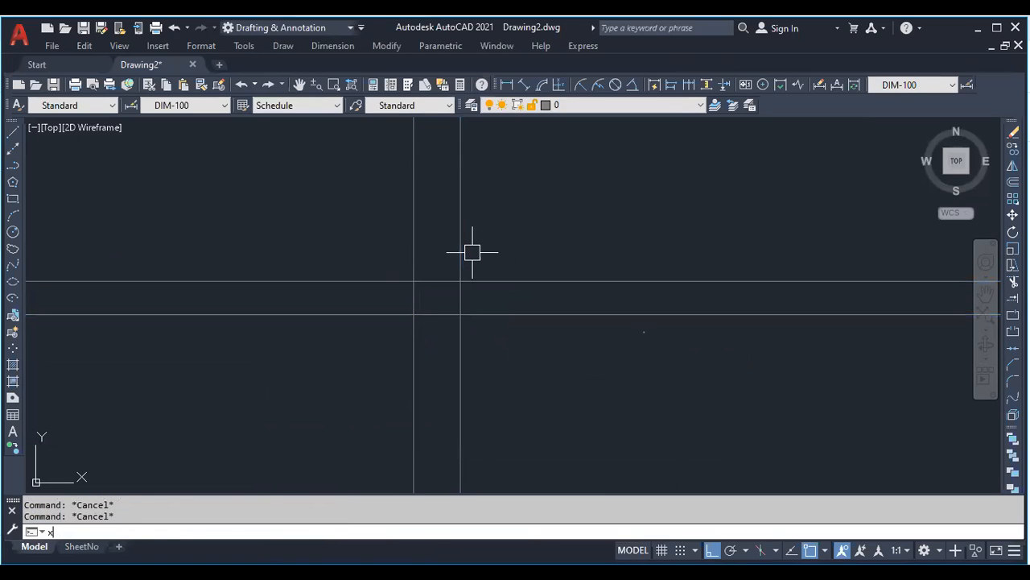
# Draw a third horizontal and vertical construction line pair through a point to the upper left of the existing crossings
pyautogui.write('l')
pyautogui.press('Return')
pyautogui.click(211, 222)
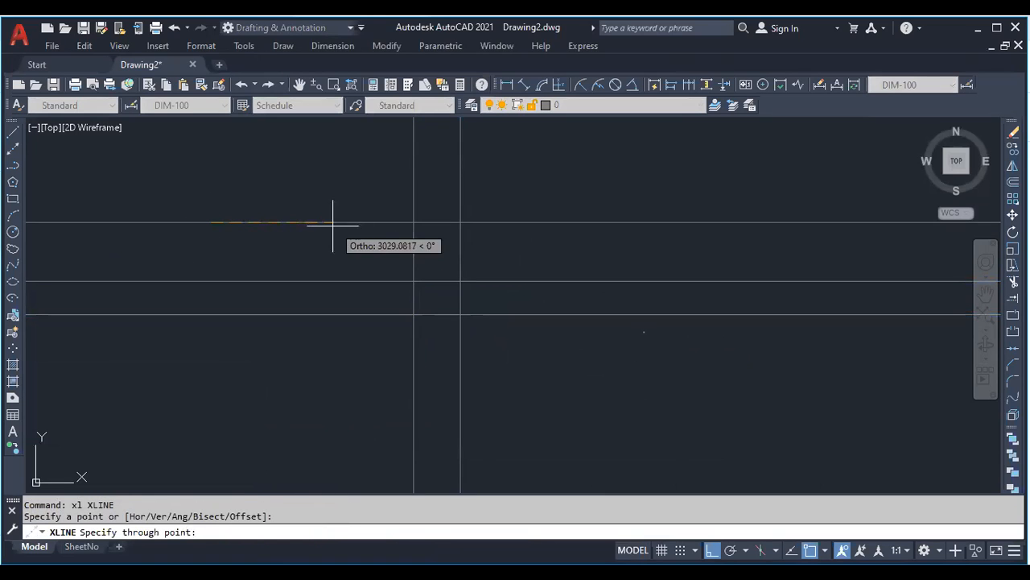
pyautogui.click(280, 240)
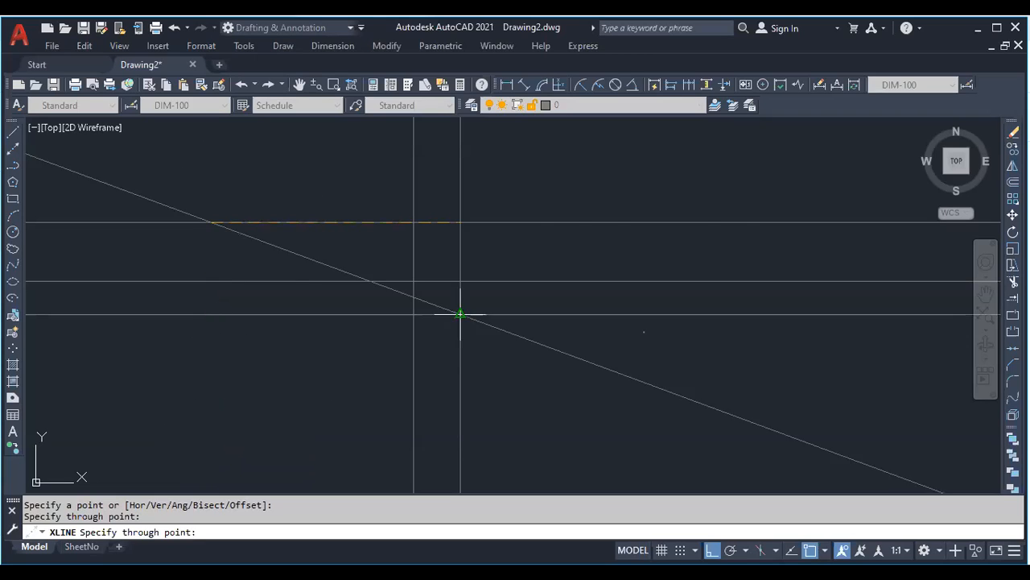
pyautogui.click(266, 430)
pyautogui.press('Escape')
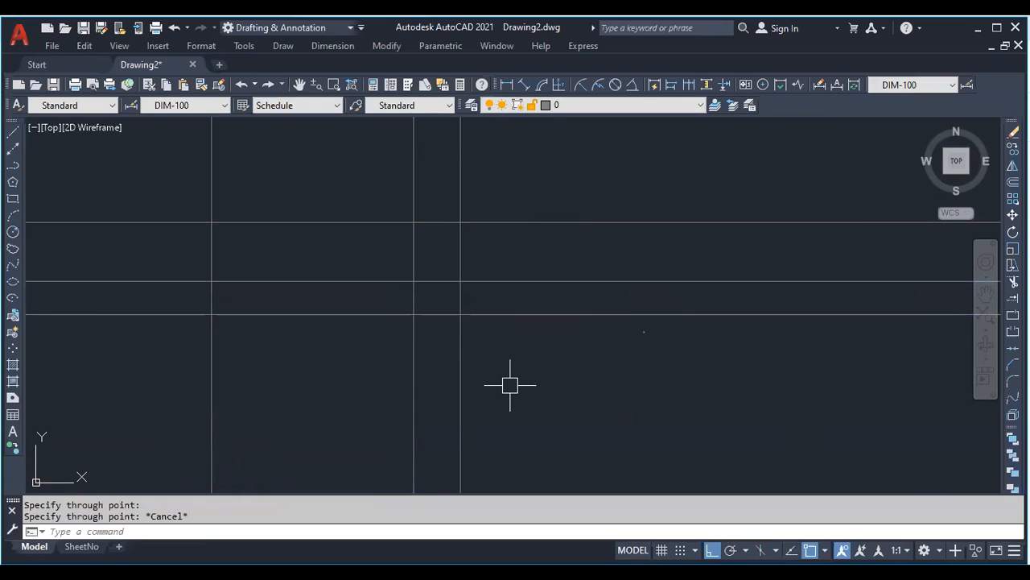
# Inspect the grips where the third pair of construction lines cross, and clear the selection
pyautogui.click(230, 240)
pyautogui.click(196, 198)
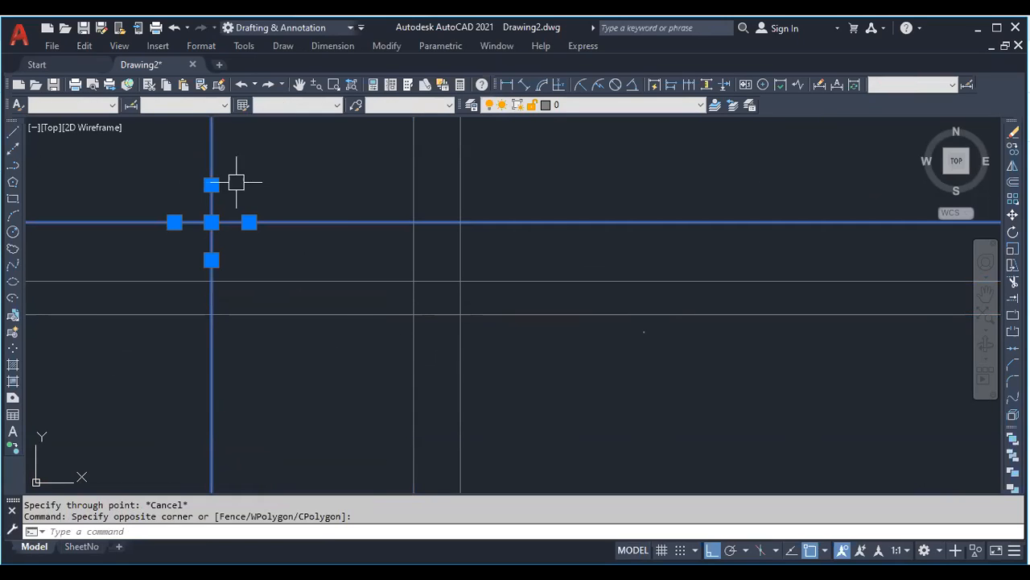
pyautogui.press('Escape')
pyautogui.click(226, 232)
pyautogui.click(172, 161)
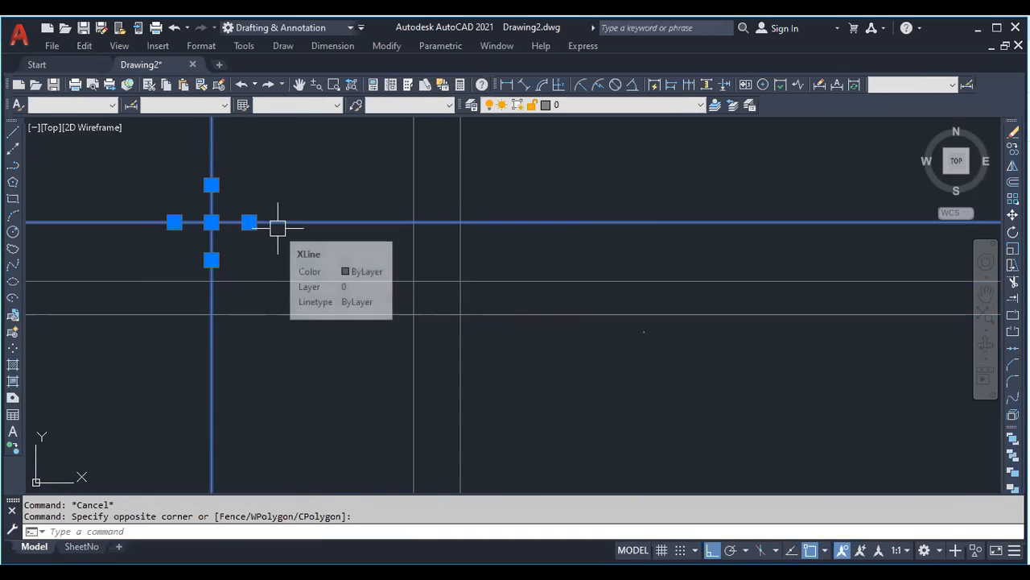
pyautogui.press('Escape')
# Move the leftmost vertical construction line about 3419 to the right by its middle grip
pyautogui.click(241, 251)
pyautogui.click(150, 239)
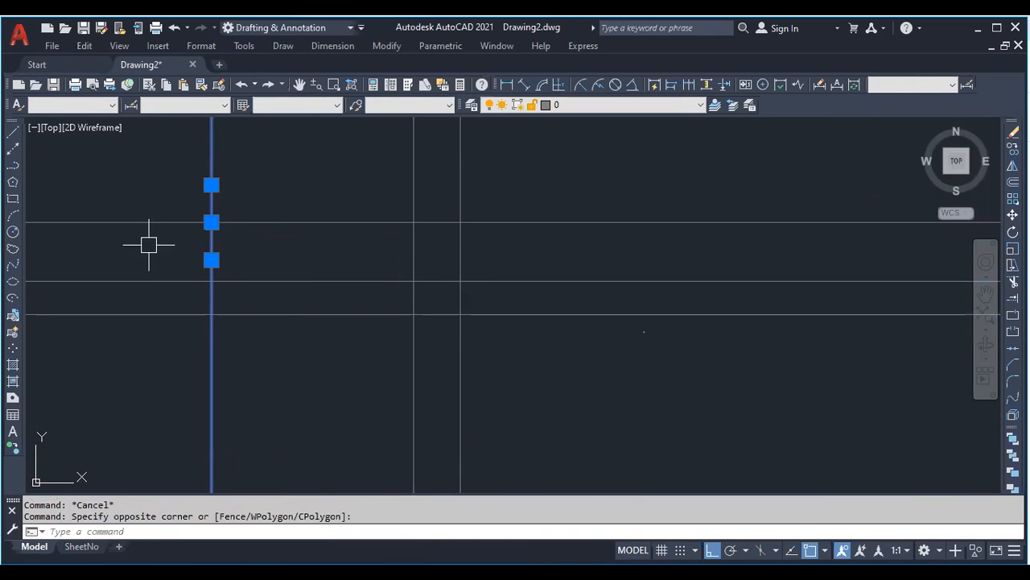
pyautogui.click(212, 221)
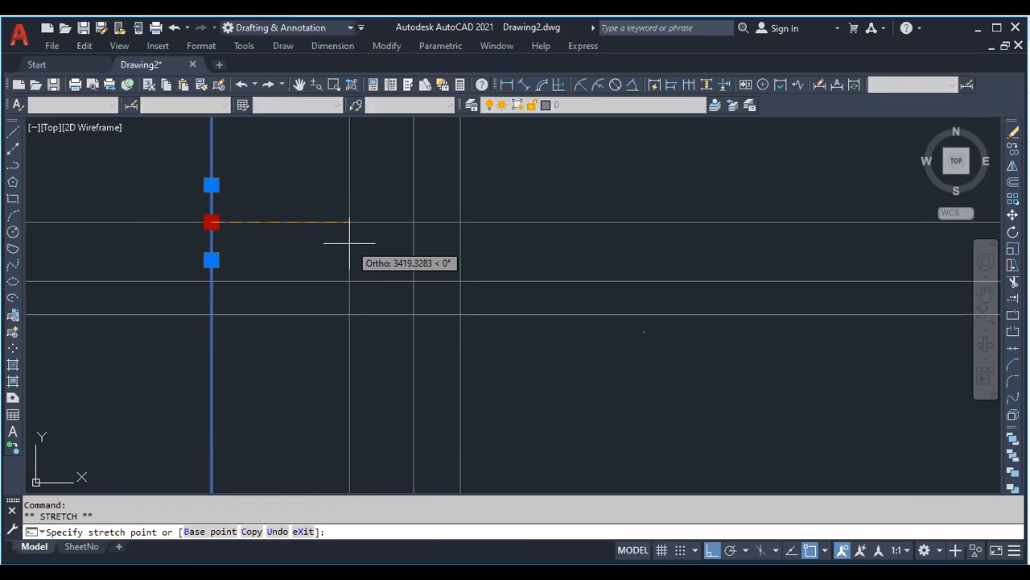
pyautogui.click(350, 235)
pyautogui.press('Escape')
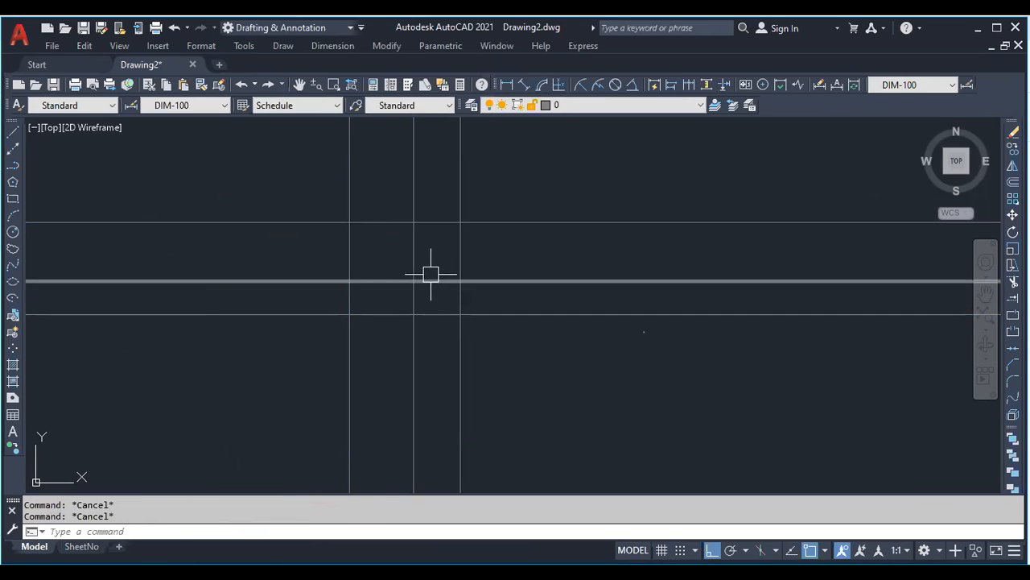
# Select the leftmost vertical construction line and then all the construction lines to inspect their grips, and clear the selection
pyautogui.click(362, 245)
pyautogui.click(295, 235)
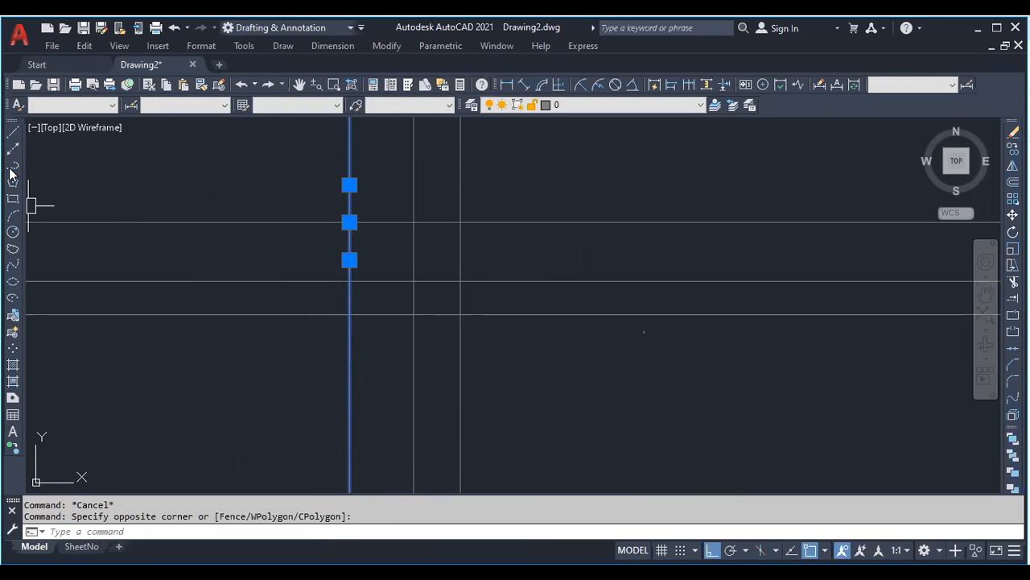
pyautogui.scroll(-1, 473, 339)
pyautogui.scroll(-2, 472, 338)
pyautogui.click(513, 362)
pyautogui.click(363, 230)
pyautogui.scroll(-1, 292, 242)
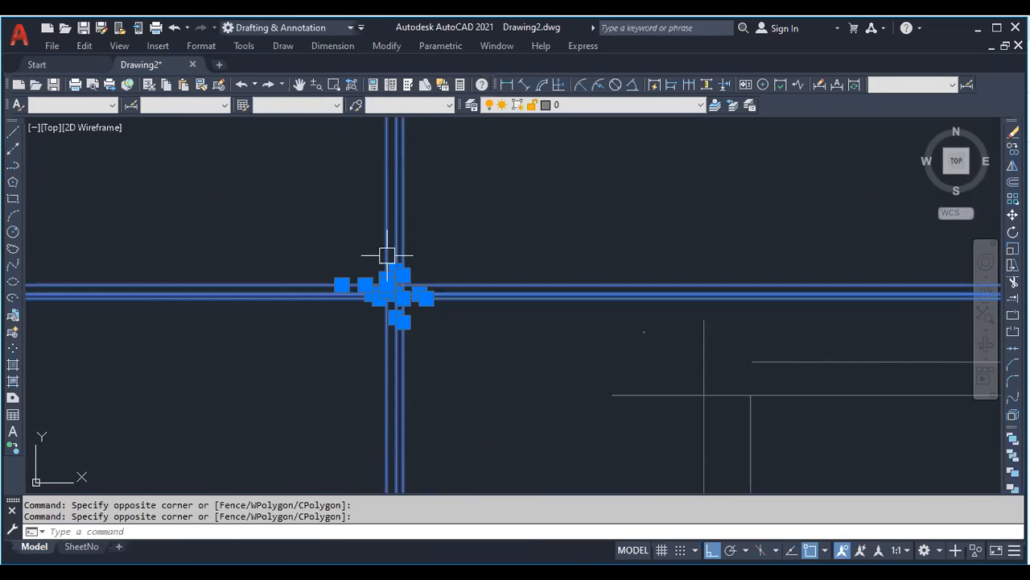
pyautogui.scroll(4, 412, 286)
pyautogui.press('Escape')
# Select all the construction lines together with the rectangular line work to their lower right, and erase them
pyautogui.click(428, 386)
pyautogui.click(240, 220)
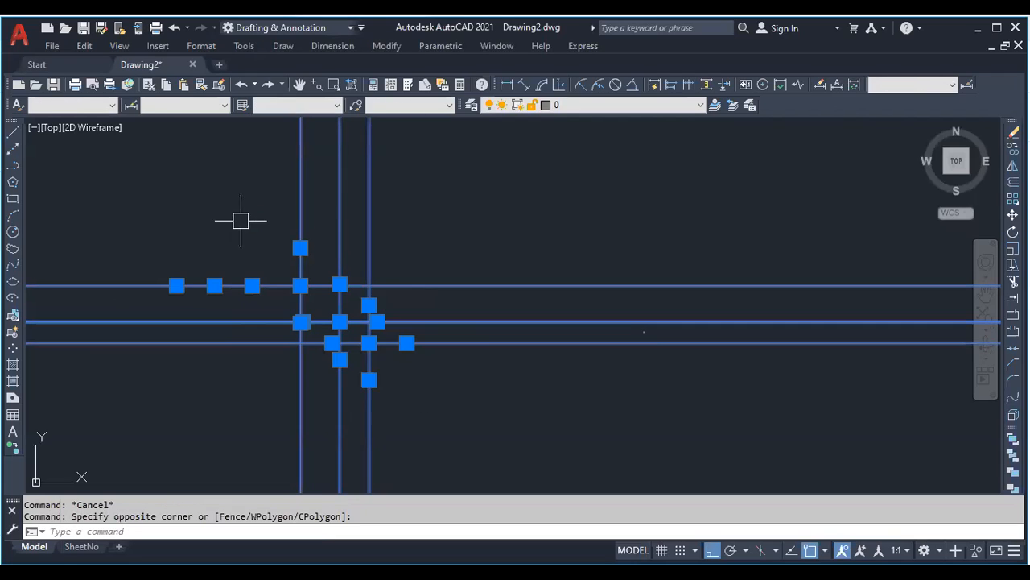
pyautogui.scroll(-1, 241, 219)
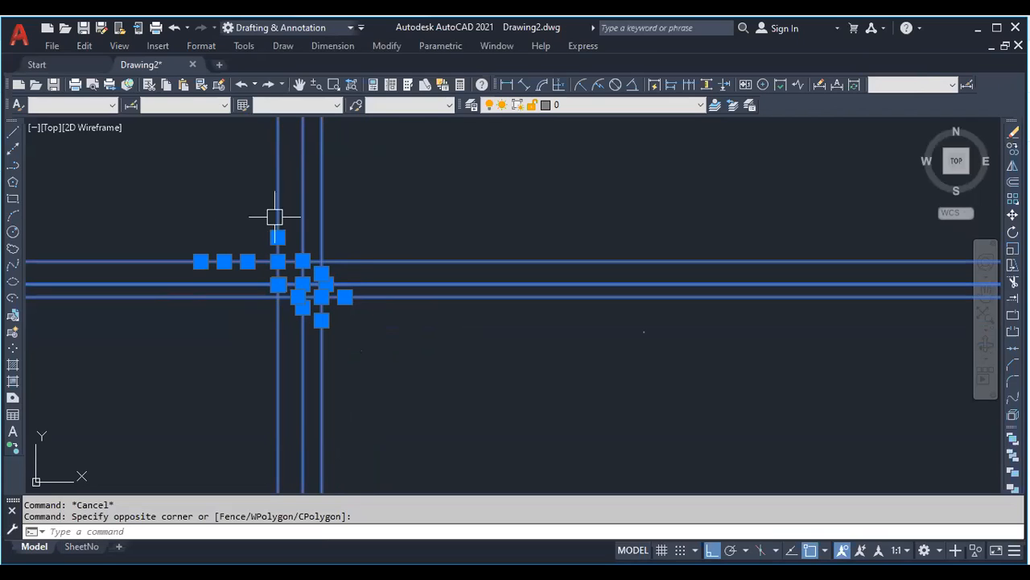
pyautogui.scroll(-3, 386, 242)
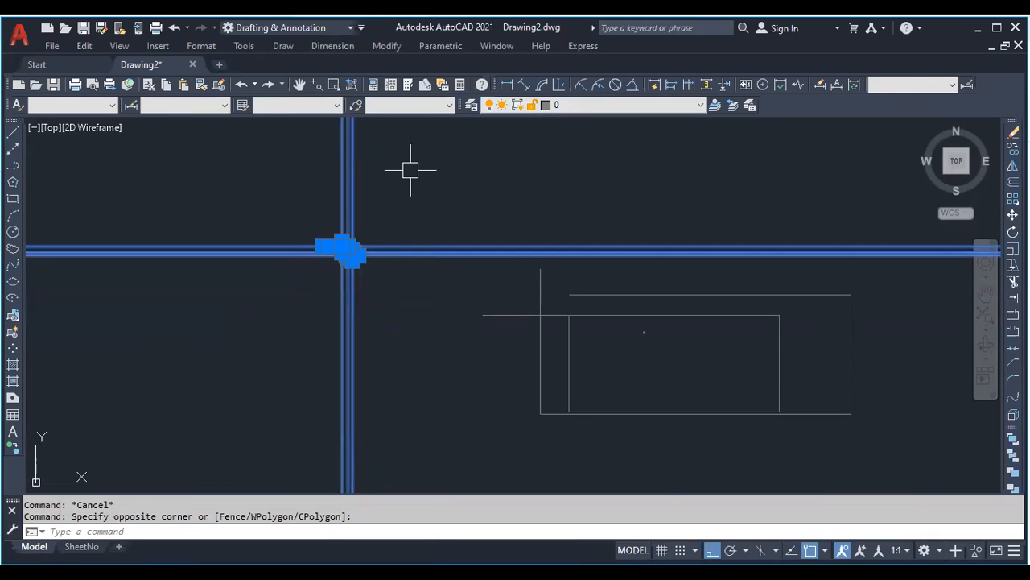
pyautogui.click(499, 197)
pyautogui.click(886, 468)
pyautogui.press('Delete')
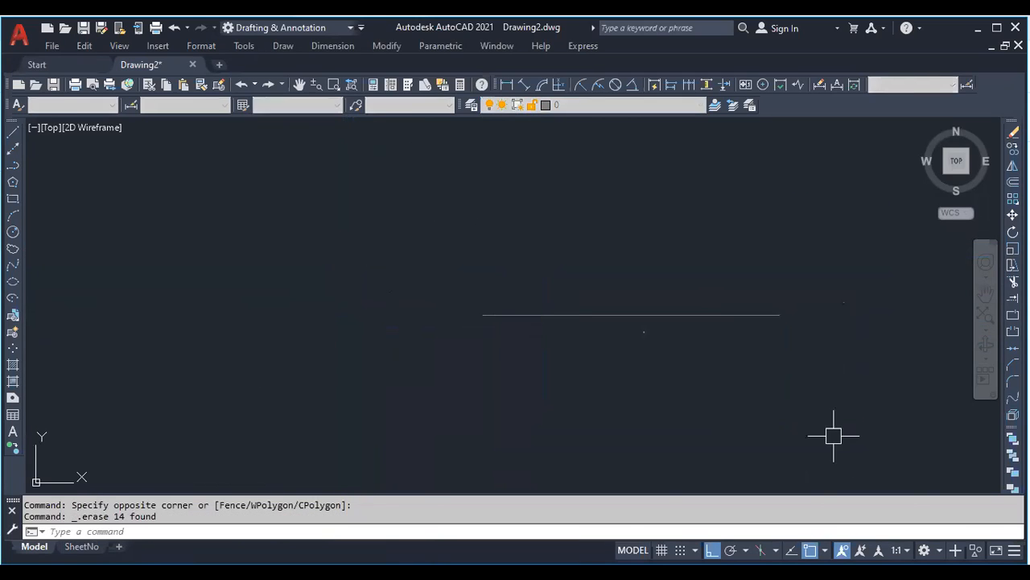
# Erase the single remaining horizontal line so the drawing area is empty
pyautogui.click(536, 327)
pyautogui.click(433, 178)
pyautogui.press('Escape')
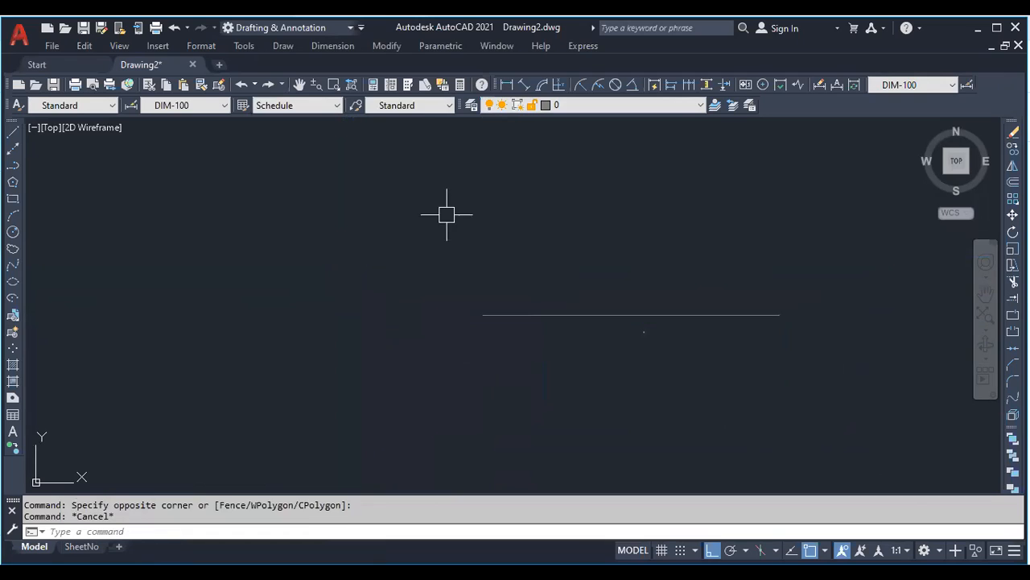
pyautogui.click(409, 226)
pyautogui.click(944, 393)
pyautogui.click(812, 347)
pyautogui.click(197, 154)
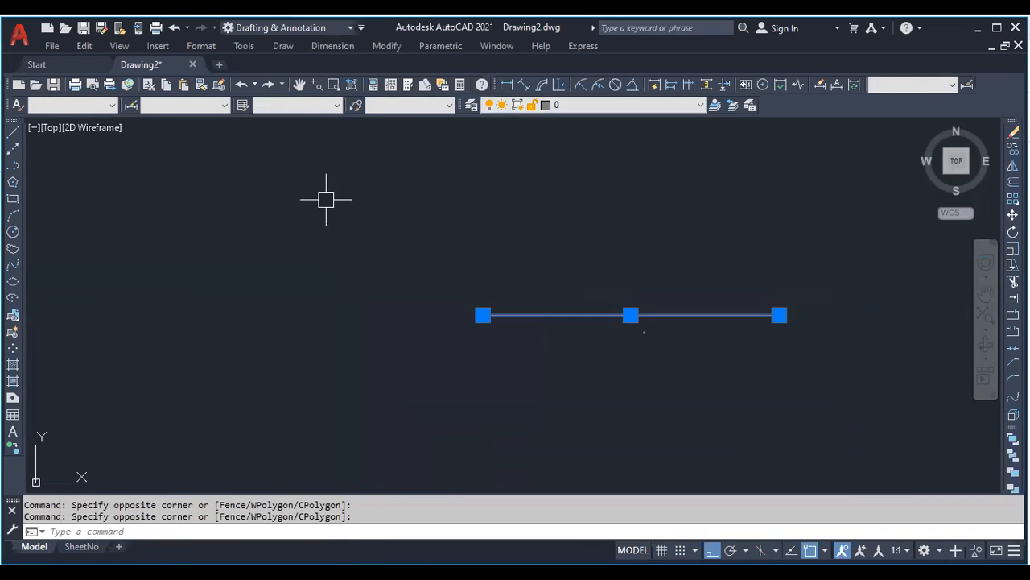
pyautogui.press('Delete')
# Draw an open polyline outline of six alternating segments: right, about 27875 down, right, up, left past the start, and down
pyautogui.click(13, 166)
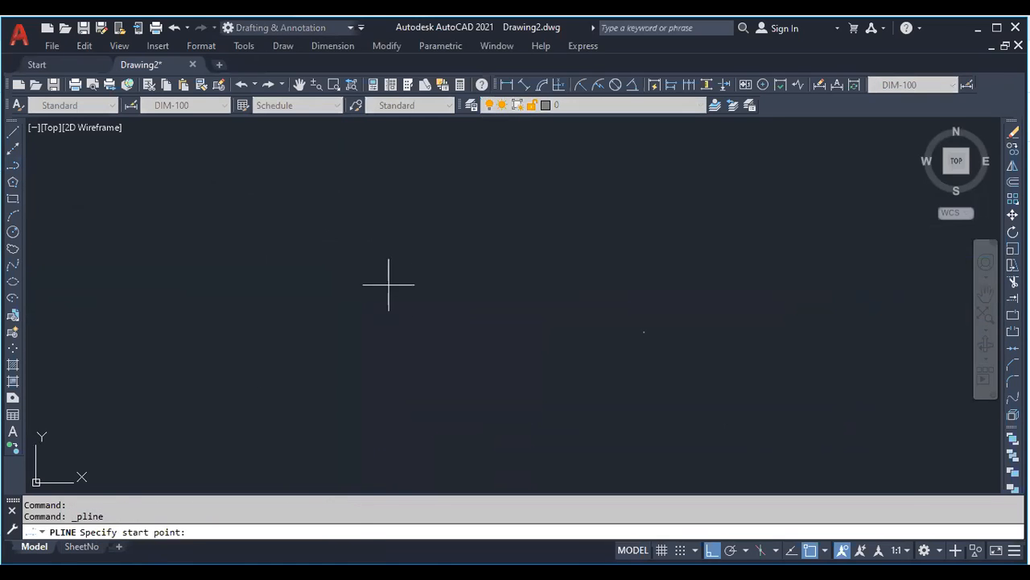
pyautogui.click(355, 270)
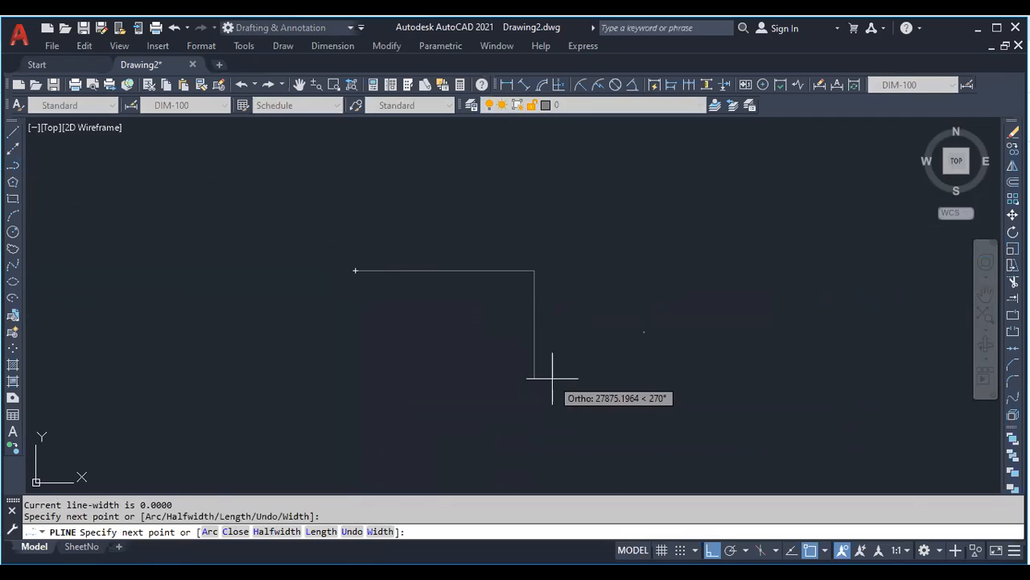
pyautogui.click(553, 378)
pyautogui.click(743, 377)
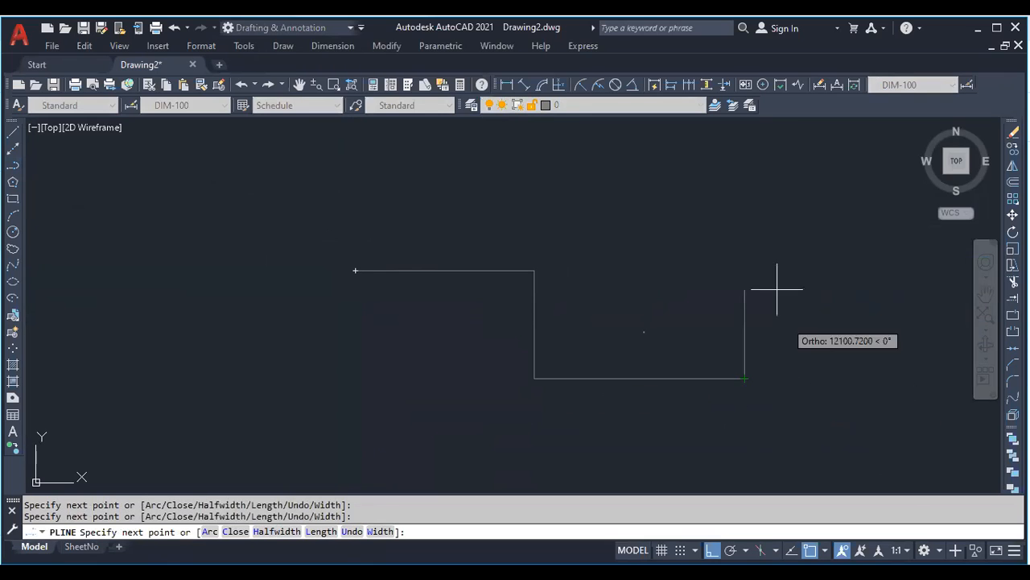
pyautogui.click(743, 189)
pyautogui.click(336, 179)
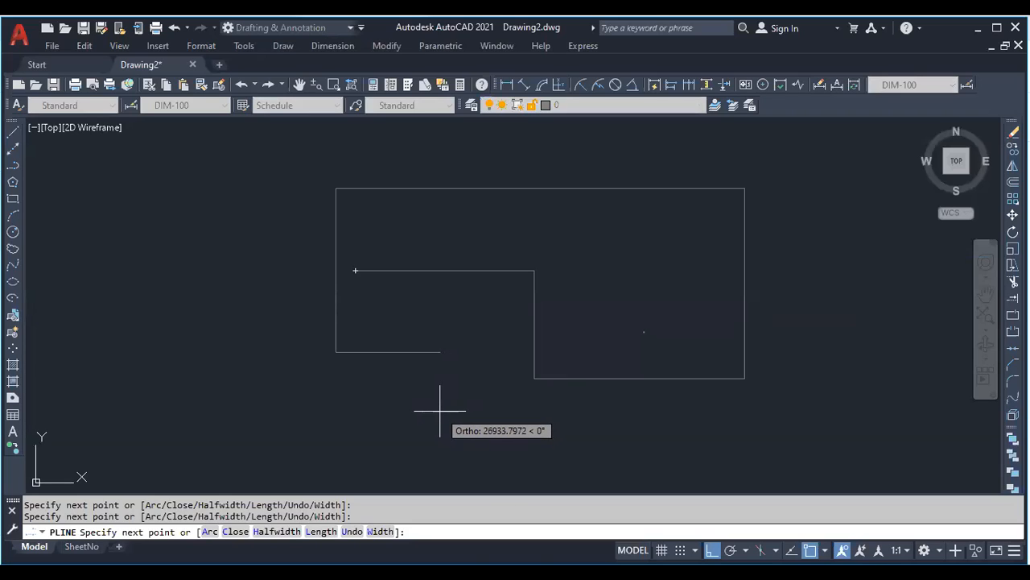
# Add a final polyline segment with a 30° angle override from the lower-left corner, and end the polyline
pyautogui.write('1')
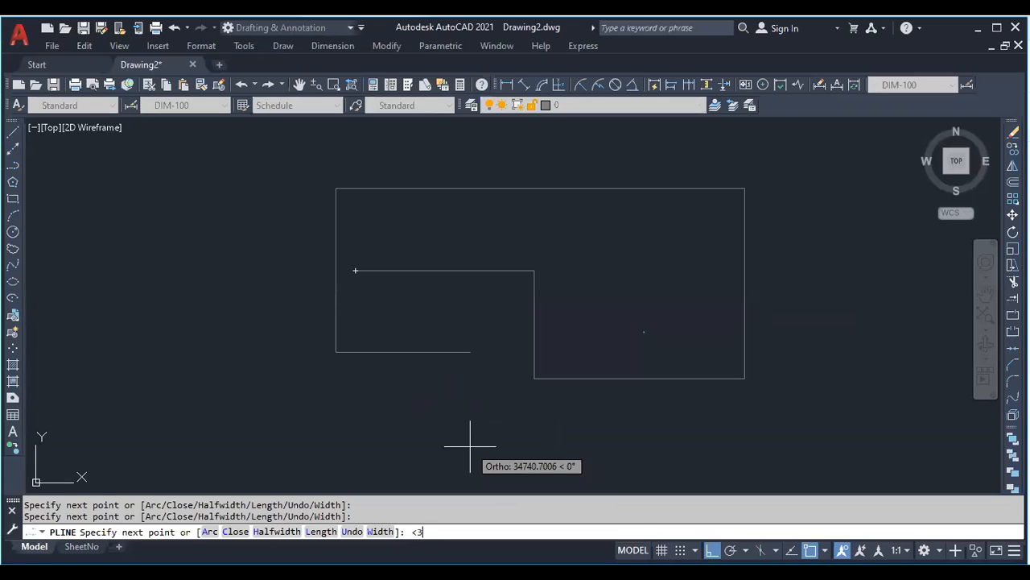
pyautogui.press('Return')
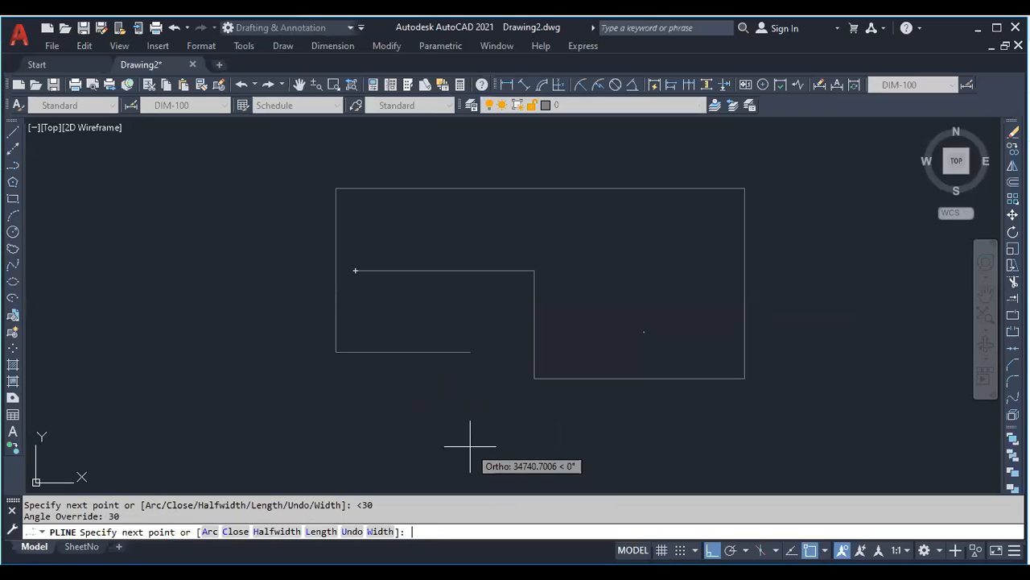
pyautogui.click(467, 335)
pyautogui.press('Escape')
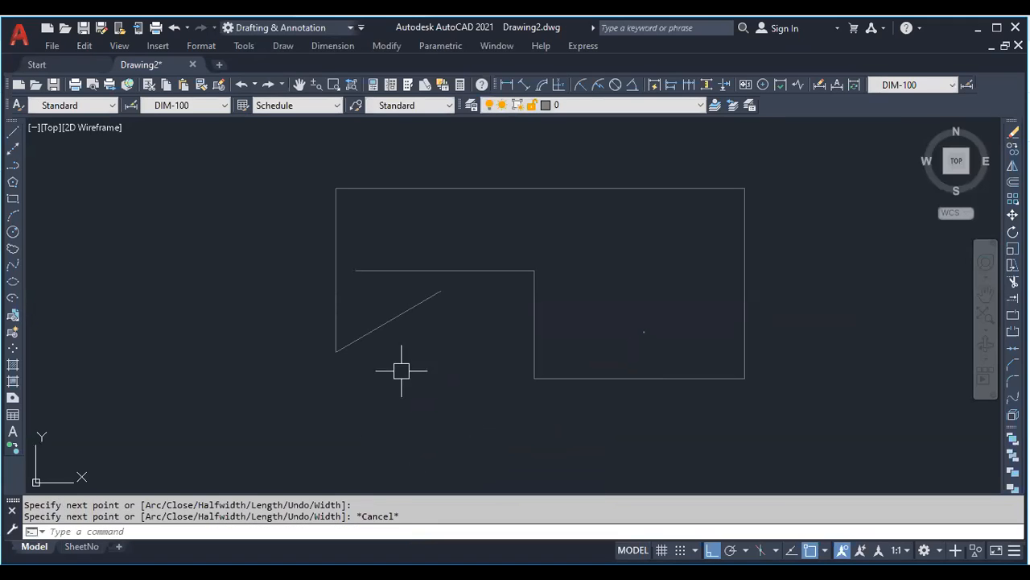
pyautogui.click(380, 324)
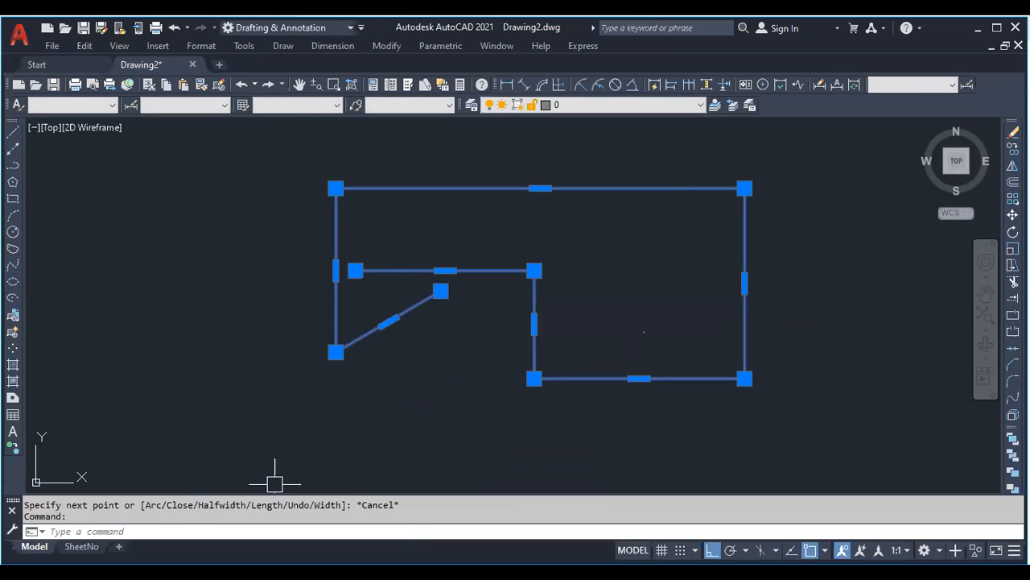
pyautogui.click(116, 529)
pyautogui.write('spl')
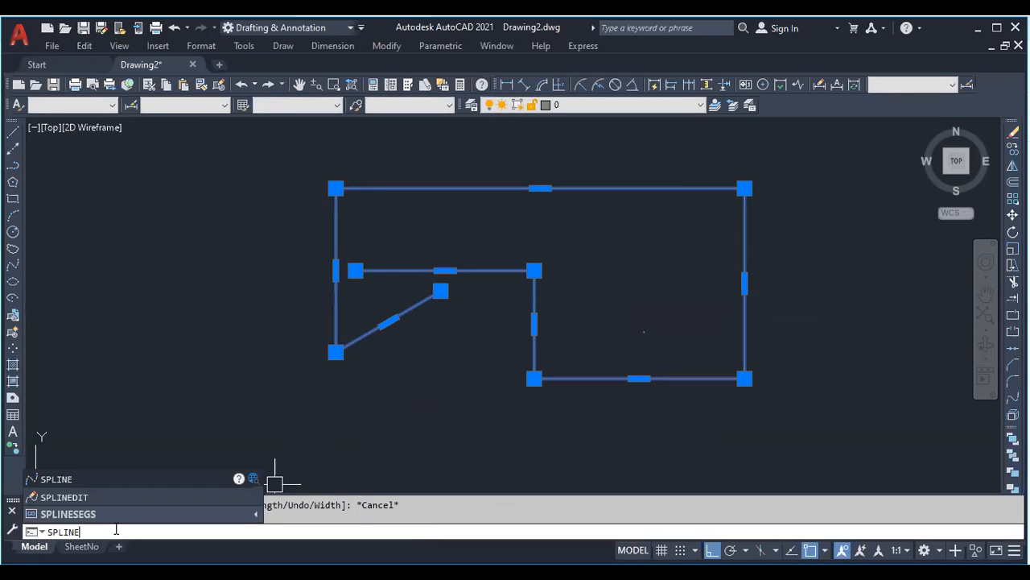
pyautogui.press('Return')
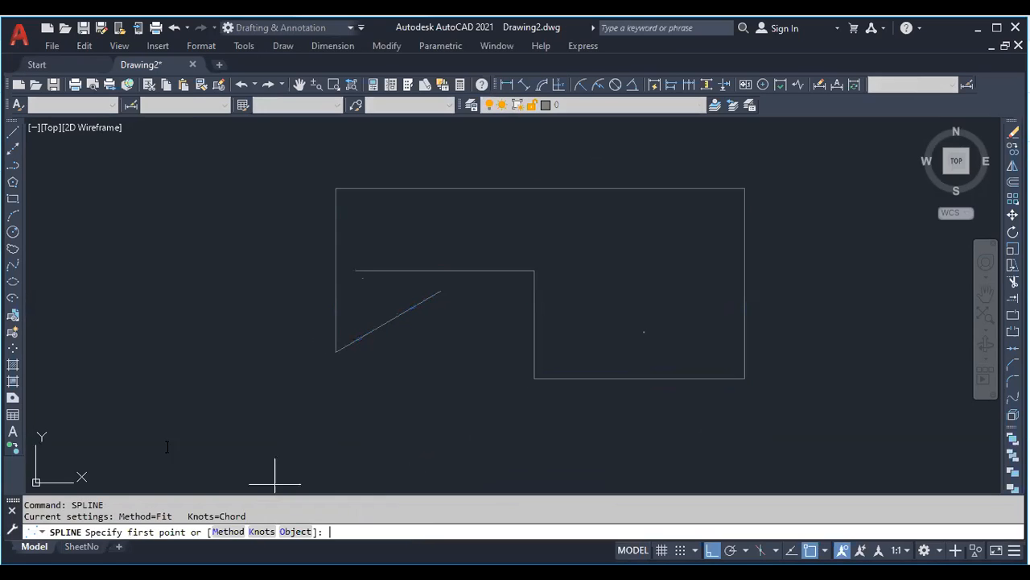
pyautogui.click(344, 345)
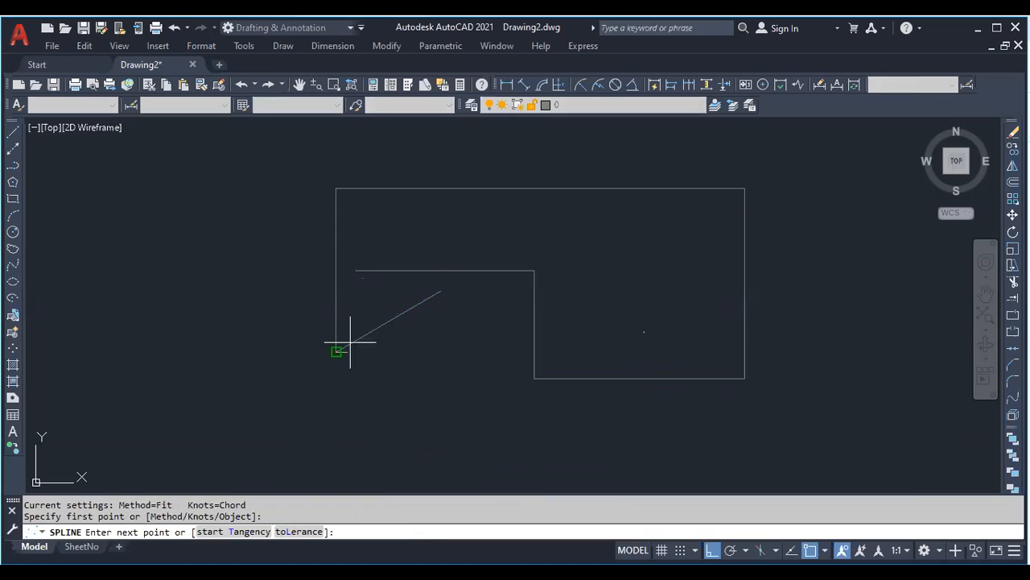
pyautogui.click(336, 424)
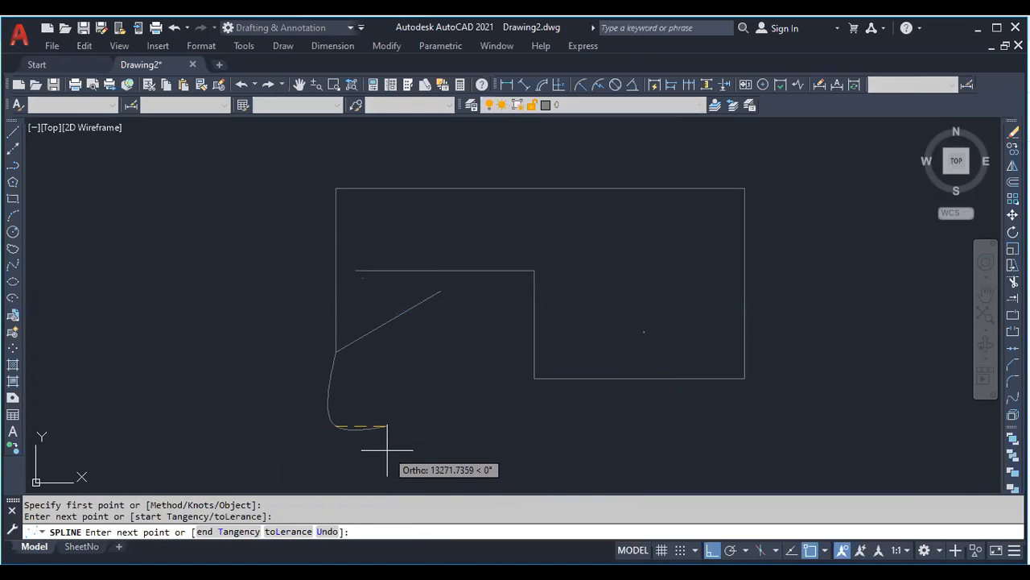
pyautogui.press('Escape')
# Select the polyline and convert its slanted end segment to an arc bulging down and to the right
pyautogui.hotkey('ctrl', 'a')
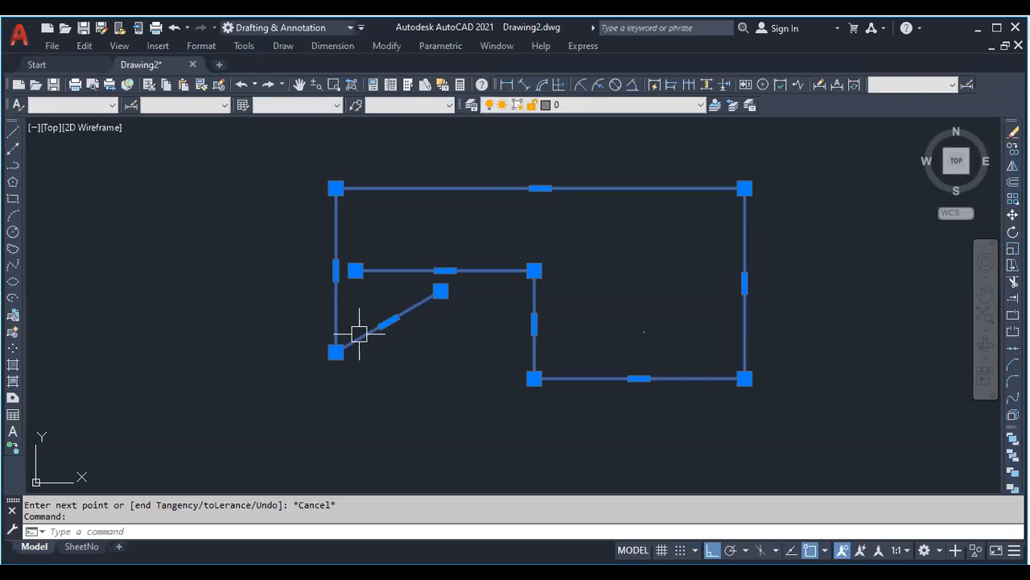
pyautogui.moveTo(389, 322)
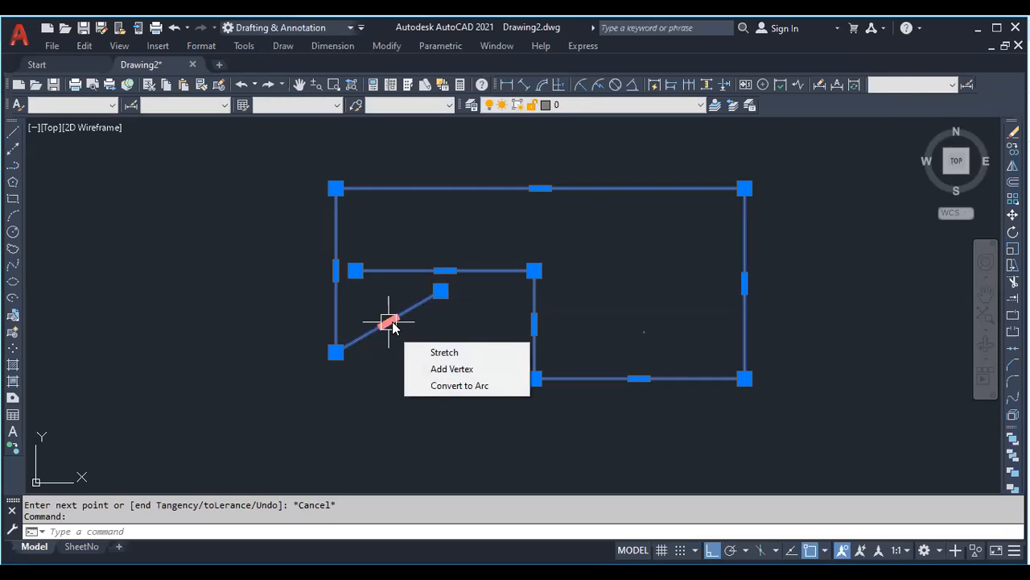
pyautogui.click(459, 386)
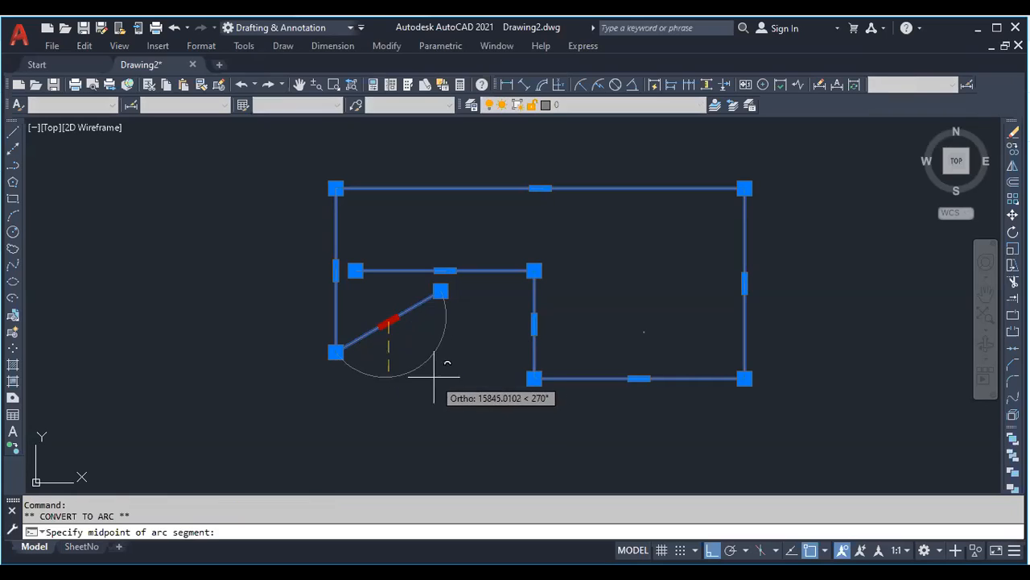
pyautogui.click(425, 348)
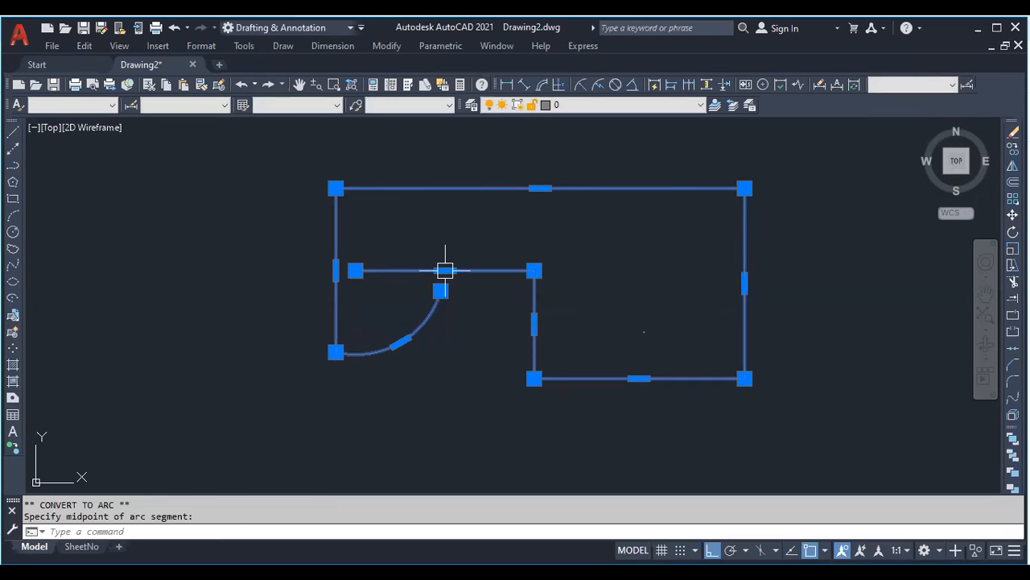
# Convert the polyline's inner horizontal segment to an arc with its midpoint about 8382 above the segment
pyautogui.click(490, 339)
pyautogui.click(467, 284)
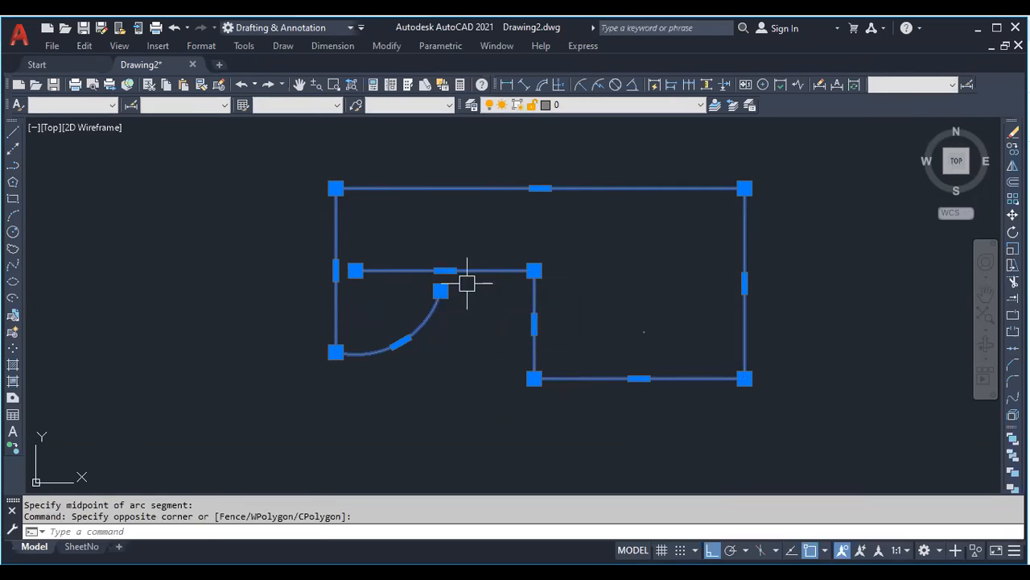
pyautogui.moveTo(445, 271)
pyautogui.click(507, 333)
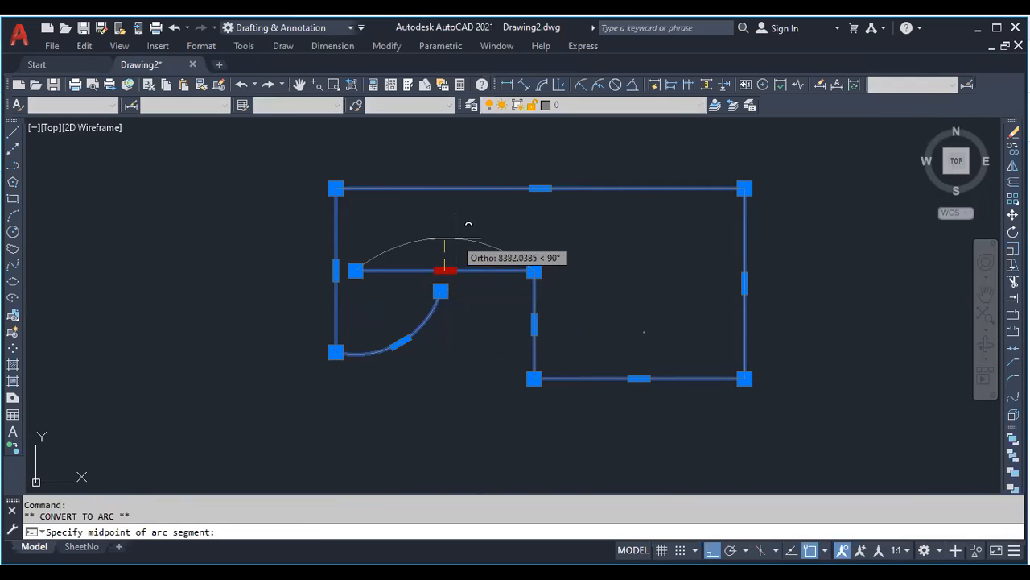
pyautogui.click(449, 238)
# Convert the polyline's long top segment to an arc bulging upward
pyautogui.moveTo(540, 188)
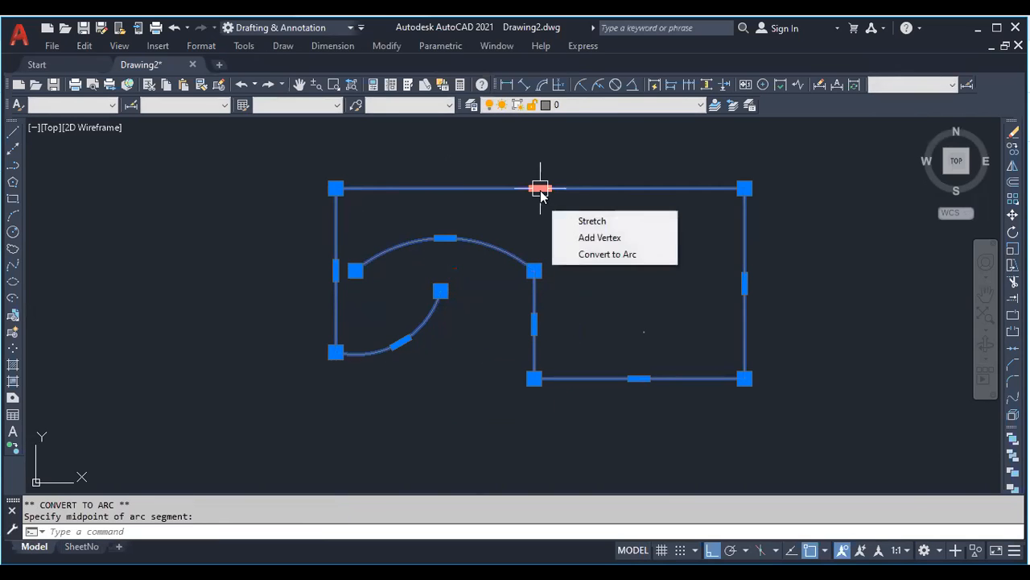
pyautogui.click(583, 252)
pyautogui.click(540, 144)
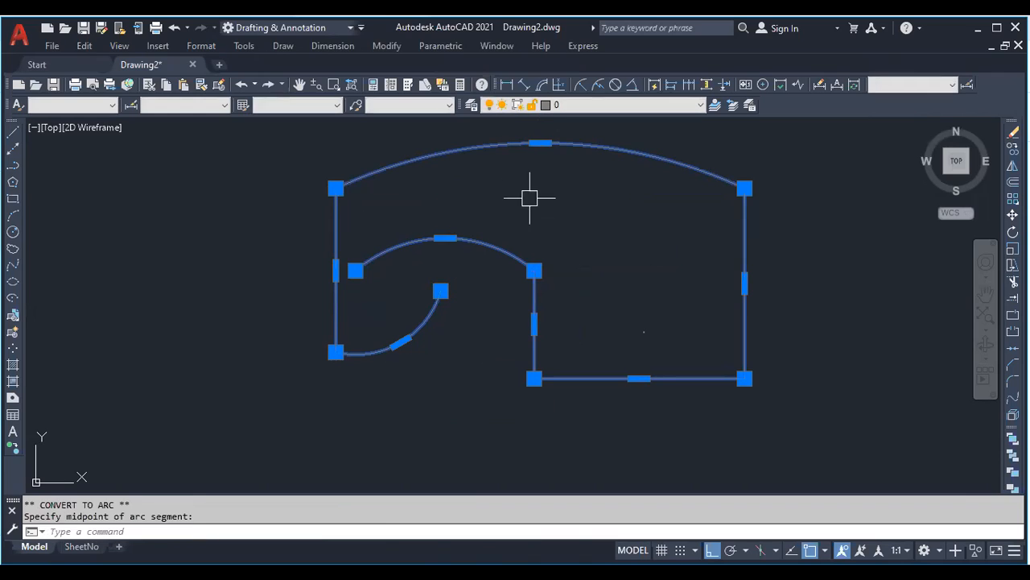
# Add a vertex on the polyline's left vertical edge, about 14620 below the upper-left corner
pyautogui.moveTo(336, 270)
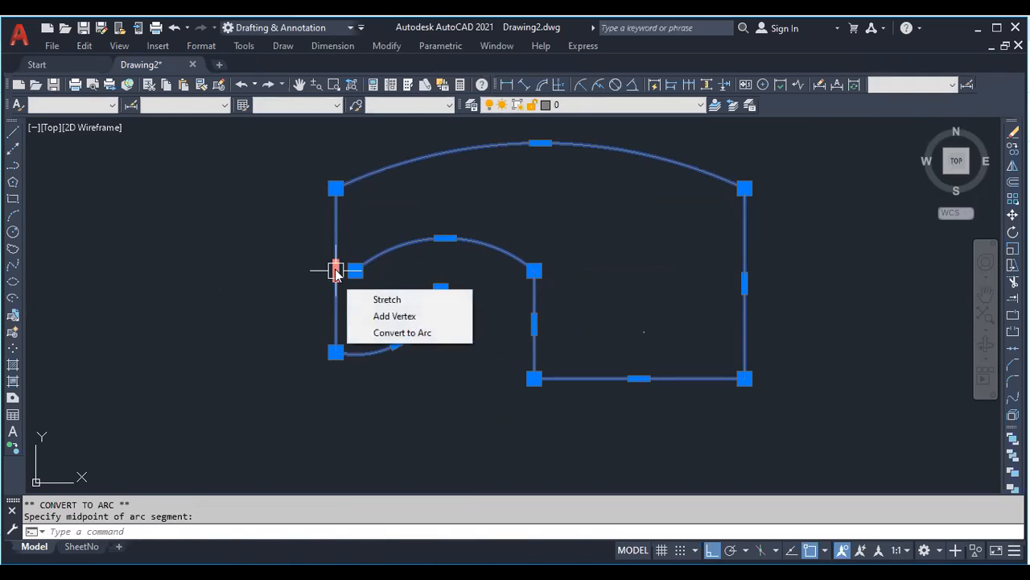
pyautogui.press('Escape')
pyautogui.click(336, 184)
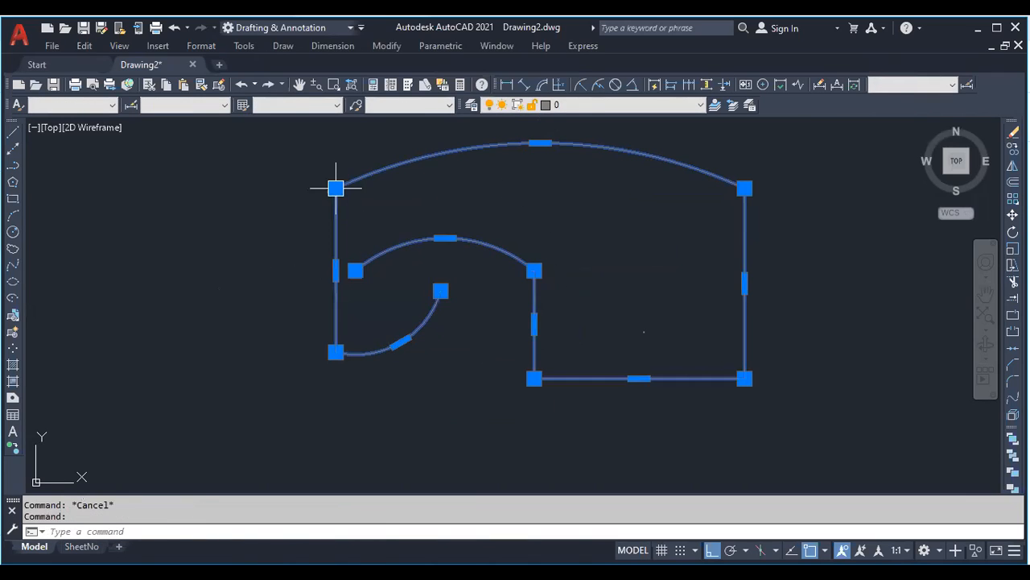
pyautogui.moveTo(338, 195)
pyautogui.click(386, 236)
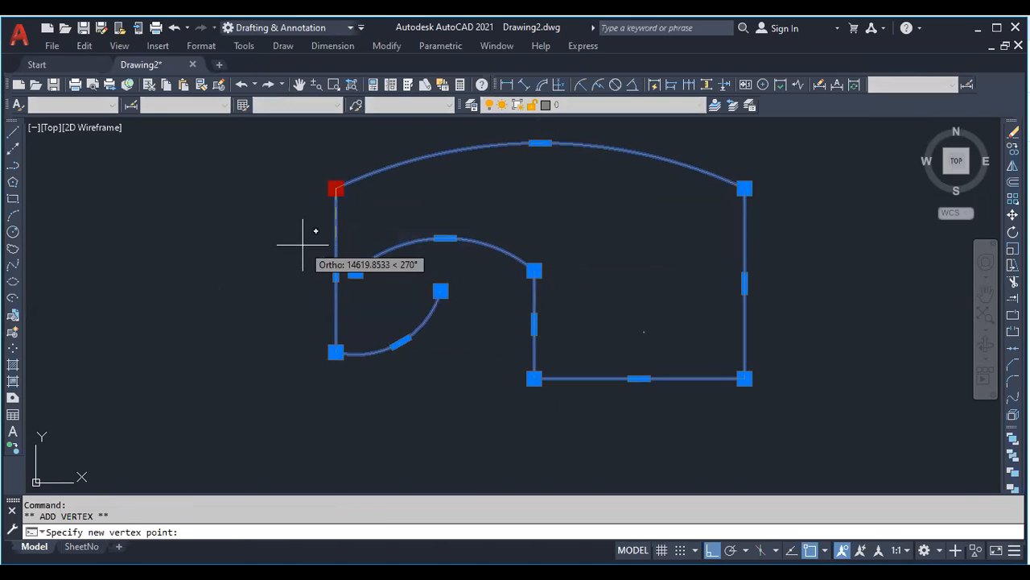
pyautogui.click(349, 256)
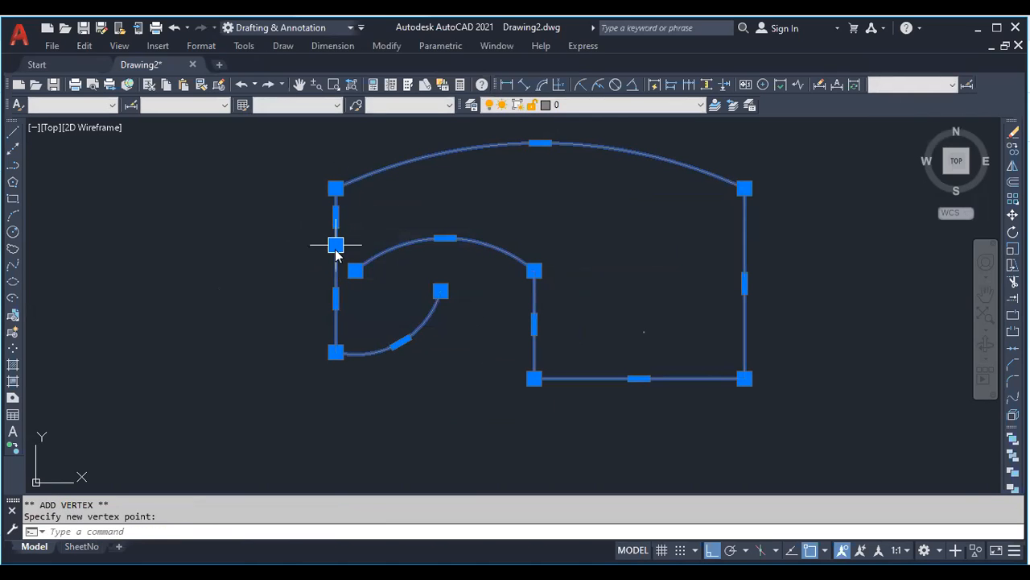
# Add another vertex horizontally outward to the left of the new vertex on the polyline's left edge
pyautogui.click(335, 216)
pyautogui.press('Escape')
pyautogui.moveTo(336, 245)
pyautogui.click(388, 292)
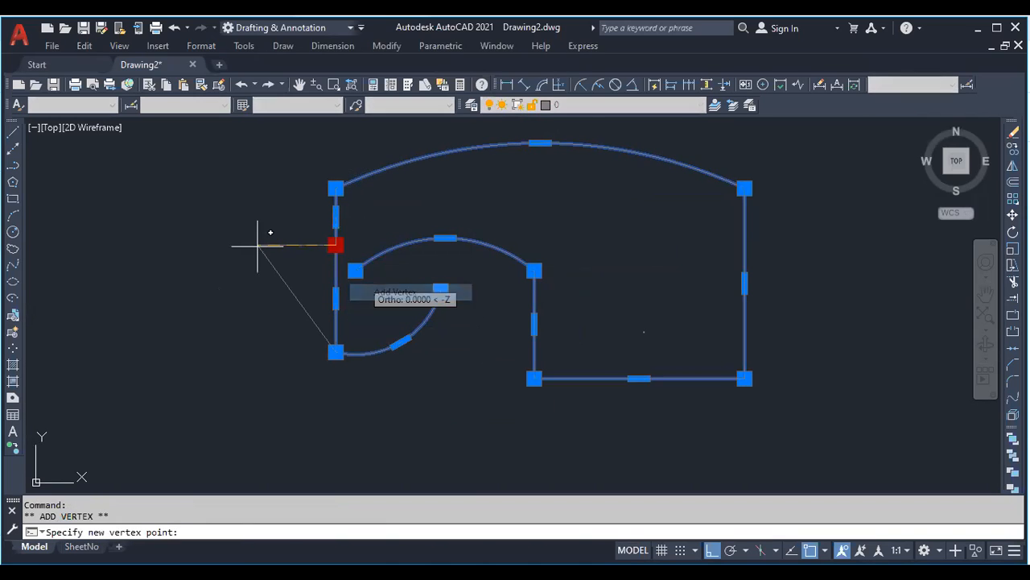
pyautogui.click(257, 245)
pyautogui.click(335, 216)
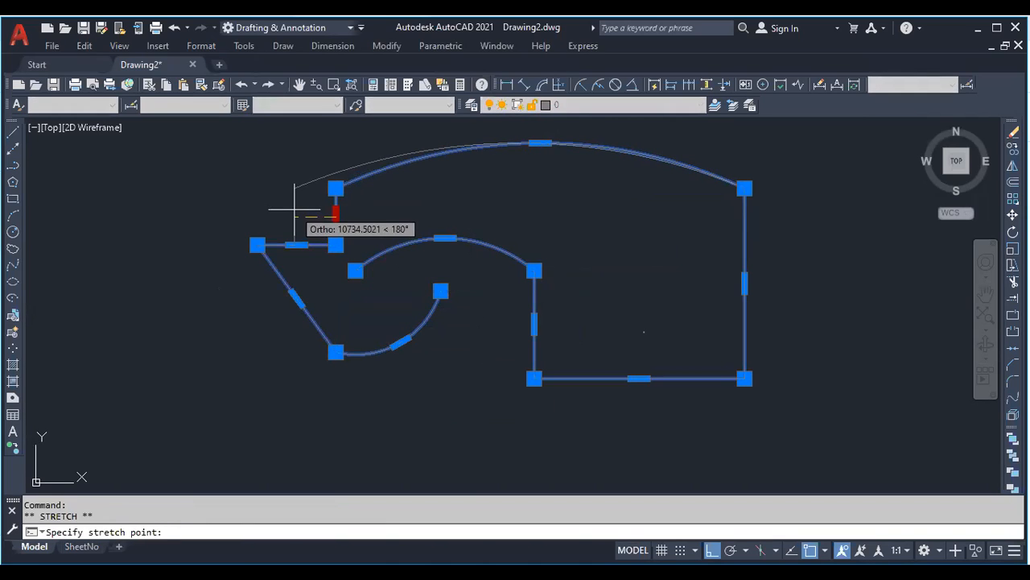
pyautogui.press('Escape')
pyautogui.scroll(-2, 471, 242)
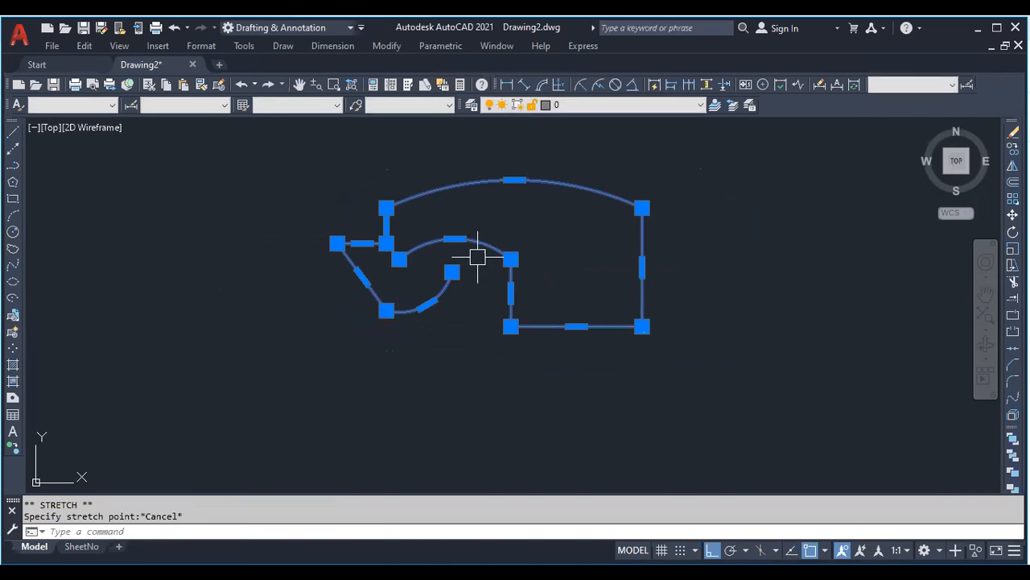
# Draw a rectangle below the polyline, placing its opposite corner at a distance of 1000 up and to the right of the first
pyautogui.scroll(4, 401, 237)
pyautogui.scroll(-4, 354, 287)
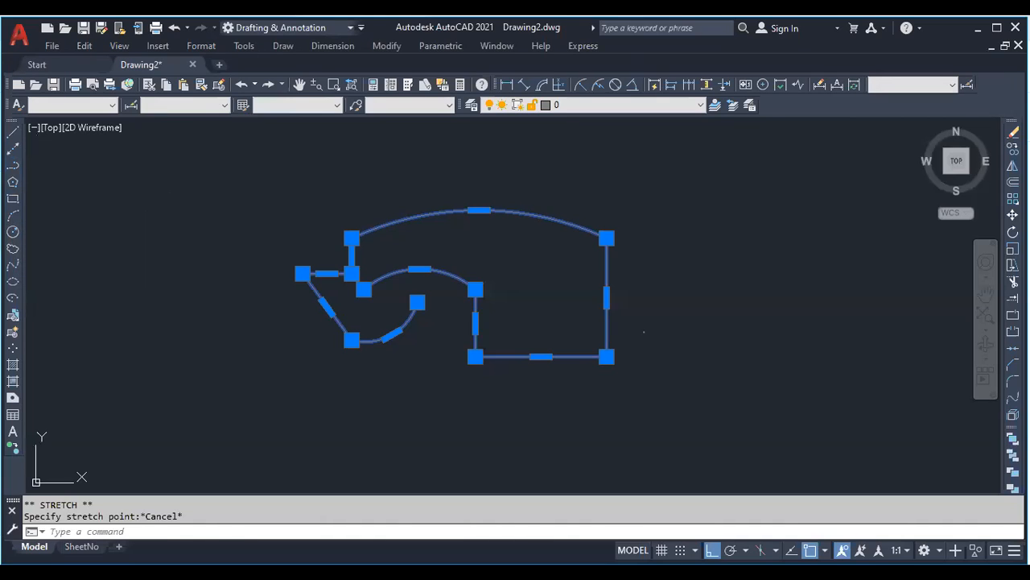
pyautogui.click(12, 198)
pyautogui.click(266, 441)
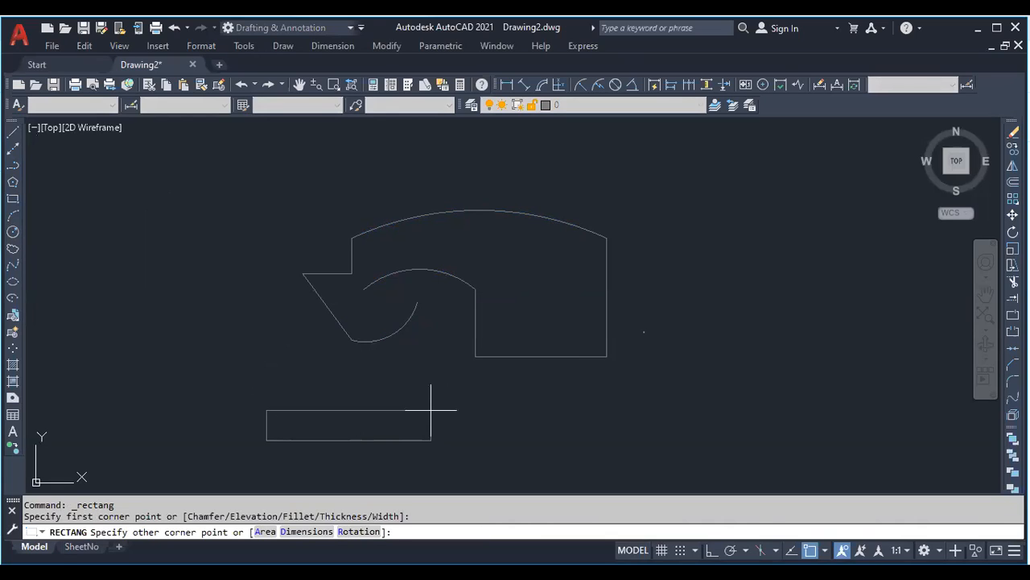
pyautogui.write('1000')
pyautogui.press('Return')
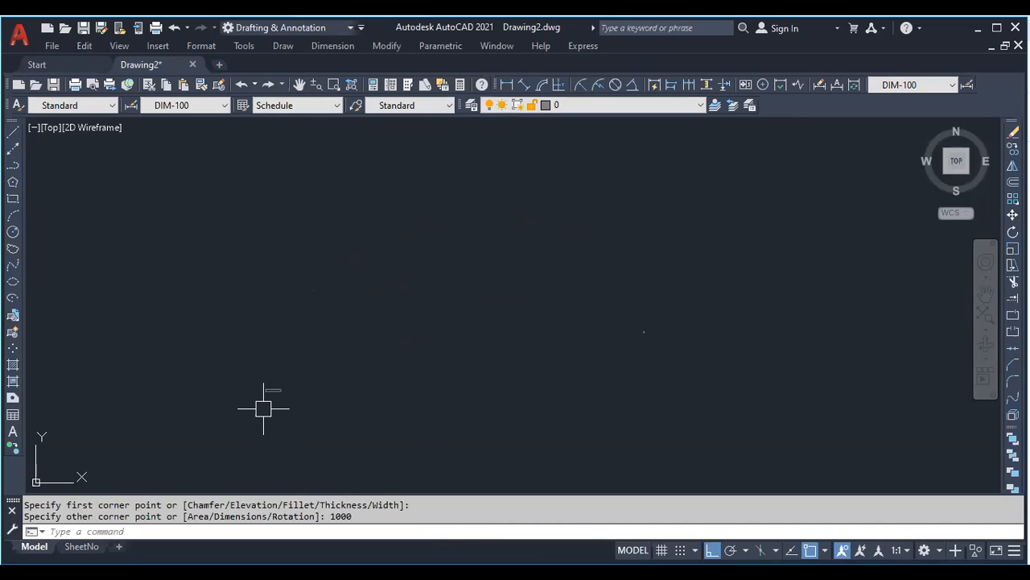
# Draw a second rectangle above the first one, placing its opposite corner at a distance of 1000 down and to the right
pyautogui.press('Escape')
pyautogui.write('rec')
pyautogui.press('Return')
pyautogui.click(277, 225)
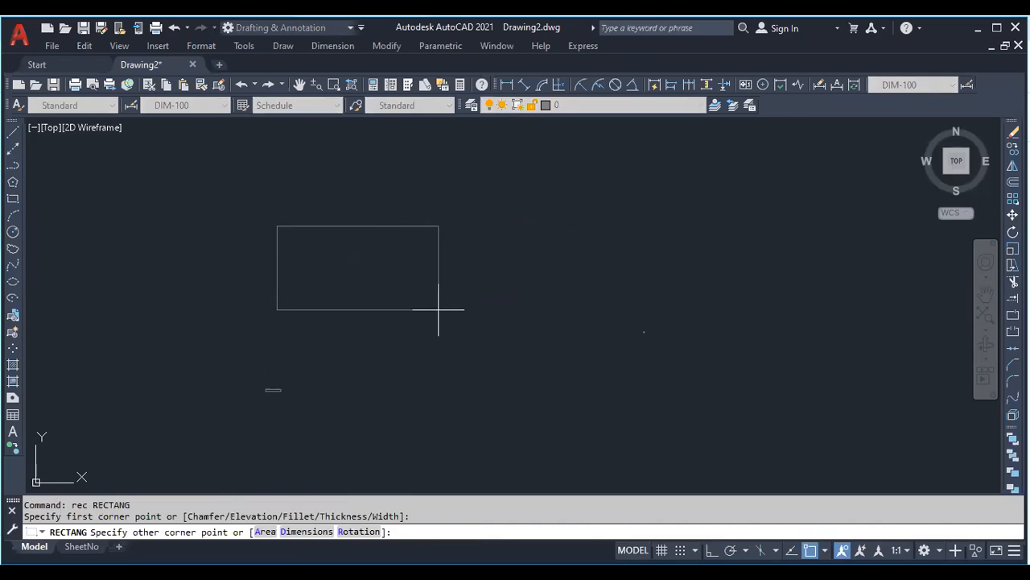
pyautogui.write('1000')
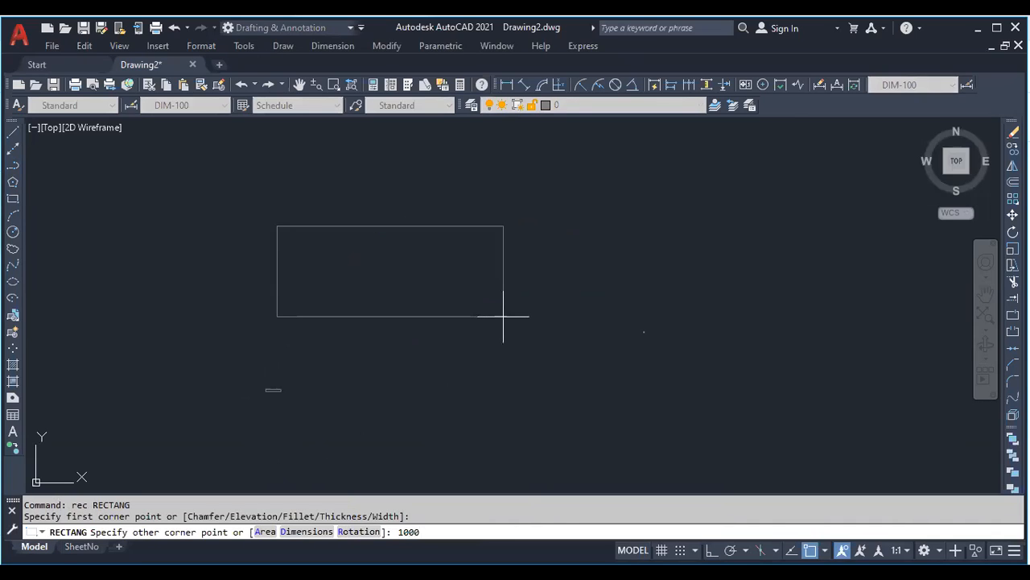
pyautogui.press('Return')
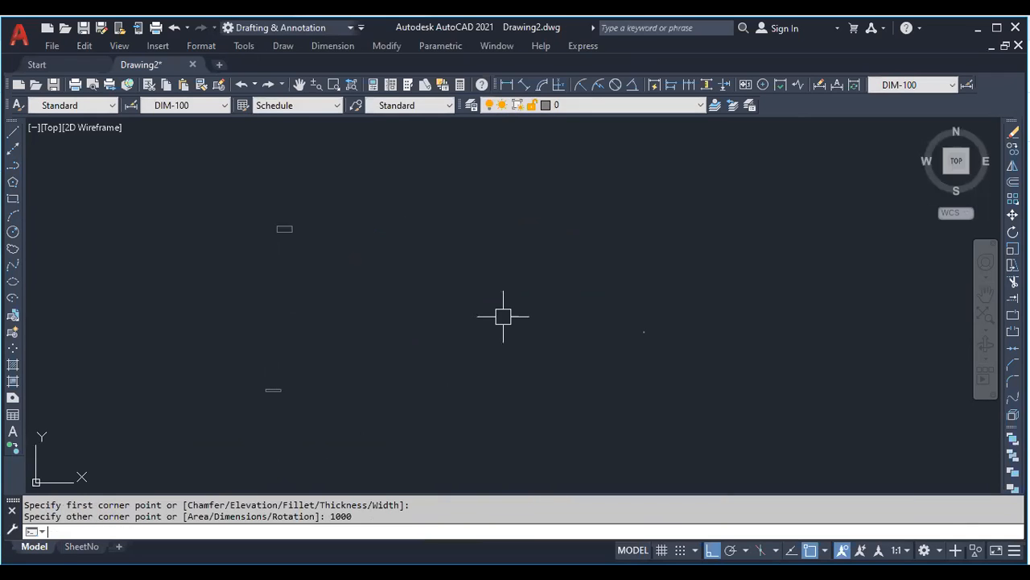
pyautogui.scroll(4, 191, 172)
pyautogui.scroll(4, 435, 317)
pyautogui.scroll(-4, 216, 286)
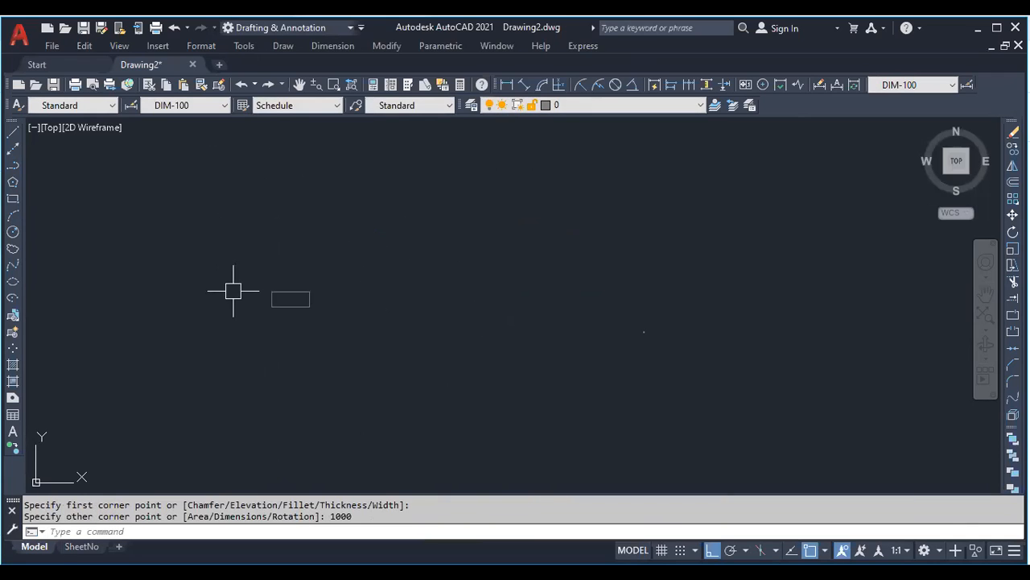
# Draw a circle with a diameter of 300 to the right of the upper rectangle
pyautogui.click(12, 218)
pyautogui.click(13, 232)
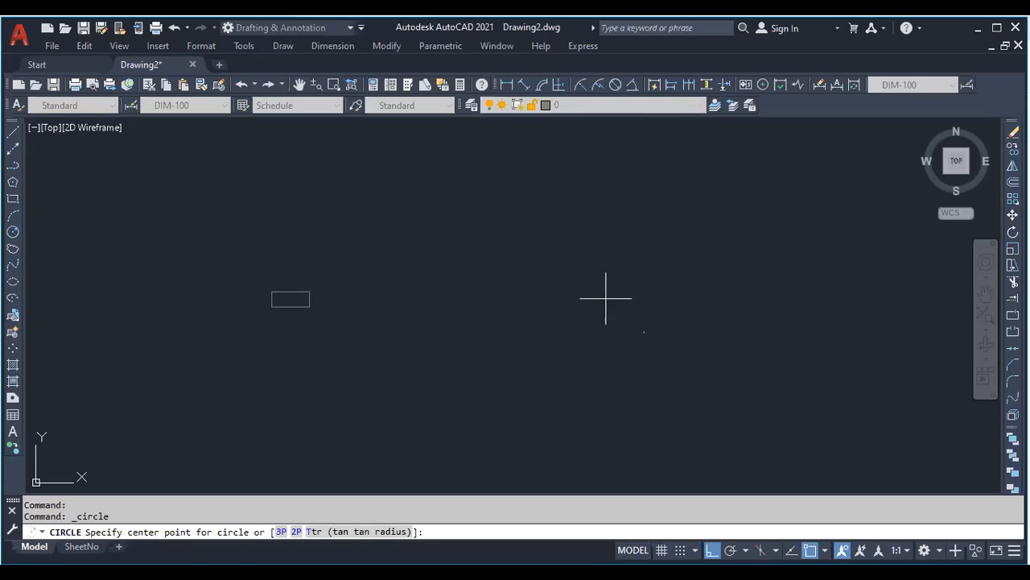
pyautogui.click(459, 275)
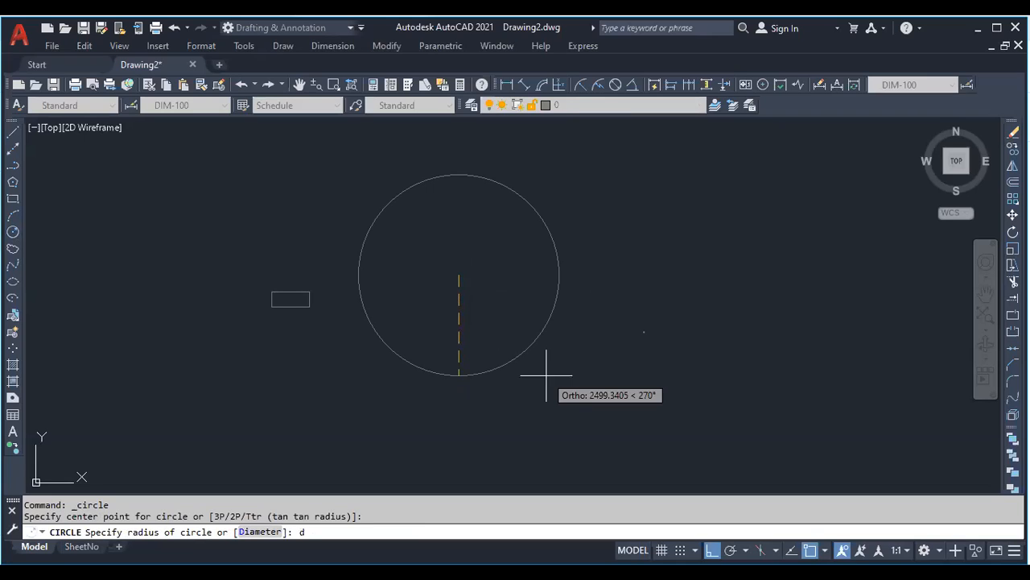
pyautogui.press('Return')
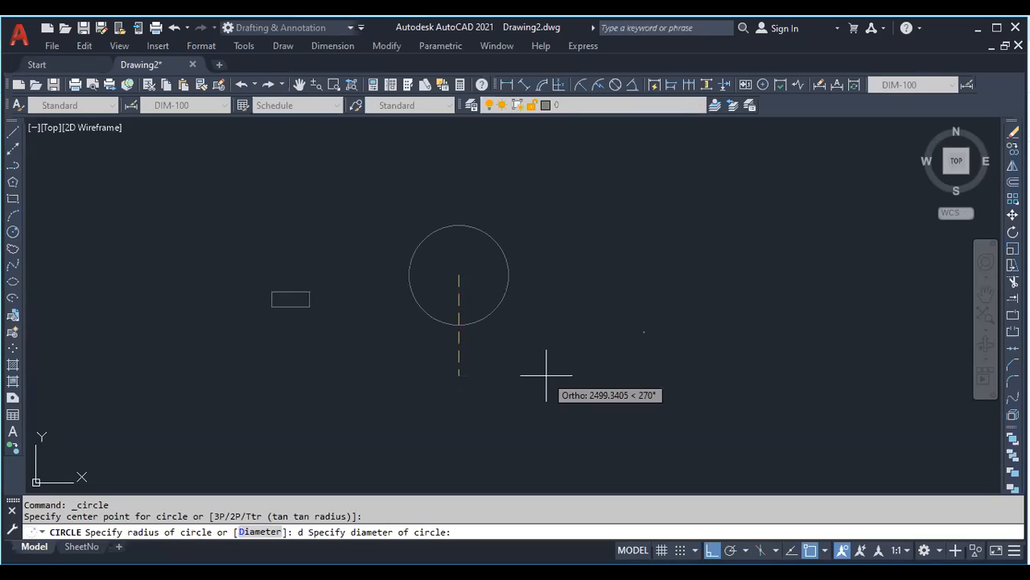
pyautogui.write('300')
pyautogui.press('Return')
pyautogui.scroll(3, 463, 270)
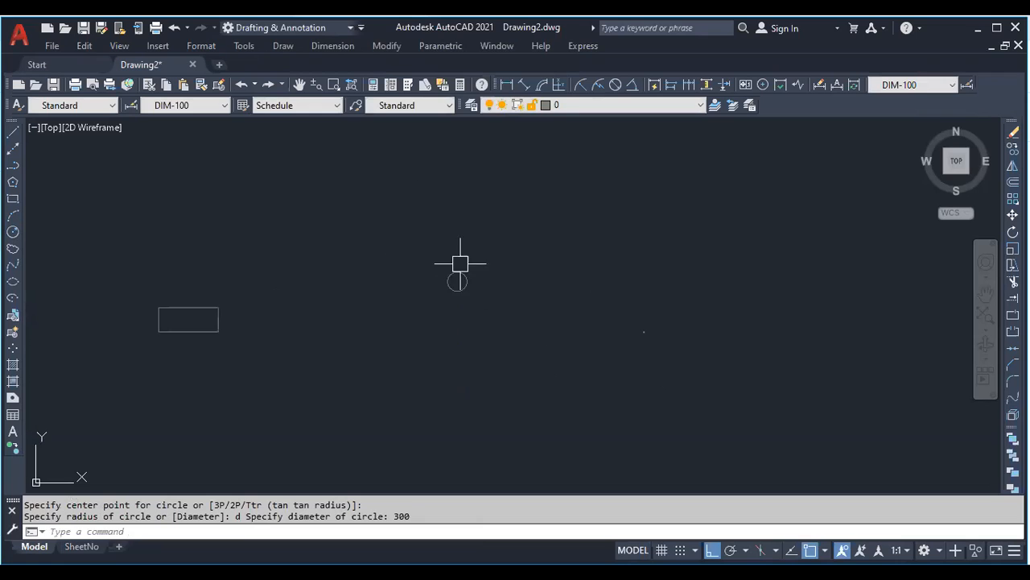
# Add a diameter dimension to the circle, placing its text outside toward the lower right
pyautogui.click(332, 46)
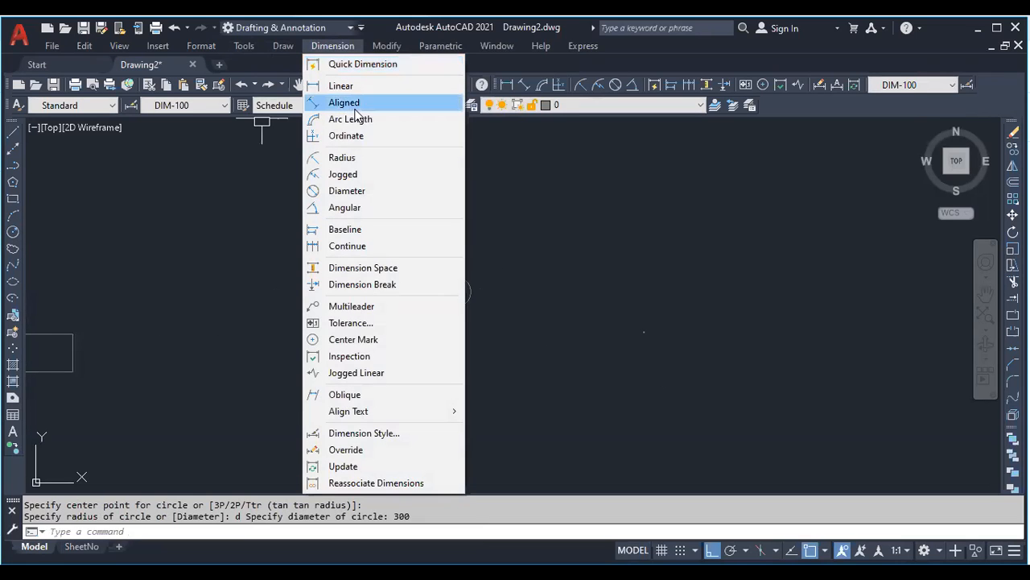
pyautogui.click(347, 191)
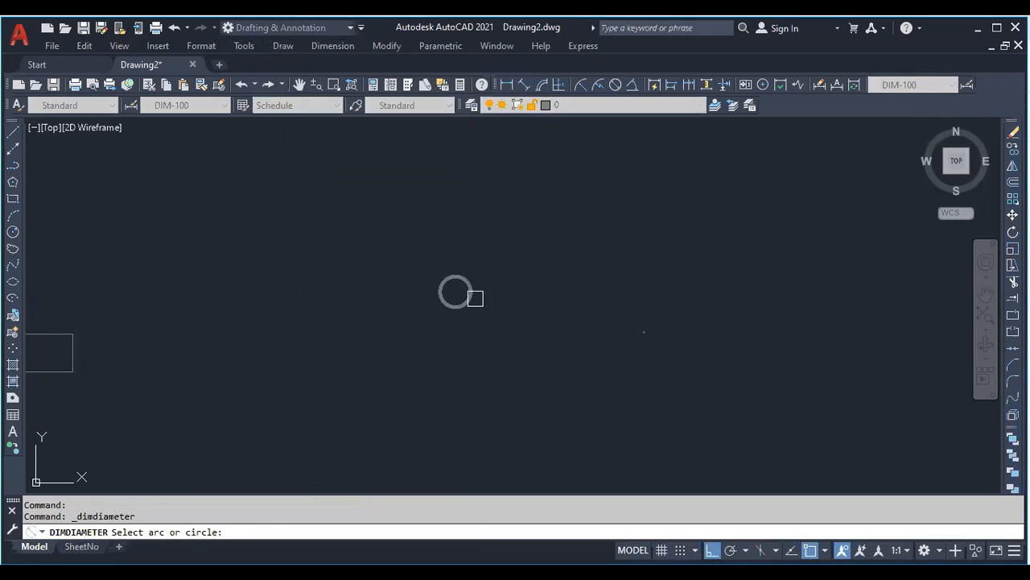
pyautogui.click(471, 296)
pyautogui.click(490, 314)
pyautogui.scroll(4, 450, 302)
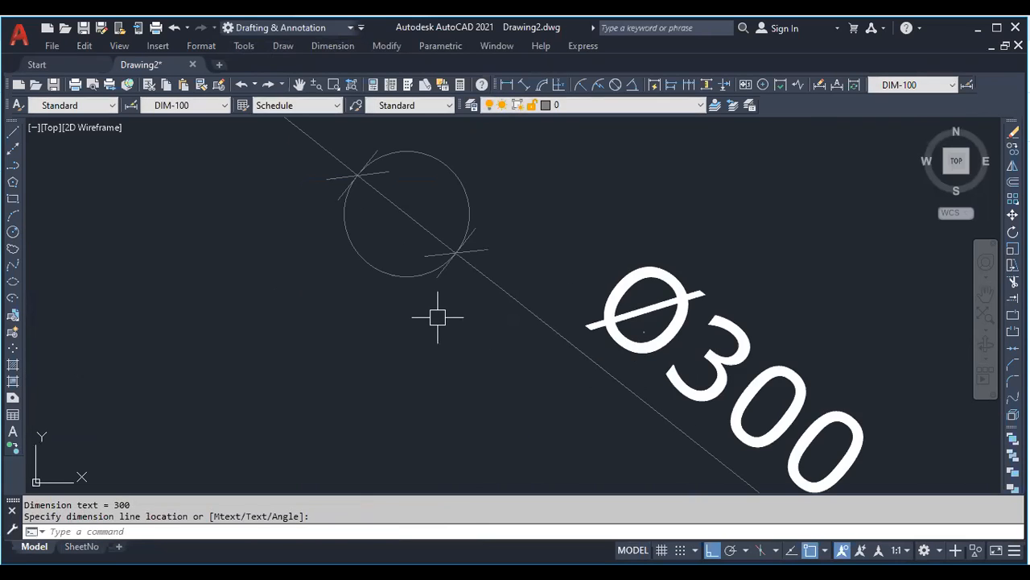
# Draw a circle with a radius of 500 centred below and to the left of the dimensioned circle
pyautogui.press('Escape')
pyautogui.press('Escape')
pyautogui.write('c')
pyautogui.press('Return')
pyautogui.click(376, 329)
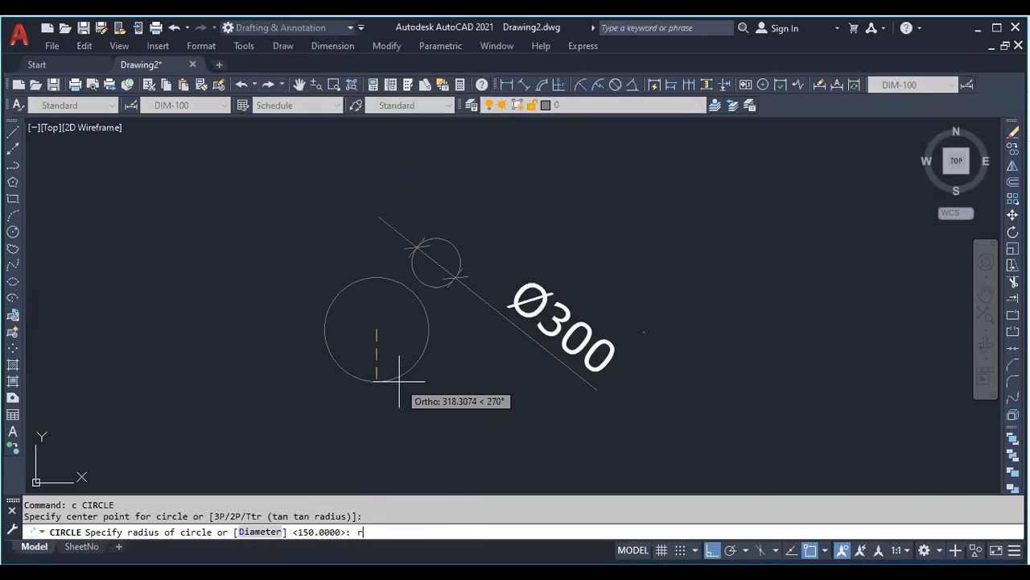
pyautogui.write('r')
pyautogui.press('Return')
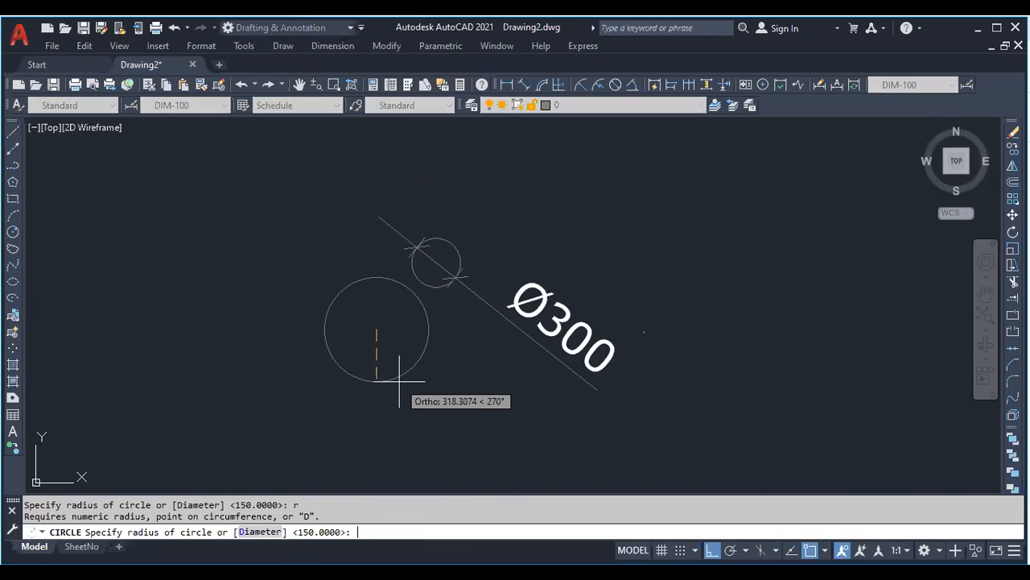
pyautogui.write('500')
pyautogui.press('Return')
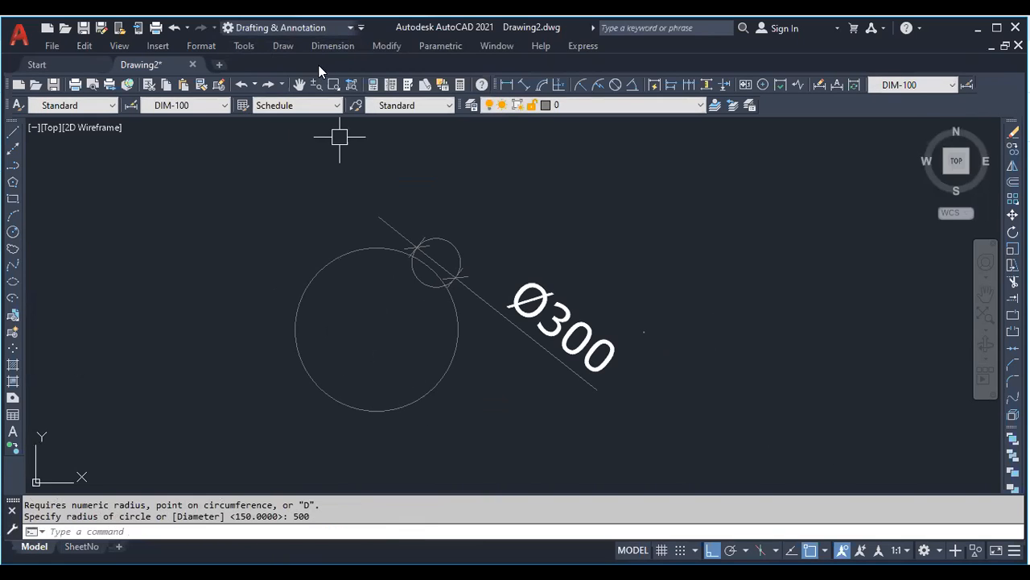
# Add a radius dimension to the larger circle, placing its text outside toward the lower right
pyautogui.click(323, 43)
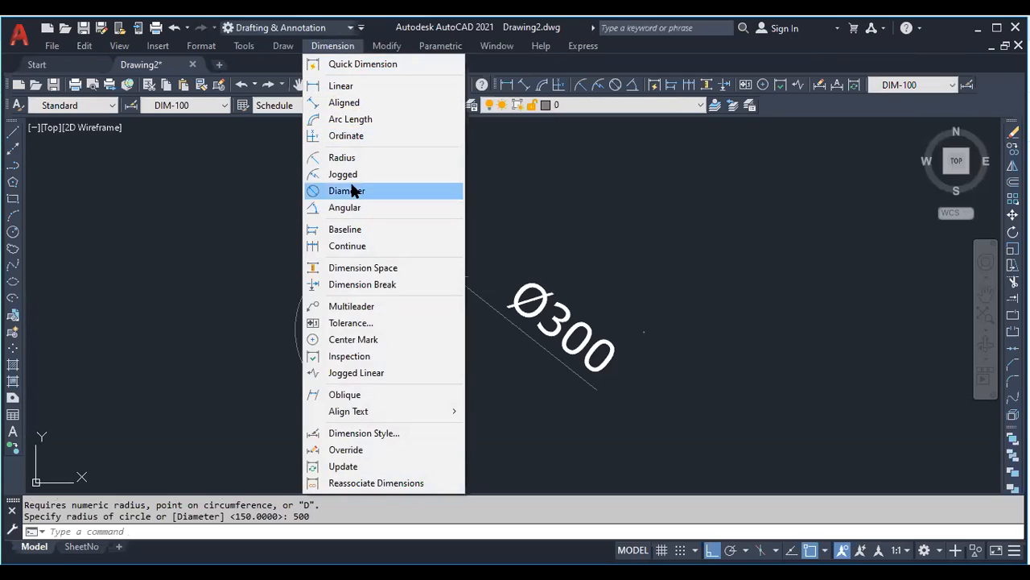
pyautogui.click(344, 158)
pyautogui.click(435, 384)
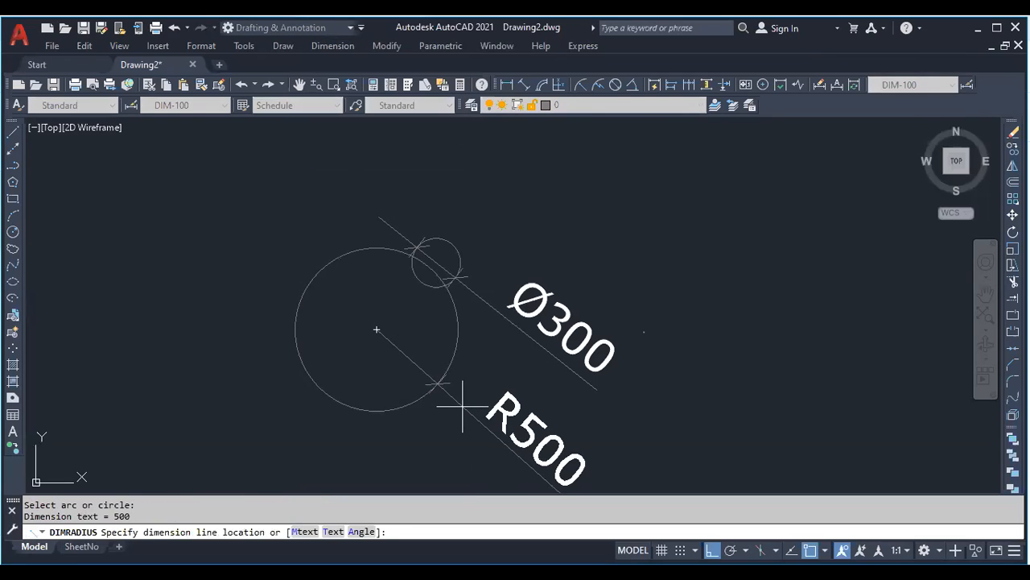
pyautogui.scroll(-2, 435, 354)
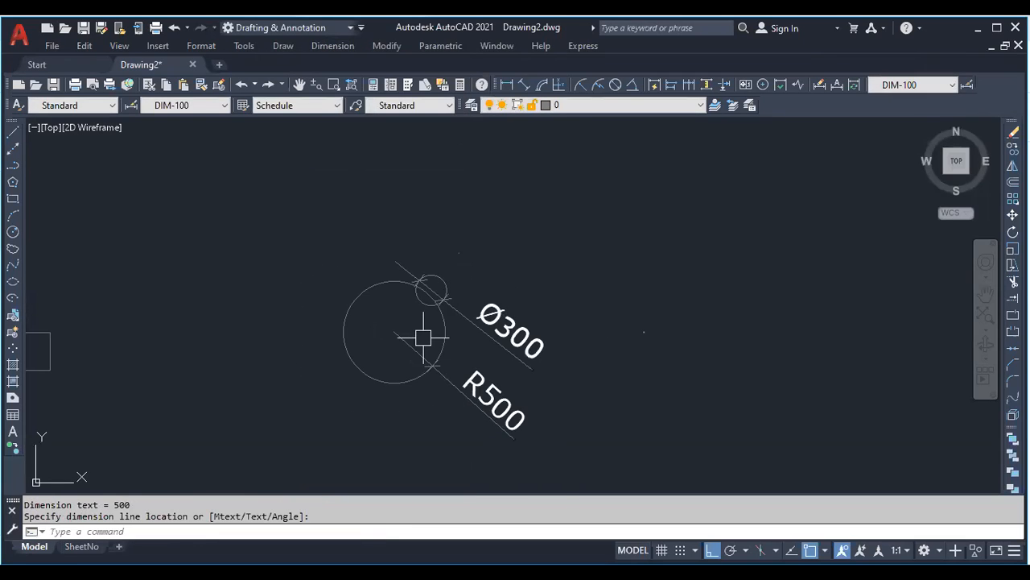
# Erase both circles together with their diameter and radius dimensions
pyautogui.scroll(3, 437, 409)
pyautogui.click(435, 412)
pyautogui.scroll(-3, 349, 291)
pyautogui.click(348, 176)
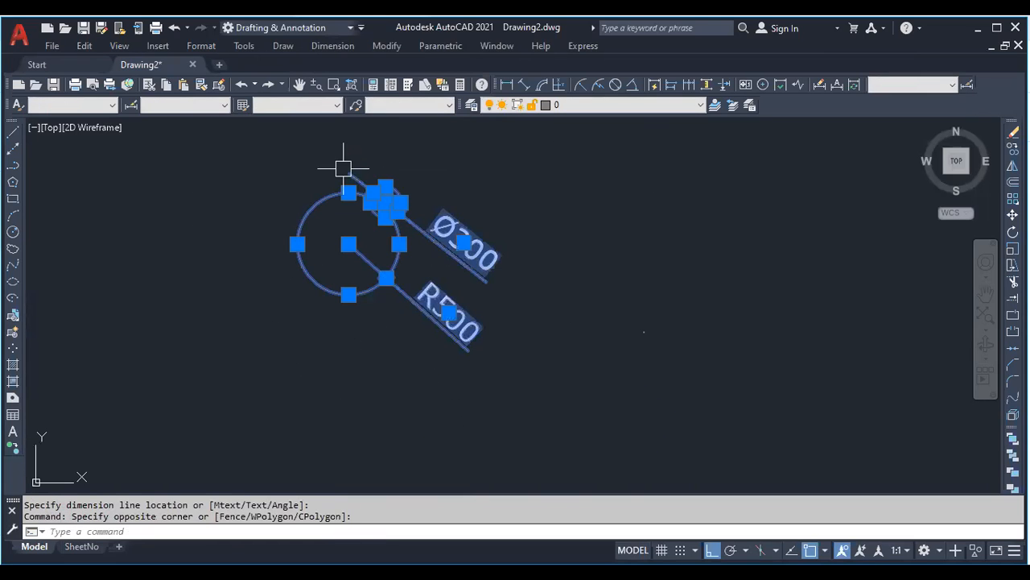
pyautogui.press('Delete')
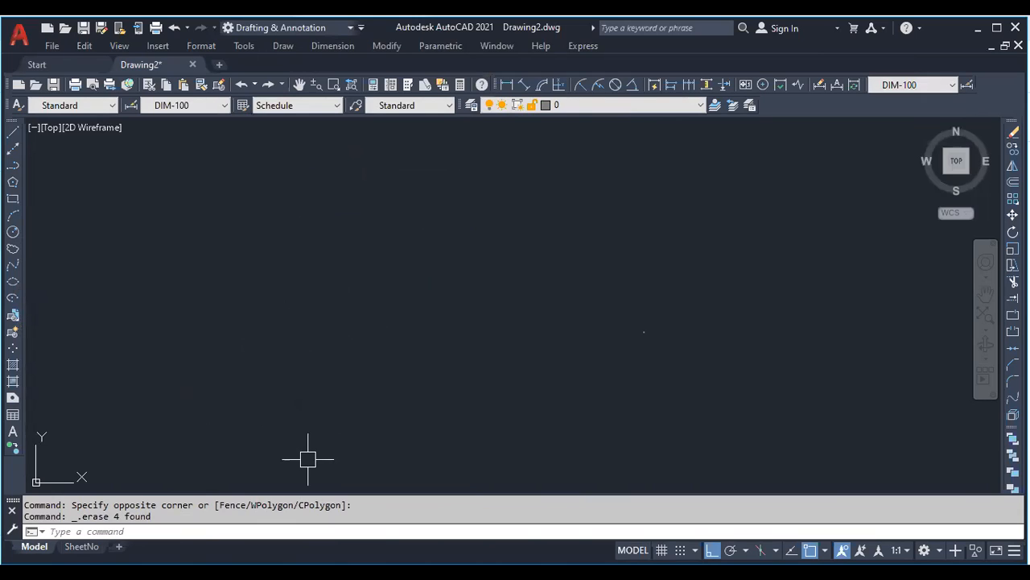
# Set the drawing's length units to Architectural and its insertion scale to Feet, accepting the selected values
pyautogui.write('units')
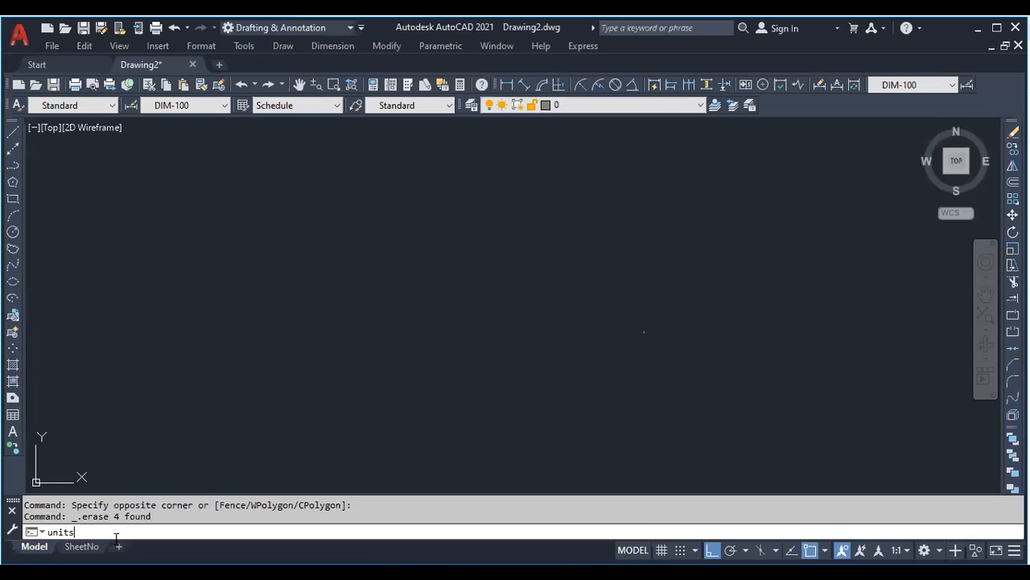
pyautogui.press('Return')
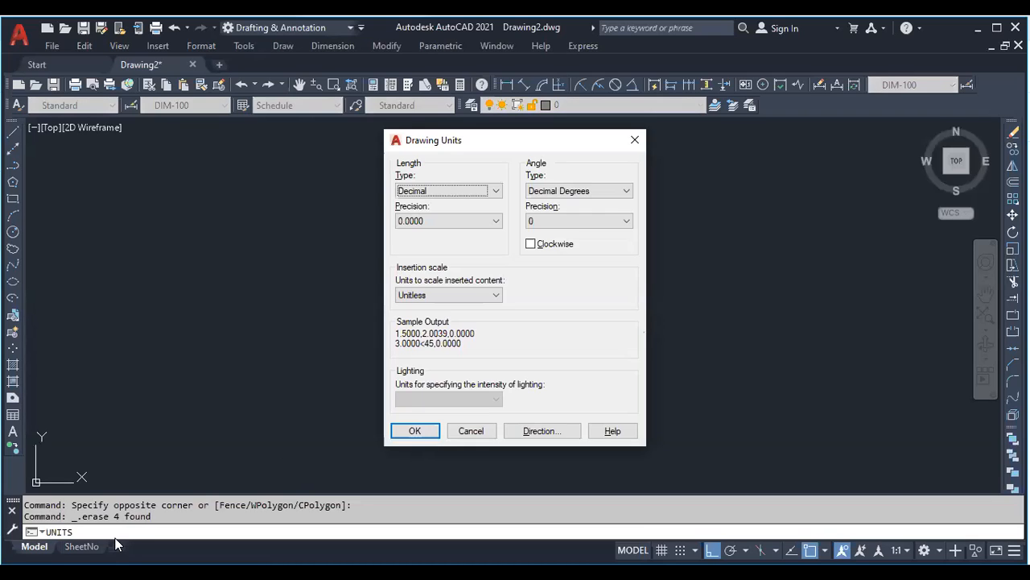
pyautogui.click(441, 193)
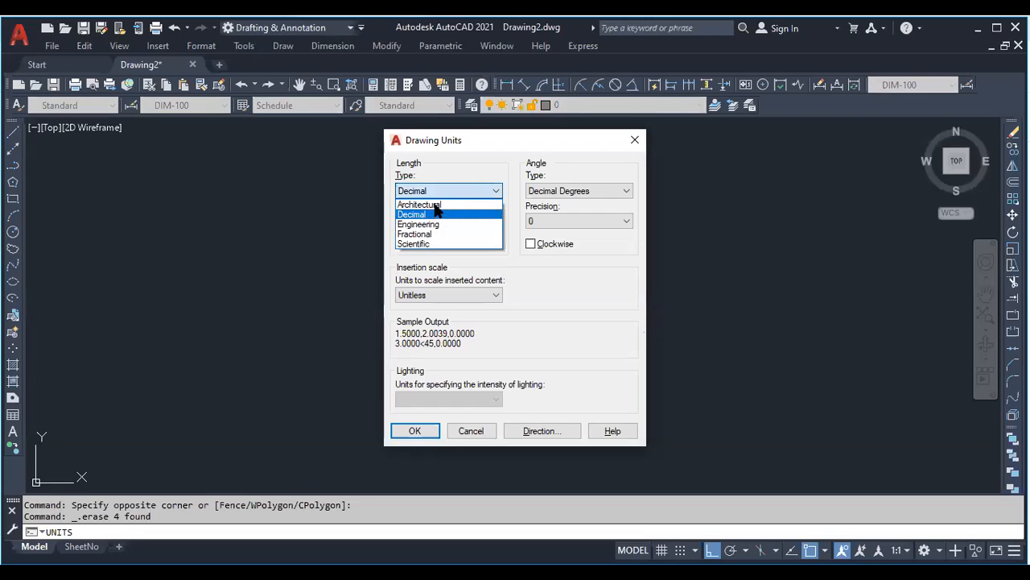
pyautogui.click(434, 204)
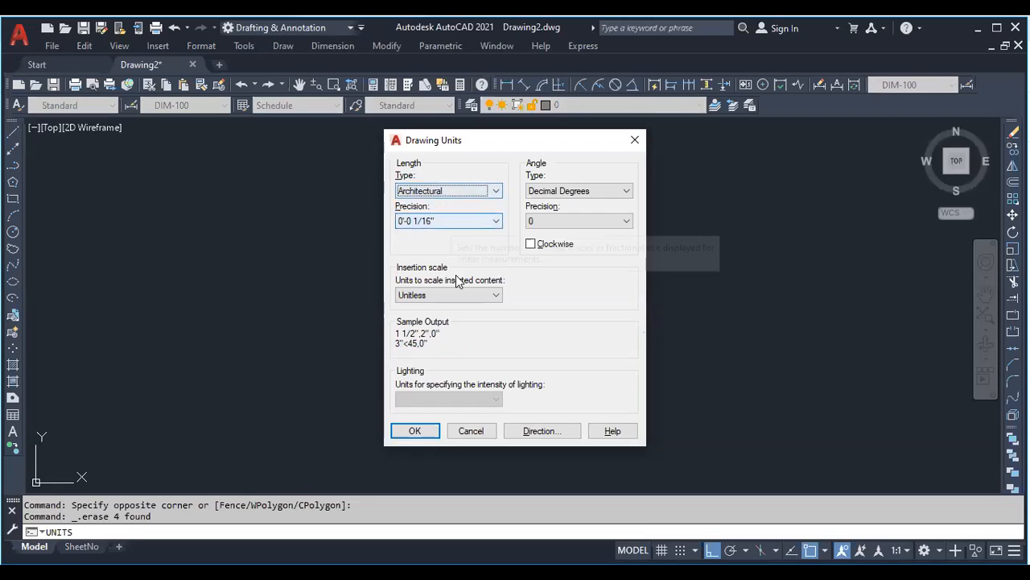
pyautogui.click(444, 296)
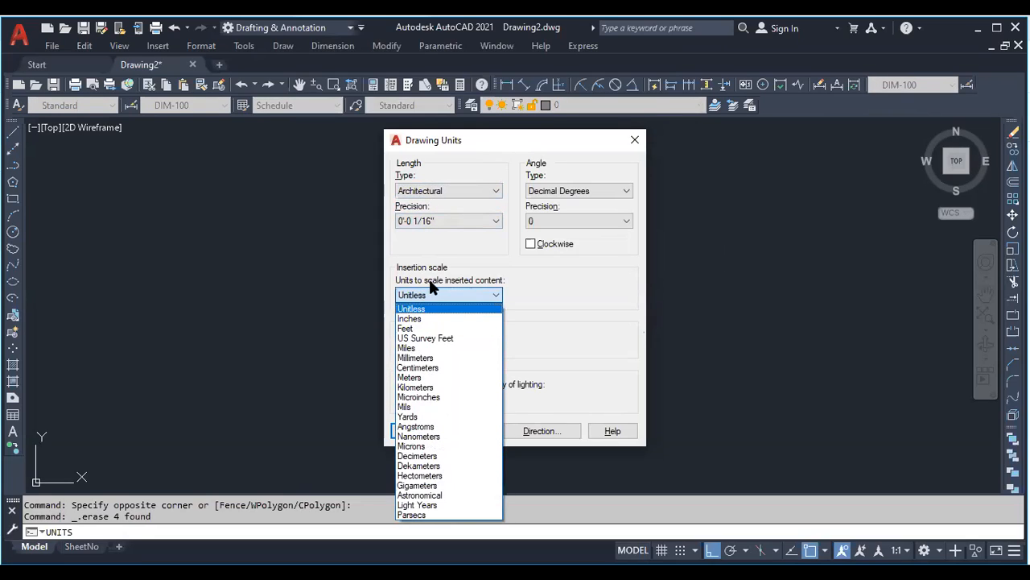
pyautogui.click(413, 330)
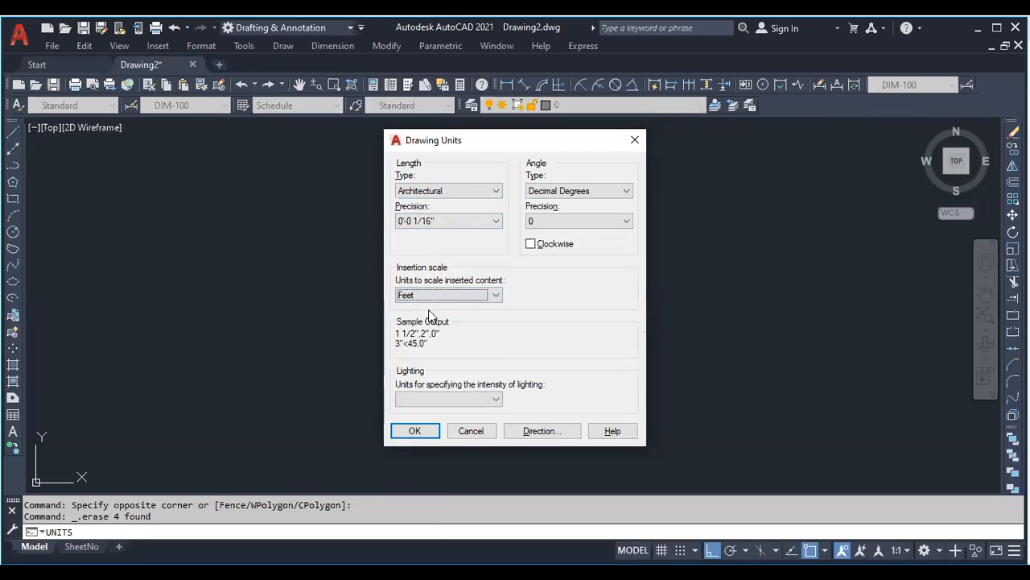
pyautogui.click(415, 432)
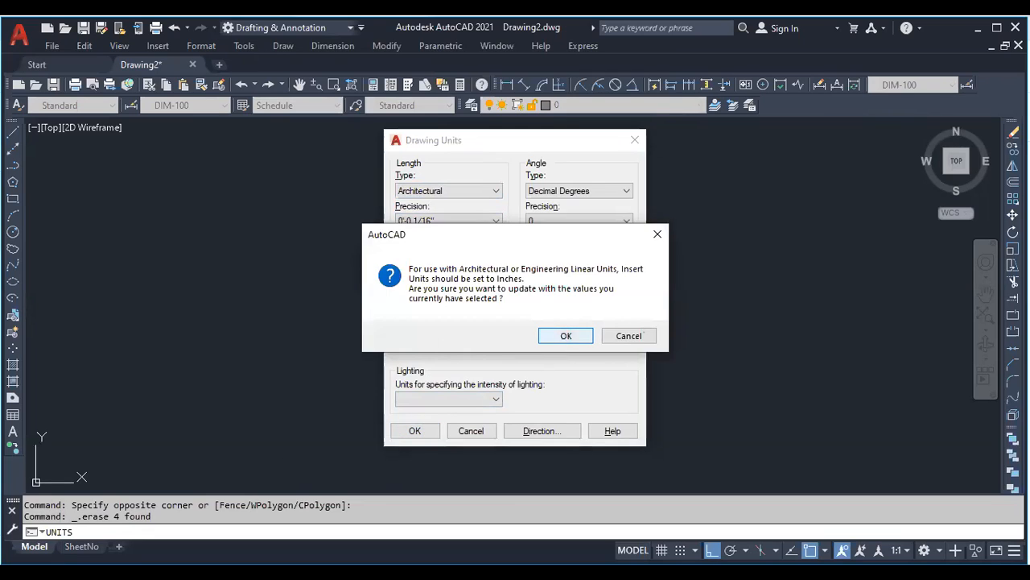
pyautogui.click(566, 335)
pyautogui.press('Escape')
# Set the drawing's length units to Decimal and its insertion scale to Millimeters
pyautogui.write('units')
pyautogui.press('Return')
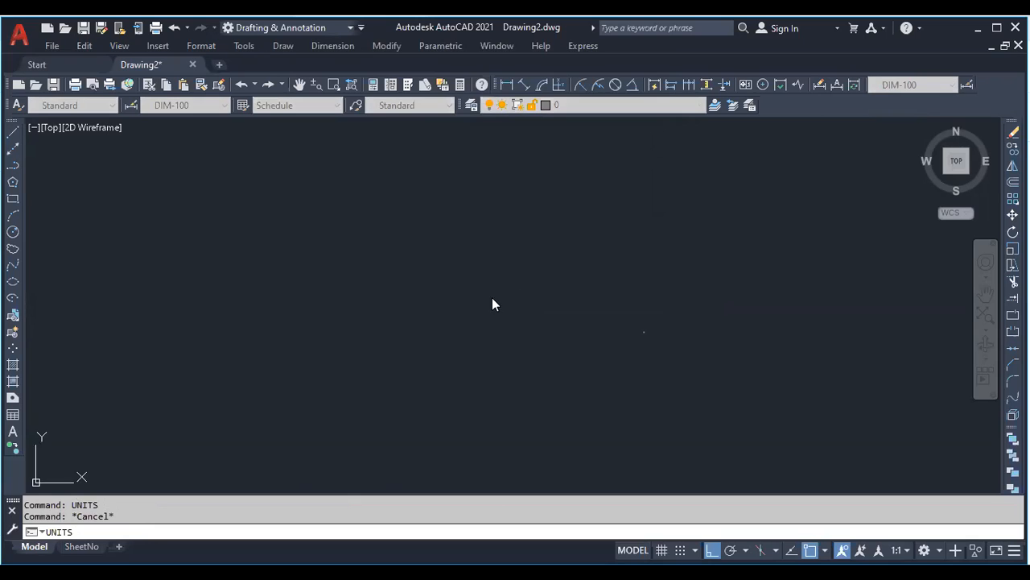
pyautogui.click(457, 190)
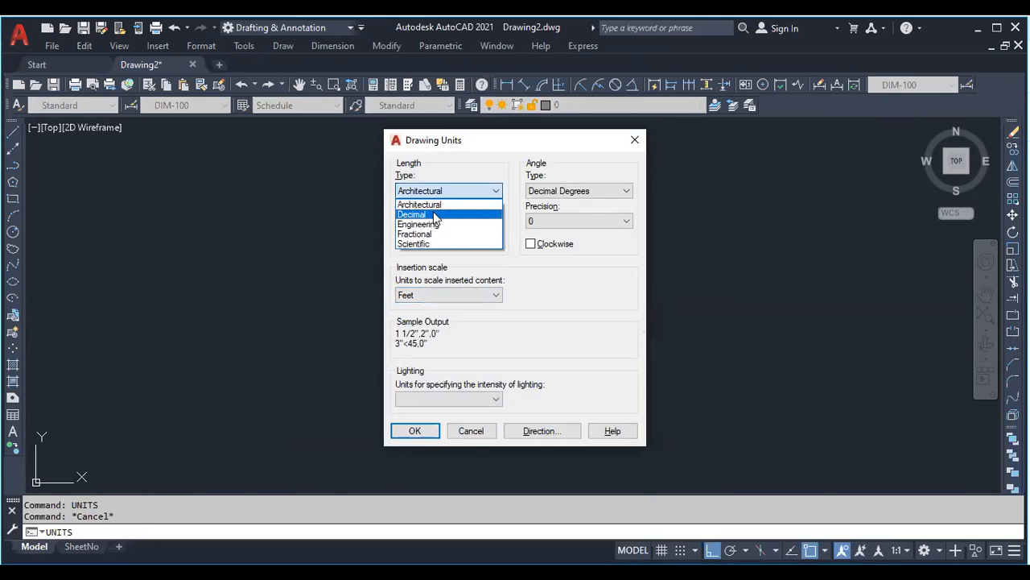
pyautogui.click(433, 212)
pyautogui.click(449, 295)
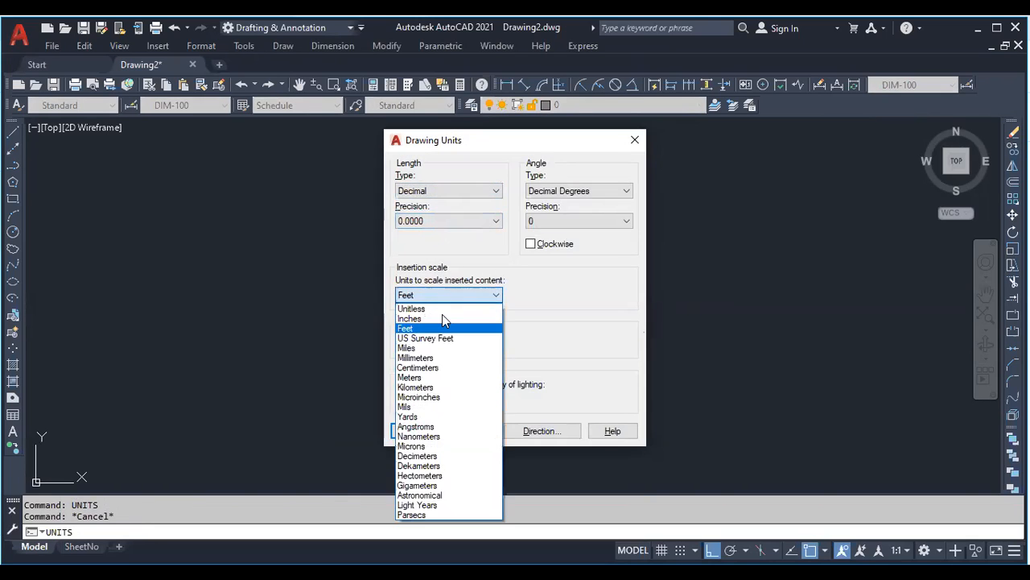
pyautogui.click(429, 358)
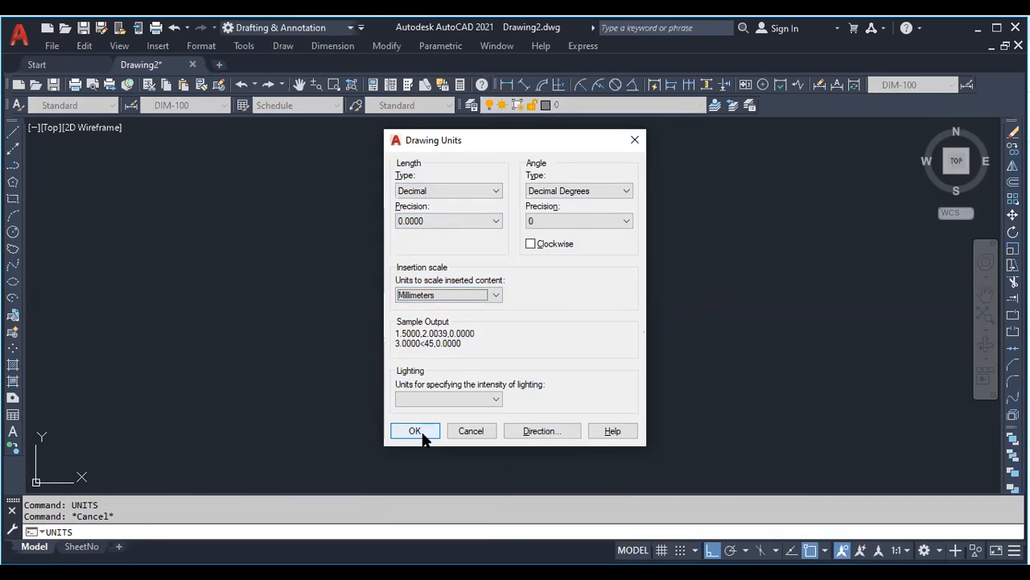
pyautogui.click(497, 296)
pyautogui.click(428, 352)
pyautogui.click(414, 430)
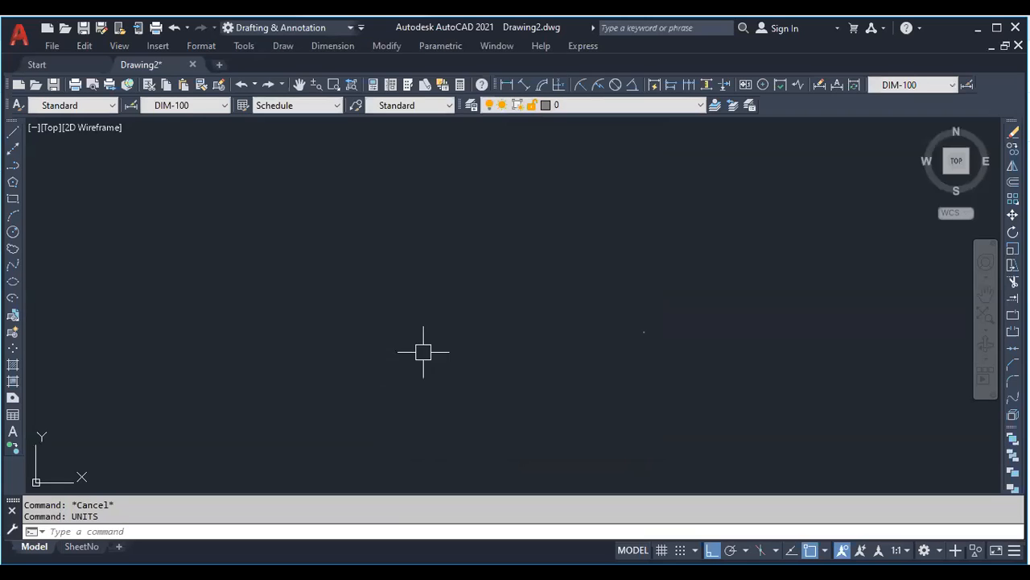
pyautogui.write('pl')
pyautogui.press('Return')
pyautogui.click(322, 254)
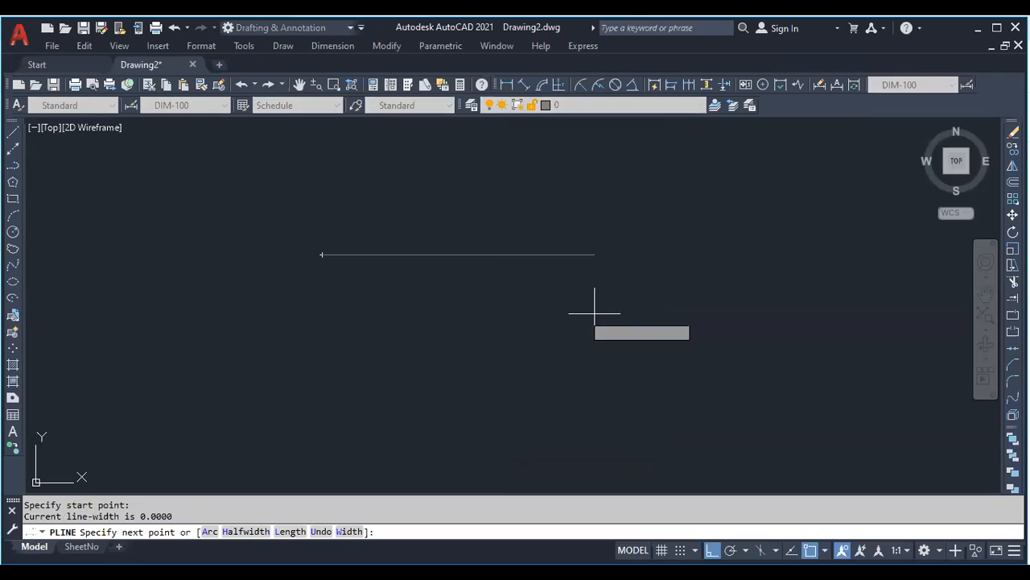
pyautogui.press('Escape')
pyautogui.press('Escape')
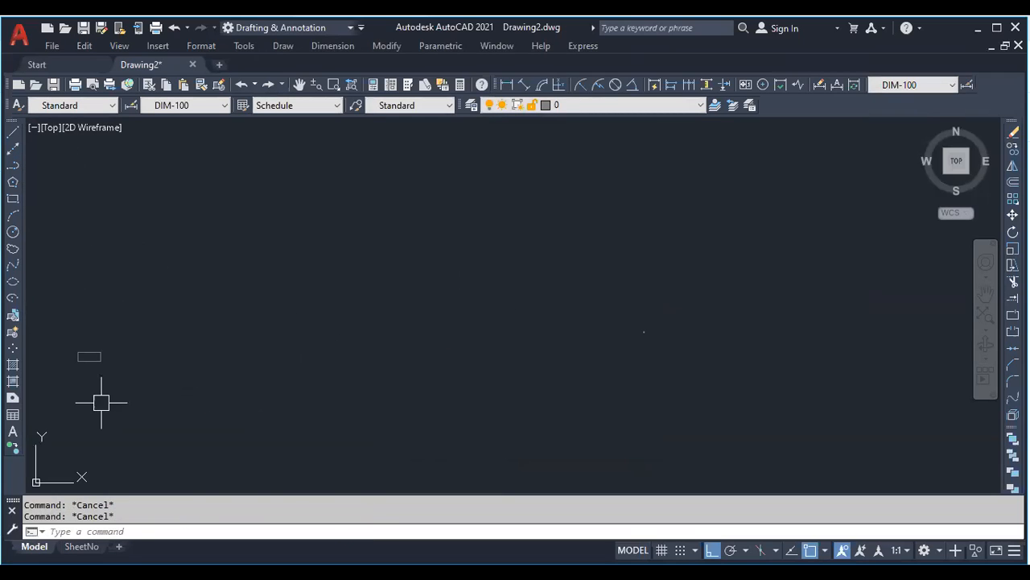
# Erase all remaining objects from model space
pyautogui.hotkey('ctrl', 'a')
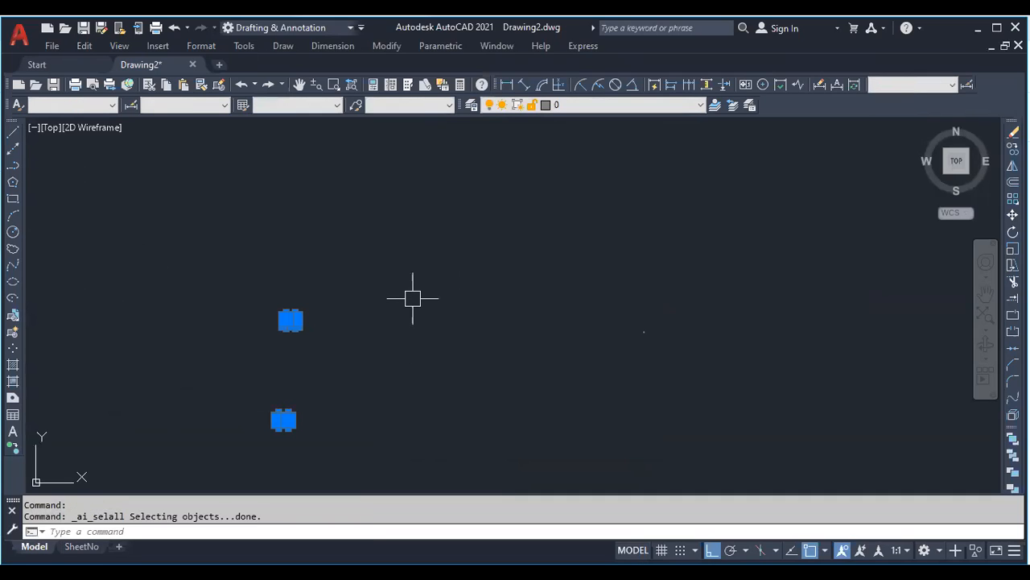
pyautogui.press('Delete')
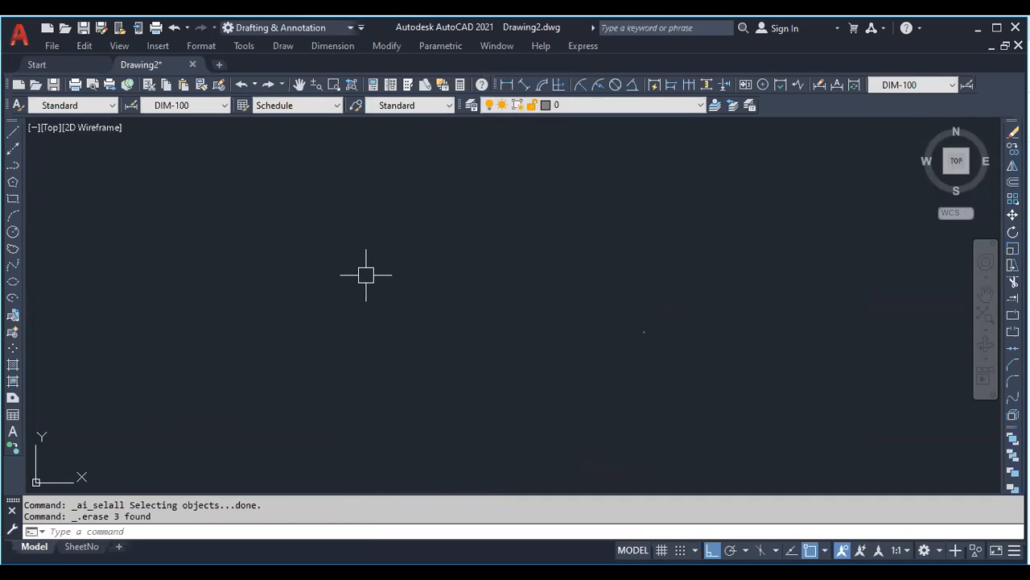
pyautogui.press('Escape')
pyautogui.press('Escape')
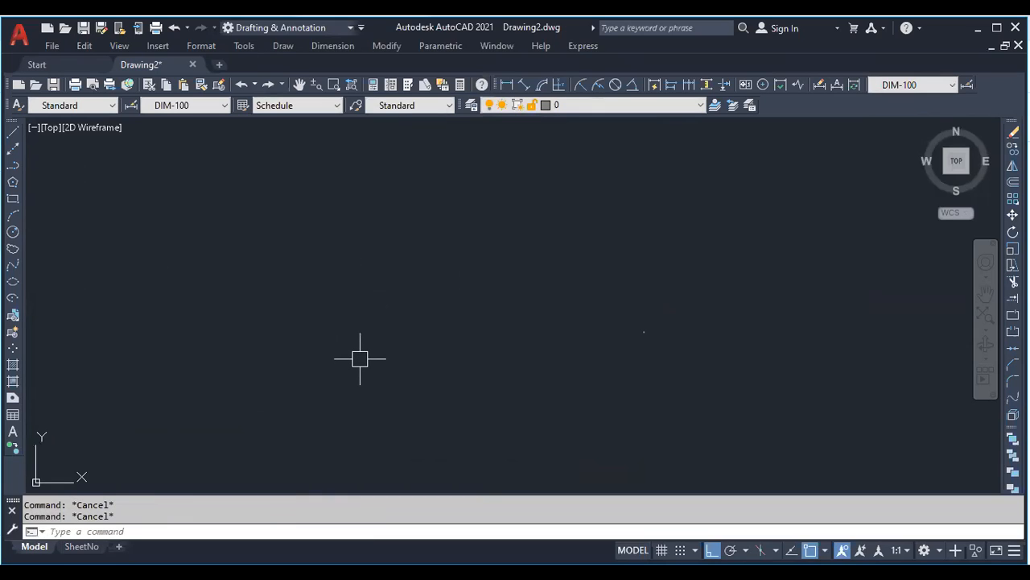
# Draw a closed, roughly square polyline about 8,293 units high near the middle of the drawing area
pyautogui.write('pl')
pyautogui.press('Return')
pyautogui.click(355, 335)
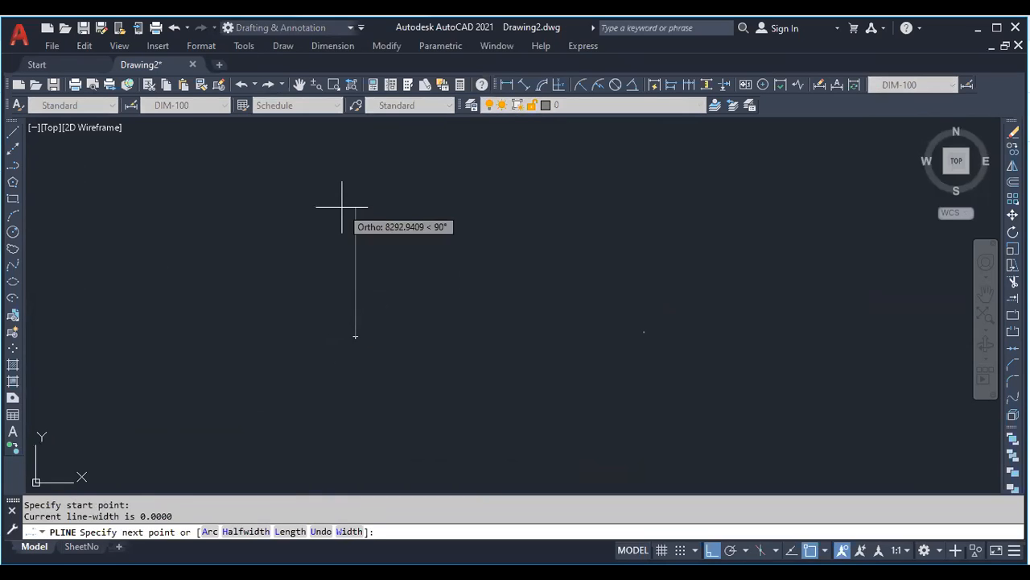
pyautogui.click(478, 221)
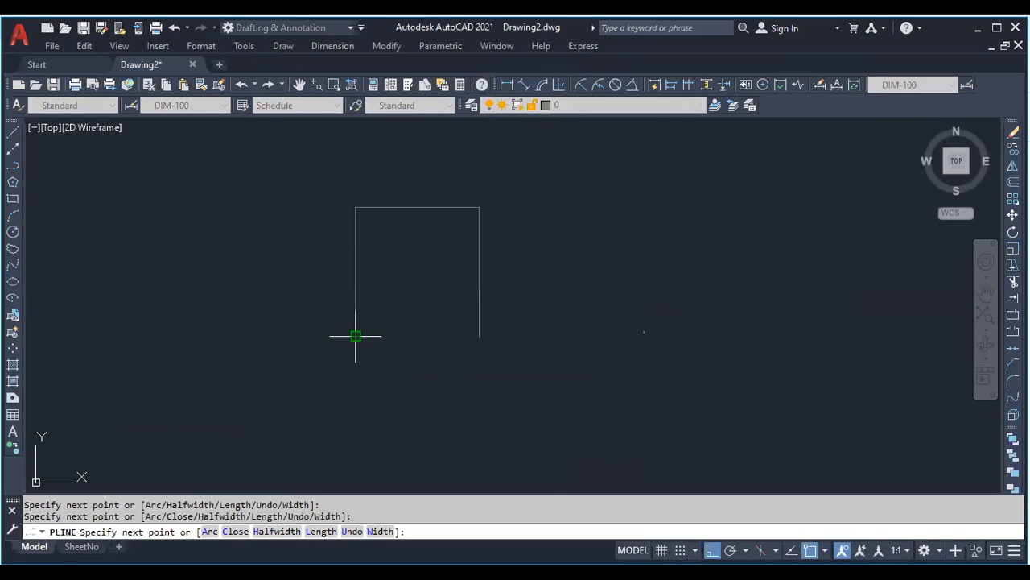
pyautogui.click(459, 336)
pyautogui.press('Escape')
# Try to trim the excess polyline end at the square's starting corner
pyautogui.write('tr')
pyautogui.press('space')
pyautogui.scroll(6, 368, 344)
pyautogui.moveTo(257, 332); pyautogui.dragTo(255, 252)
pyautogui.scroll(-6, 301, 353)
pyautogui.scroll(-2, 348, 378)
pyautogui.scroll(2, 421, 375)
pyautogui.press('Escape')
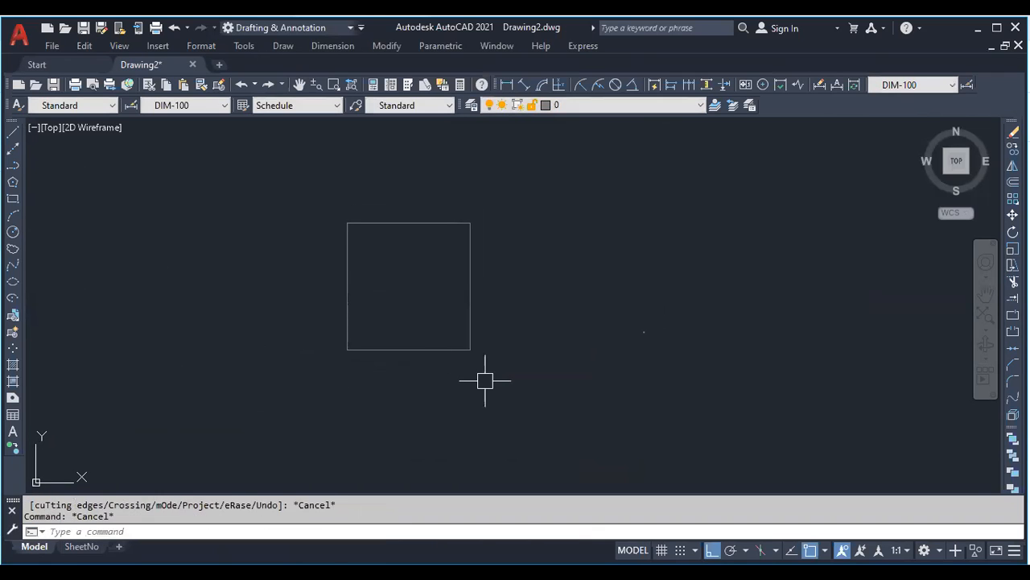
# Copy the square horizontally to the right, leaving a gap between the original and the copy
pyautogui.click(485, 379)
pyautogui.click(384, 252)
pyautogui.write('co')
pyautogui.press('space')
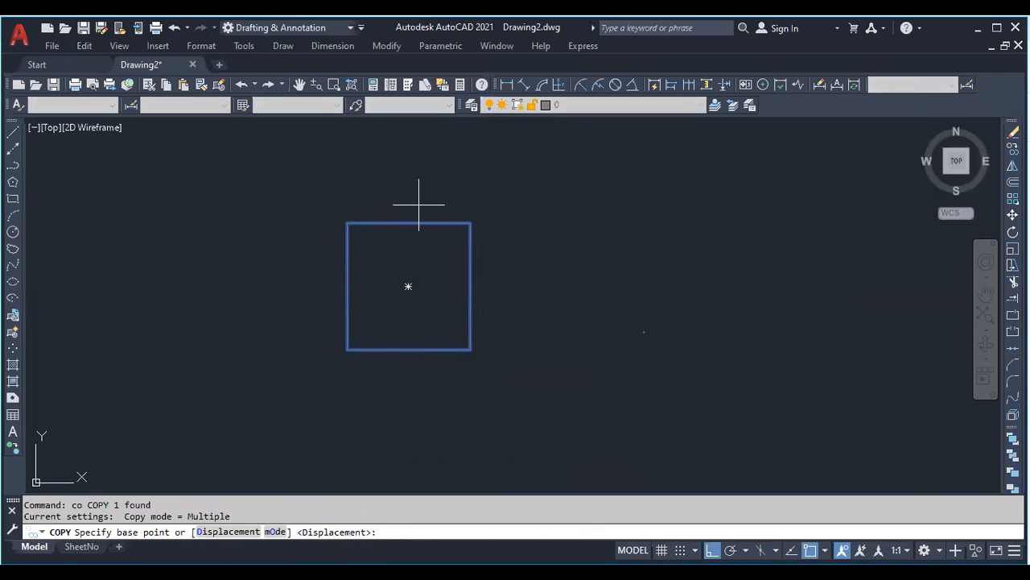
pyautogui.click(403, 191)
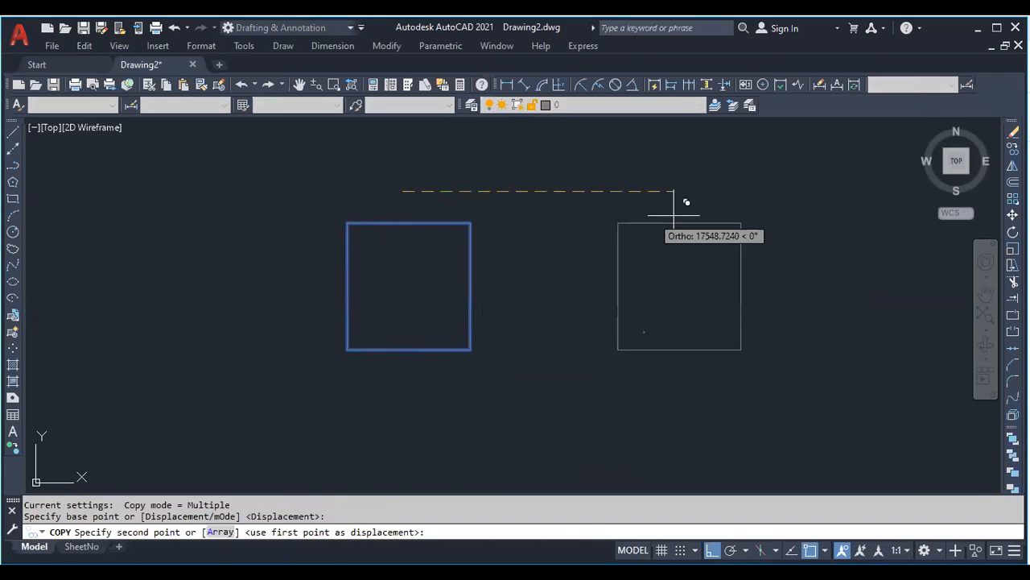
pyautogui.click(592, 204)
pyautogui.press('Escape')
pyautogui.press('Escape')
# Draw a vertical line about 14,840 units long in the gap between the two squares
pyautogui.write('l')
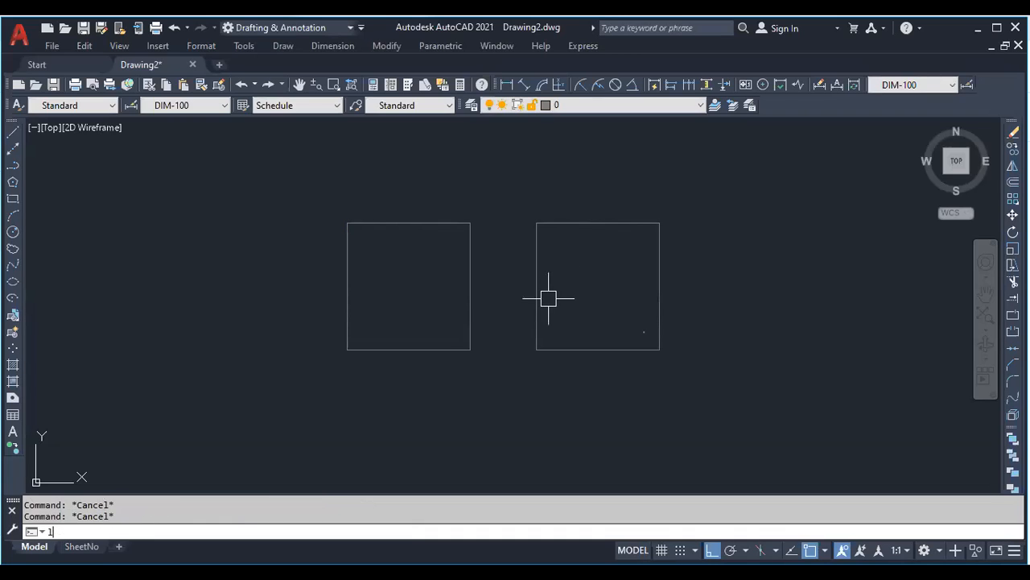
pyautogui.press('space')
pyautogui.click(503, 211)
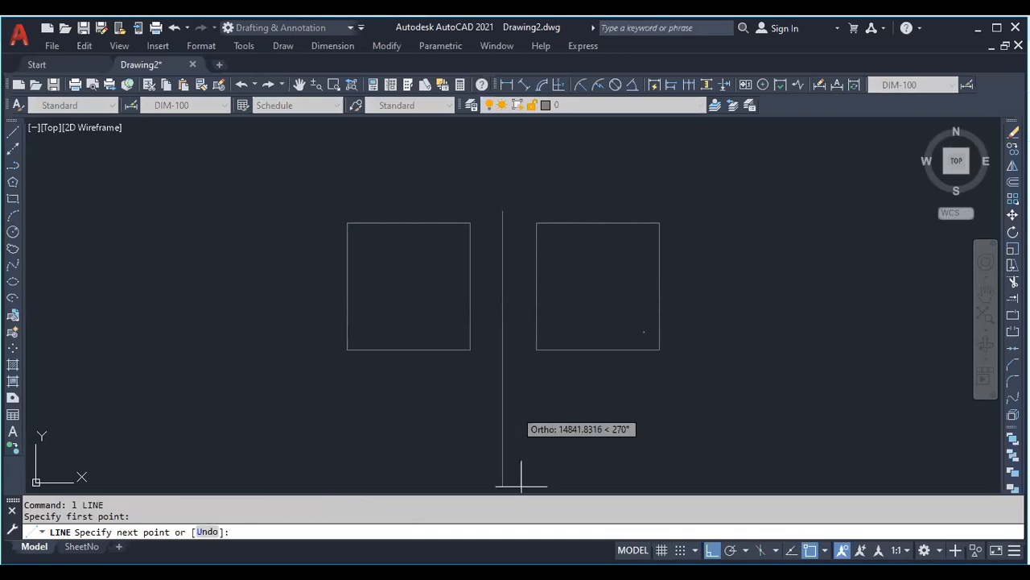
pyautogui.click(510, 427)
pyautogui.press('Escape')
pyautogui.click(476, 371)
pyautogui.click(395, 286)
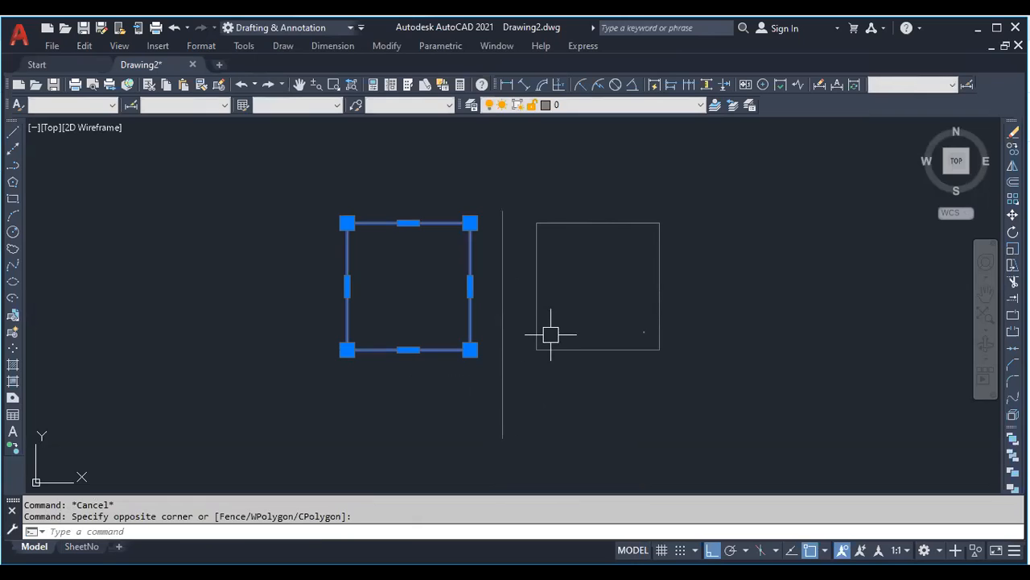
pyautogui.write('mi')
pyautogui.press('space')
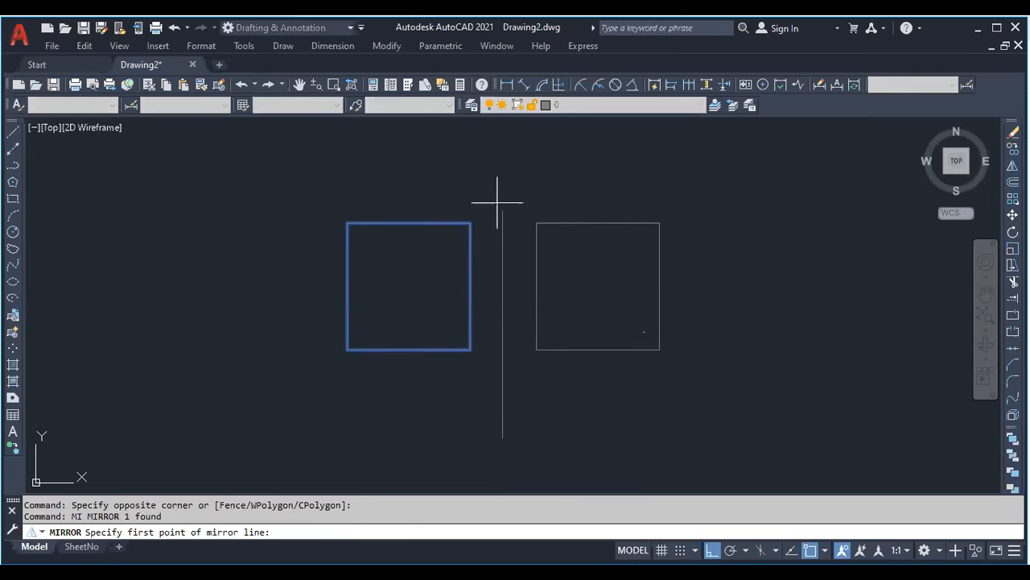
pyautogui.click(502, 212)
pyautogui.press('Escape')
# Erase the copied square on the right side of the vertical line
pyautogui.click(568, 386)
pyautogui.click(561, 348)
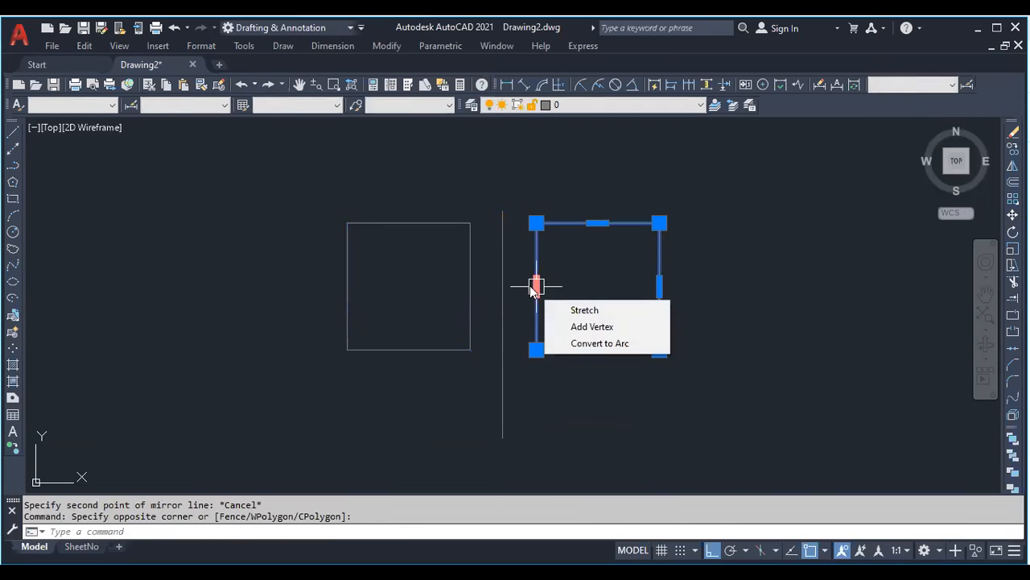
pyautogui.press('Delete')
# Mirror the left square across the vertical line, keeping the source object
pyautogui.click(463, 380)
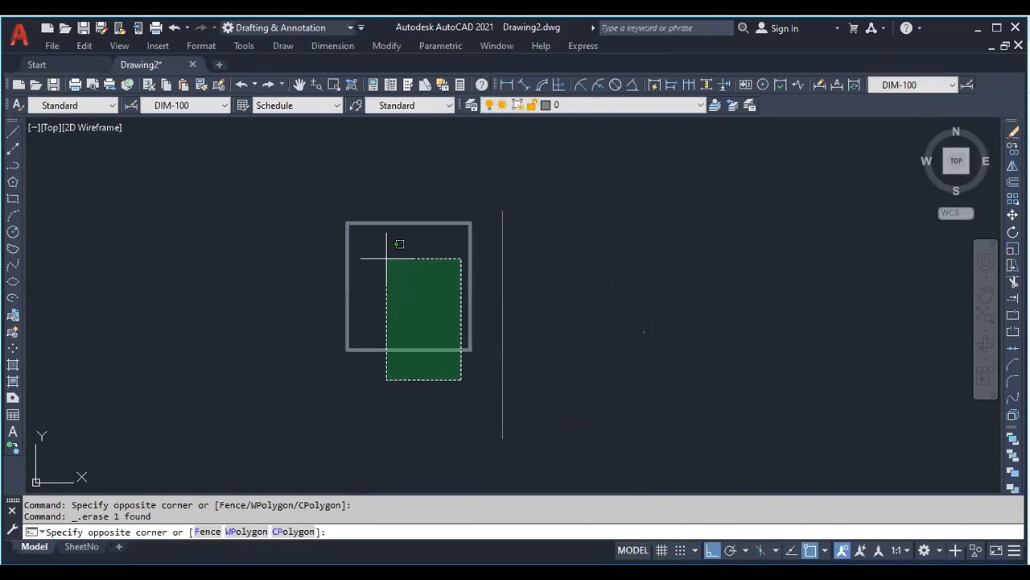
pyautogui.click(401, 268)
pyautogui.write('mi')
pyautogui.press('Return')
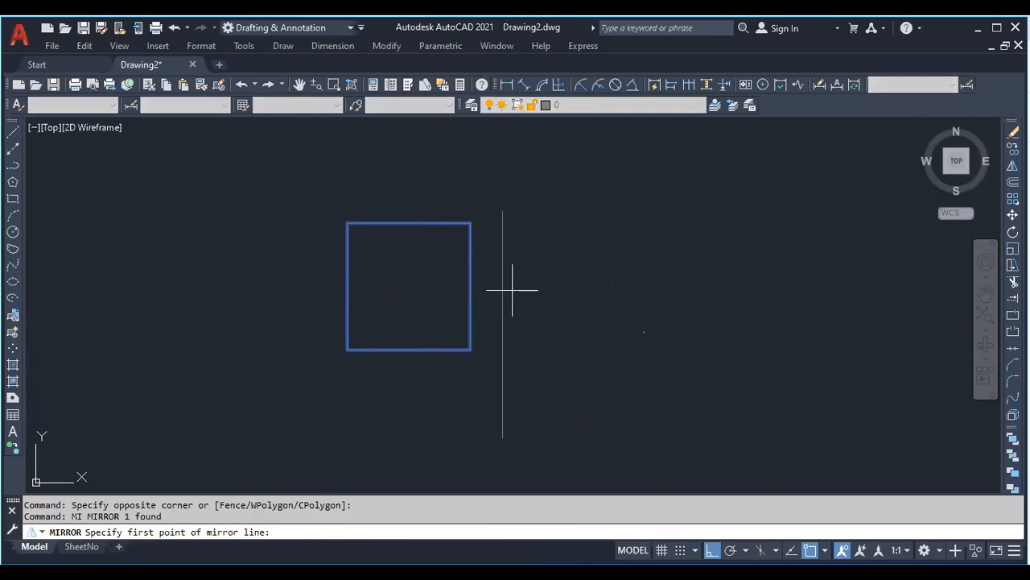
pyautogui.click(502, 212)
pyautogui.click(547, 487)
pyautogui.press('Return')
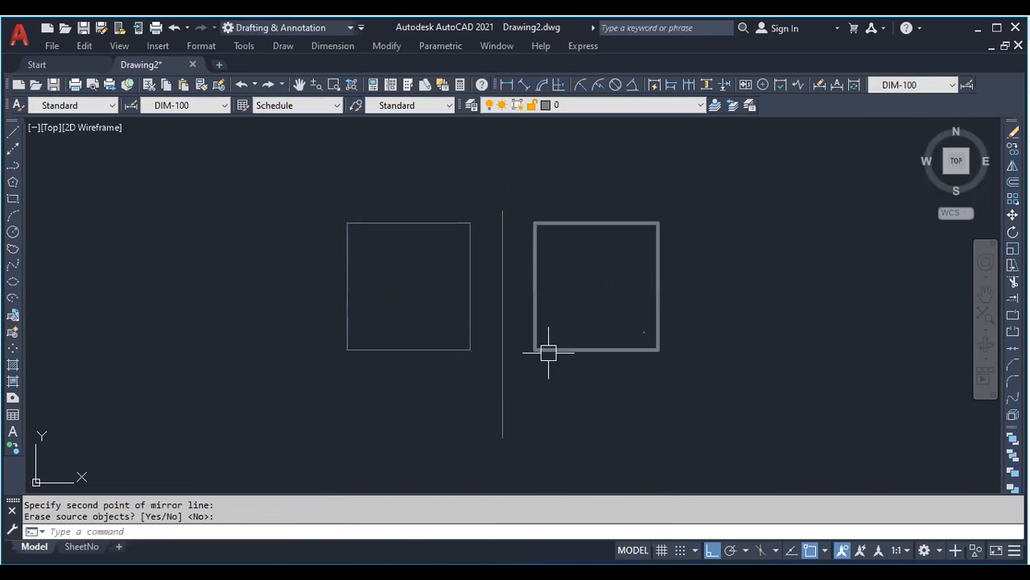
pyautogui.press('Escape')
pyautogui.press('Escape')
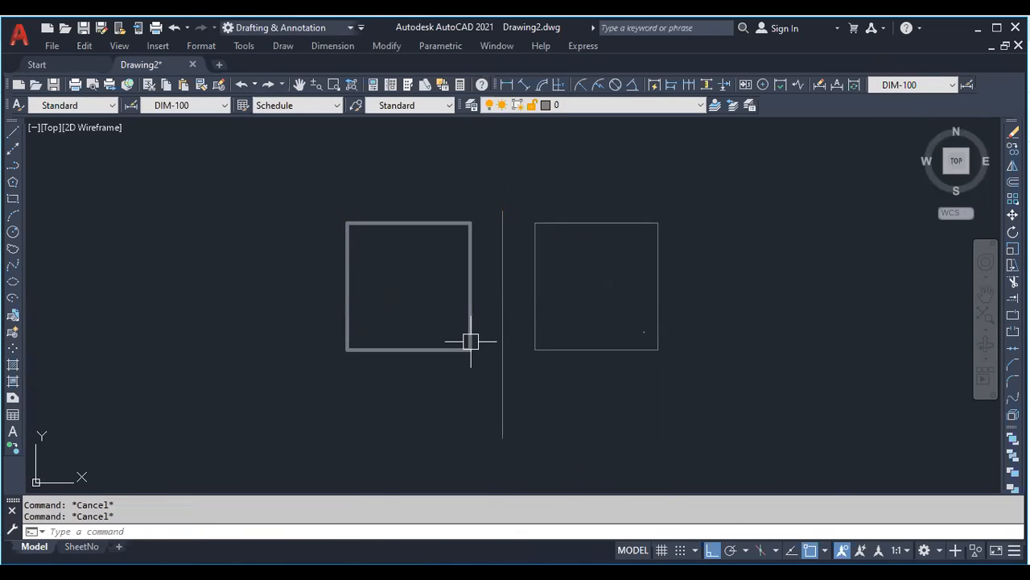
pyautogui.click(454, 375)
pyautogui.click(397, 288)
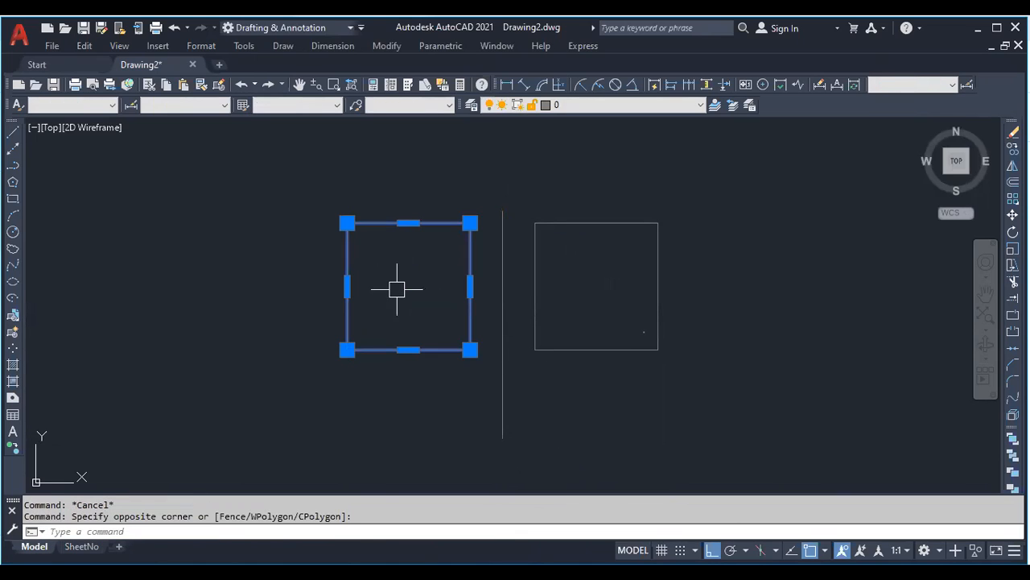
pyautogui.write('r')
pyautogui.press('Return')
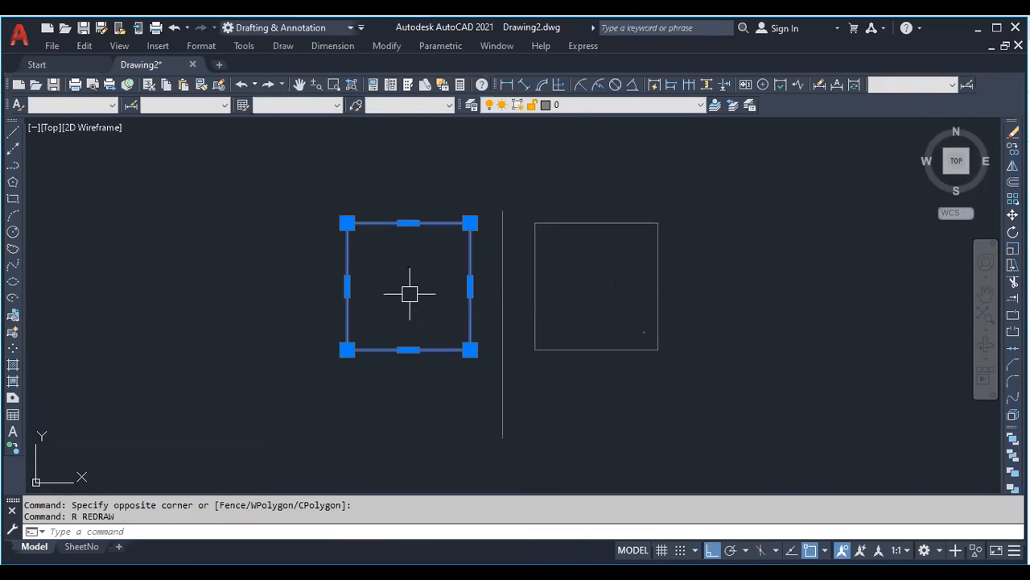
pyautogui.press('Escape')
# Rotate the left square by 45 degrees about its lower-left corner
pyautogui.write('RO')
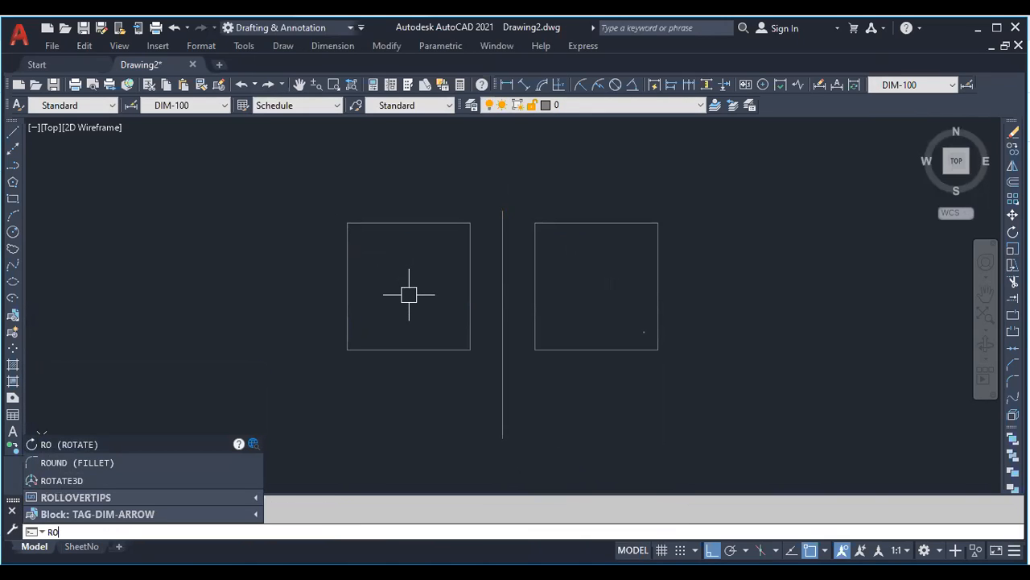
pyautogui.press('Return')
pyautogui.click(401, 348)
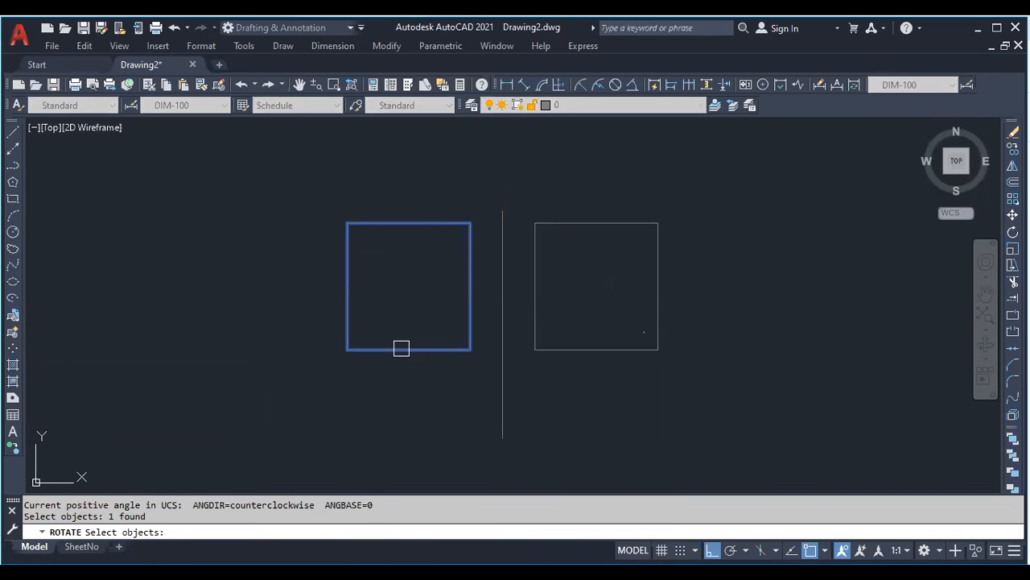
pyautogui.press('Return')
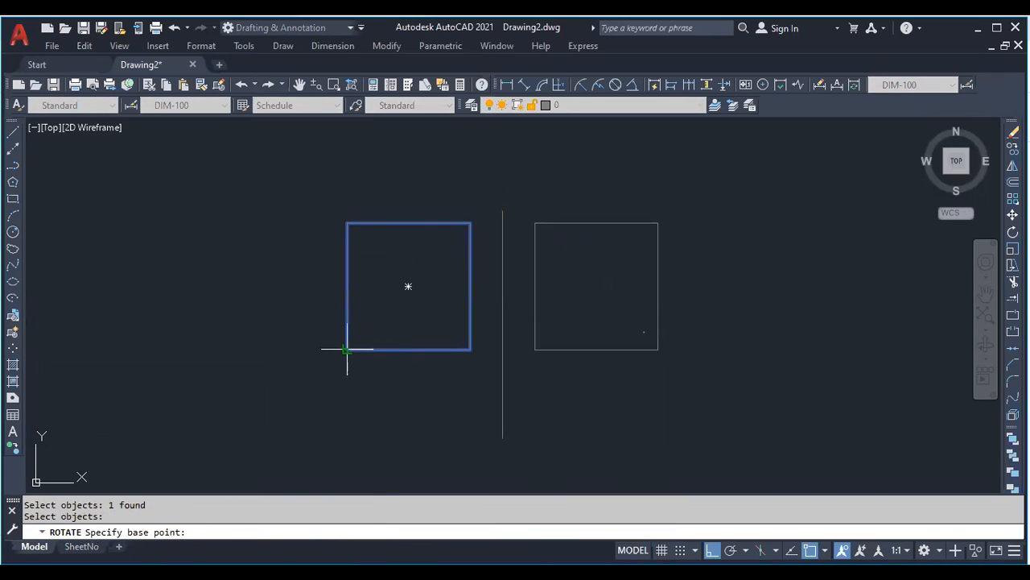
pyautogui.click(349, 352)
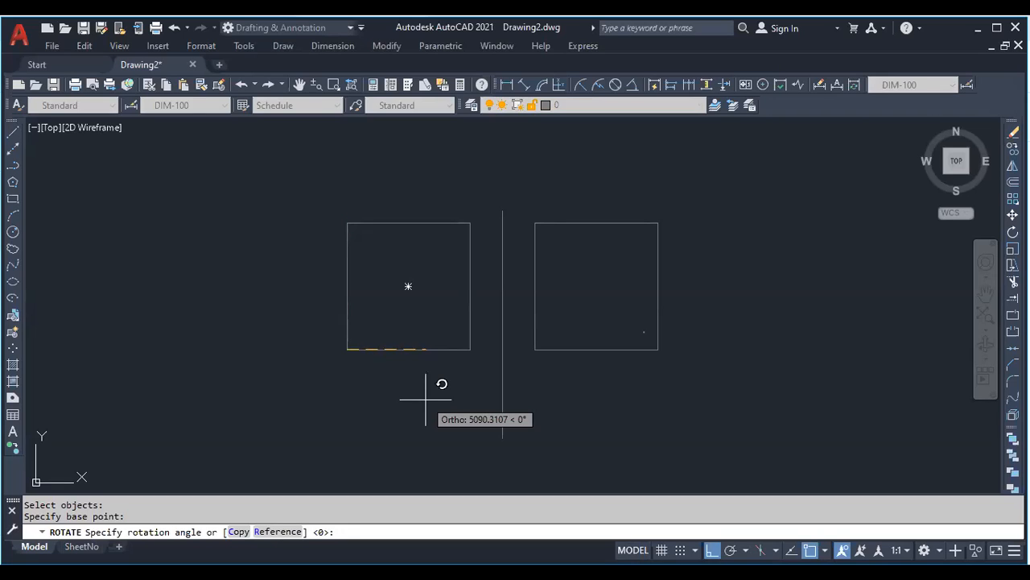
pyautogui.press('F8')
pyautogui.press('F8')
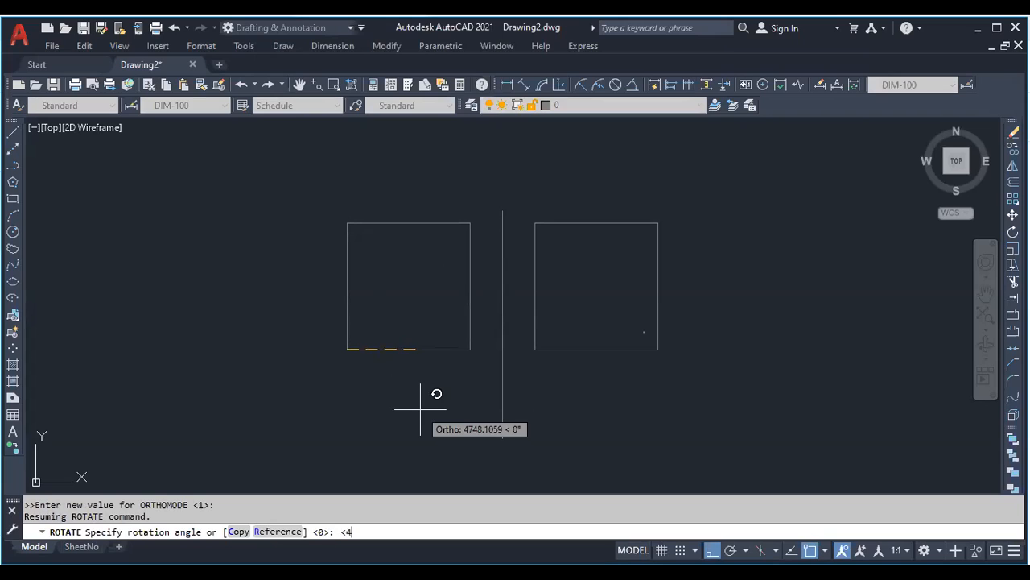
pyautogui.write('<45')
pyautogui.press('Return')
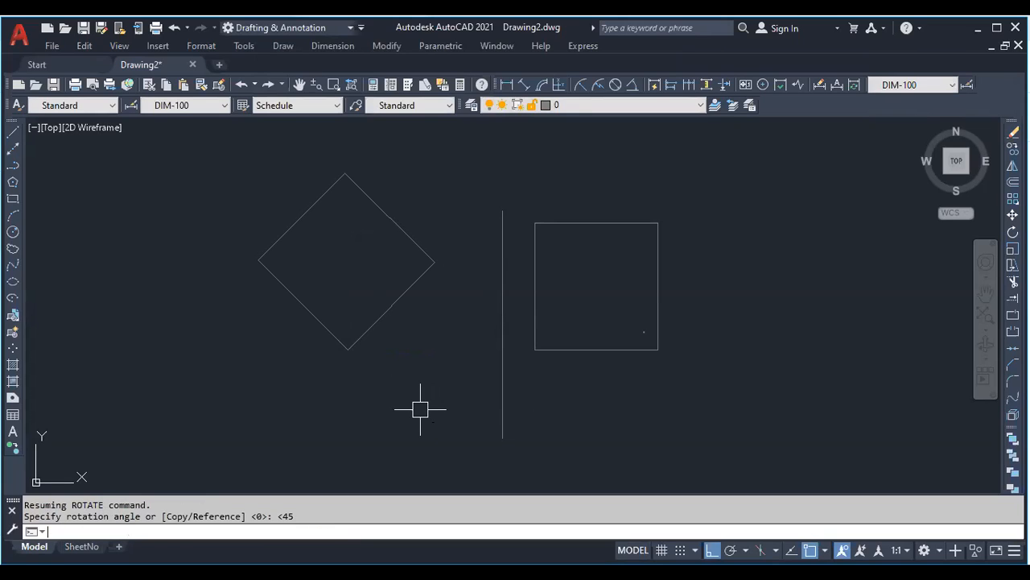
# Move the rotated square so its bottom corner sits on the upper end of the vertical line
pyautogui.click(351, 344)
pyautogui.write('m')
pyautogui.press('Return')
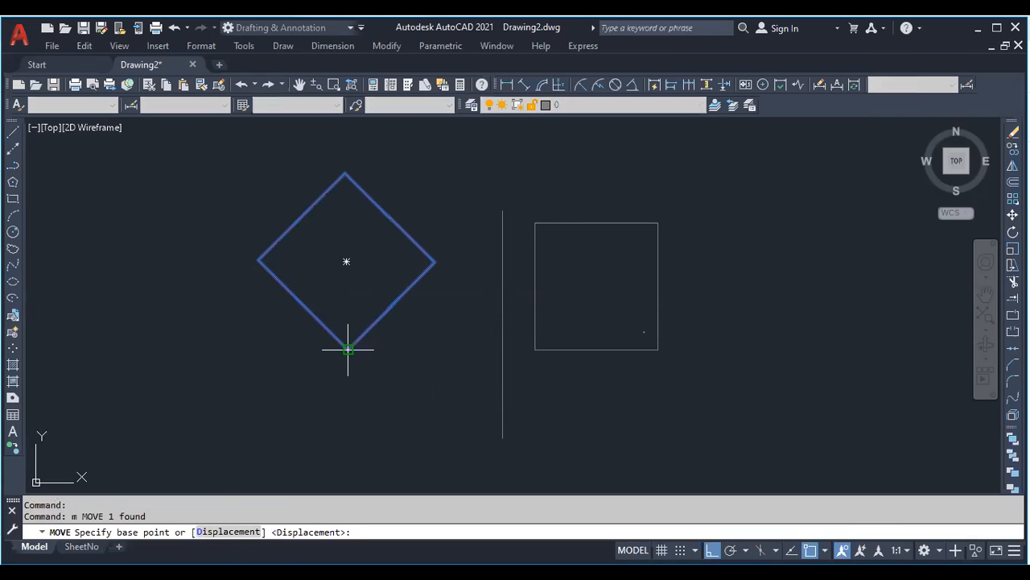
pyautogui.click(348, 349)
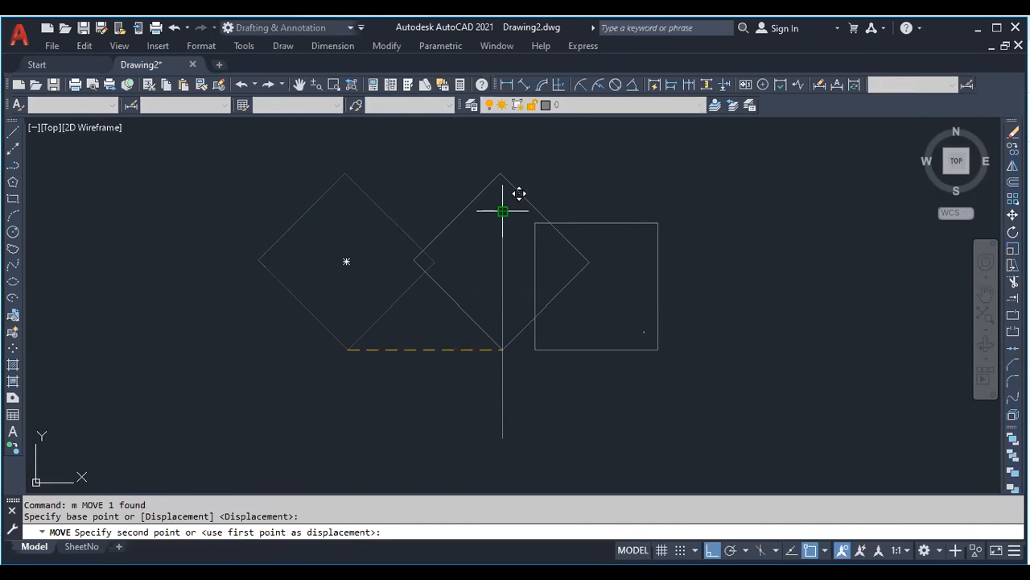
pyautogui.click(502, 210)
pyautogui.scroll(-2, 463, 348)
pyautogui.click(579, 237)
pyautogui.click(524, 213)
pyautogui.write('co')
pyautogui.press('Return')
pyautogui.click(431, 207)
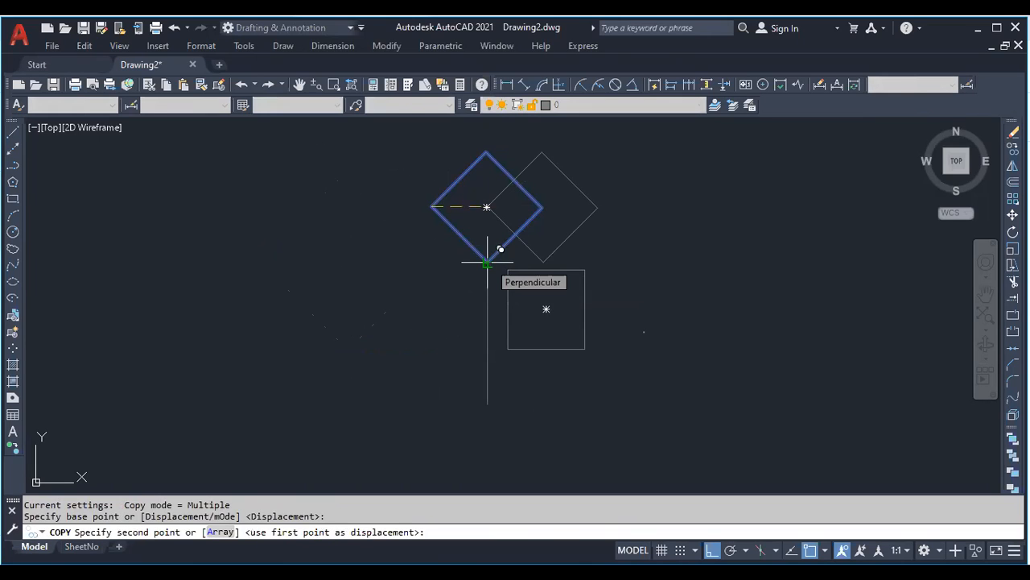
pyautogui.press('Escape')
pyautogui.click(541, 211)
pyautogui.press('Escape')
# Move the unrotated square so its upper-left corner meets the upper end of the vertical line
pyautogui.click(584, 373)
pyautogui.click(563, 334)
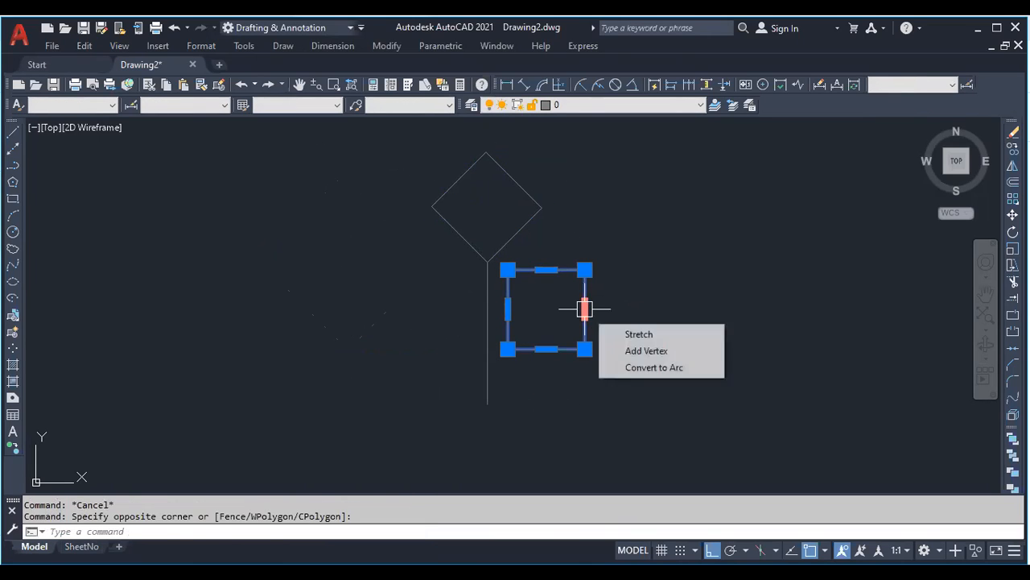
pyautogui.write('m')
pyautogui.press('Return')
pyautogui.click(508, 271)
pyautogui.click(488, 261)
pyautogui.press('Escape')
pyautogui.press('Escape')
# Move the unrotated square horizontally to the right, clear of the vertical line
pyautogui.scroll(-2, 643, 277)
pyautogui.scroll(6, 524, 223)
pyautogui.scroll(-4, 555, 266)
pyautogui.scroll(-2, 413, 266)
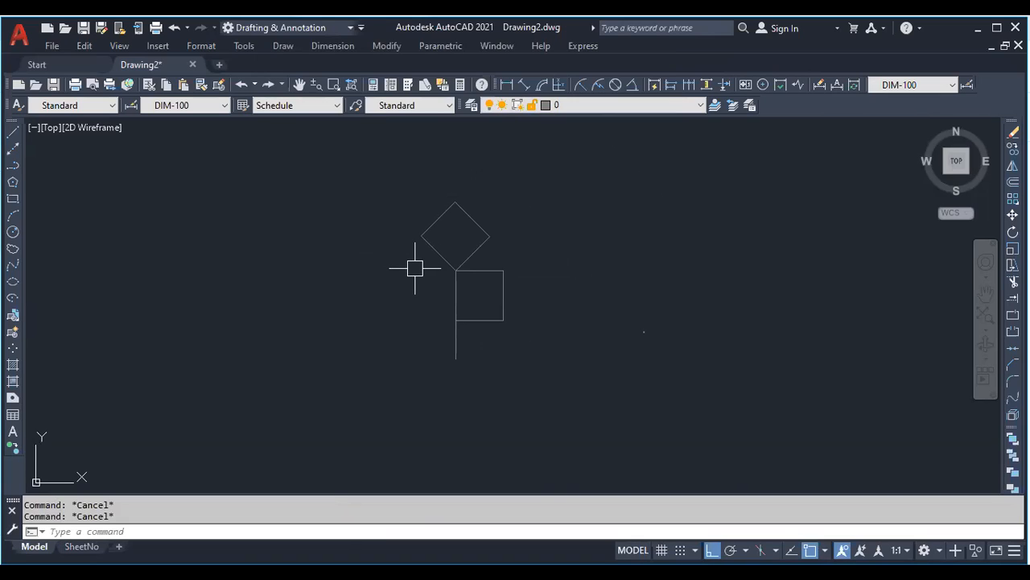
pyautogui.scroll(2, 516, 330)
pyautogui.click(460, 260)
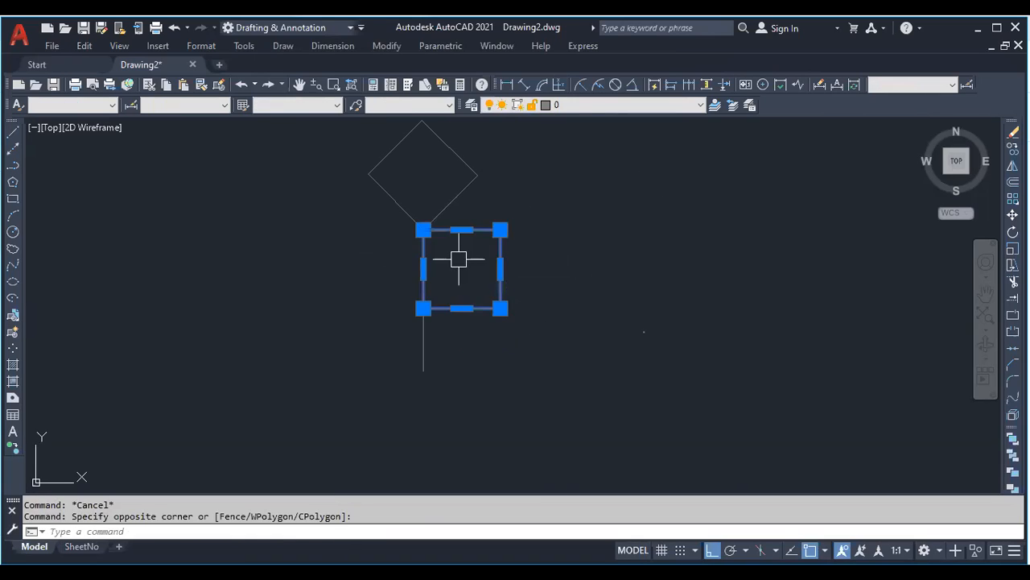
pyautogui.write('m')
pyautogui.press('Return')
pyautogui.click(487, 363)
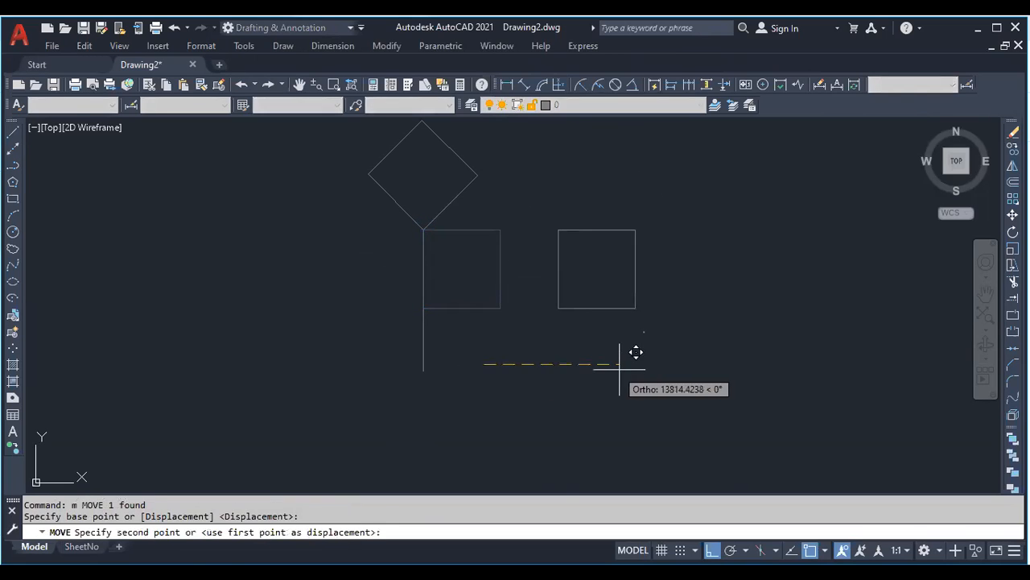
# Create a rectangular array from the unrotated square, keeping the default layout of 4 columns and 3 rows
pyautogui.write('arr')
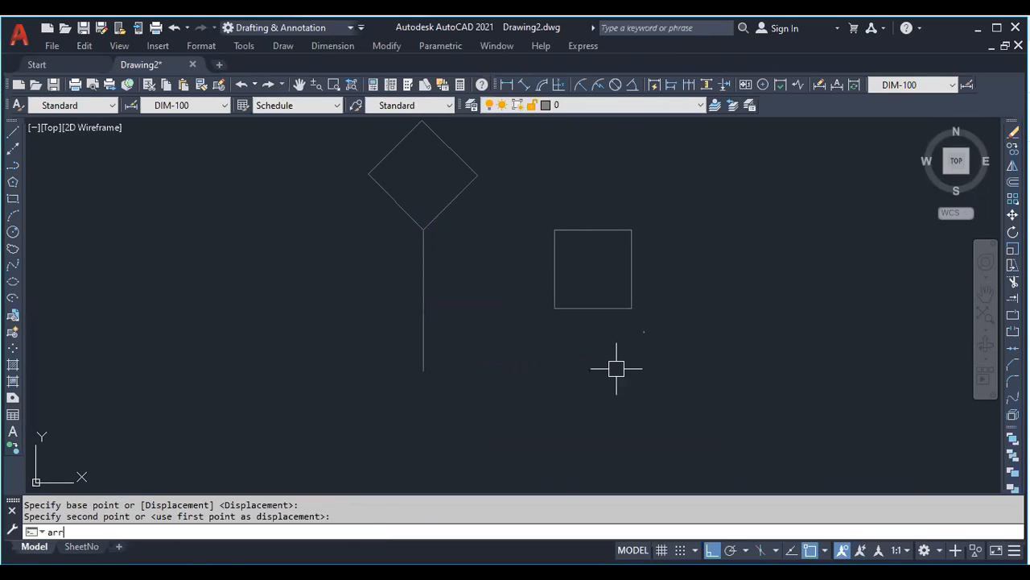
pyautogui.write('a')
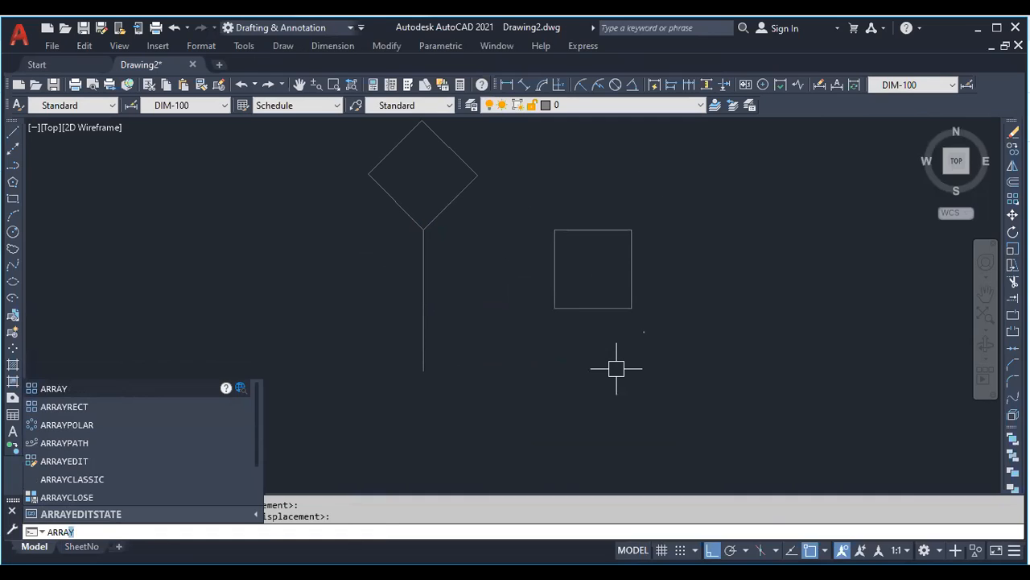
pyautogui.click(56, 388)
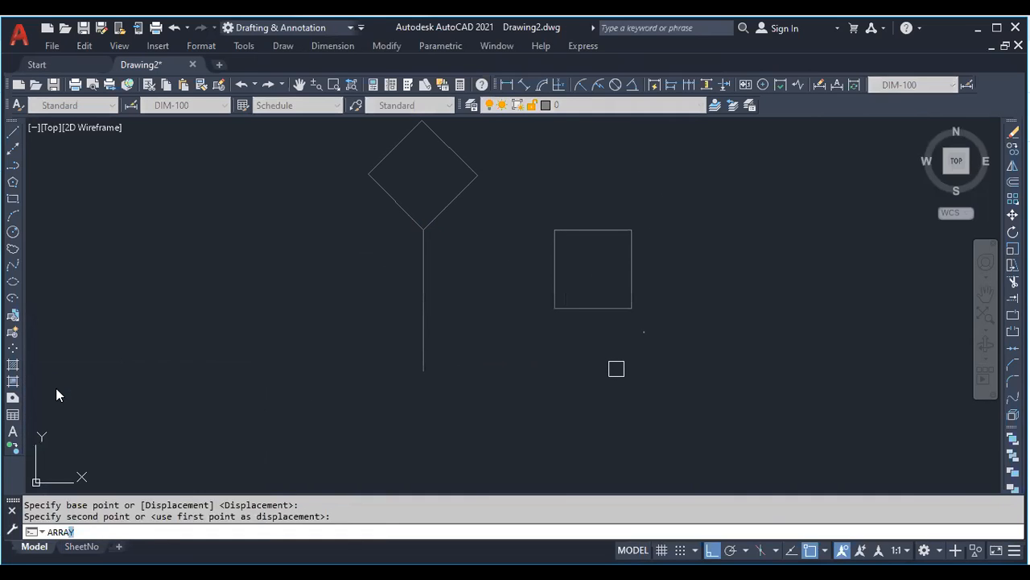
pyautogui.click(566, 307)
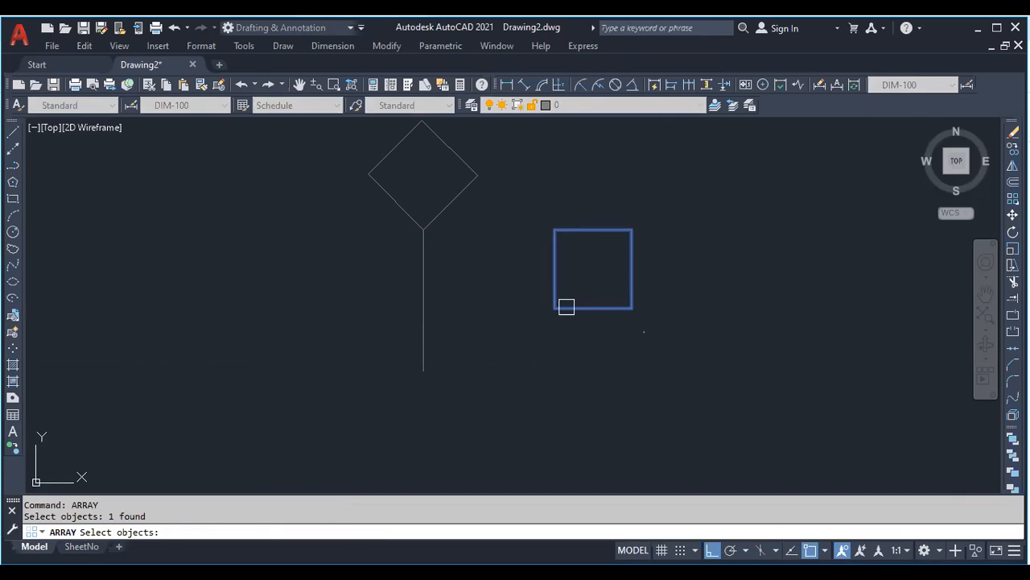
pyautogui.press('Return')
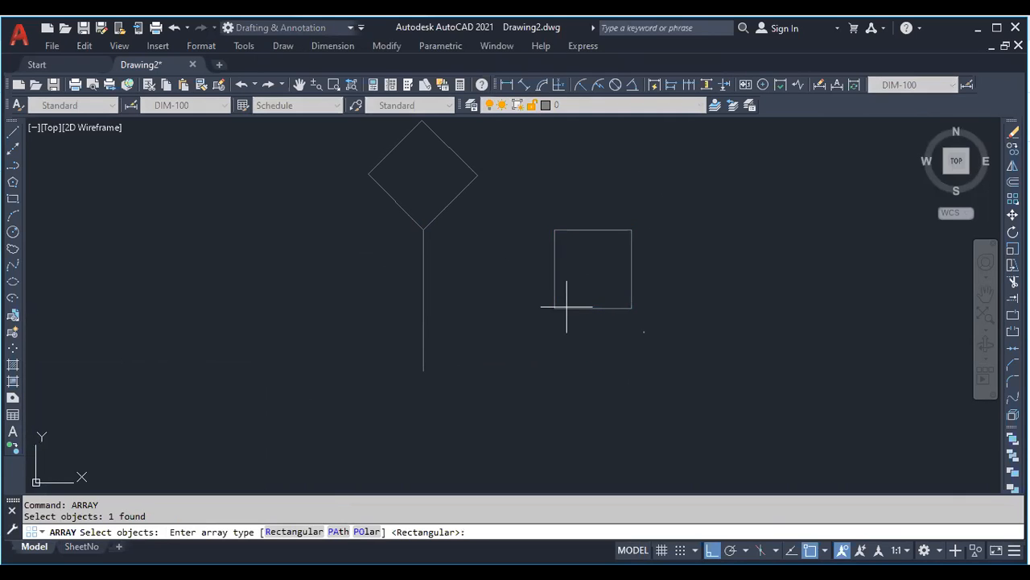
pyautogui.press('Return')
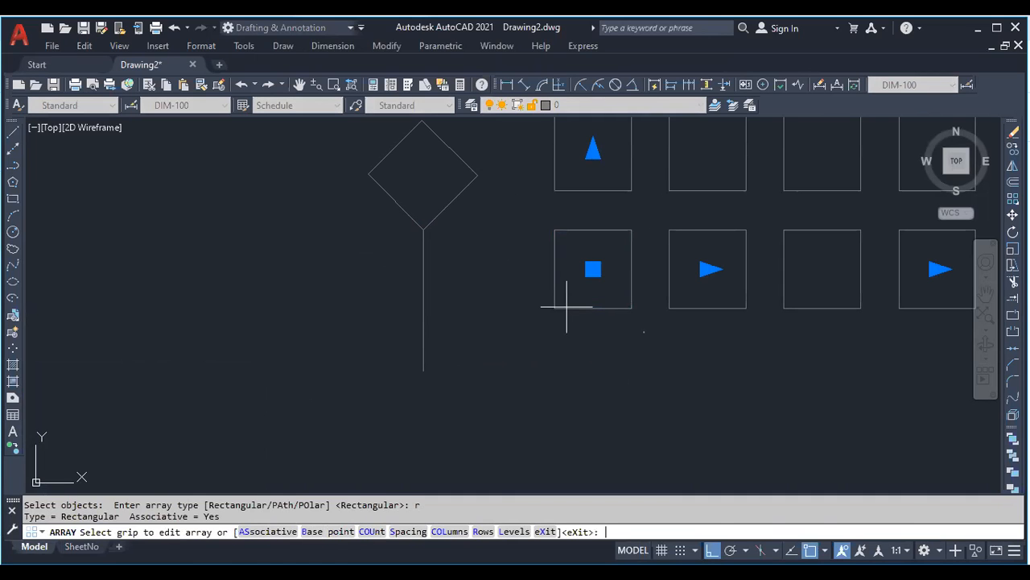
pyautogui.scroll(-3, 540, 330)
pyautogui.scroll(4, 644, 149)
pyautogui.scroll(-2, 425, 234)
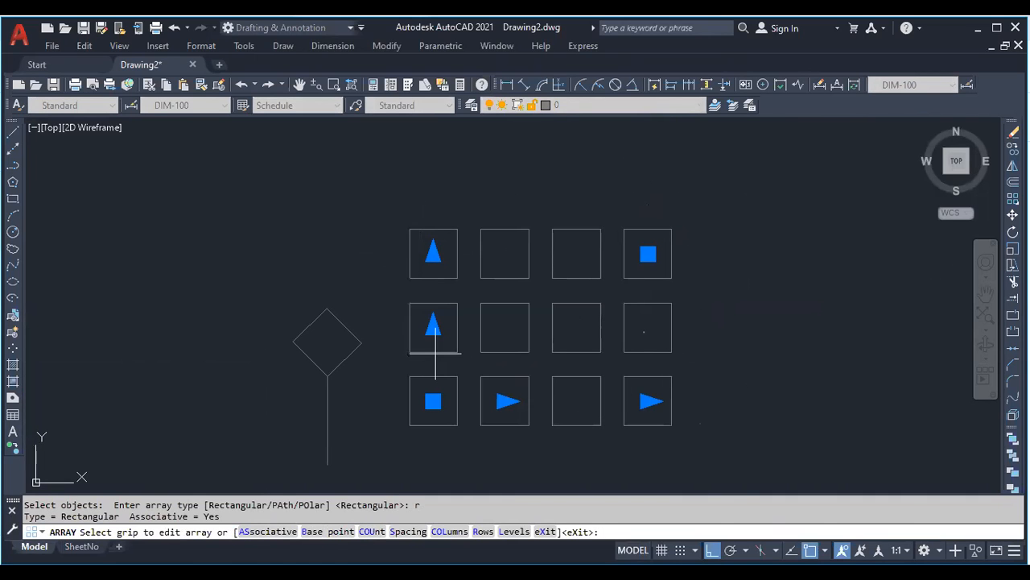
pyautogui.write('mo')
pyautogui.press('Return')
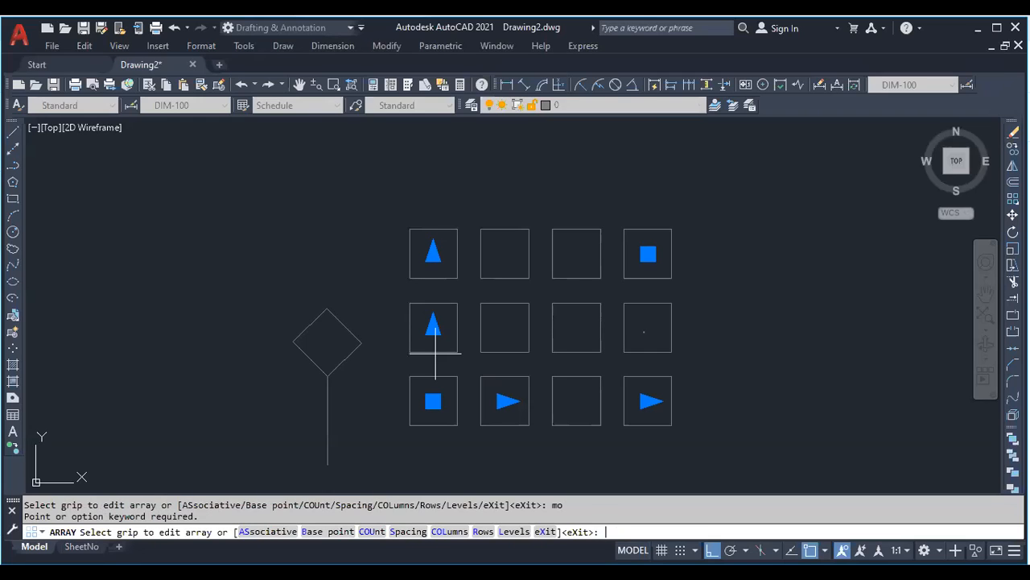
pyautogui.press('Escape')
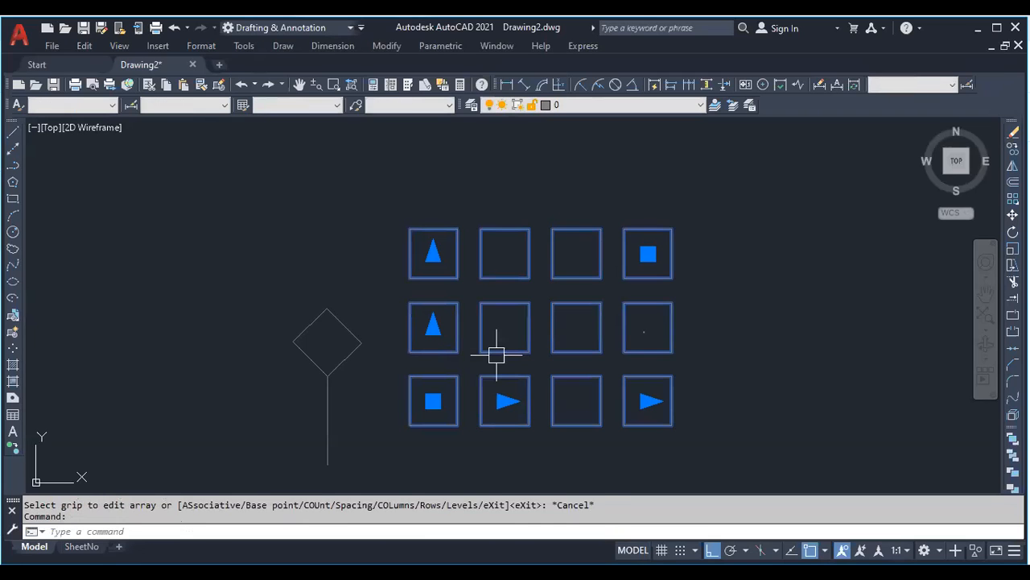
# Set the square array to 5 columns with a column spacing of 12000 in its properties
pyautogui.write('mo')
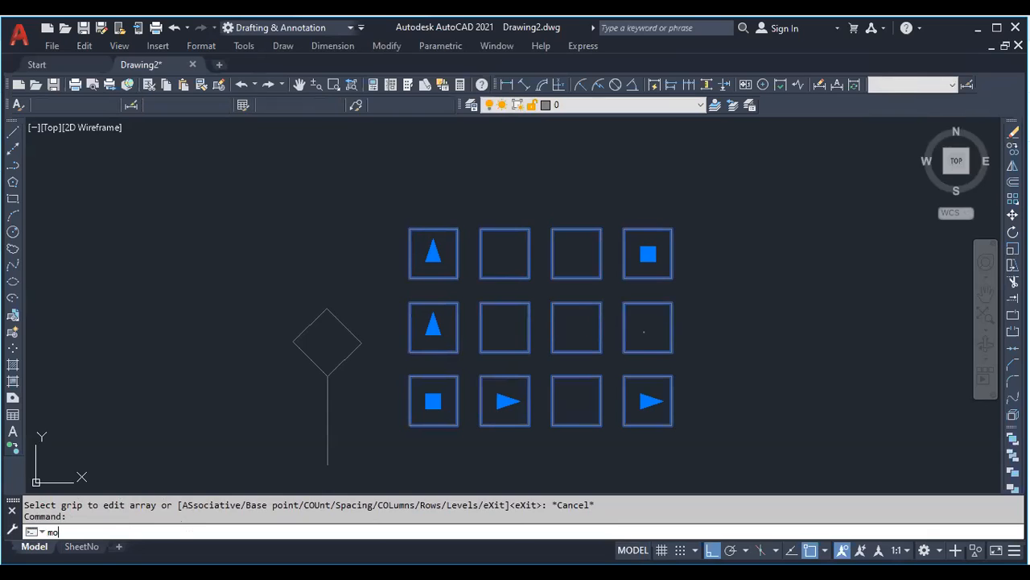
pyautogui.press('Return')
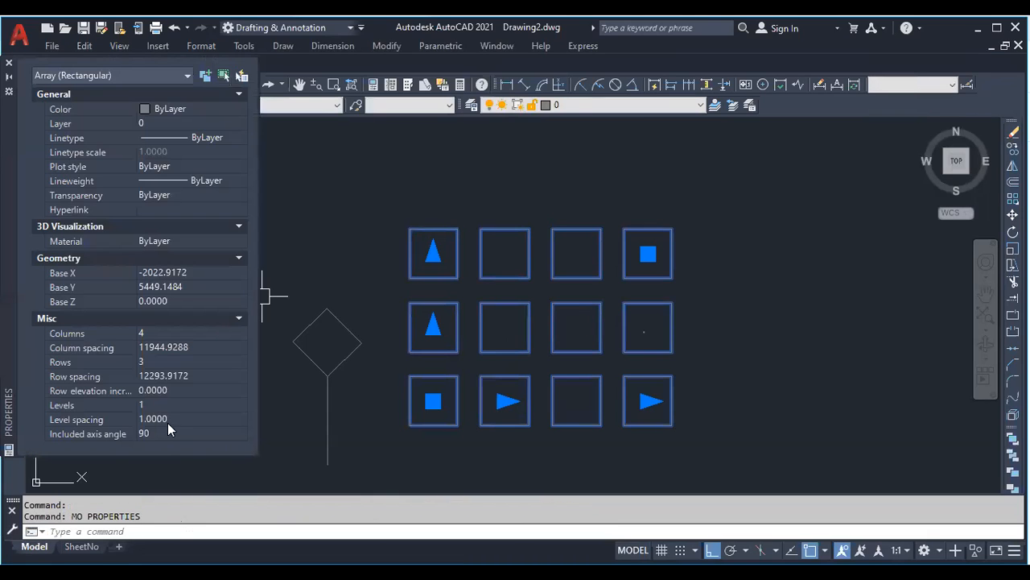
pyautogui.click(158, 334)
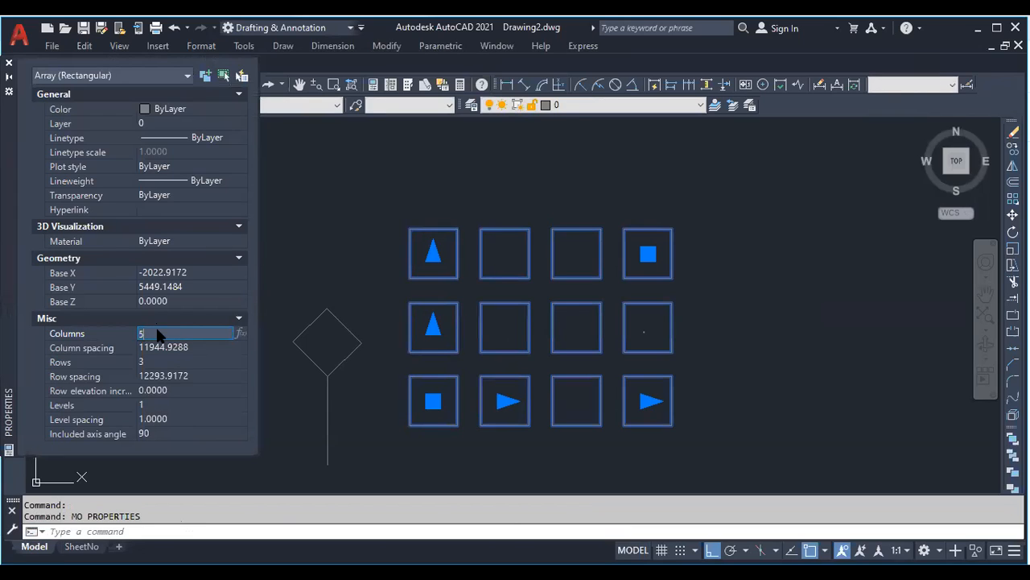
pyautogui.write('5')
pyautogui.press('Tab')
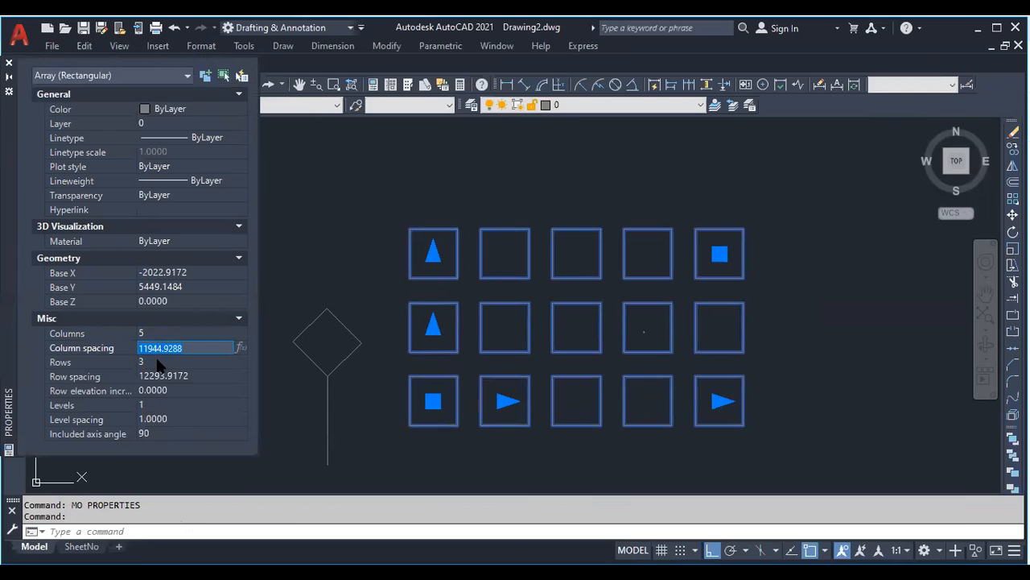
pyautogui.write('1200')
pyautogui.press('Return')
pyautogui.write('1')
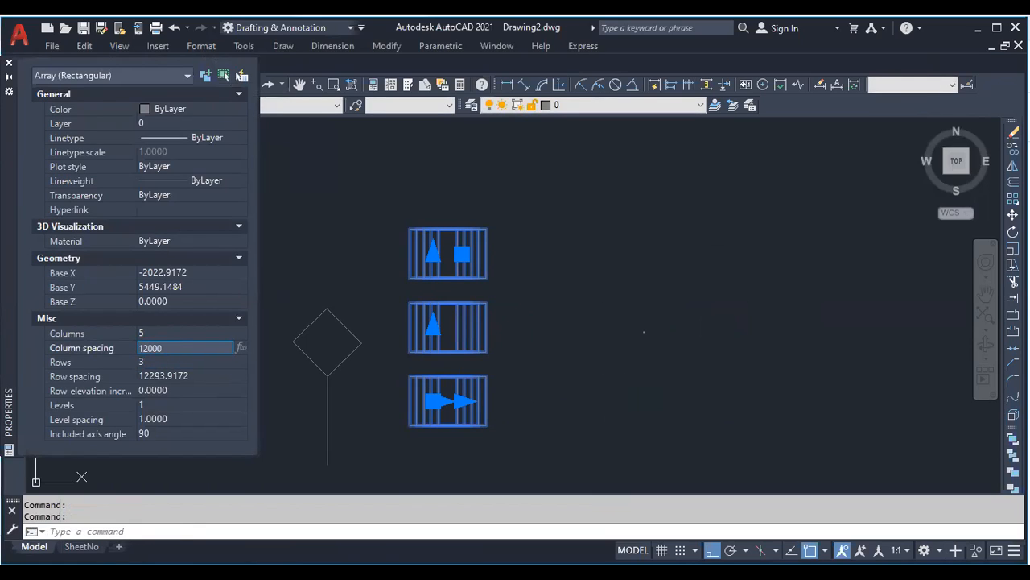
# Set the number of rows in the square array to 5 and deselect it
pyautogui.click(169, 363)
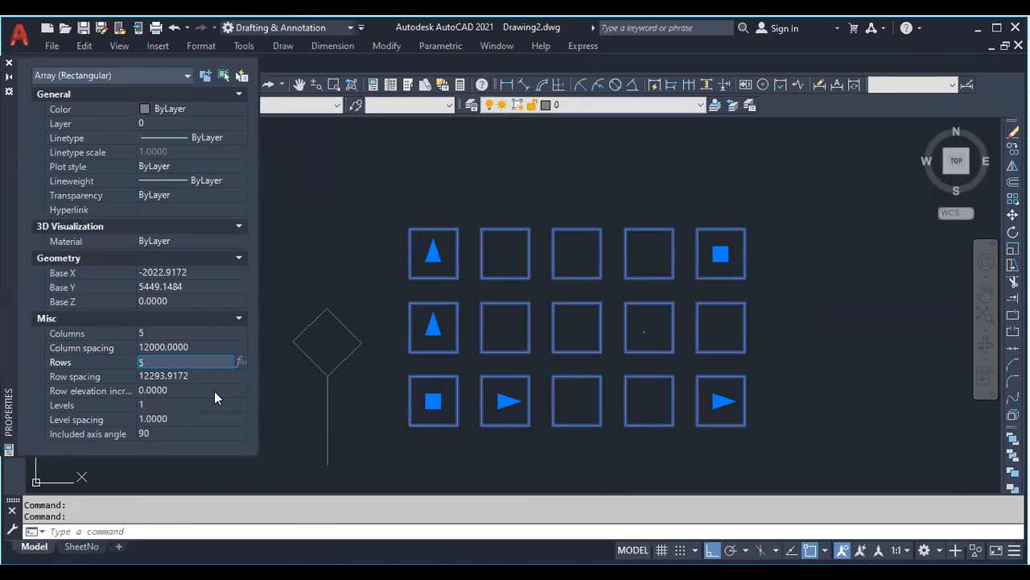
pyautogui.scroll(-2, 451, 371)
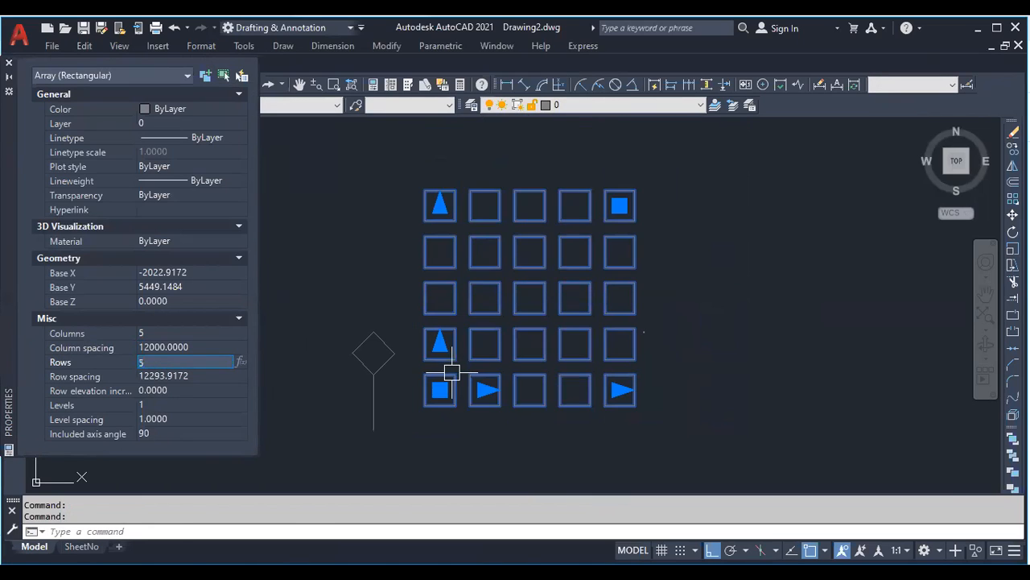
pyautogui.press('Escape')
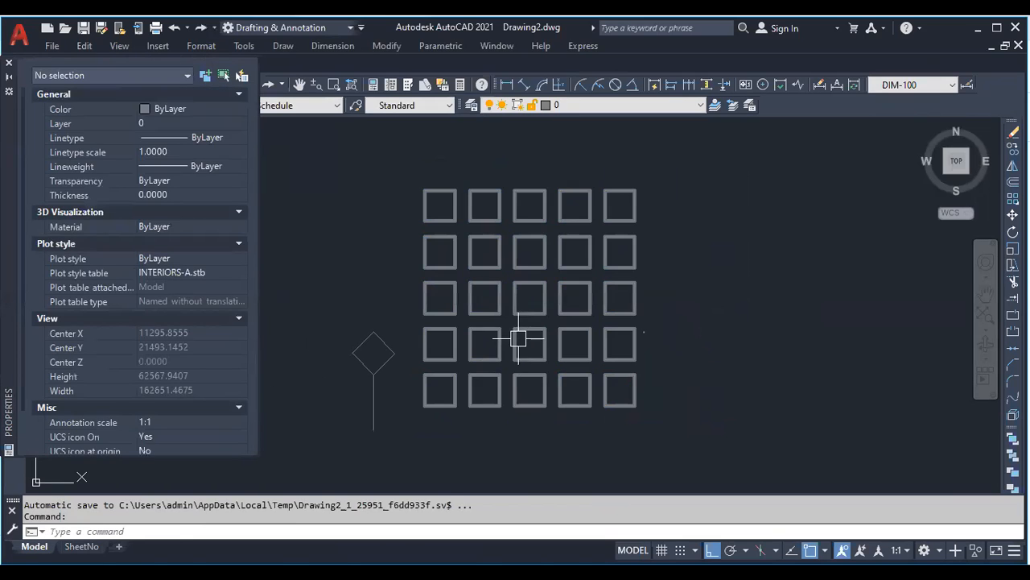
pyautogui.click(496, 306)
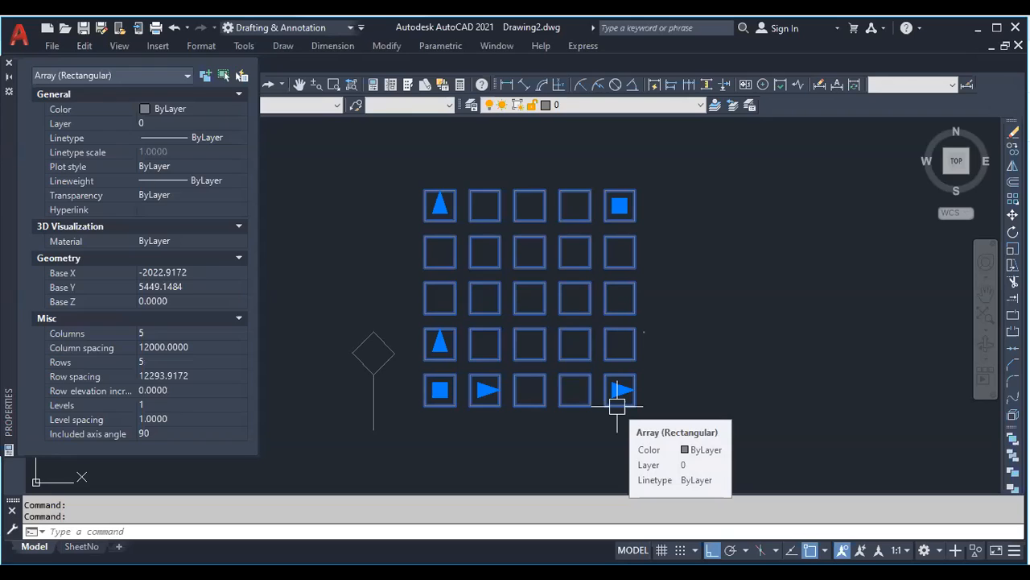
pyautogui.press('Escape')
pyautogui.click(527, 283)
pyautogui.write('c')
pyautogui.press('Return')
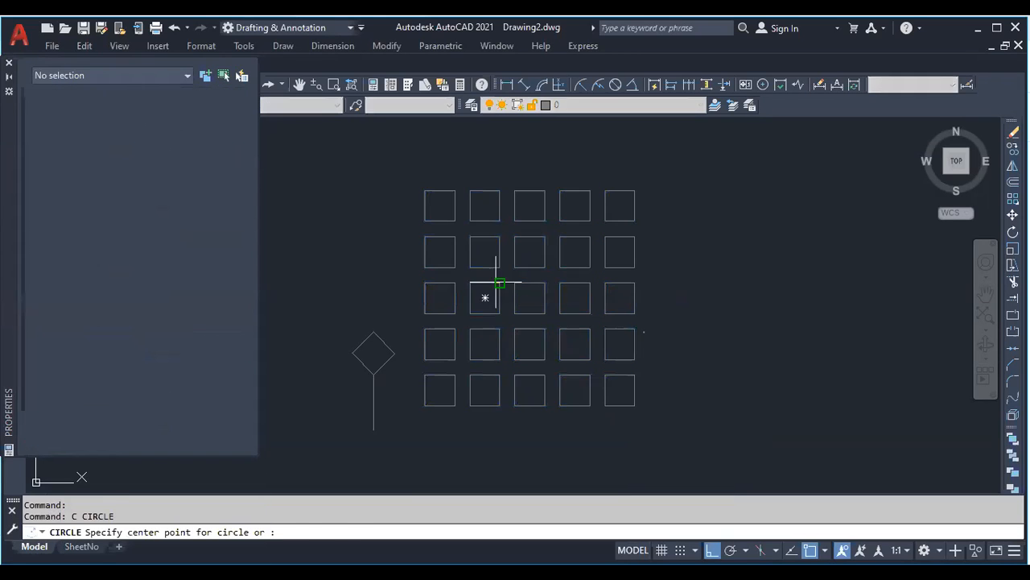
pyautogui.click(497, 292)
pyautogui.scroll(-4, 492, 292)
pyautogui.press('Escape')
# Copy the whole 5 by 5 array horizontally to the right, clear of the original
pyautogui.click(526, 292)
pyautogui.write('co')
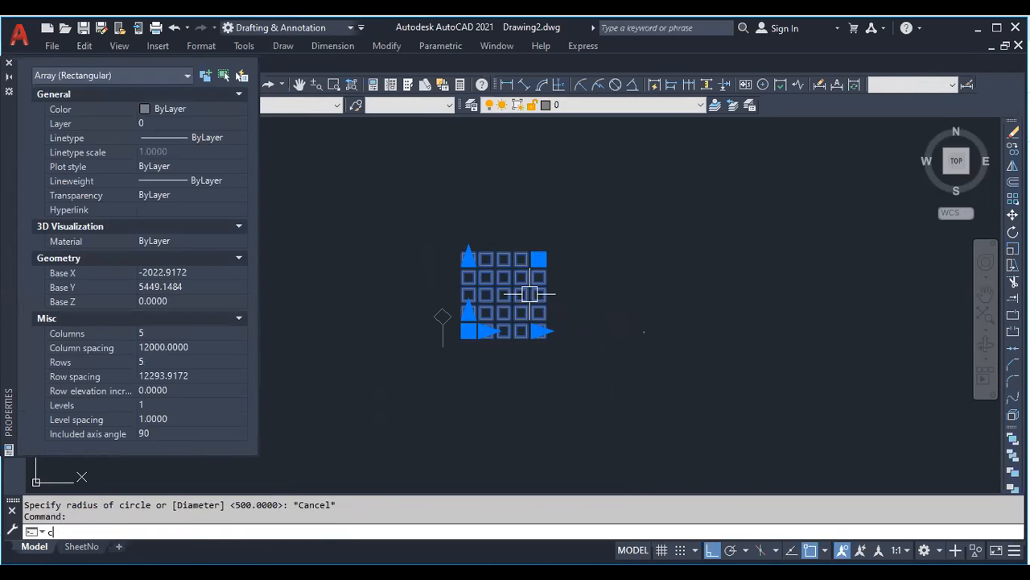
pyautogui.press('Return')
pyautogui.click(503, 294)
pyautogui.scroll(2, 672, 294)
pyautogui.click(640, 293)
pyautogui.press('Escape')
pyautogui.scroll(2, 628, 291)
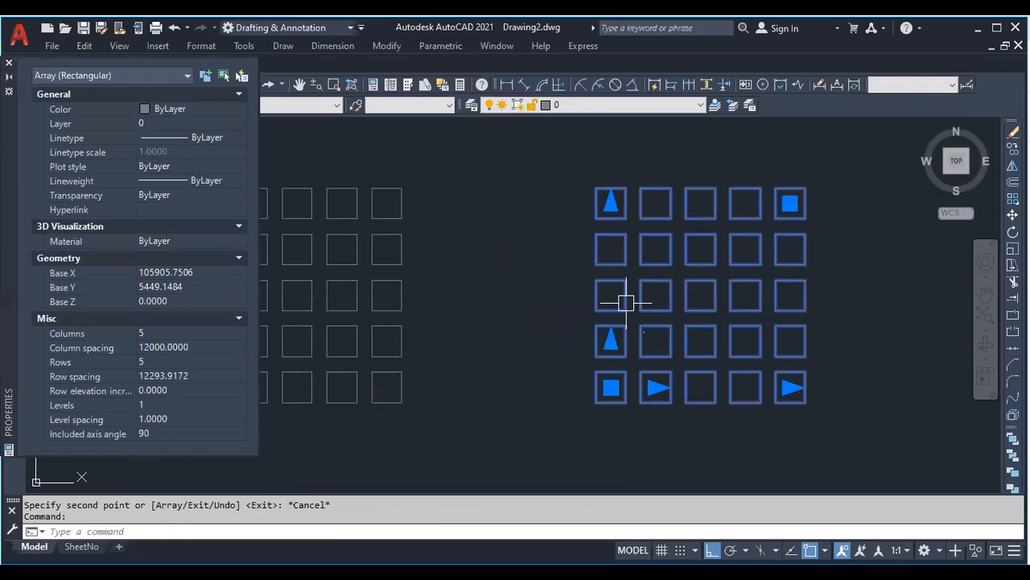
pyautogui.press('Escape')
# Draw a rectangle tracing the lower-left square of the copied array, from its lower-left to its upper-right corner
pyautogui.write('rec')
pyautogui.press('Return')
pyautogui.click(596, 402)
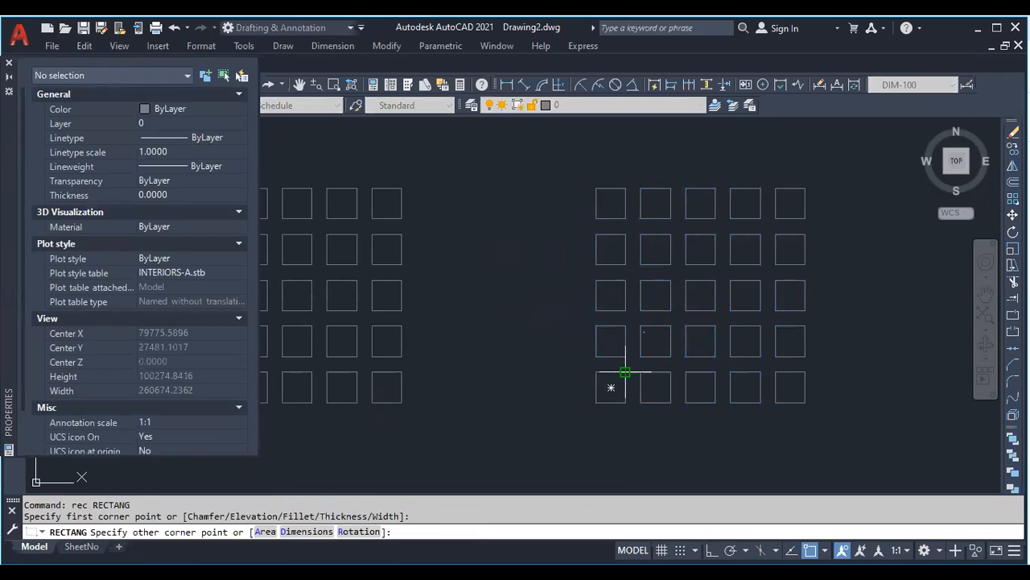
pyautogui.click(625, 372)
pyautogui.scroll(2, 634, 395)
pyautogui.scroll(-4, 651, 426)
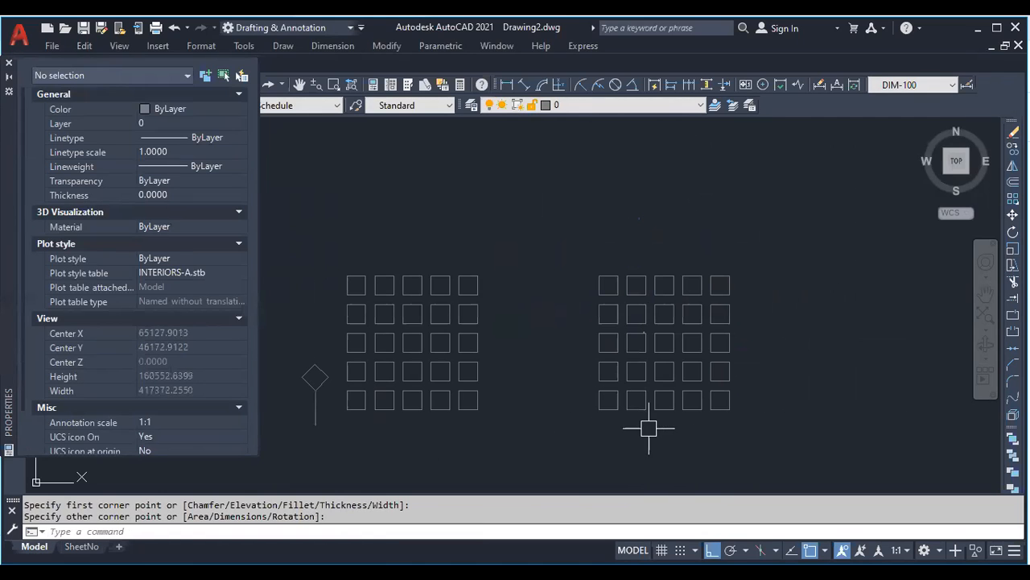
pyautogui.click(667, 414)
pyautogui.click(641, 350)
pyautogui.press('Escape')
pyautogui.scroll(4, 603, 406)
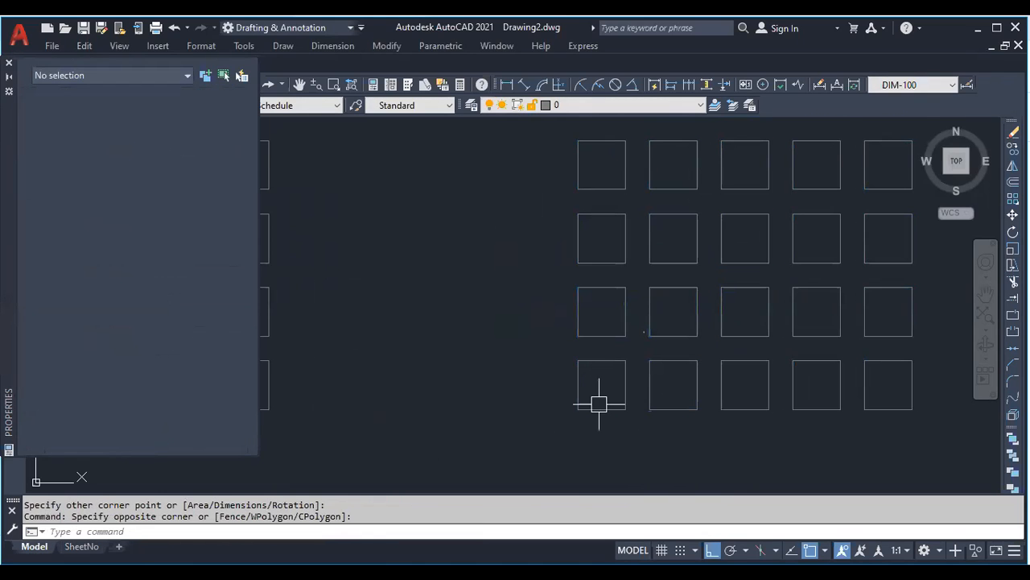
pyautogui.click(504, 333)
pyautogui.click(656, 442)
pyautogui.write('c')
pyautogui.press('Return')
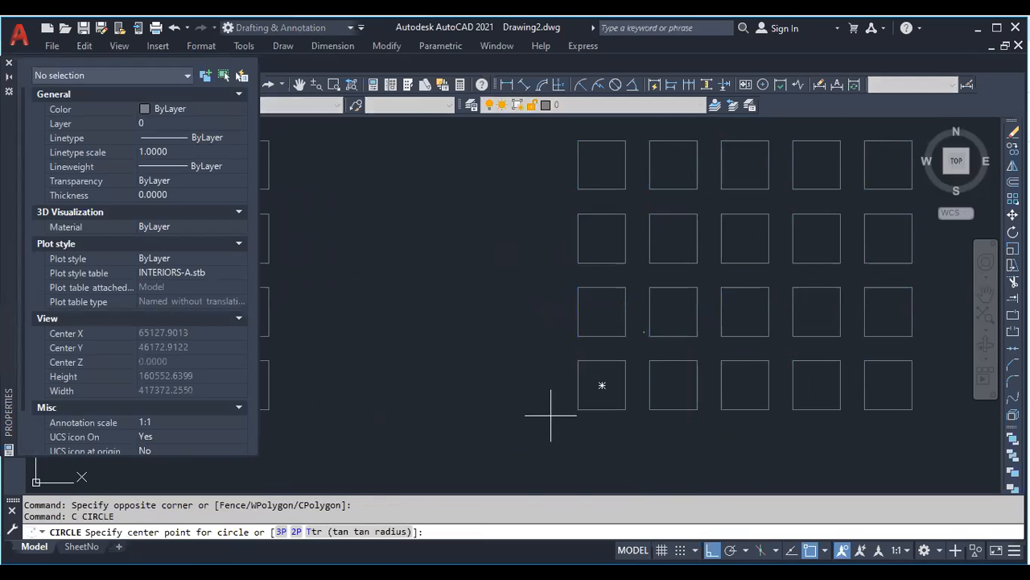
pyautogui.press('Escape')
# Copy the traced square four times in line with the bottom row, to the right of the copied array
pyautogui.click(538, 344)
pyautogui.click(660, 441)
pyautogui.write('co')
pyautogui.press('Return')
pyautogui.click(578, 409)
pyautogui.scroll(-4, 491, 390)
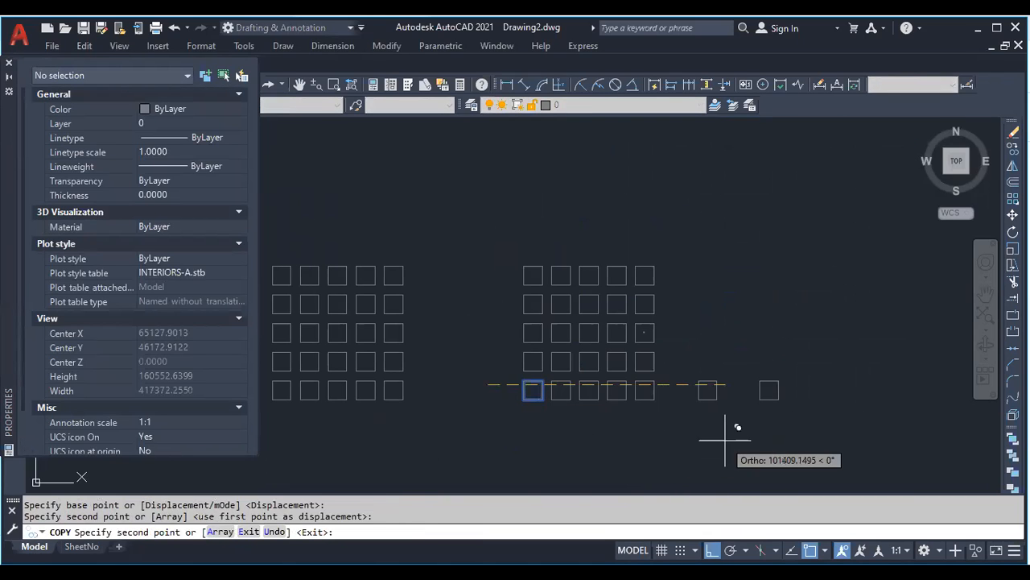
pyautogui.click(725, 431)
pyautogui.moveTo(793, 391); pyautogui.dragTo(797, 377, button='middle')
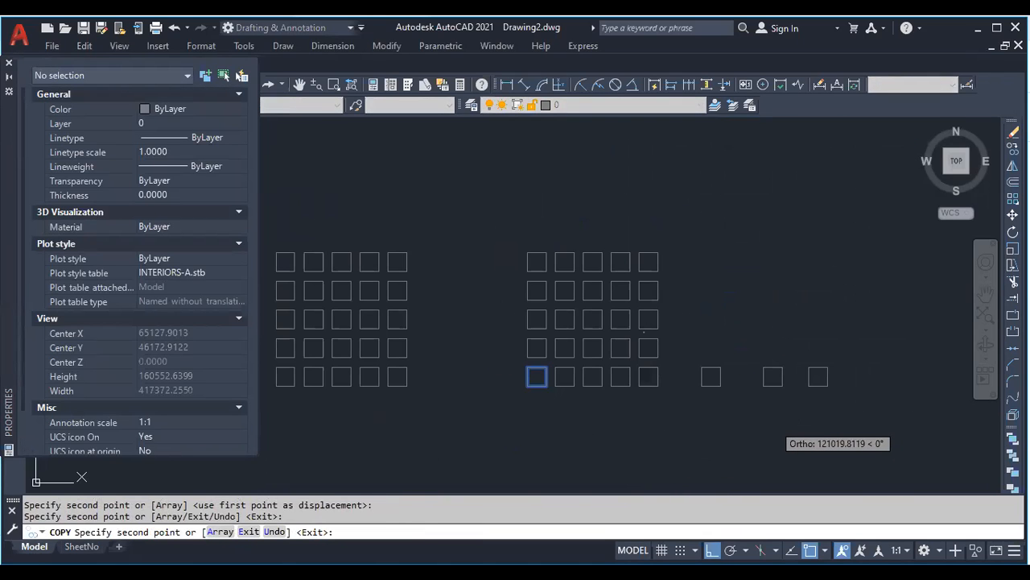
pyautogui.click(764, 421)
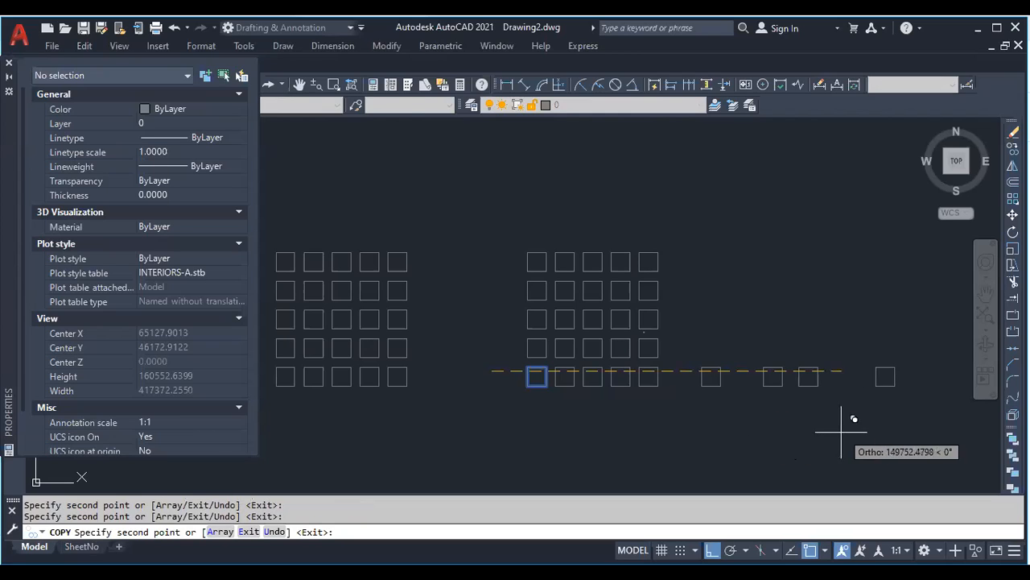
pyautogui.press('Escape')
pyautogui.scroll(2, 933, 433)
pyautogui.scroll(-2, 727, 342)
# Set the included axis angle of the copied array to 45 degrees and deselect it
pyautogui.click(492, 300)
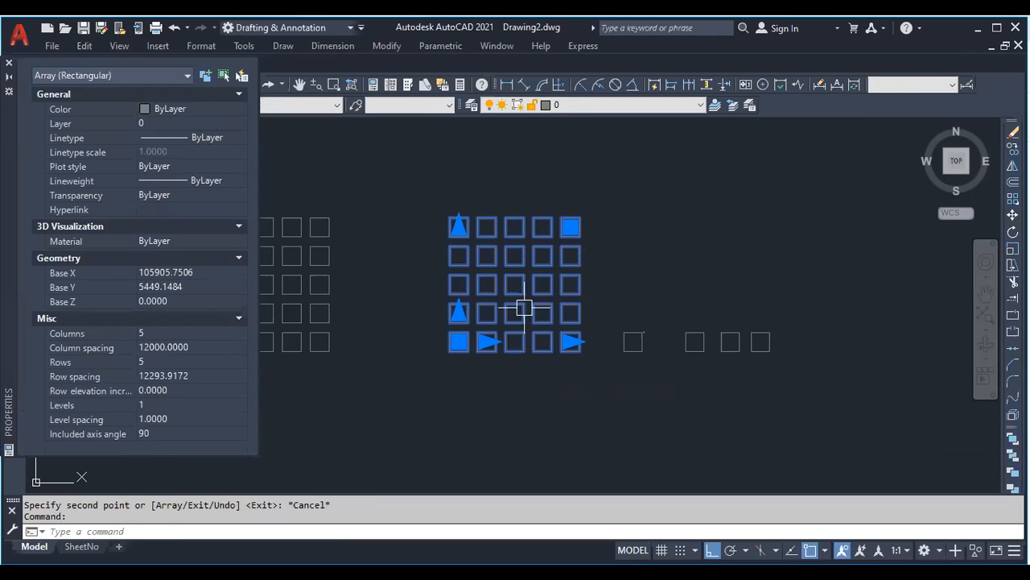
pyautogui.click(160, 433)
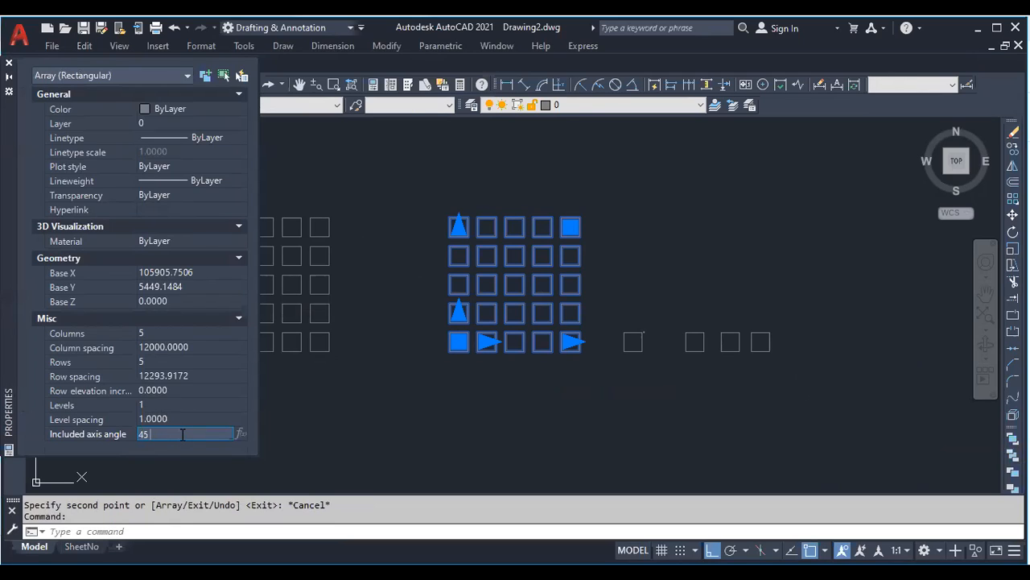
pyautogui.press('Return')
pyautogui.press('Escape')
pyautogui.press('Escape')
pyautogui.scroll(-1, 536, 375)
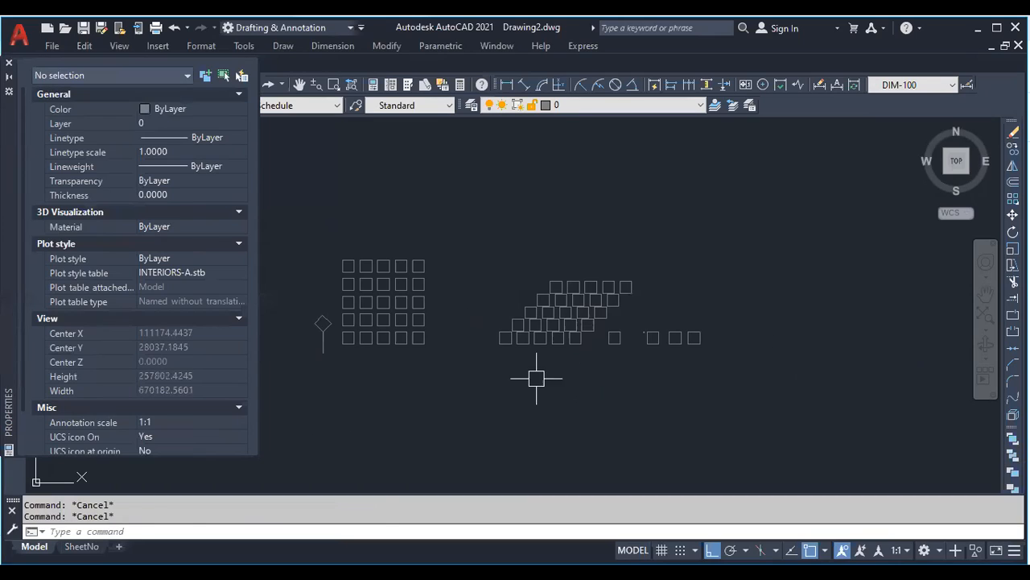
pyautogui.click(118, 532)
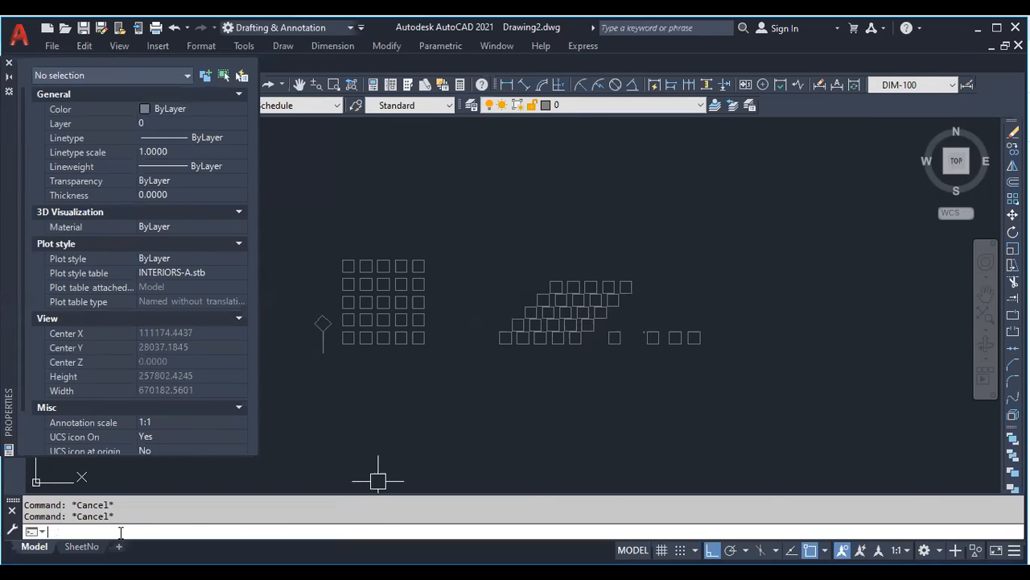
pyautogui.write('area')
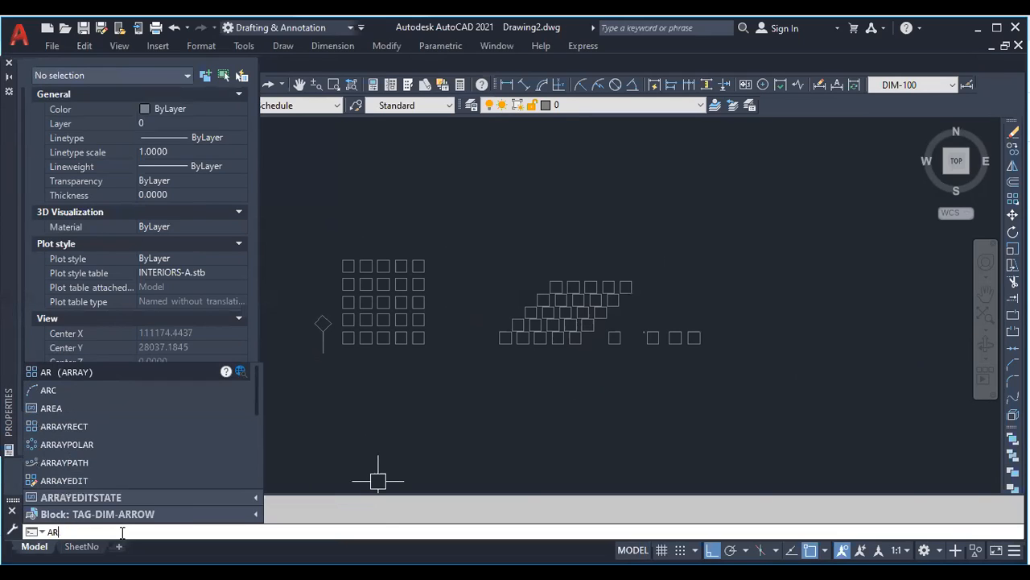
pyautogui.press('Return')
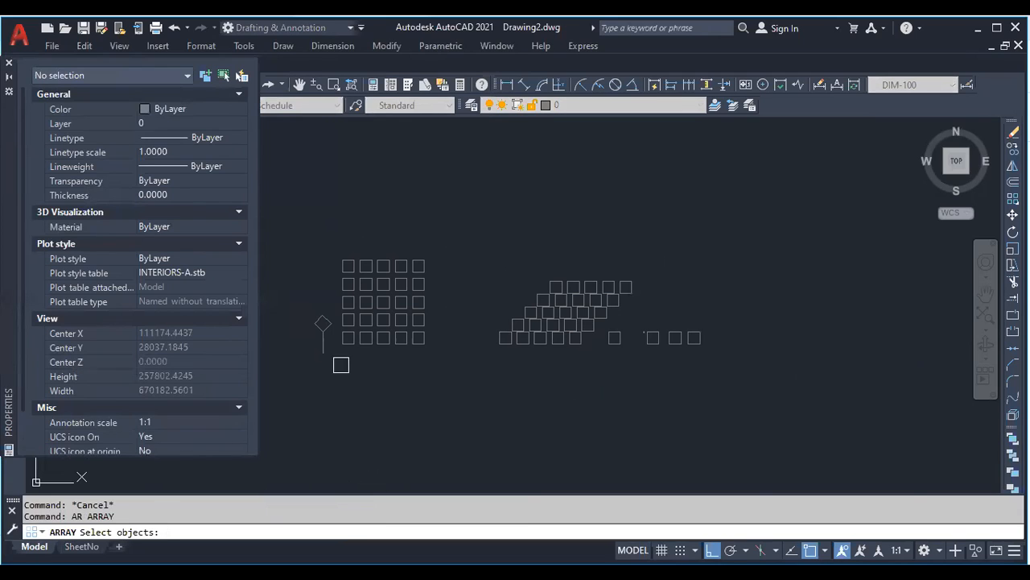
pyautogui.press('Escape')
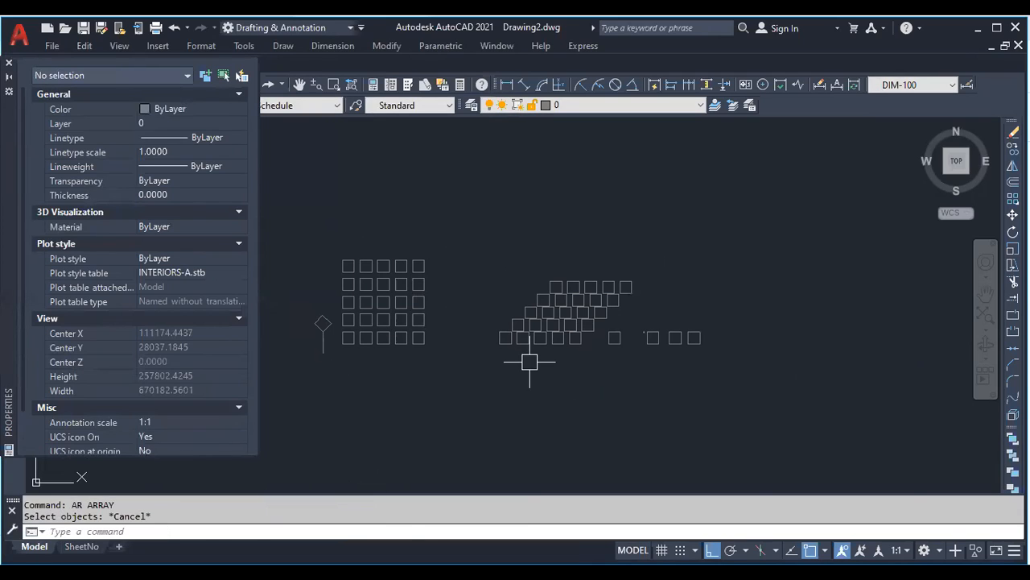
# Draw a circle with a radius of about 13614 in the empty area above the two square arrays
pyautogui.write('c')
pyautogui.press('Return')
pyautogui.scroll(2, 465, 213)
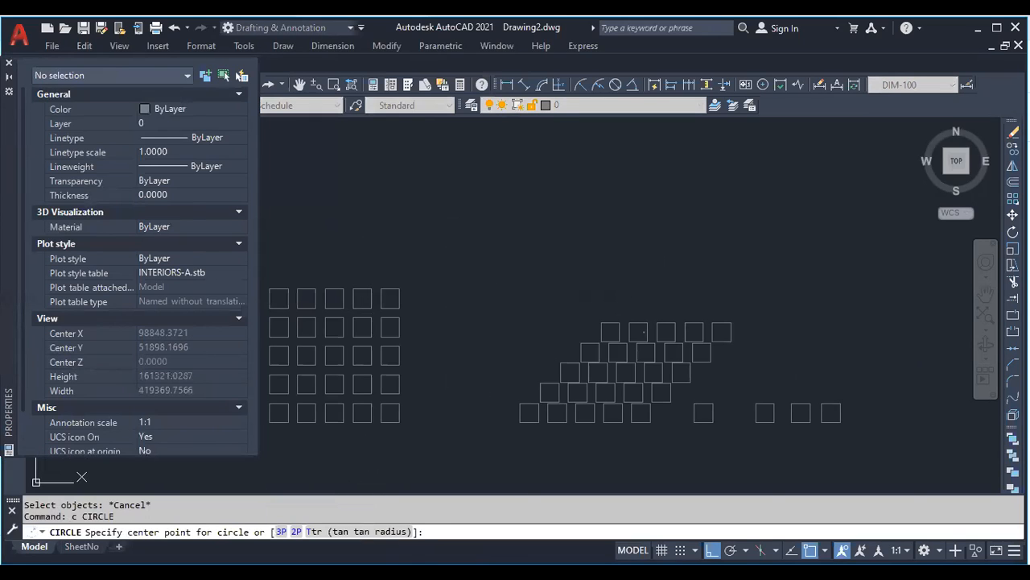
pyautogui.click(471, 205)
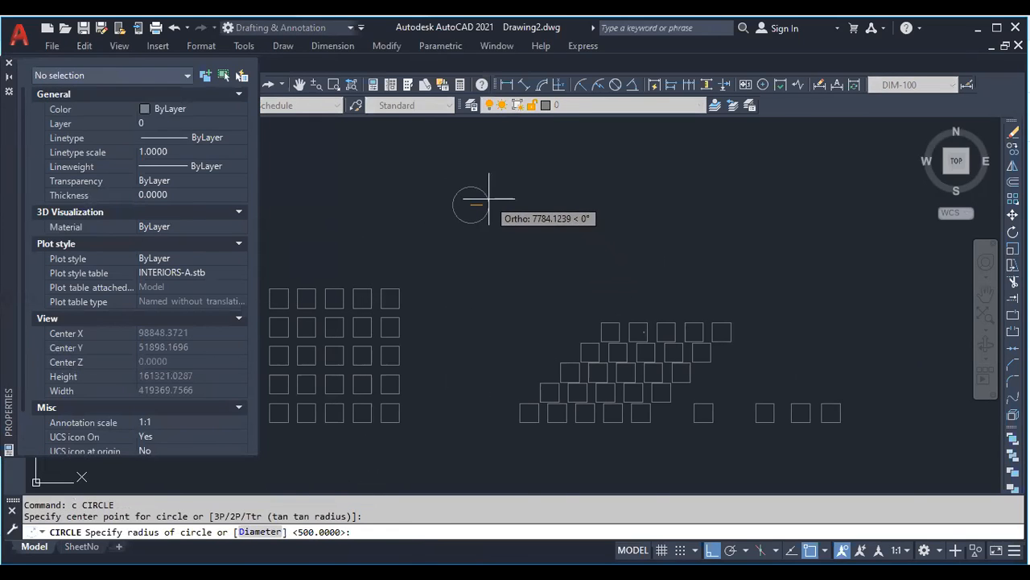
pyautogui.scroll(2, 489, 198)
pyautogui.click(504, 229)
pyautogui.scroll(2, 436, 197)
pyautogui.write('ar')
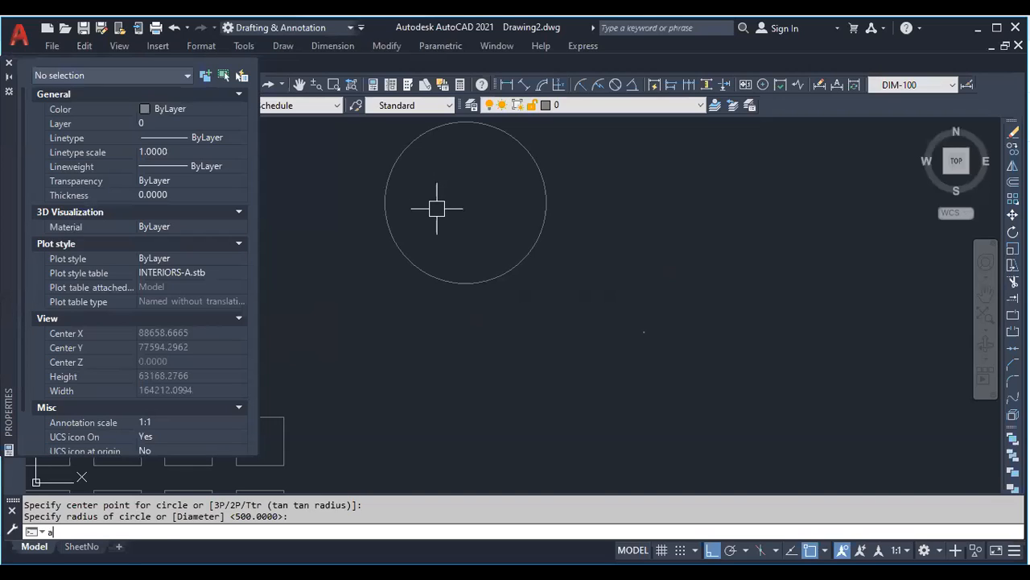
pyautogui.press('Return')
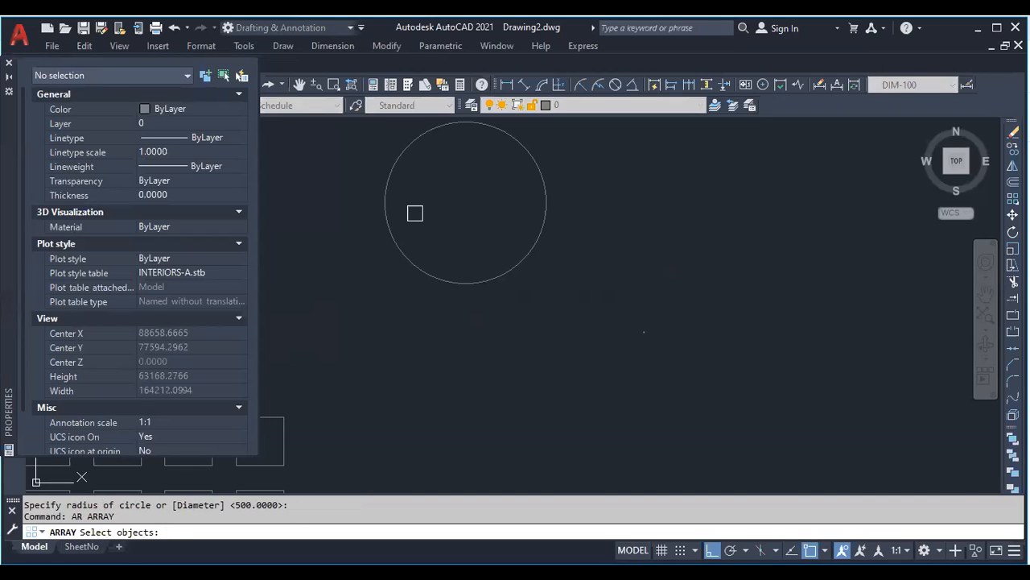
pyautogui.press('Escape')
pyautogui.write('rec')
pyautogui.press('Return')
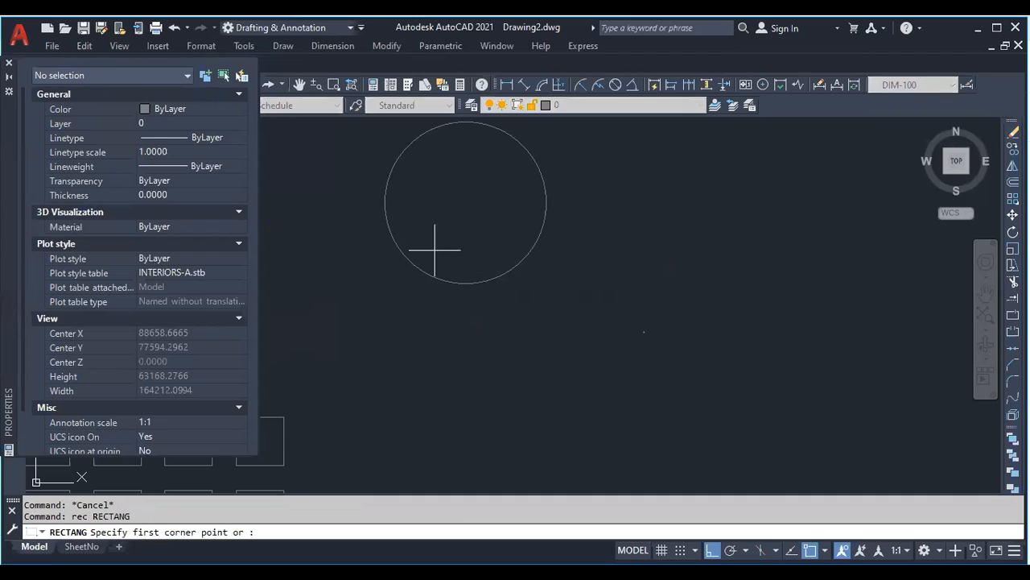
pyautogui.scroll(5, 478, 278)
pyautogui.click(478, 274)
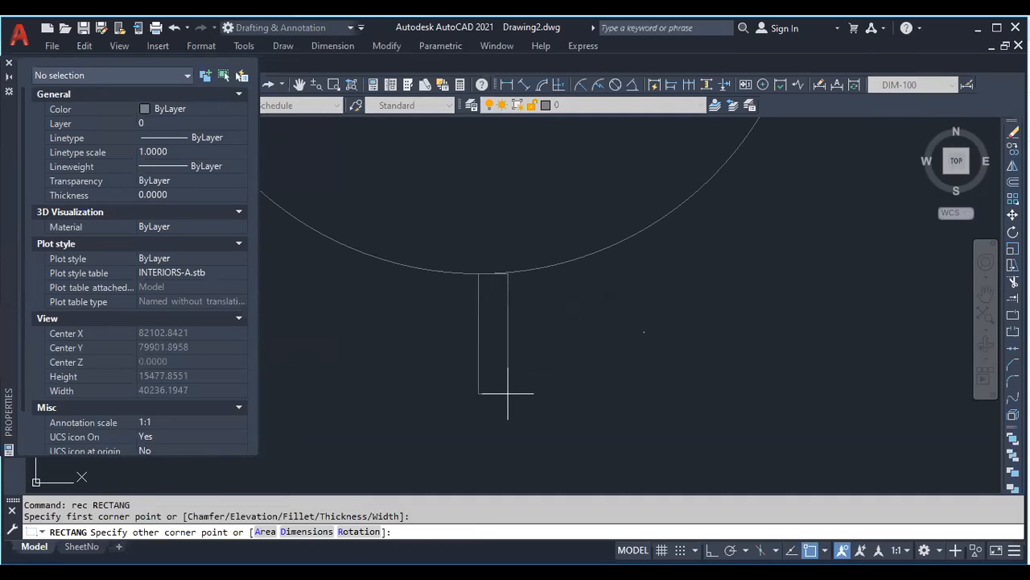
pyautogui.scroll(-5, 475, 372)
pyautogui.press('Escape')
# Draw a small circle with a radius of about 3777 centred on the large circle's bottom quadrant
pyautogui.scroll(2, 489, 362)
pyautogui.write('c')
pyautogui.press('Return')
pyautogui.click(477, 331)
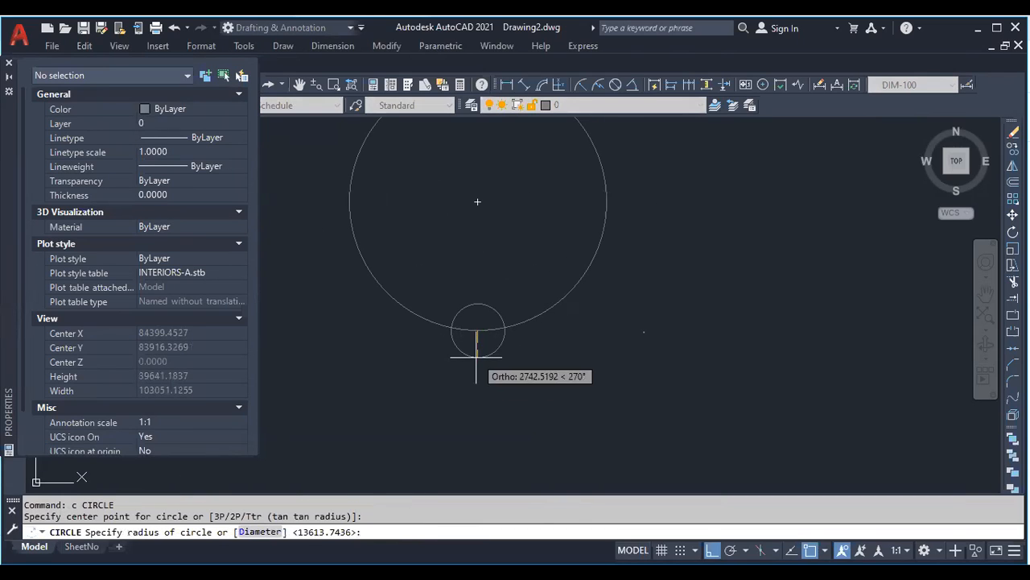
pyautogui.click(476, 366)
pyautogui.press('Escape')
pyautogui.click(495, 365)
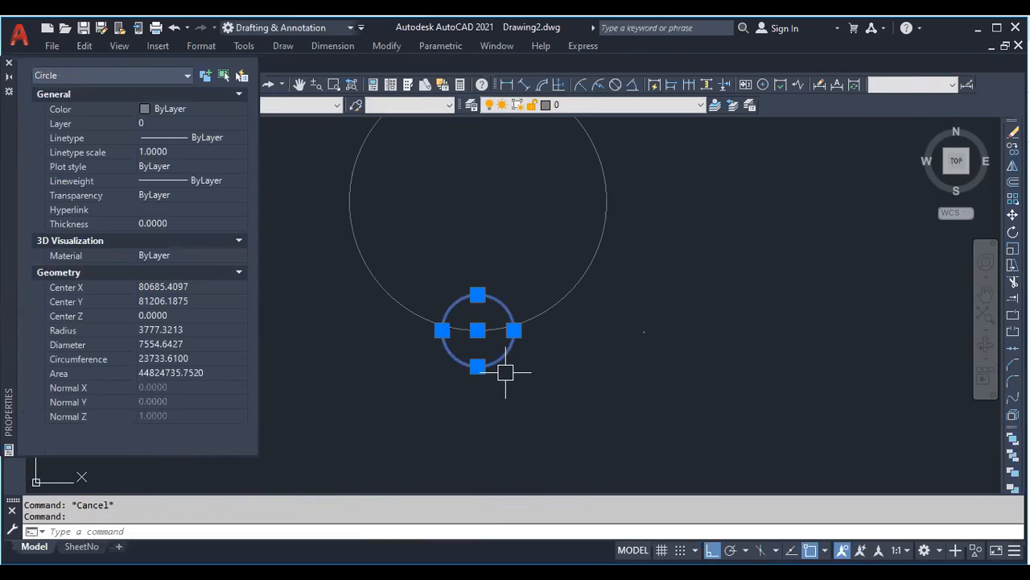
pyautogui.scroll(-3, 495, 382)
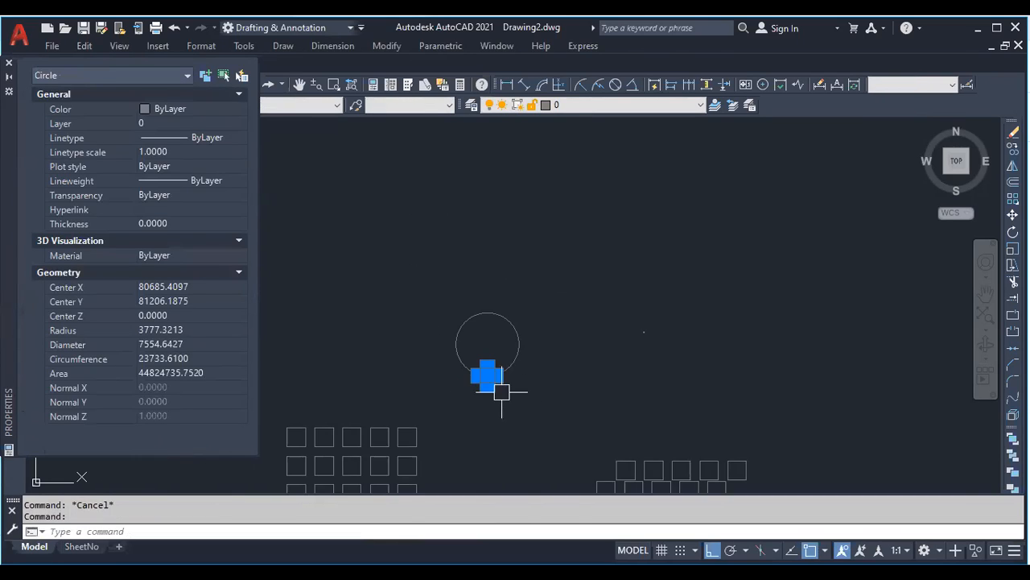
pyautogui.write('ar')
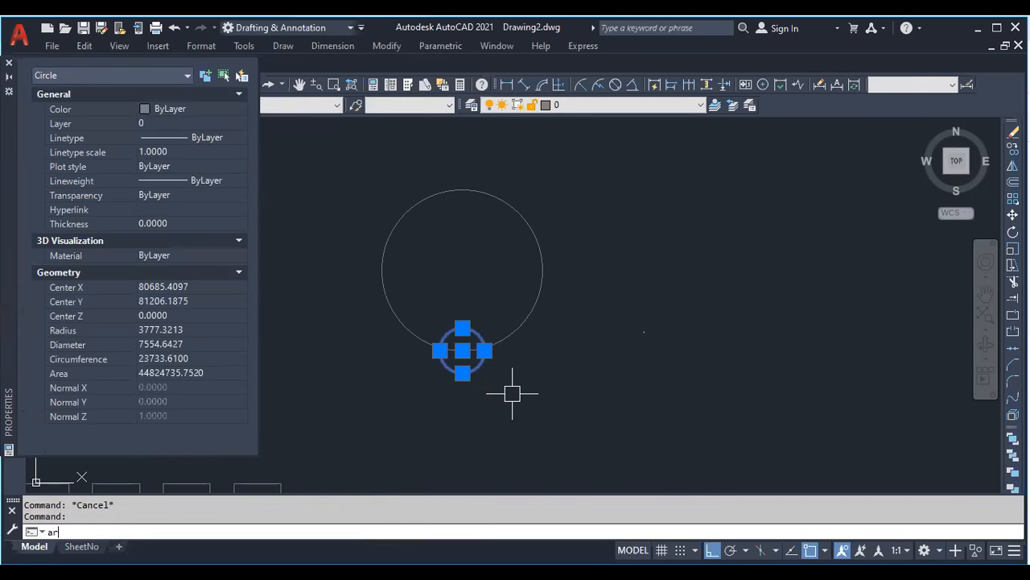
pyautogui.write('a')
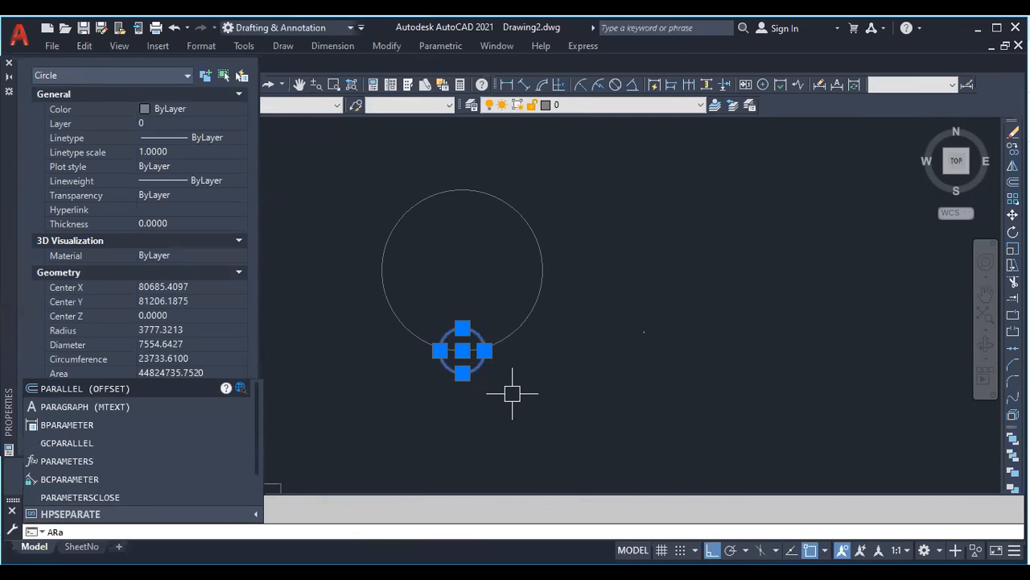
pyautogui.press('BackSpace')
pyautogui.press('Return')
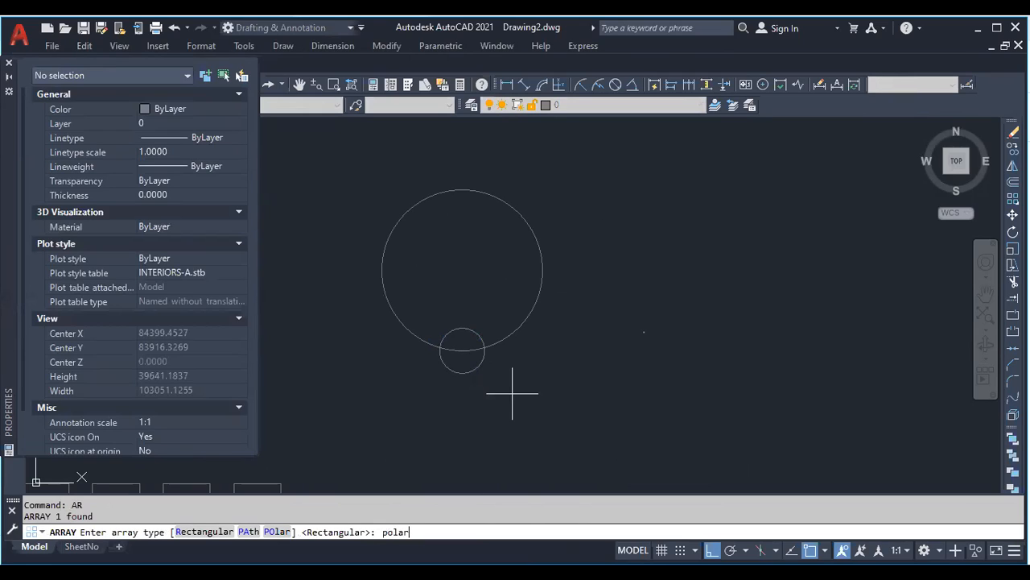
pyautogui.press('Return')
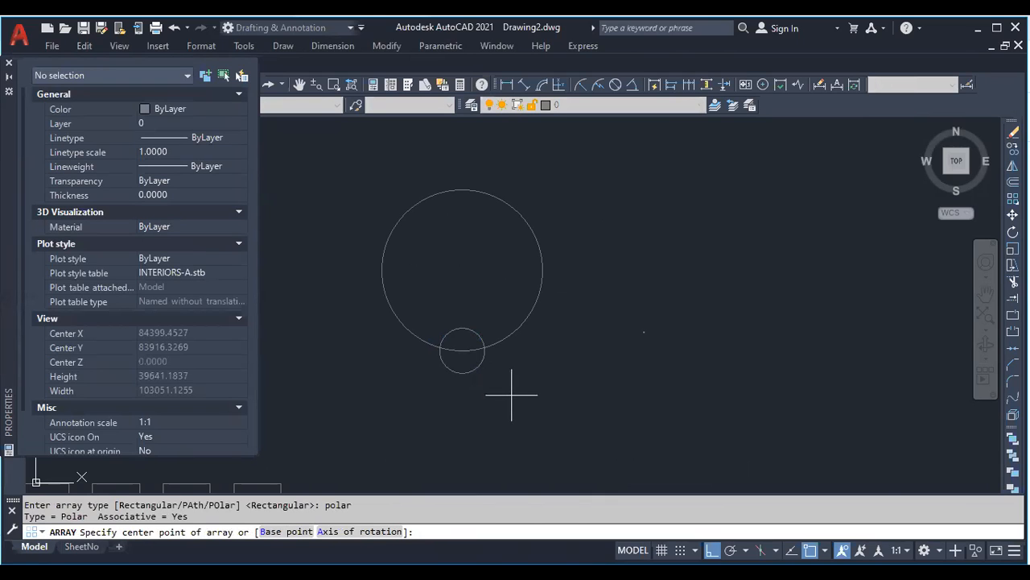
pyautogui.scroll(-2, 496, 298)
pyautogui.scroll(2, 497, 291)
pyautogui.press('Escape')
pyautogui.scroll(2, 497, 290)
pyautogui.click(628, 330)
pyautogui.click(523, 286)
pyautogui.scroll(-4, 519, 282)
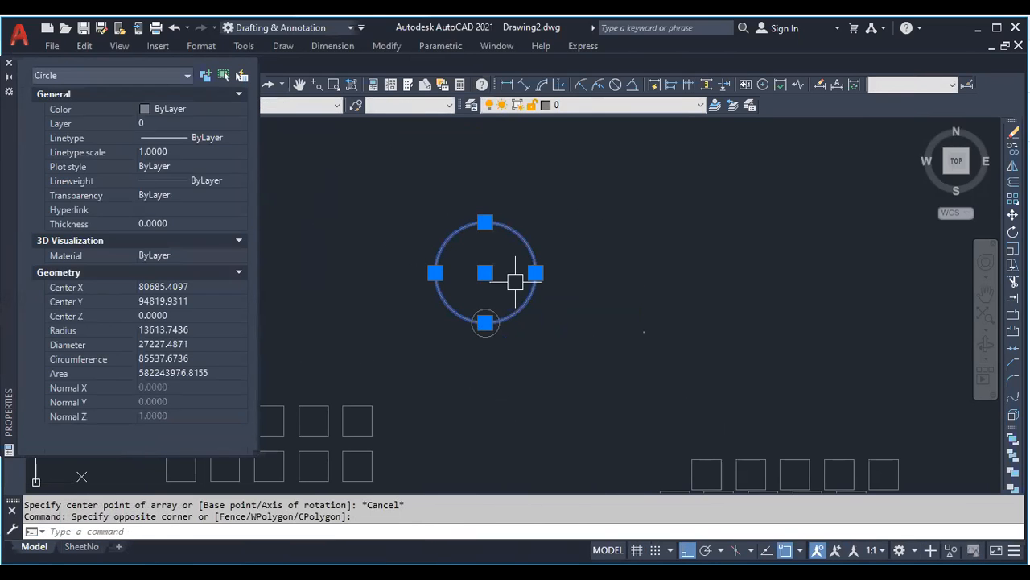
pyautogui.scroll(2, 488, 255)
pyautogui.scroll(-2, 492, 212)
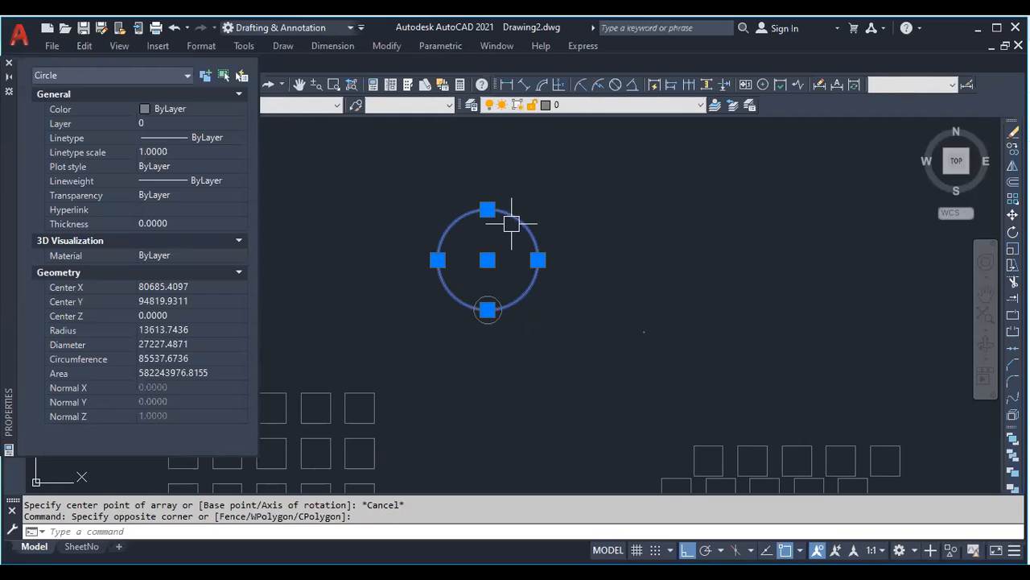
pyautogui.scroll(2, 511, 223)
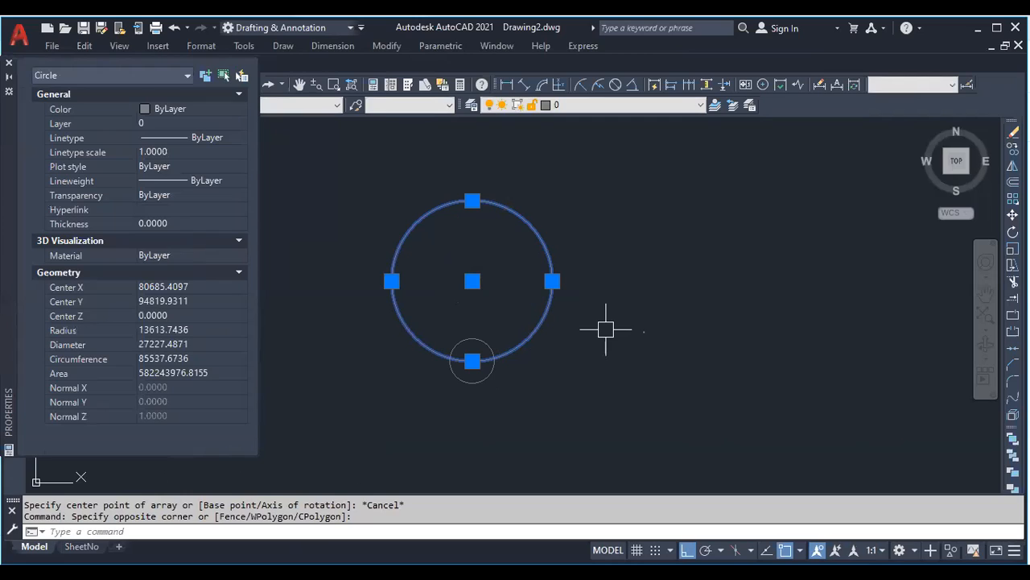
pyautogui.click(605, 328)
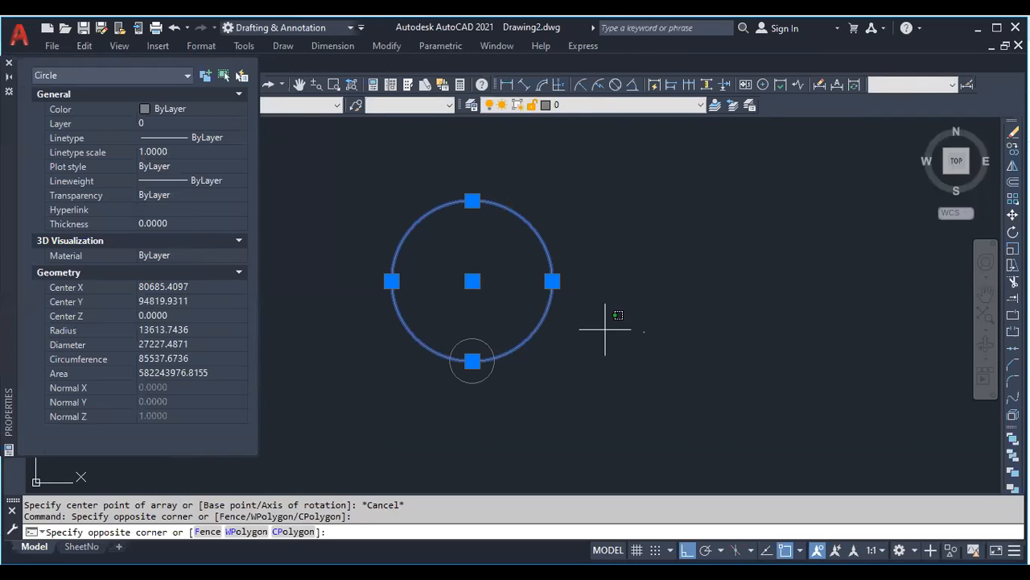
pyautogui.press('Escape')
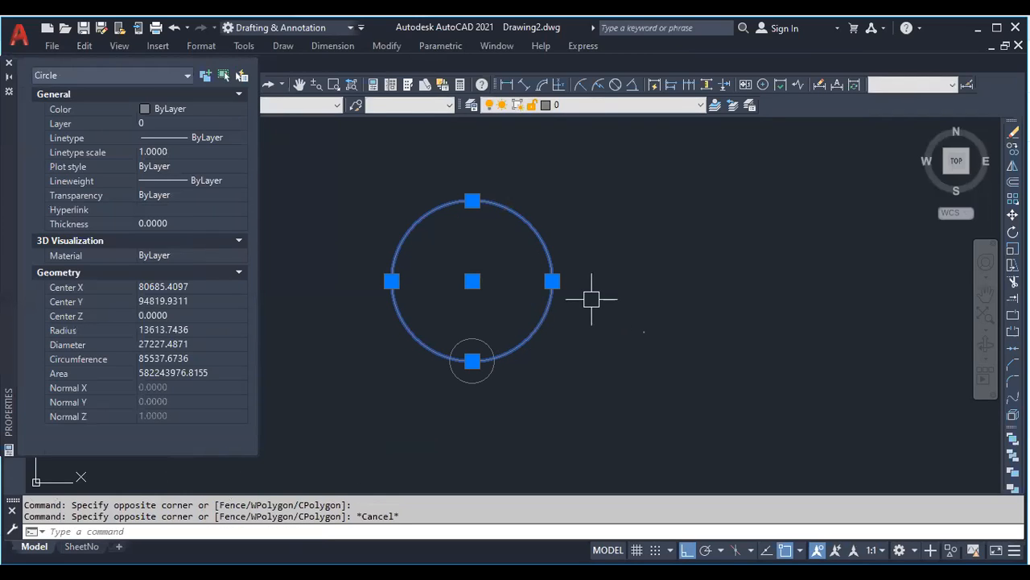
pyautogui.press('Escape')
# Copy the large circle six times to the right, quadrant to quadrant, to form a horizontal row of touching circles
pyautogui.click(590, 295)
pyautogui.click(475, 223)
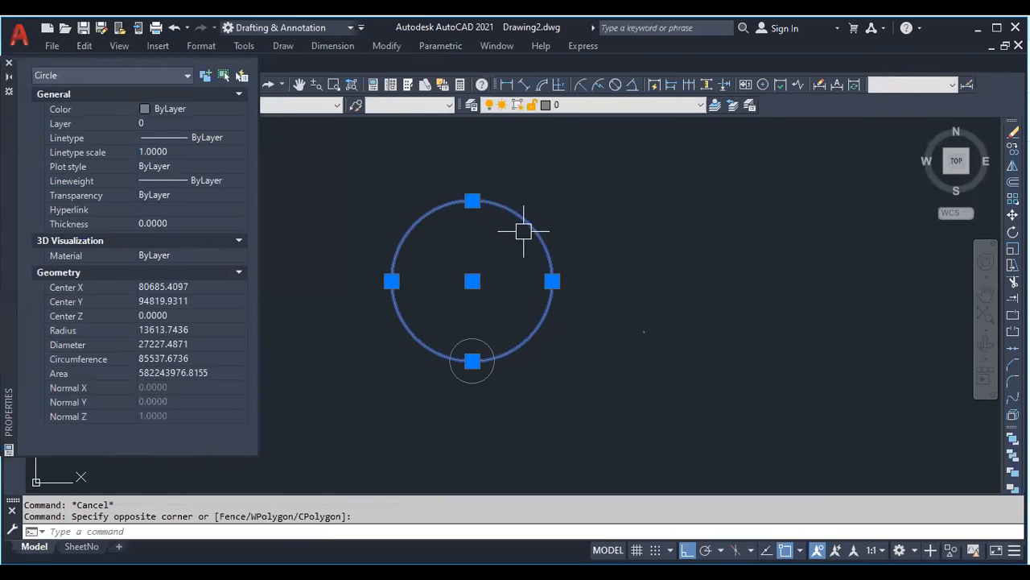
pyautogui.write('co')
pyautogui.press('Return')
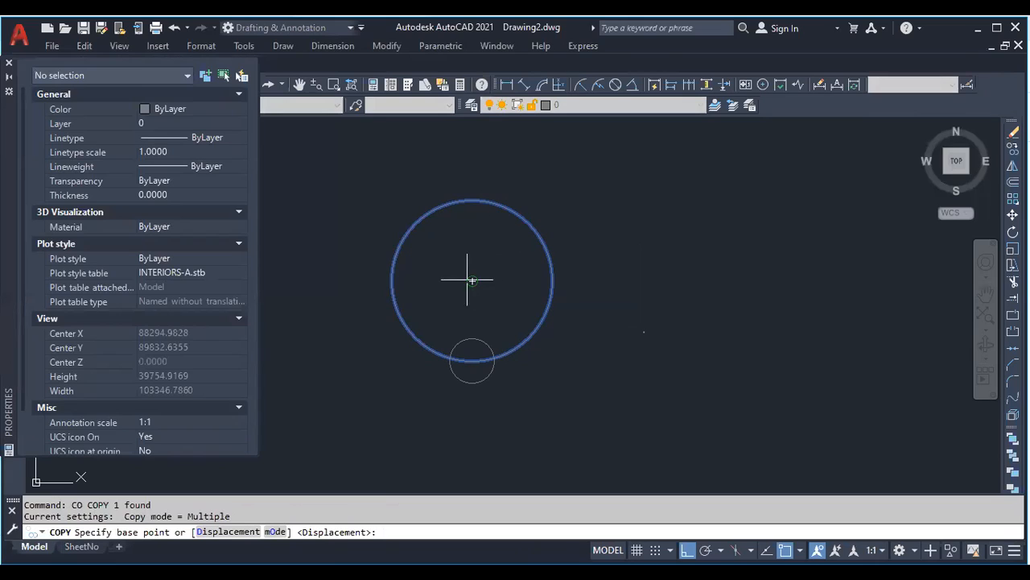
pyautogui.click(391, 281)
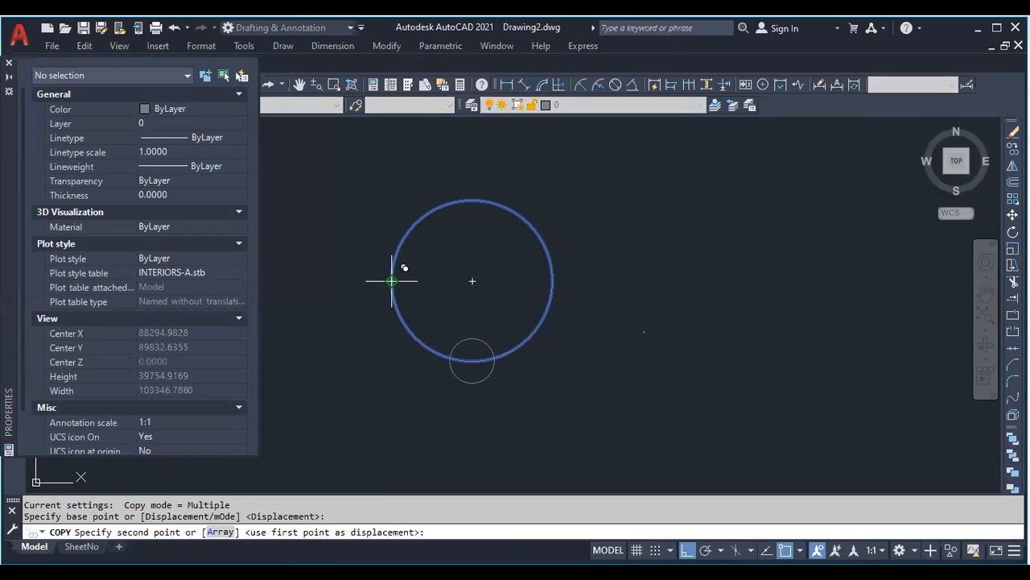
pyautogui.click(552, 281)
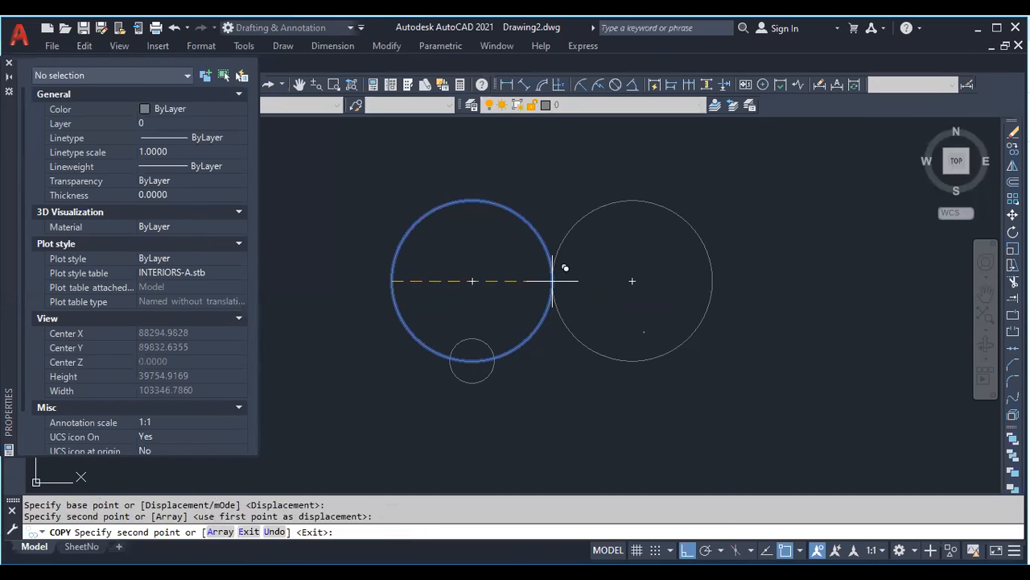
pyautogui.click(712, 281)
pyautogui.scroll(-4, 427, 284)
pyautogui.click(602, 281)
pyautogui.click(665, 281)
pyautogui.click(727, 281)
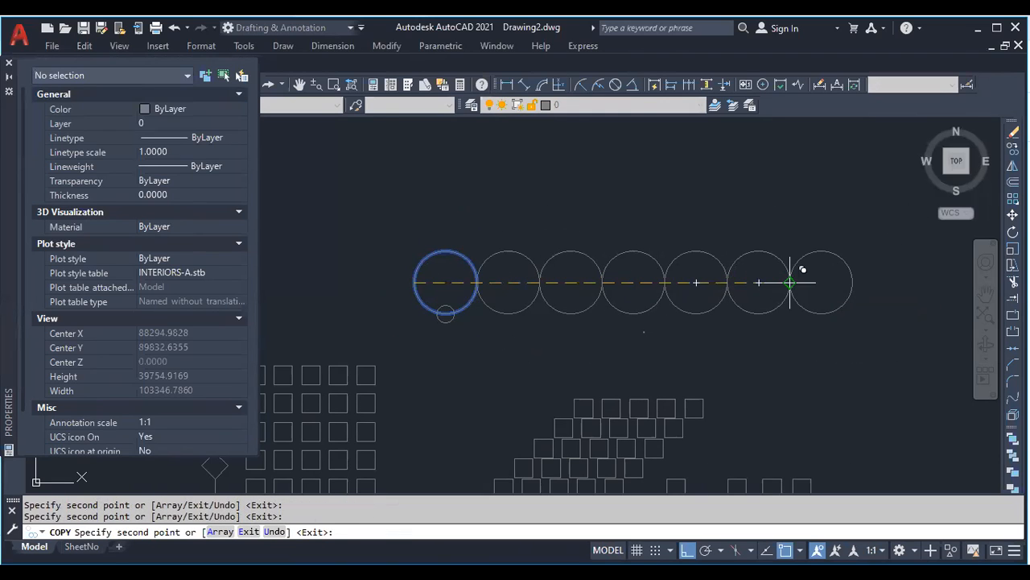
pyautogui.click(790, 282)
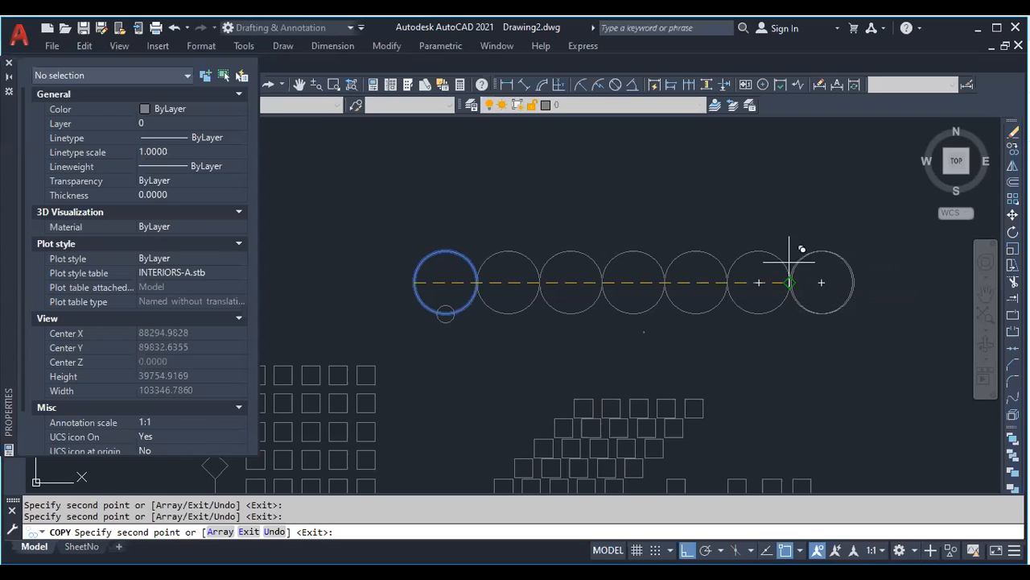
pyautogui.press('Escape')
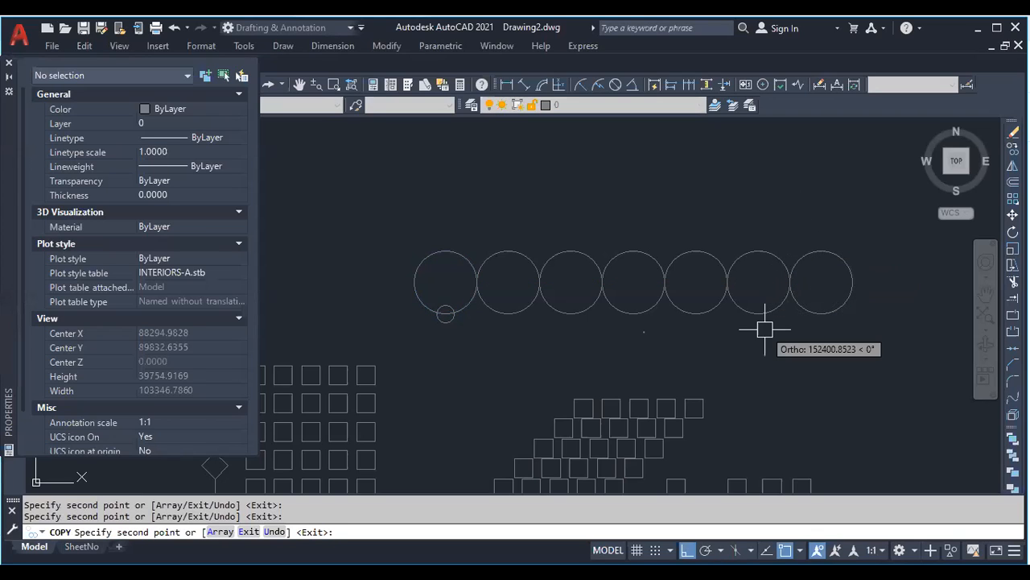
# Copy the large circle four times upward from its bottom quadrant to form a vertical column of touching circles
pyautogui.scroll(1, 458, 329)
pyautogui.scroll(-1, 445, 336)
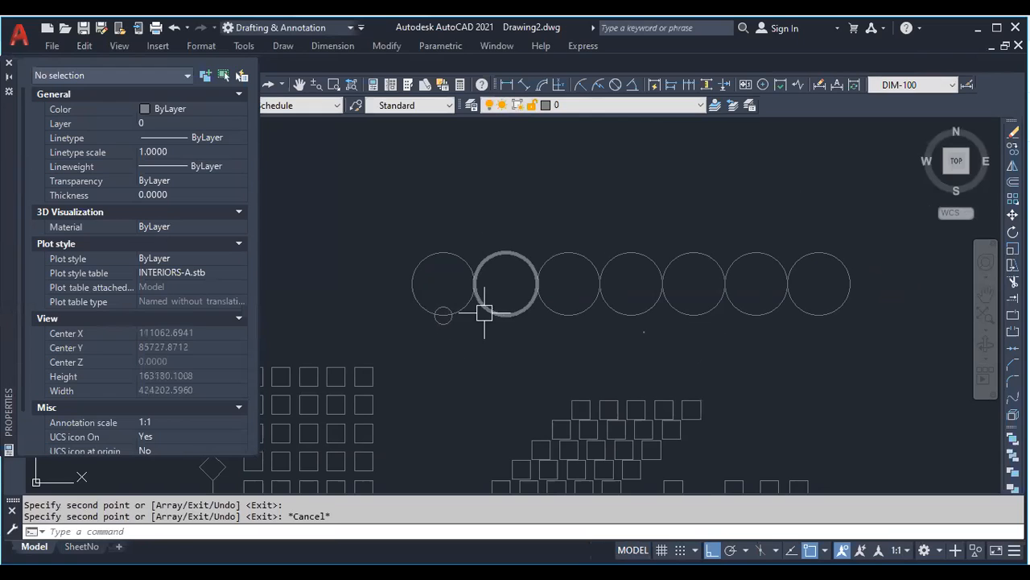
pyautogui.scroll(2, 464, 293)
pyautogui.click(535, 376)
pyautogui.click(510, 306)
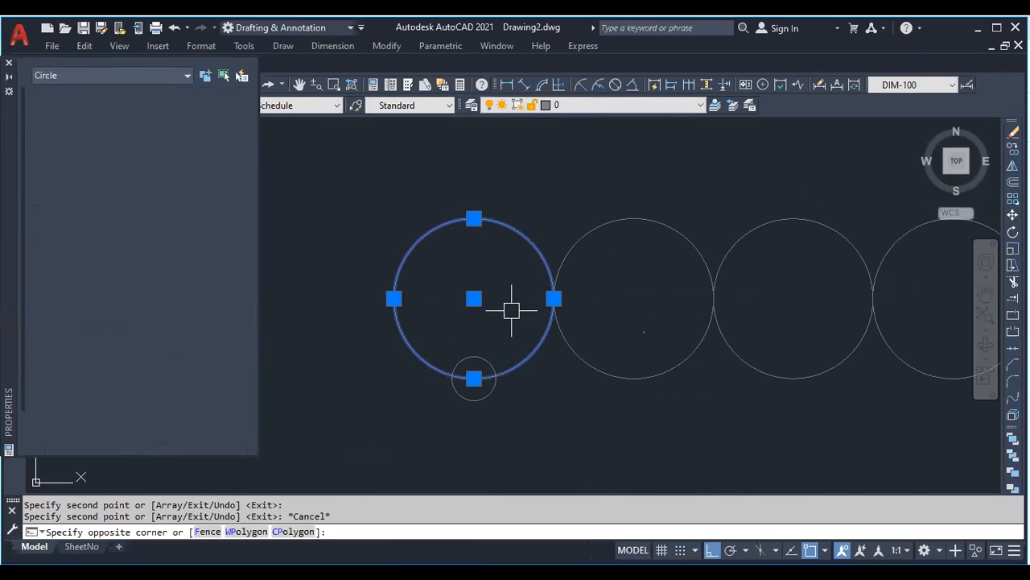
pyautogui.write('co')
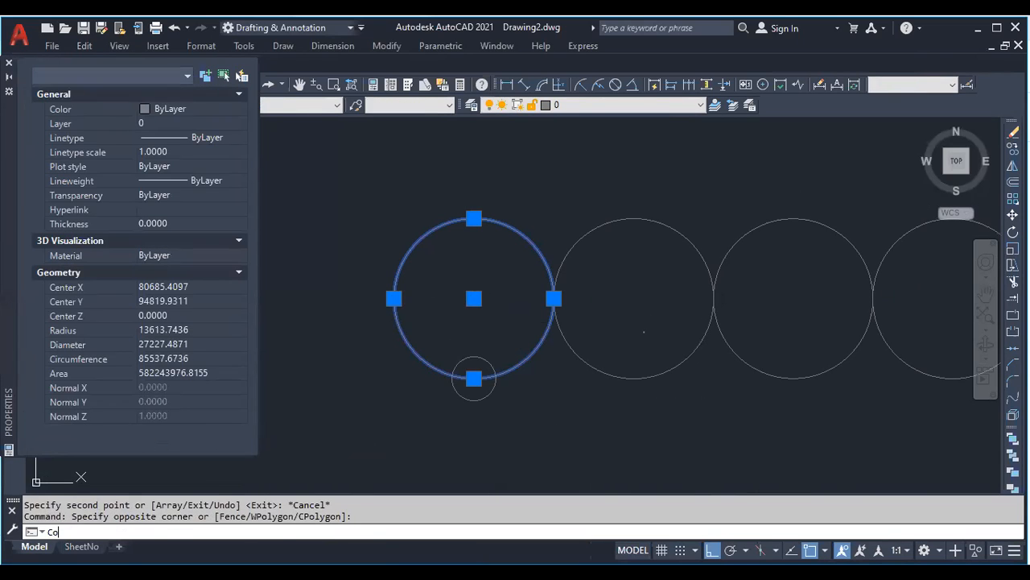
pyautogui.press('Return')
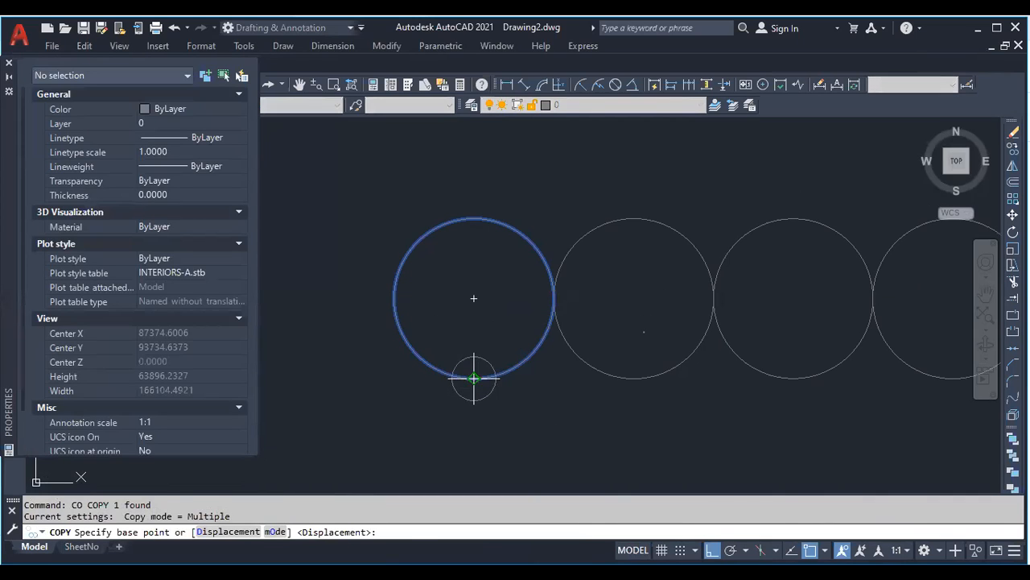
pyautogui.click(475, 378)
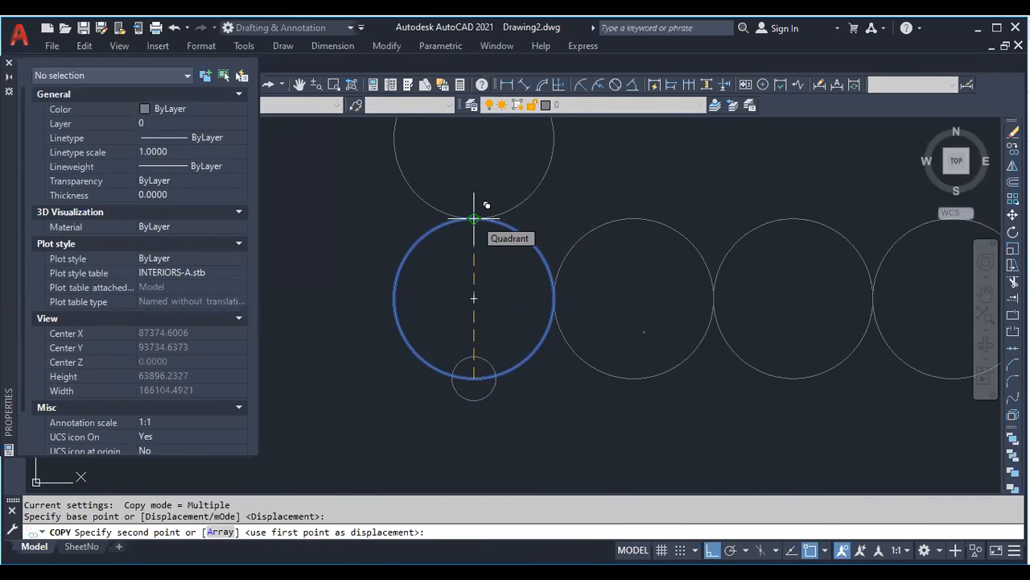
pyautogui.click(474, 219)
pyautogui.scroll(-3, 461, 346)
pyautogui.scroll(1, 461, 274)
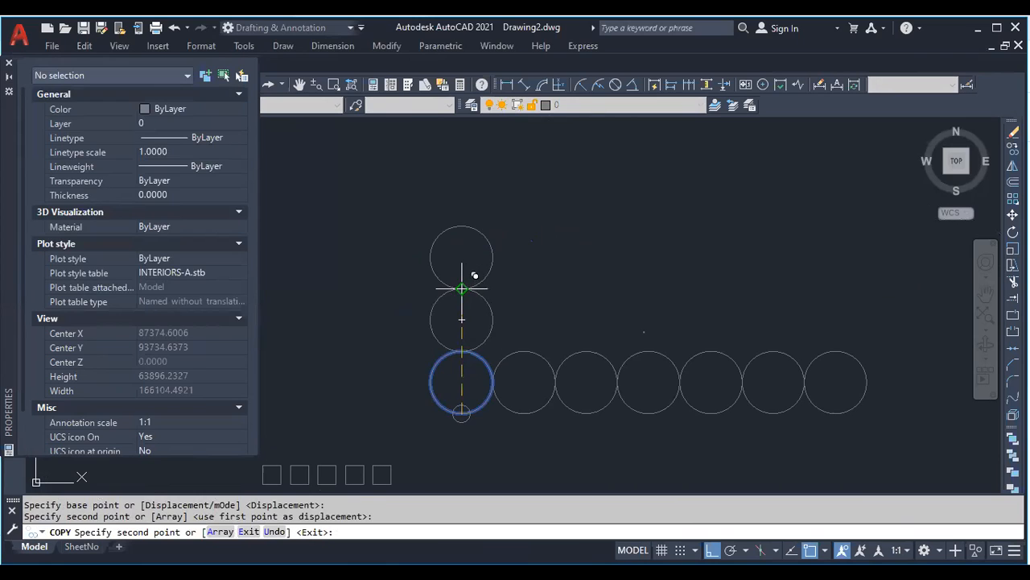
pyautogui.click(462, 288)
pyautogui.click(462, 226)
pyautogui.click(463, 161)
pyautogui.scroll(-3, 368, 357)
pyautogui.scroll(1, 421, 330)
pyautogui.scroll(2, 421, 330)
pyautogui.press('Escape')
# Erase the six copied circles in the row and the four in the column, keeping the original large and small circles
pyautogui.scroll(-2, 512, 318)
pyautogui.scroll(2, 417, 389)
pyautogui.scroll(-1, 685, 421)
pyautogui.scroll(1, 755, 427)
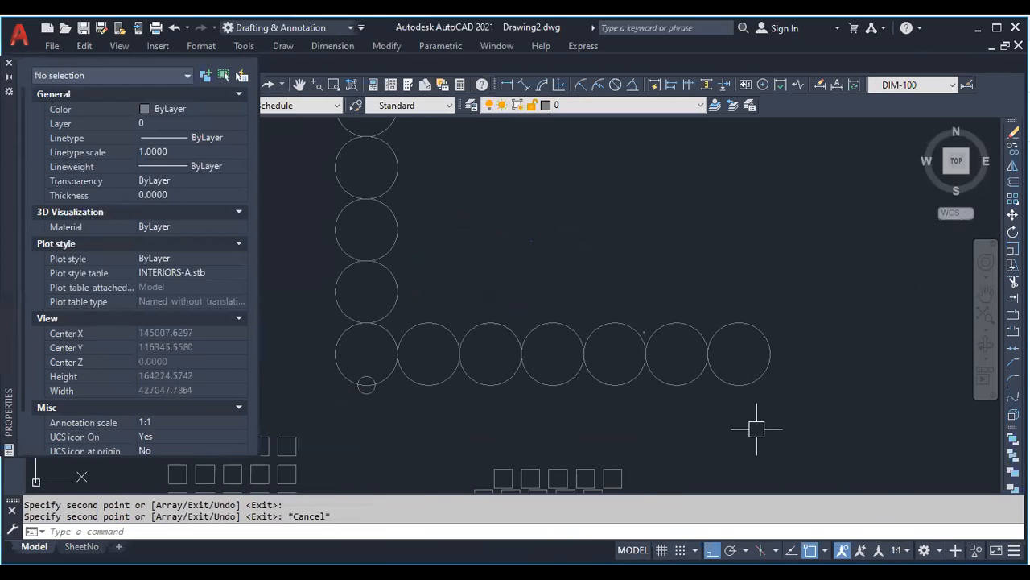
pyautogui.click(768, 418)
pyautogui.click(441, 327)
pyautogui.scroll(-3, 665, 355)
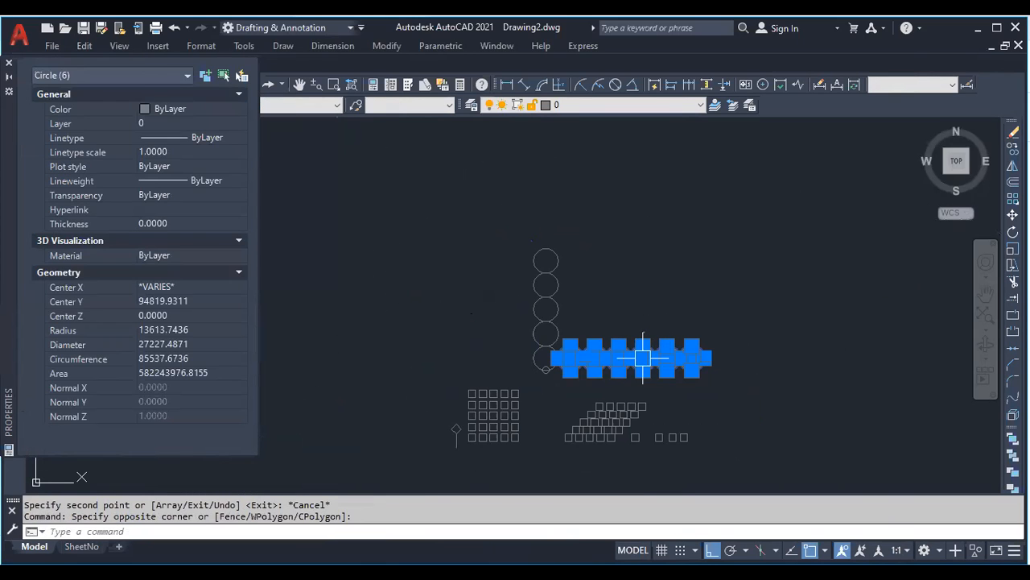
pyautogui.press('Delete')
pyautogui.scroll(2, 572, 332)
pyautogui.click(565, 330)
pyautogui.click(473, 210)
pyautogui.press('Delete')
# Create a polar array of the small circle around the large circle's centre, keeping the default six items
pyautogui.scroll(3, 521, 372)
pyautogui.scroll(2, 490, 357)
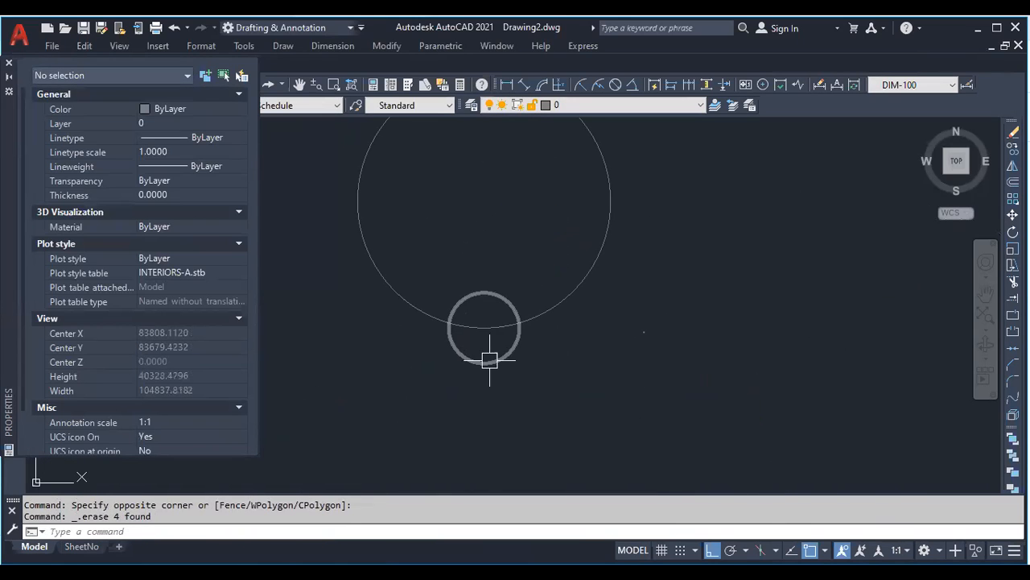
pyautogui.click(199, 531)
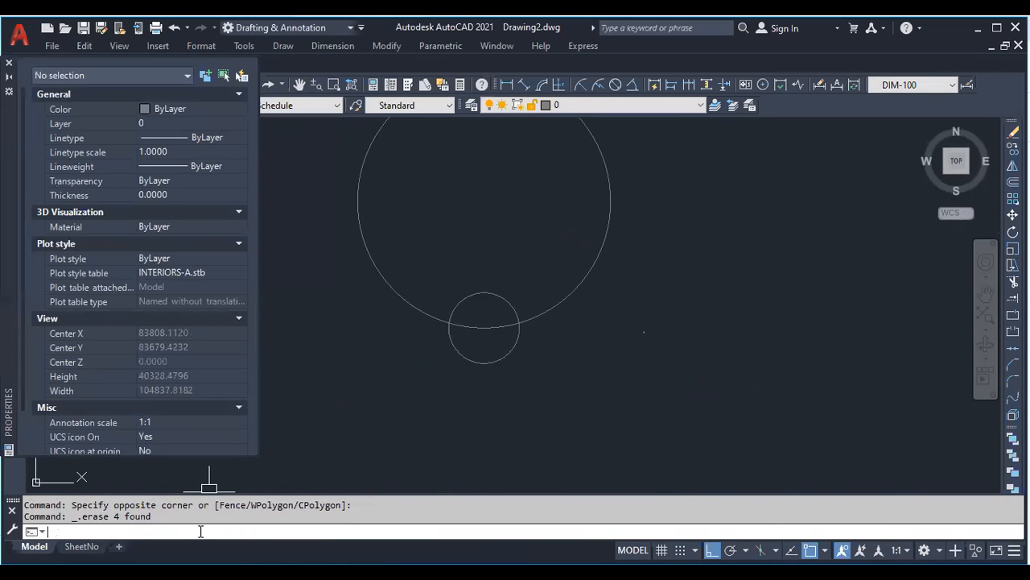
pyautogui.write('ara')
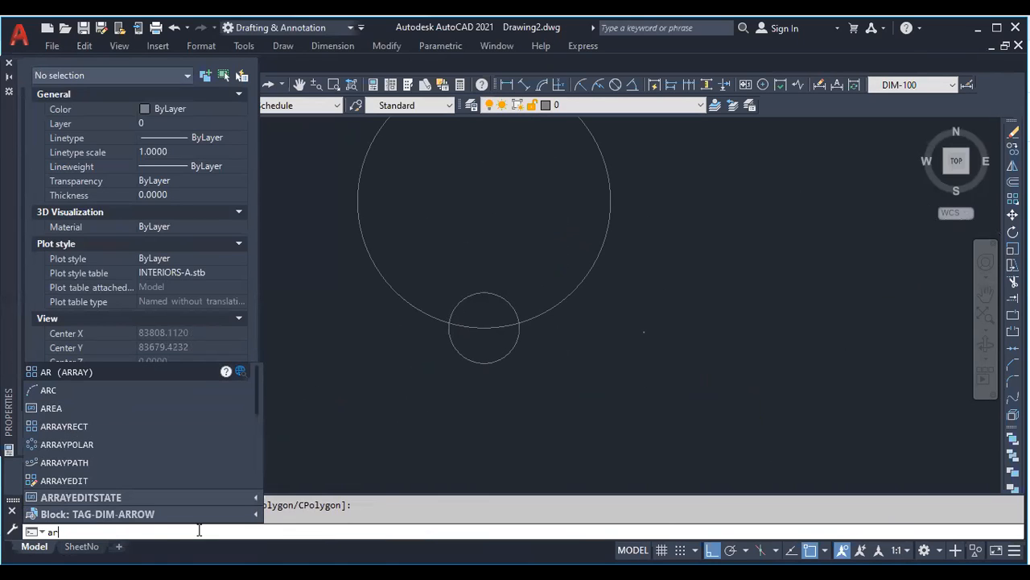
pyautogui.press('Return')
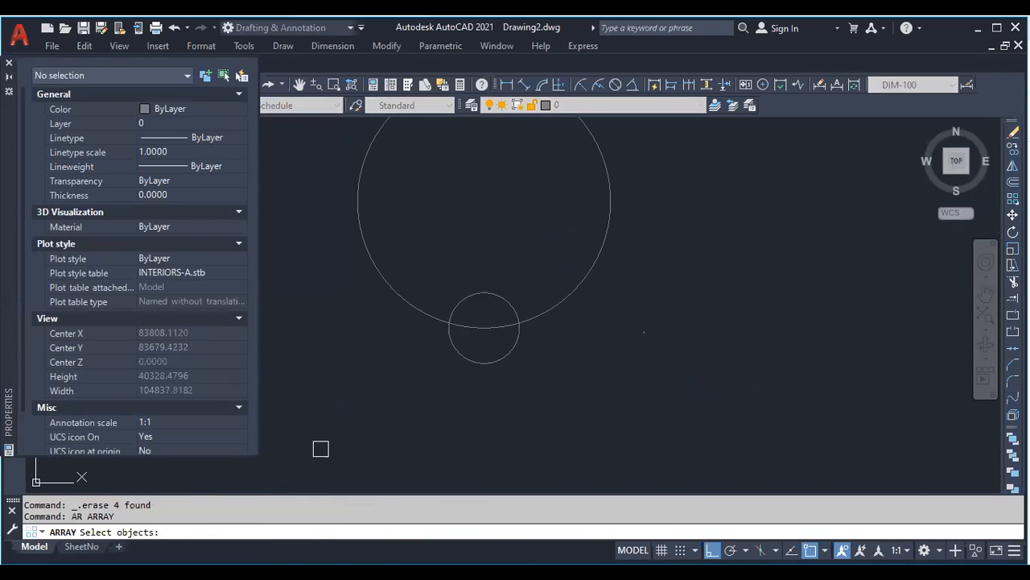
pyautogui.click(477, 363)
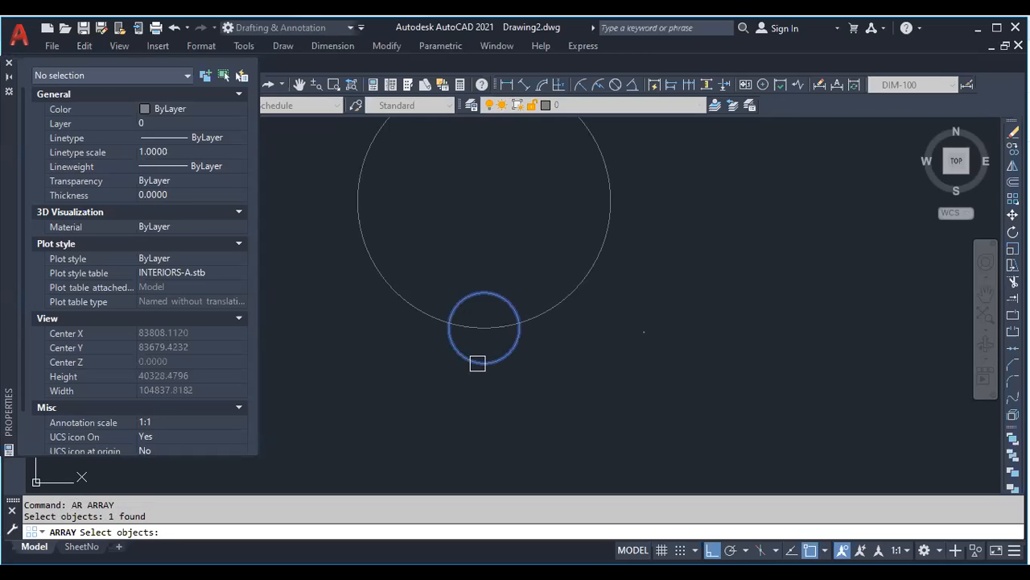
pyautogui.press('Return')
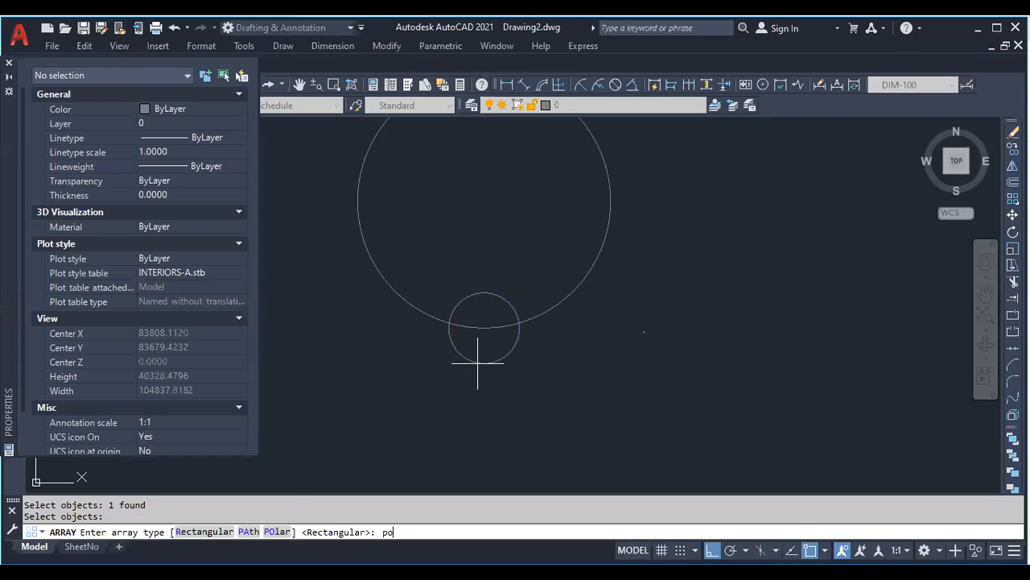
pyautogui.press('Return')
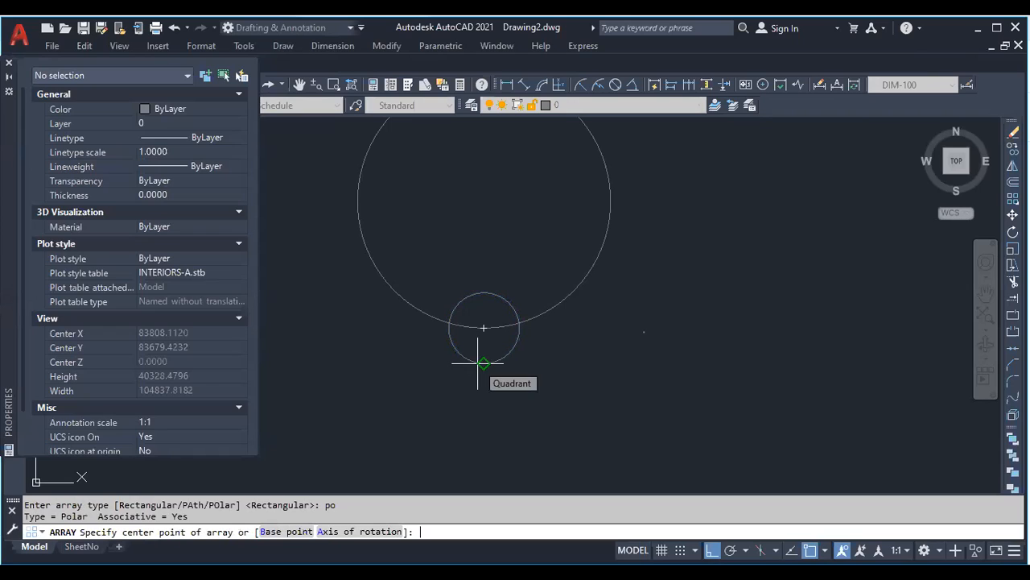
pyautogui.scroll(-2, 475, 350)
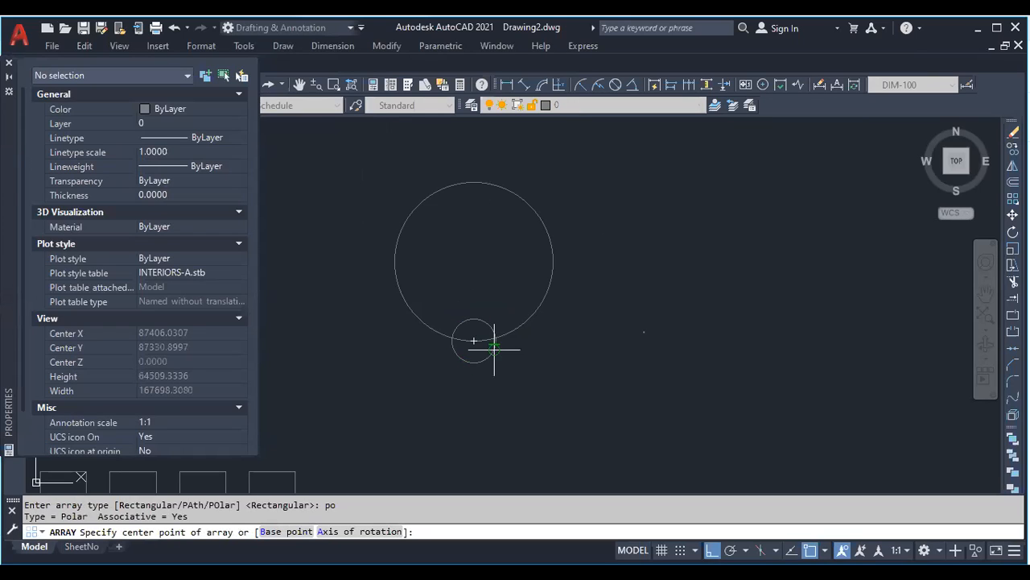
pyautogui.scroll(2, 489, 341)
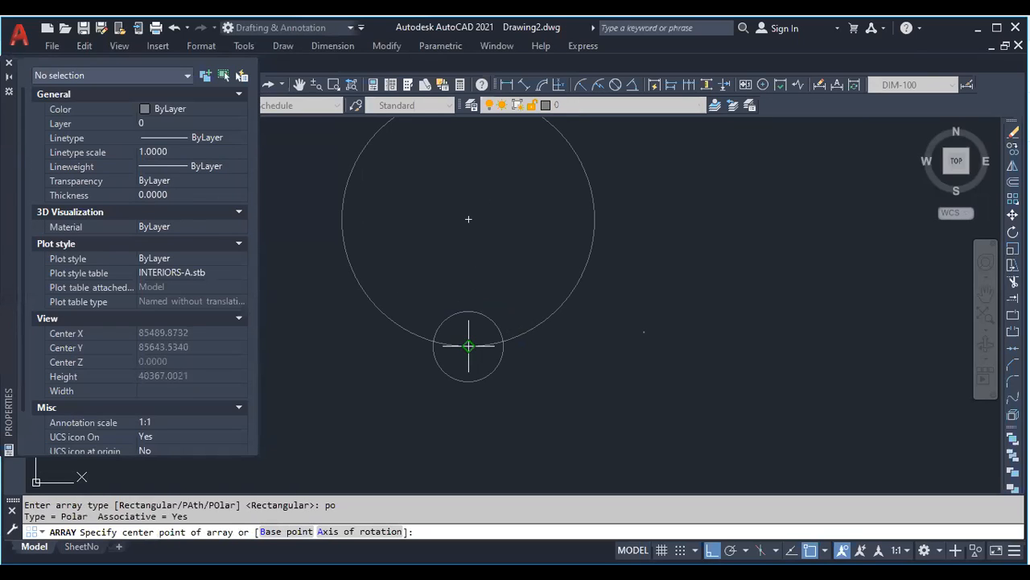
pyautogui.click(469, 218)
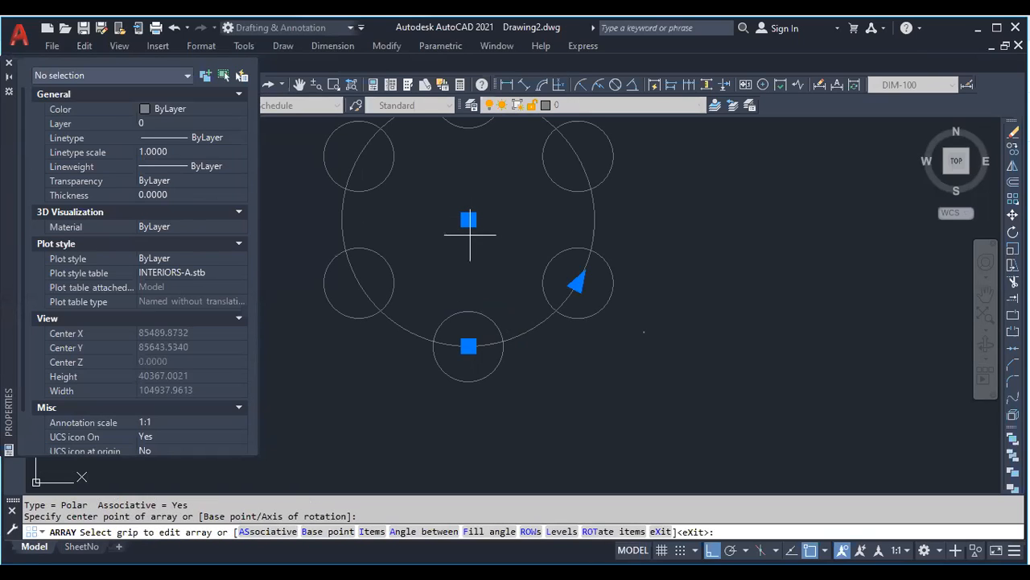
pyautogui.scroll(-2, 471, 348)
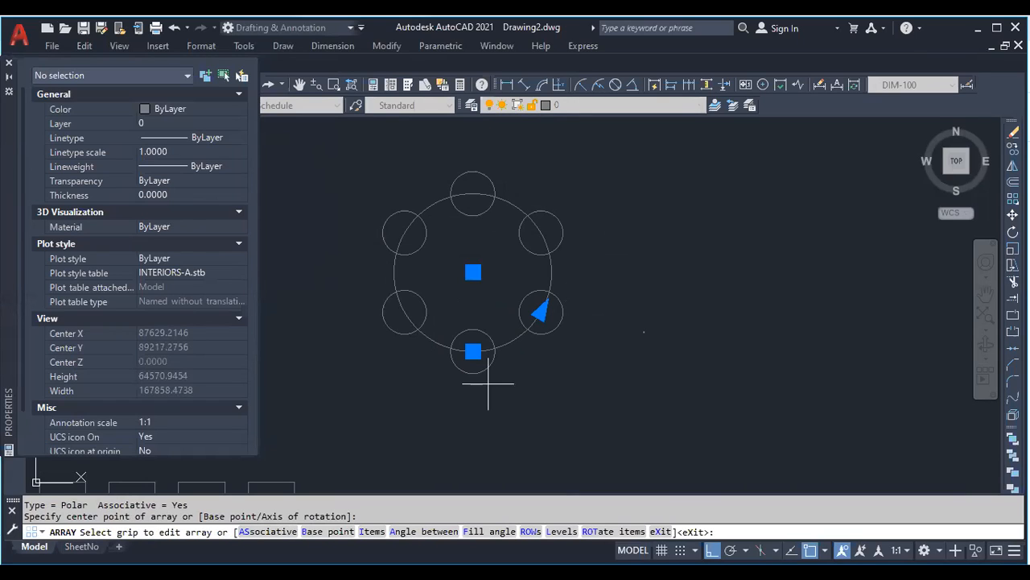
pyautogui.scroll(-2, 376, 211)
pyautogui.press('Escape')
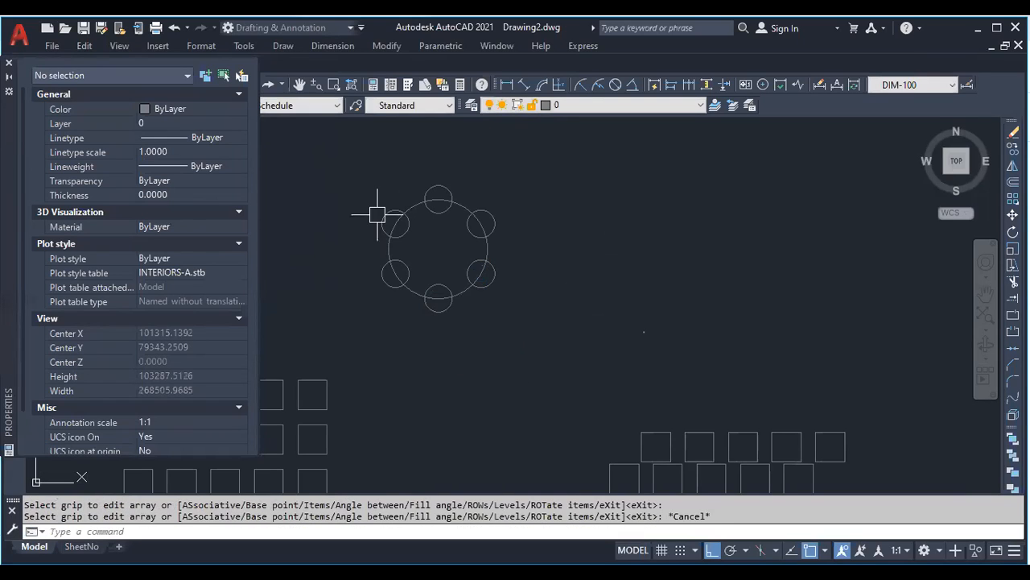
# Set the polar array's item count to 9 and its angle between items to 30 degrees
pyautogui.click(377, 214)
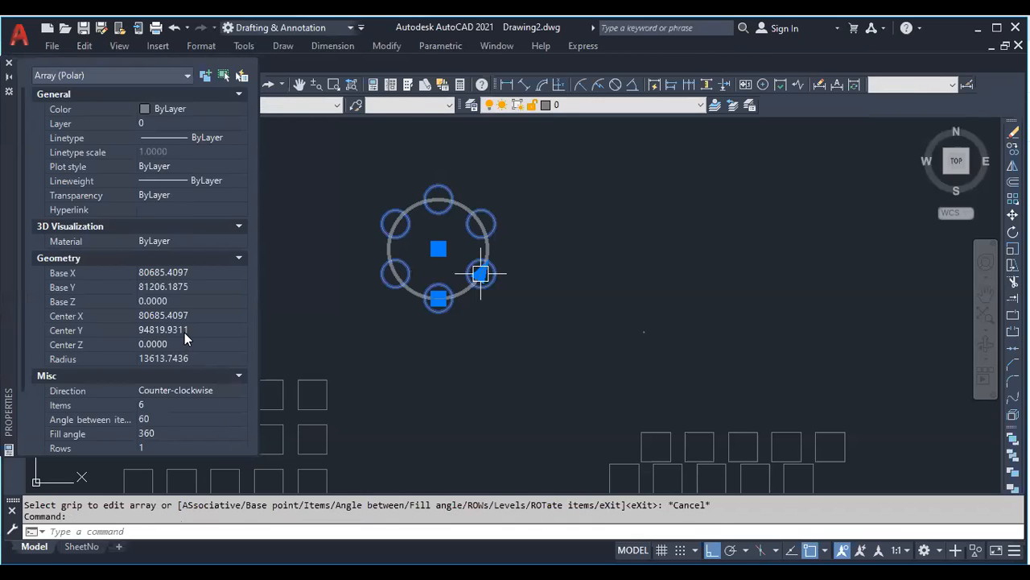
pyautogui.scroll(-3, 181, 346)
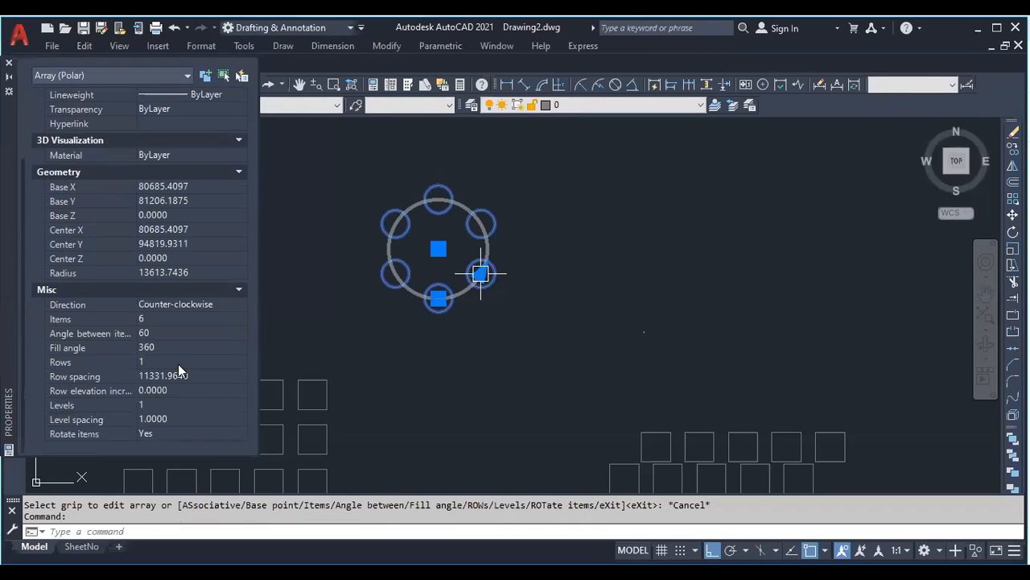
pyautogui.click(160, 319)
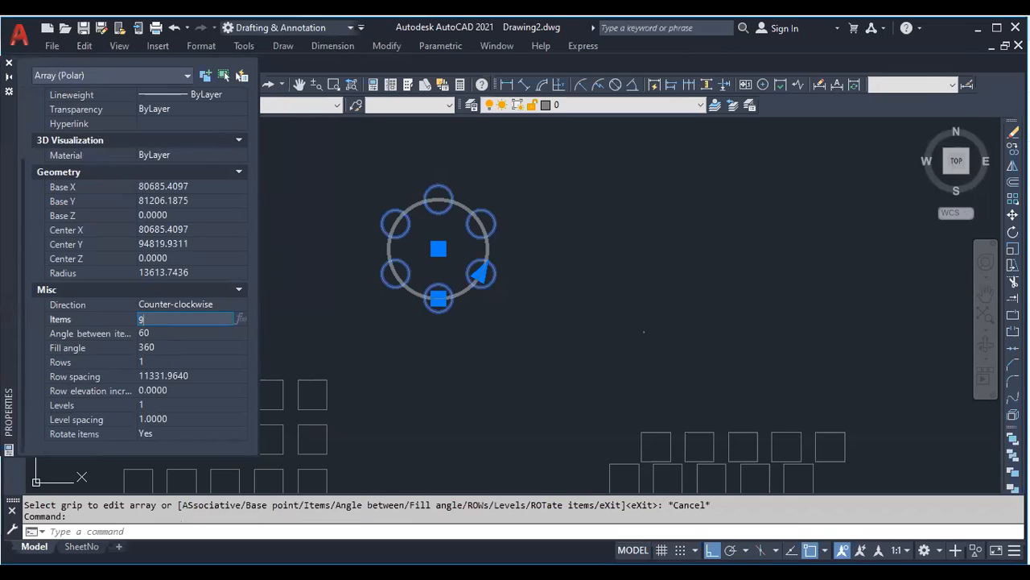
pyautogui.press('Tab')
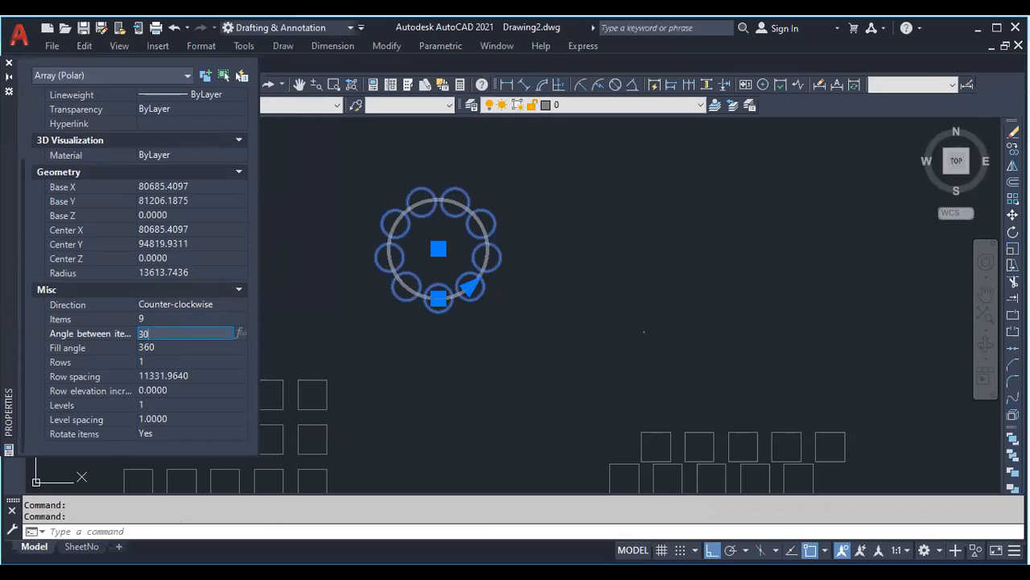
pyautogui.press('Tab')
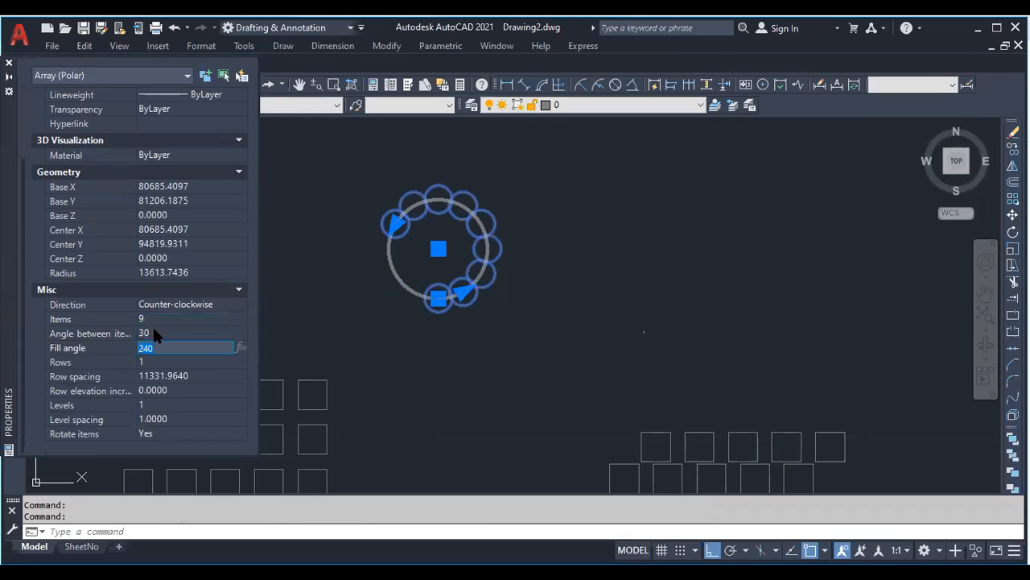
# Change the polar array's angle between items to 40 degrees and clear the selection
pyautogui.click(159, 333)
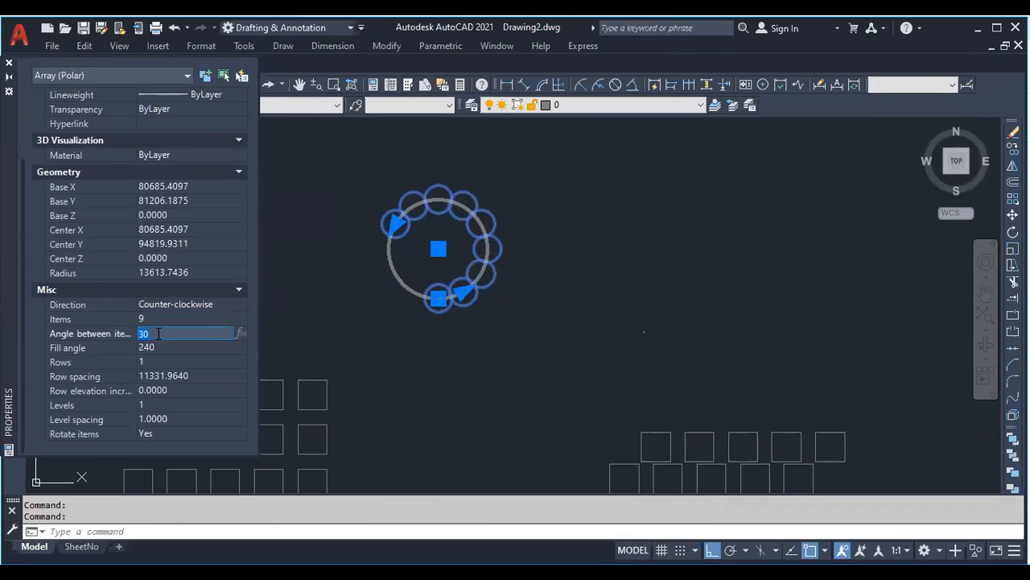
pyautogui.write('40')
pyautogui.press('Tab')
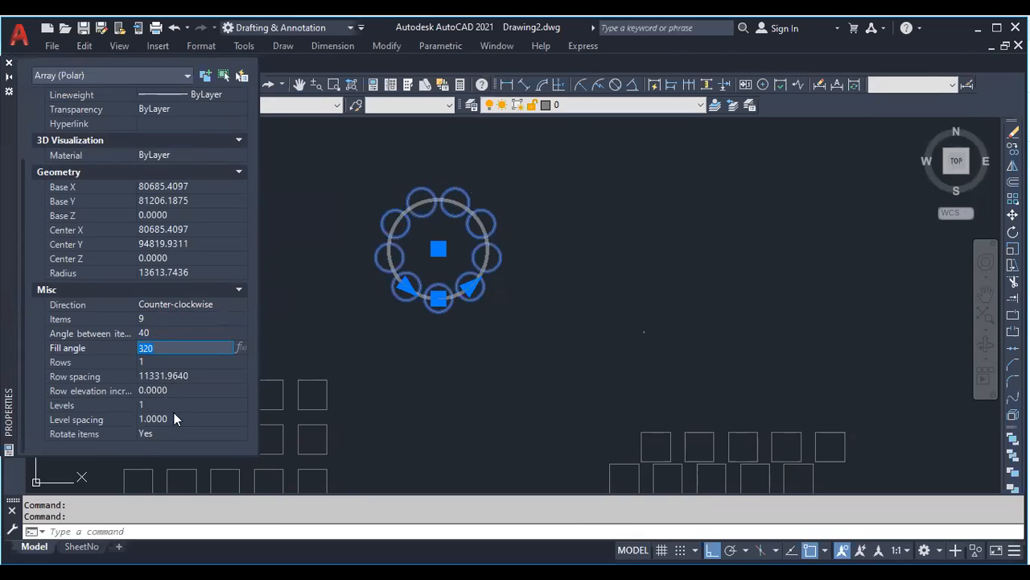
pyautogui.scroll(4, 427, 203)
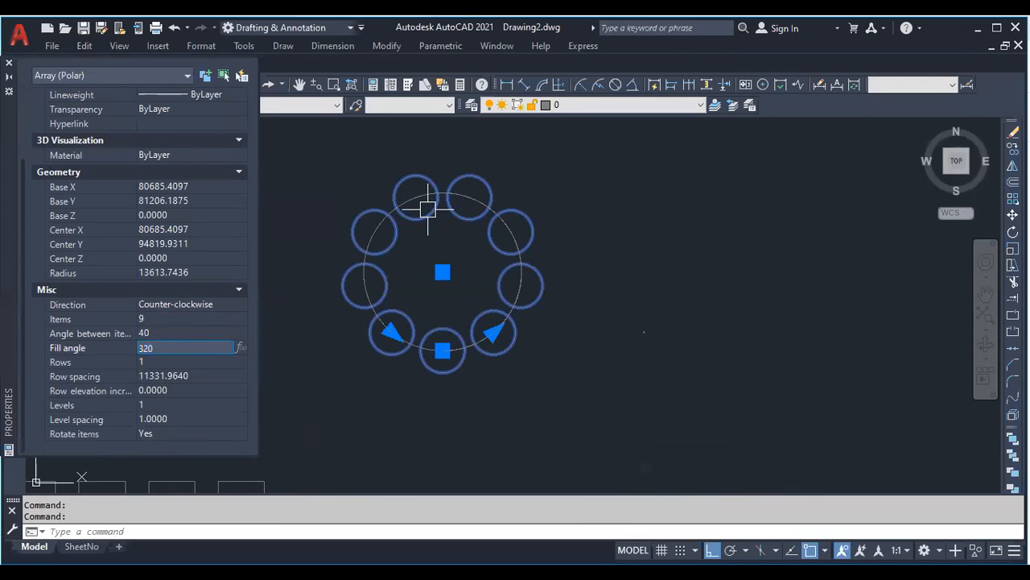
pyautogui.press('Escape')
pyautogui.scroll(-2, 499, 198)
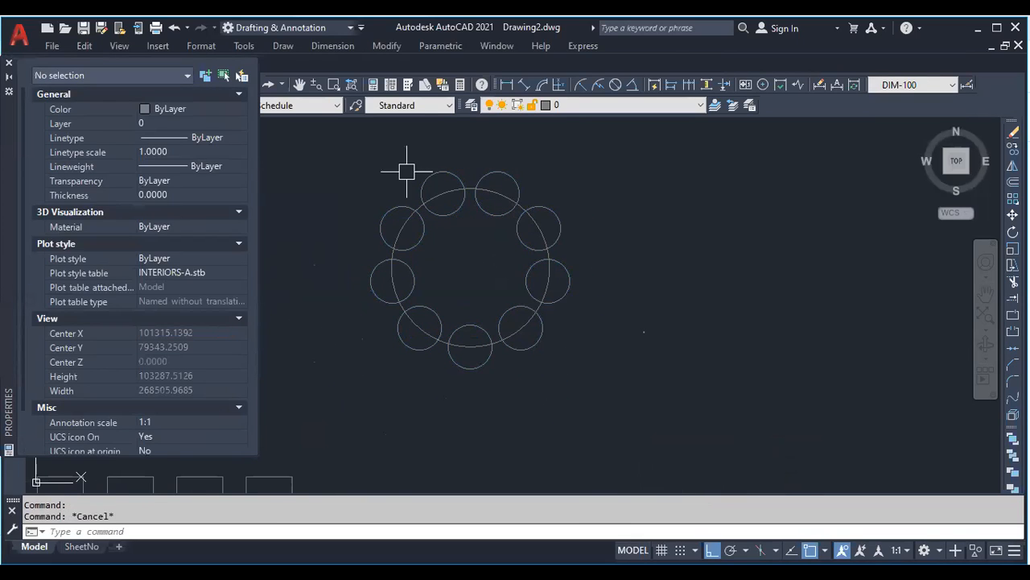
pyautogui.click(351, 138)
pyautogui.click(636, 402)
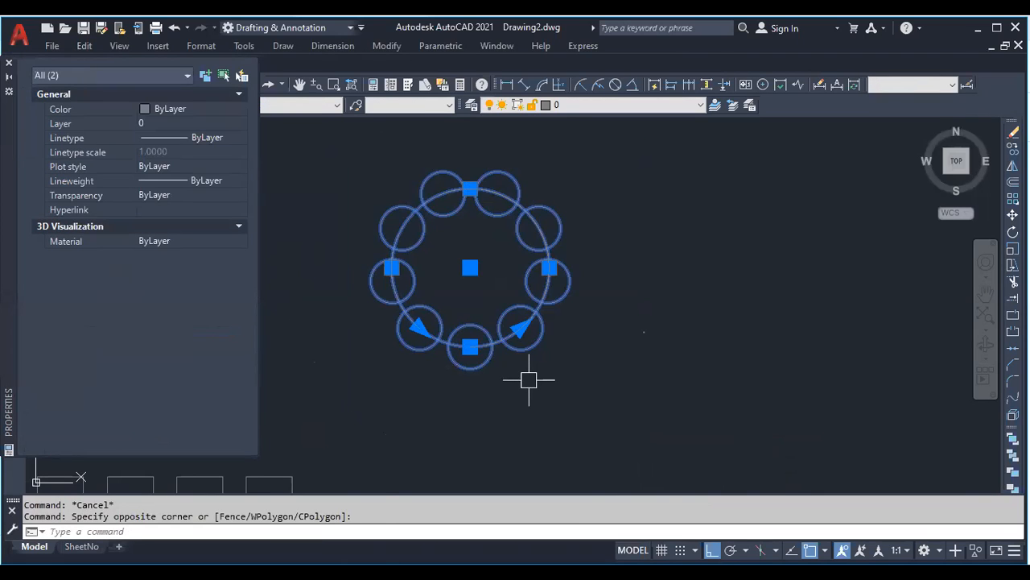
pyautogui.scroll(-2, 545, 267)
pyautogui.scroll(2, 589, 247)
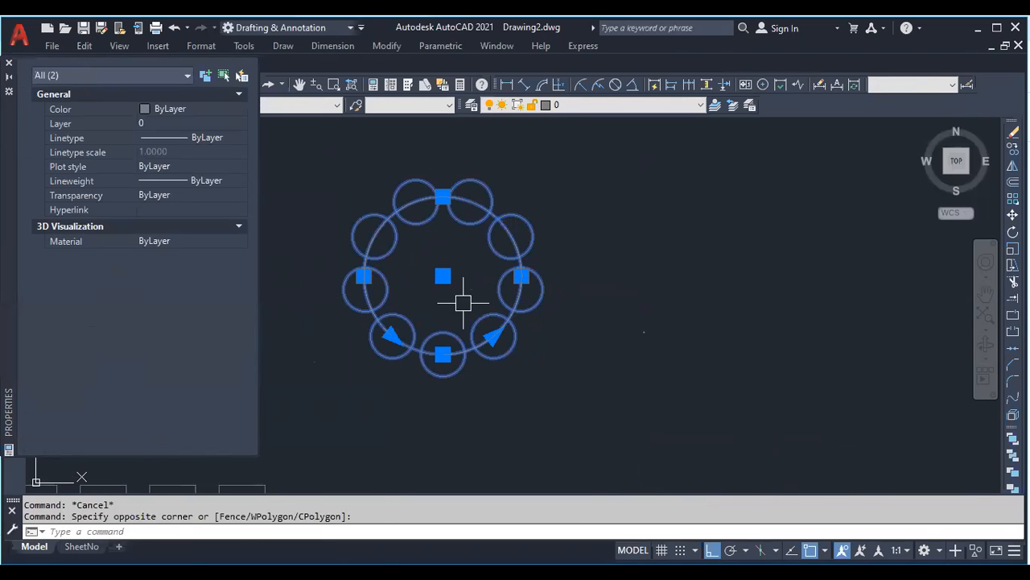
pyautogui.scroll(-2, 463, 302)
pyautogui.press('Escape')
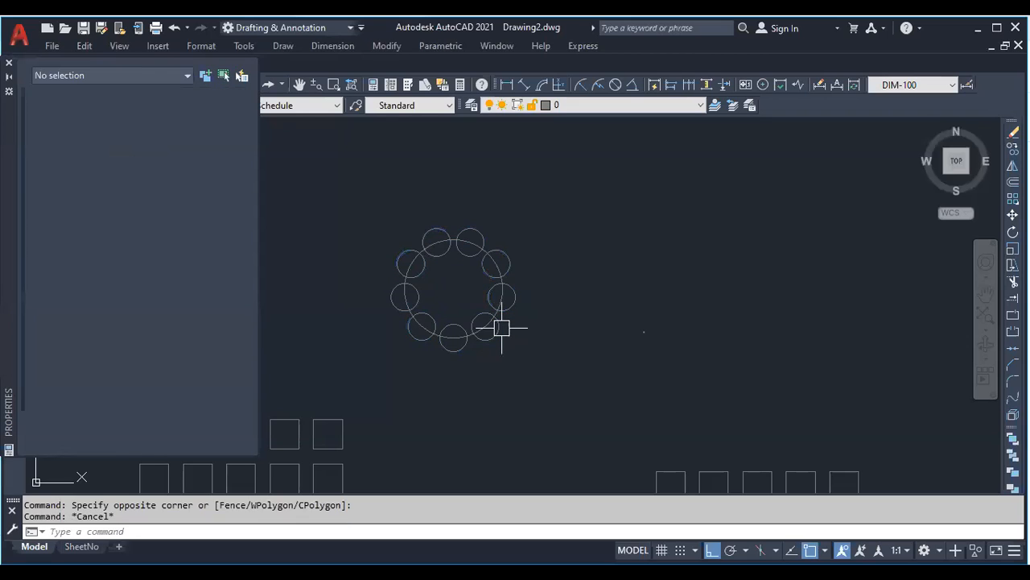
pyautogui.click(557, 375)
pyautogui.click(358, 212)
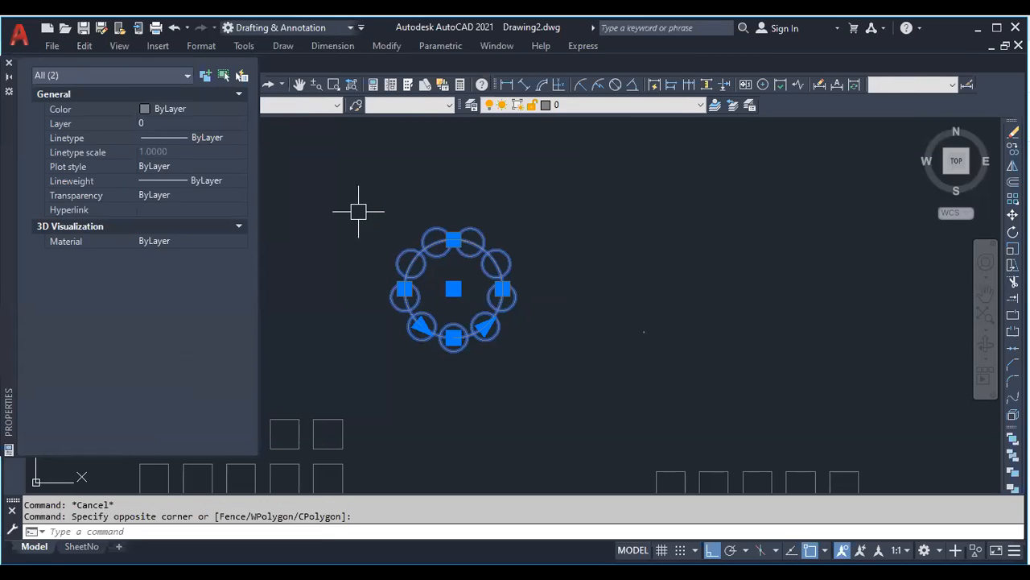
pyautogui.scroll(-2, 499, 290)
pyautogui.scroll(1, 516, 316)
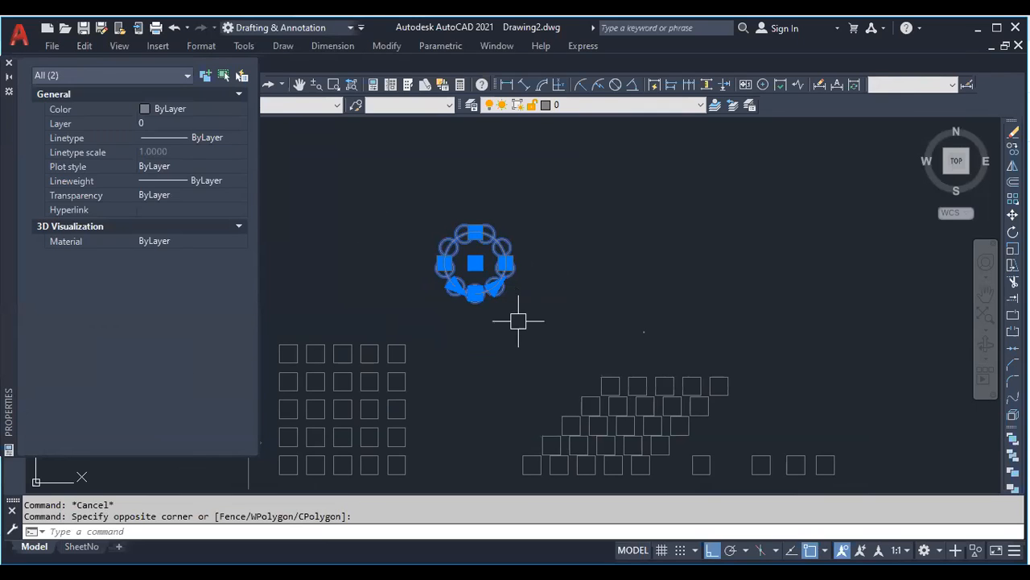
pyautogui.scroll(-1, 523, 314)
pyautogui.scroll(7, 533, 301)
pyautogui.press('Escape')
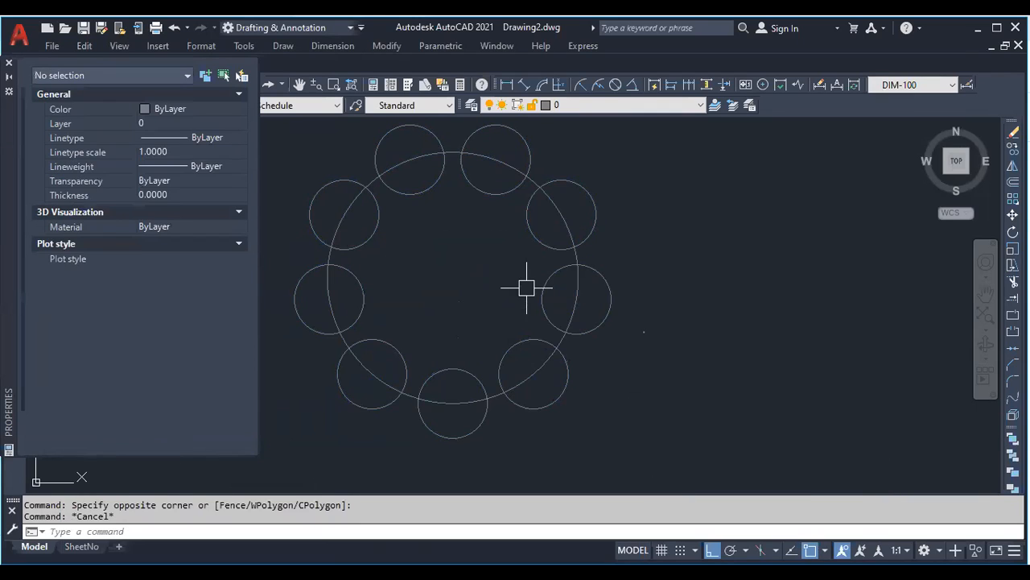
# Set the polar array's item count to 6 and clear the selection
pyautogui.click(596, 322)
pyautogui.scroll(-4, 475, 282)
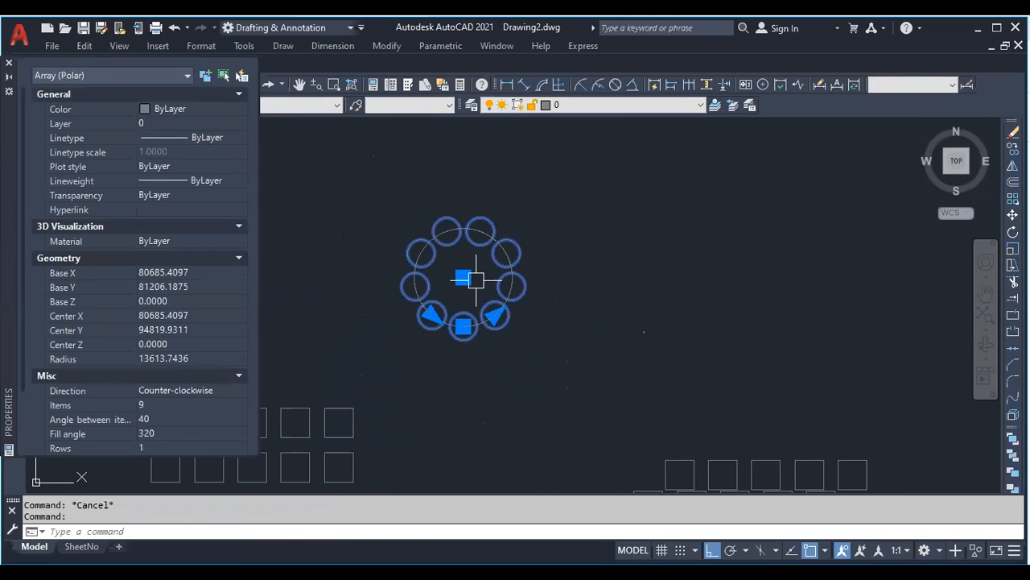
pyautogui.click(151, 404)
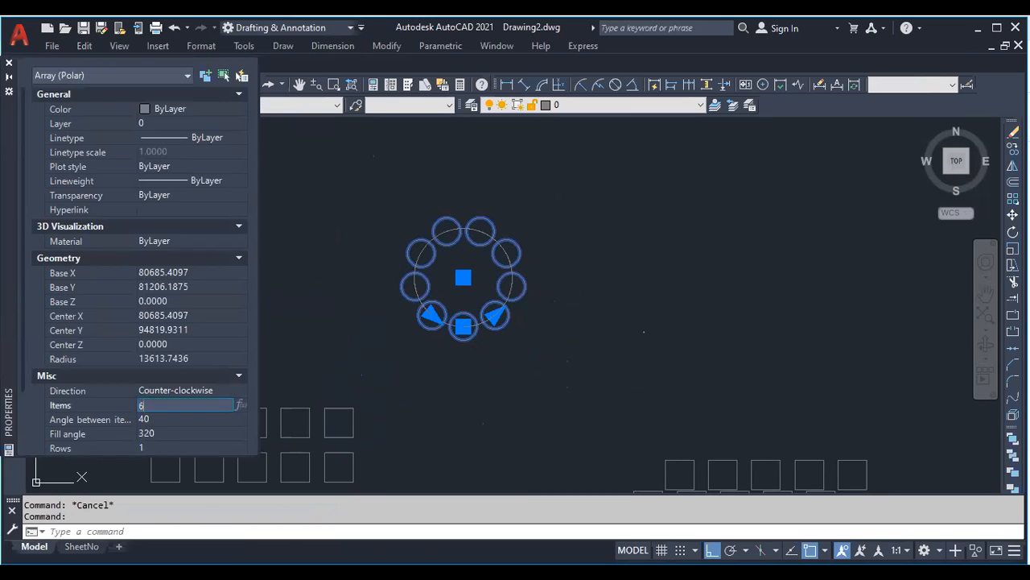
pyautogui.press('Return')
pyautogui.press('Escape')
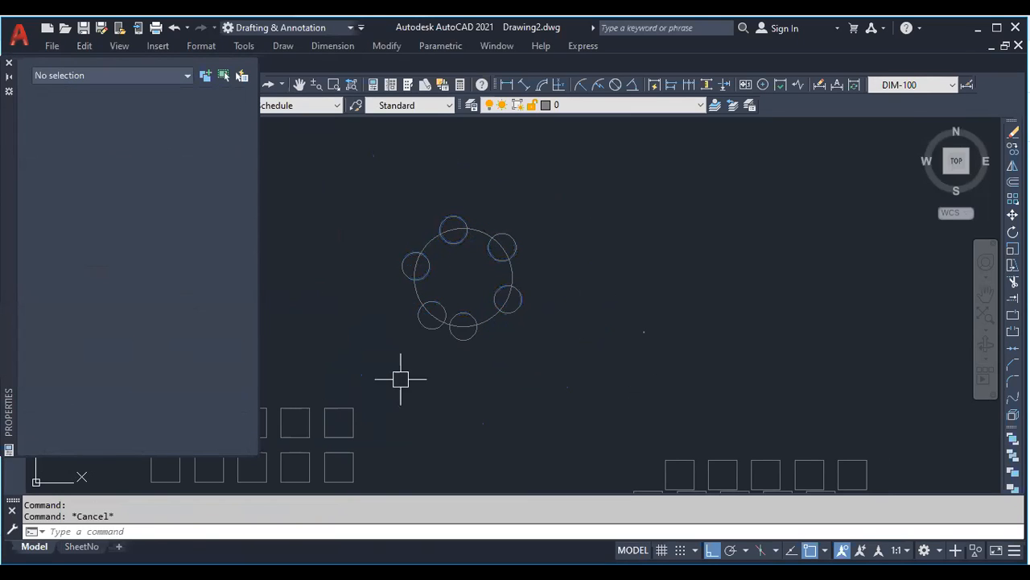
pyautogui.click(465, 340)
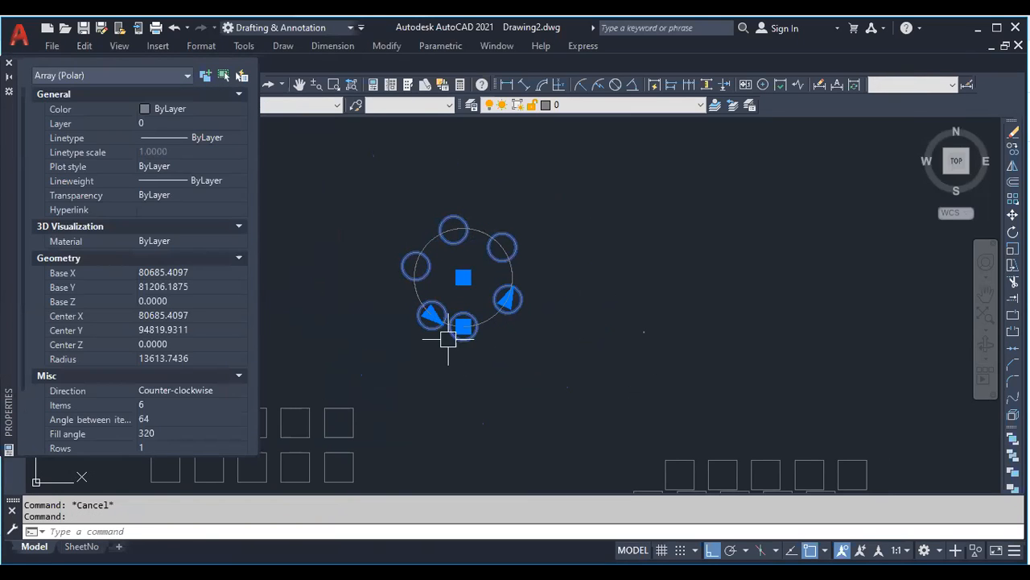
pyautogui.scroll(3, 438, 330)
pyautogui.moveTo(433, 314)
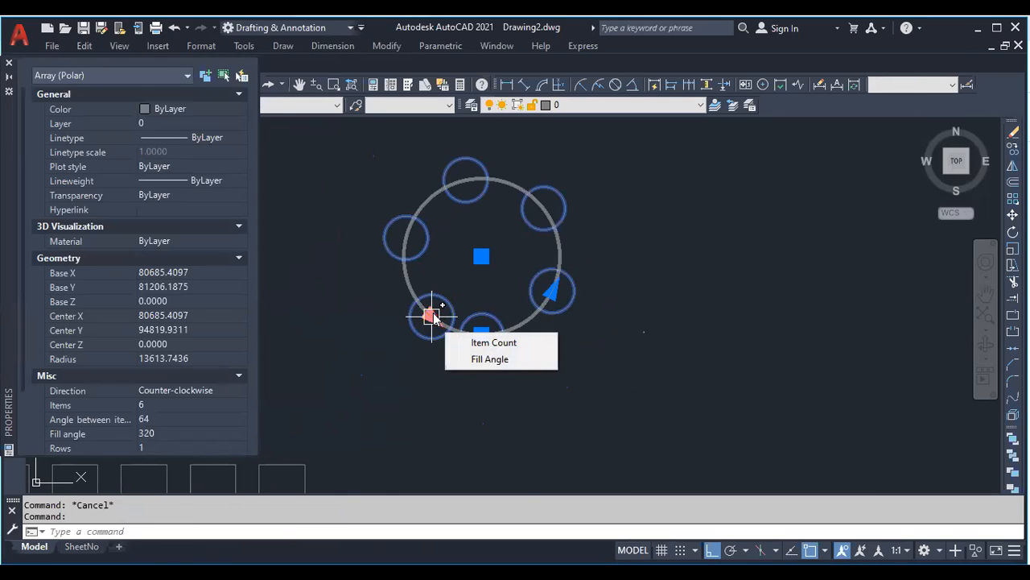
pyautogui.click(432, 314)
pyautogui.press('Escape')
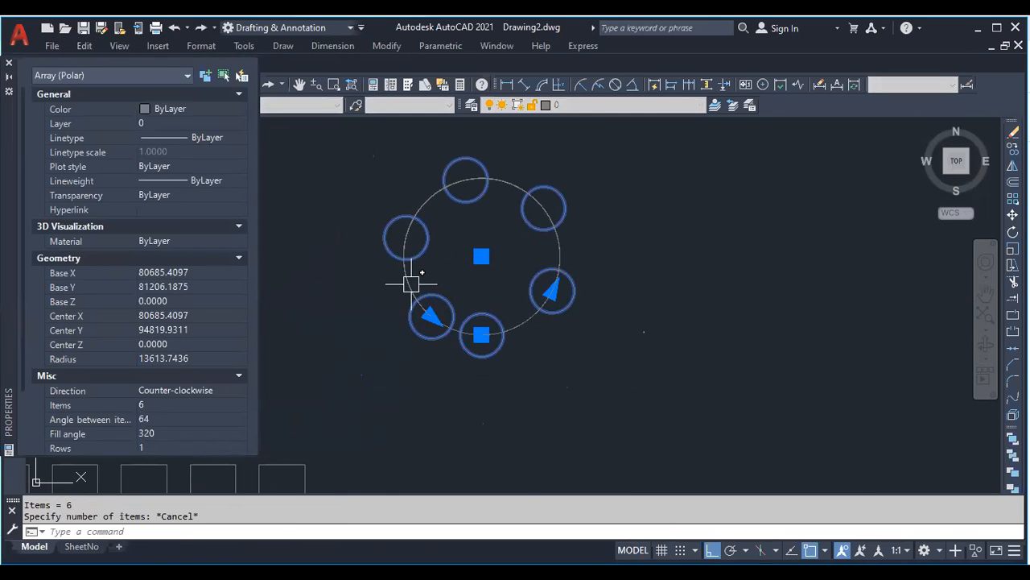
pyautogui.scroll(-3, 473, 274)
pyautogui.press('Escape')
pyautogui.press('Escape')
# Draw a winding spline starting at the large circle's centre, dipping below it and rising to an end point at the upper right
pyautogui.write('s')
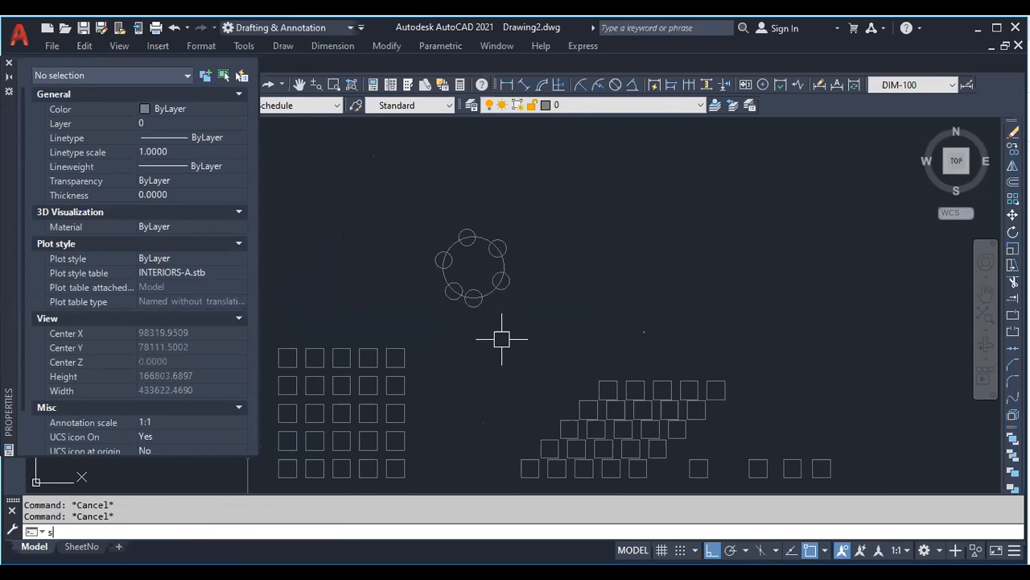
pyautogui.press('BackSpace')
pyautogui.write('spline')
pyautogui.press('Return')
pyautogui.click(473, 268)
pyautogui.click(555, 301)
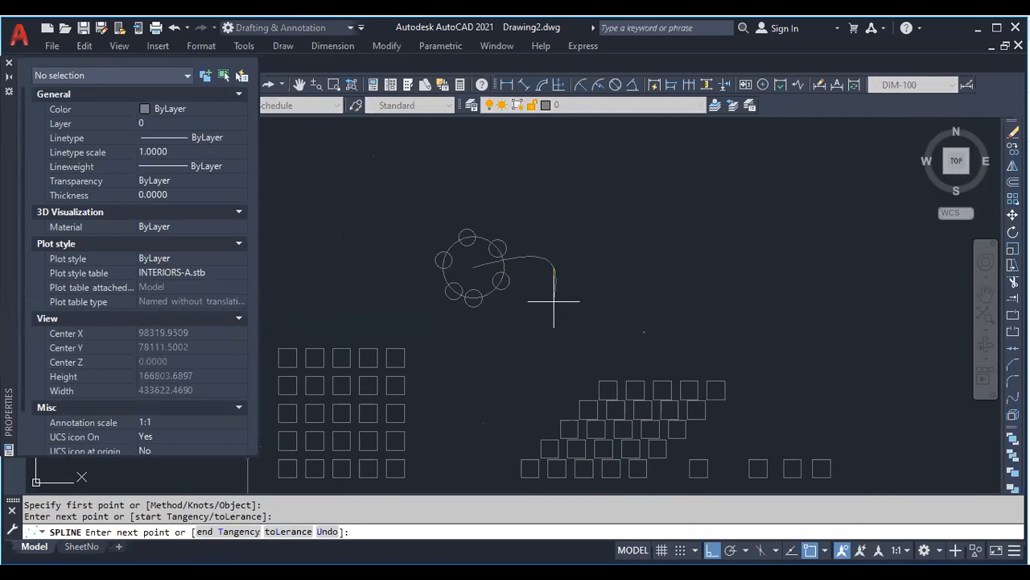
pyautogui.click(580, 338)
pyautogui.click(746, 266)
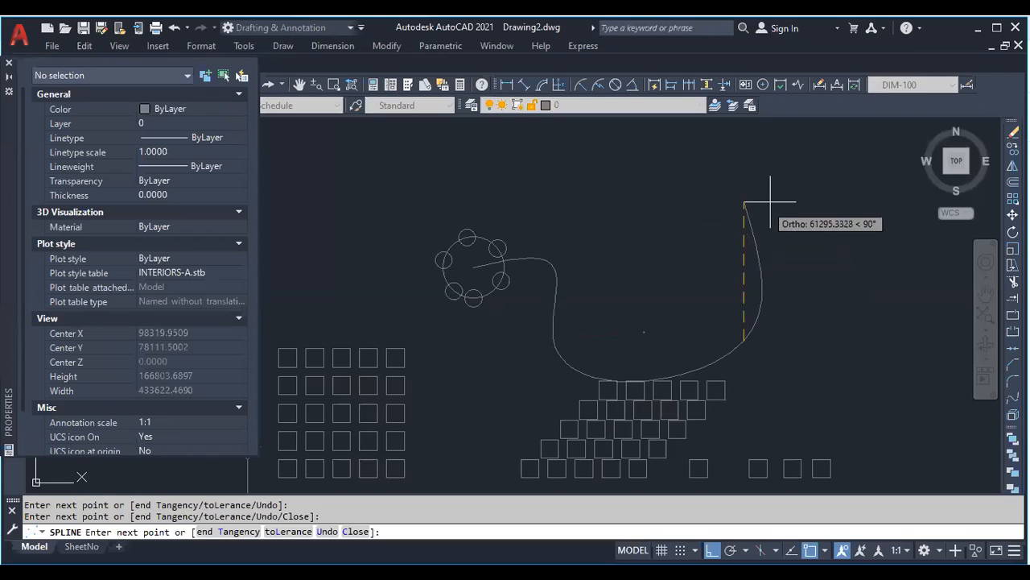
pyautogui.click(801, 191)
pyautogui.click(825, 211)
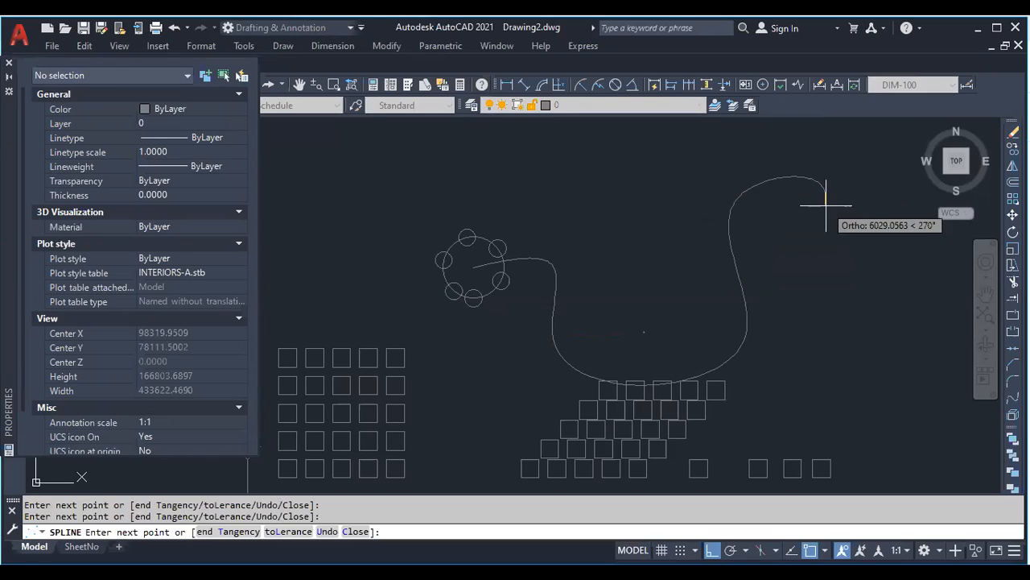
pyautogui.press('Return')
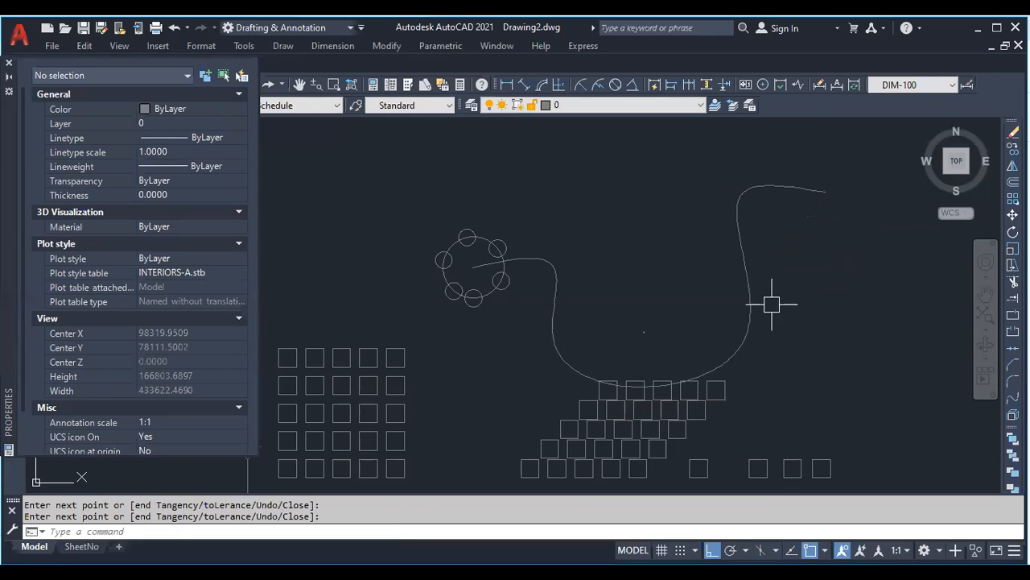
# Erase the slanted array of squares and the row of loose squares beneath the spline
pyautogui.scroll(-2, 463, 281)
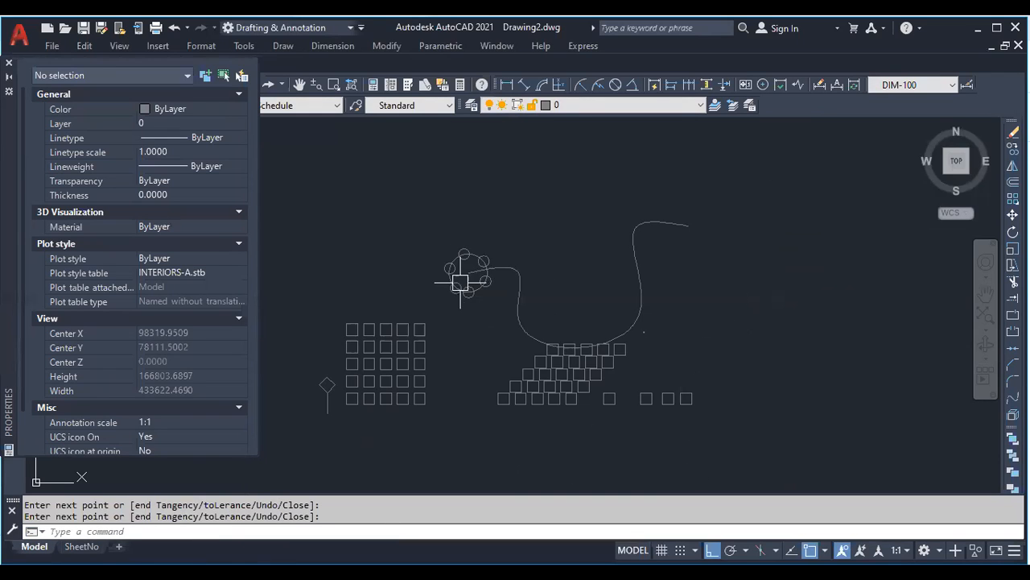
pyautogui.click(536, 391)
pyautogui.press('Delete')
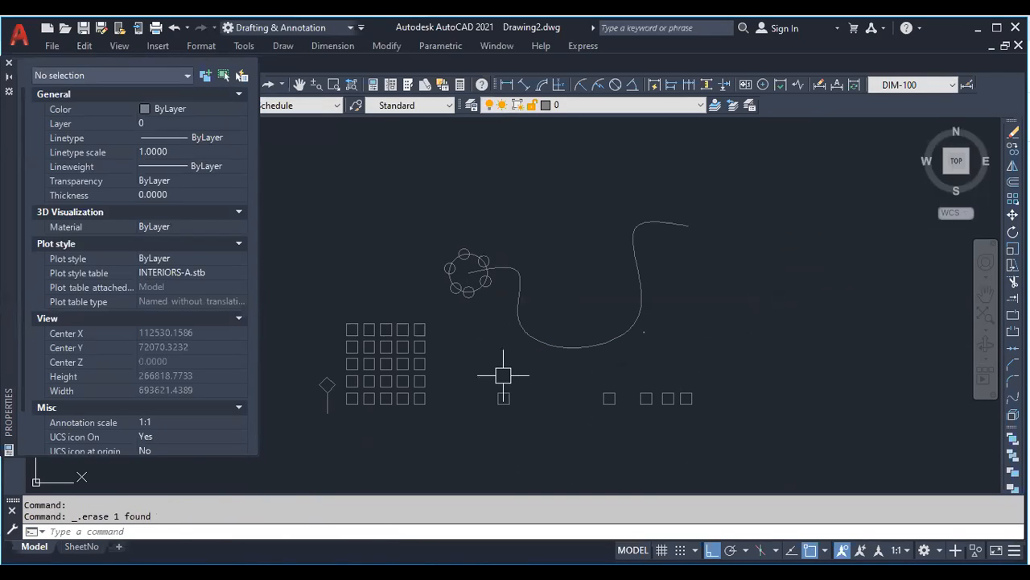
pyautogui.click(478, 368)
pyautogui.press('Delete')
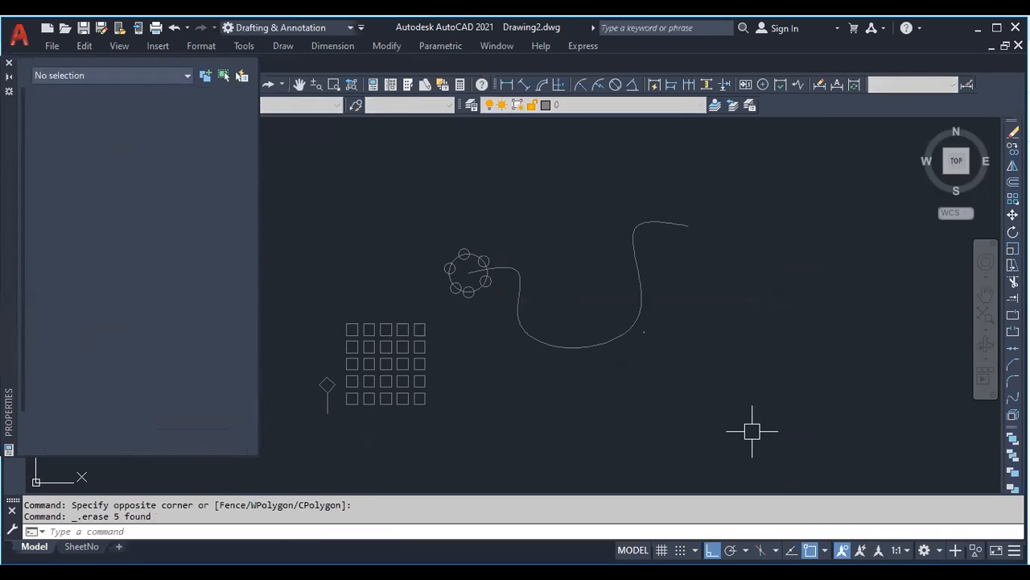
# Create a path array of the large circle and its ring of small circles along the spline, keeping the default spacing
pyautogui.scroll(3, 447, 263)
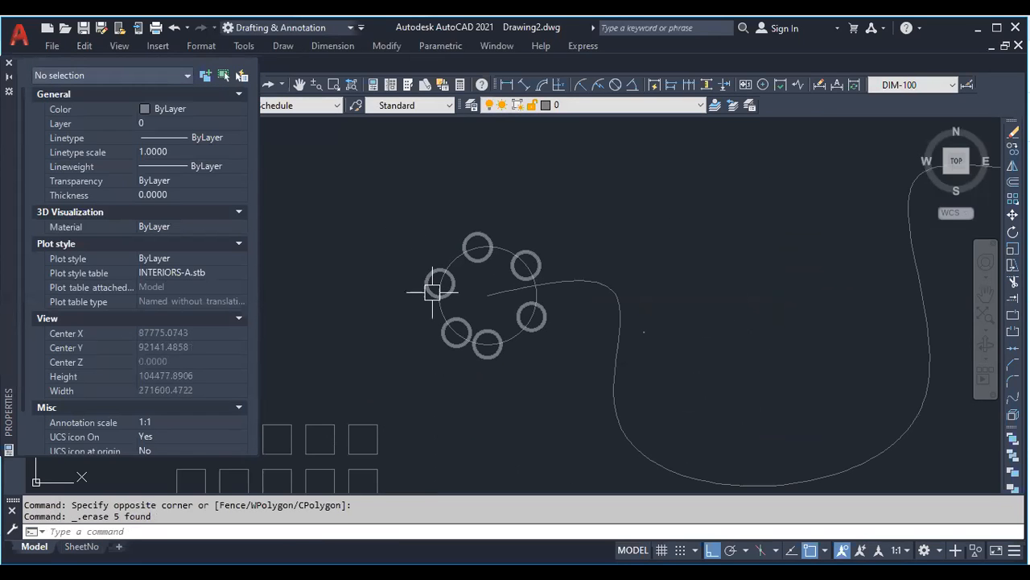
pyautogui.write('ar')
pyautogui.press('Return')
pyautogui.click(390, 209)
pyautogui.click(636, 389)
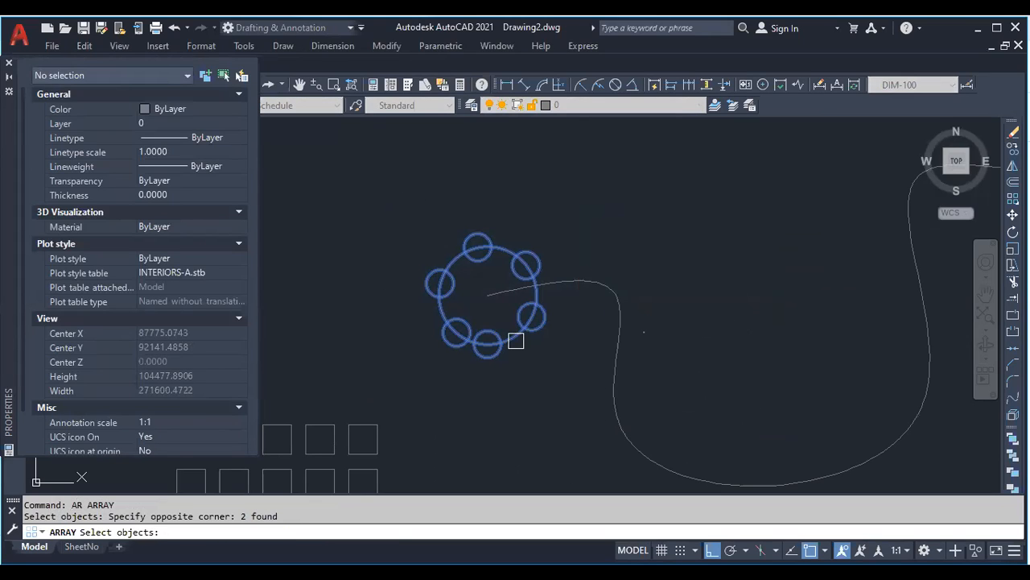
pyautogui.press('Return')
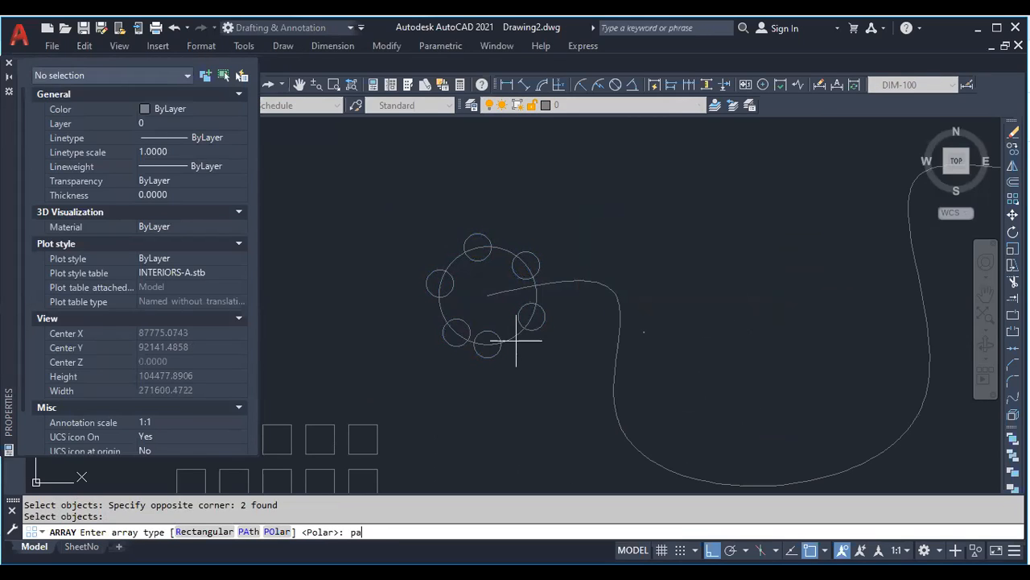
pyautogui.write('path')
pyautogui.press('Return')
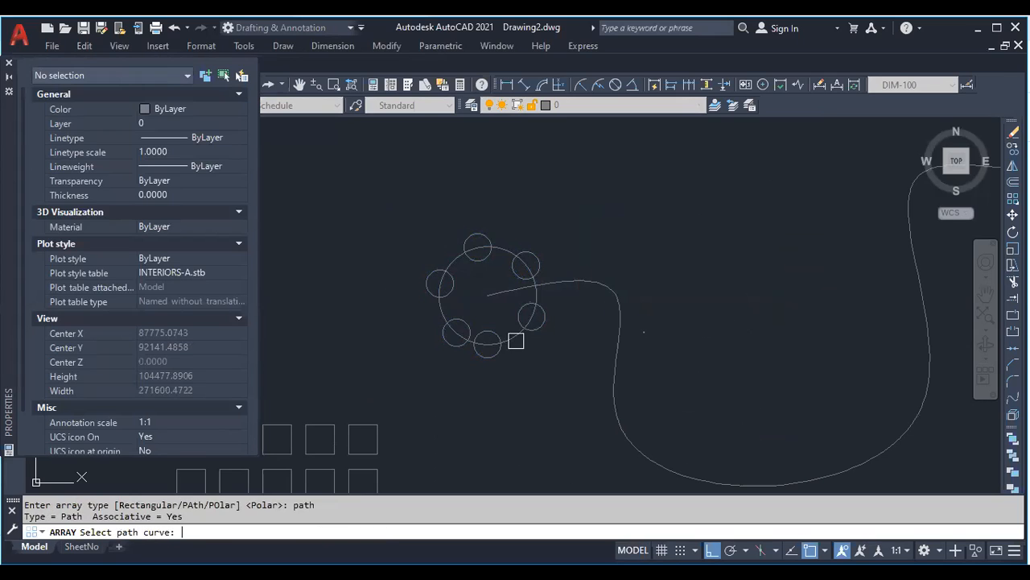
pyautogui.click(618, 330)
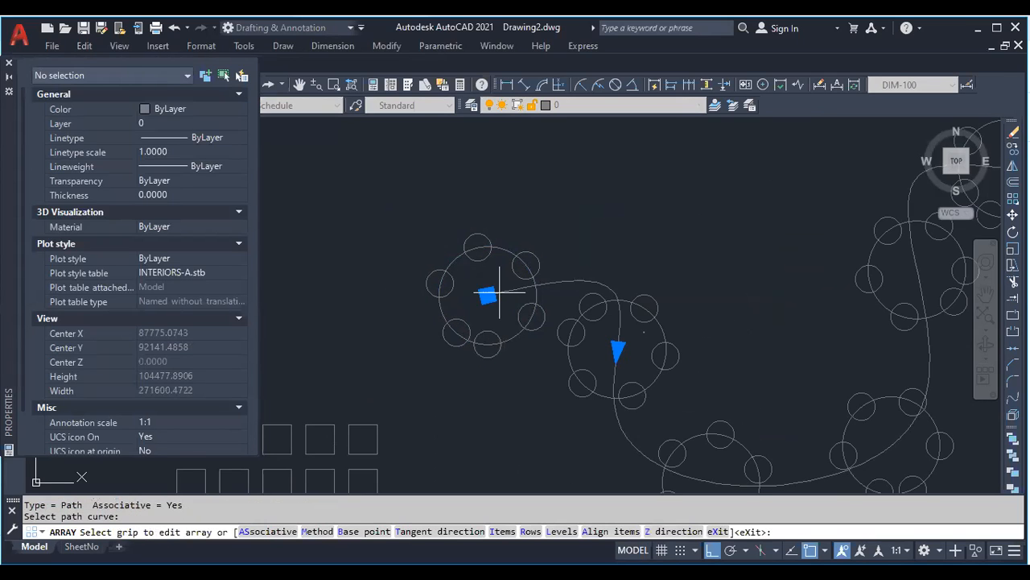
pyautogui.scroll(-4, 490, 288)
pyautogui.scroll(3, 620, 266)
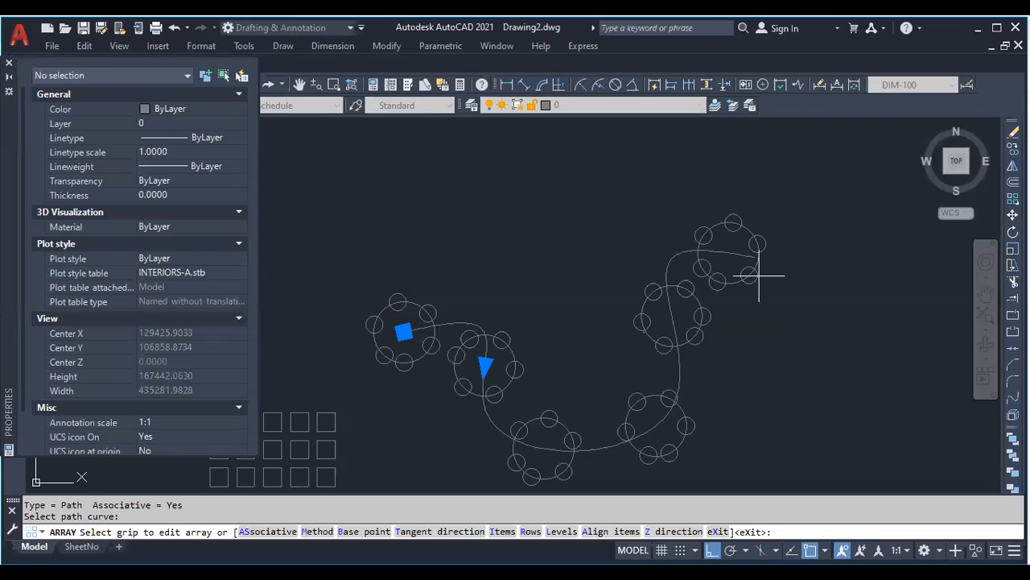
pyautogui.scroll(-2, 759, 276)
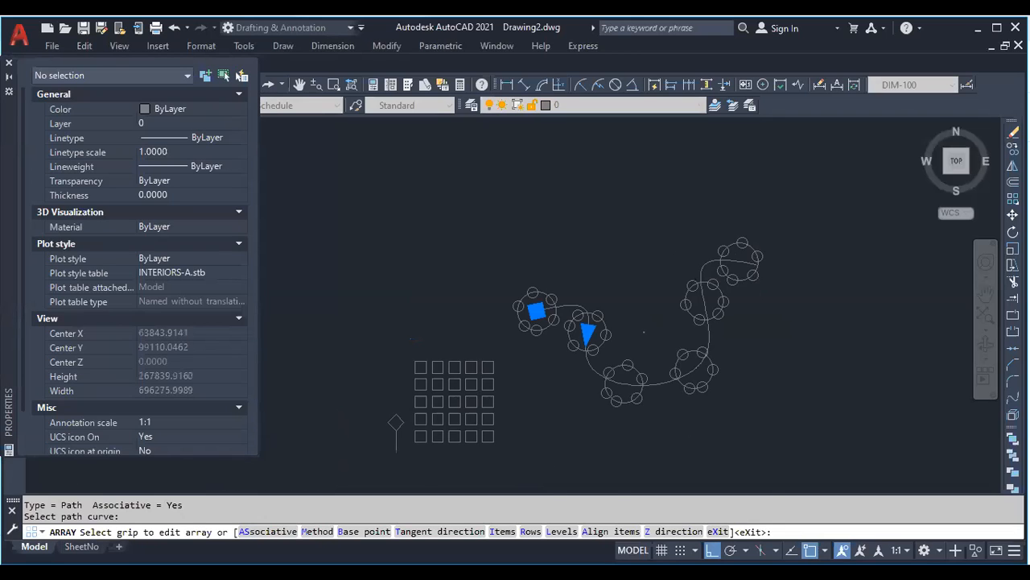
pyautogui.scroll(4, 758, 276)
pyautogui.press('Escape')
# Erase all the arrays, the spline and the remaining objects from the drawing, and close the Properties palette
pyautogui.scroll(-4, 700, 274)
pyautogui.scroll(-2, 574, 277)
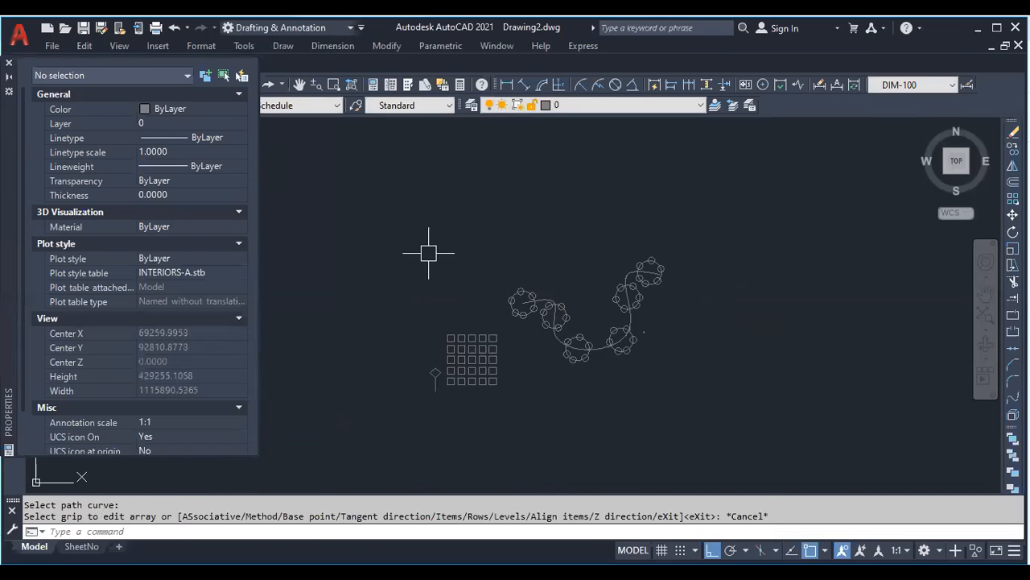
pyautogui.click(387, 232)
pyautogui.click(756, 465)
pyautogui.press('Delete')
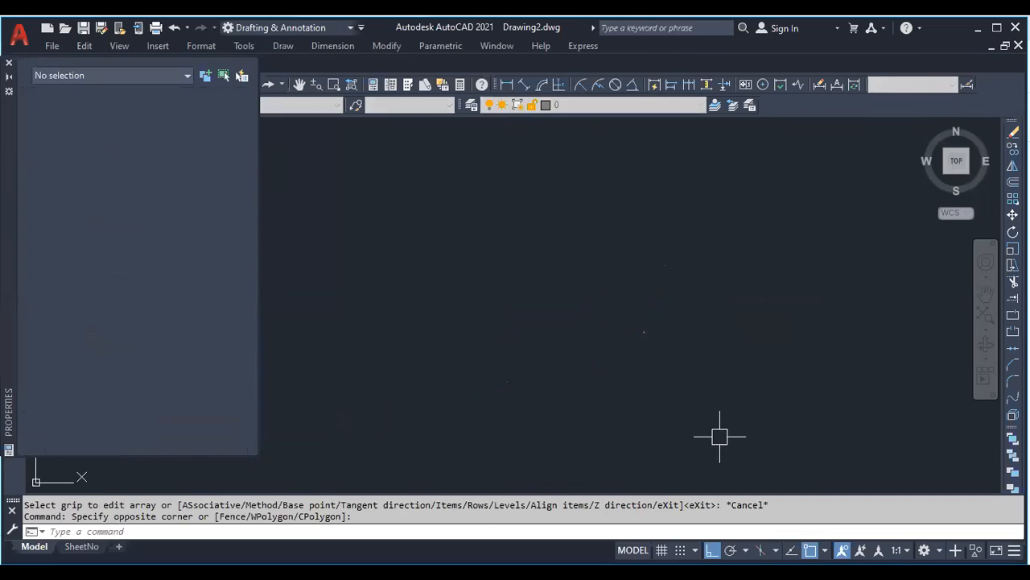
pyautogui.click(8, 62)
pyautogui.press('Escape')
pyautogui.press('Escape')
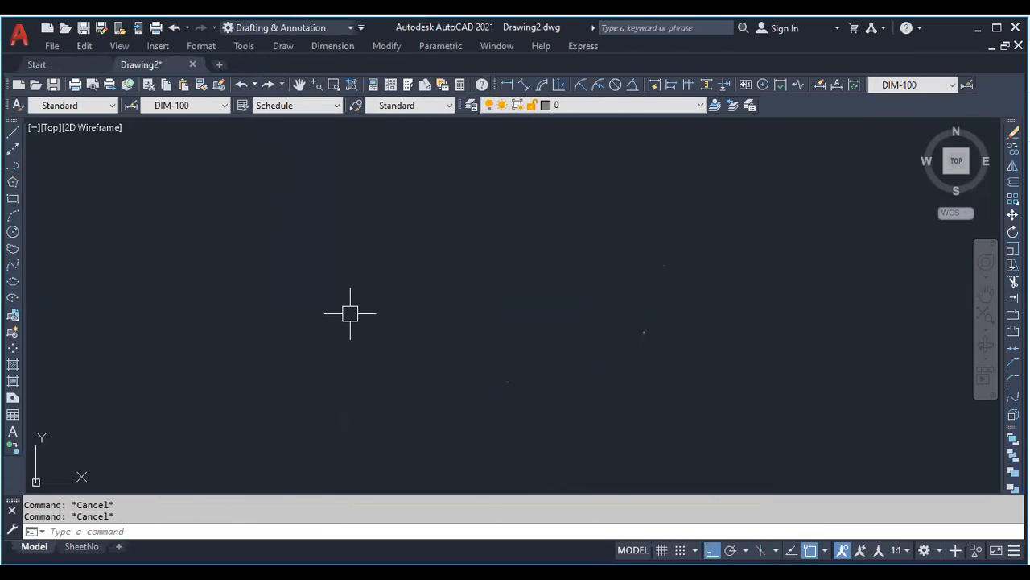
# Draw a horizontal polyline 1000 units long in the empty drawing area
pyautogui.write('pl')
pyautogui.press('Return')
pyautogui.click(312, 338)
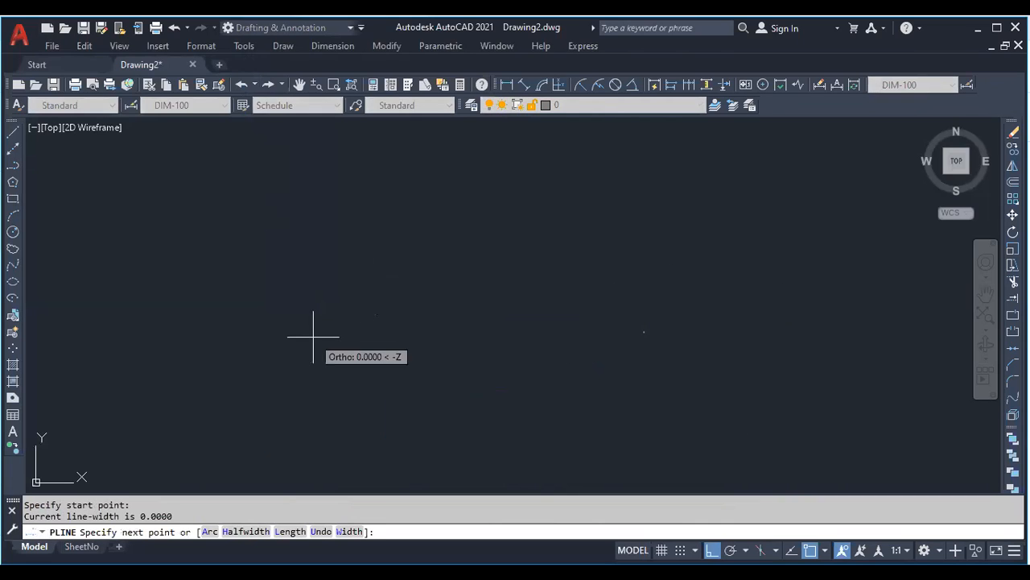
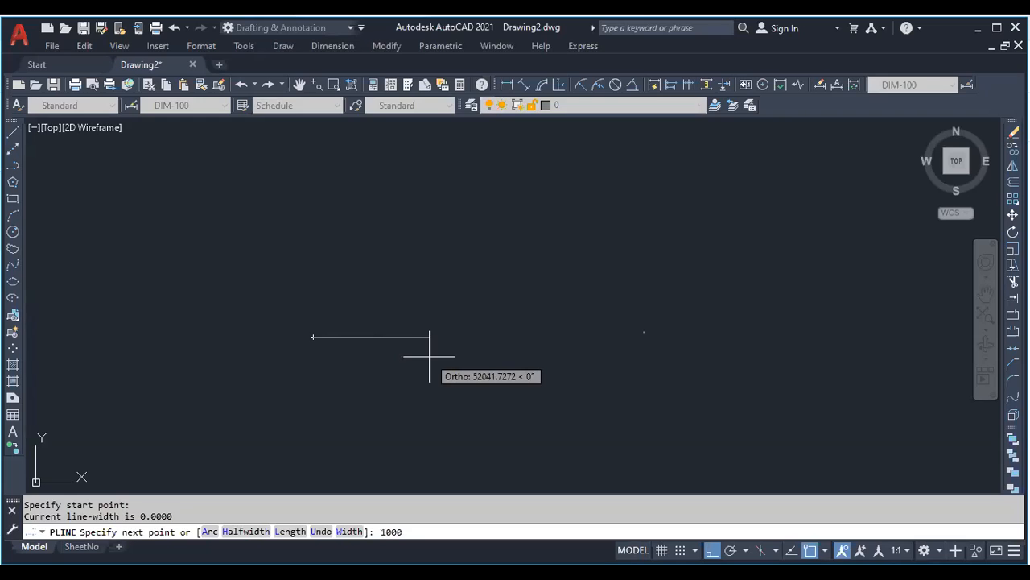
pyautogui.press('Return')
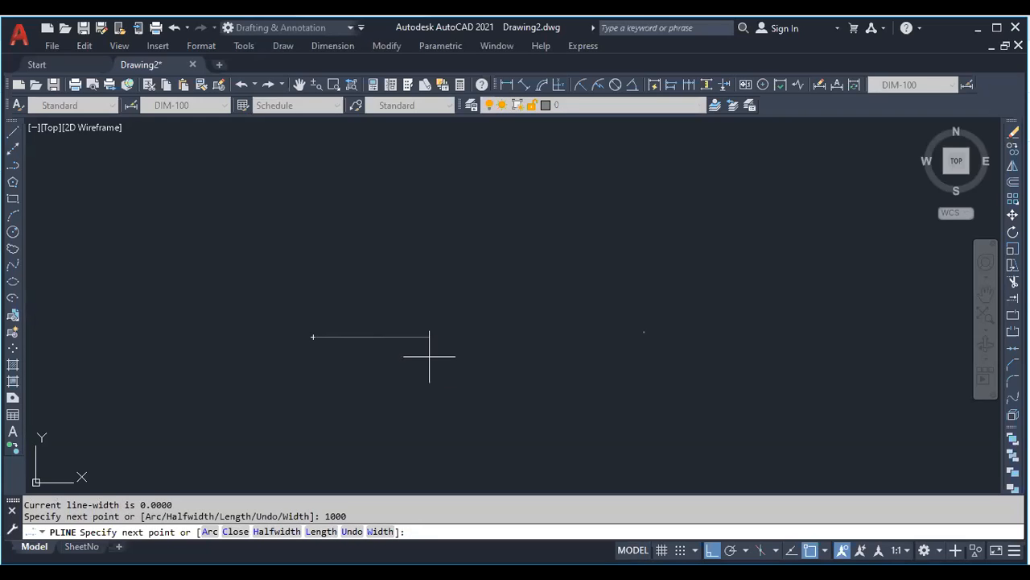
pyautogui.press('Return')
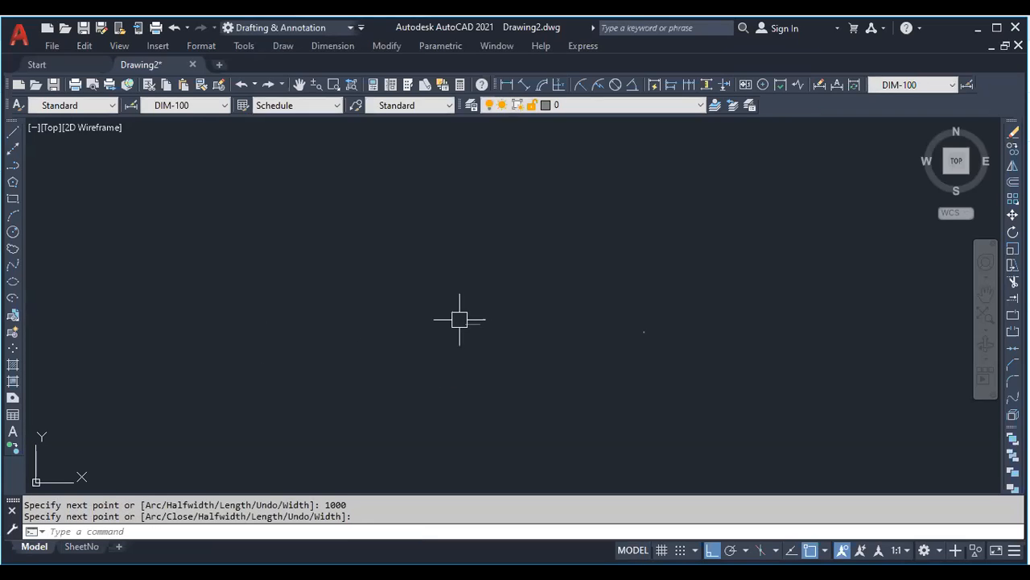
# Draw a polyline from the horizontal line's right end about 1138 units up, 100 units left and back down to the line
pyautogui.scroll(2, 447, 342)
pyautogui.moveTo(447, 342); pyautogui.dragTo(314, 442, button='middle')
pyautogui.scroll(1, 447, 384)
pyautogui.scroll(-2, 467, 305)
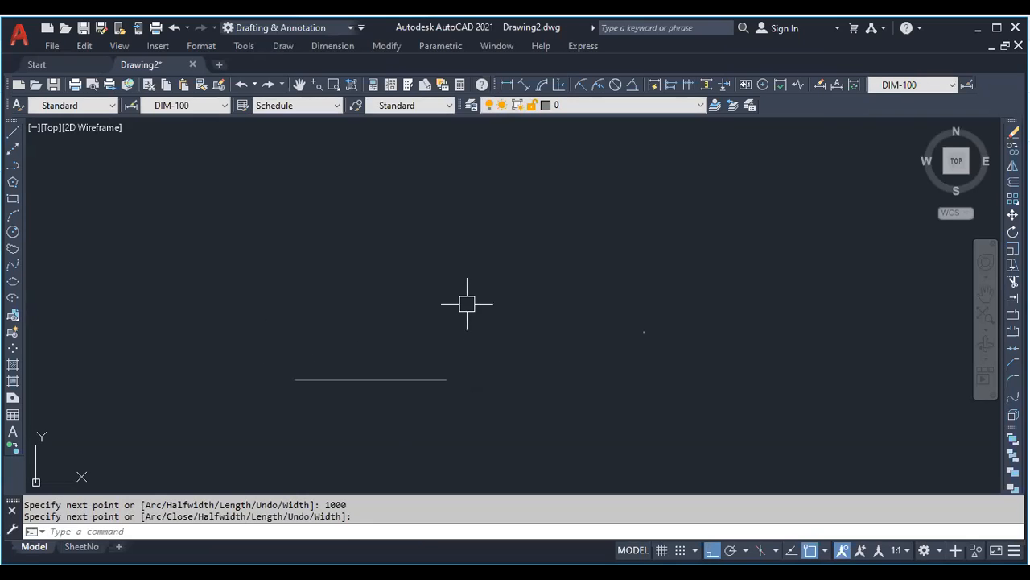
pyautogui.press('Escape')
pyautogui.press('Escape')
pyautogui.write('pl')
pyautogui.press('Return')
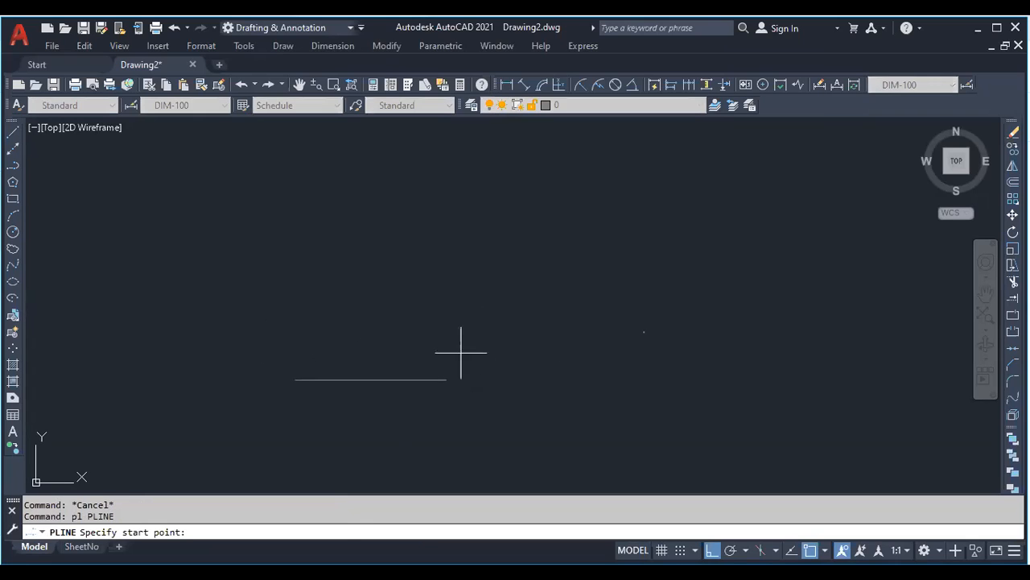
pyautogui.click(446, 379)
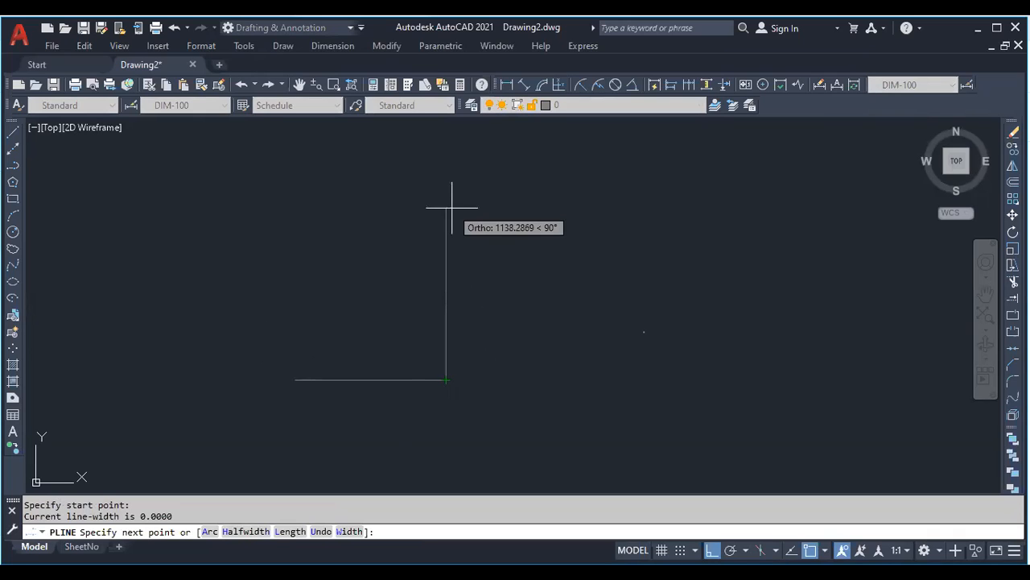
pyautogui.click(449, 208)
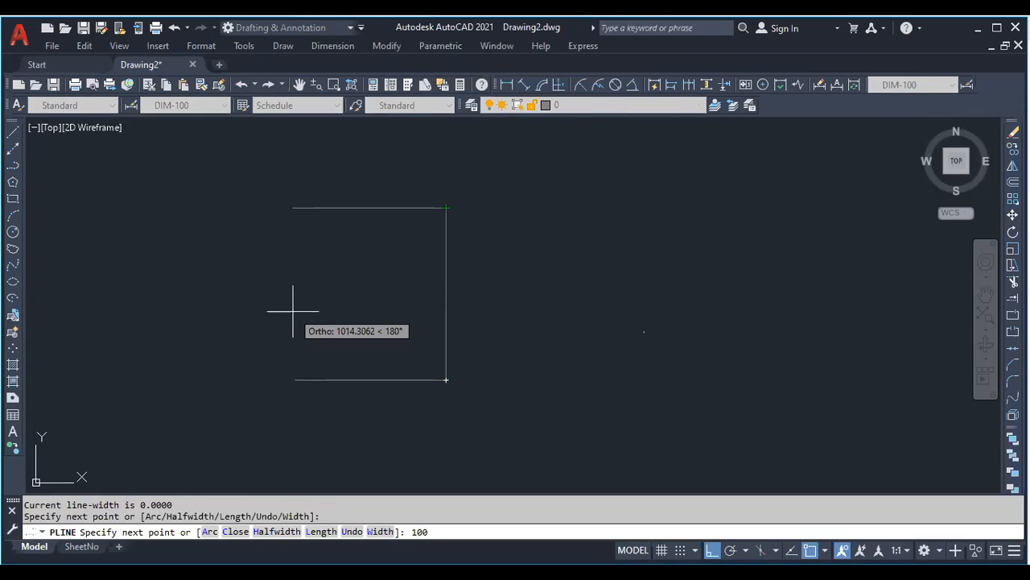
pyautogui.write('100')
pyautogui.press('Return')
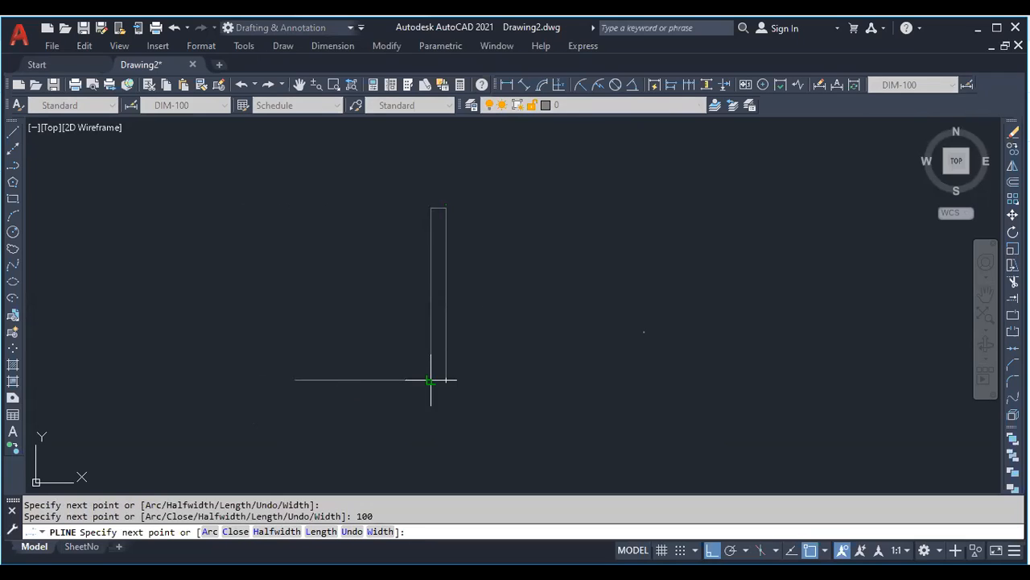
pyautogui.click(430, 380)
pyautogui.press('Return')
# Trim the part of the horizontal line that extends left of the narrow upright strip
pyautogui.scroll(5, 435, 382)
pyautogui.press('Escape')
pyautogui.press('Escape')
pyautogui.write('tr')
pyautogui.press('Return')
pyautogui.scroll(2, 421, 416)
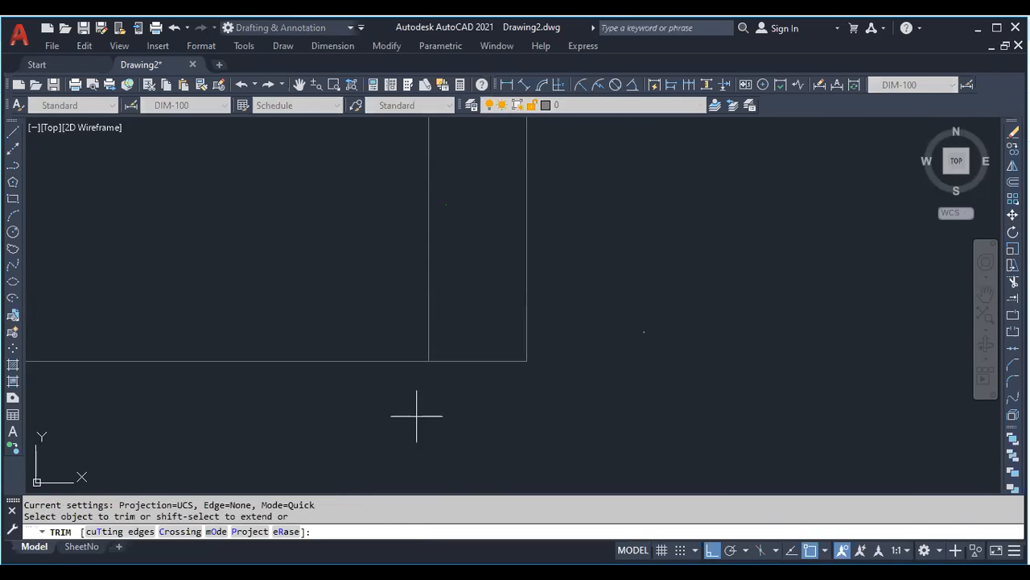
pyautogui.click(417, 414)
pyautogui.click(318, 262)
pyautogui.scroll(-7, 393, 344)
pyautogui.press('Escape')
# Select the narrow upright strip to examine its outline, and clear the selection
pyautogui.scroll(5, 414, 178)
pyautogui.scroll(-4, 427, 246)
pyautogui.click(425, 250)
pyautogui.press('Escape')
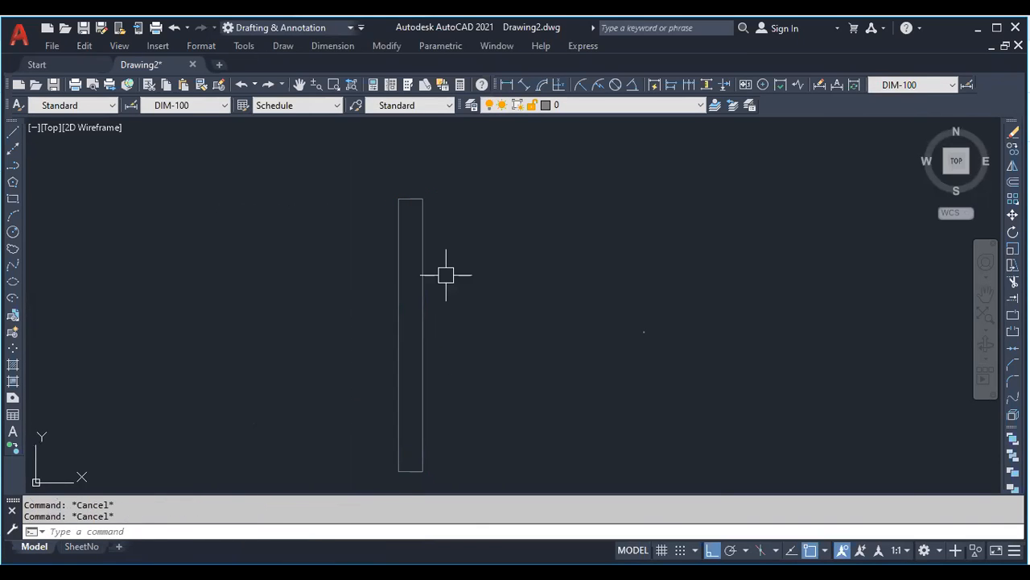
pyautogui.click(446, 273)
pyautogui.click(361, 281)
pyautogui.press('Escape')
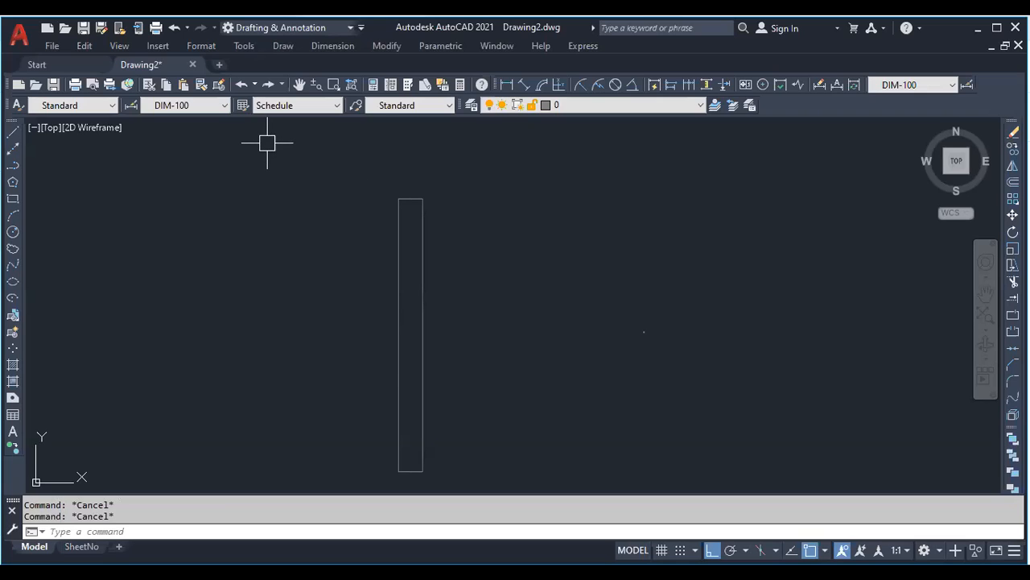
pyautogui.scroll(-2, 343, 265)
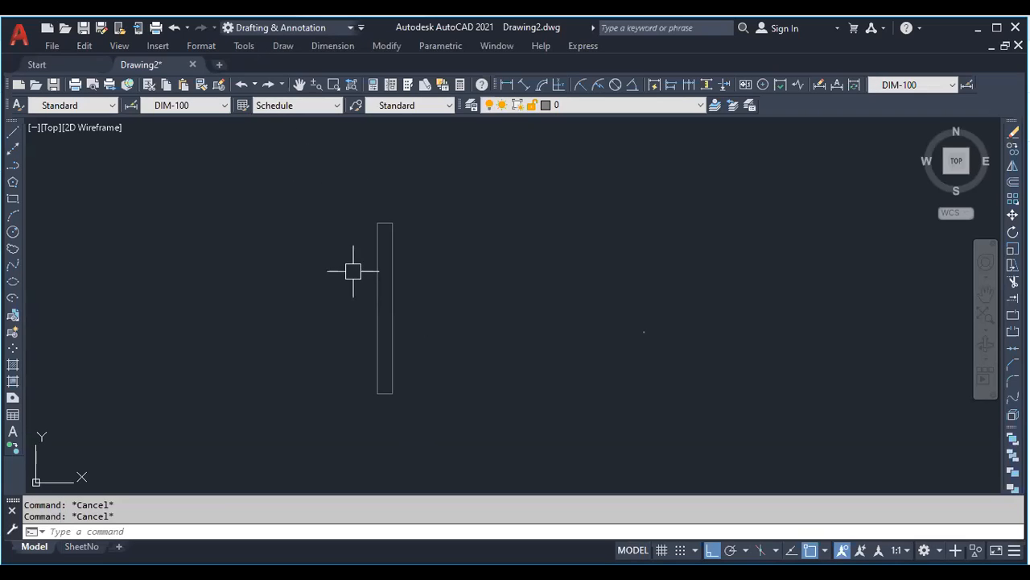
pyautogui.scroll(2, 388, 296)
pyautogui.click(393, 300)
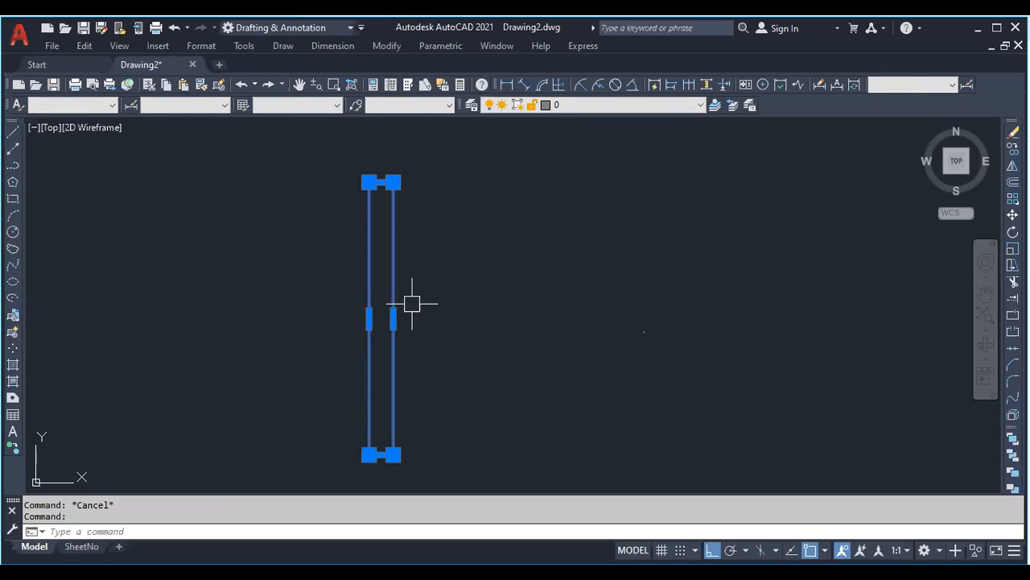
pyautogui.press('Escape')
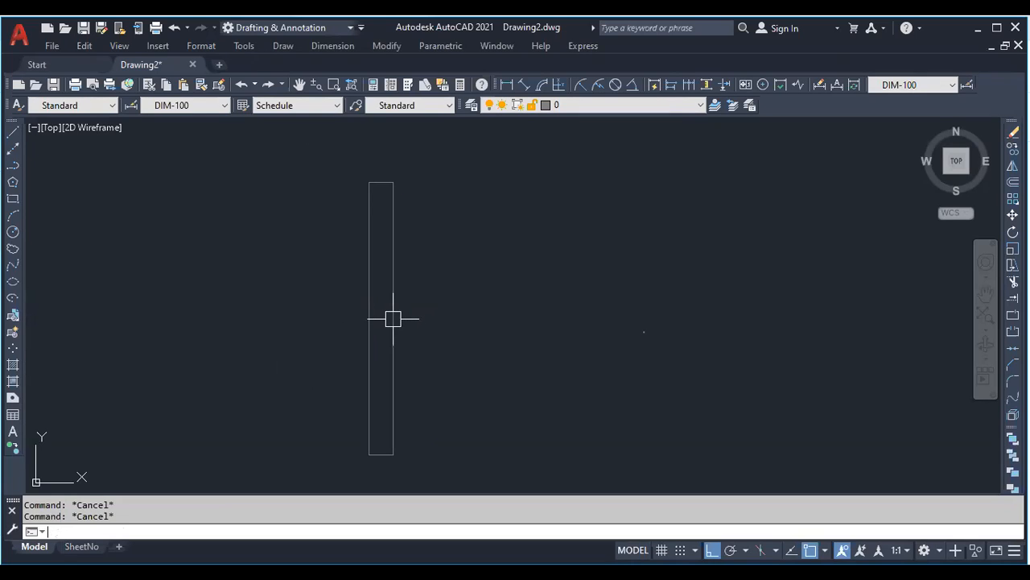
pyautogui.press('Return')
pyautogui.press('Escape')
pyautogui.write('pl')
pyautogui.press('Return')
pyautogui.click(381, 319)
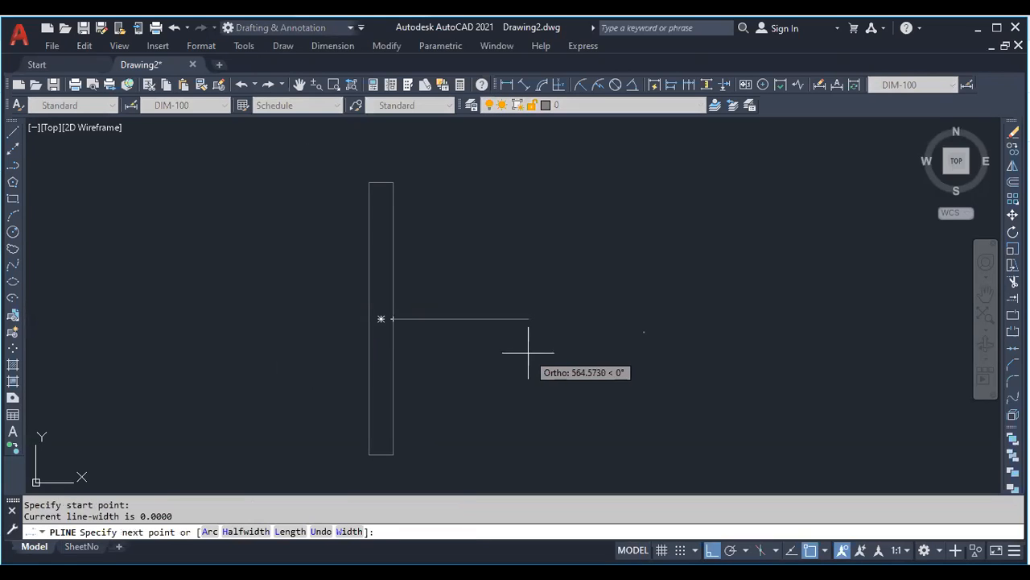
pyautogui.press('Escape')
pyautogui.press('Escape')
pyautogui.press('Escape')
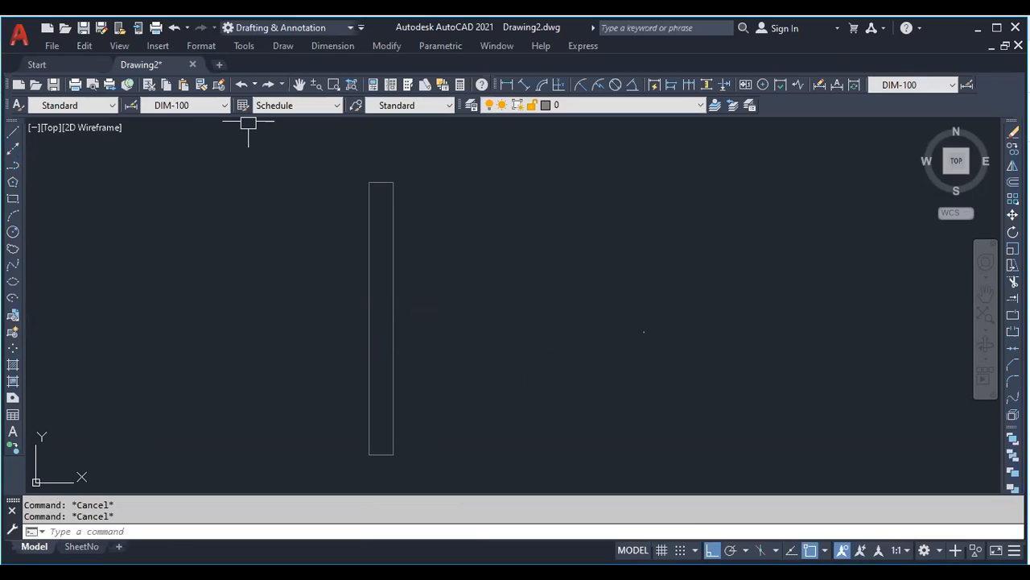
# Draw a circle with a radius of about 376 units centred on the midpoint of the upright strip's right edge
pyautogui.write('c')
pyautogui.press('Return')
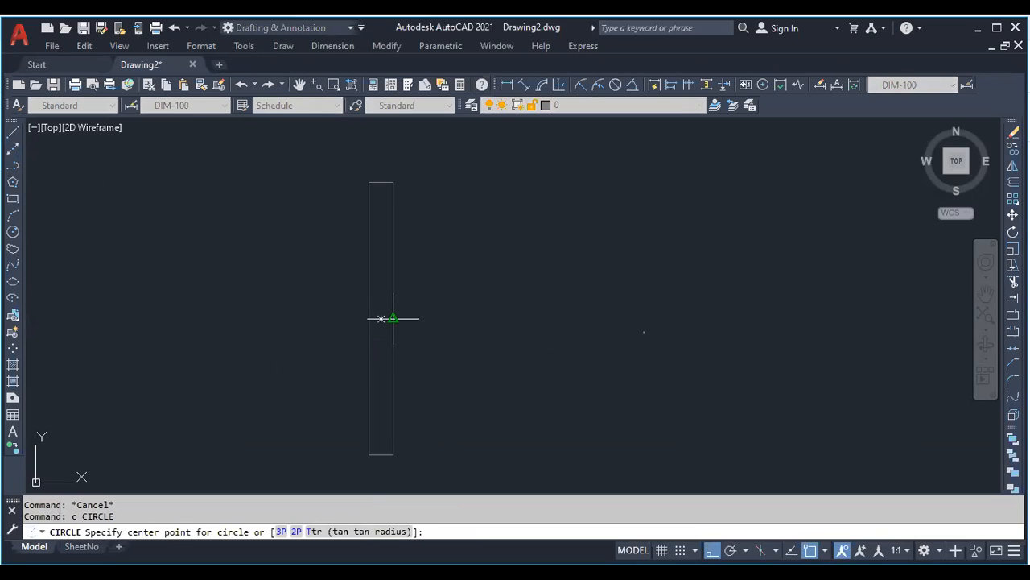
pyautogui.click(381, 319)
pyautogui.click(483, 393)
pyautogui.press('Escape')
pyautogui.press('Escape')
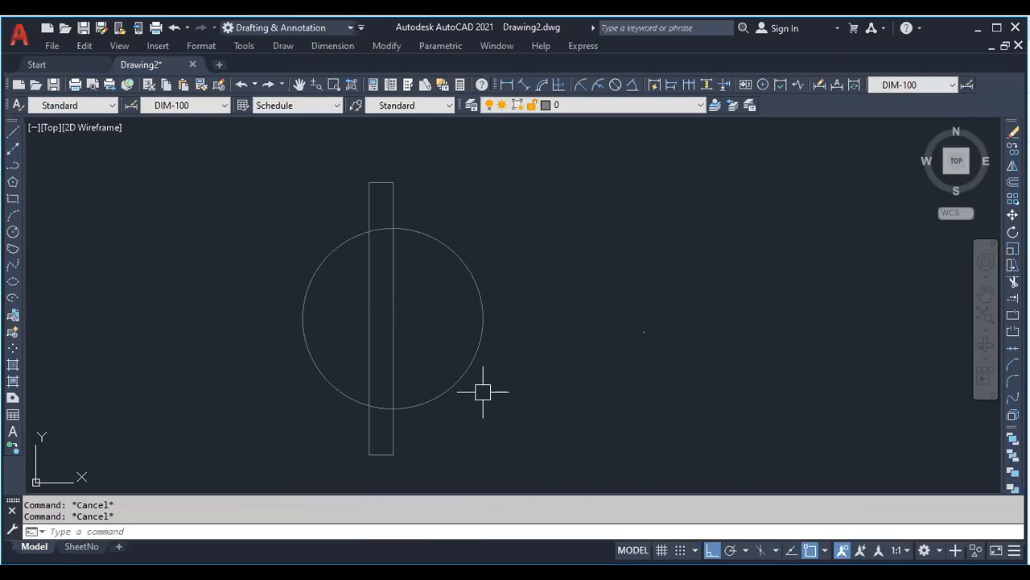
# Trim the parts of the strip's two long sides that lie inside the circle
pyautogui.write('tr')
pyautogui.press('Return')
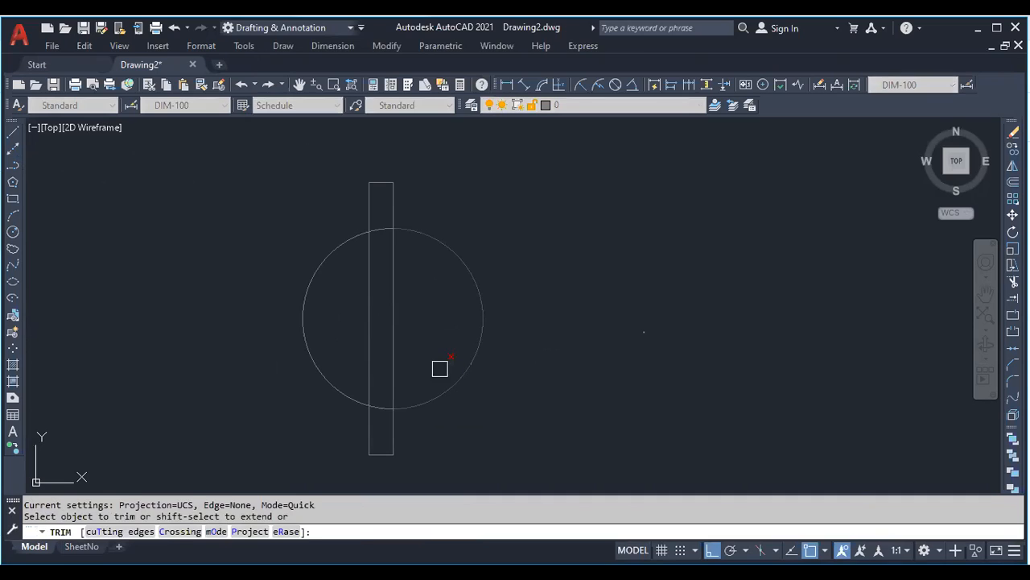
pyautogui.click(422, 338)
pyautogui.press('Return')
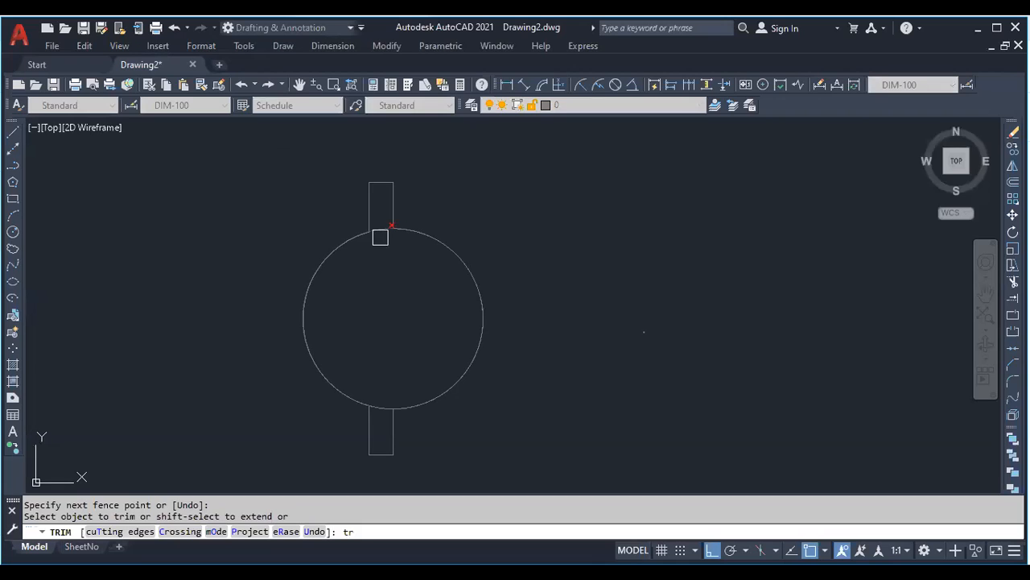
pyautogui.scroll(4, 391, 156)
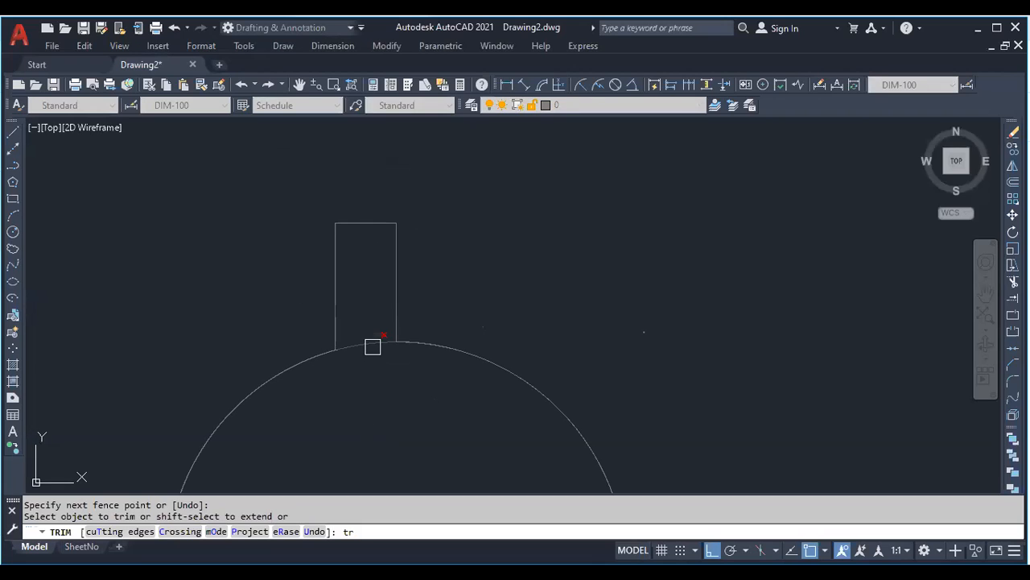
pyautogui.moveTo(372, 284); pyautogui.dragTo(370, 288, button='middle')
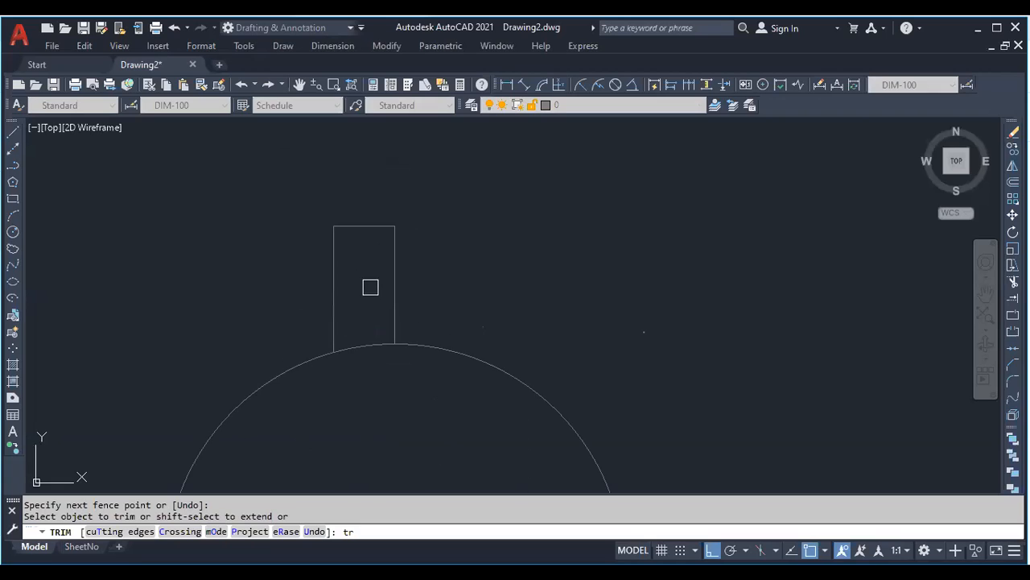
pyautogui.scroll(-7, 353, 242)
pyautogui.scroll(7, 354, 354)
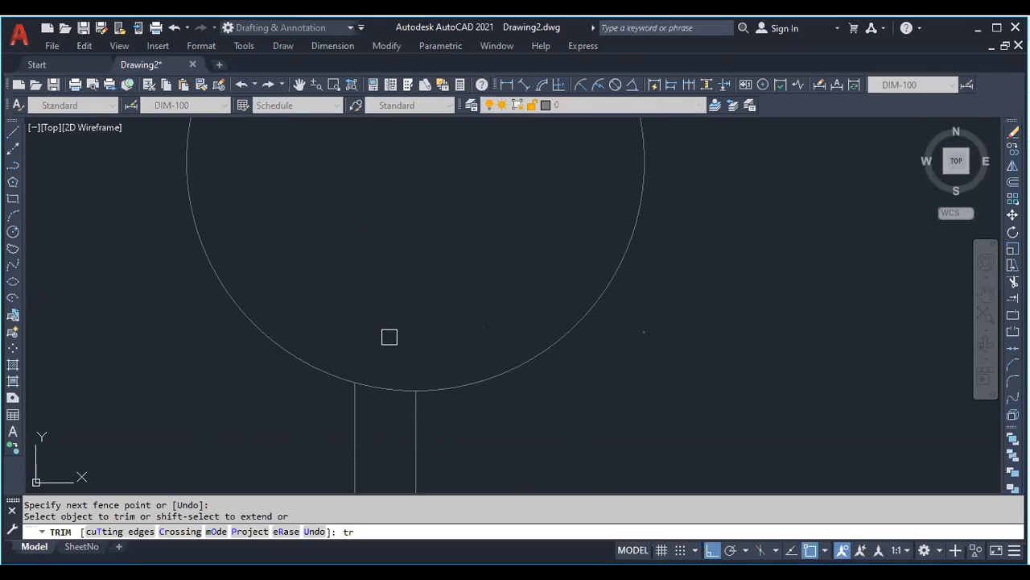
# Trim the circle's short arcs between the strip's sides at both the upper and lower crossings
pyautogui.press('Escape')
pyautogui.write('tr')
pyautogui.press('Return')
pyautogui.scroll(2, 392, 410)
pyautogui.moveTo(392, 410); pyautogui.dragTo(383, 371)
pyautogui.scroll(-8, 395, 419)
pyautogui.scroll(3, 336, 294)
pyautogui.moveTo(336, 294); pyautogui.dragTo(314, 206)
pyautogui.scroll(-4, 335, 214)
pyautogui.scroll(3, 395, 273)
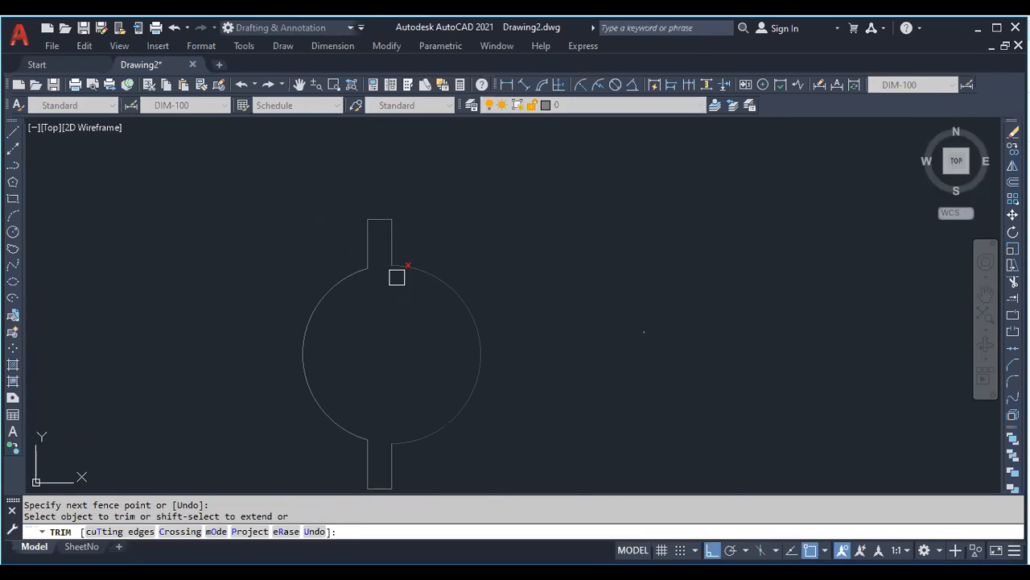
pyautogui.press('Escape')
pyautogui.press('Escape')
pyautogui.scroll(-2, 403, 242)
pyautogui.press('Escape')
pyautogui.scroll(2, 378, 251)
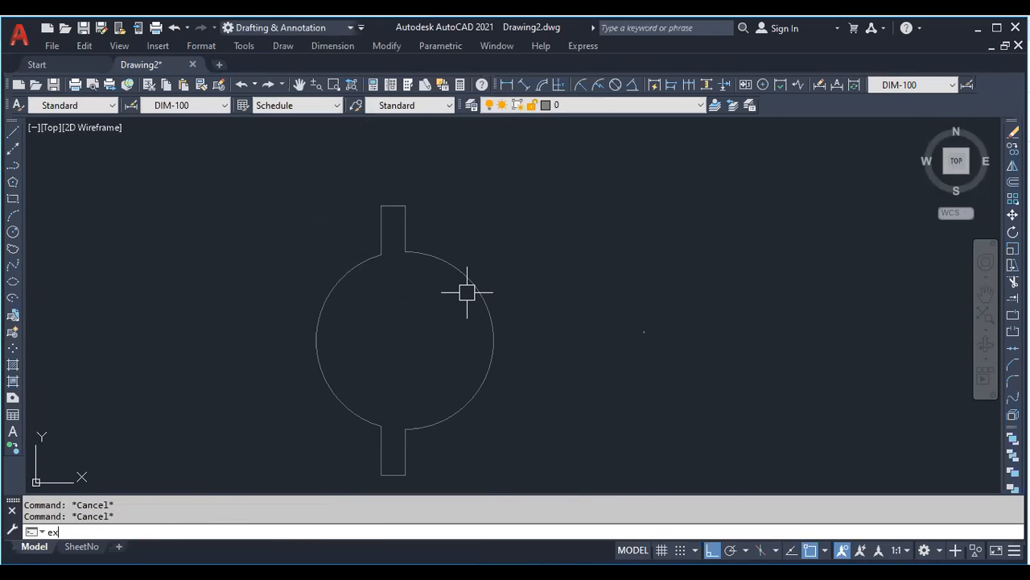
# Extend the circle's arcs and the strip's sides back across the trimmed gaps to complete both outlines
pyautogui.press('Return')
pyautogui.scroll(2, 385, 278)
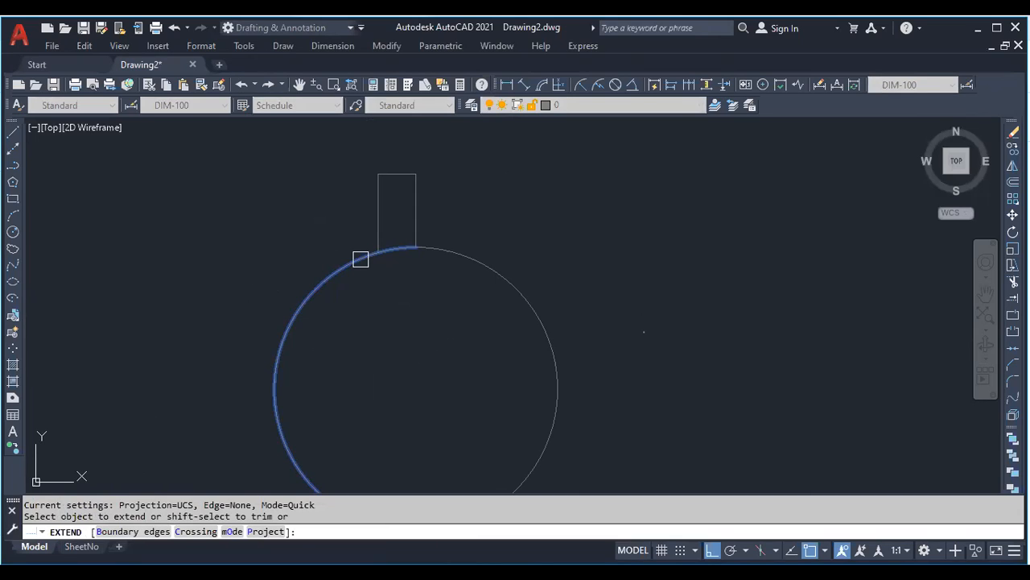
pyautogui.click(361, 259)
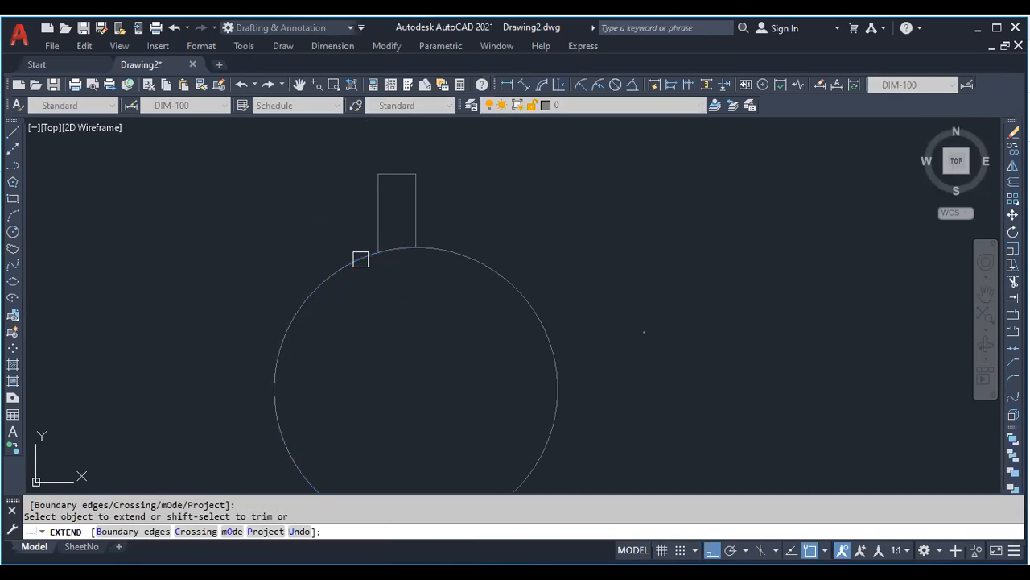
pyautogui.scroll(-5, 364, 235)
pyautogui.scroll(3, 363, 314)
pyautogui.click(347, 320)
pyautogui.click(375, 350)
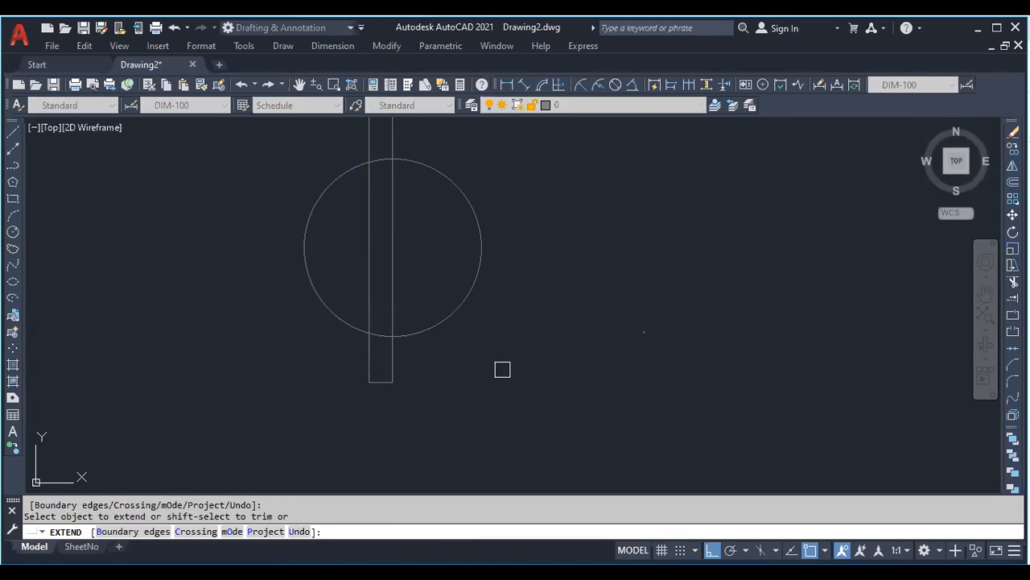
pyautogui.scroll(-2, 442, 313)
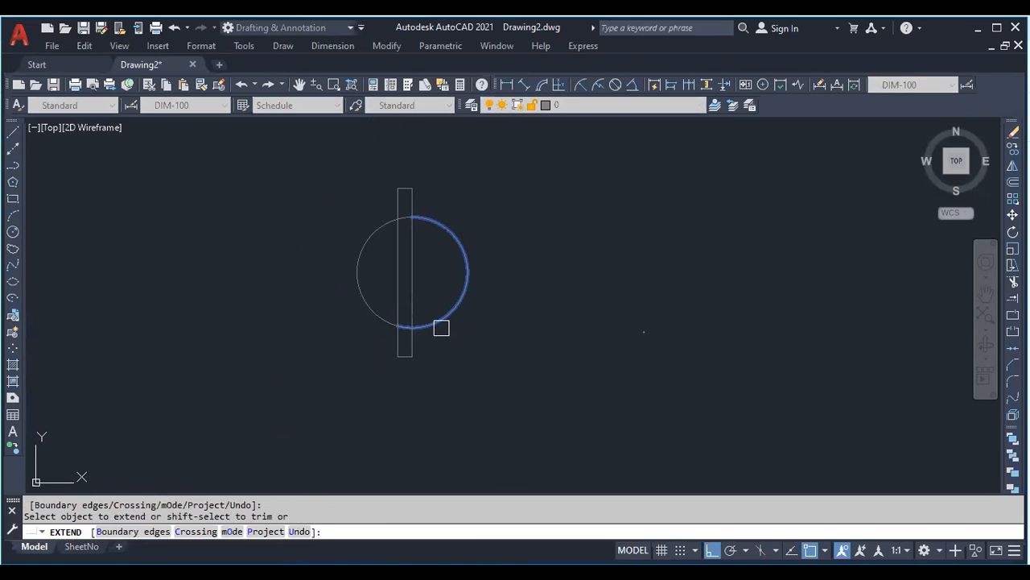
pyautogui.press('Escape')
pyautogui.press('Escape')
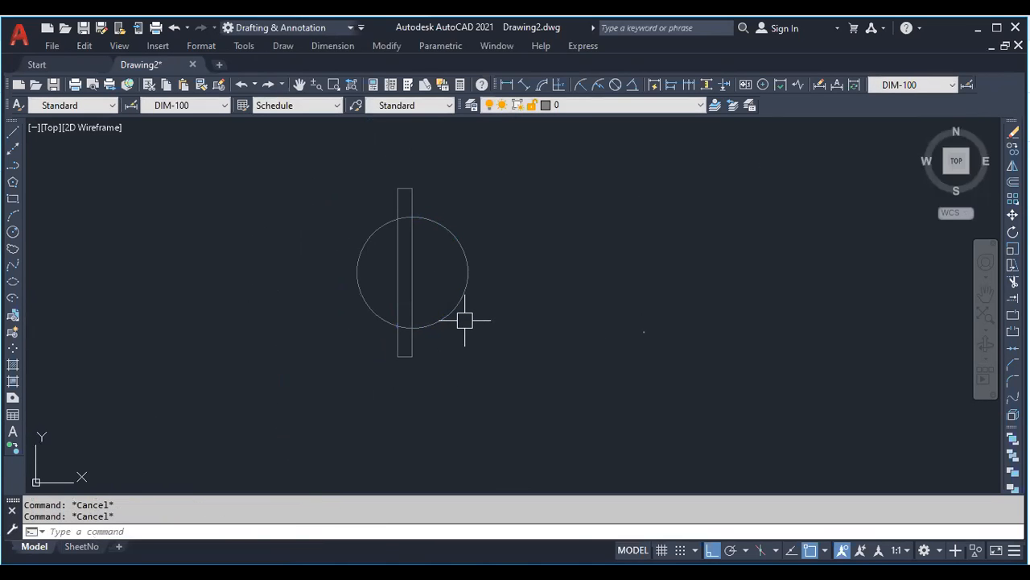
pyautogui.write('xl')
pyautogui.press('Return')
pyautogui.write('h')
pyautogui.press('Return')
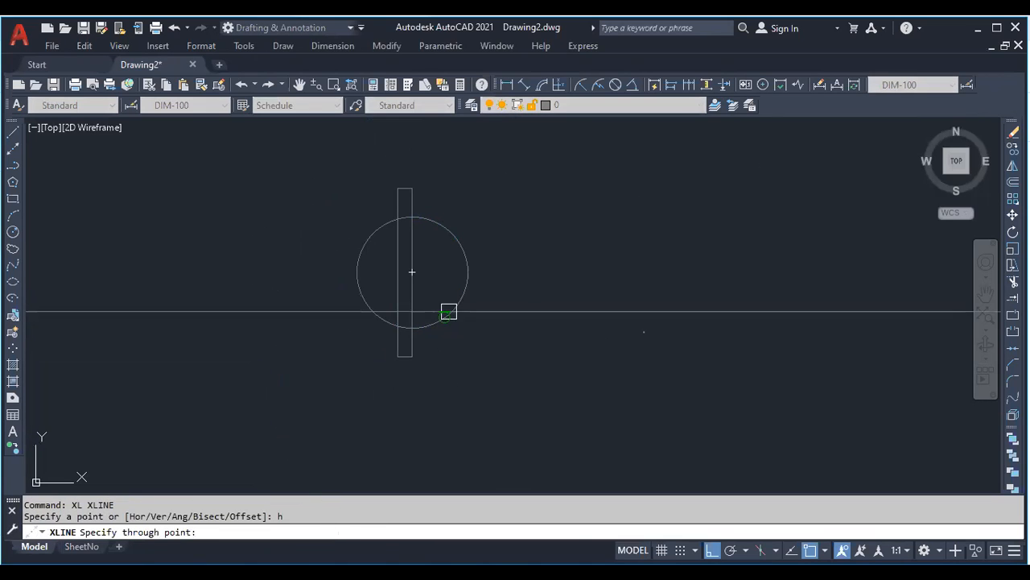
pyautogui.press('Escape')
pyautogui.press('Escape')
# Erase the circle and the upright strip to empty the drawing area
pyautogui.scroll(-3, 389, 368)
pyautogui.scroll(5, 392, 340)
pyautogui.scroll(-3, 292, 180)
pyautogui.click(295, 180)
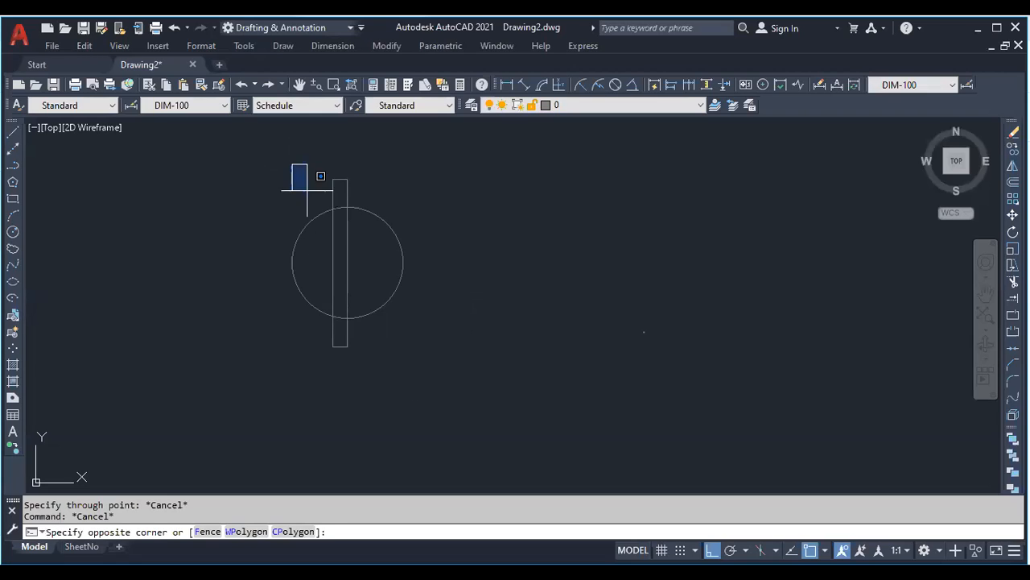
pyautogui.click(402, 391)
pyautogui.click(251, 173)
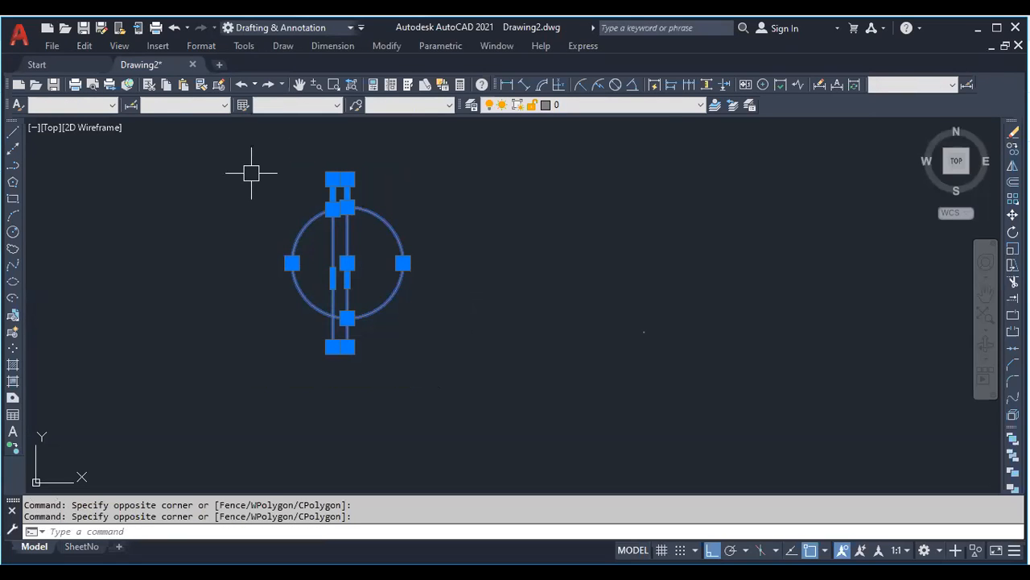
pyautogui.press('Delete')
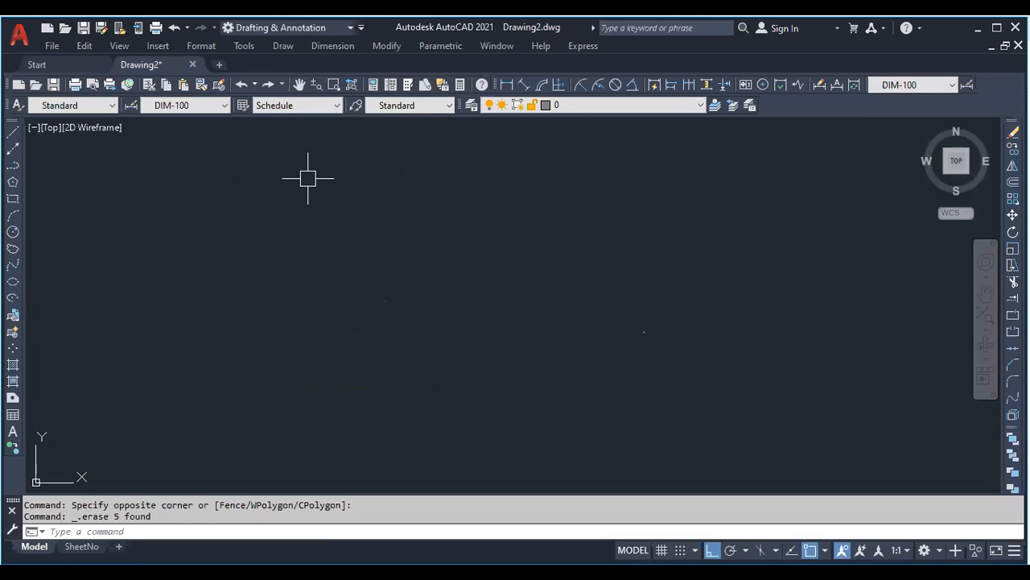
pyautogui.press('Escape')
pyautogui.press('Escape')
# Draw a circle with a radius of about 343 units in the empty drawing area
pyautogui.write('c')
pyautogui.press('Return')
pyautogui.click(281, 242)
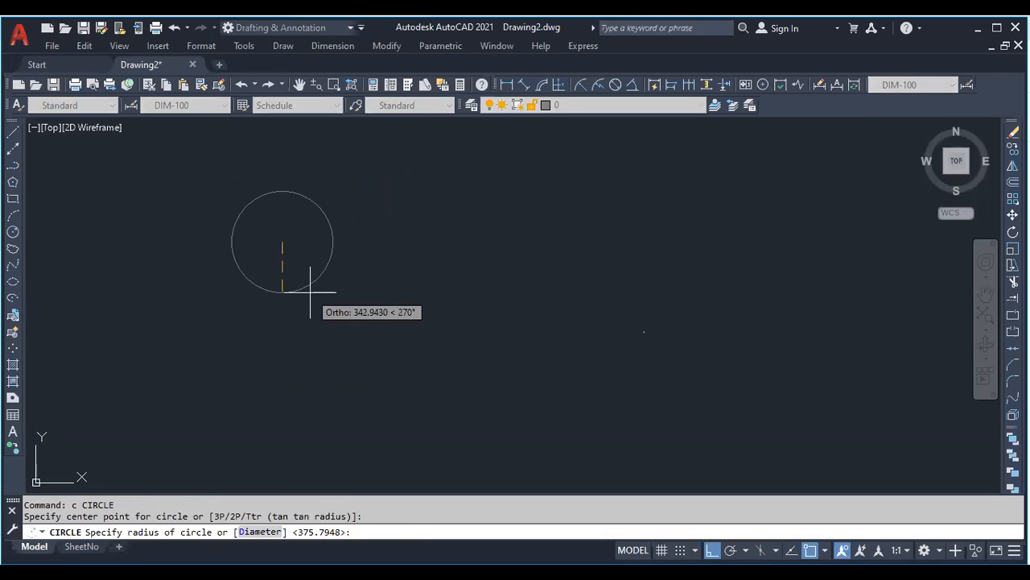
pyautogui.click(310, 294)
pyautogui.press('Escape')
pyautogui.press('Escape')
# Draw a larger circle centred on the first circle's right quadrant
pyautogui.write('c')
pyautogui.press('Return')
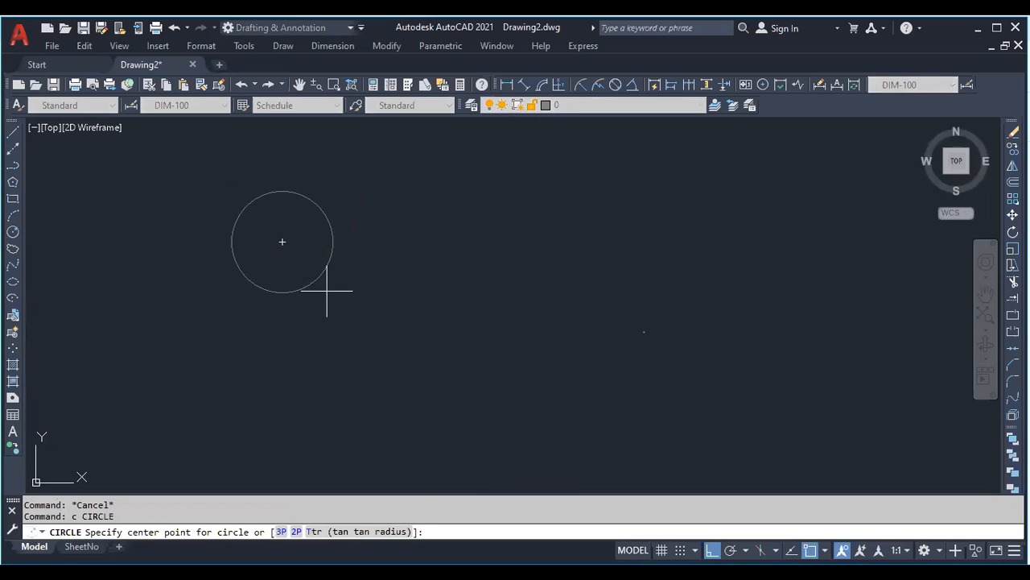
pyautogui.click(334, 242)
pyautogui.click(378, 322)
pyautogui.press('Escape')
pyautogui.press('Escape')
# Draw a smaller third circle centred on the large circle's bottom quadrant
pyautogui.write('c')
pyautogui.press('Return')
pyautogui.click(333, 330)
pyautogui.press('Escape')
pyautogui.press('Escape')
# Draw a wide rectangle overlapping the lower right part of the third circle
pyautogui.write('rec')
pyautogui.press('Return')
pyautogui.click(336, 360)
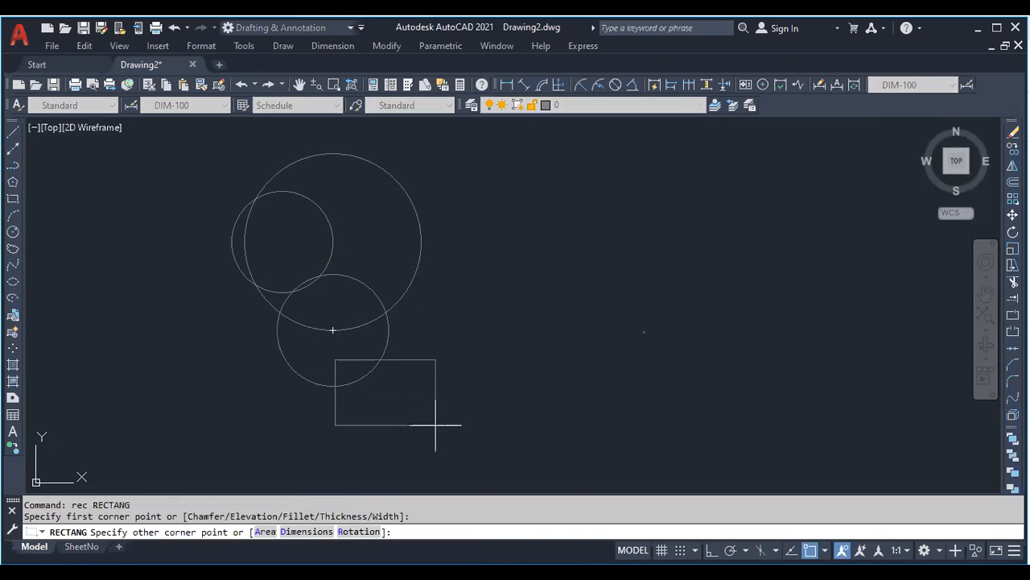
pyautogui.click(463, 429)
pyautogui.press('Escape')
pyautogui.scroll(5, 388, 338)
pyautogui.scroll(-7, 386, 350)
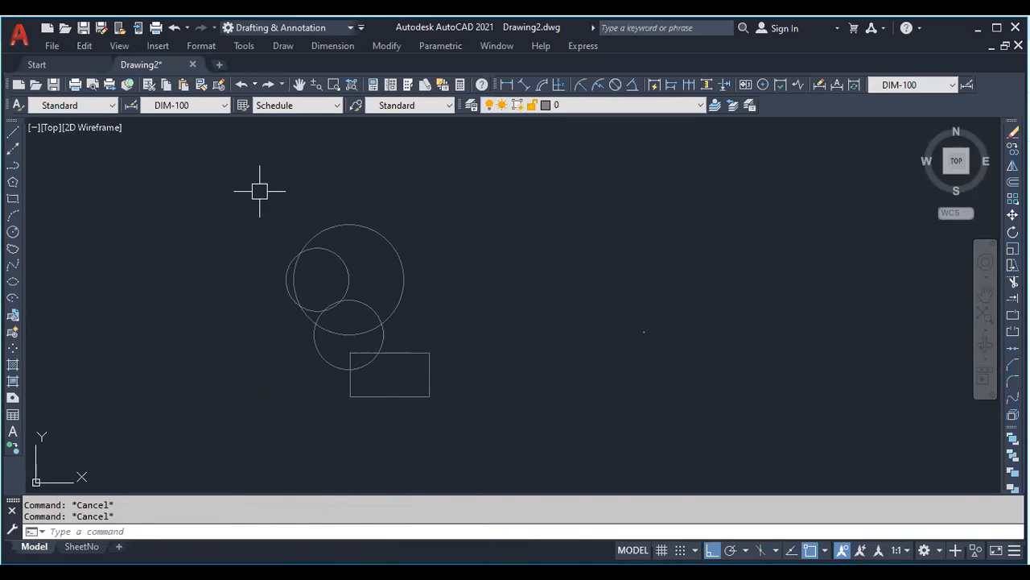
# Select only the small left circle with a window that fully encloses it while cutting across the other shapes
pyautogui.click(203, 182)
pyautogui.click(359, 345)
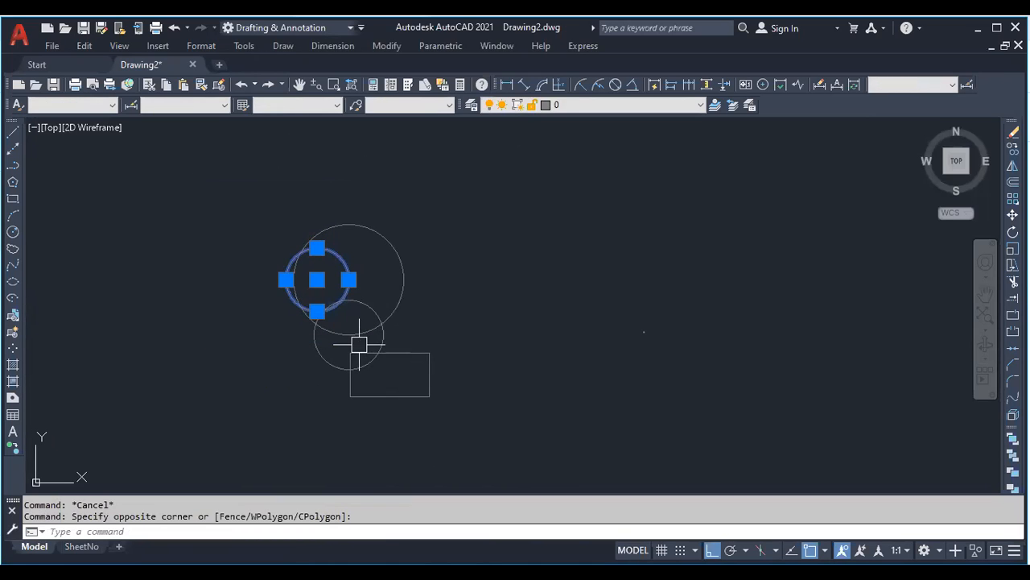
pyautogui.press('Escape')
pyautogui.moveTo(193, 164); pyautogui.dragTo(306, 345)
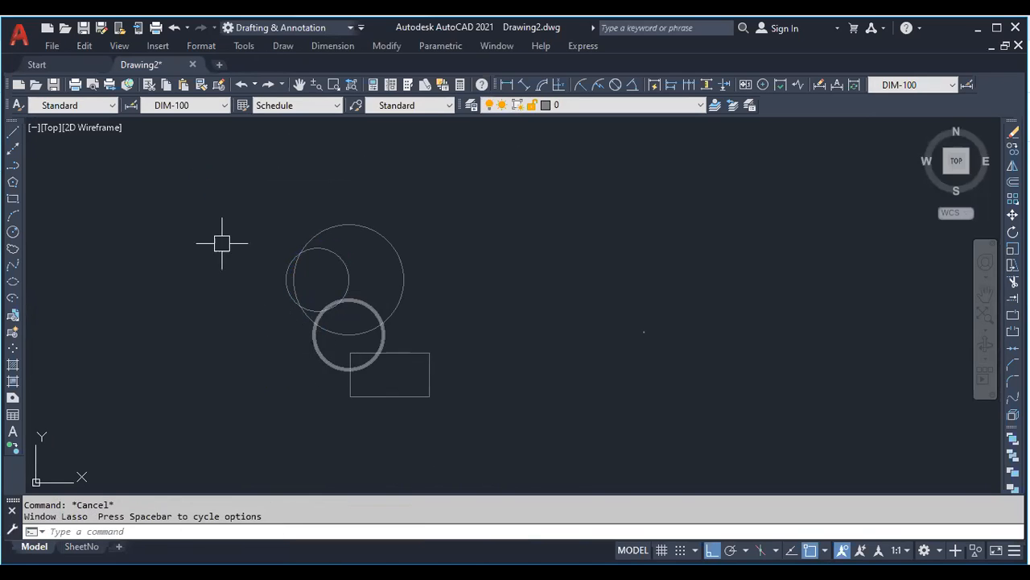
pyautogui.click(192, 158)
pyautogui.click(361, 339)
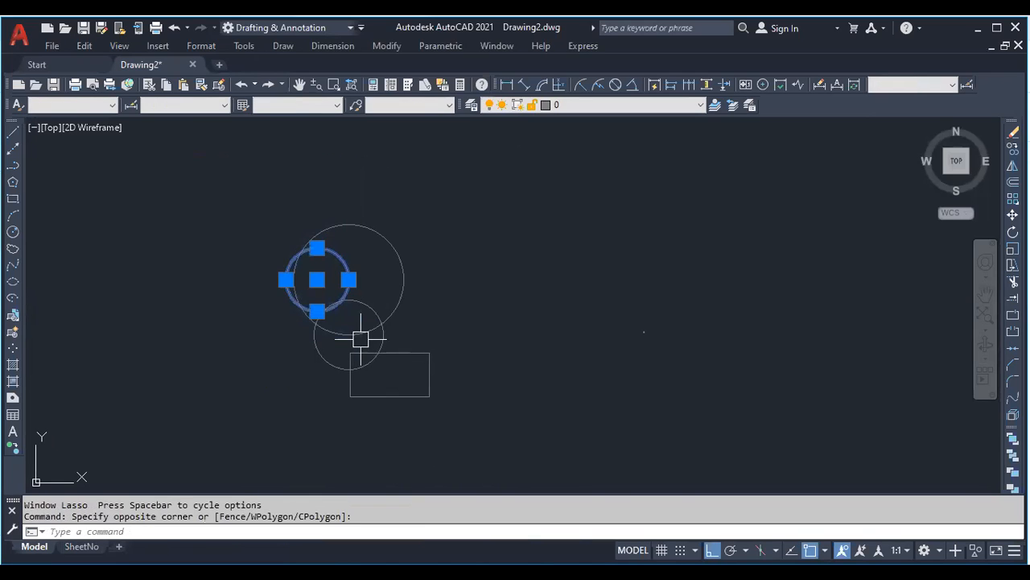
# Window-select all three circles and the rectangle, and clear the selection
pyautogui.scroll(2, 271, 292)
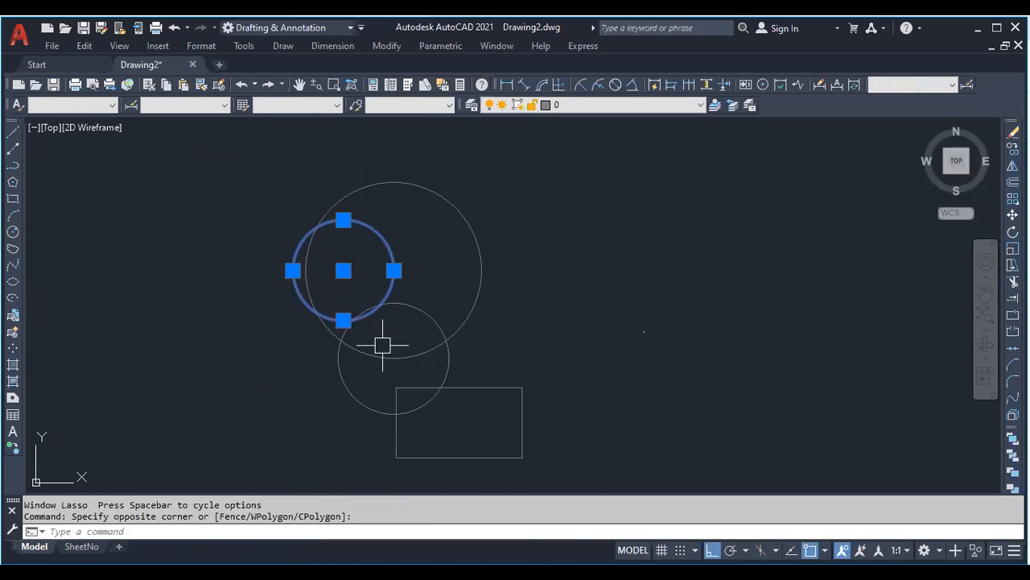
pyautogui.scroll(-2, 386, 350)
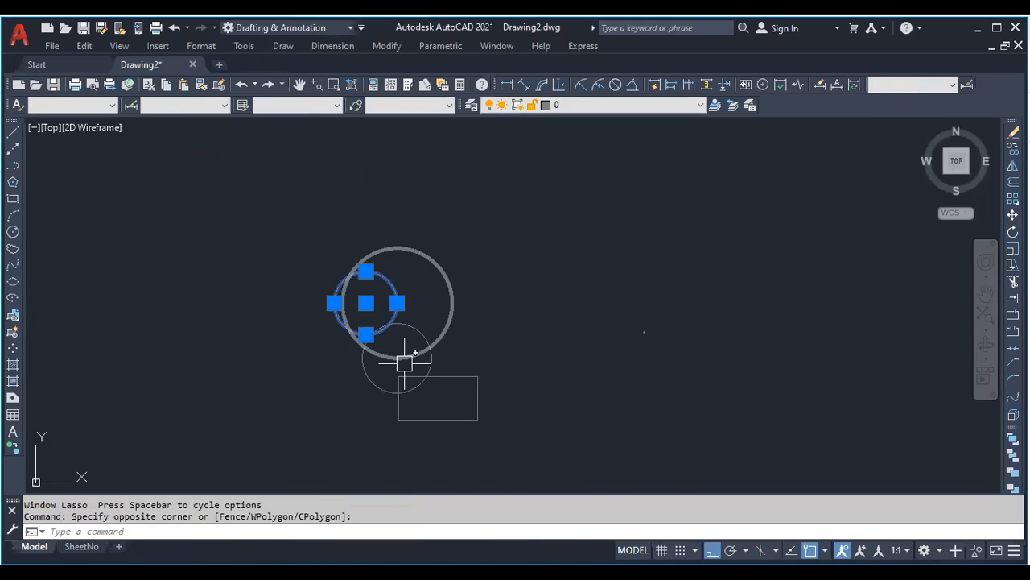
pyautogui.click(232, 167)
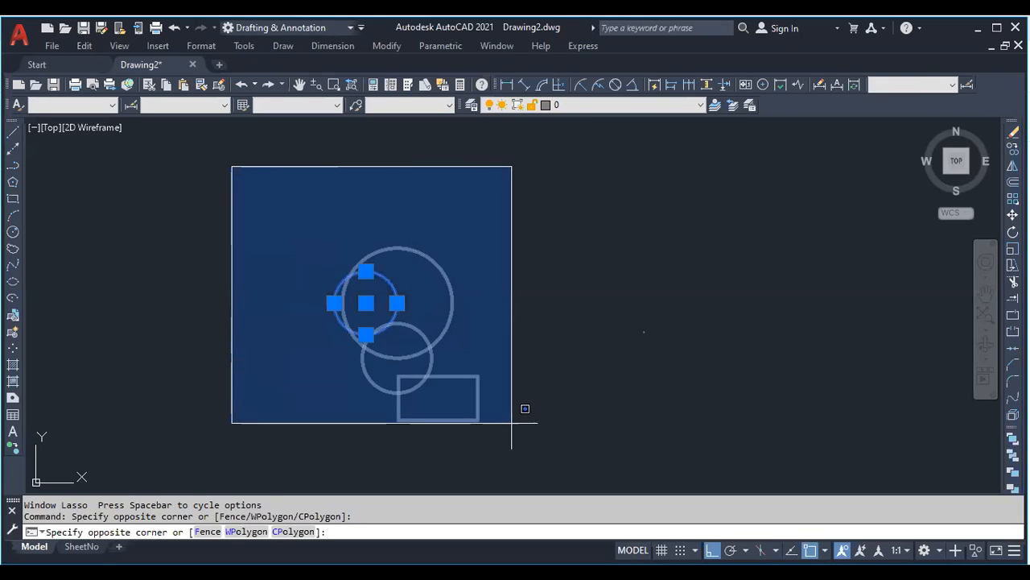
pyautogui.click(604, 459)
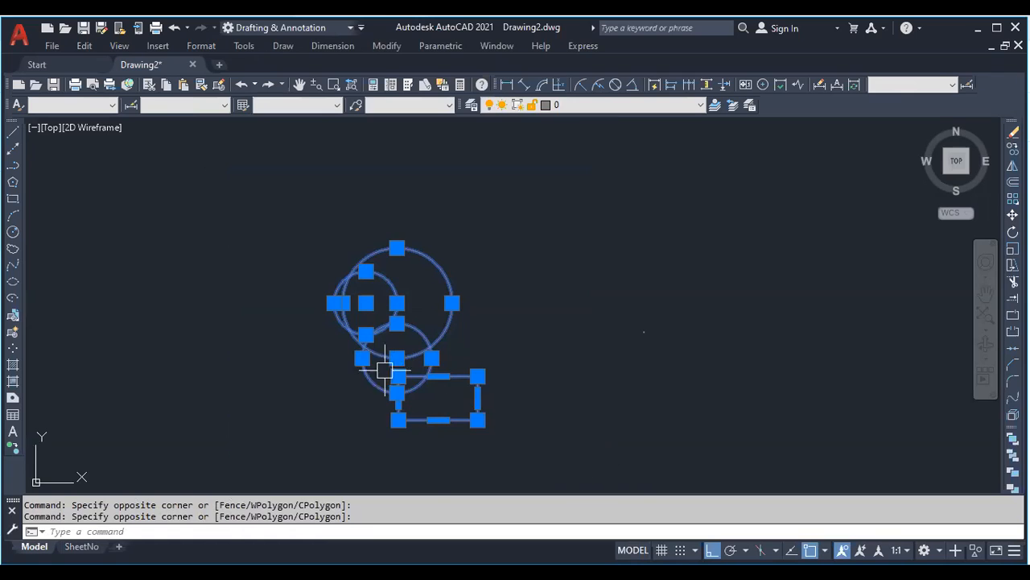
pyautogui.scroll(3, 387, 354)
pyautogui.scroll(-1, 400, 349)
pyautogui.scroll(4, 410, 175)
pyautogui.scroll(-4, 405, 248)
pyautogui.press('Escape')
# Window-select the large circle and the small left circle, and remove the small one from the selection with a crossing window
pyautogui.click(303, 156)
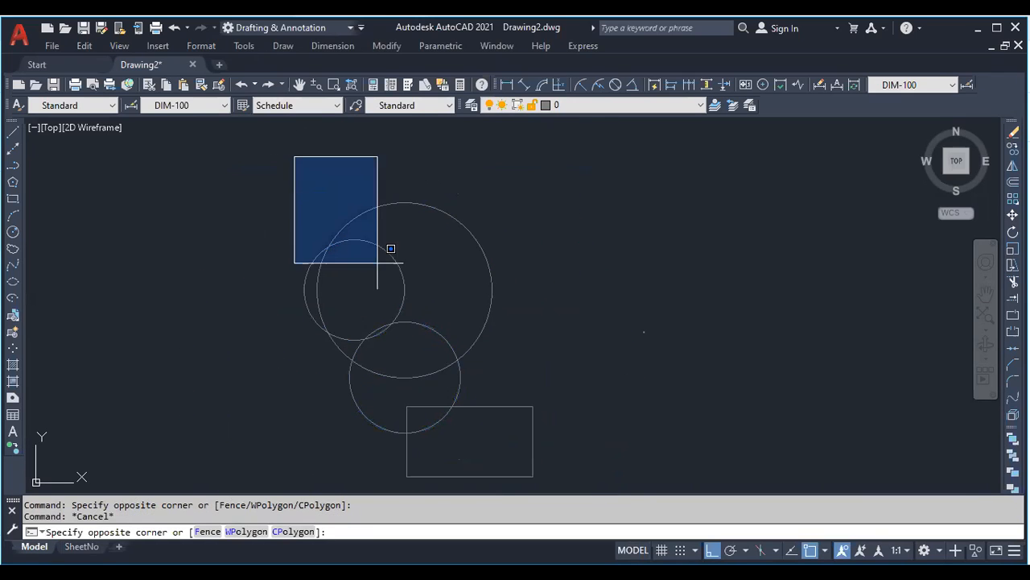
pyautogui.click(538, 382)
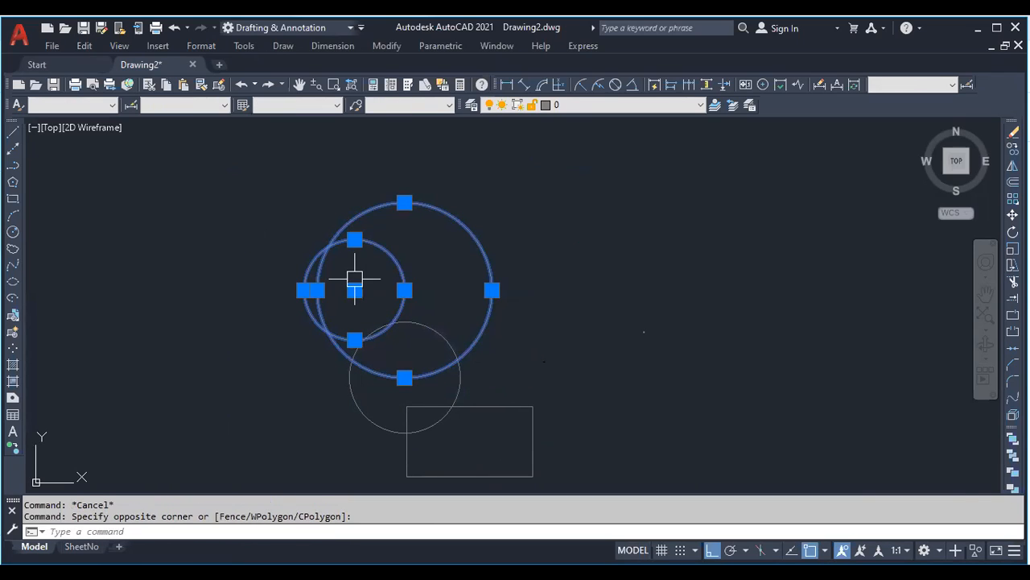
pyautogui.scroll(2, 412, 276)
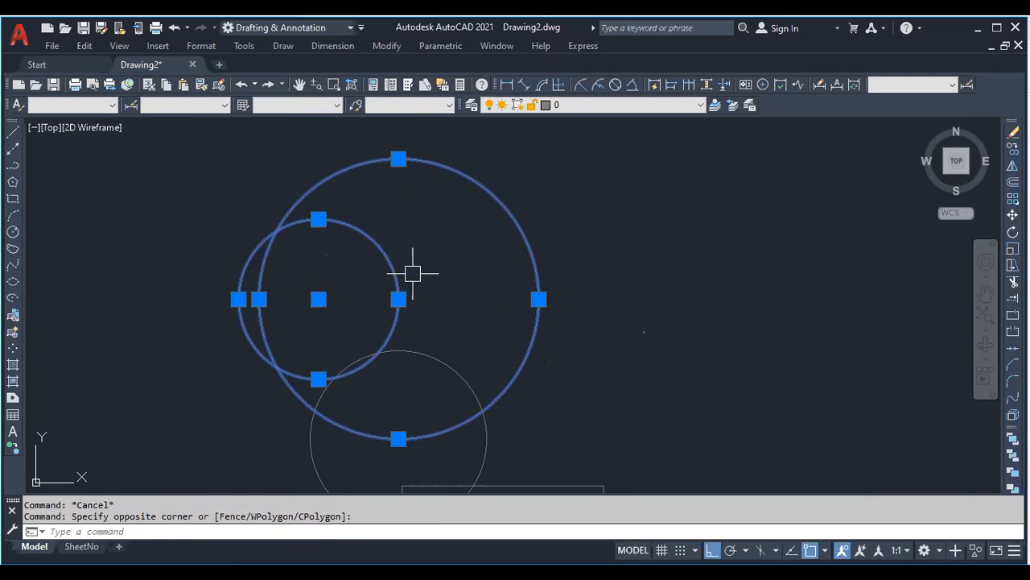
pyautogui.keyDown('shift'); pyautogui.click(413, 269); pyautogui.keyUp('shift')
pyautogui.keyDown('shift'); pyautogui.click(346, 256); pyautogui.keyUp('shift')
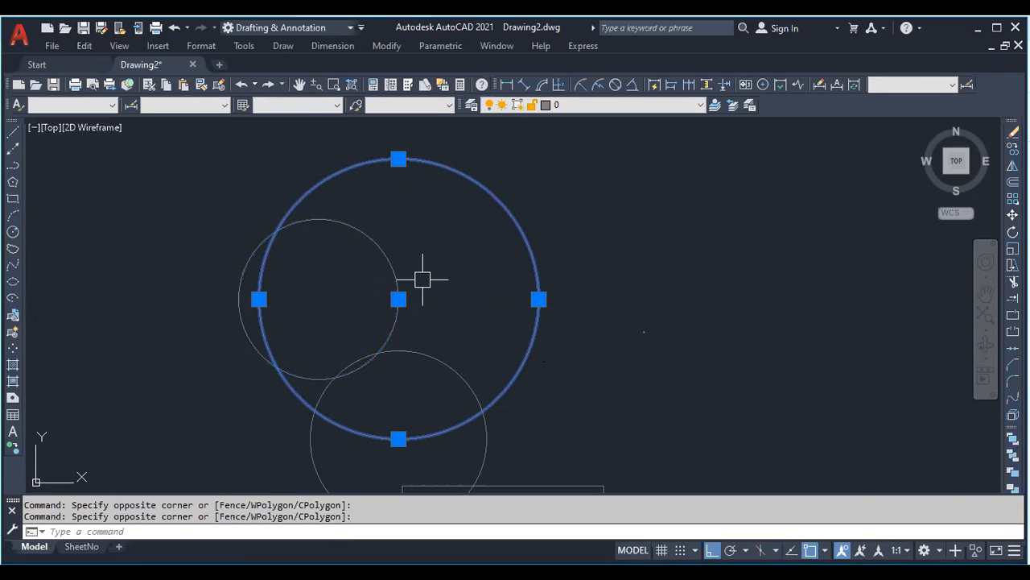
pyautogui.keyDown('shift'); pyautogui.click(423, 278); pyautogui.keyUp('shift')
pyautogui.keyDown('shift'); pyautogui.click(324, 252); pyautogui.keyUp('shift')
# Add the small left circle to the selection with a crossing window, and remove it again with another crossing window
pyautogui.click(421, 260)
pyautogui.click(345, 232)
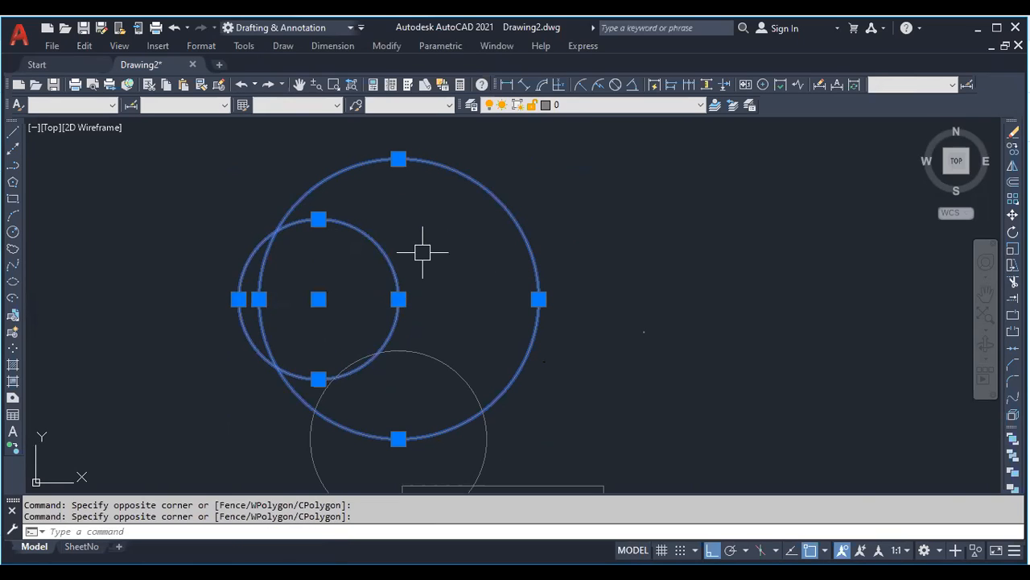
pyautogui.click(413, 258)
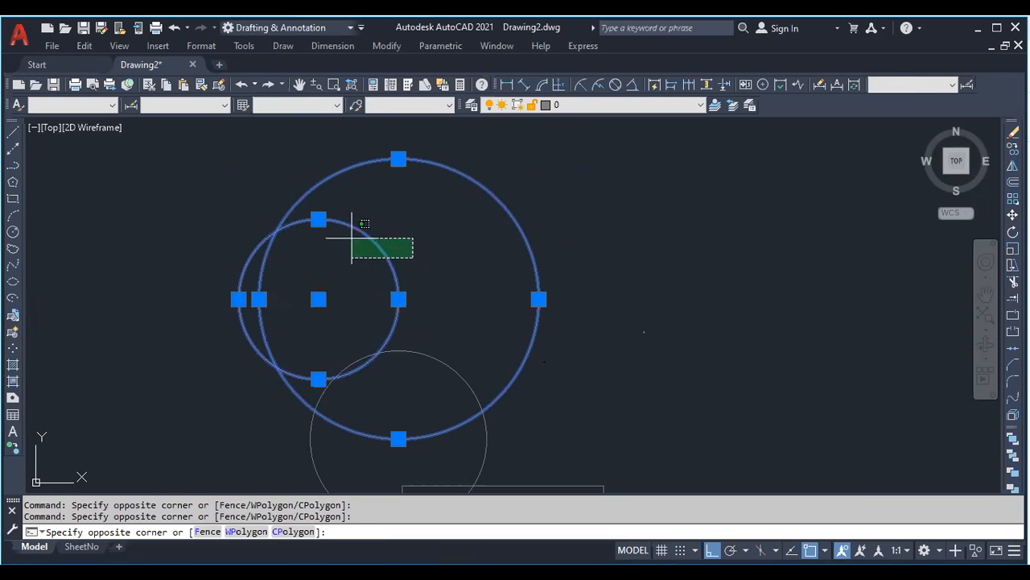
pyautogui.click(352, 239)
pyautogui.keyDown('shift'); pyautogui.click(422, 260); pyautogui.keyUp('shift')
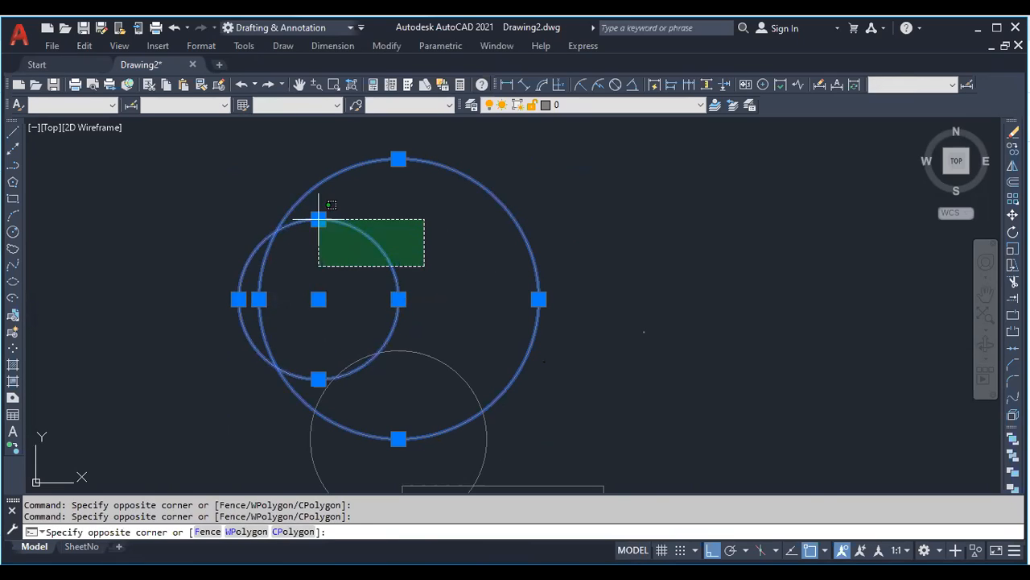
pyautogui.keyDown('shift'); pyautogui.click(317, 218); pyautogui.keyUp('shift')
# Add the remaining circles and the rectangle to the selection with a large crossing window over all the shapes
pyautogui.scroll(-2, 386, 218)
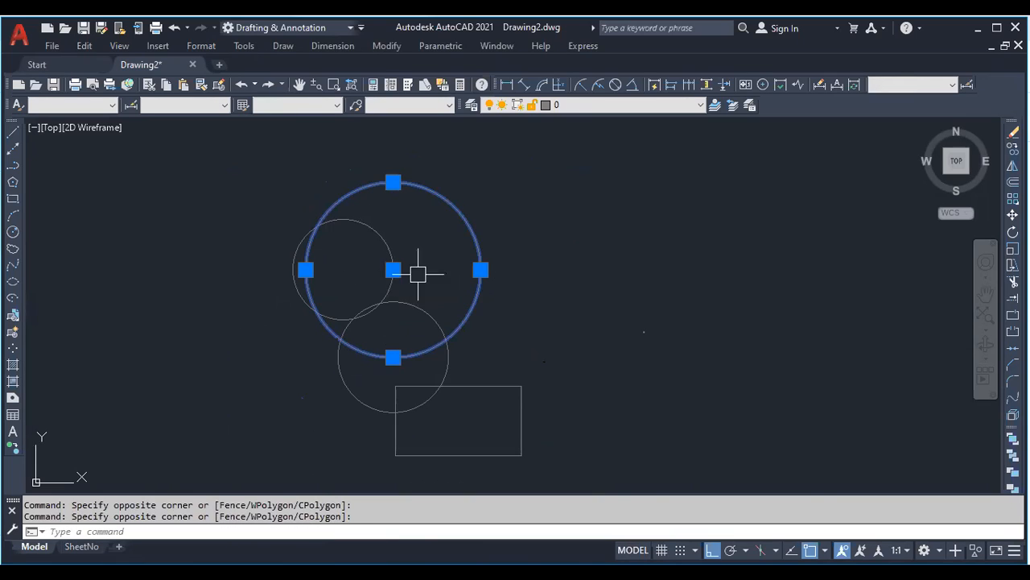
pyautogui.scroll(-2, 512, 274)
pyautogui.scroll(4, 478, 361)
pyautogui.scroll(-2, 435, 338)
pyautogui.click(619, 192)
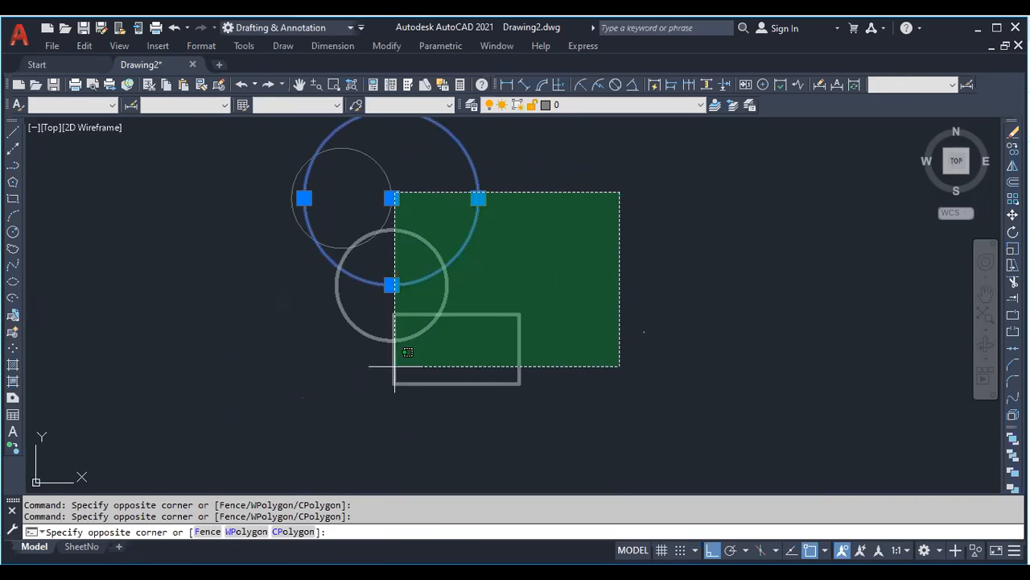
pyautogui.click(256, 403)
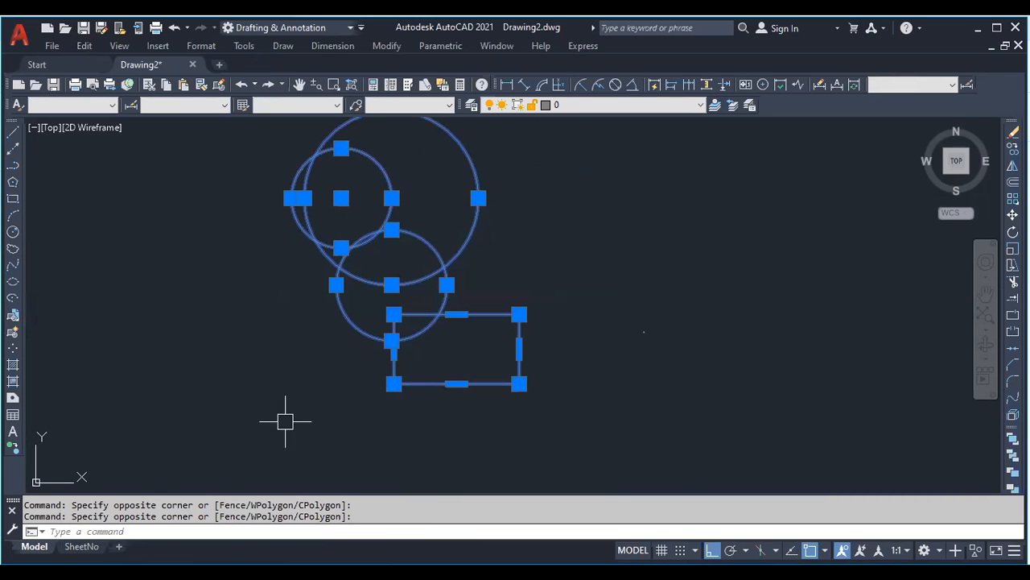
pyautogui.click(569, 176)
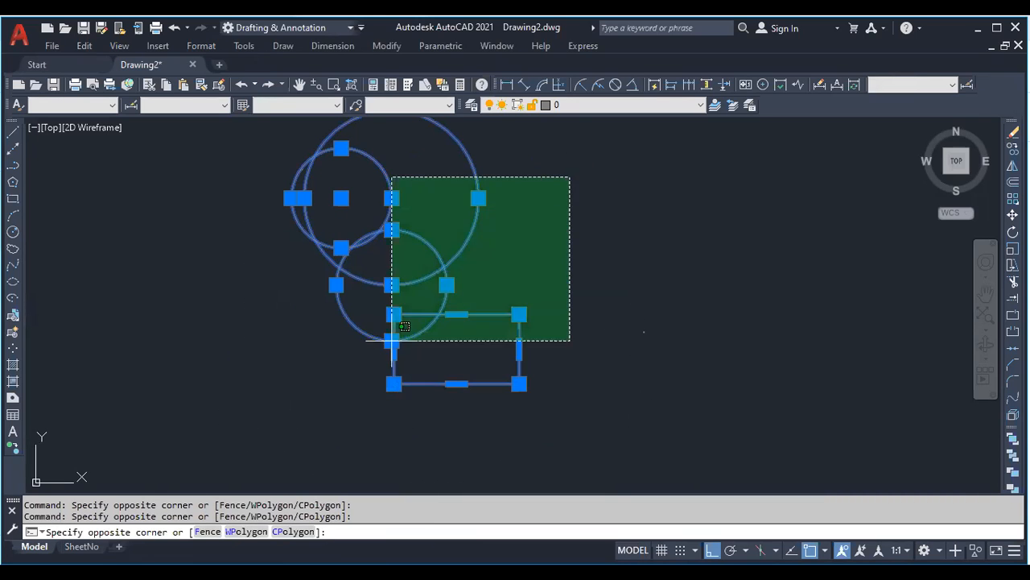
pyautogui.click(248, 417)
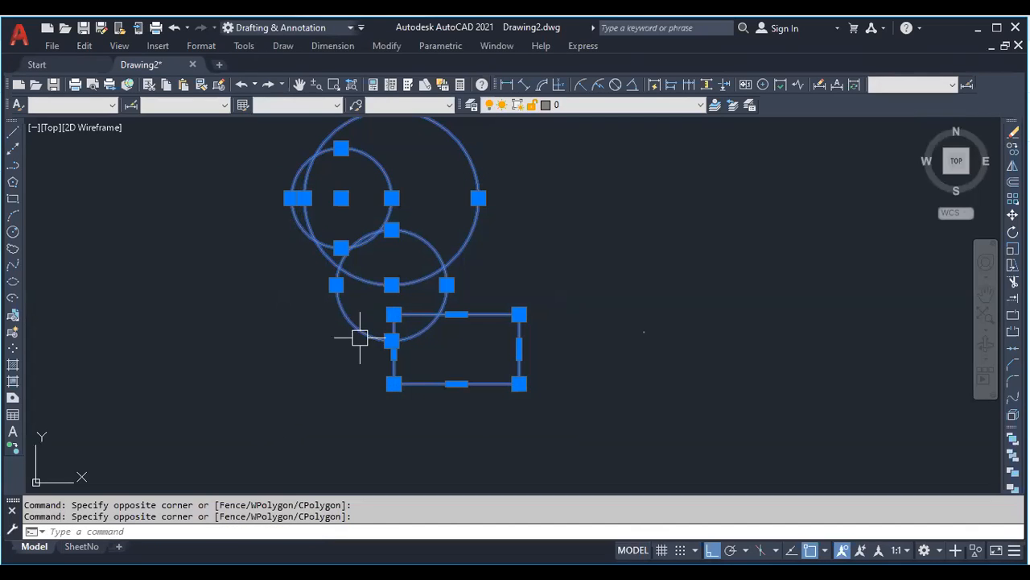
# Remove the rectangle and the small left circle from the selection with two crossing windows
pyautogui.keyDown('shift'); pyautogui.click(483, 330); pyautogui.keyUp('shift')
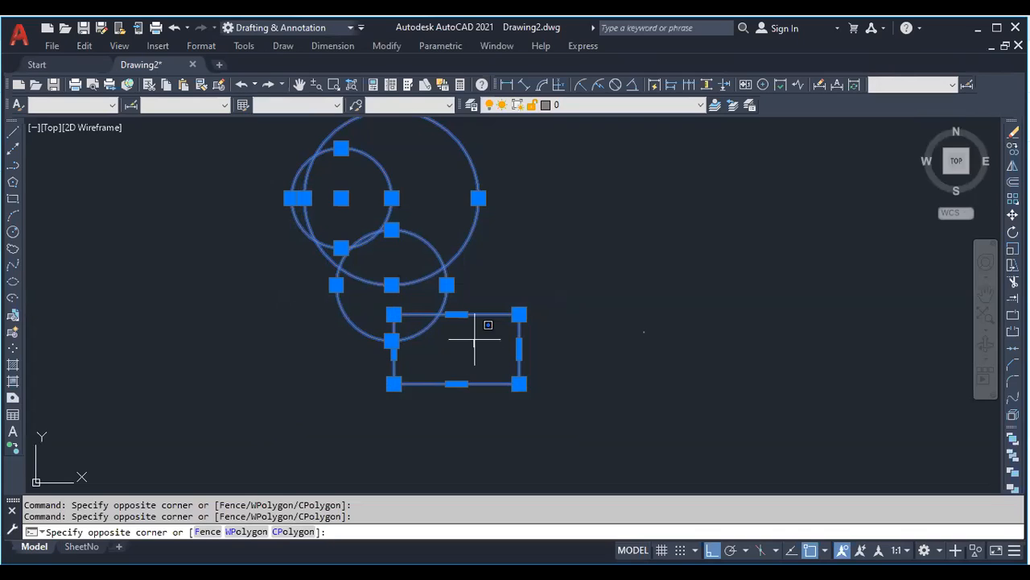
pyautogui.keyDown('shift'); pyautogui.click(455, 274); pyautogui.keyUp('shift')
pyautogui.keyDown('shift'); pyautogui.click(410, 168); pyautogui.keyUp('shift')
pyautogui.keyDown('shift'); pyautogui.click(352, 188); pyautogui.keyUp('shift')
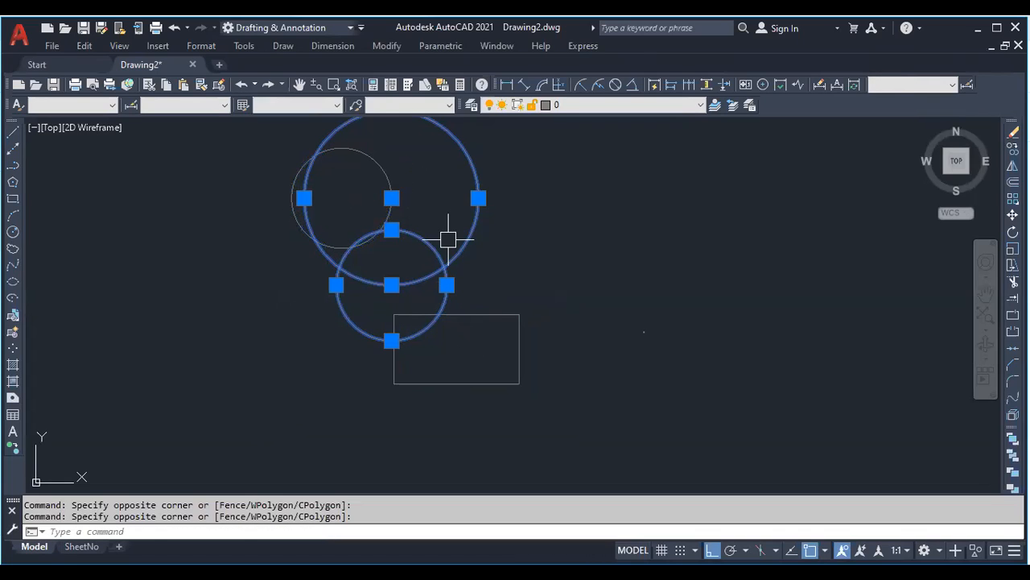
# Window-select all three circles and the rectangle, and apply a second selection window enclosing the small left circle
pyautogui.scroll(-4, 489, 292)
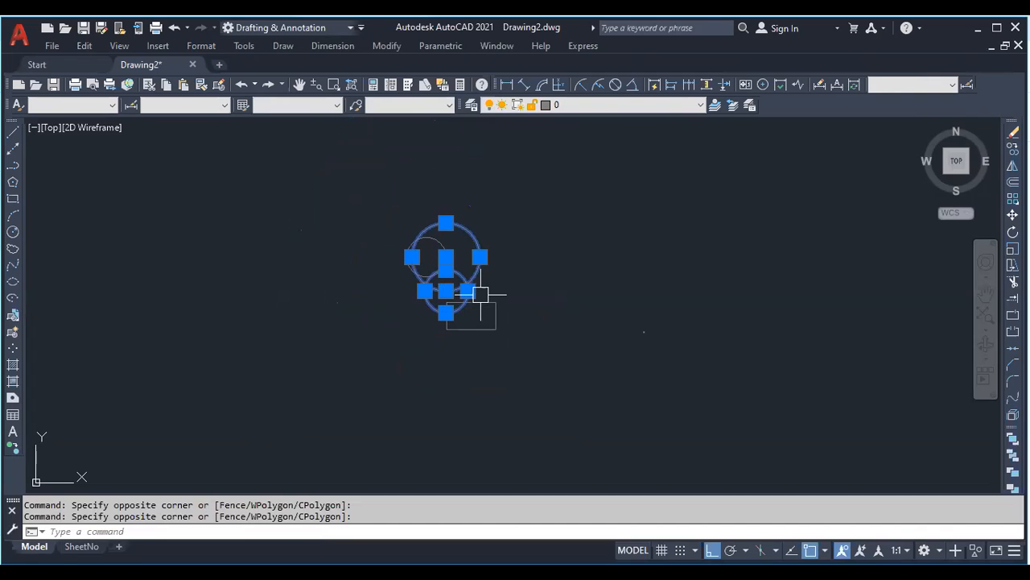
pyautogui.scroll(4, 482, 276)
pyautogui.scroll(-3, 415, 330)
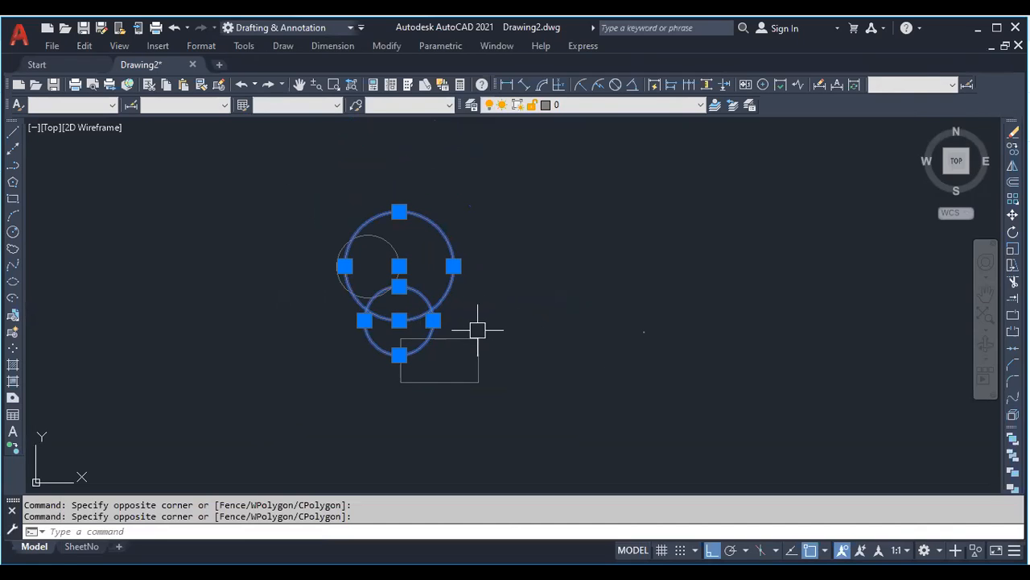
pyautogui.scroll(3, 388, 308)
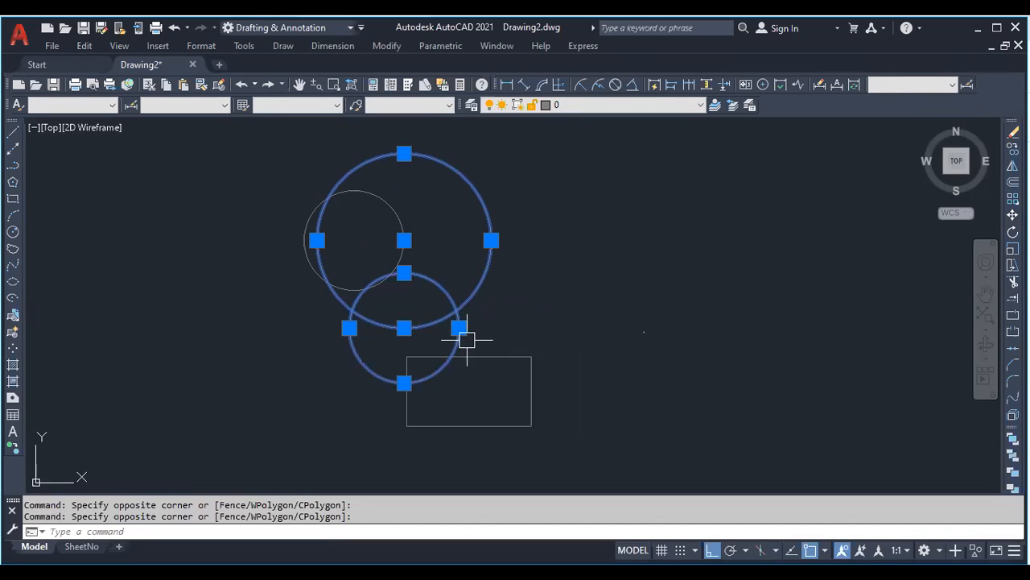
pyautogui.click(224, 141)
pyautogui.click(602, 439)
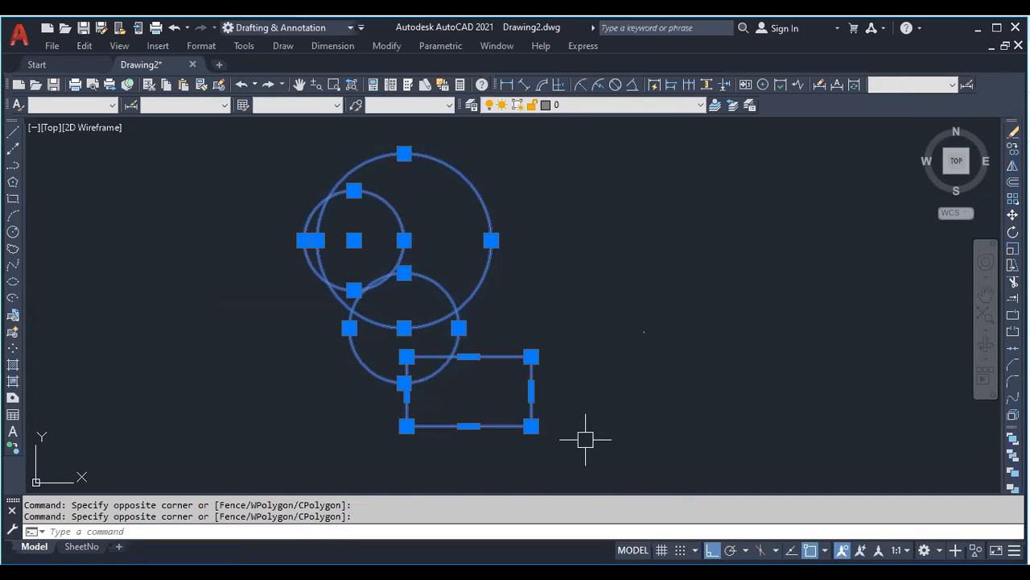
pyautogui.click(251, 176)
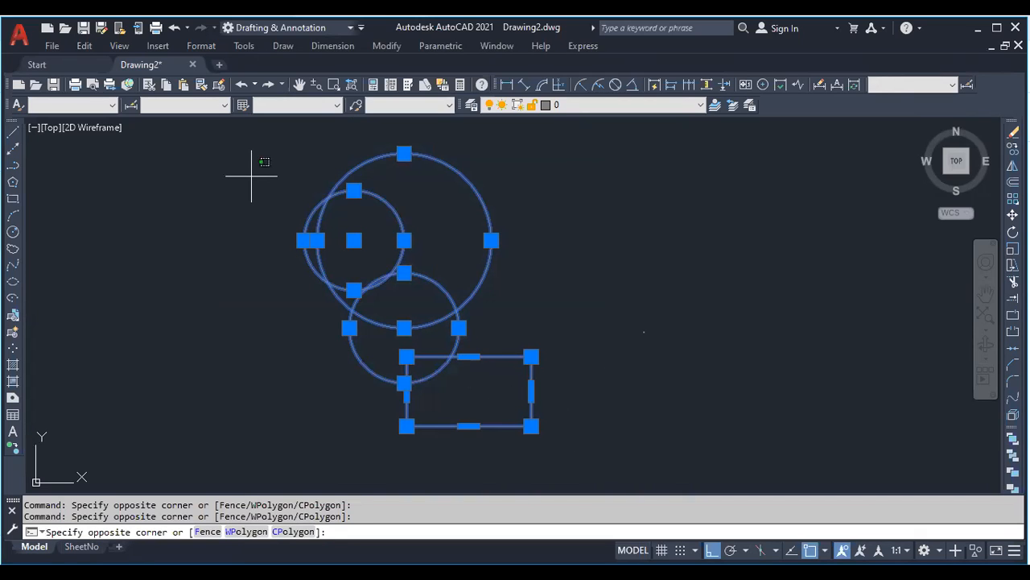
pyautogui.click(441, 307)
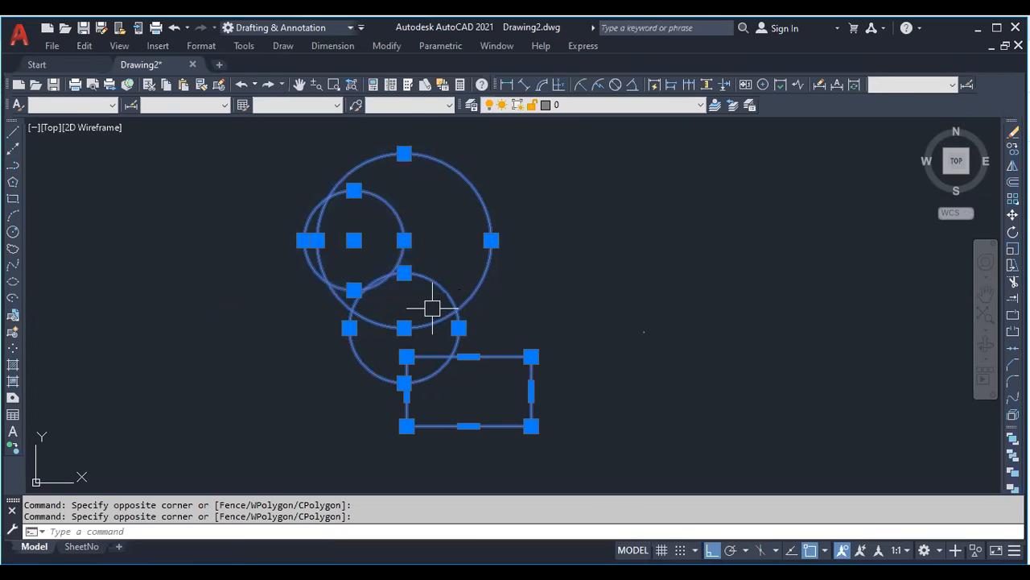
# Clear the current selection and select only the smallest circle by enclosing it in a window selection
pyautogui.press('Escape')
pyautogui.scroll(-3, 433, 307)
pyautogui.click(281, 198)
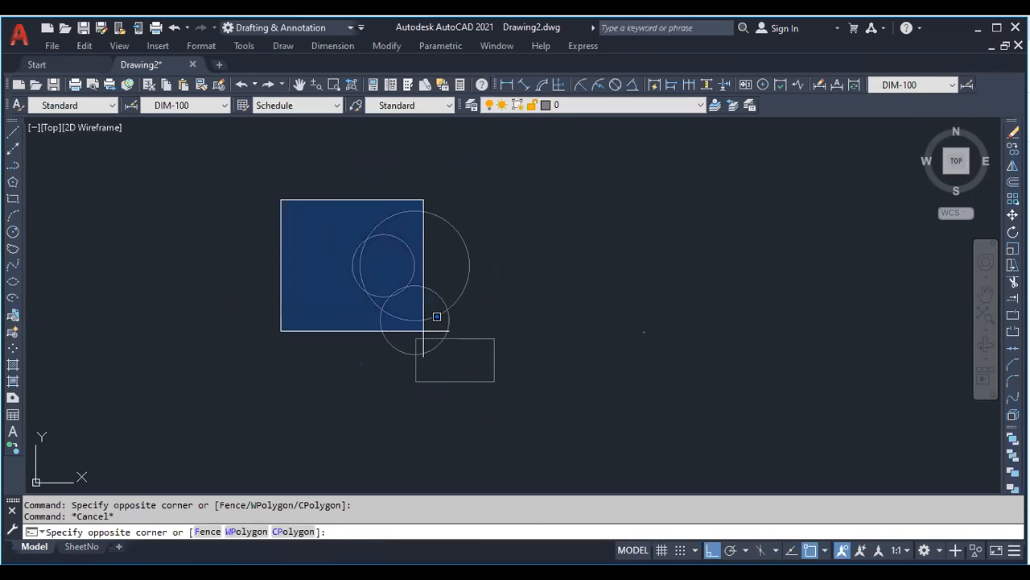
pyautogui.click(435, 299)
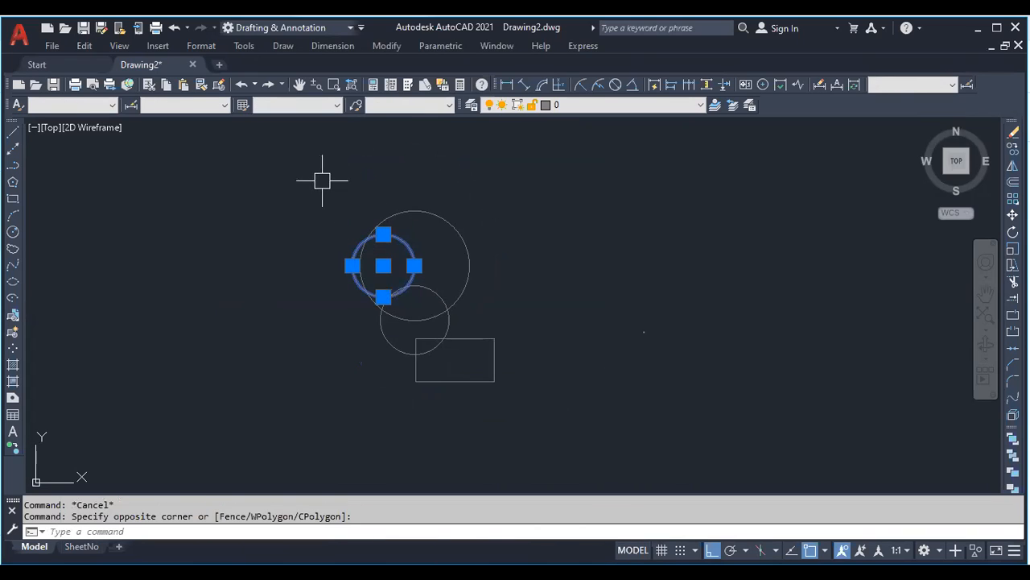
# Extend the selection to all circles and the rectangle with a crossing selection, and clear it
pyautogui.click(573, 167)
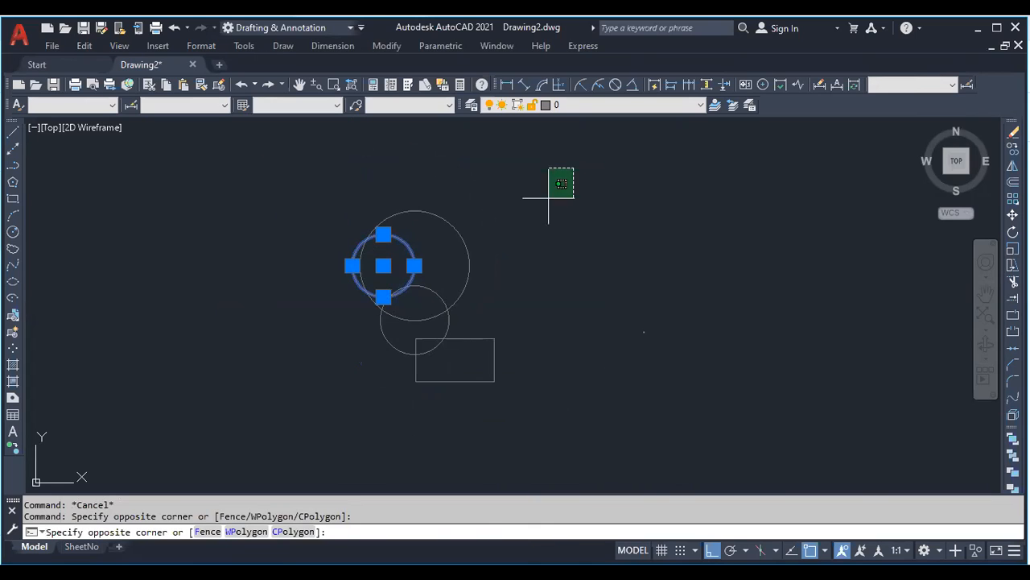
pyautogui.click(296, 425)
pyautogui.press('Escape')
# Select all three circles and the rectangle with an enclosing window selection, and clear the selection
pyautogui.click(285, 161)
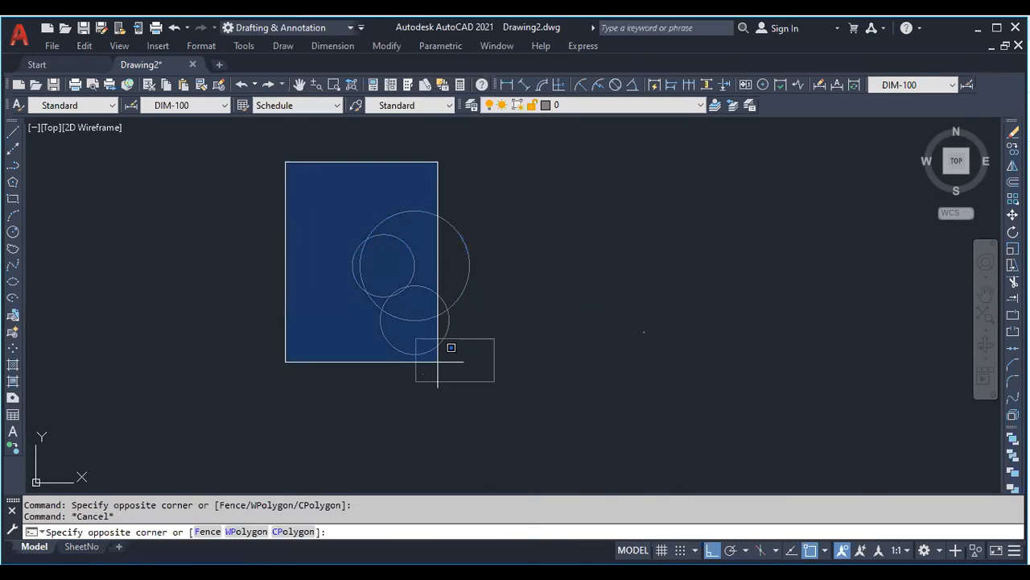
pyautogui.click(621, 491)
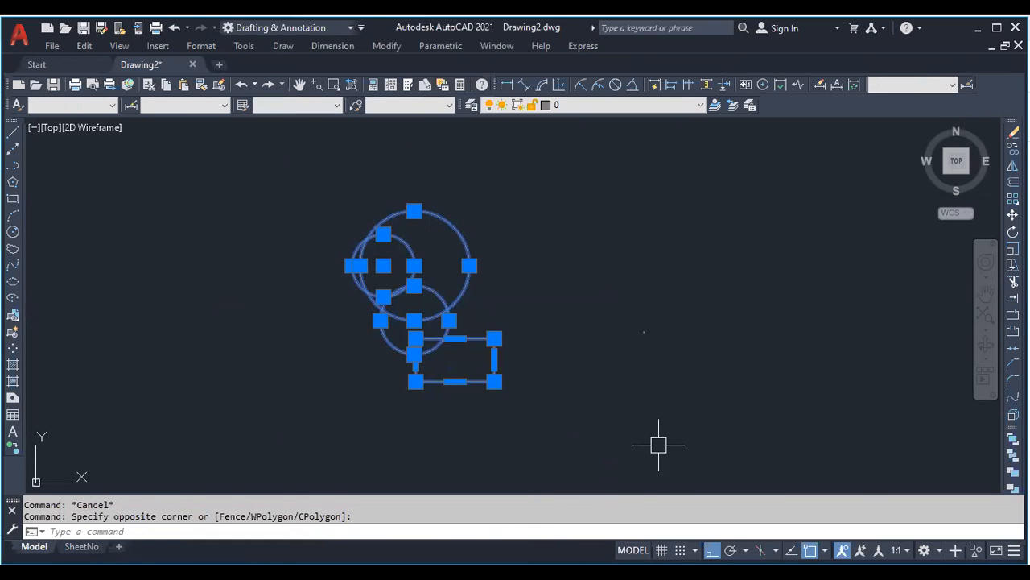
pyautogui.click(295, 207)
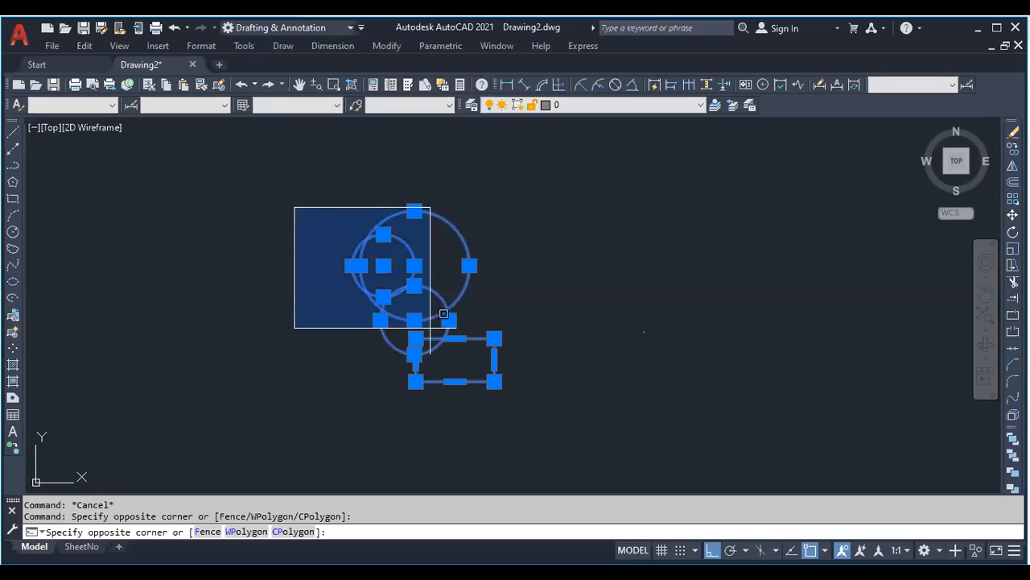
pyautogui.click(439, 333)
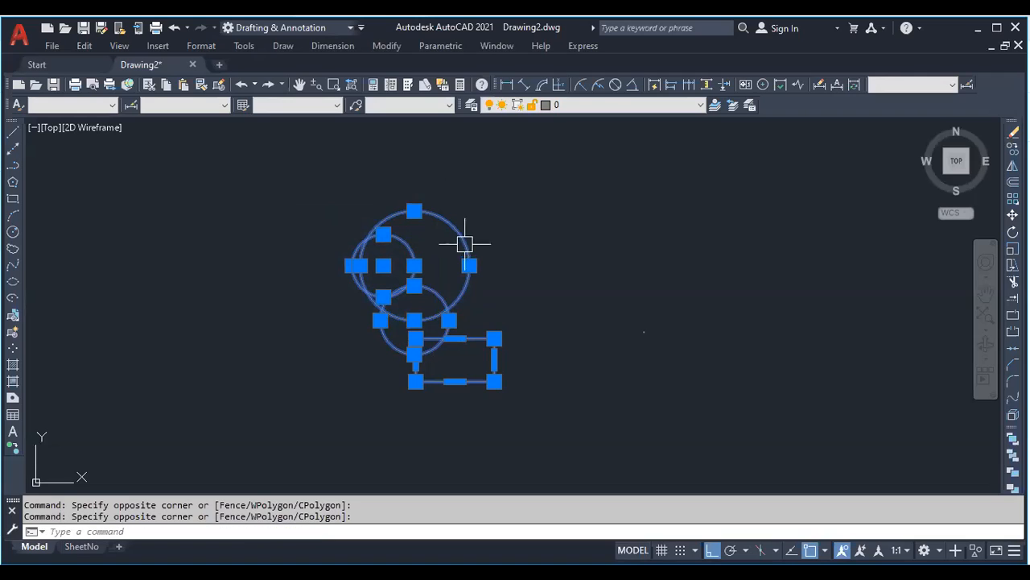
pyautogui.press('Escape')
# Use a window selection to pick only the smallest circle while it cuts through the neighbouring shapes
pyautogui.click(315, 206)
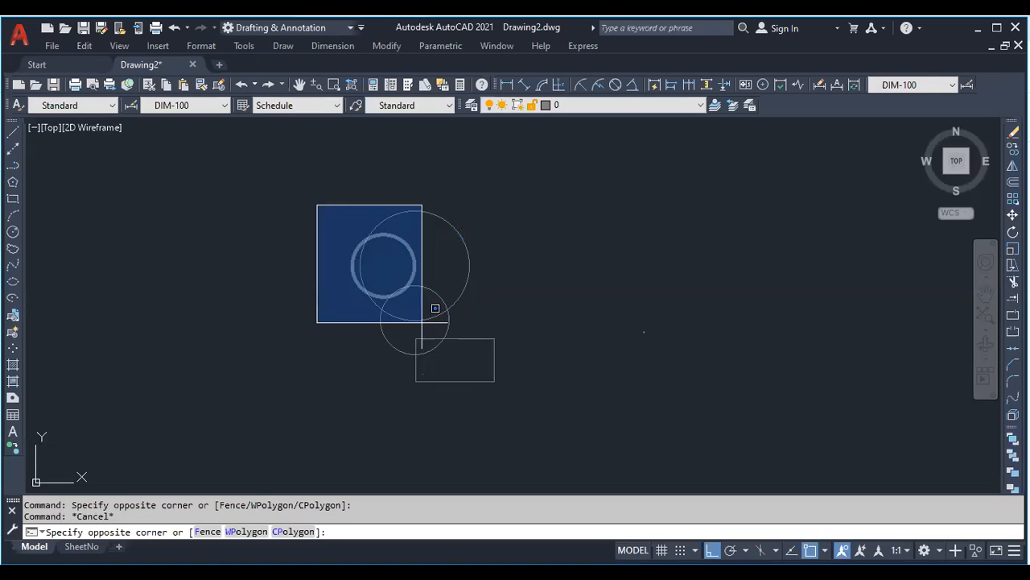
pyautogui.click(424, 304)
pyautogui.scroll(6, 403, 241)
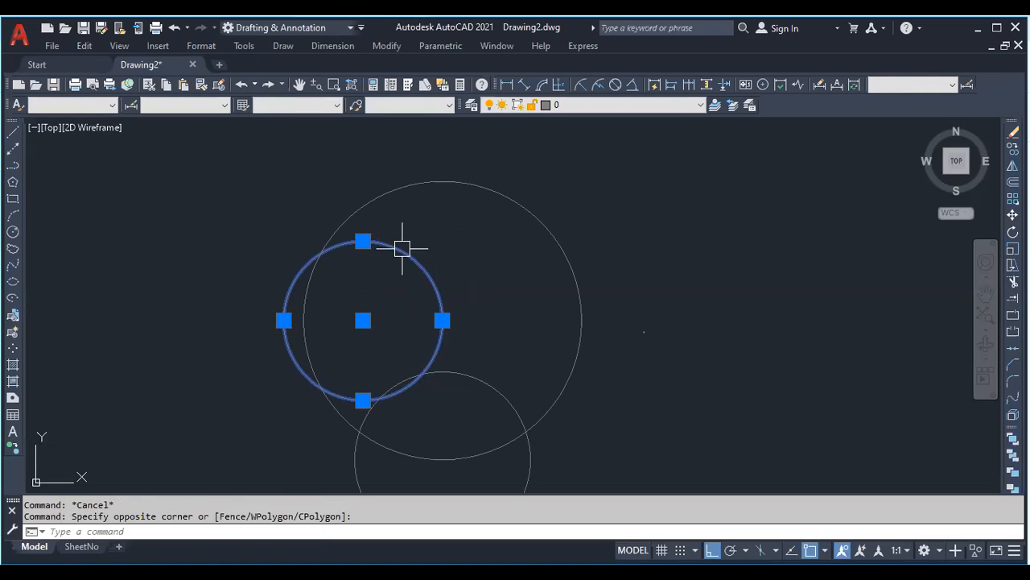
pyautogui.click(452, 215)
pyautogui.click(278, 123)
pyautogui.scroll(-6, 541, 249)
pyautogui.scroll(6, 448, 249)
pyautogui.scroll(-6, 419, 271)
# Add the remaining shapes with an enclosing window and apply a crossing selection over the large circle's edge
pyautogui.click(312, 168)
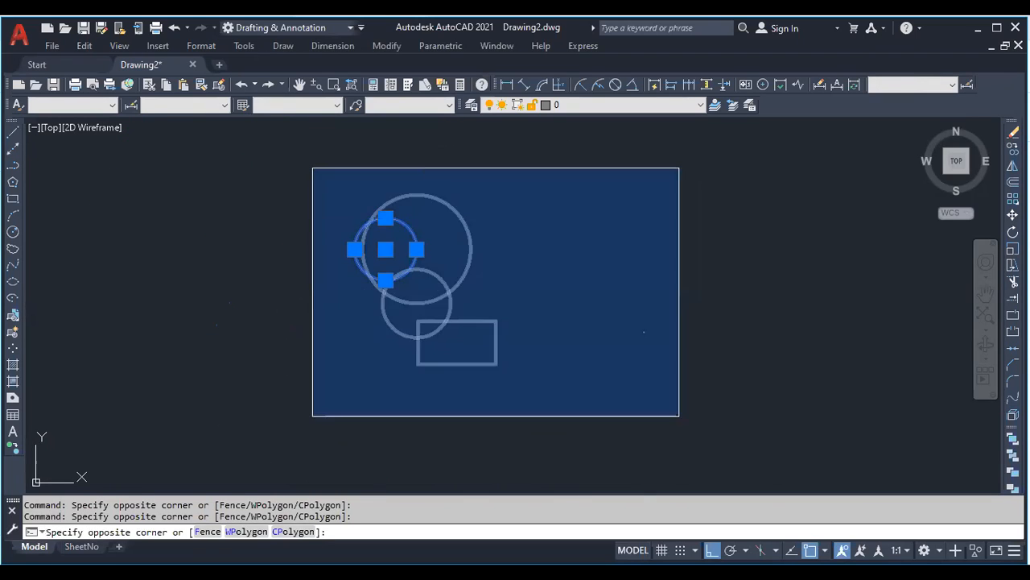
pyautogui.click(678, 417)
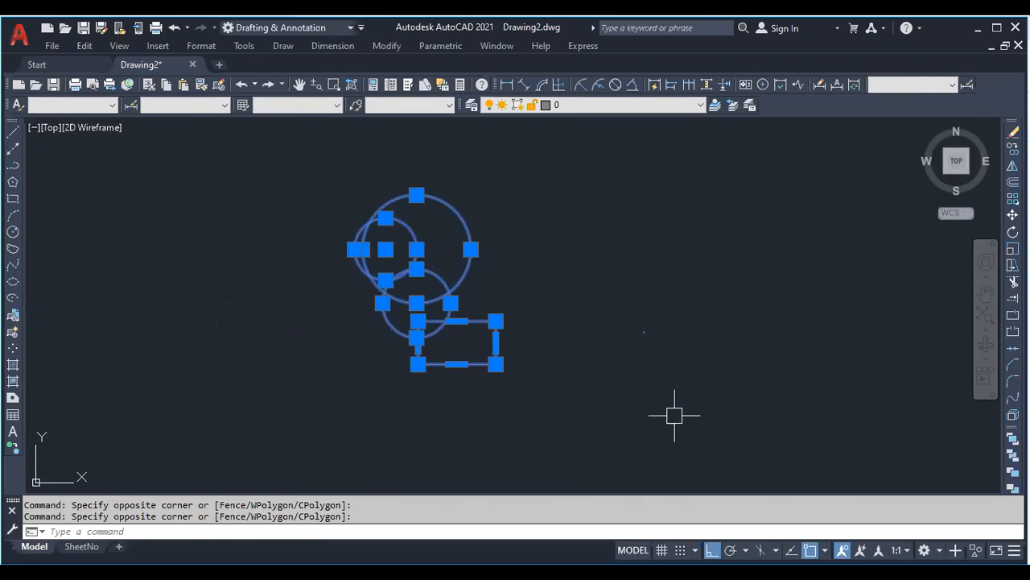
pyautogui.click(499, 252)
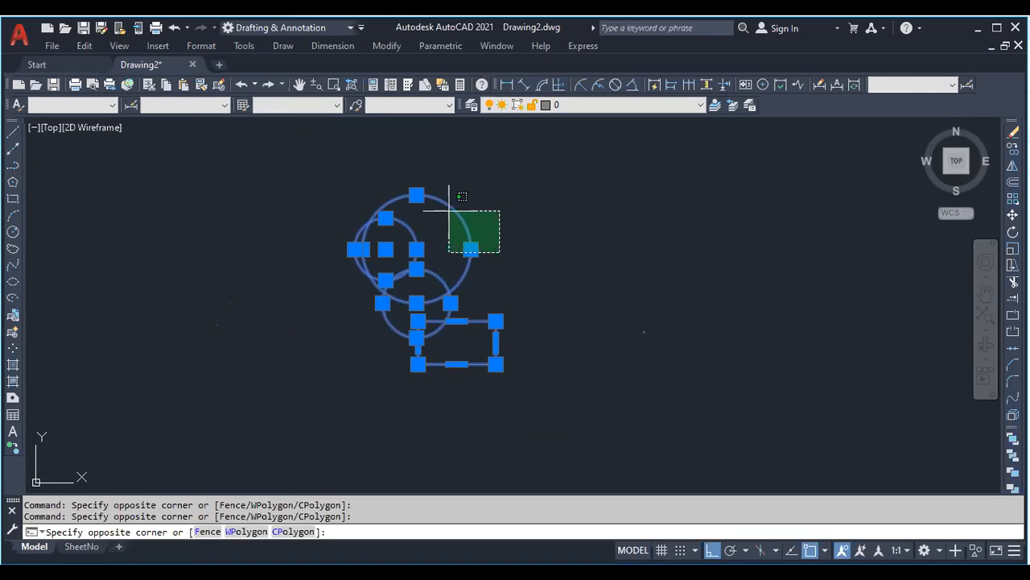
pyautogui.click(449, 211)
# Try removing individual shapes from the selection set, and clear the whole selection
pyautogui.scroll(5, 501, 343)
pyautogui.click(458, 338)
pyautogui.keyDown('shift'); pyautogui.click(461, 337); pyautogui.keyUp('shift')
pyautogui.scroll(-2, 424, 260)
pyautogui.scroll(2, 412, 255)
pyautogui.click(411, 256)
pyautogui.keyDown('shift'); pyautogui.click(405, 214); pyautogui.keyUp('shift')
pyautogui.scroll(-2, 427, 306)
pyautogui.press('Escape')
# Enclose the complete group of circles and rectangle in one window selection, and deselect everything
pyautogui.scroll(-2, 537, 345)
pyautogui.scroll(4, 370, 228)
pyautogui.scroll(-2, 335, 226)
pyautogui.click(306, 134)
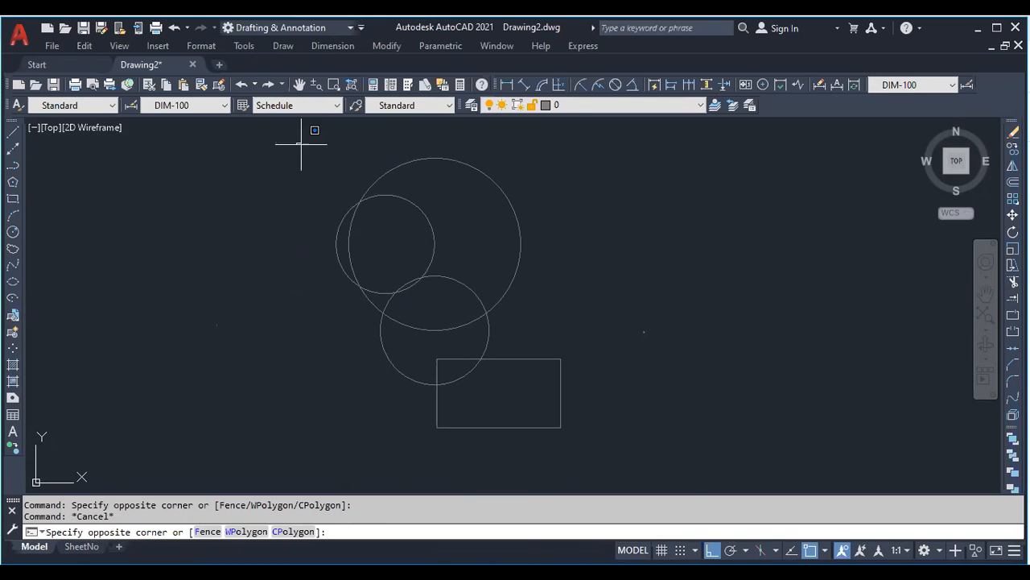
pyautogui.click(702, 460)
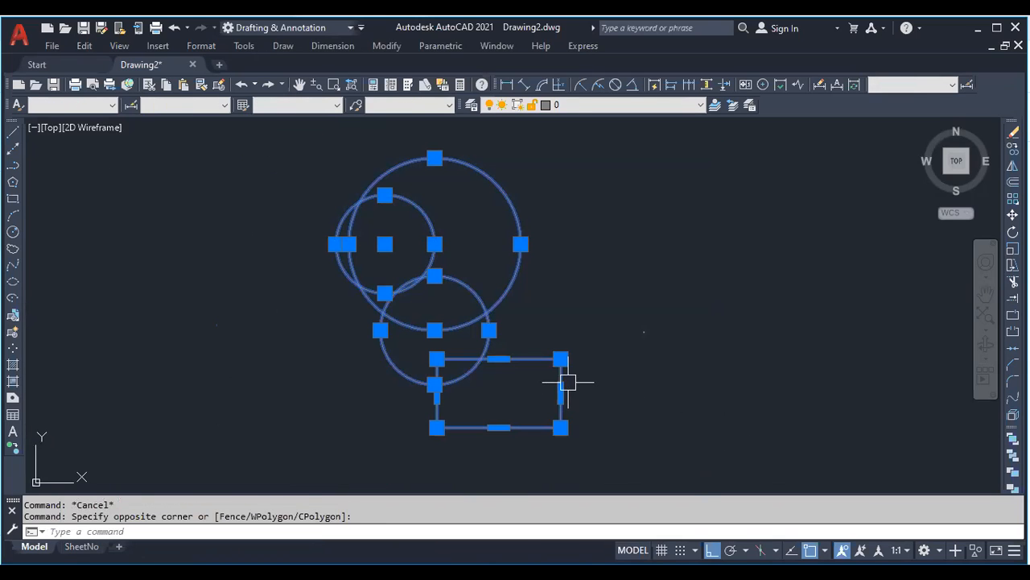
pyautogui.press('Escape')
pyautogui.scroll(2, 568, 384)
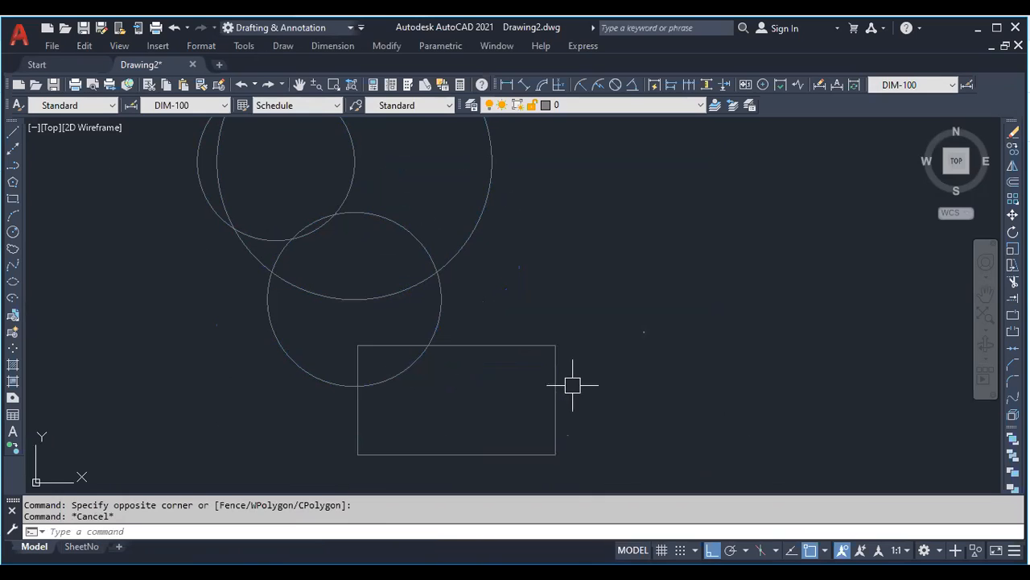
pyautogui.click(621, 109)
pyautogui.press('Escape')
pyautogui.scroll(-6, 424, 378)
pyautogui.scroll(-2, 425, 369)
pyautogui.scroll(8, 419, 330)
pyautogui.scroll(-4, 406, 296)
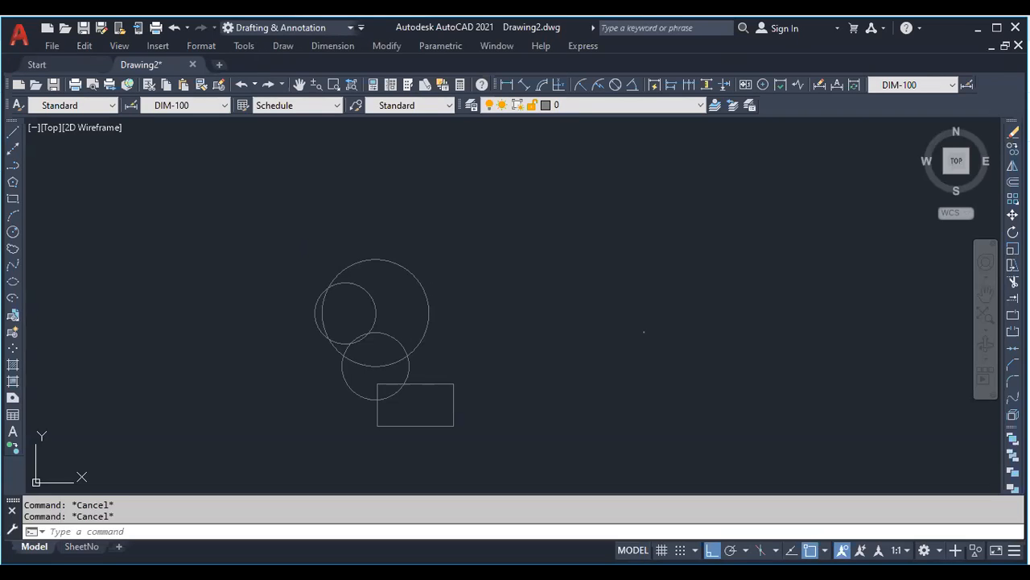
pyautogui.scroll(4, 367, 453)
pyautogui.scroll(-2, 242, 357)
# Select the whole group of shapes with one crossing selection, and cancel the selection
pyautogui.click(544, 413)
pyautogui.scroll(-5, 518, 406)
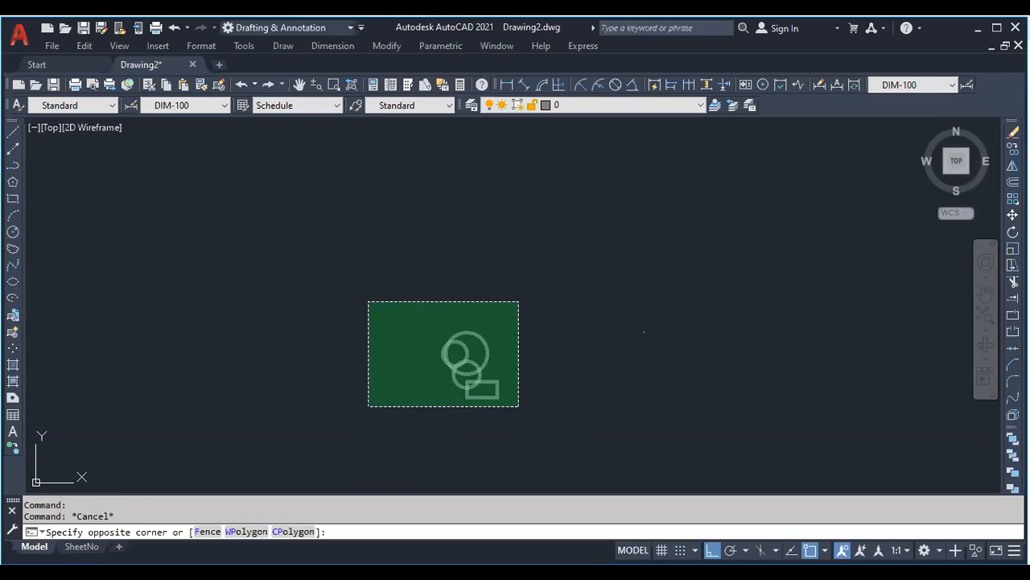
pyautogui.click(368, 301)
pyautogui.press('Escape')
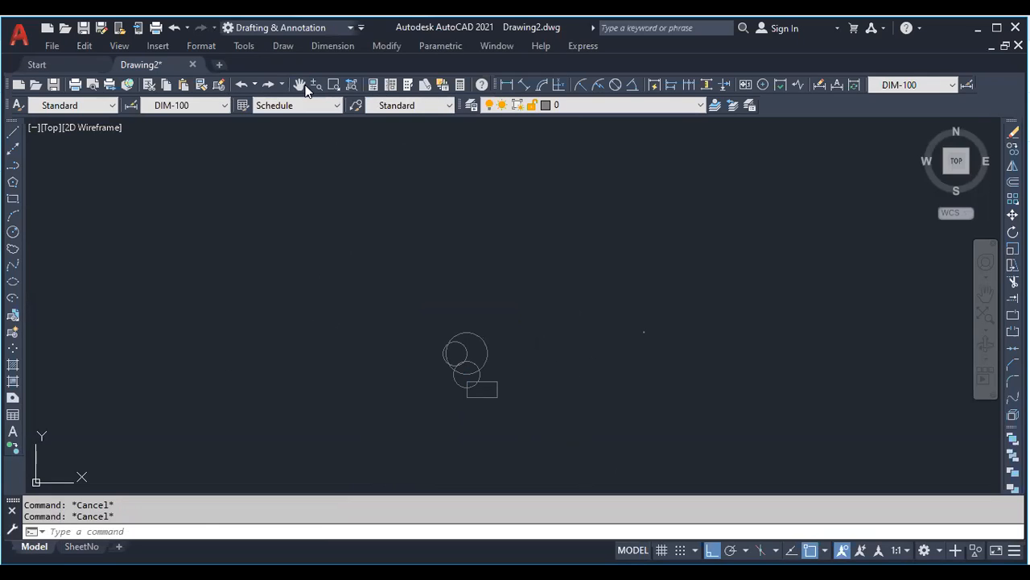
# Add a linear dimension to the rectangle's upper edge, placing the dimension line inside the rectangle
pyautogui.click(507, 85)
pyautogui.scroll(3, 469, 361)
pyautogui.scroll(4, 471, 379)
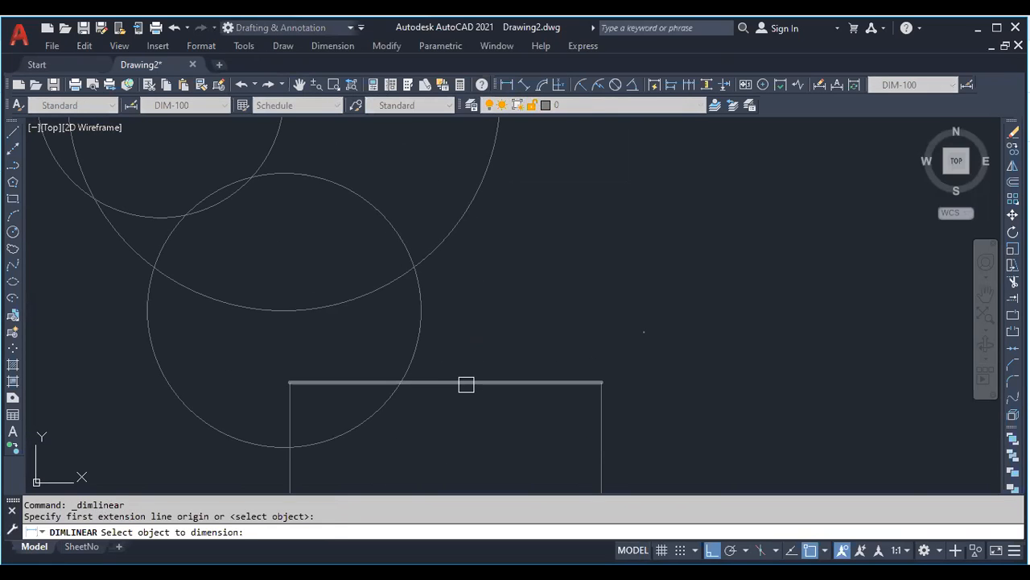
pyautogui.click(466, 385)
pyautogui.scroll(-2, 459, 338)
pyautogui.scroll(2, 470, 379)
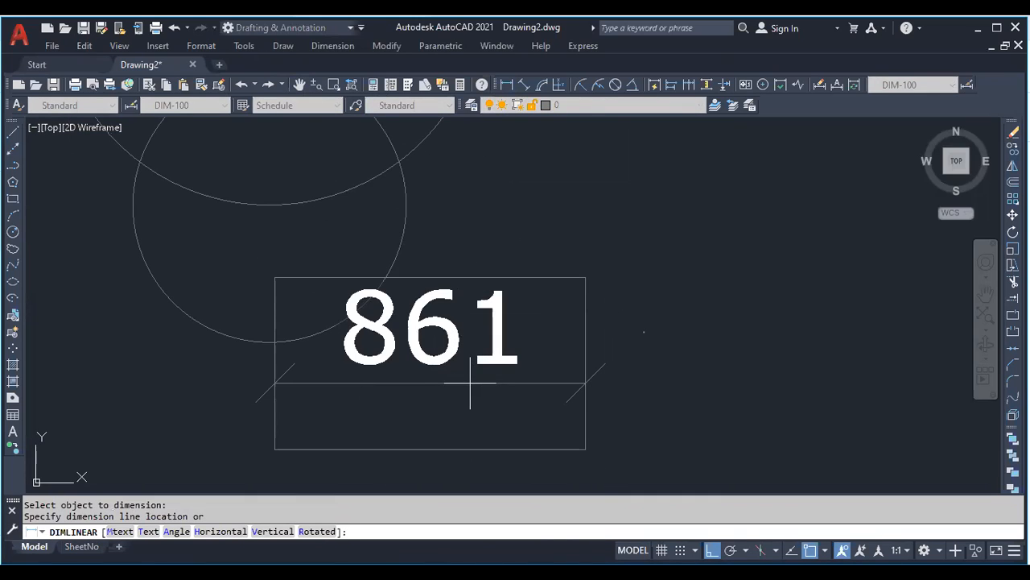
pyautogui.click(469, 384)
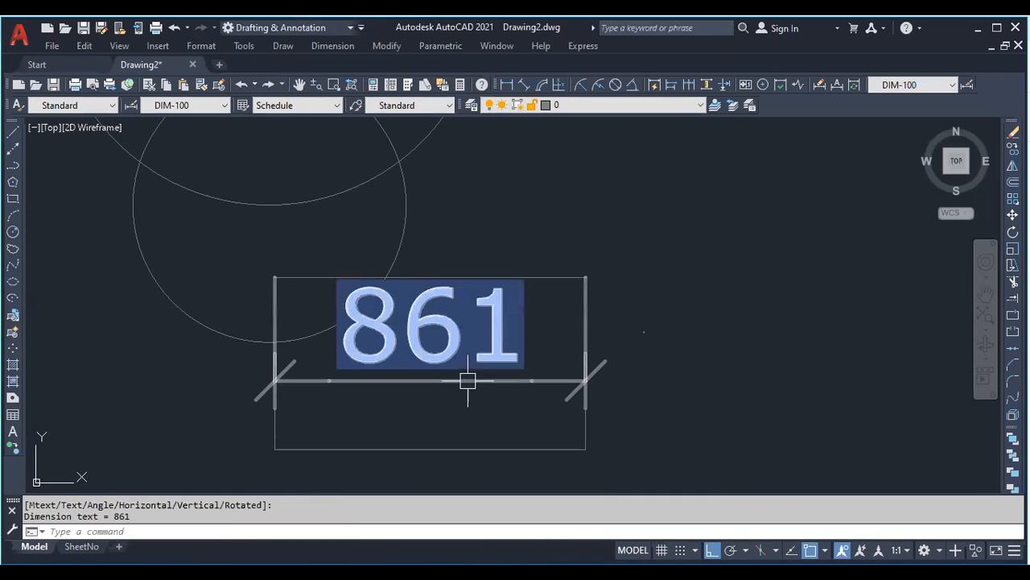
# Stretch the rectangle's lower-right corner horizontally outward by about 631 units to form a slanted edge
pyautogui.scroll(-4, 356, 301)
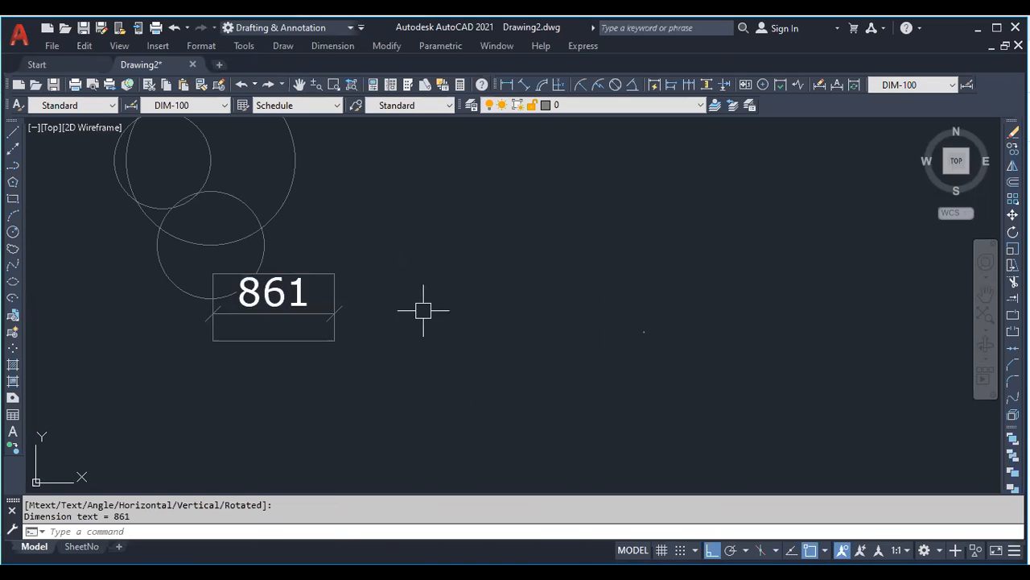
pyautogui.scroll(3, 318, 314)
pyautogui.click(346, 349)
pyautogui.click(346, 352)
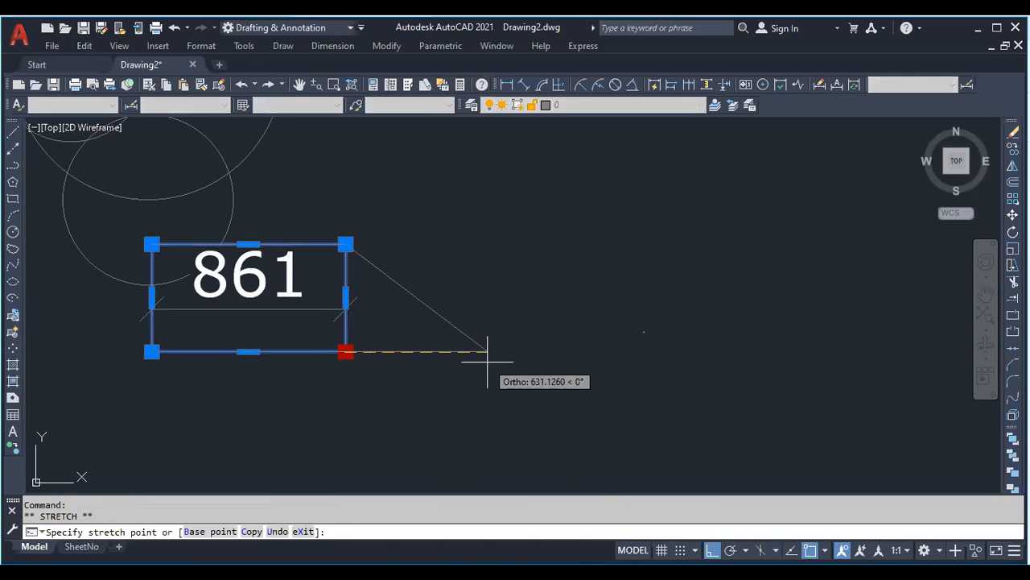
pyautogui.press('Escape')
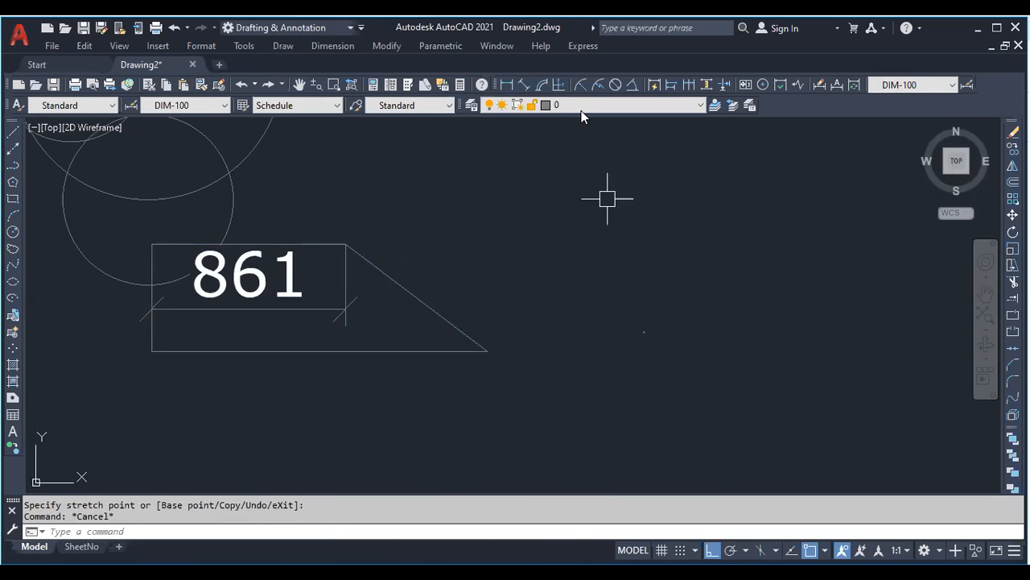
# Add an aligned dimension to the slanted edge, placing it outside the shape
pyautogui.click(524, 84)
pyautogui.press('Return')
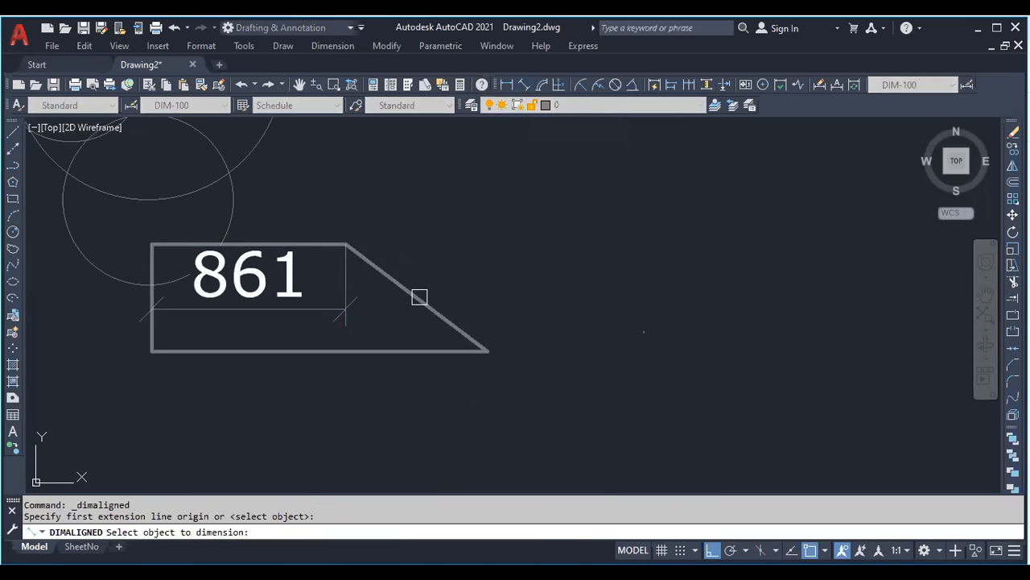
pyautogui.click(419, 297)
pyautogui.click(460, 285)
pyautogui.press('Escape')
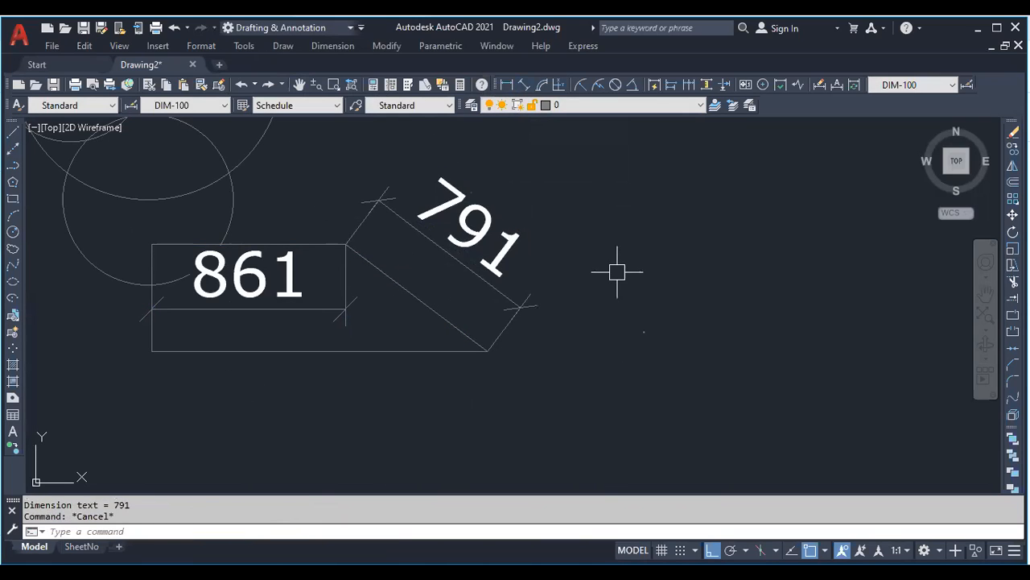
pyautogui.scroll(-3, 603, 292)
pyautogui.scroll(1, 549, 317)
pyautogui.scroll(4, 547, 298)
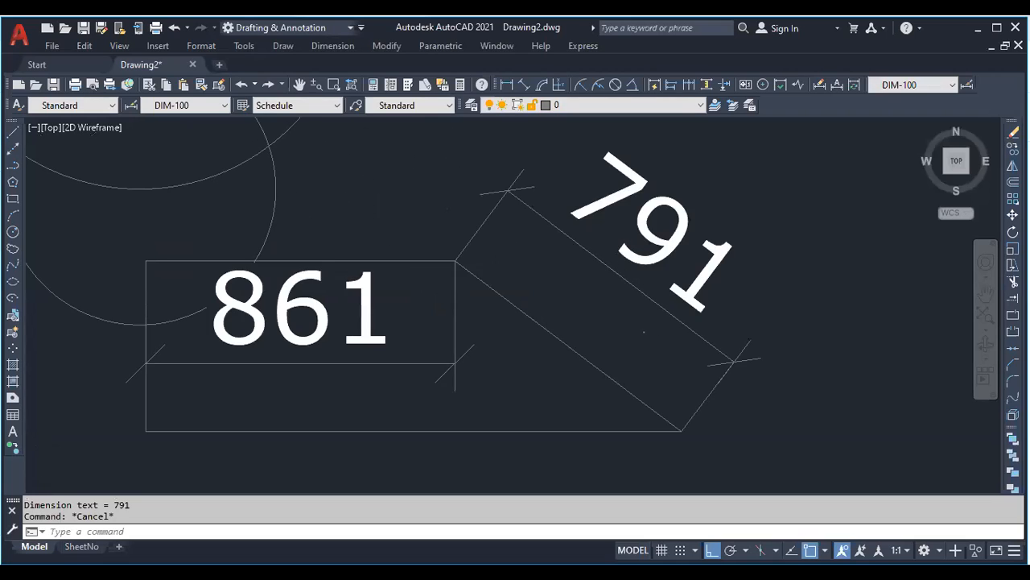
pyautogui.scroll(-2, 571, 288)
pyautogui.click(587, 269)
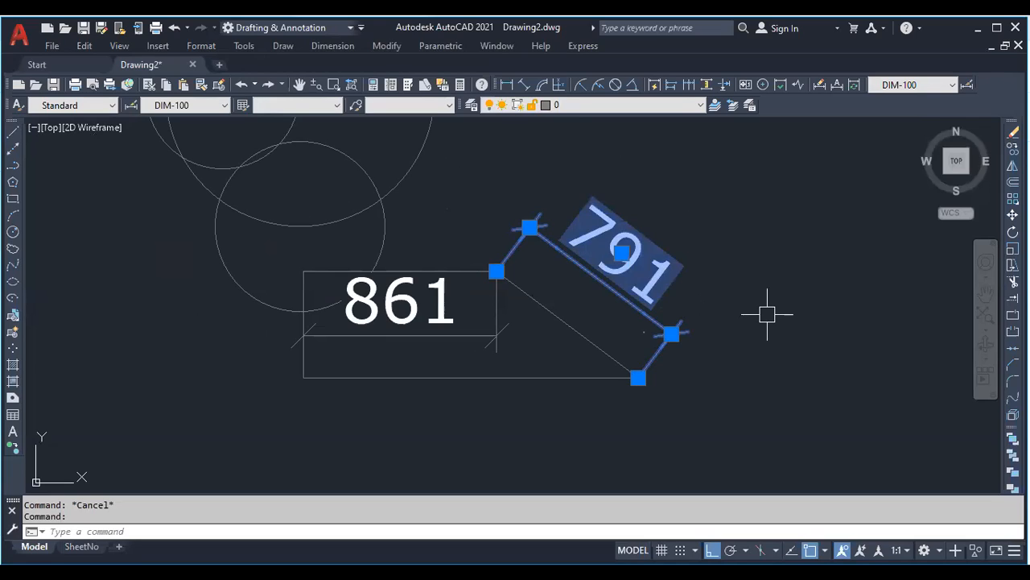
pyautogui.write('d')
pyautogui.press('Return')
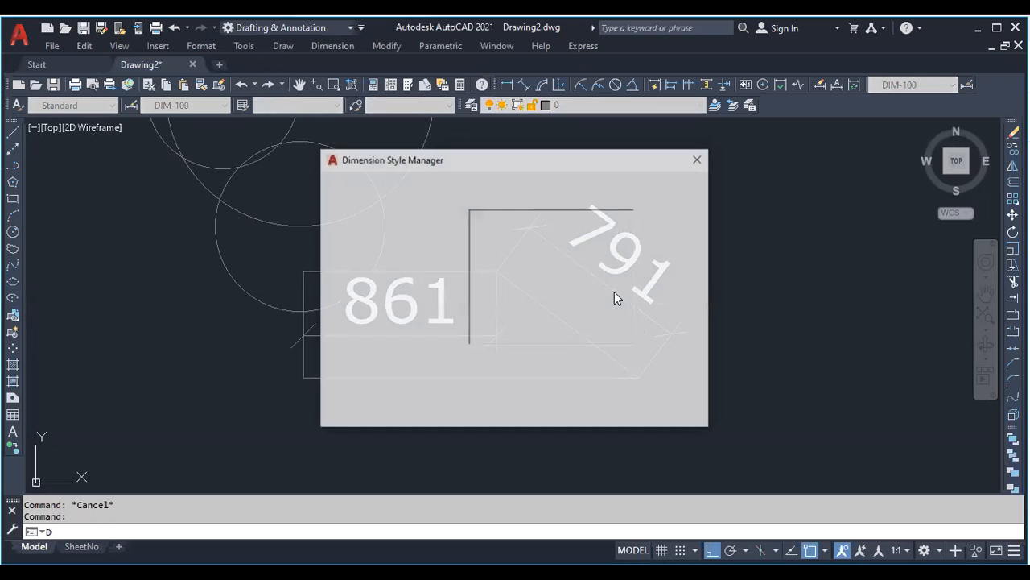
pyautogui.press('Escape')
# Select the aligned dimension and open the dimension style DIM-025 for modification
pyautogui.click(573, 266)
pyautogui.write('d')
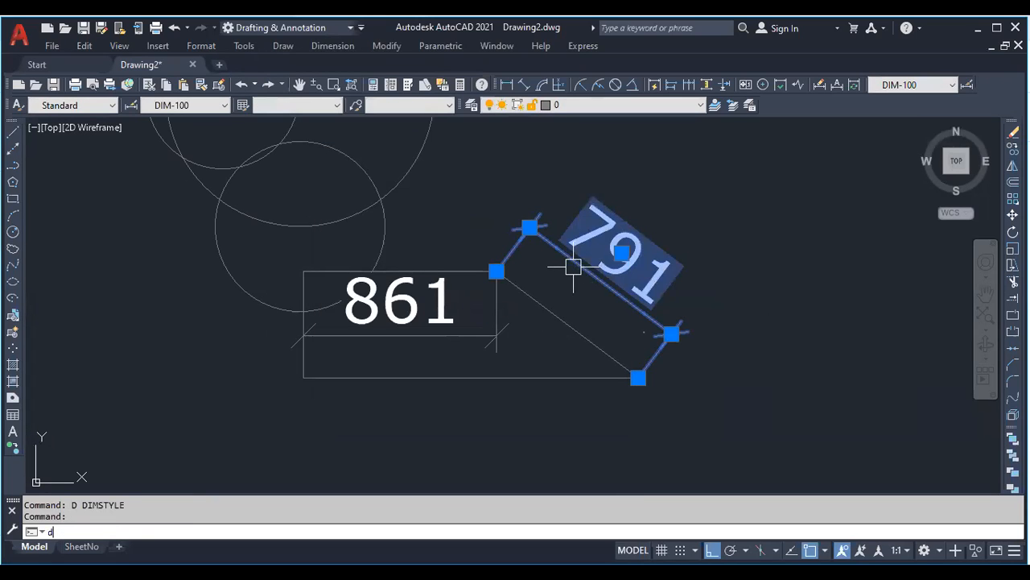
pyautogui.press('Return')
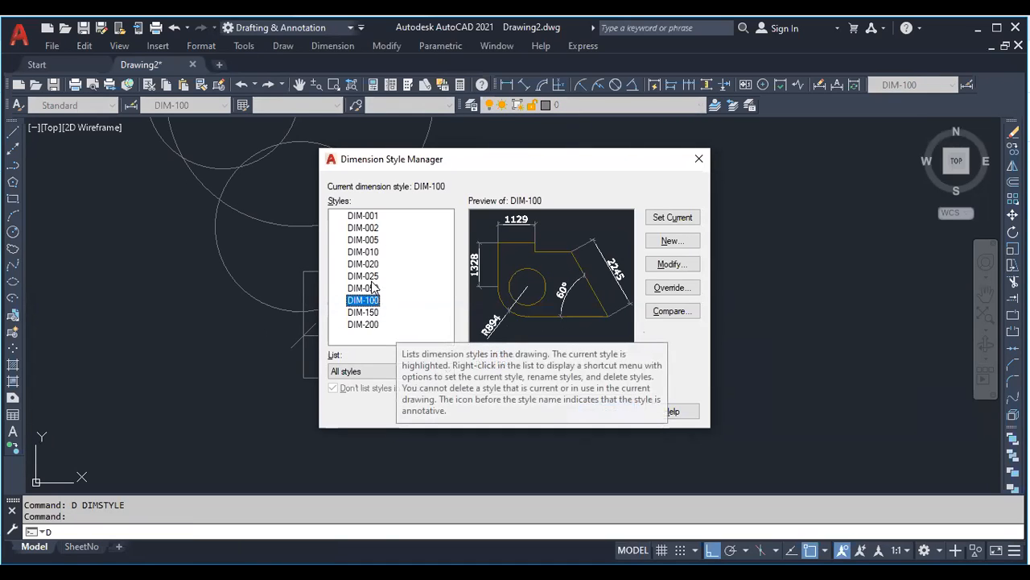
pyautogui.click(366, 276)
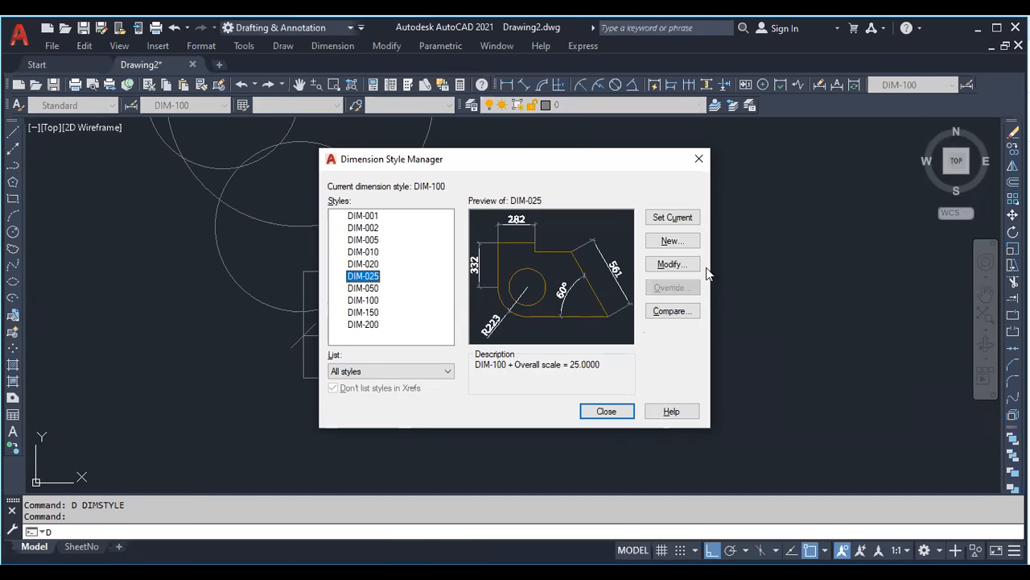
pyautogui.click(665, 272)
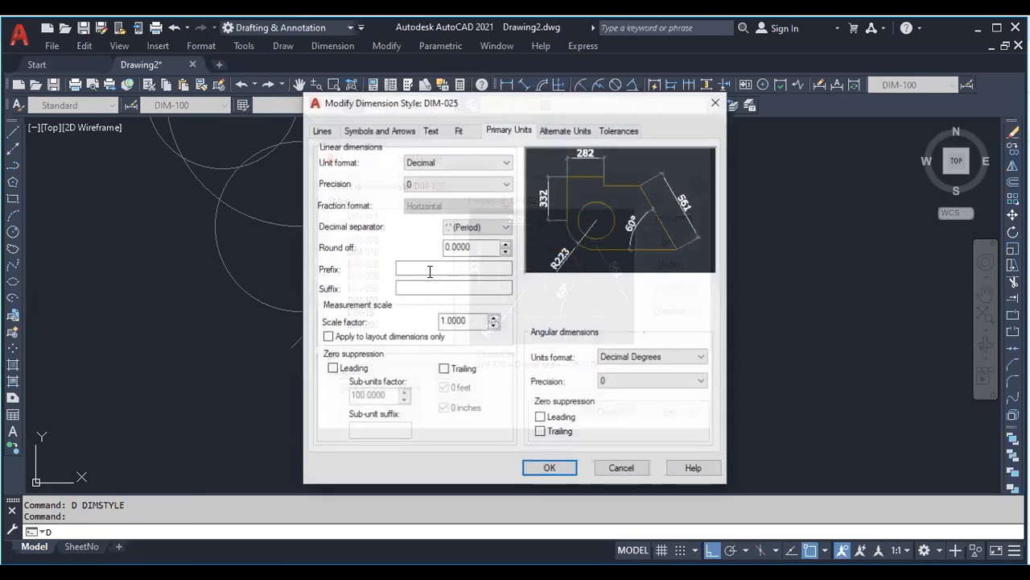
# Set the linear round-off of dimension style DIM-025 to 5 and make that style current
pyautogui.moveTo(404, 239); pyautogui.dragTo(314, 239)
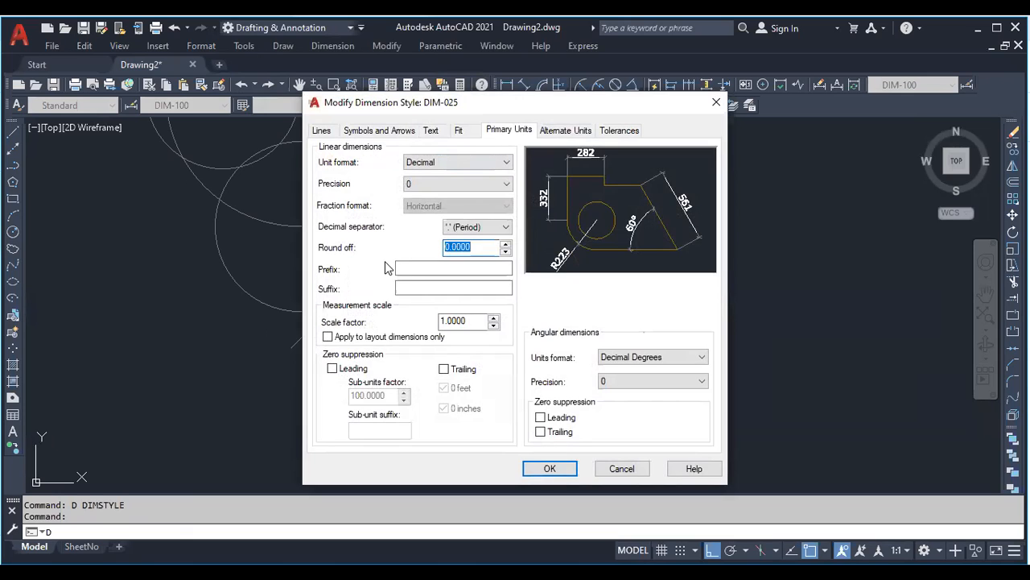
pyautogui.click(429, 136)
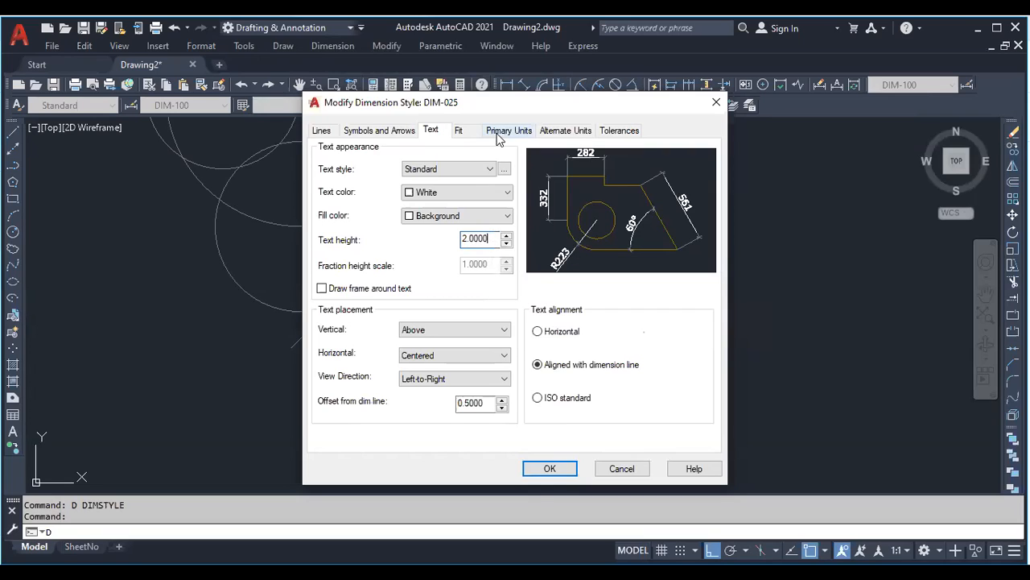
pyautogui.click(459, 131)
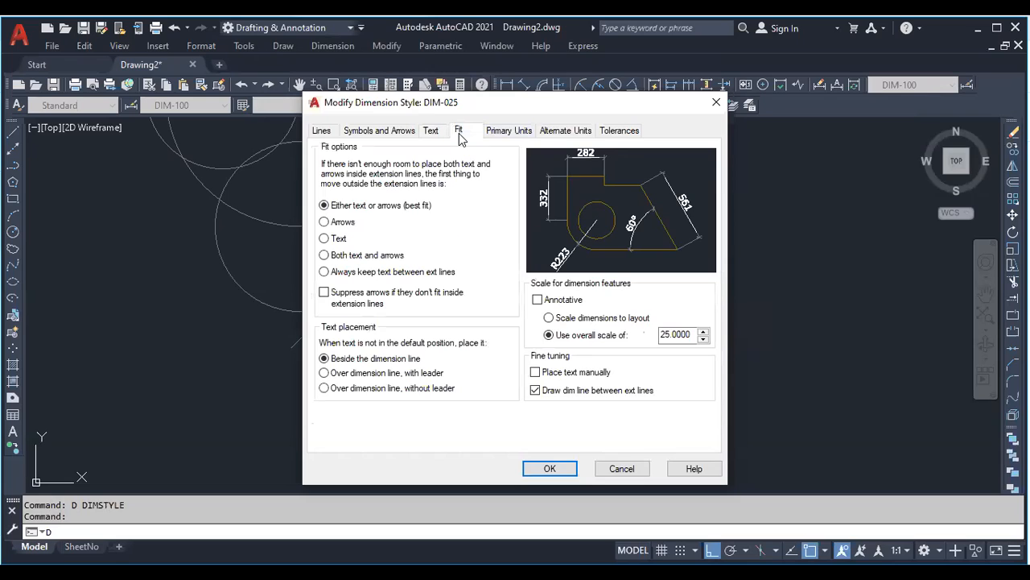
pyautogui.click(502, 131)
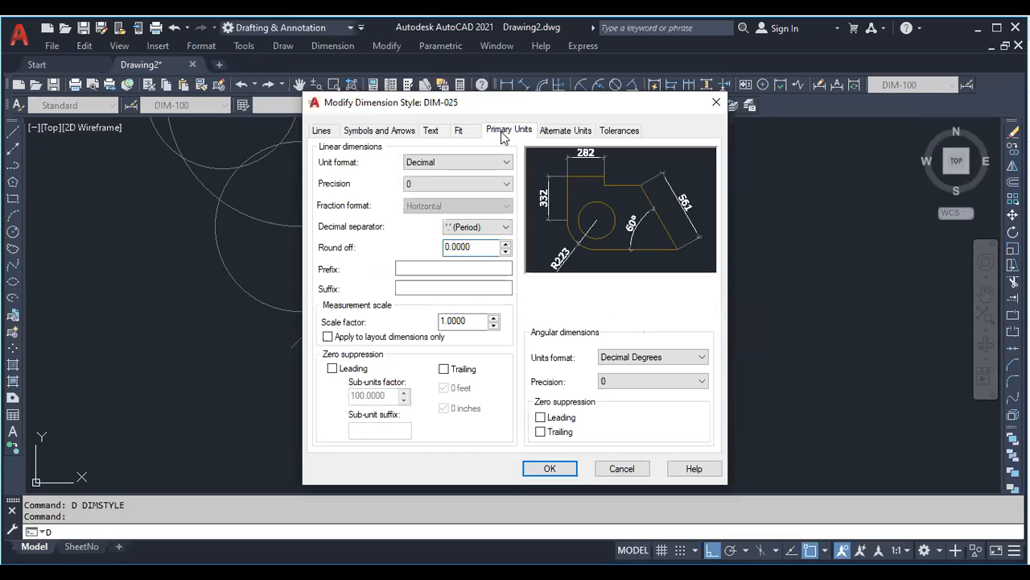
pyautogui.doubleClick(467, 247)
pyautogui.write('5')
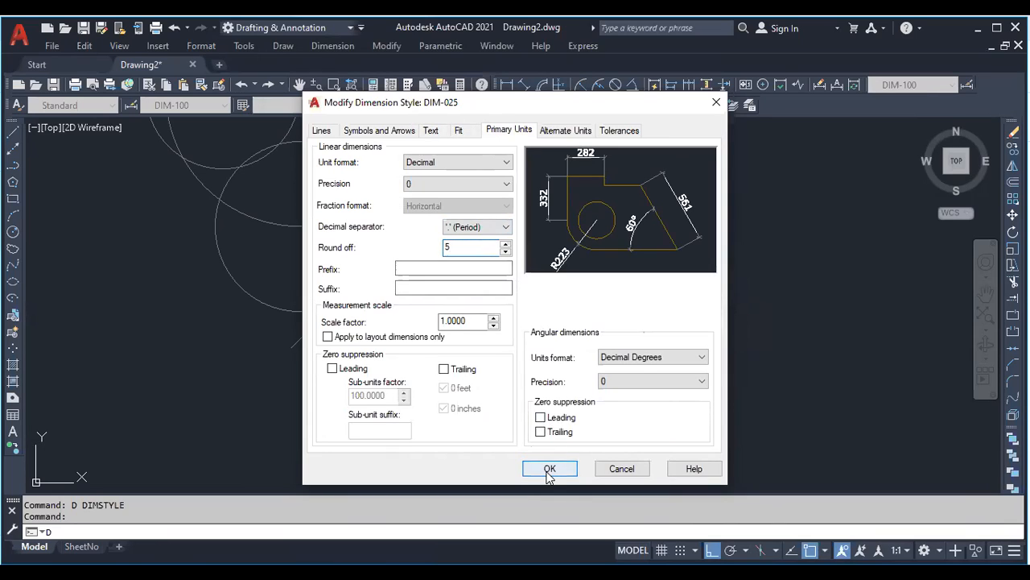
pyautogui.press('Return')
pyautogui.click(683, 219)
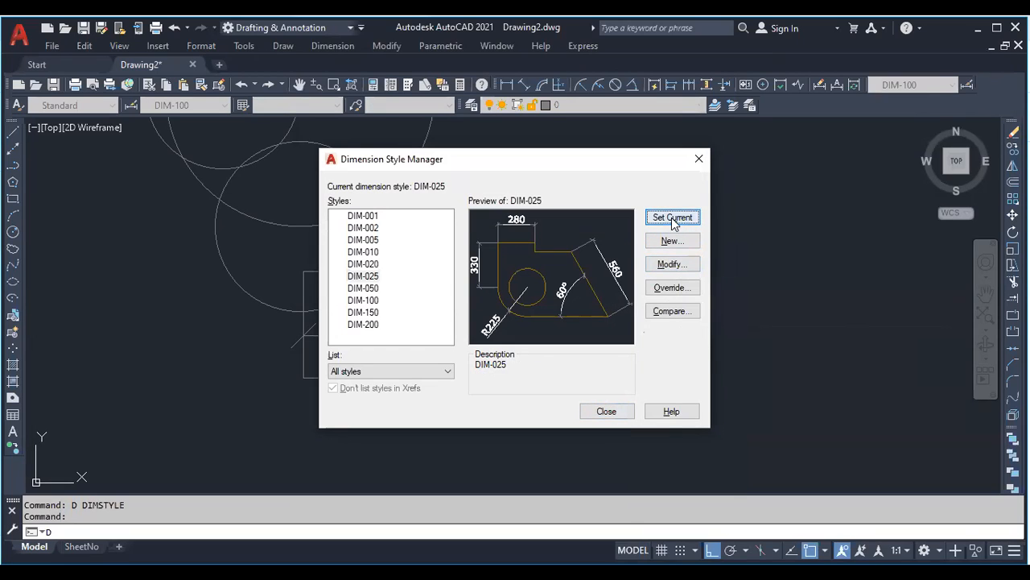
pyautogui.click(607, 418)
# Delete the existing linear dimension of the upper edge and the aligned dimension of the slanted edge
pyautogui.click(427, 338)
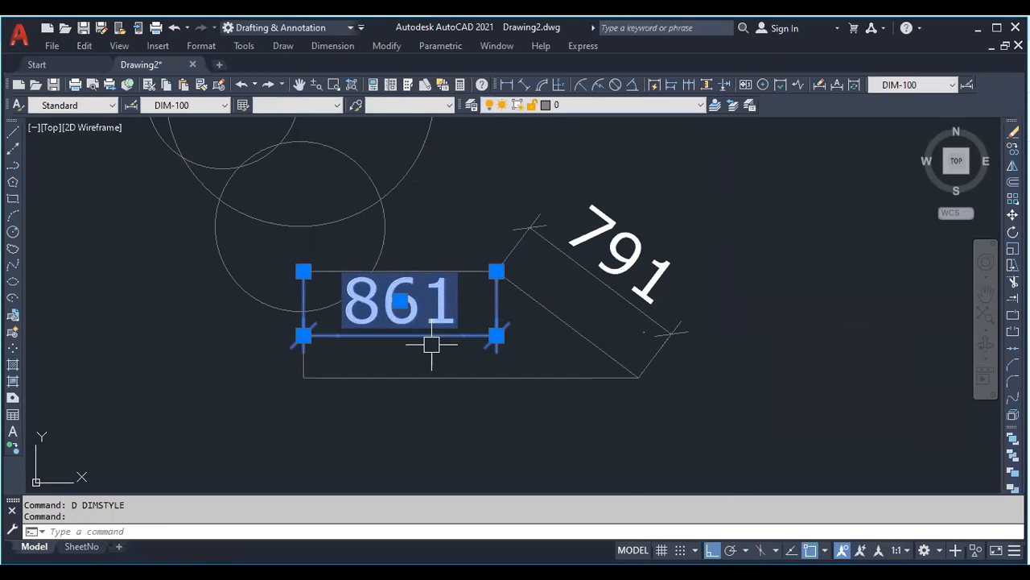
pyautogui.press('Delete')
pyautogui.click(625, 294)
pyautogui.press('Delete')
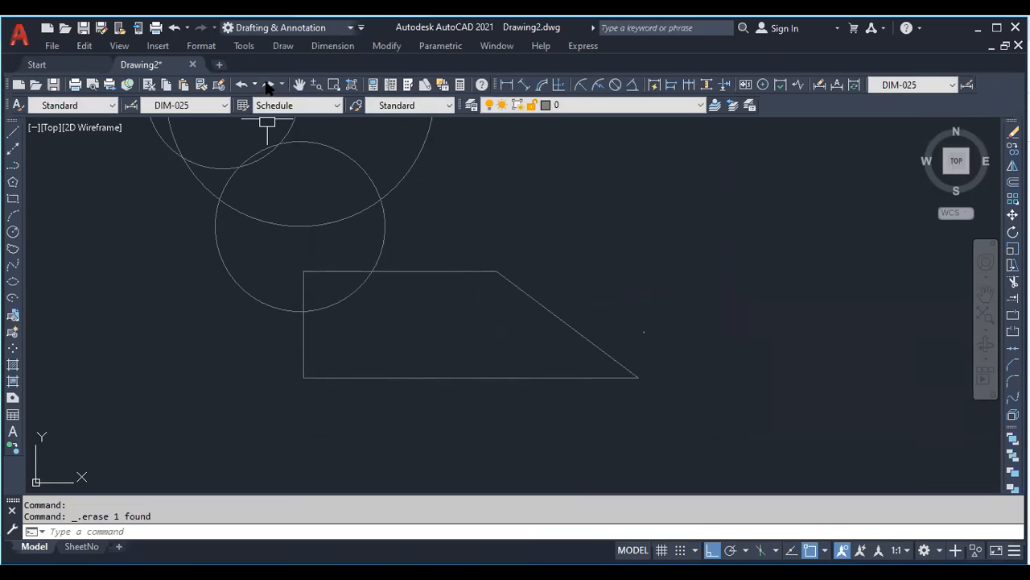
# Add a DIM-025 linear dimension to the upper edge, placing the dimension line inside the shape
pyautogui.click(506, 85)
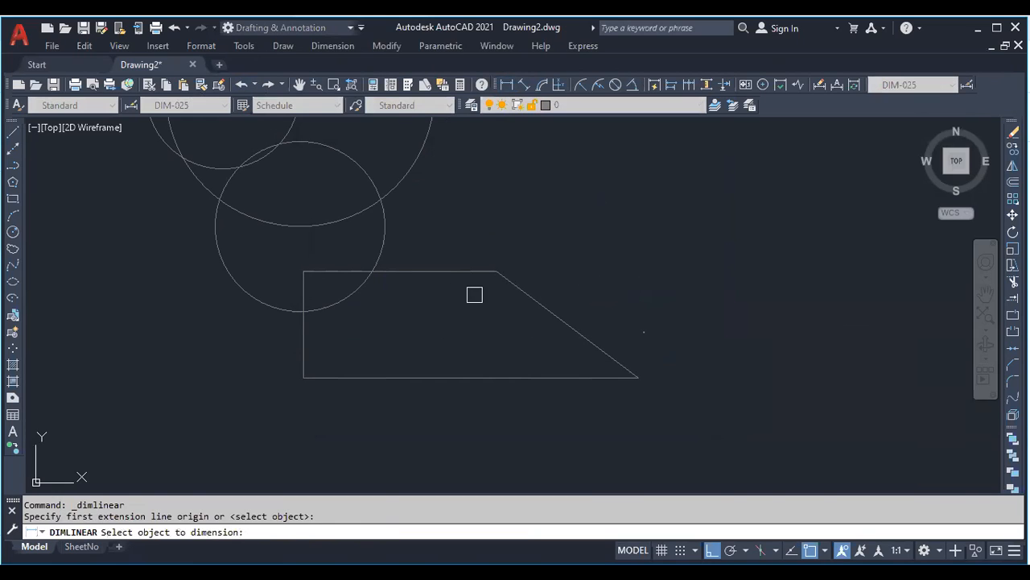
pyautogui.click(427, 273)
pyautogui.click(423, 303)
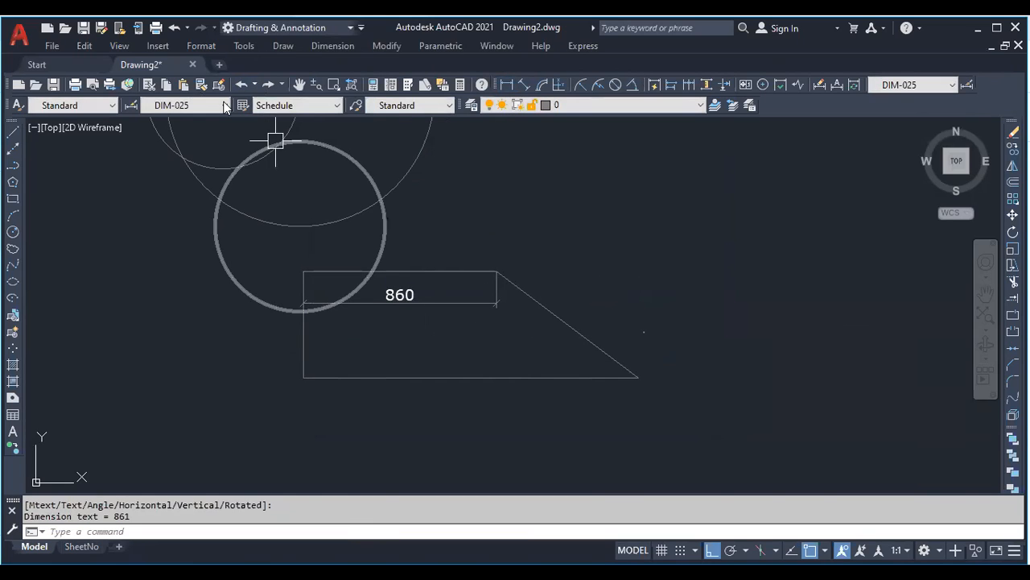
# Add a DIM-025 aligned dimension to the slanted edge, placing it outside the shape
pyautogui.click(524, 84)
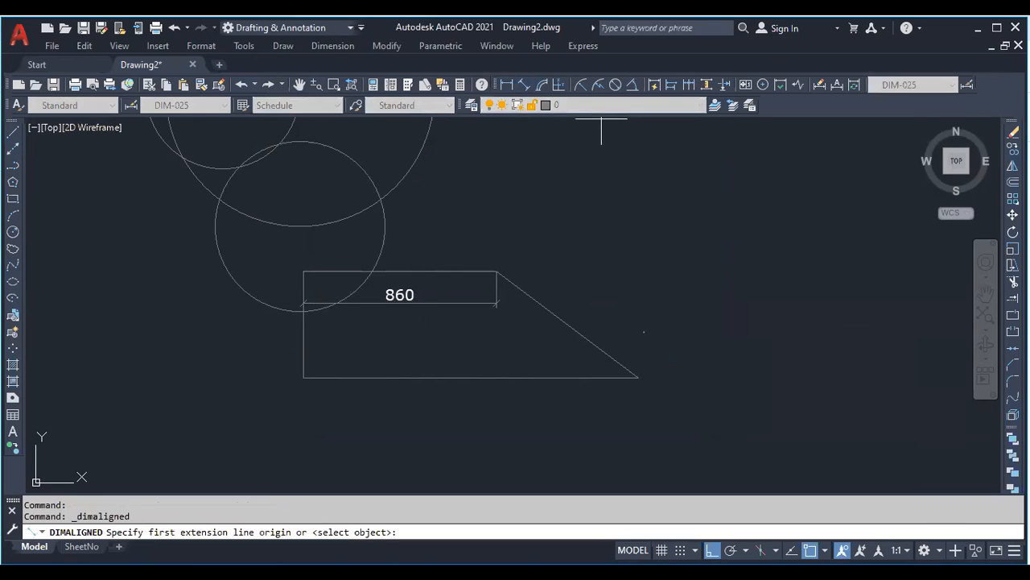
pyautogui.press('Return')
pyautogui.click(564, 321)
pyautogui.click(563, 271)
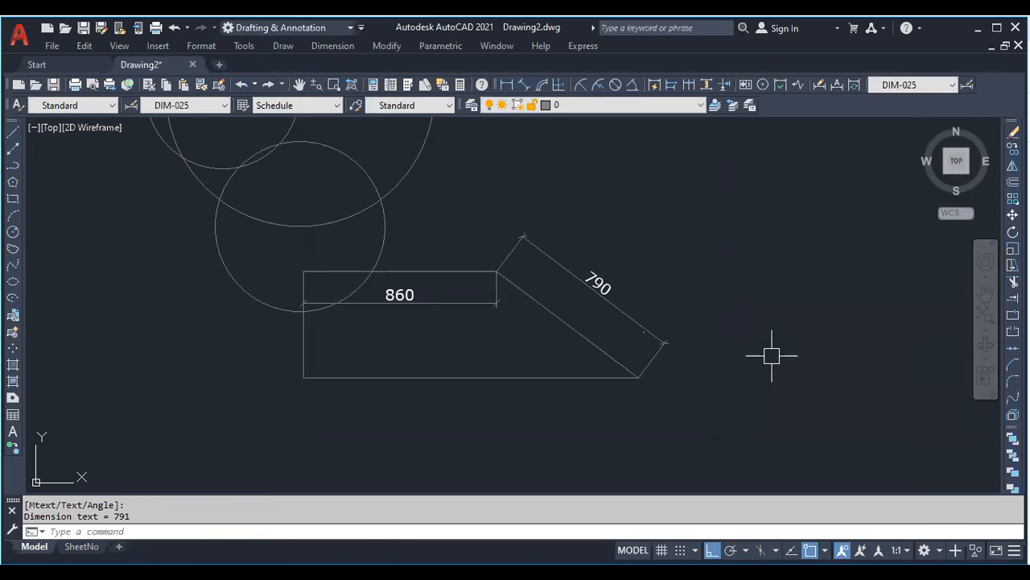
pyautogui.press('Escape')
pyautogui.press('Escape')
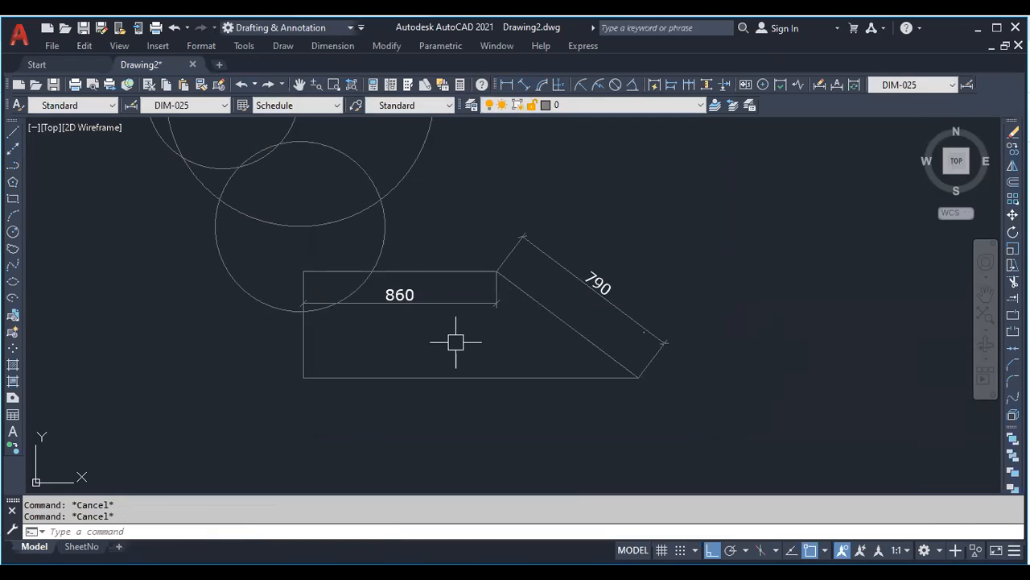
# Make DIM-050 the current dimension style and check its preview in the Dimension Style Manager
pyautogui.click(195, 105)
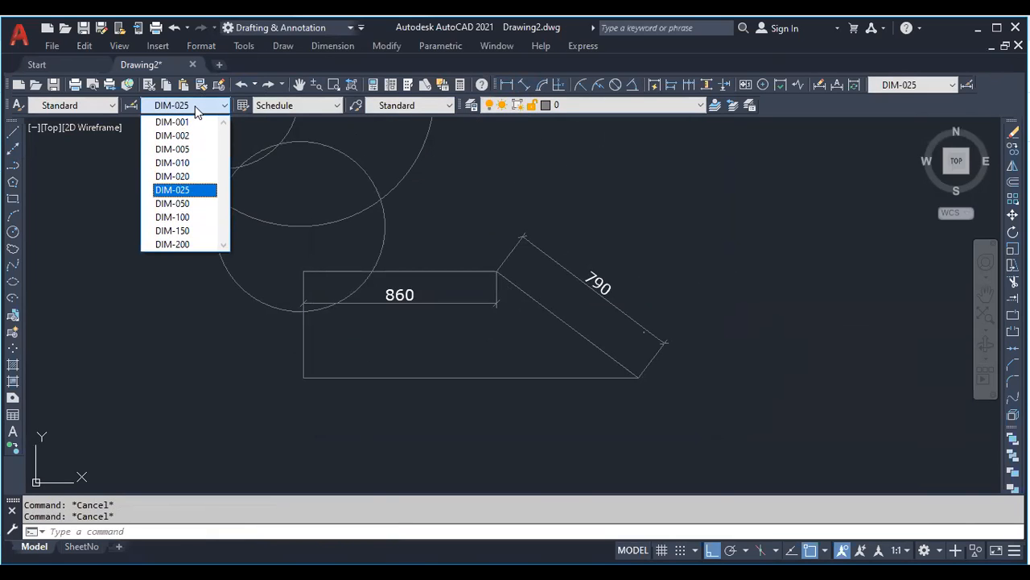
pyautogui.click(172, 204)
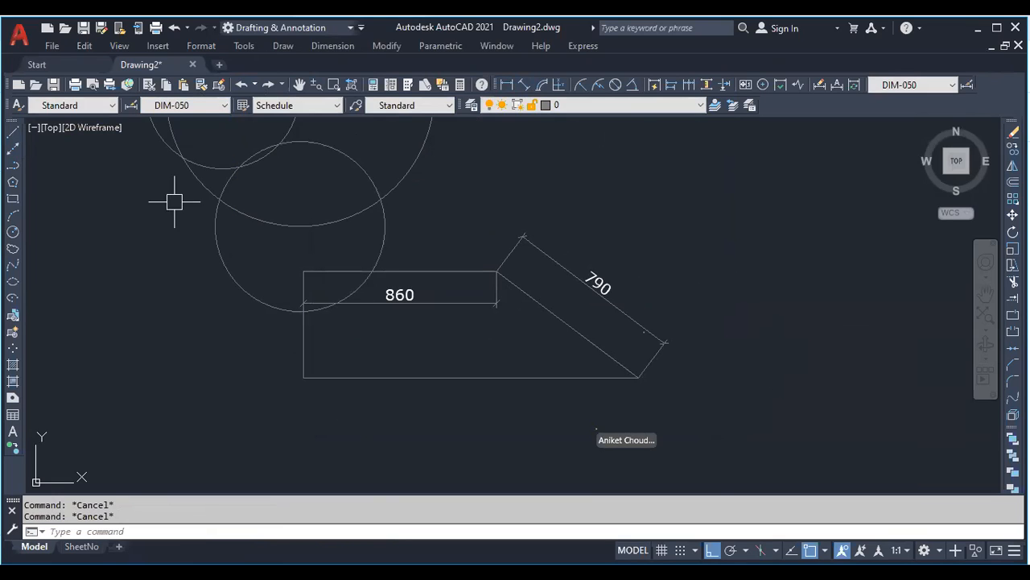
pyautogui.rightClick(455, 403)
pyautogui.press('Escape')
pyautogui.write('d')
pyautogui.press('Return')
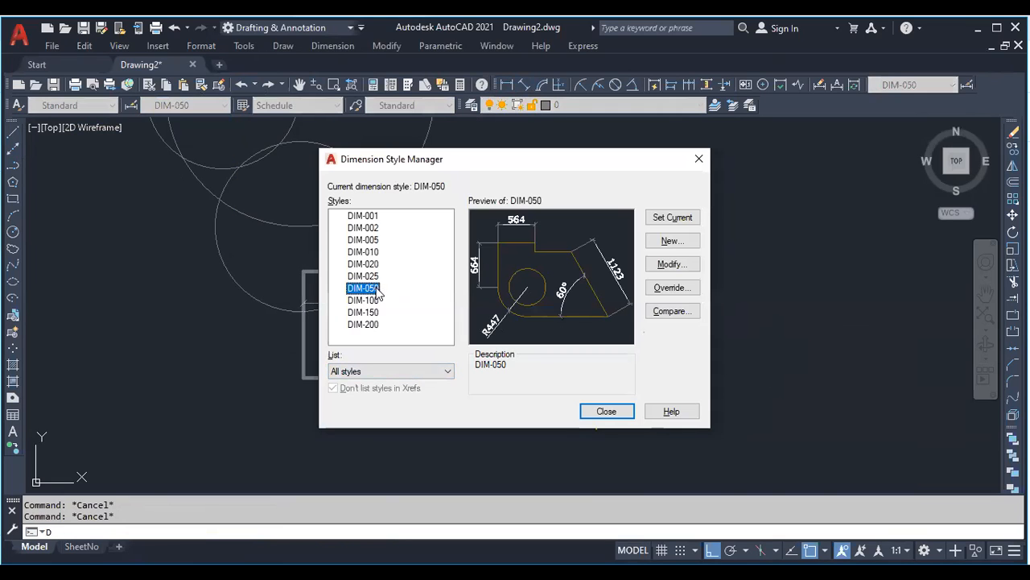
pyautogui.click(617, 415)
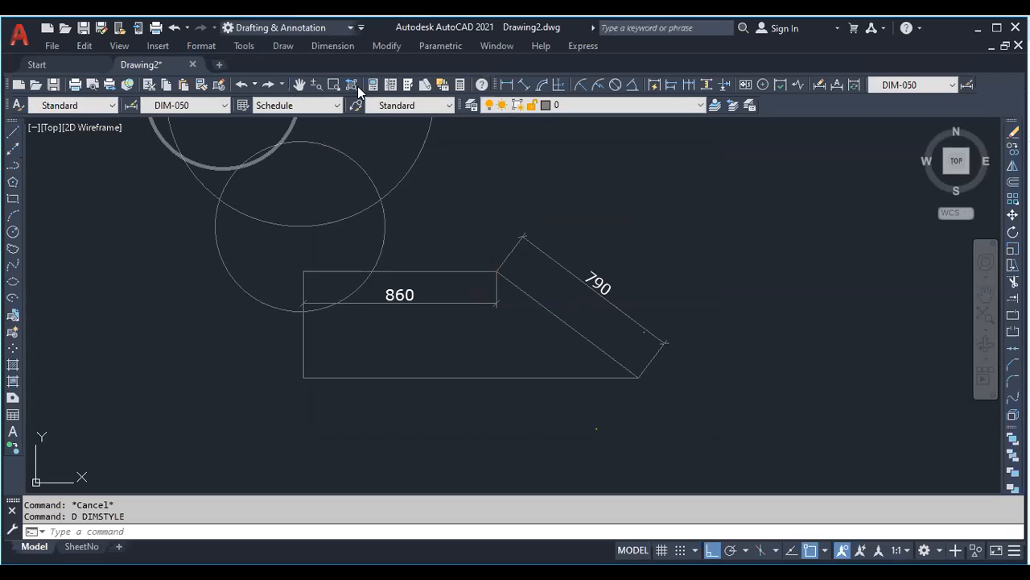
# Add a DIM-050 linear dimension to the upper edge, placing it above the shape
pyautogui.click(507, 85)
pyautogui.press('Return')
pyautogui.click(456, 271)
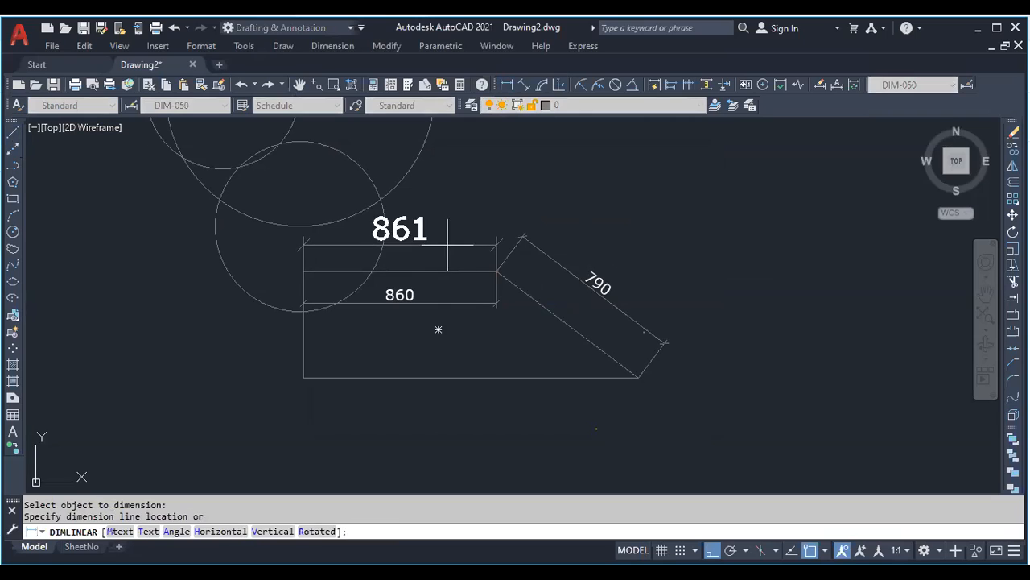
pyautogui.click(531, 244)
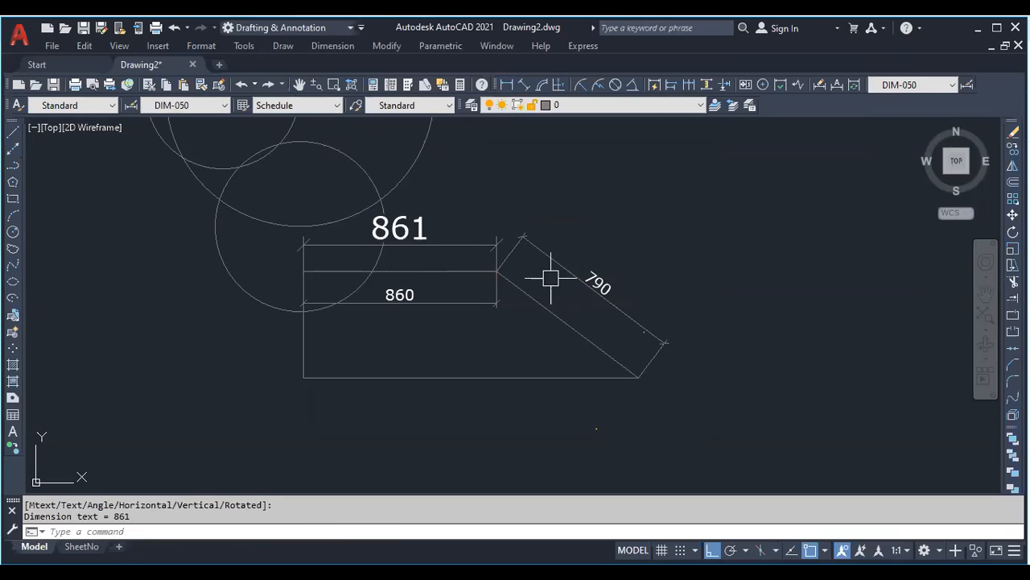
pyautogui.click(507, 85)
pyautogui.press('Return')
pyautogui.click(555, 311)
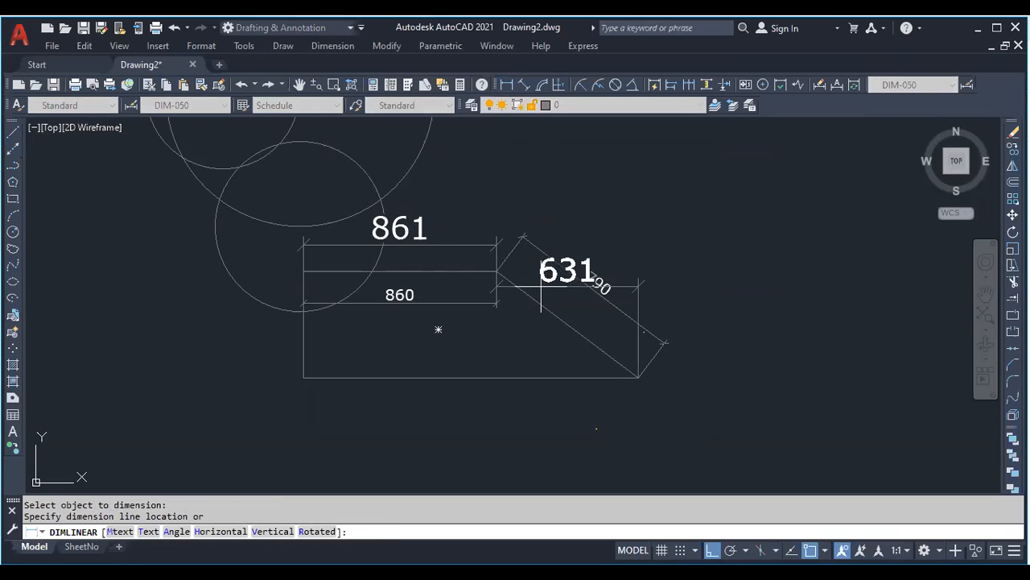
pyautogui.press('Escape')
# Add a DIM-050 aligned dimension to the slanted edge, placing it between the edge and its existing aligned dimension
pyautogui.click(525, 85)
pyautogui.press('Return')
pyautogui.click(546, 307)
pyautogui.scroll(3, 543, 303)
pyautogui.click(549, 305)
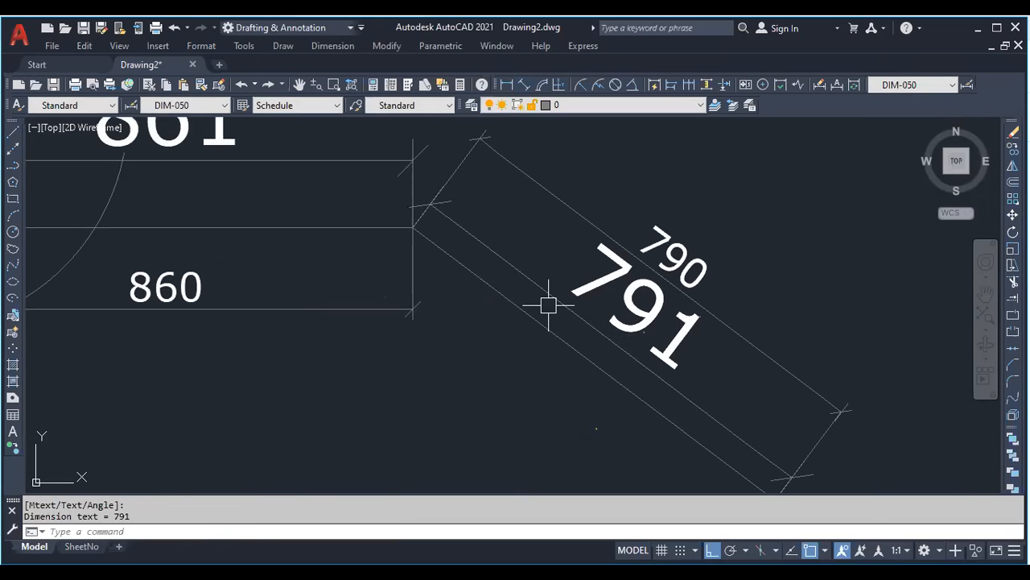
pyautogui.press('Escape')
# Place a horizontal linear dimension for the slanted edge above the shape and delete it again
pyautogui.click(507, 85)
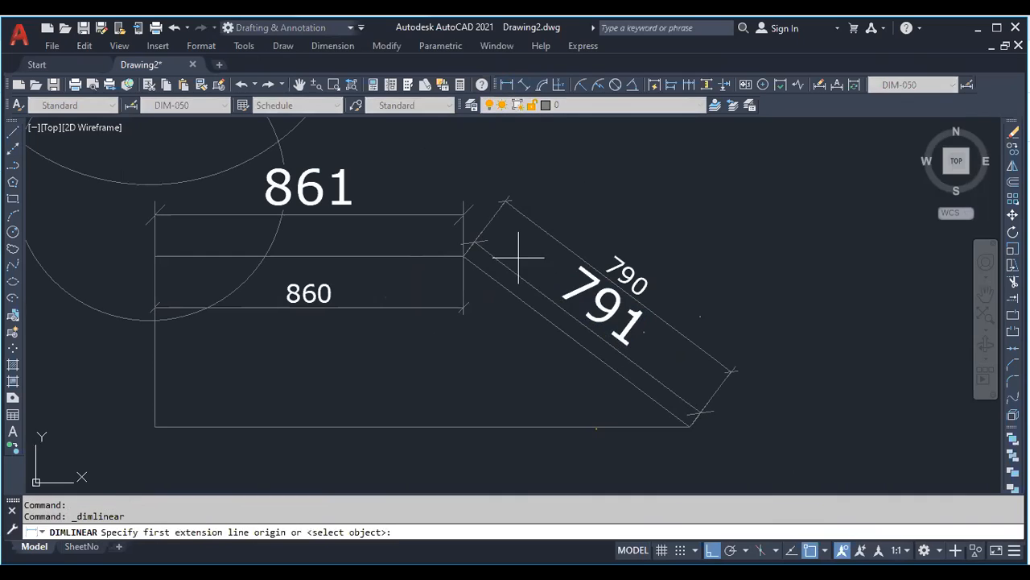
pyautogui.press('Return')
pyautogui.click(515, 293)
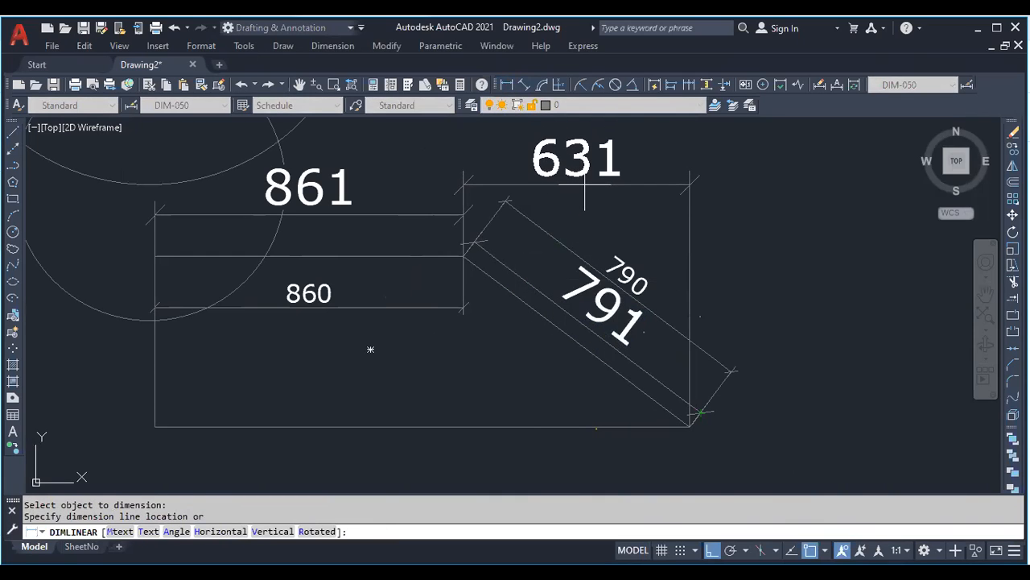
pyautogui.click(582, 191)
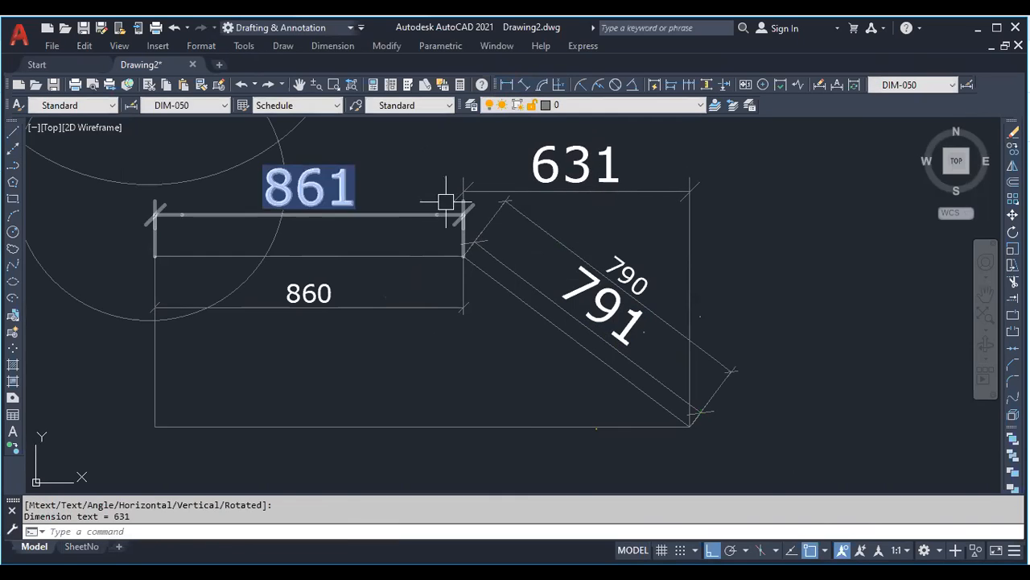
pyautogui.moveTo(491, 183); pyautogui.dragTo(464, 193)
pyautogui.press('Delete')
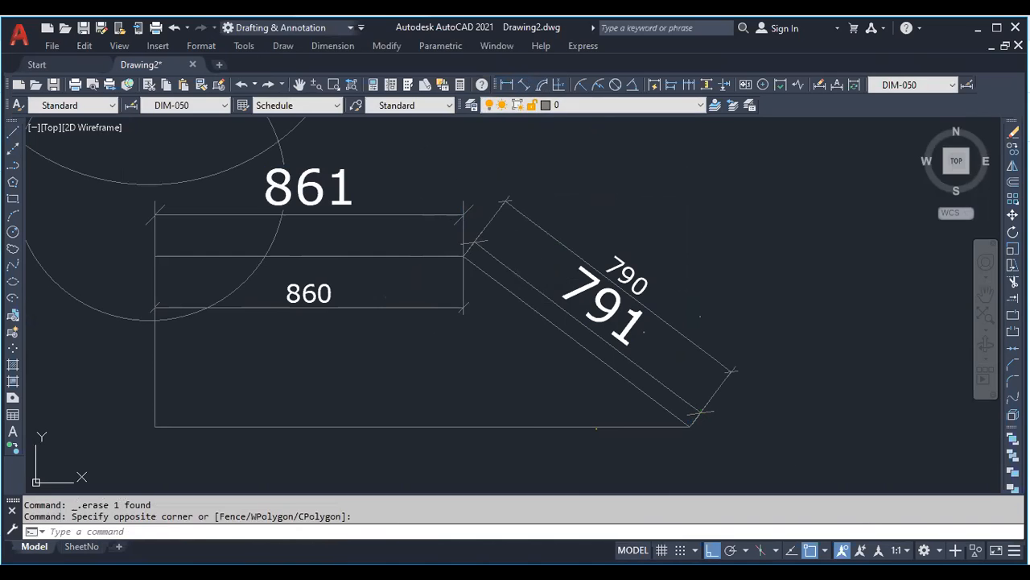
# Add a DIM-050 aligned dimension to the slanted edge beyond the DIM-025 one, and delete the DIM-050 dimension closest to the edge
pyautogui.click(525, 84)
pyautogui.press('Return')
pyautogui.click(529, 317)
pyautogui.click(621, 190)
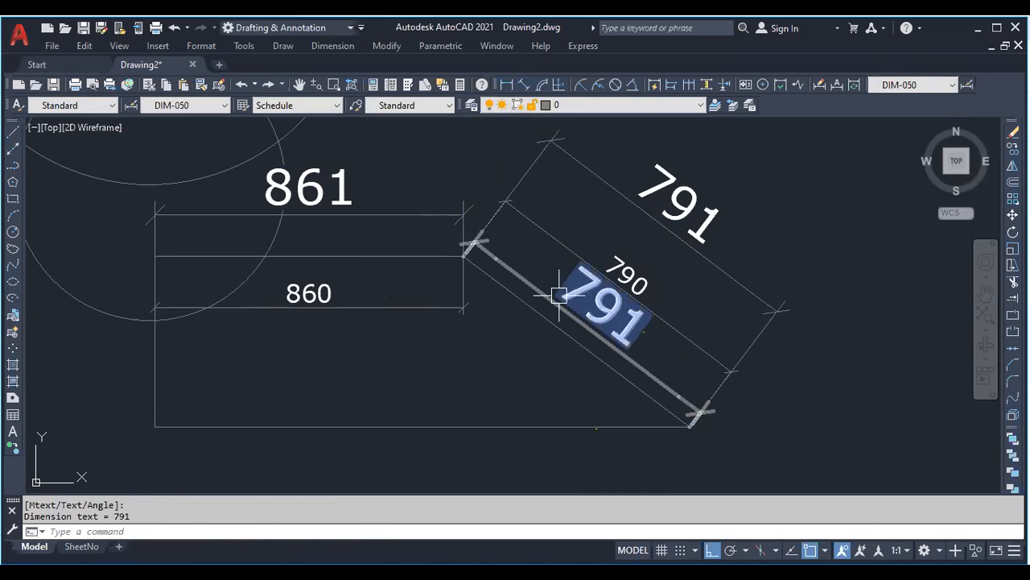
pyautogui.click(591, 301)
pyautogui.press('Delete')
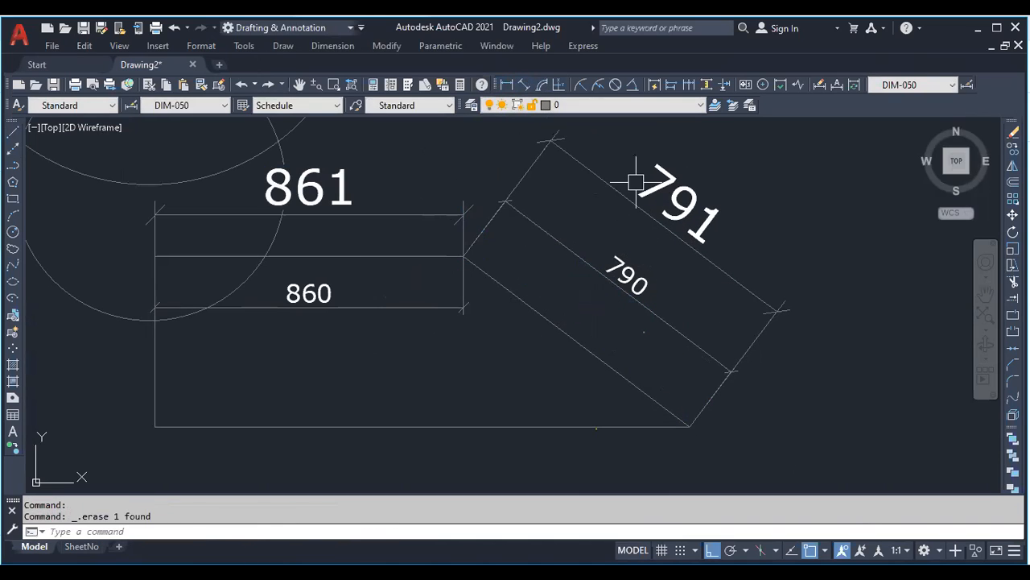
# Set the linear round-off of dimension style DIM-050 to 5 and make that style current
pyautogui.click(644, 179)
pyautogui.write('d')
pyautogui.press('Return')
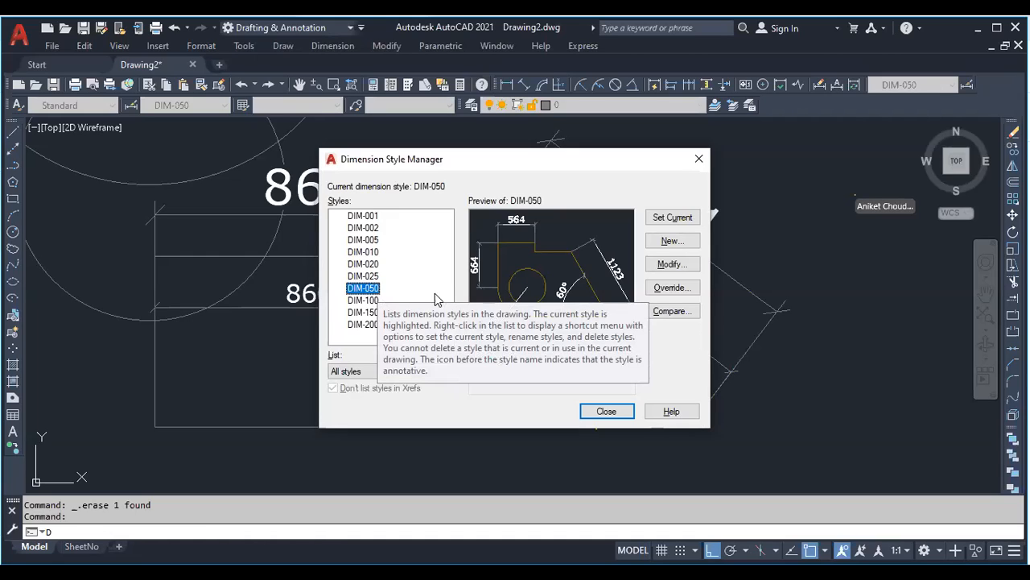
pyautogui.click(670, 264)
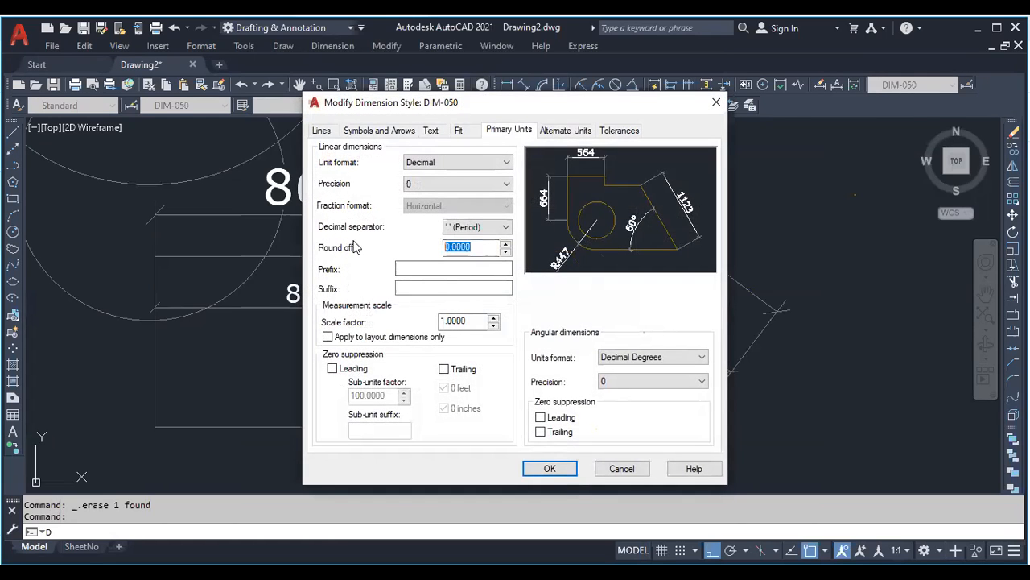
pyautogui.write('5')
pyautogui.click(504, 131)
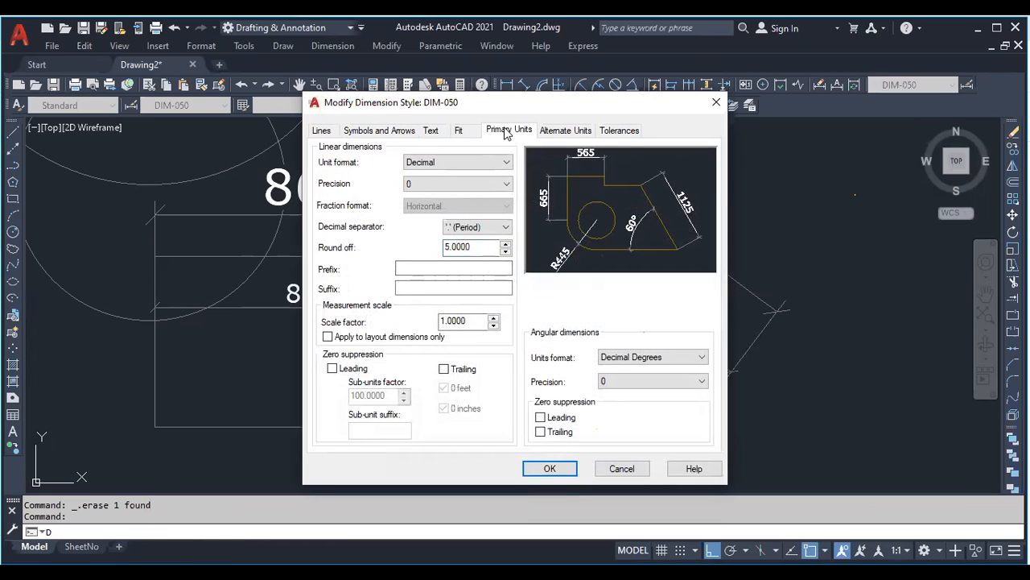
pyautogui.click(564, 133)
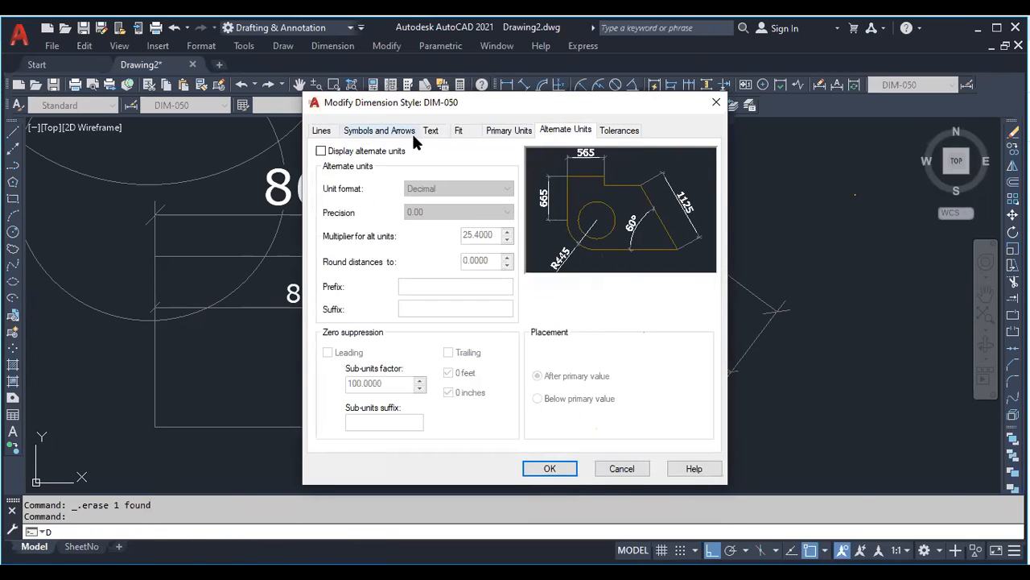
pyautogui.click(458, 131)
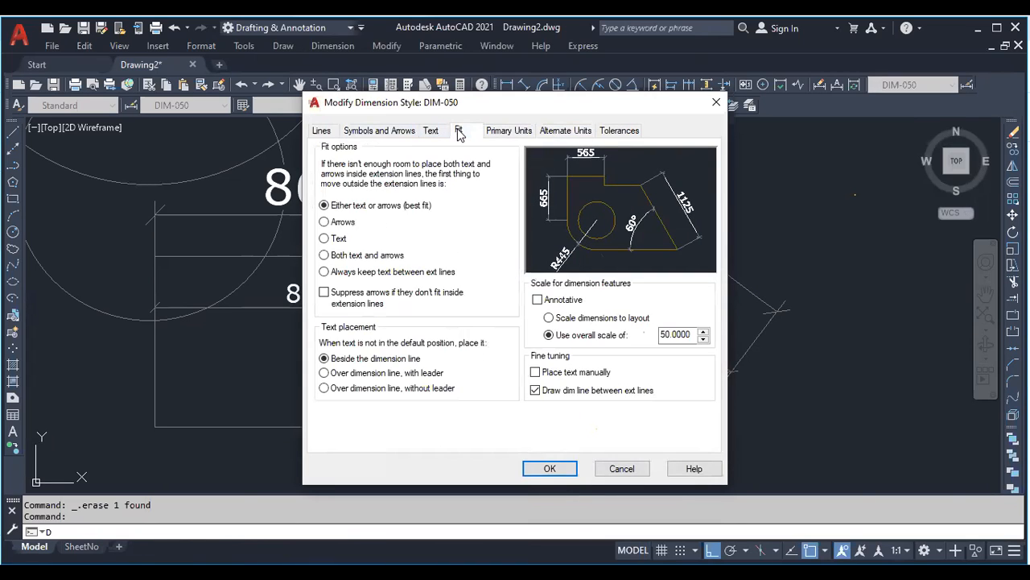
pyautogui.click(512, 132)
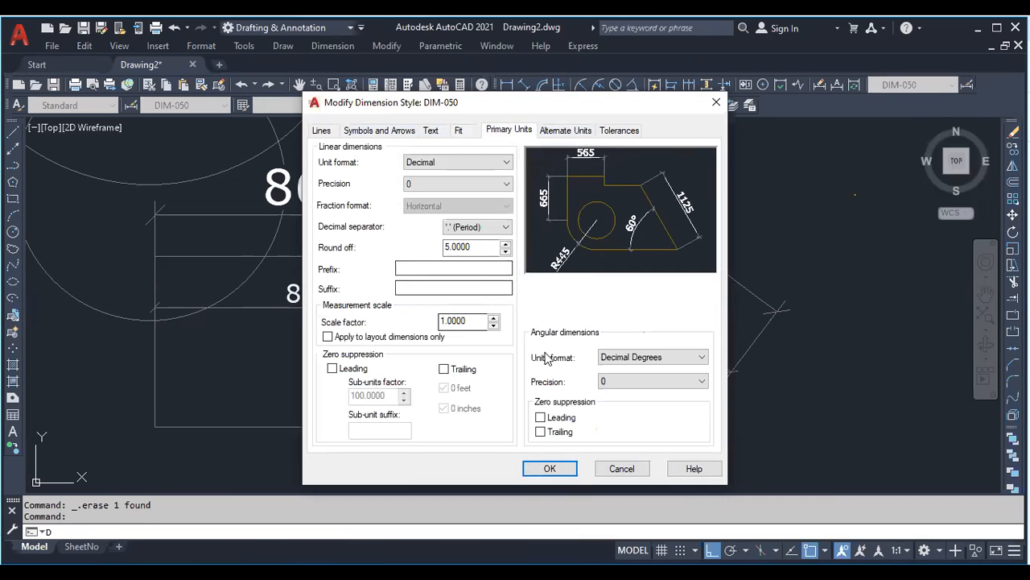
pyautogui.click(551, 468)
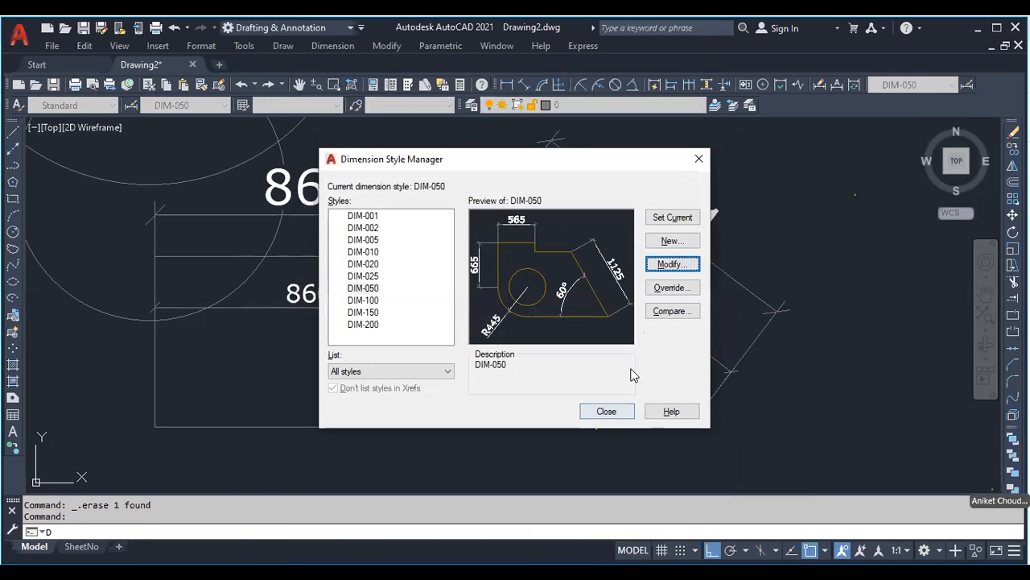
pyautogui.click(667, 226)
pyautogui.click(603, 414)
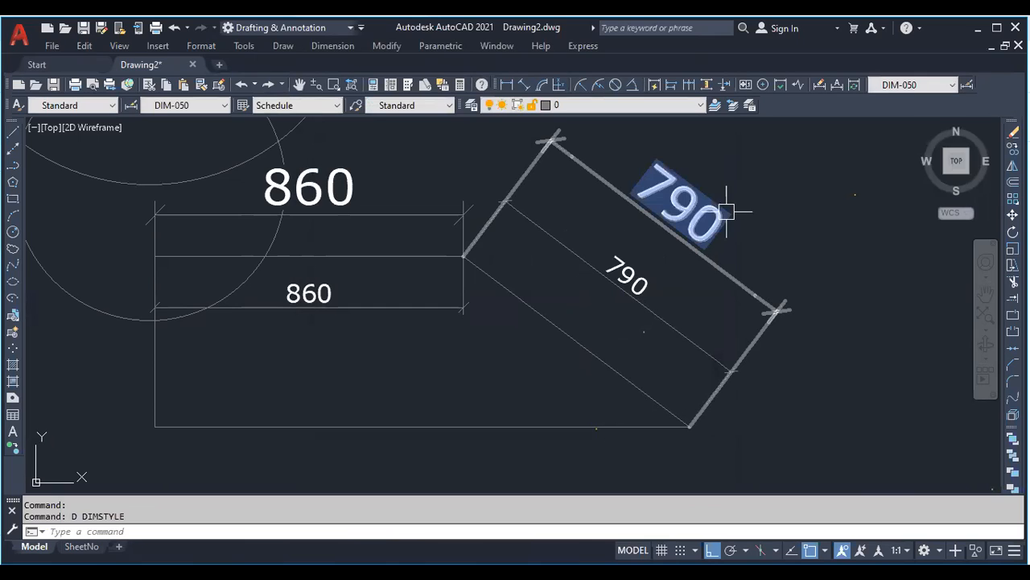
# Try to add an arc length dimension to the large circle
pyautogui.press('Escape')
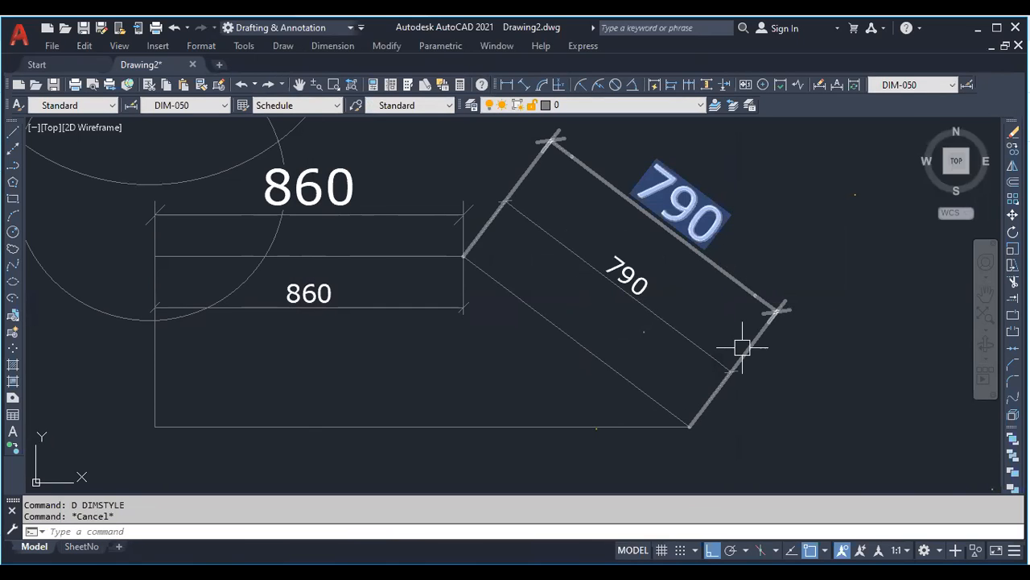
pyautogui.scroll(-4, 636, 338)
pyautogui.scroll(4, 424, 191)
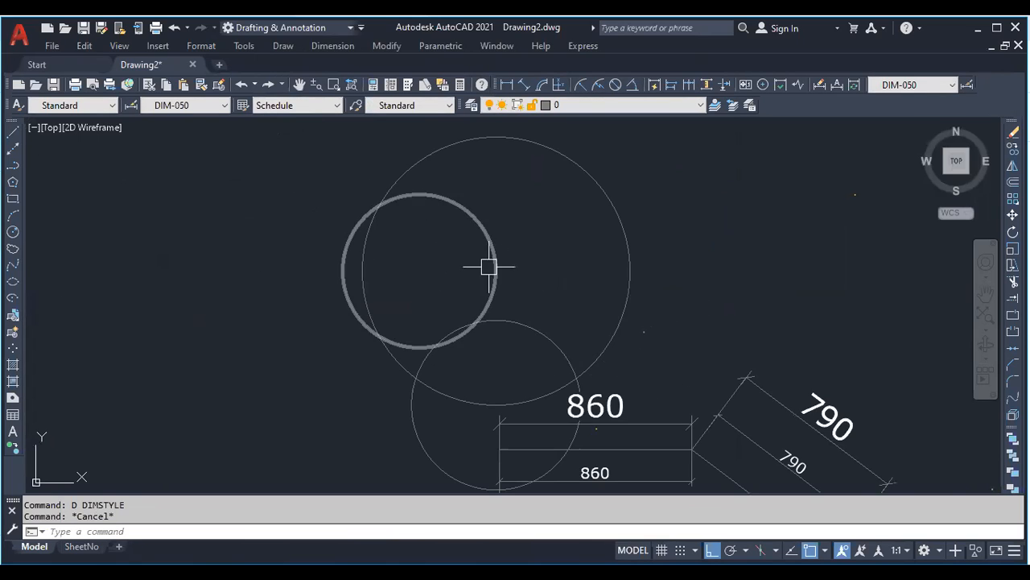
pyautogui.click(543, 85)
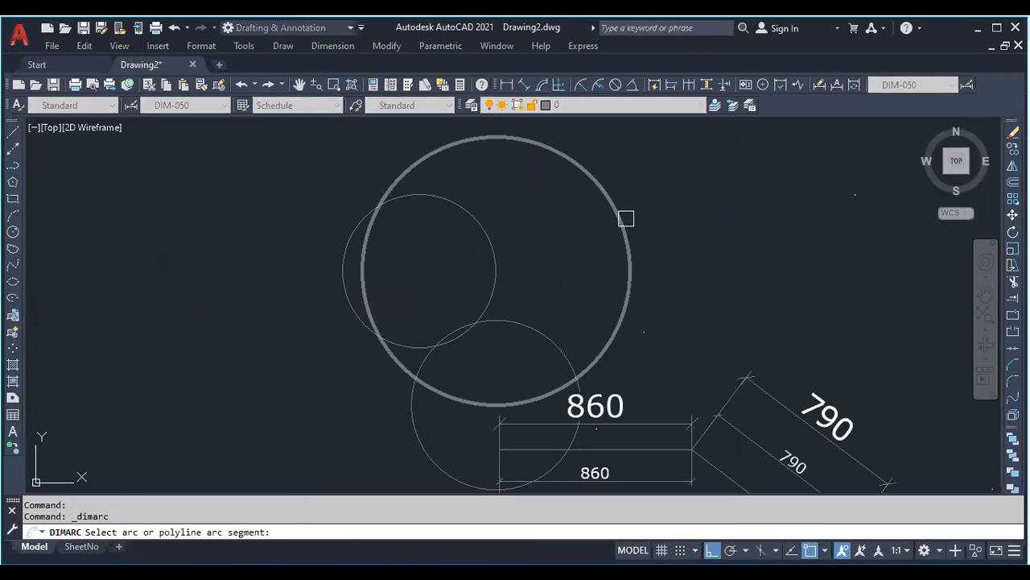
pyautogui.click(625, 217)
pyautogui.scroll(-4, 467, 234)
pyautogui.scroll(5, 563, 305)
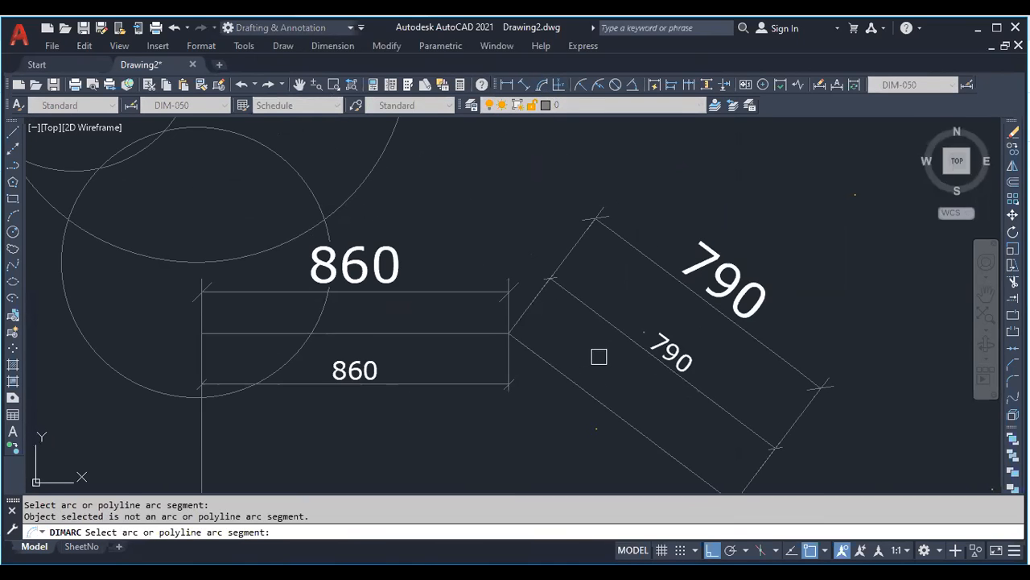
pyautogui.press('Escape')
# Convert the polyline's slanted edge into an arc bulging outward toward its aligned dimensions
pyautogui.click(593, 400)
pyautogui.moveTo(621, 418)
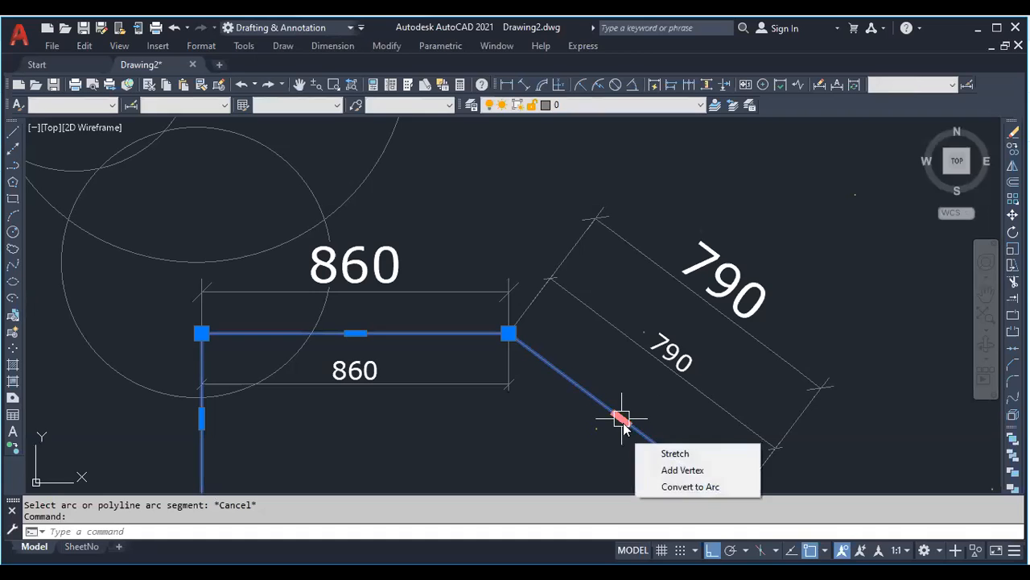
pyautogui.click(680, 486)
pyautogui.click(637, 370)
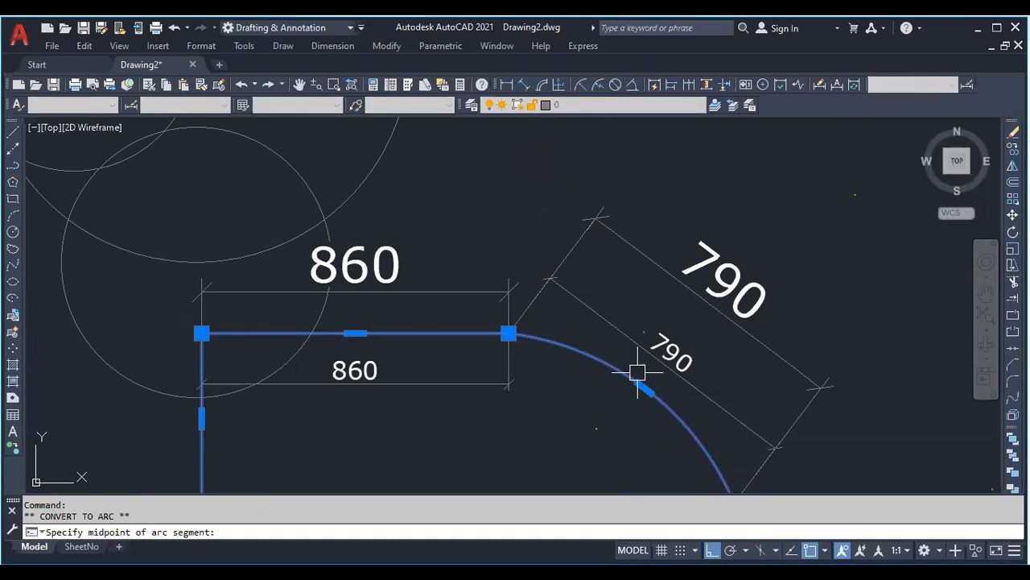
pyautogui.press('Escape')
pyautogui.press('Escape')
# Add a DIM-050 arc length dimension to the curved edge, placed beyond its two aligned dimensions
pyautogui.scroll(-2, 572, 336)
pyautogui.click(542, 85)
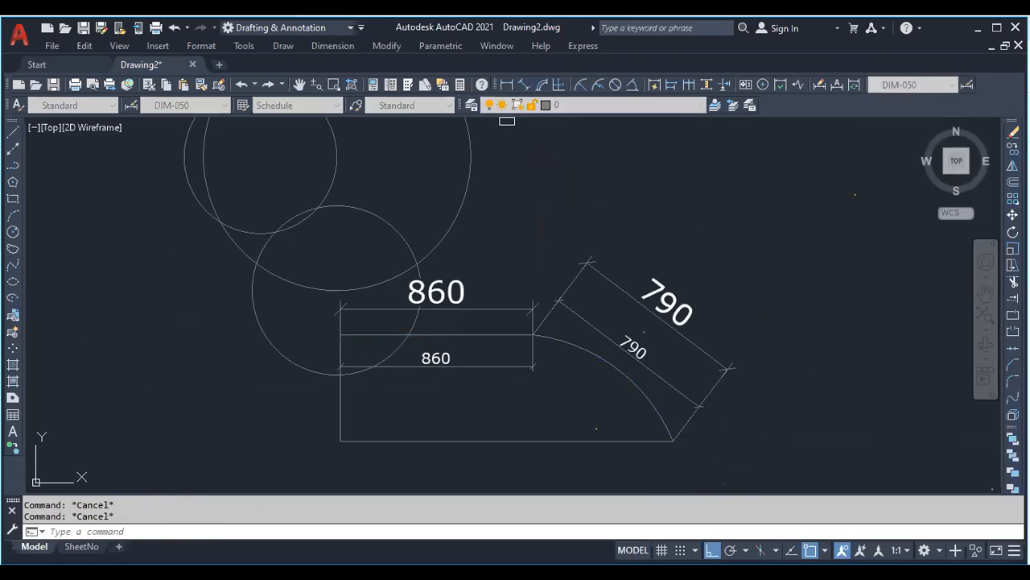
pyautogui.click(595, 360)
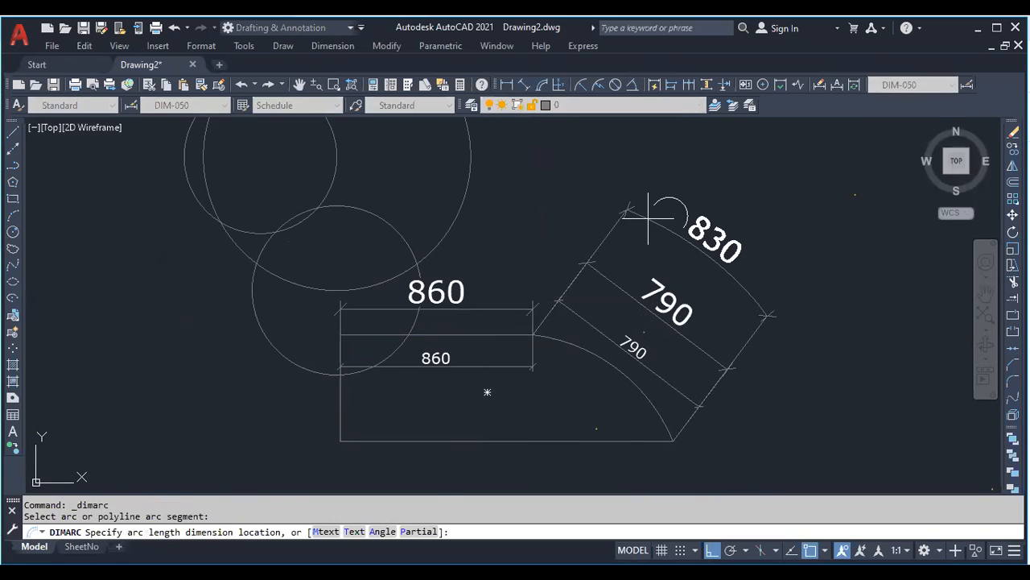
pyautogui.click(652, 221)
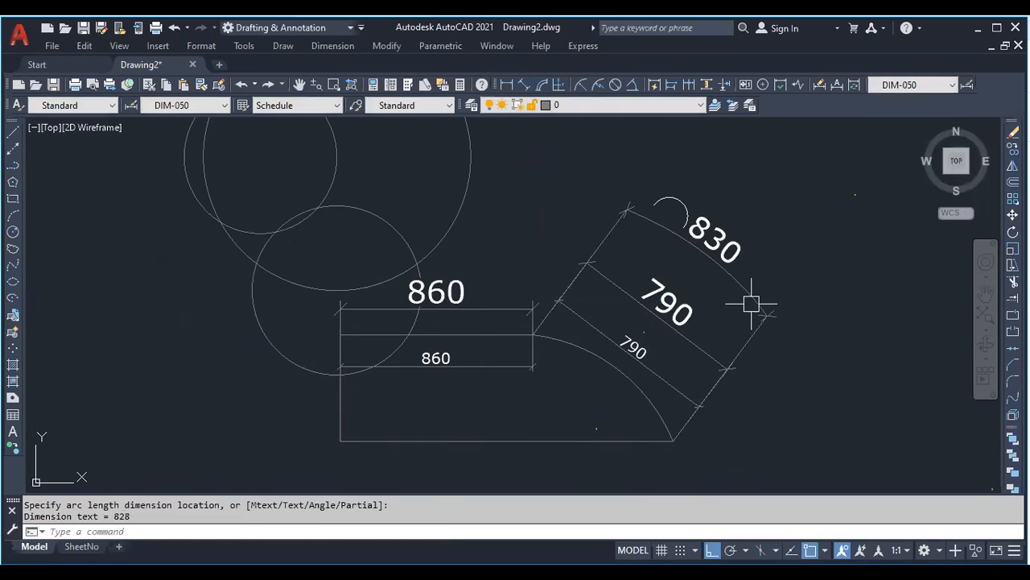
pyautogui.click(671, 239)
pyautogui.scroll(2, 672, 239)
pyautogui.click(536, 209)
pyautogui.scroll(-4, 536, 210)
pyautogui.press('Escape')
# Convert the polyline's bottom edge into an arc bulging downward
pyautogui.scroll(2, 493, 349)
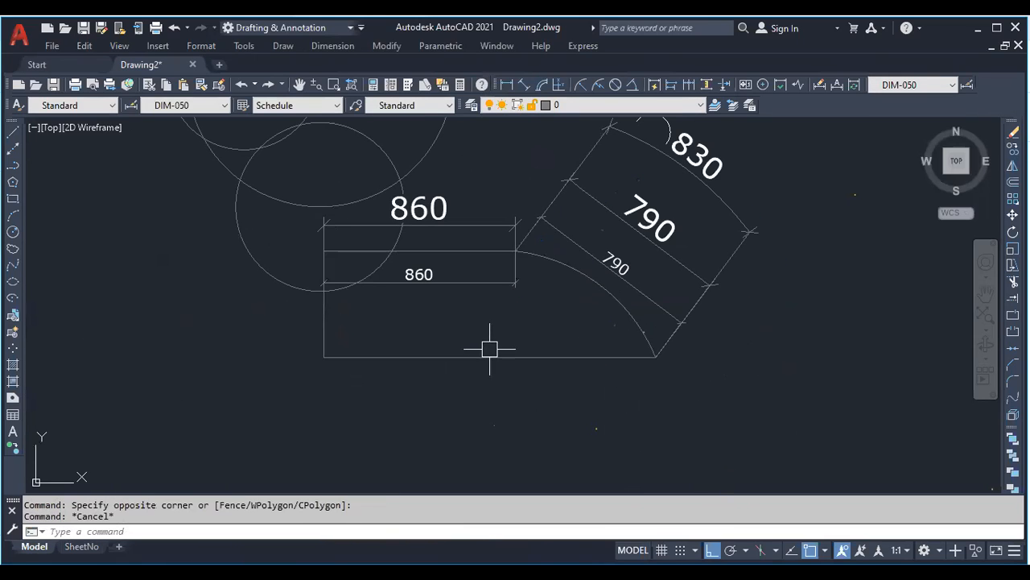
pyautogui.click(478, 358)
pyautogui.moveTo(489, 357)
pyautogui.click(541, 424)
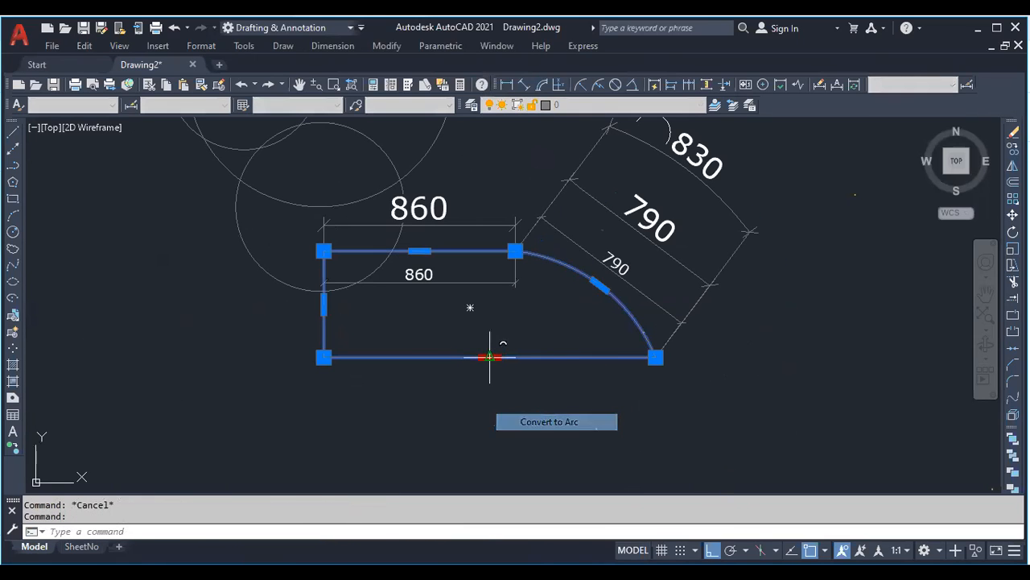
pyautogui.click(489, 414)
pyautogui.press('Escape')
pyautogui.press('Escape')
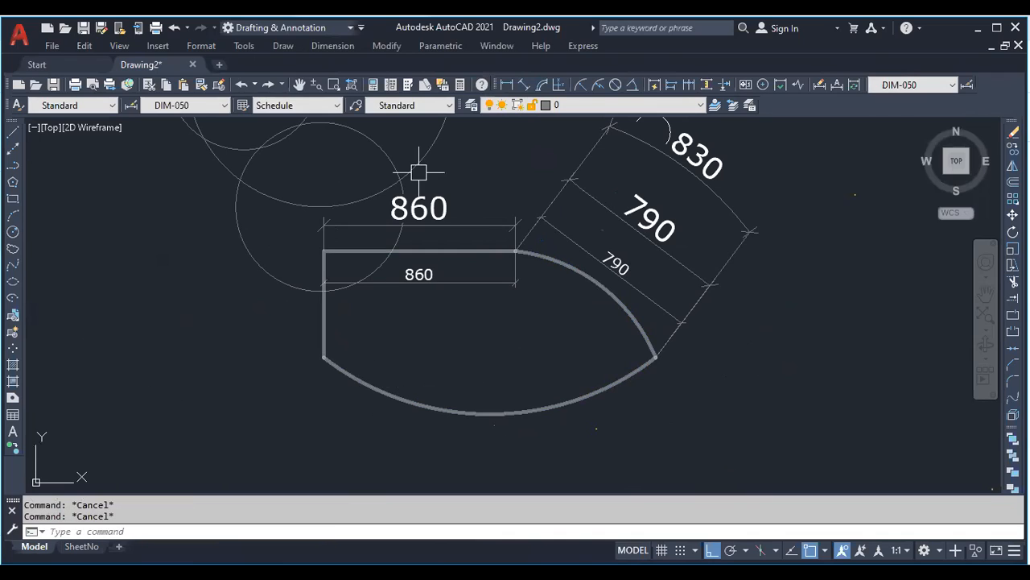
# Add a vertex to the polyline's left edge near its lower corner and stretch it horizontally outward to the left
pyautogui.click(377, 386)
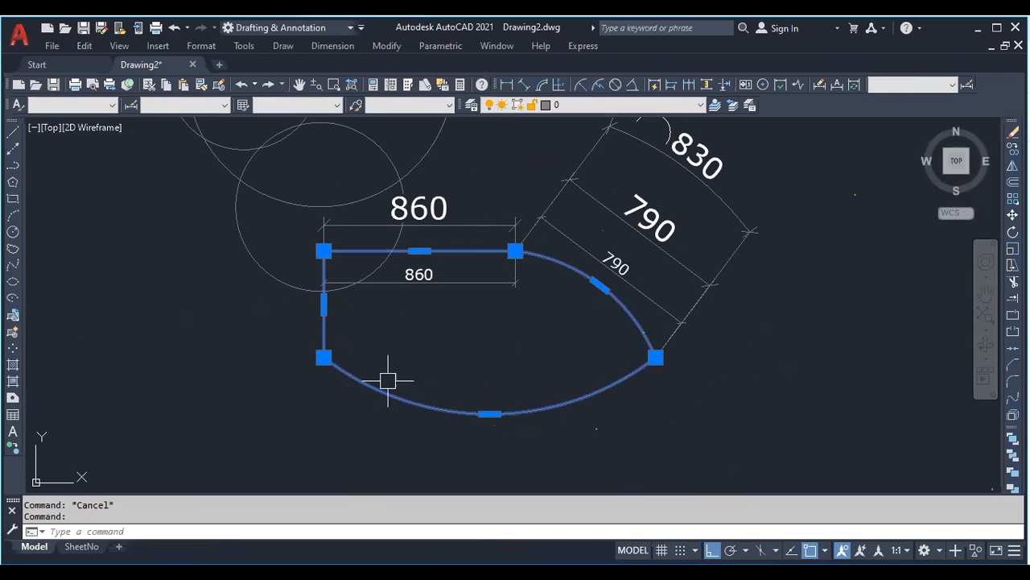
pyautogui.moveTo(325, 303)
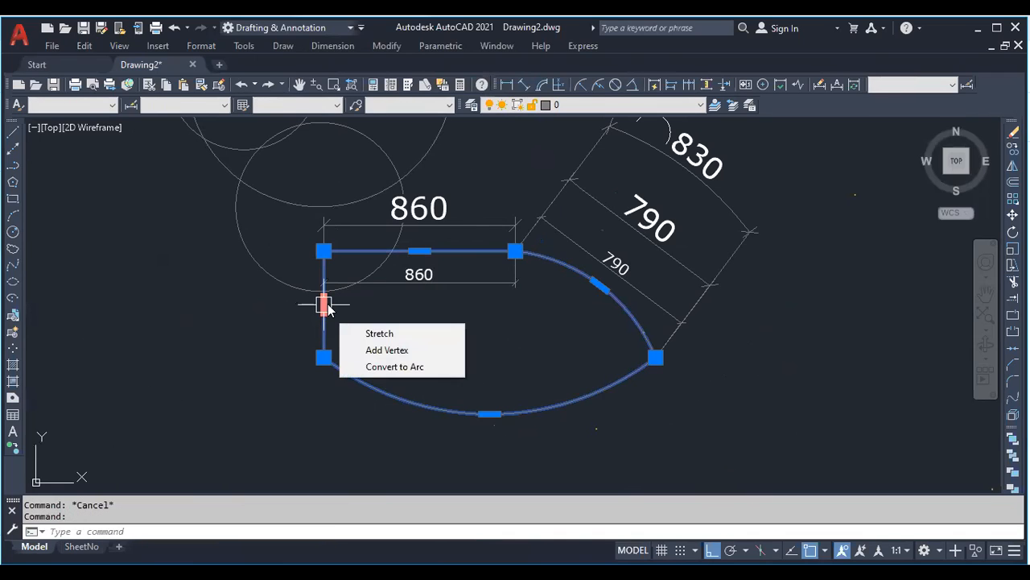
pyautogui.click(379, 350)
pyautogui.scroll(5, 339, 338)
pyautogui.scroll(-3, 350, 328)
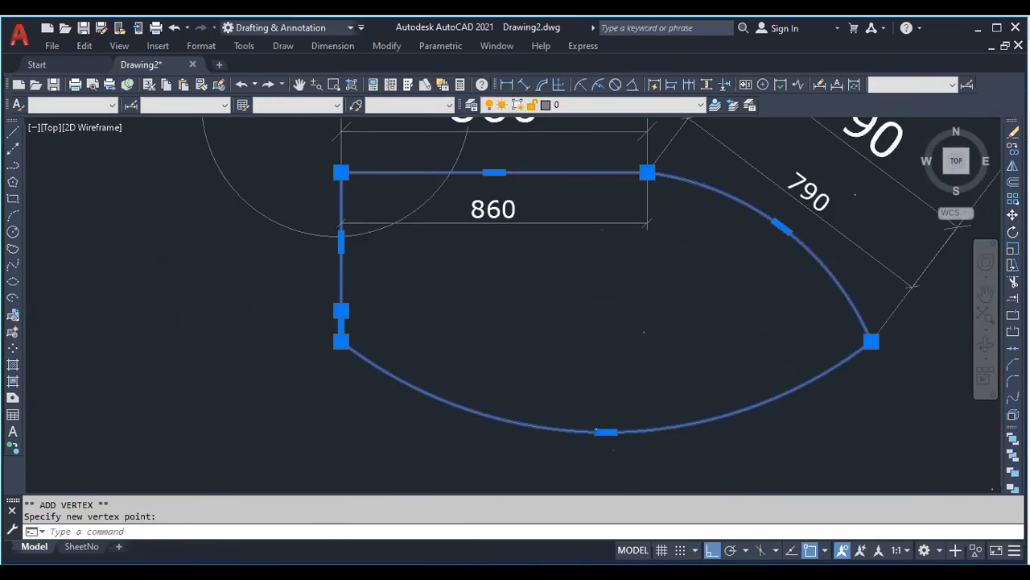
pyautogui.click(352, 304)
pyautogui.click(351, 303)
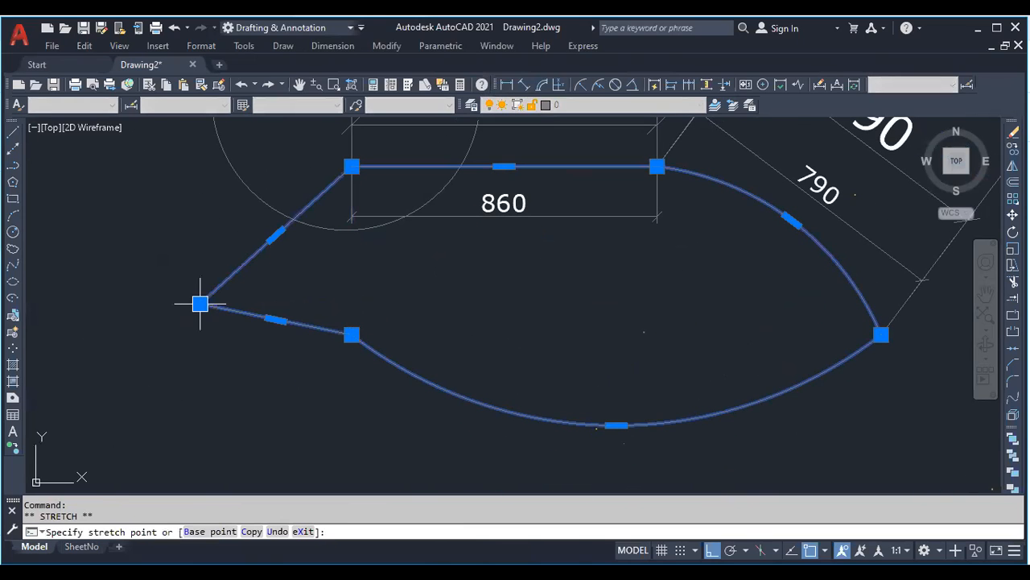
pyautogui.click(199, 303)
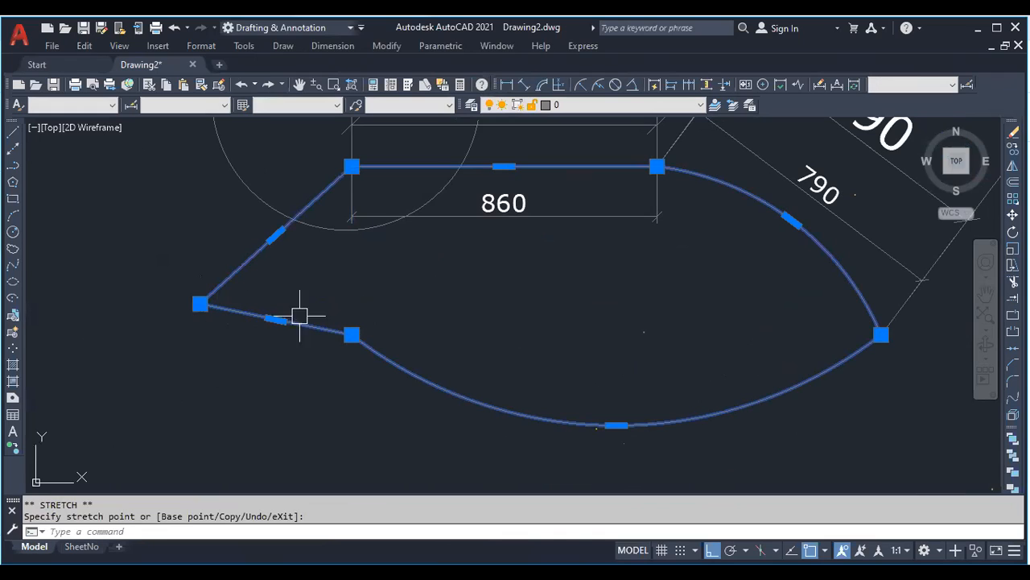
pyautogui.press('Escape')
pyautogui.press('Escape')
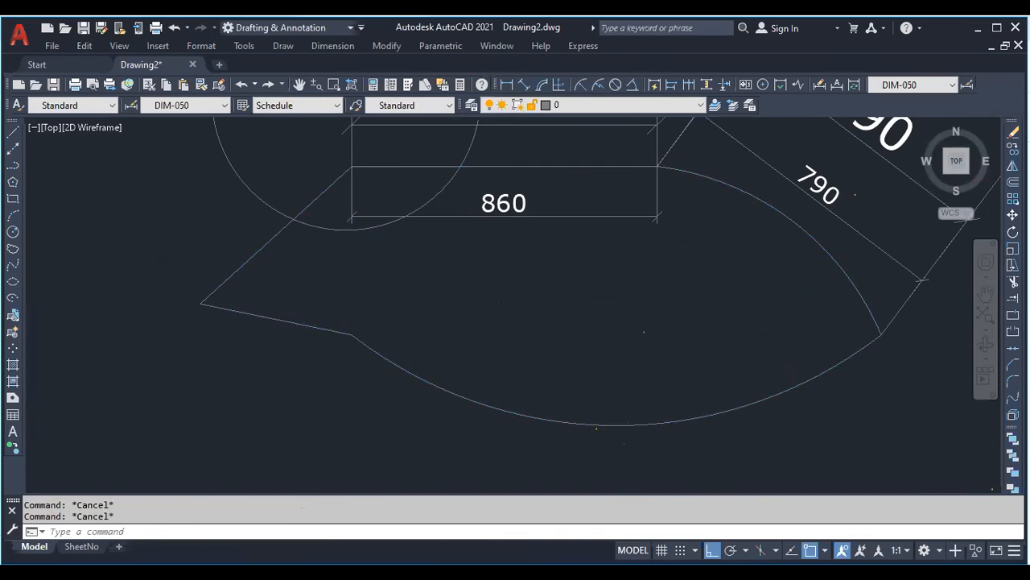
pyautogui.scroll(-2, 489, 274)
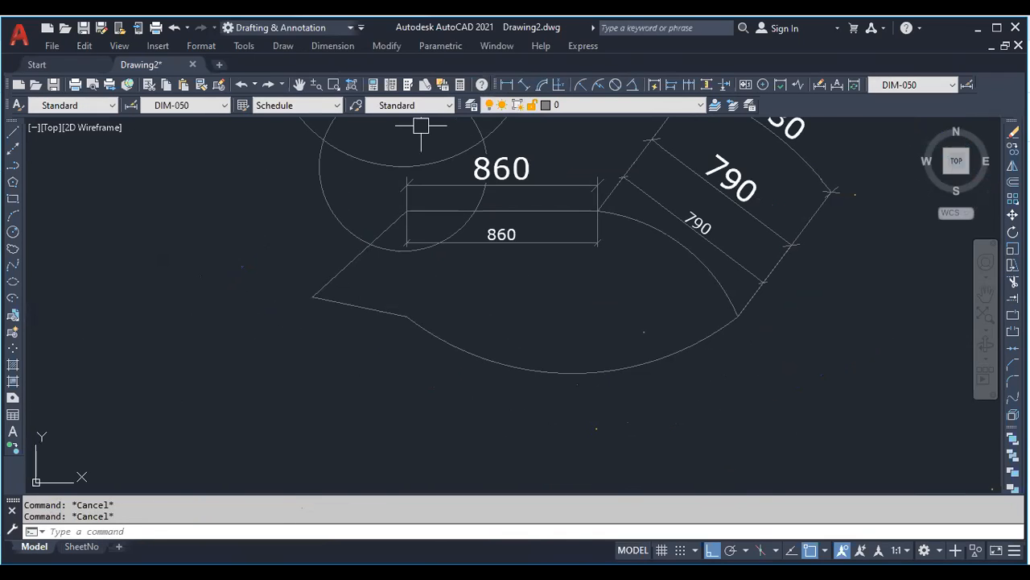
pyautogui.click(559, 85)
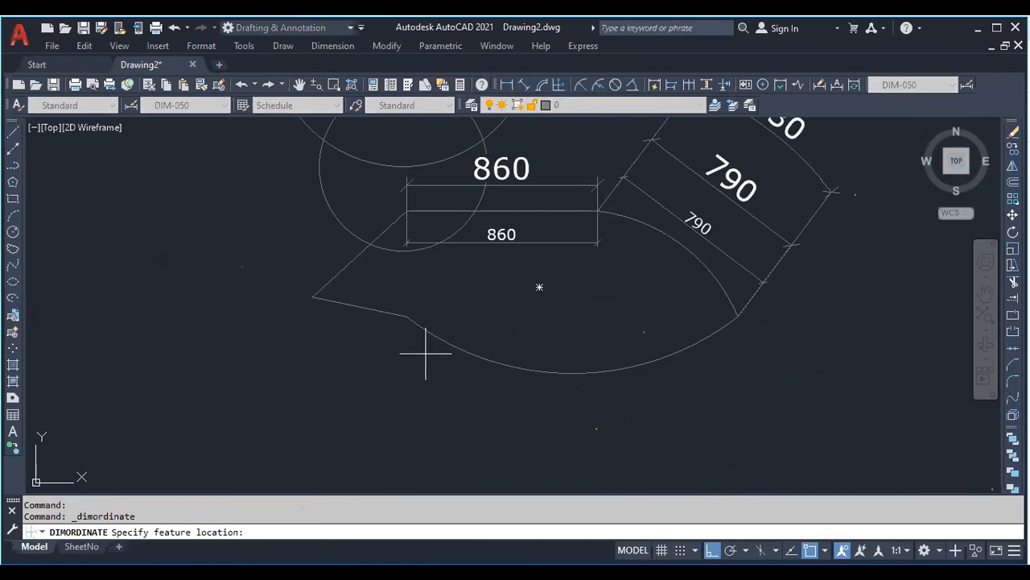
pyautogui.scroll(-4, 479, 326)
pyautogui.scroll(2, 550, 304)
pyautogui.scroll(-2, 472, 329)
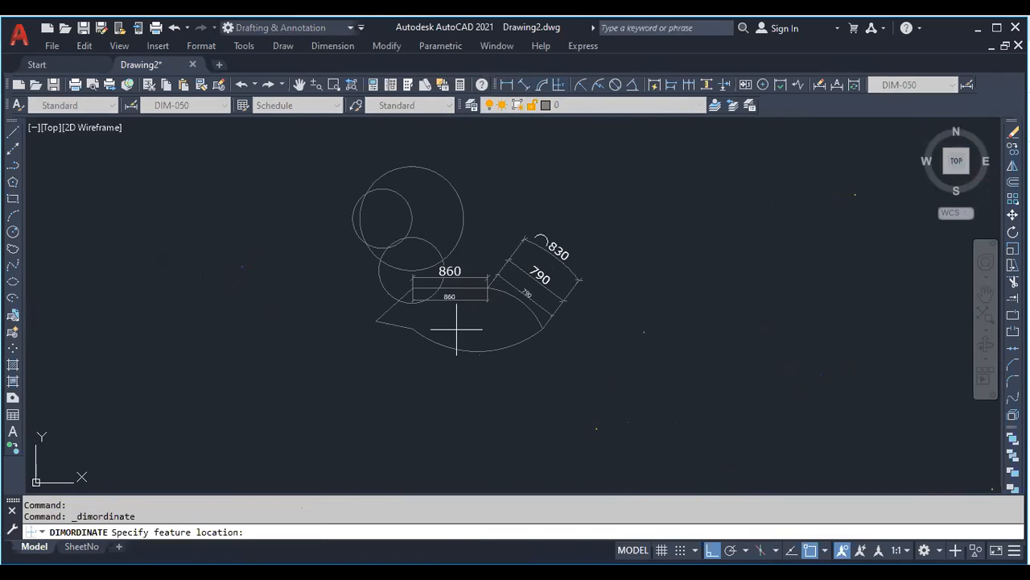
pyautogui.press('Escape')
pyautogui.press('Escape')
pyautogui.write('pl')
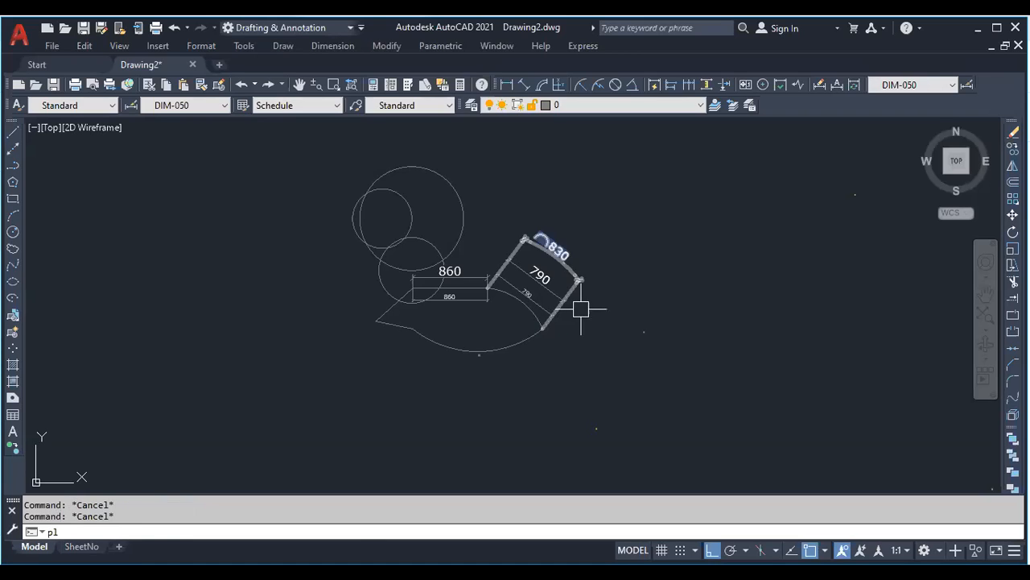
pyautogui.press('Return')
pyautogui.click(620, 298)
pyautogui.press('Escape')
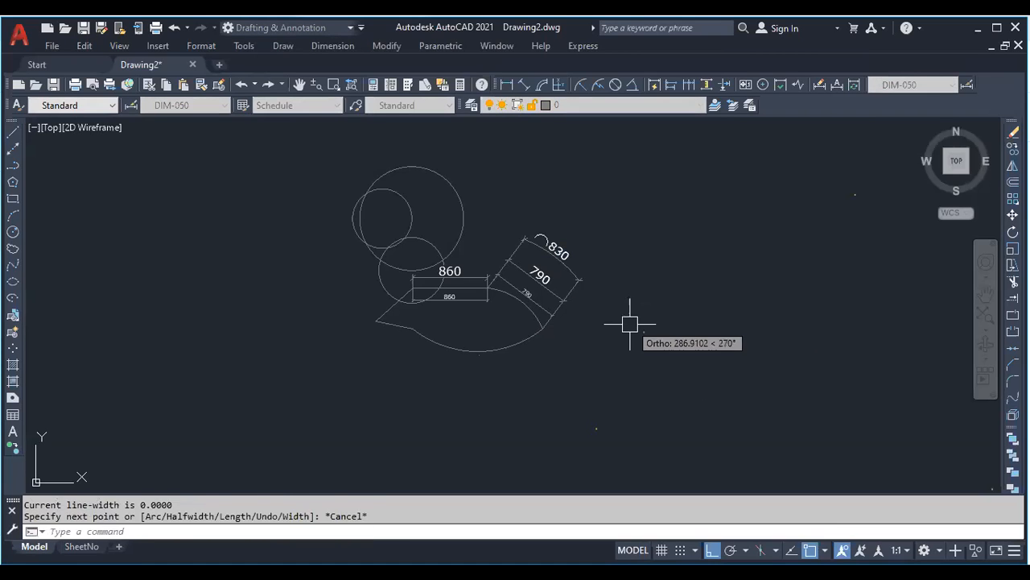
pyautogui.press('Escape')
# Draw a rectangle about 392 units wide in the empty area to the right of the dimensioned shape
pyautogui.write('rec')
pyautogui.press('Return')
pyautogui.click(623, 299)
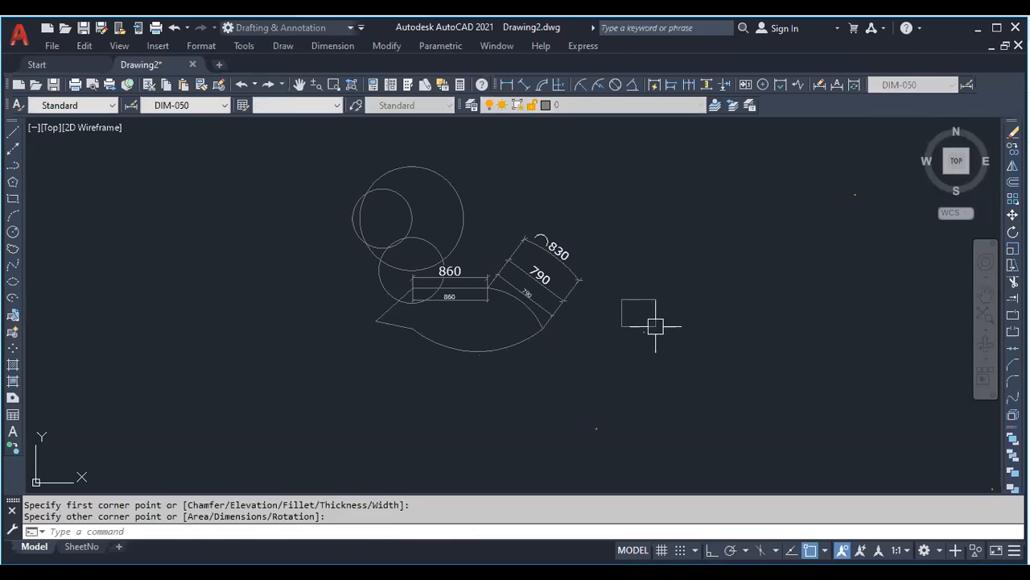
pyautogui.click(656, 326)
pyautogui.scroll(4, 659, 314)
pyautogui.press('Escape')
pyautogui.press('Escape')
pyautogui.write('rec')
pyautogui.press('Return')
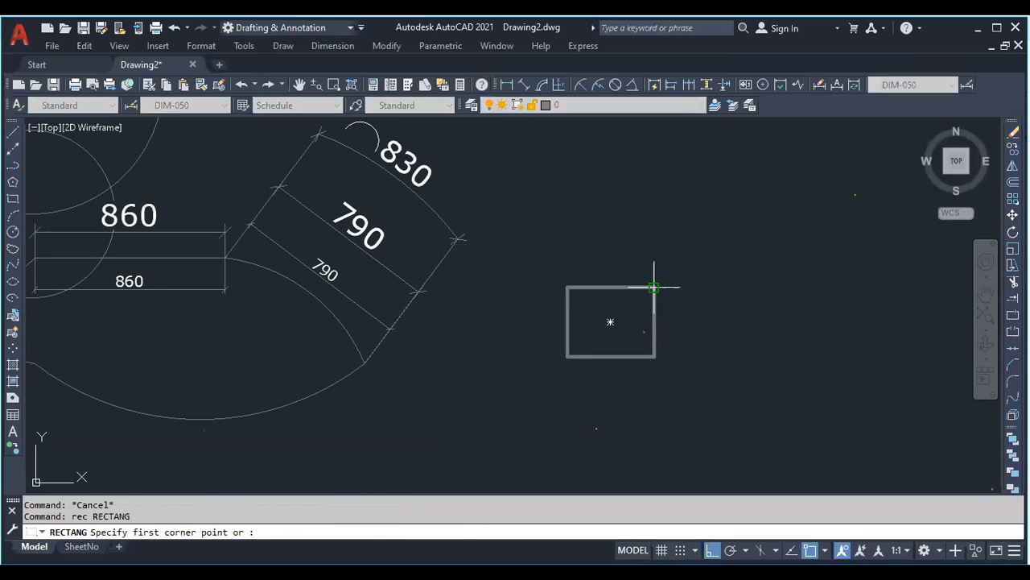
pyautogui.press('Escape')
# Copy the rectangle three times to the right, corner to corner, to form a row of four adjoining rectangles
pyautogui.click(617, 298)
pyautogui.click(587, 258)
pyautogui.write('co')
pyautogui.press('Return')
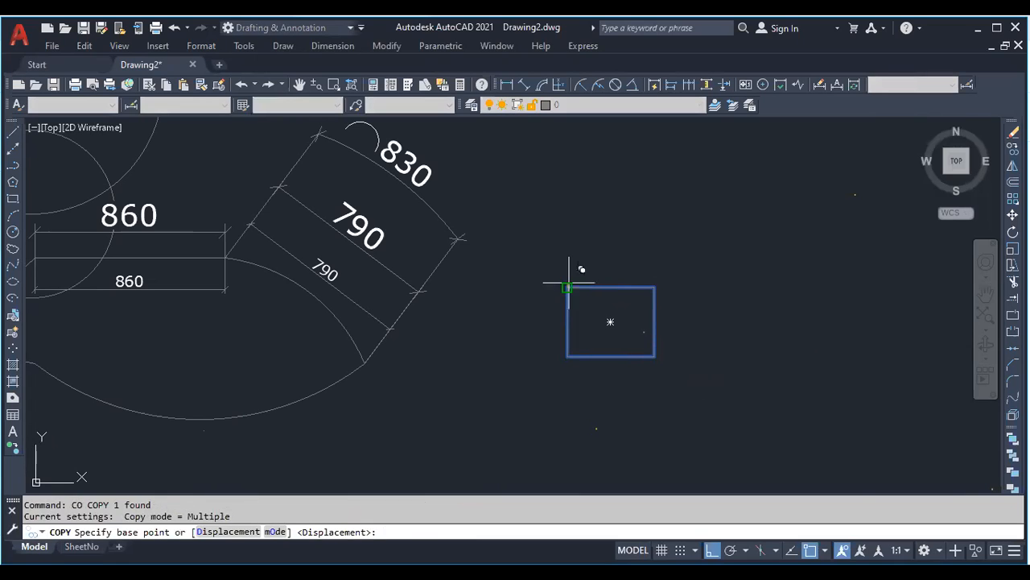
pyautogui.click(568, 287)
pyautogui.click(655, 287)
pyautogui.click(741, 287)
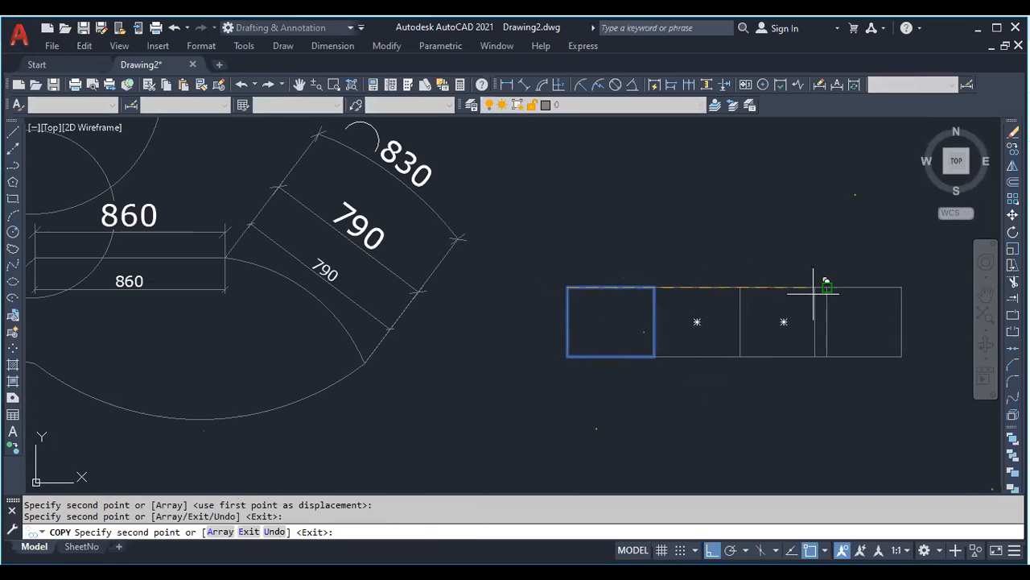
pyautogui.click(827, 286)
pyautogui.press('Escape')
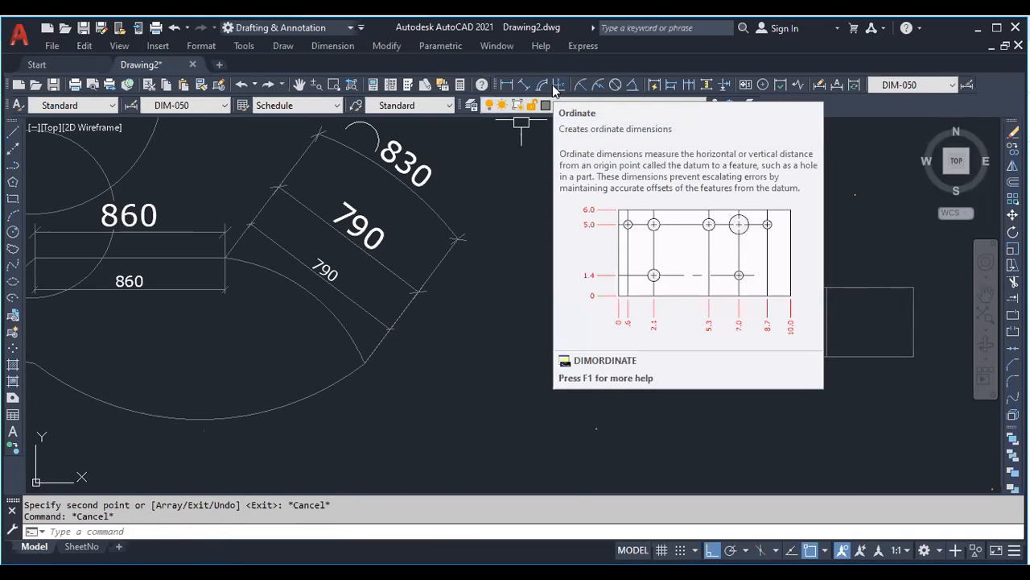
pyautogui.click(556, 86)
pyautogui.click(688, 86)
pyautogui.press('Escape')
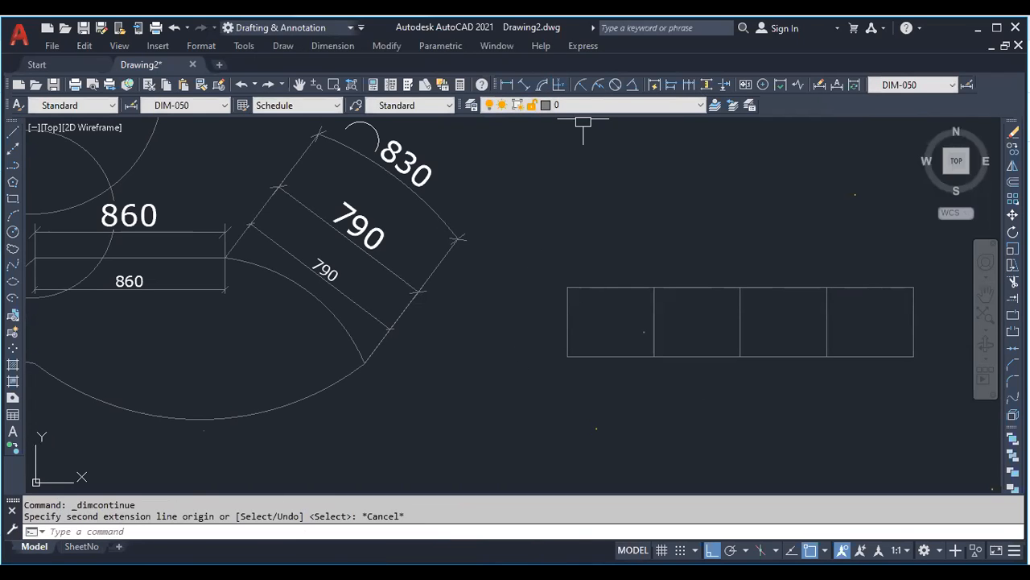
# Add a DIM-050 linear dimension above the top edge of the first rectangle in the row
pyautogui.click(508, 86)
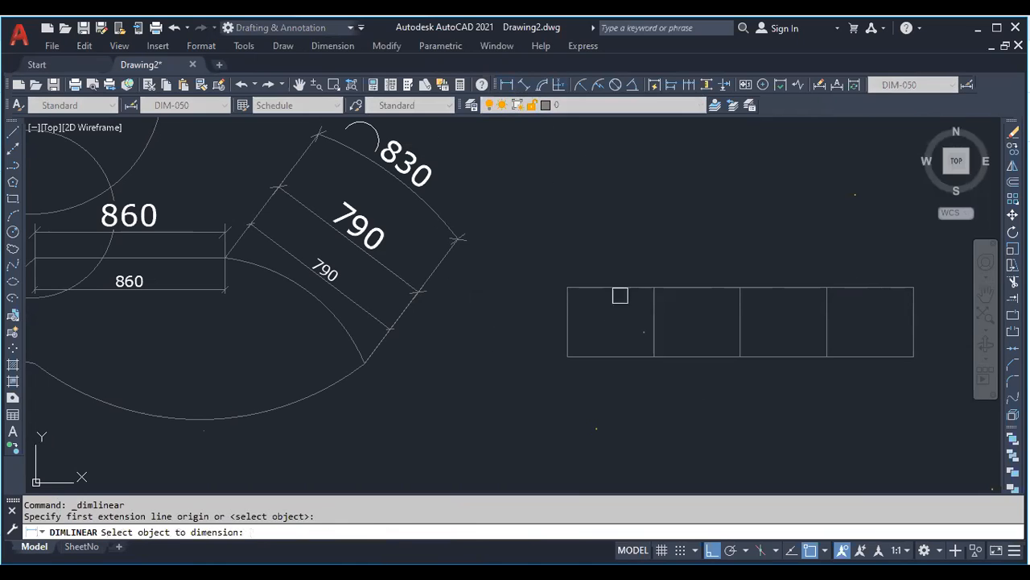
pyautogui.click(602, 286)
pyautogui.click(611, 256)
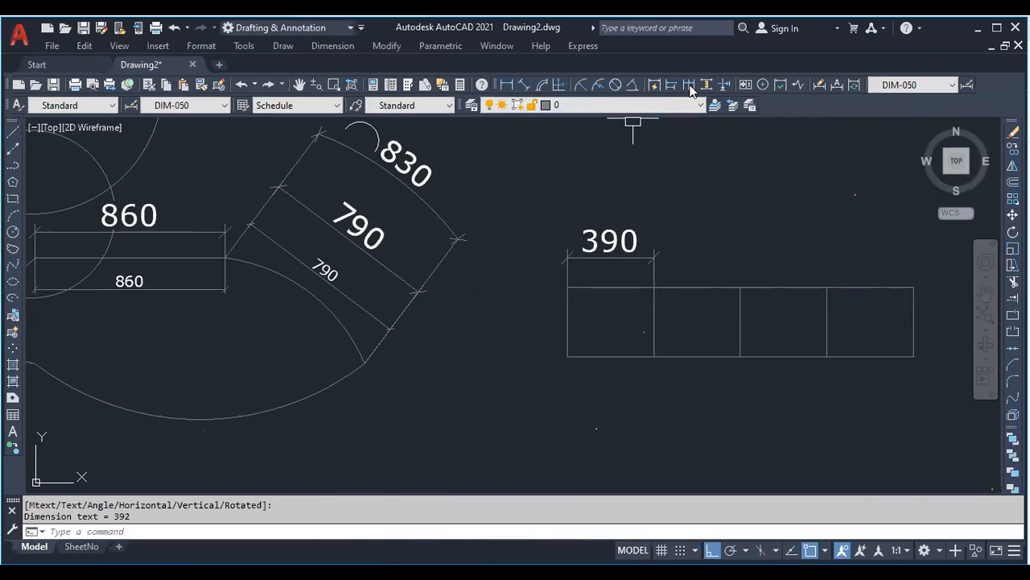
# Continue the linear dimension across the top corners of the other three rectangles
pyautogui.click(689, 84)
pyautogui.click(741, 287)
pyautogui.click(828, 288)
pyautogui.click(913, 287)
pyautogui.press('Escape')
pyautogui.scroll(-3, 582, 293)
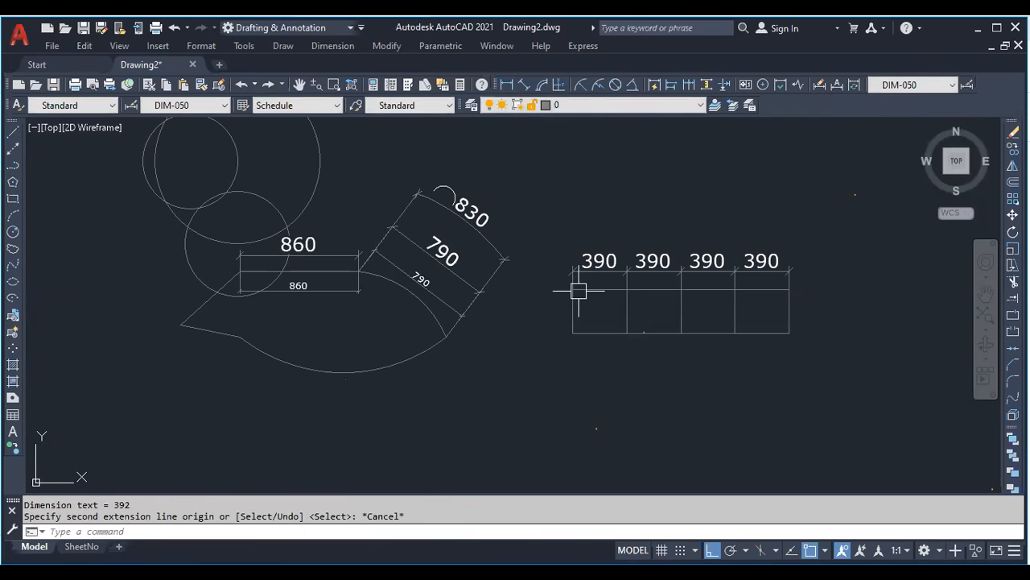
pyautogui.click(690, 87)
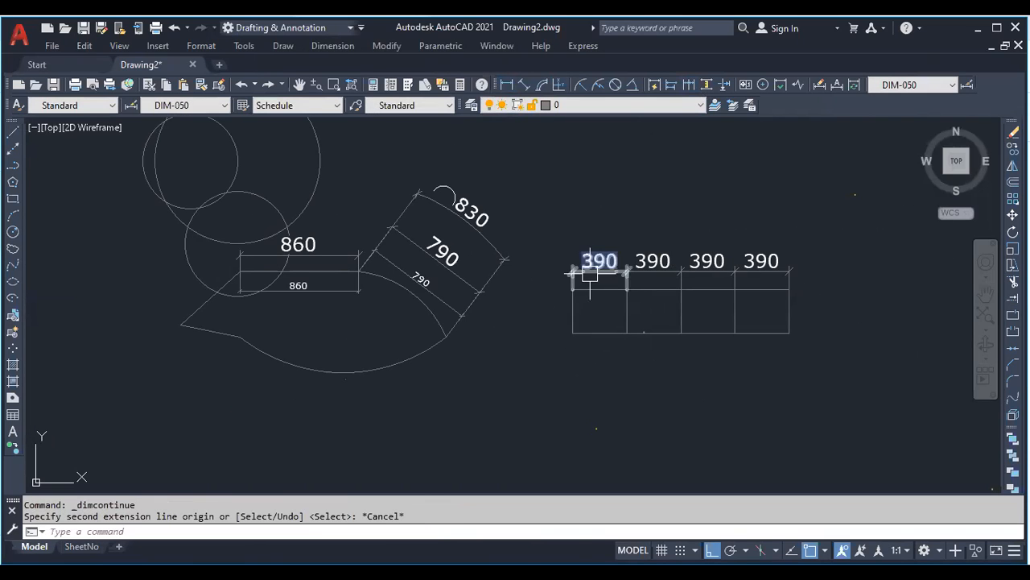
pyautogui.press('Escape')
pyautogui.press('Escape')
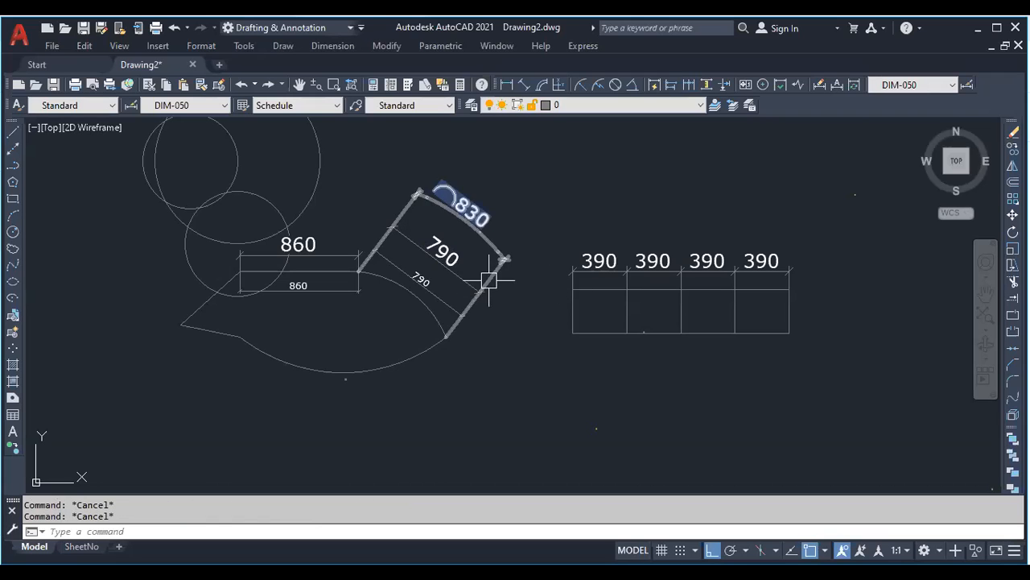
pyautogui.scroll(-4, 556, 333)
pyautogui.scroll(4, 525, 342)
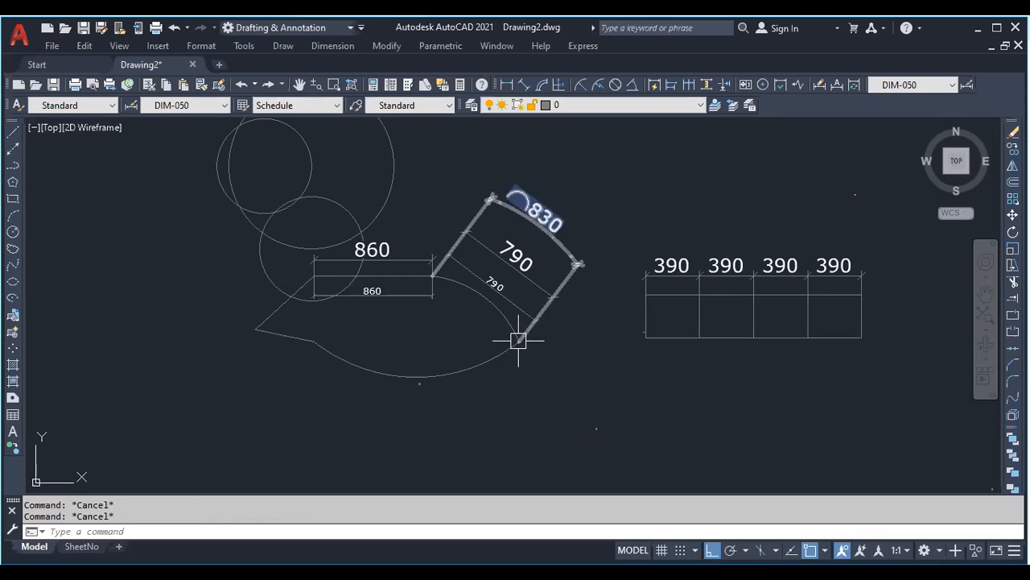
pyautogui.scroll(2, 511, 315)
pyautogui.scroll(-4, 421, 309)
pyautogui.scroll(4, 555, 310)
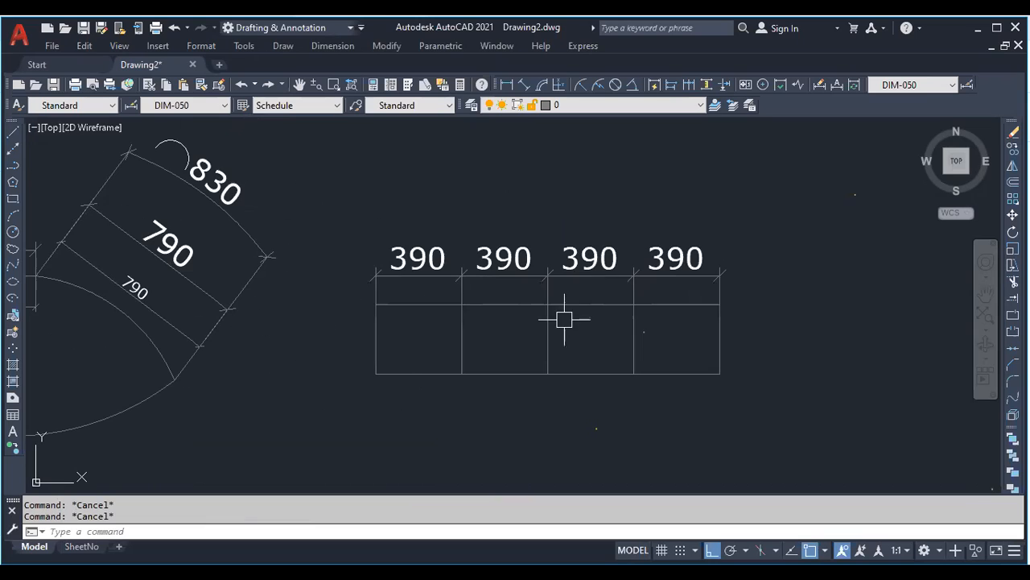
pyautogui.click(703, 413)
pyautogui.click(389, 336)
pyautogui.press('Escape')
pyautogui.press('Escape')
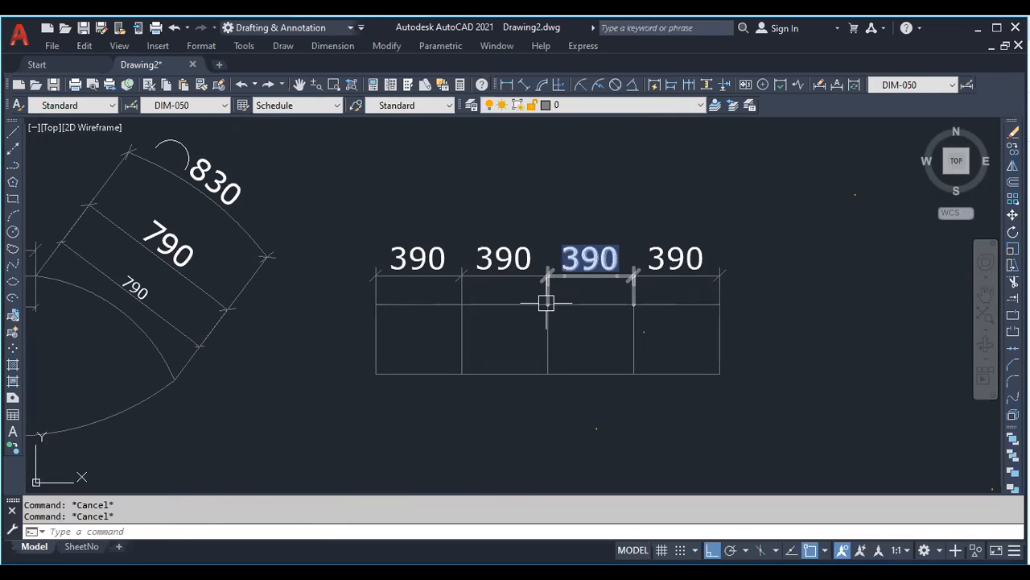
# Delete the row of four rectangles and all remaining shapes and dimensions to clear the drawing
pyautogui.scroll(-2, 488, 212)
pyautogui.click(622, 341)
pyautogui.click(394, 304)
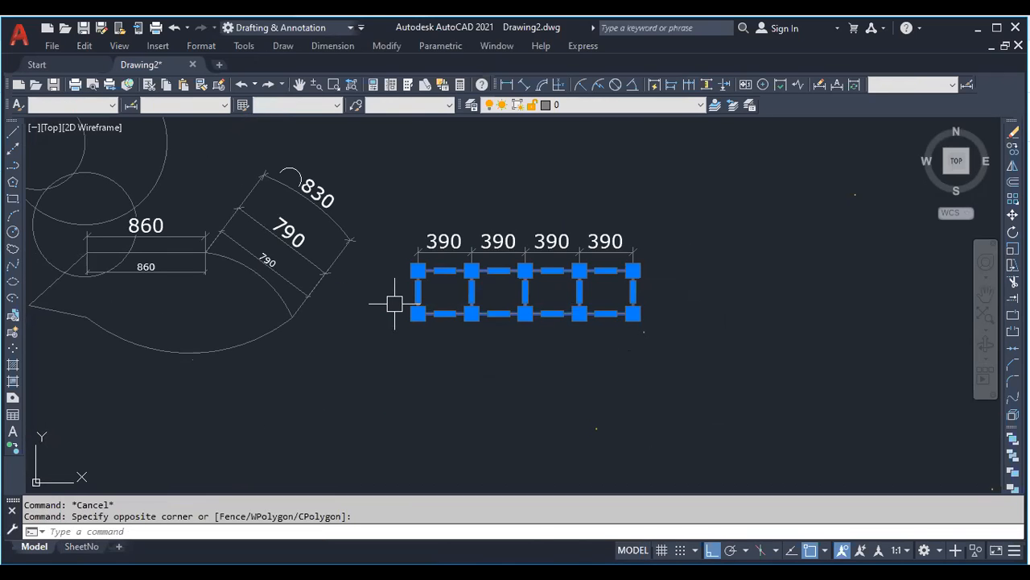
pyautogui.press('Delete')
pyautogui.scroll(-1, 644, 349)
pyautogui.click(690, 379)
pyautogui.click(108, 153)
pyautogui.press('Delete')
pyautogui.press('Escape')
pyautogui.press('Return')
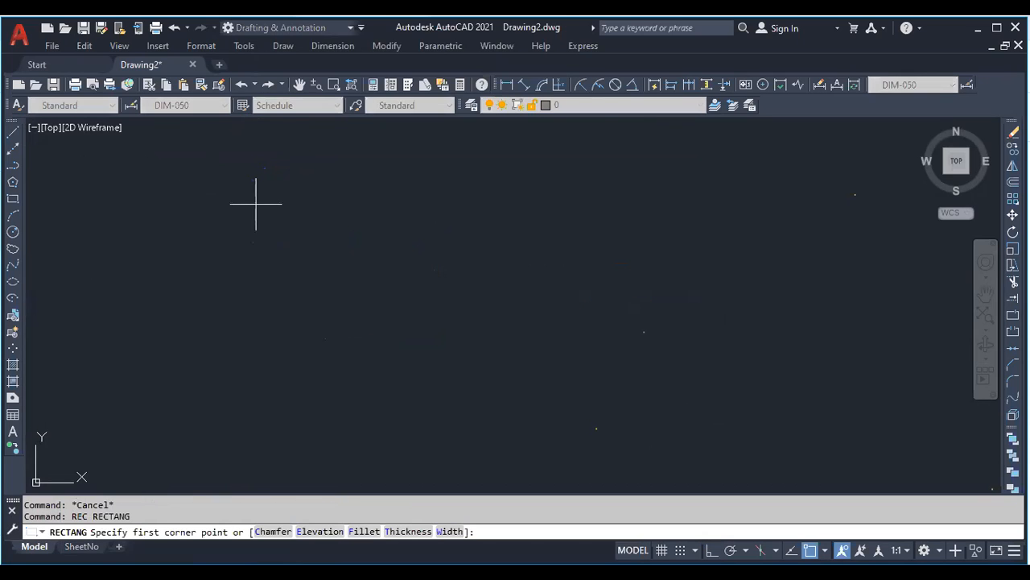
pyautogui.click(257, 206)
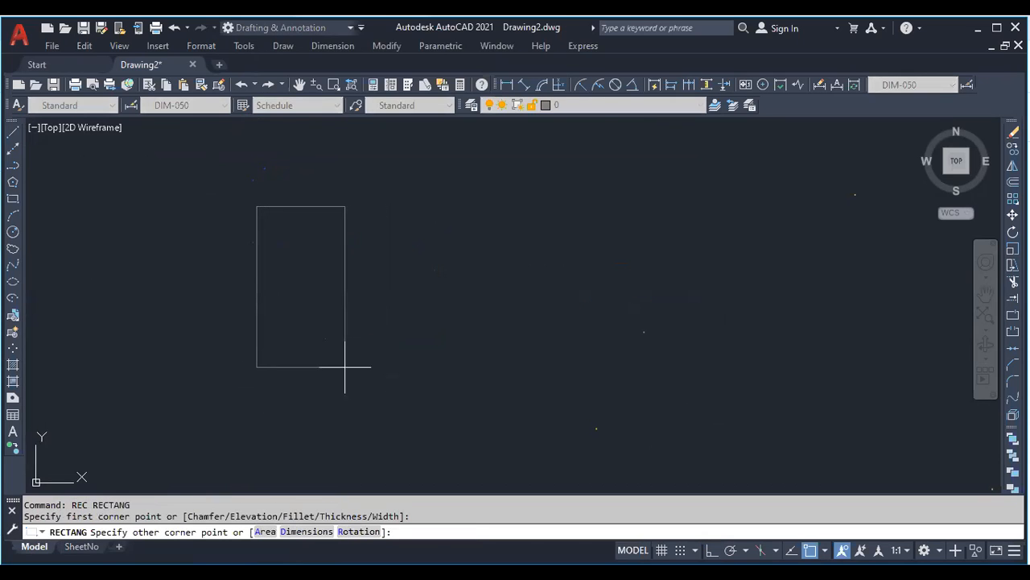
pyautogui.press('Escape')
pyautogui.press('Escape')
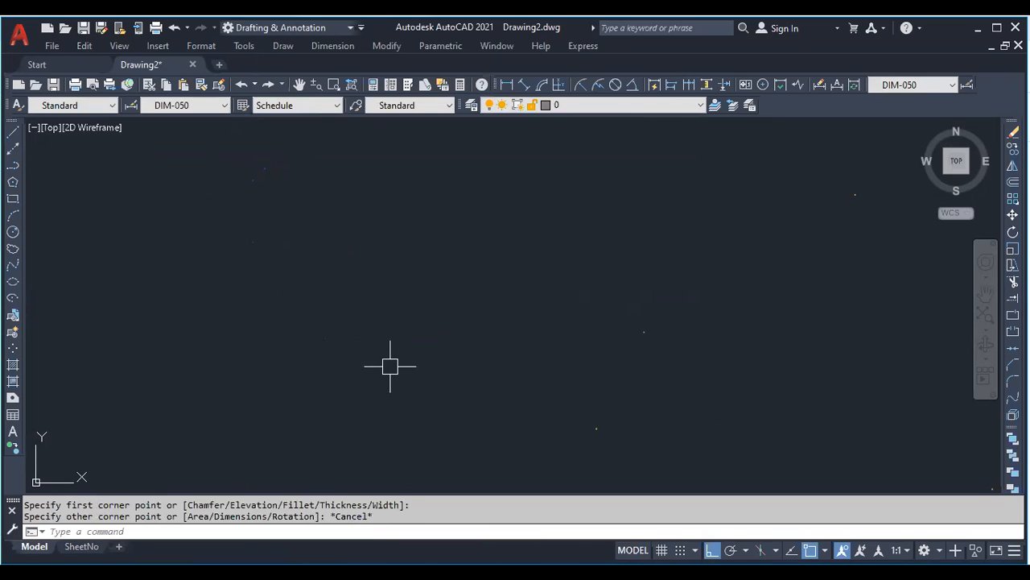
pyautogui.write('rec')
pyautogui.press('Return')
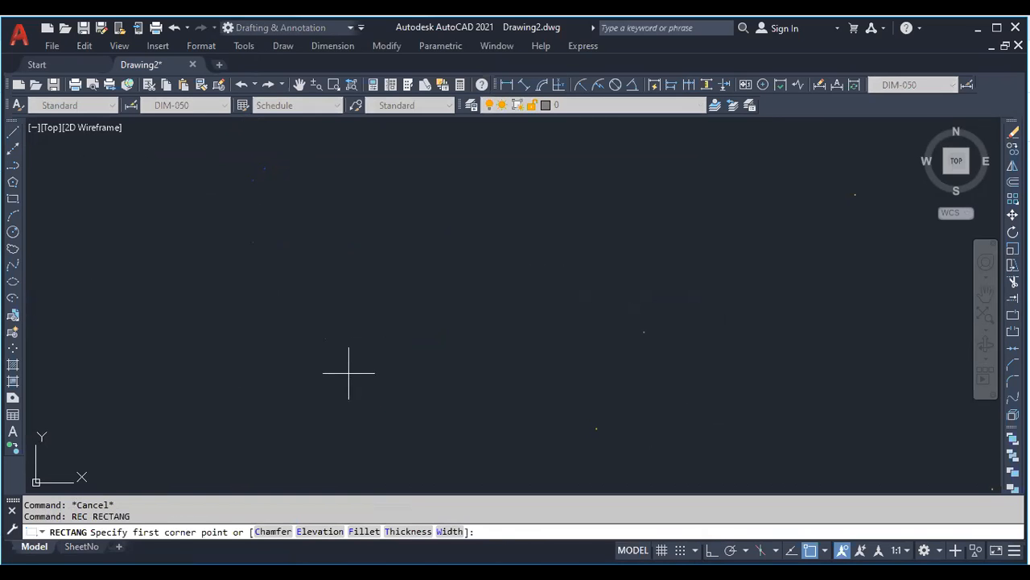
pyautogui.click(345, 373)
pyautogui.press('Escape')
pyautogui.press('Escape')
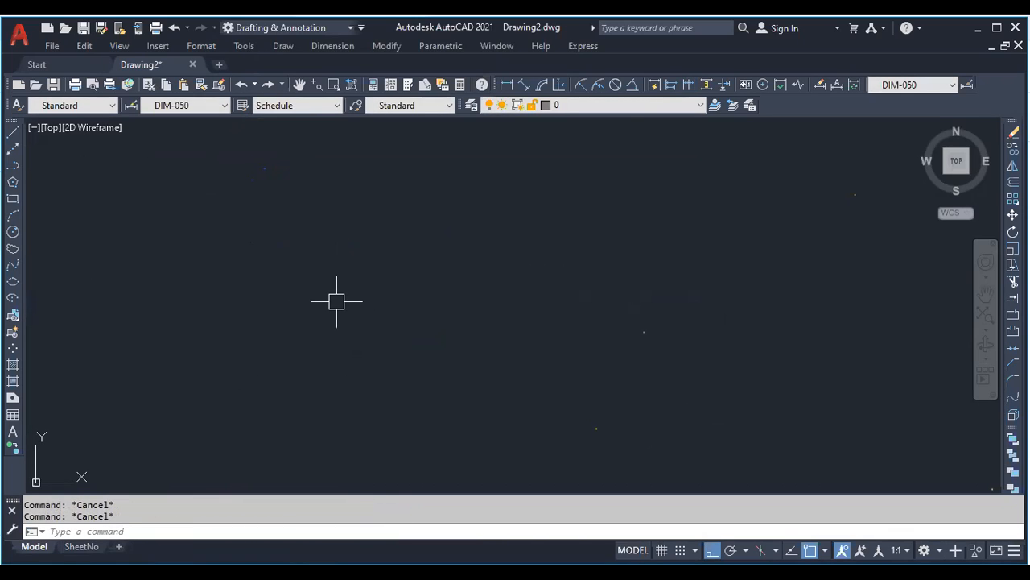
# Start a polyline in the empty drawing with a horizontal segment 1000 units long to the right
pyautogui.write('pl')
pyautogui.press('Return')
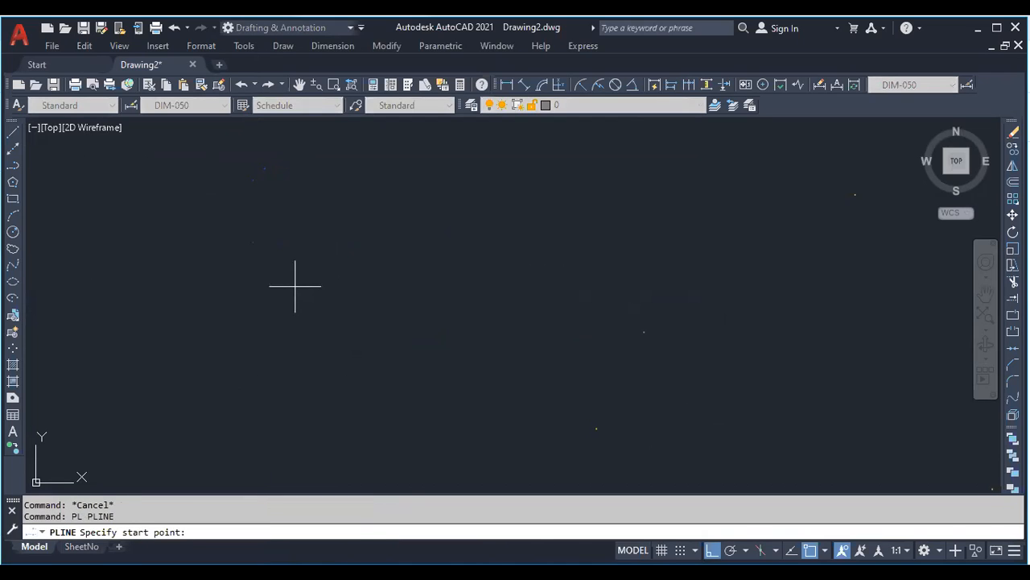
pyautogui.click(294, 286)
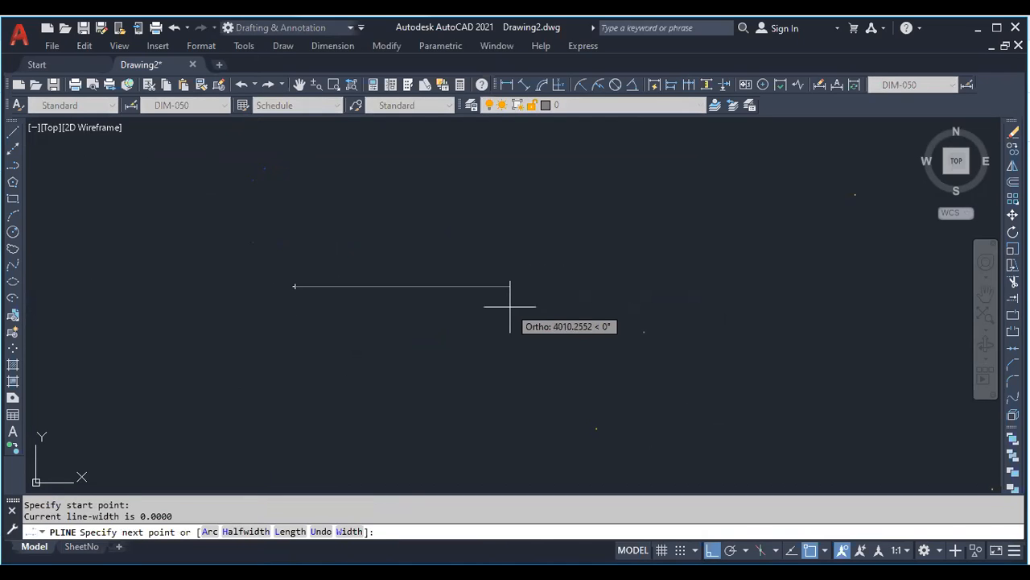
pyautogui.write('1000')
pyautogui.press('Return')
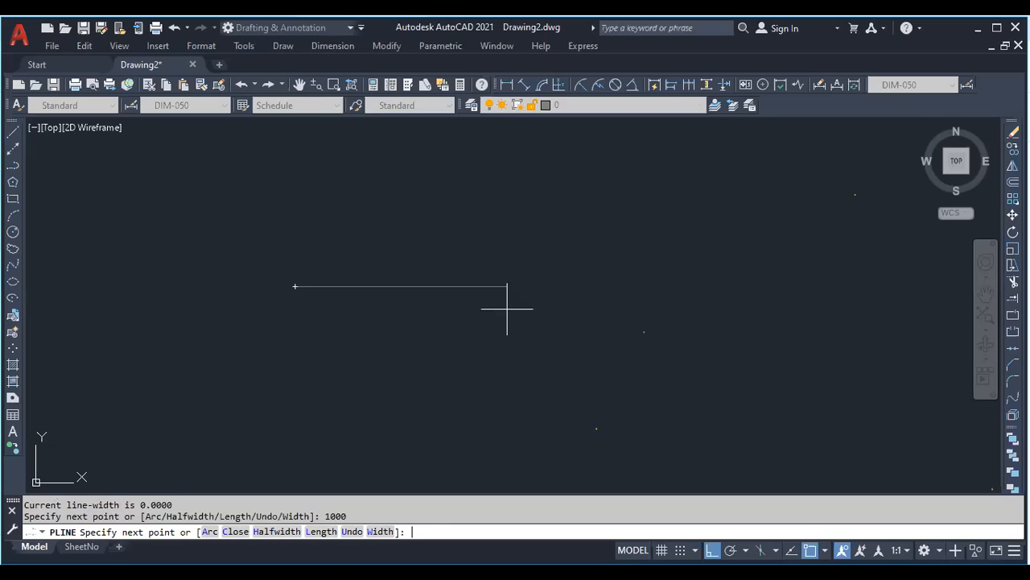
pyautogui.scroll(-5, 338, 346)
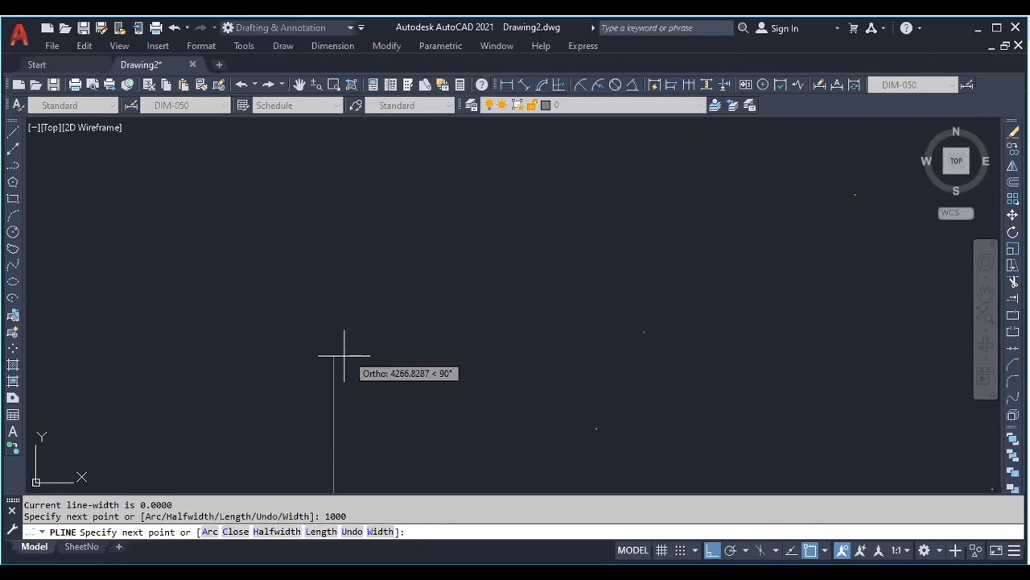
pyautogui.scroll(4, 327, 231)
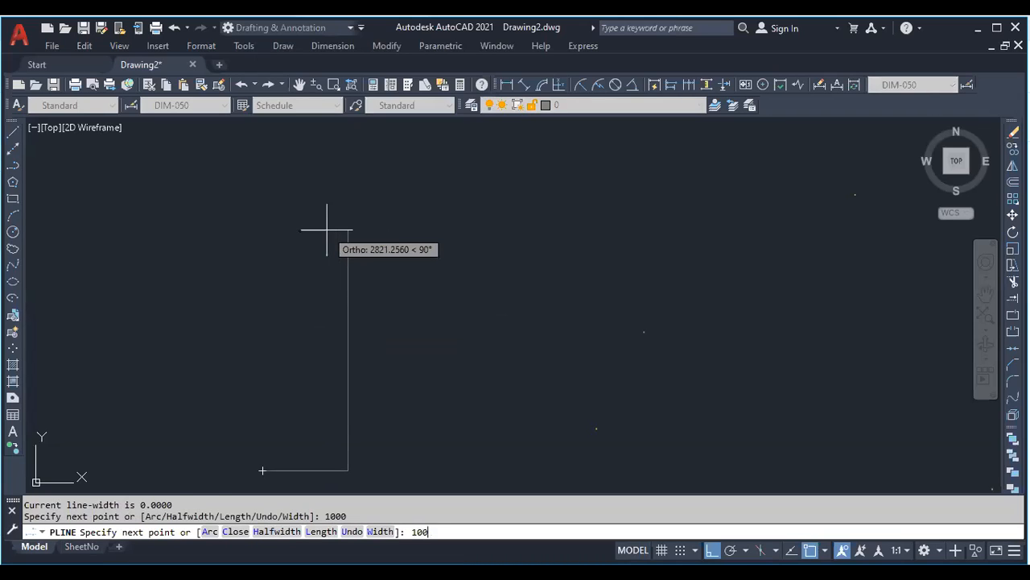
pyautogui.write('100')
pyautogui.press('Return')
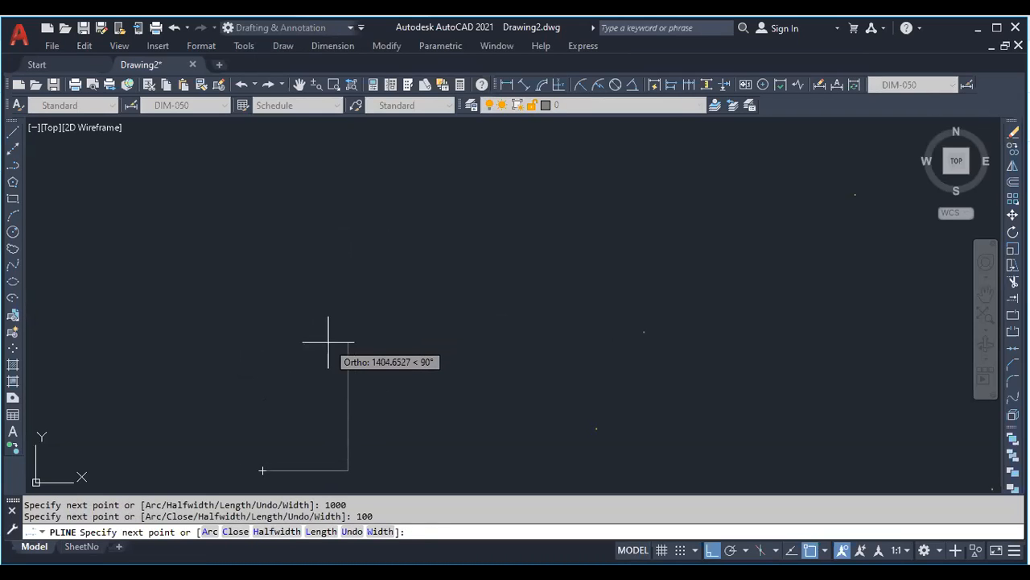
pyautogui.hotkey('ctrl', 'z')
# Add a vertical polyline segment going 1000 units upward from the end of the horizontal one
pyautogui.write('1000')
pyautogui.press('Return')
pyautogui.scroll(-1, 276, 324)
pyautogui.scroll(6, 266, 403)
pyautogui.write('1')
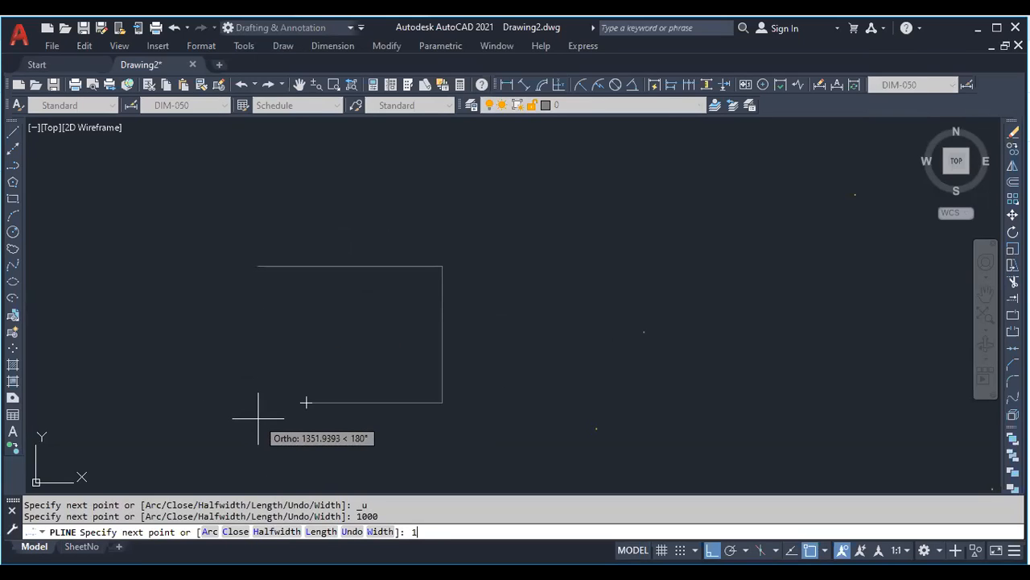
pyautogui.write('00')
pyautogui.press('Return')
pyautogui.hotkey('ctrl', 'z')
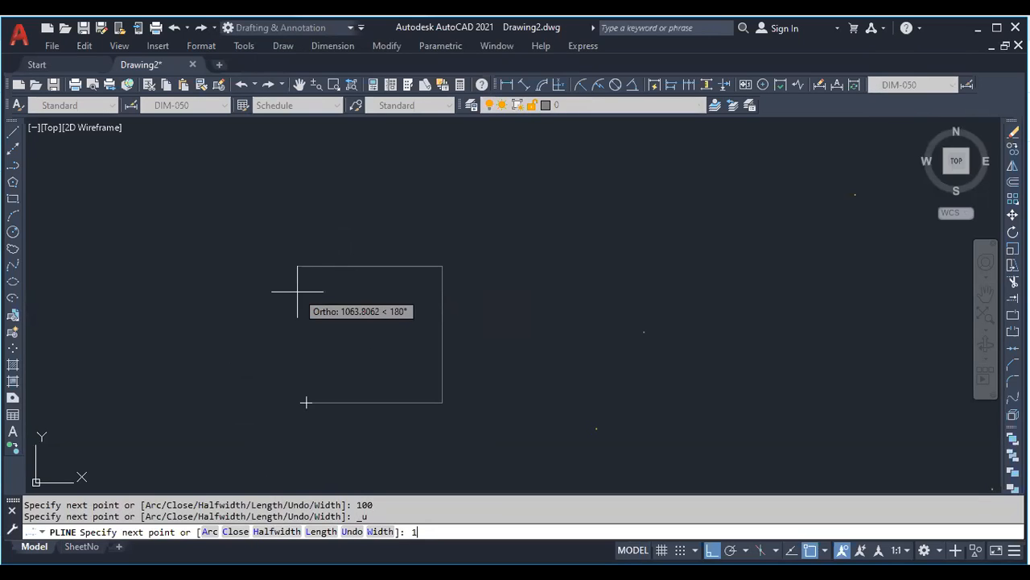
# Add a polyline segment 1000 units to the left and close the polyline to form a square
pyautogui.press('Return')
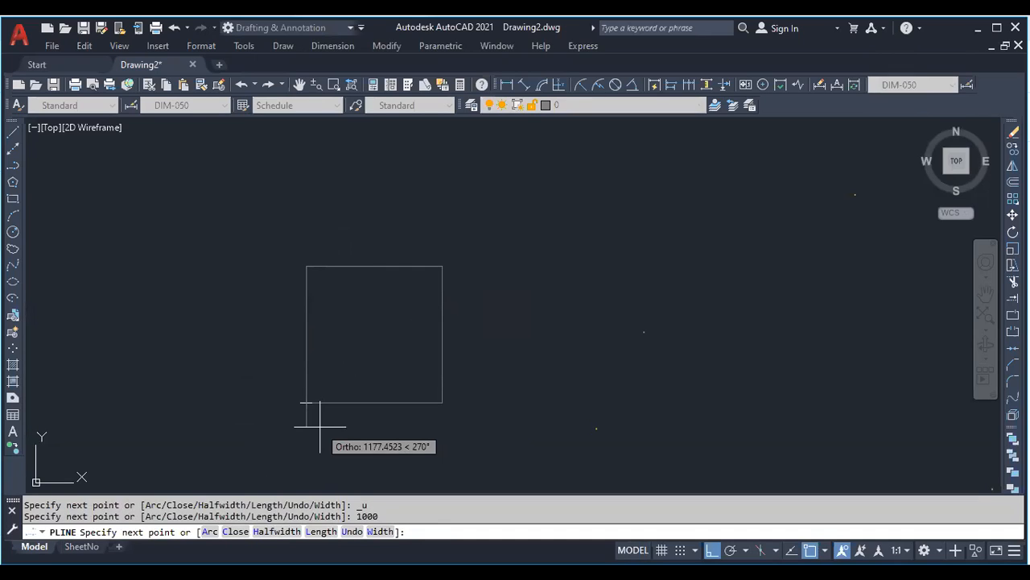
pyautogui.write('c')
pyautogui.press('Return')
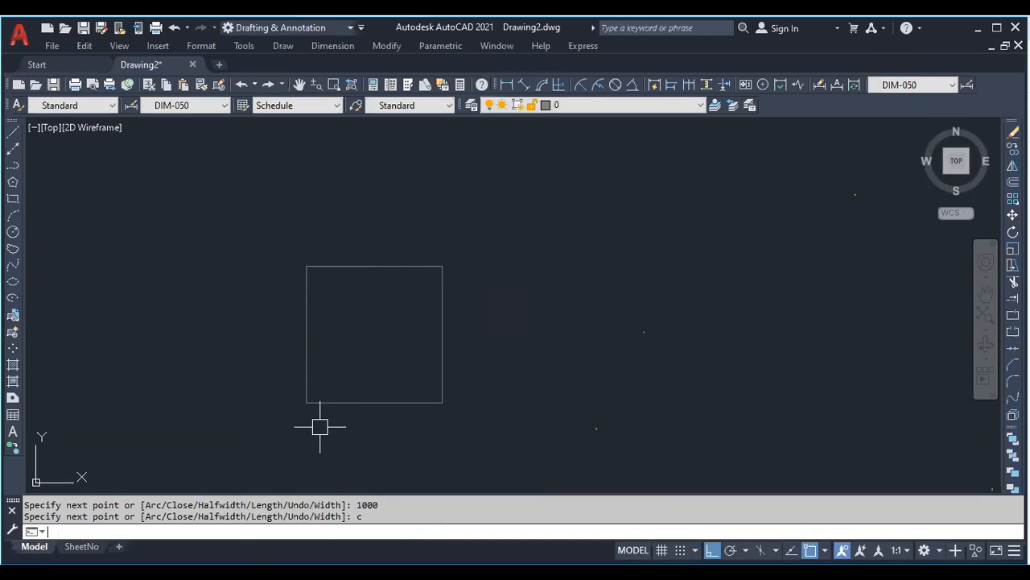
pyautogui.click(348, 410)
pyautogui.click(347, 334)
pyautogui.press('Escape')
pyautogui.press('Escape')
pyautogui.click(490, 344)
pyautogui.click(345, 324)
pyautogui.press('Escape')
pyautogui.press('Escape')
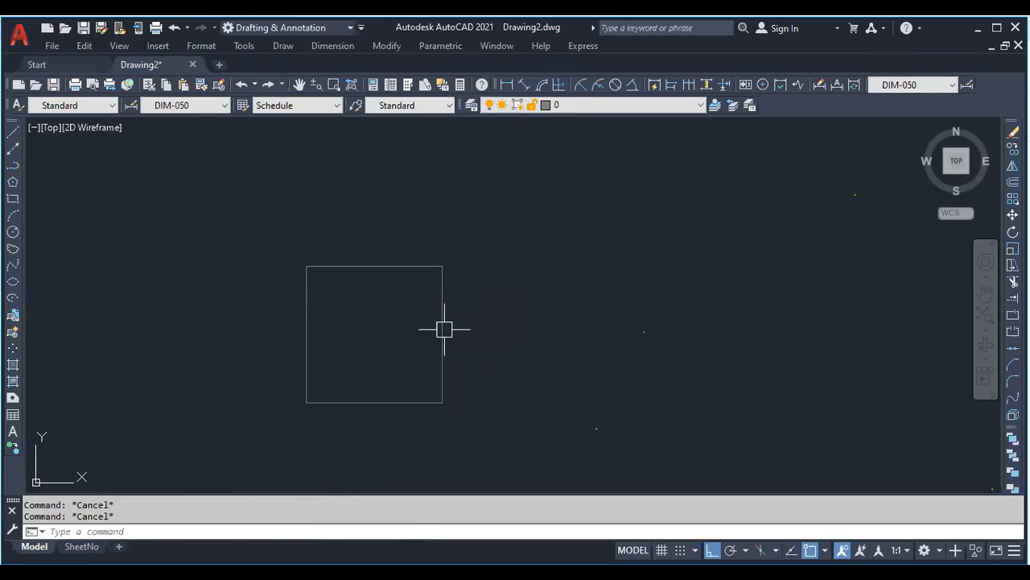
pyautogui.click(491, 326)
pyautogui.write('co')
pyautogui.press('Return')
pyautogui.write('co')
pyautogui.press('Return')
pyautogui.press('Escape')
pyautogui.click(372, 424)
pyautogui.click(313, 320)
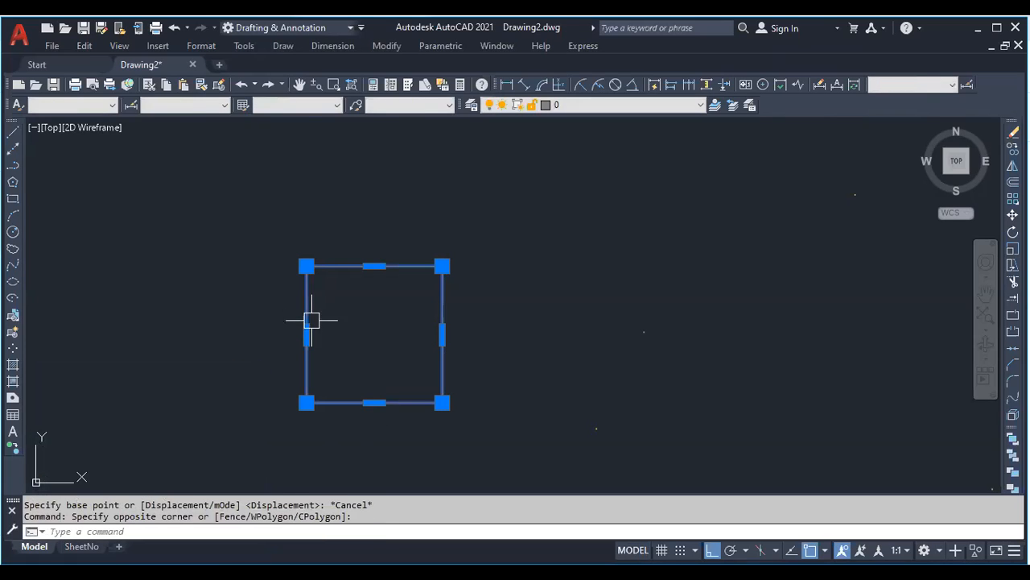
pyautogui.write('c')
pyautogui.press('Return')
pyautogui.press('Escape')
pyautogui.press('Escape')
# Copy the square from its lower-left corner to its upper-left and upper-right corners, placing one directly above and one diagonally adjoining
pyautogui.click(364, 435)
pyautogui.click(338, 357)
pyautogui.write('c')
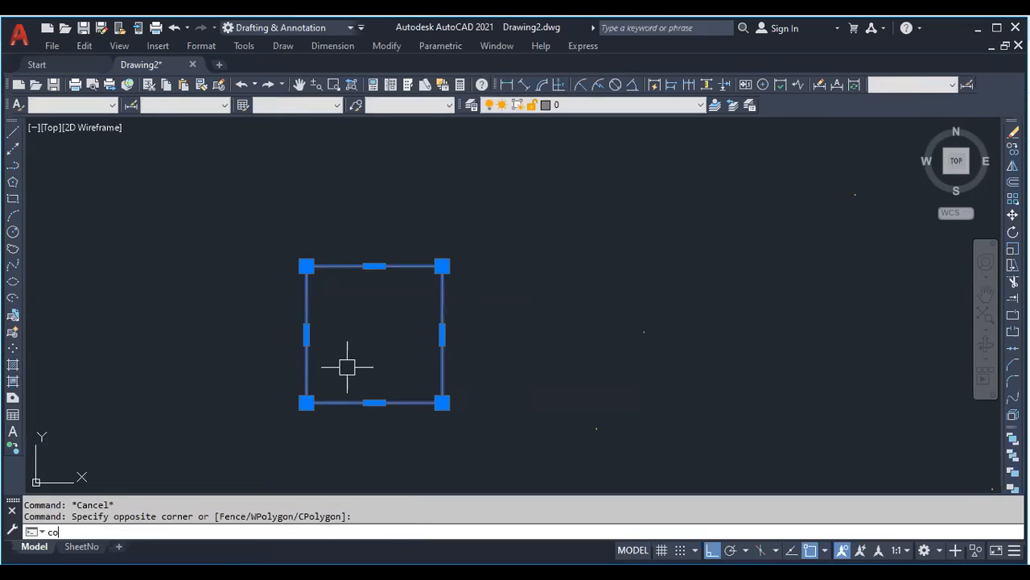
pyautogui.write('o')
pyautogui.press('Return')
pyautogui.click(307, 402)
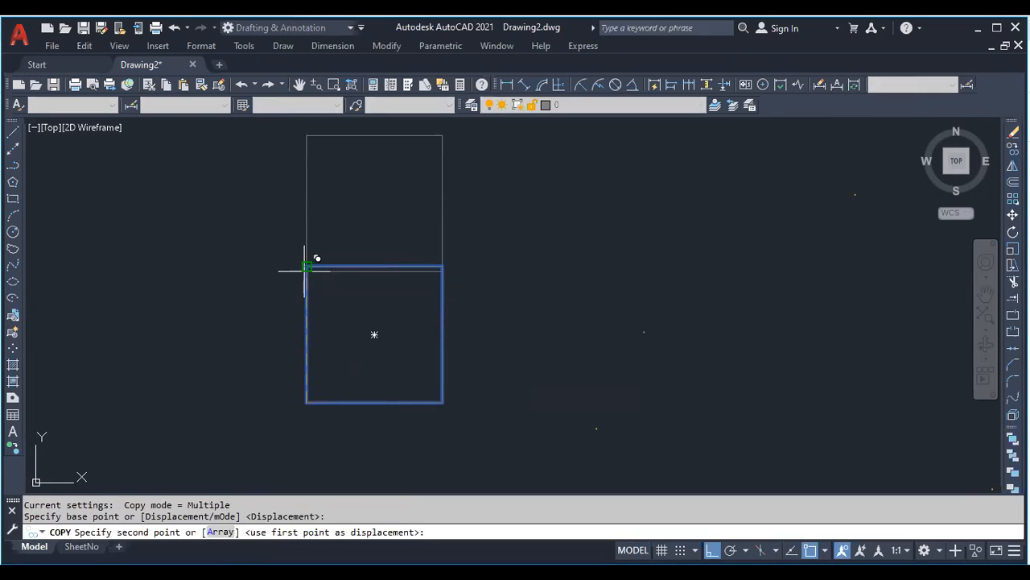
pyautogui.click(307, 266)
pyautogui.scroll(-2, 323, 335)
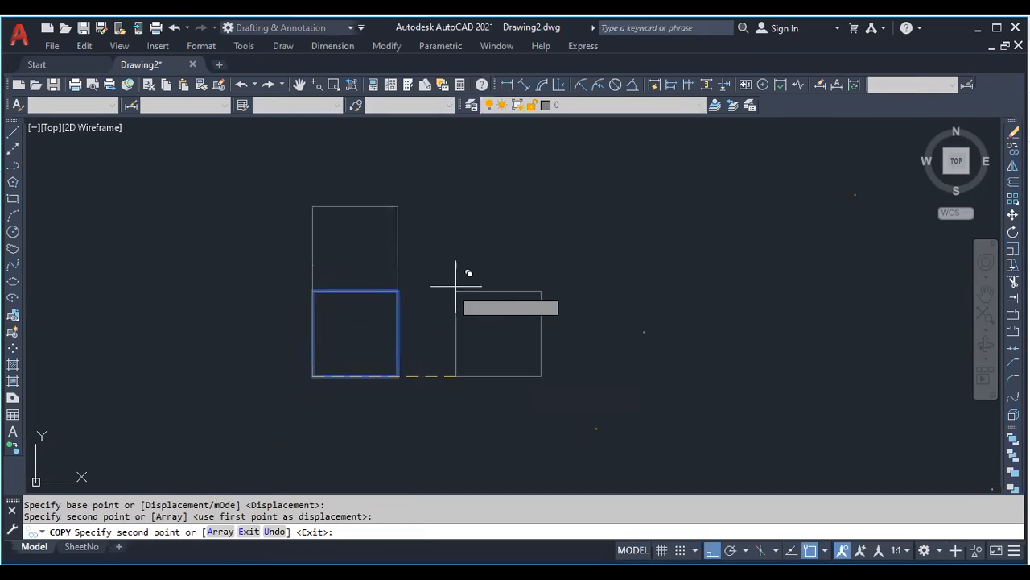
pyautogui.click(398, 291)
pyautogui.click(398, 291)
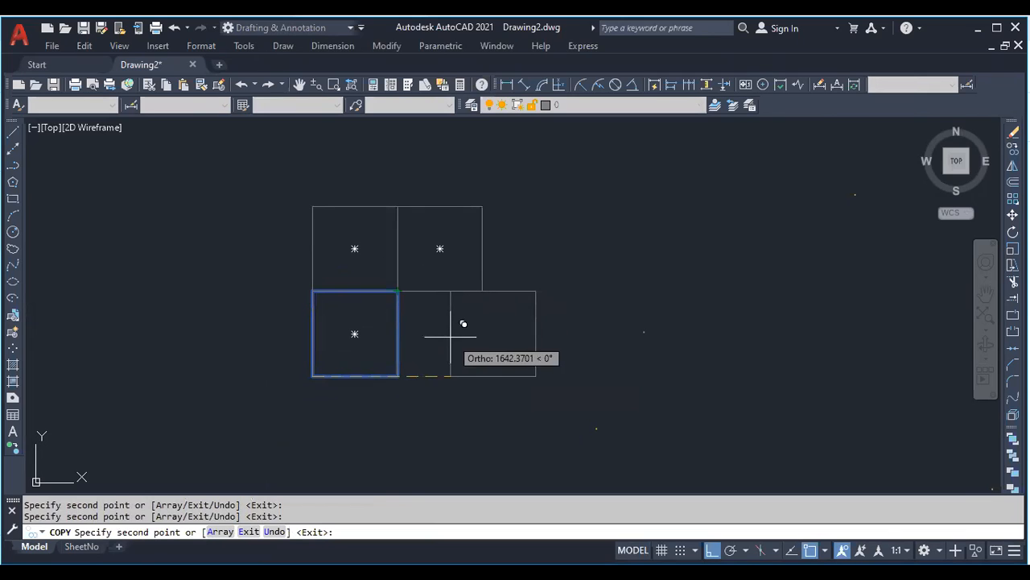
pyautogui.press('Escape')
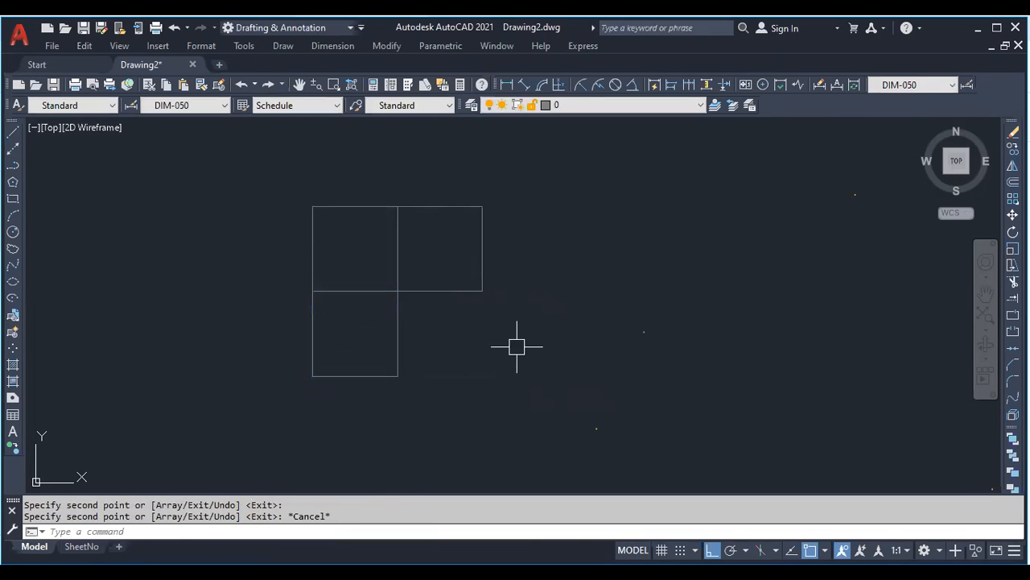
pyautogui.click(518, 345)
pyautogui.click(451, 225)
pyautogui.write('c')
pyautogui.press('Return')
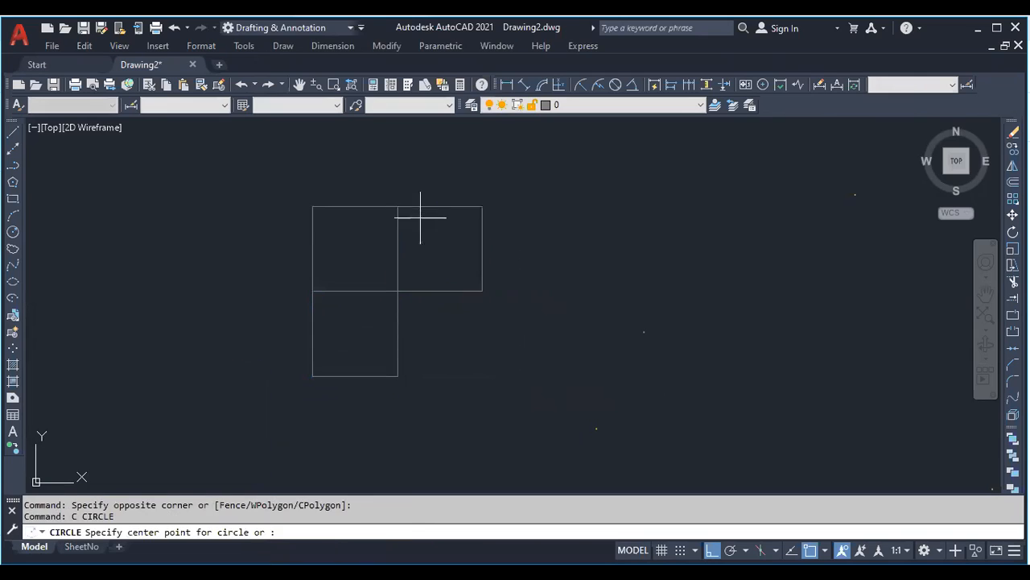
pyautogui.press('Escape')
pyautogui.click(440, 207)
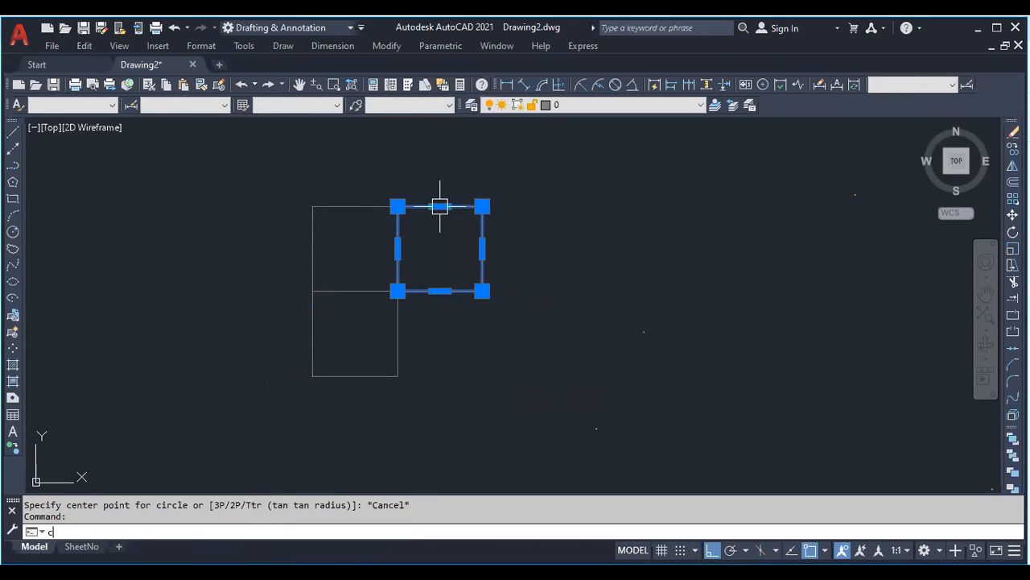
pyautogui.press('Return')
pyautogui.press('Escape')
# Copy the upper-right square straight down by its own height to complete a two-by-two grid of squares
pyautogui.click(423, 207)
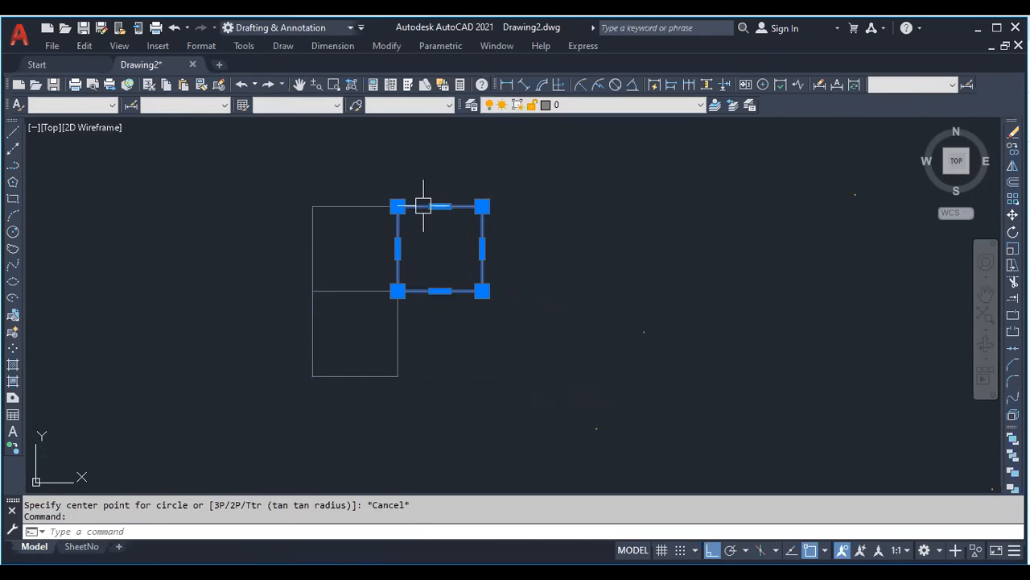
pyautogui.write('co')
pyautogui.press('Return')
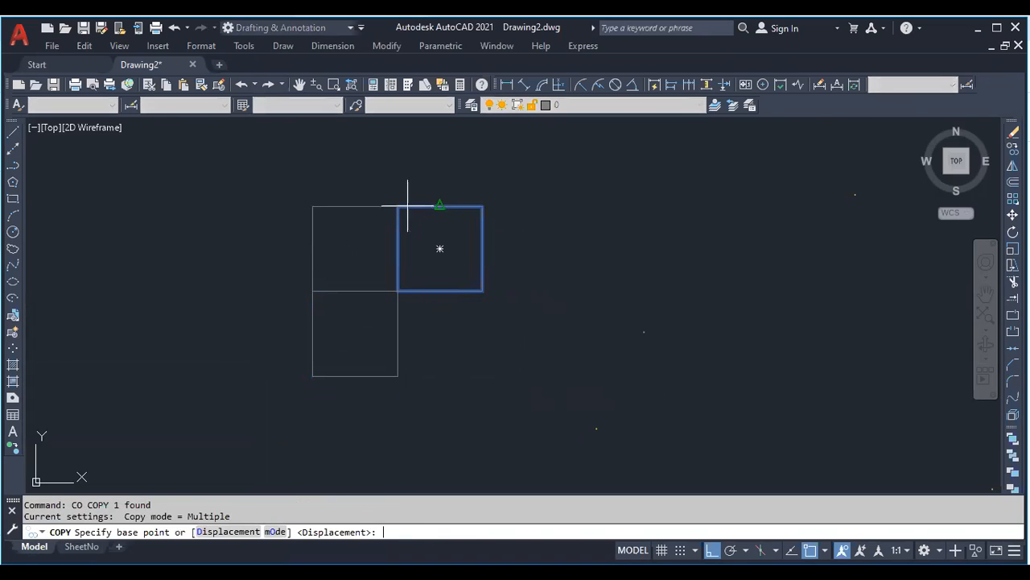
pyautogui.click(398, 207)
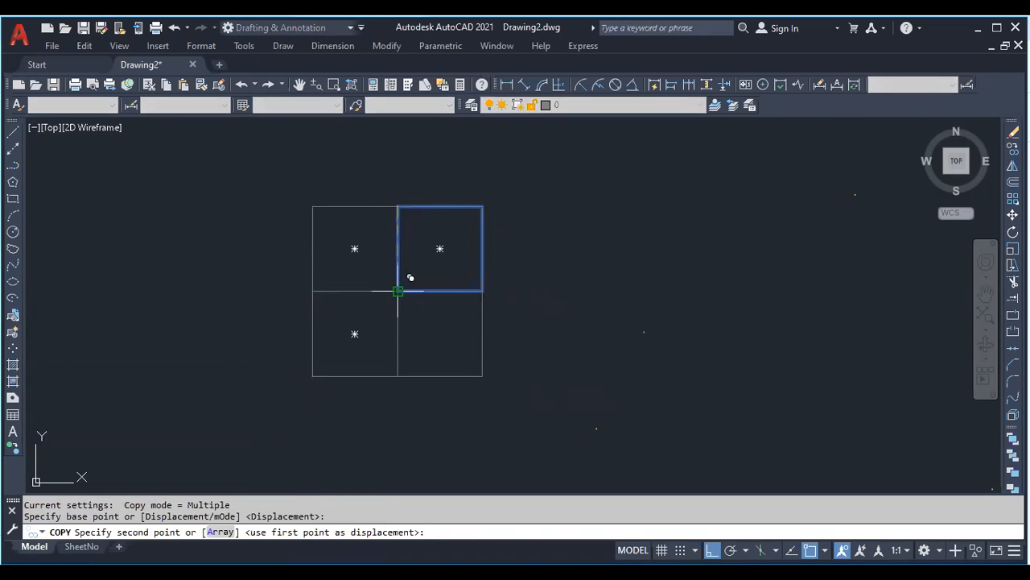
pyautogui.click(398, 290)
pyautogui.scroll(-5, 509, 265)
pyautogui.press('Escape')
pyautogui.scroll(5, 492, 262)
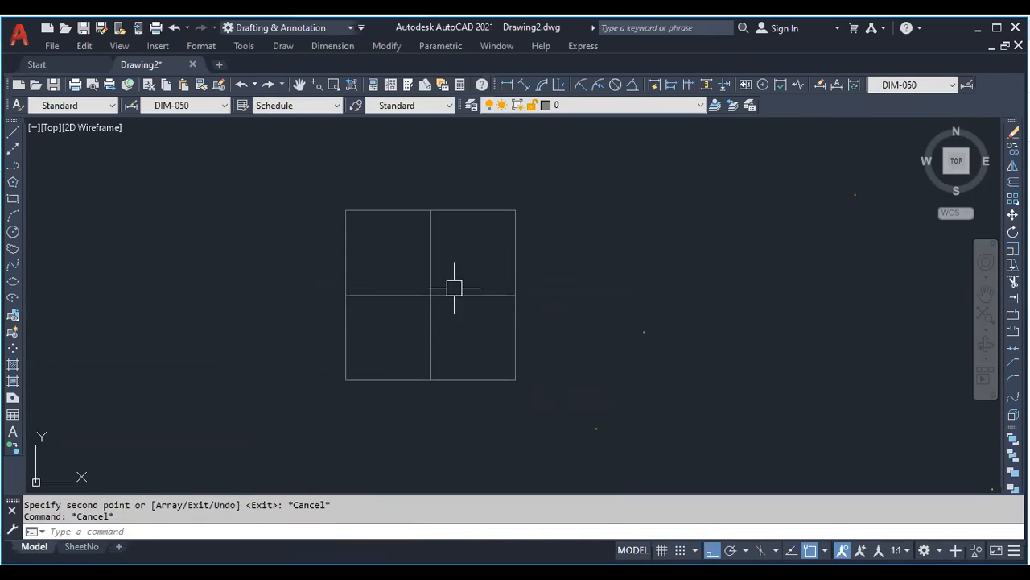
# Add object-based linear dimensions for the top edges of the two upper squares, placed just below those edges inside the squares
pyautogui.click(507, 85)
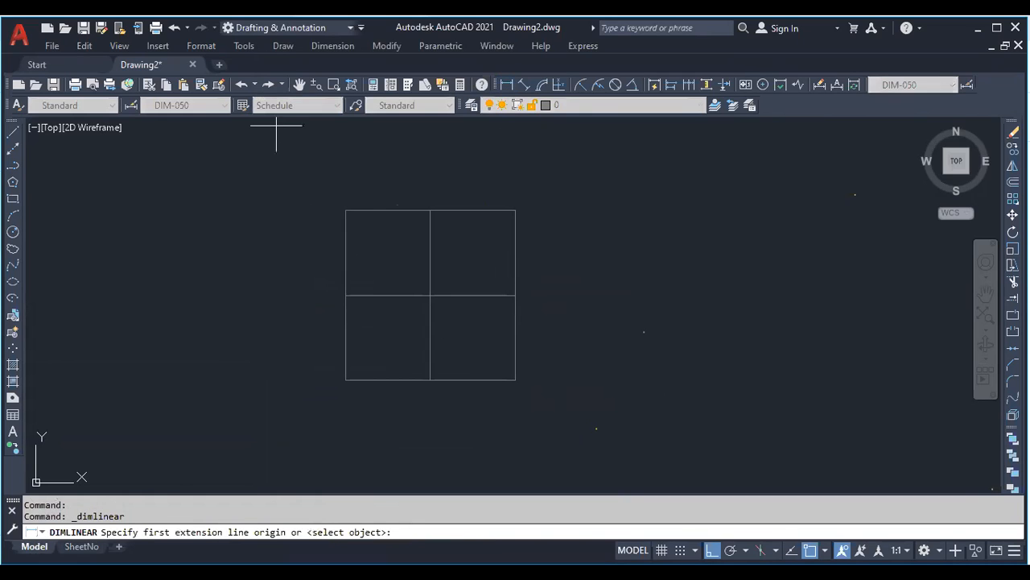
pyautogui.press('Return')
pyautogui.click(402, 212)
pyautogui.scroll(2, 387, 251)
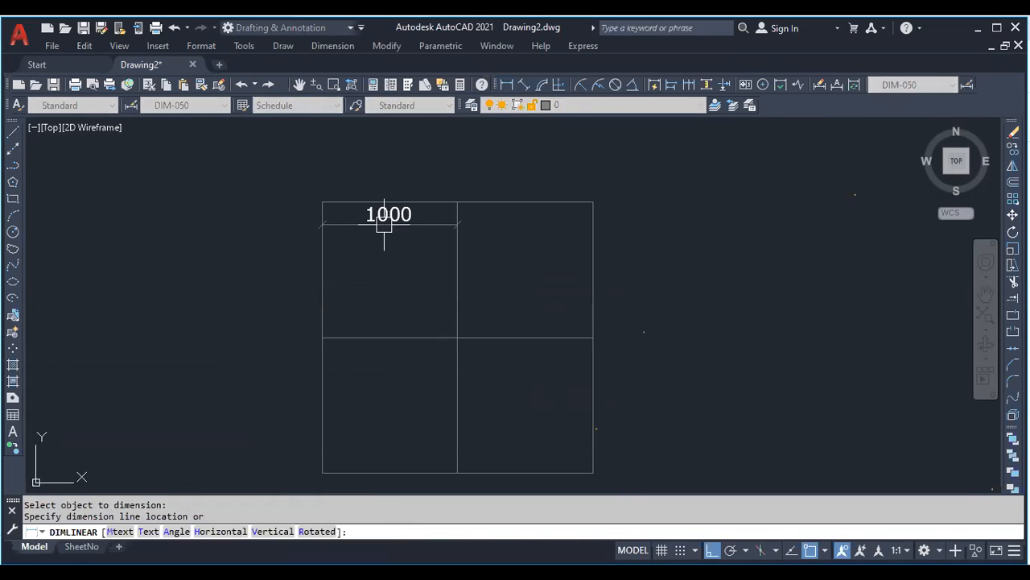
pyautogui.click(396, 223)
pyautogui.click(507, 84)
pyautogui.press('Return')
pyautogui.click(504, 202)
pyautogui.click(491, 223)
# Add an object-based linear dimension for the right edge of the upper-right square, placed outside the grid
pyautogui.click(507, 85)
pyautogui.press('Return')
pyautogui.click(594, 256)
pyautogui.click(619, 259)
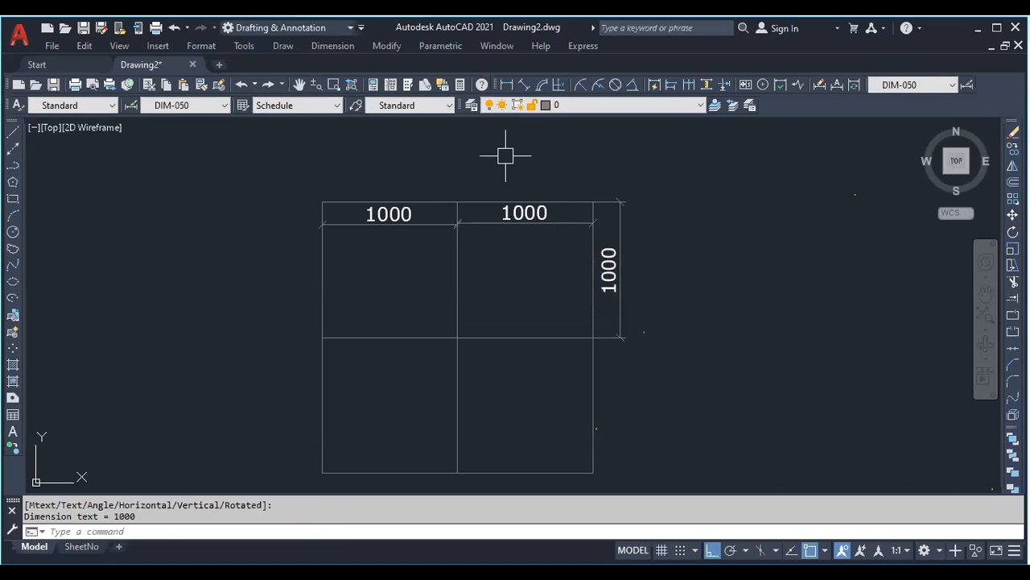
# Add an object-based linear dimension for the right edge of the lower-right square, in line with the dimension above it
pyautogui.click(506, 85)
pyautogui.press('Return')
pyautogui.click(595, 369)
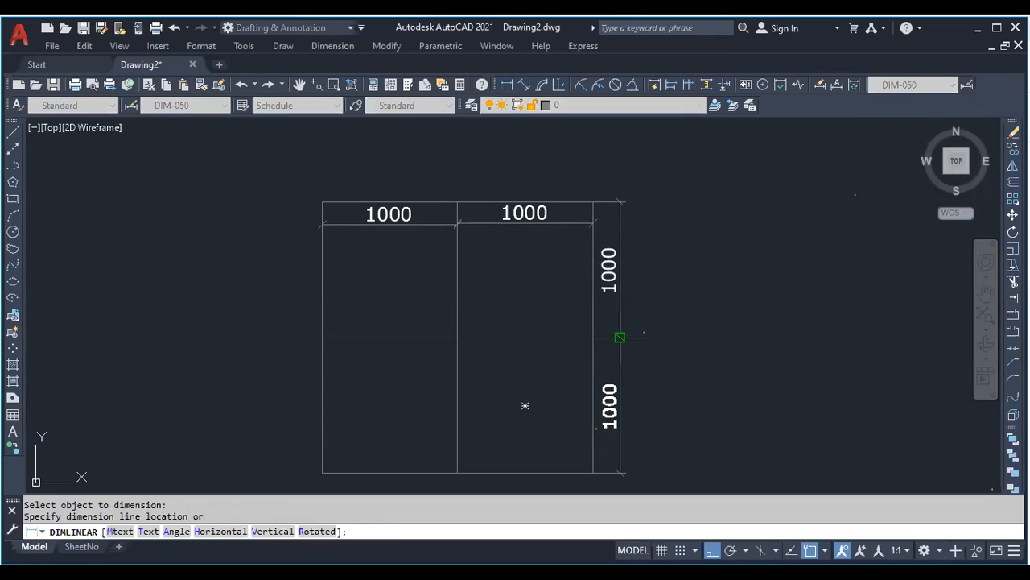
pyautogui.click(621, 339)
pyautogui.scroll(-2, 571, 290)
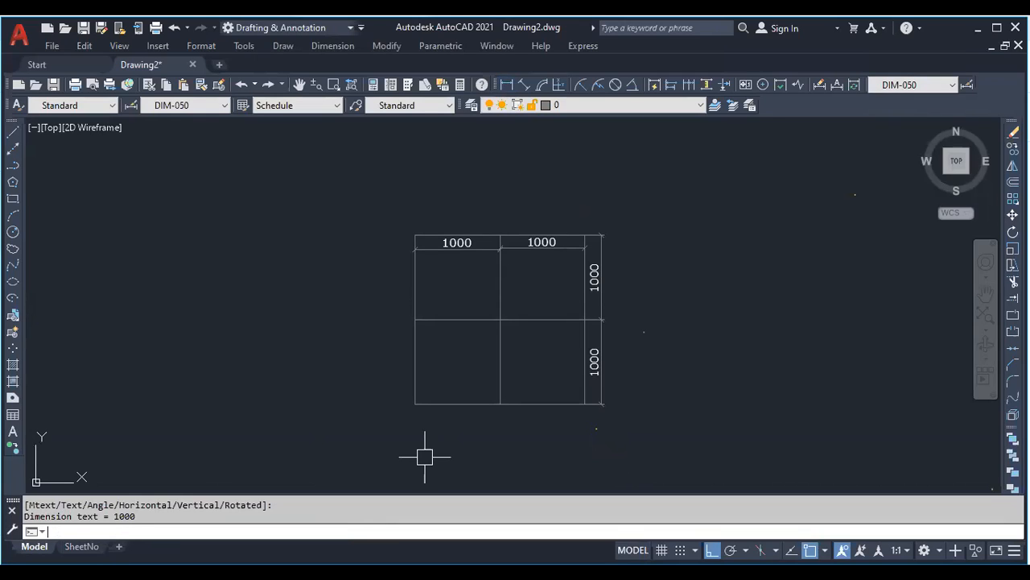
pyautogui.hotkey('alt', 'Tab')
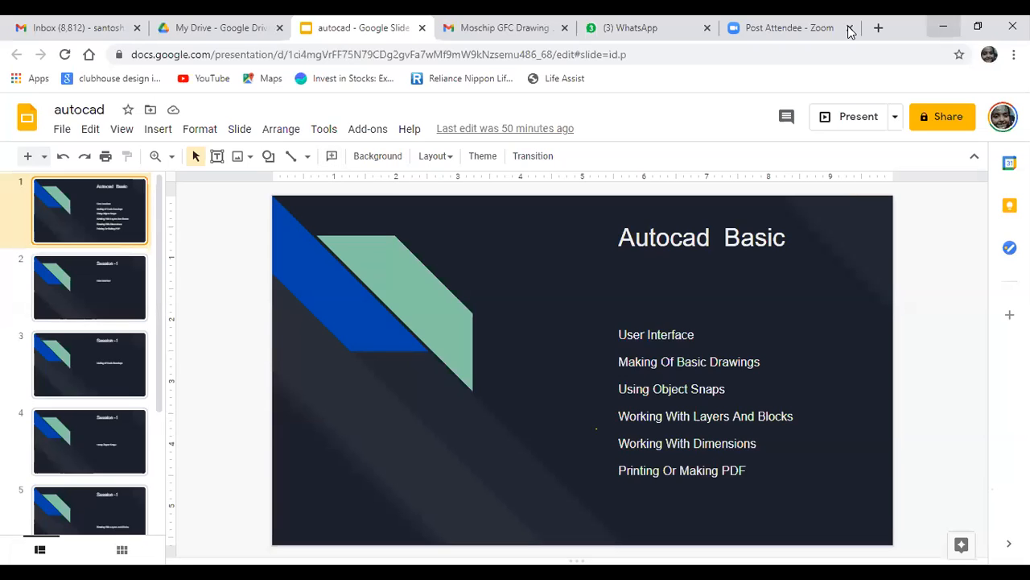
pyautogui.click(940, 29)
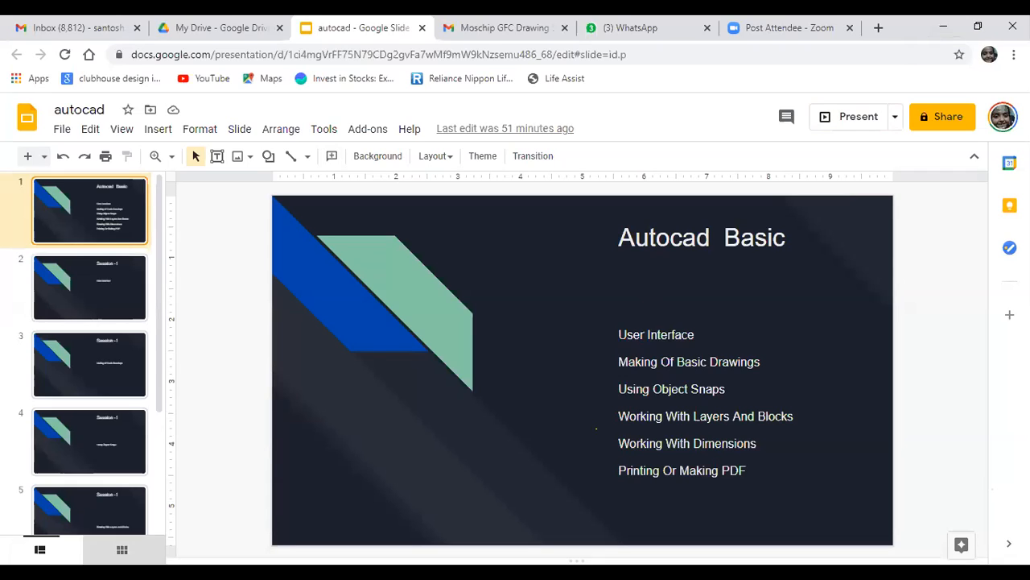
pyautogui.press('Escape')
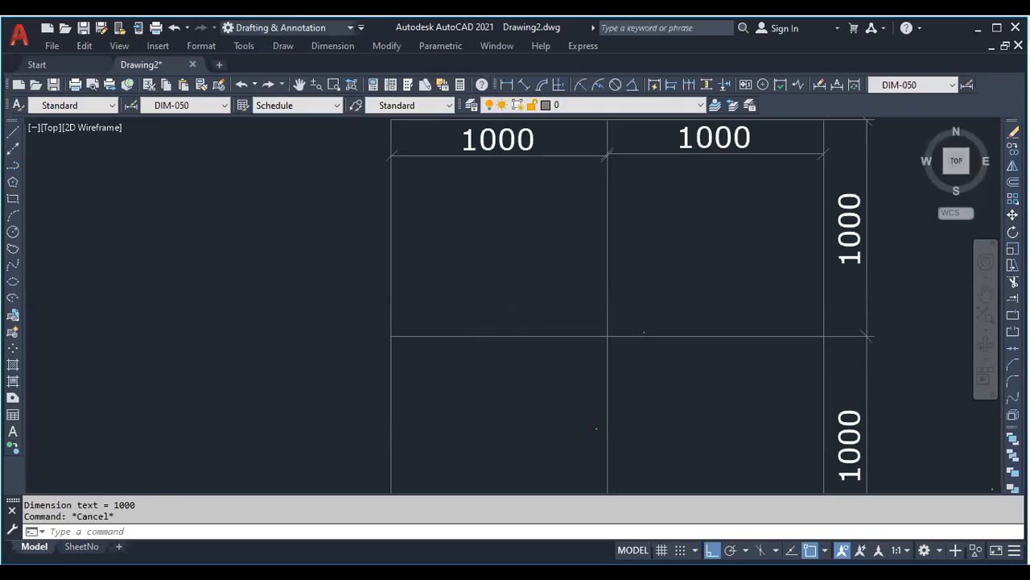
pyautogui.scroll(-3, 434, 314)
pyautogui.click(423, 310)
pyautogui.scroll(2, 487, 297)
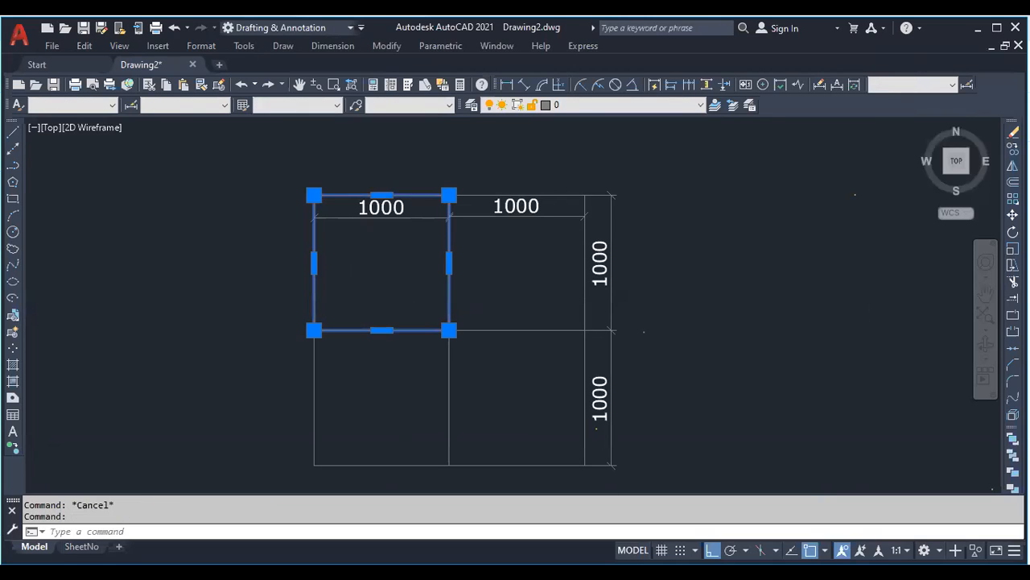
pyautogui.scroll(-2, 491, 290)
pyautogui.scroll(4, 518, 299)
pyautogui.moveTo(507, 338); pyautogui.dragTo(459, 265)
pyautogui.scroll(-2, 483, 278)
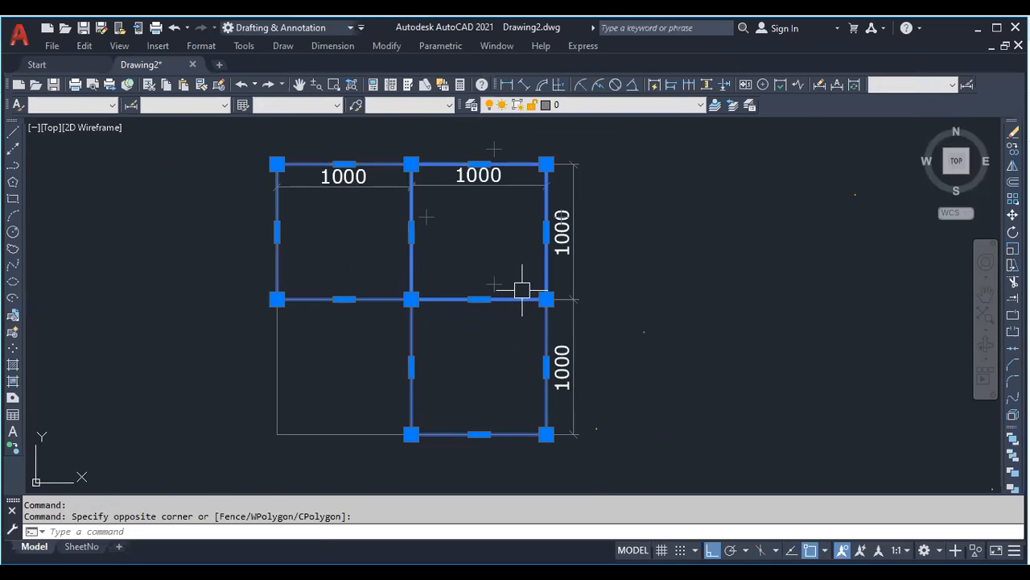
pyautogui.press('Escape')
pyautogui.press('Escape')
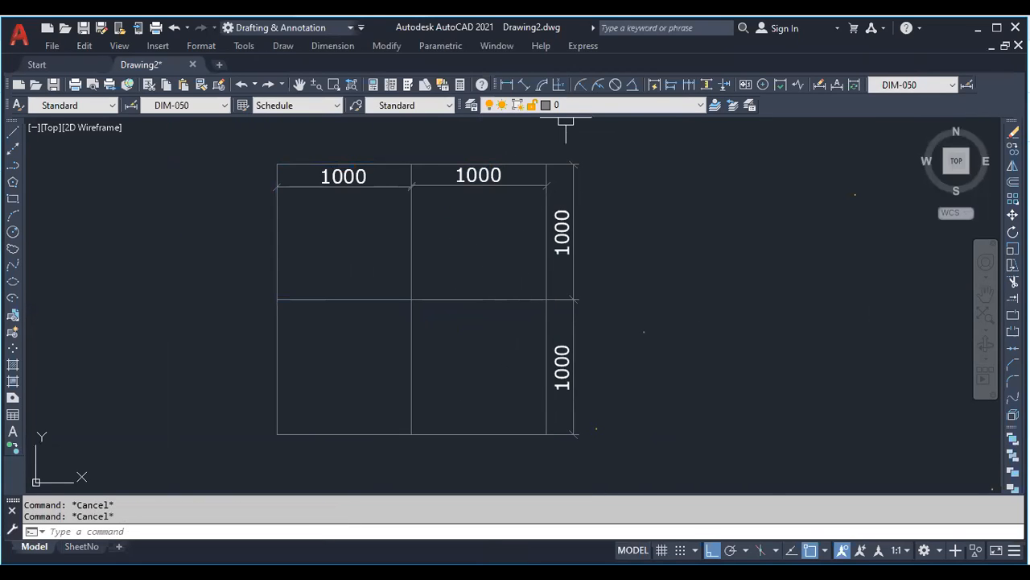
# Check the DIM-050 style in the Dimension Style Manager, close it, and switch to the SheetNo layout
pyautogui.write('d')
pyautogui.press('Return')
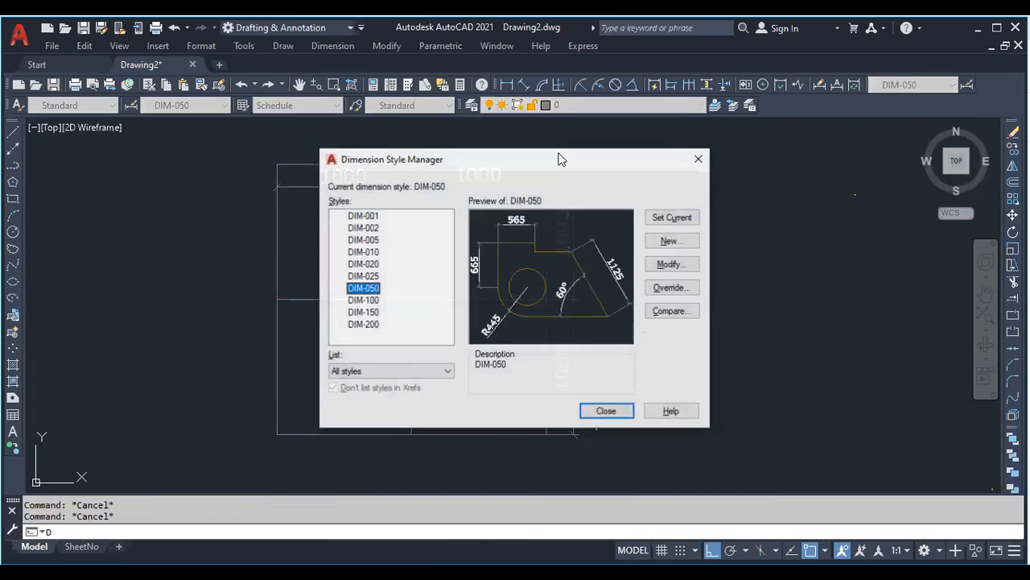
pyautogui.click(698, 159)
pyautogui.press('Escape')
pyautogui.press('Escape')
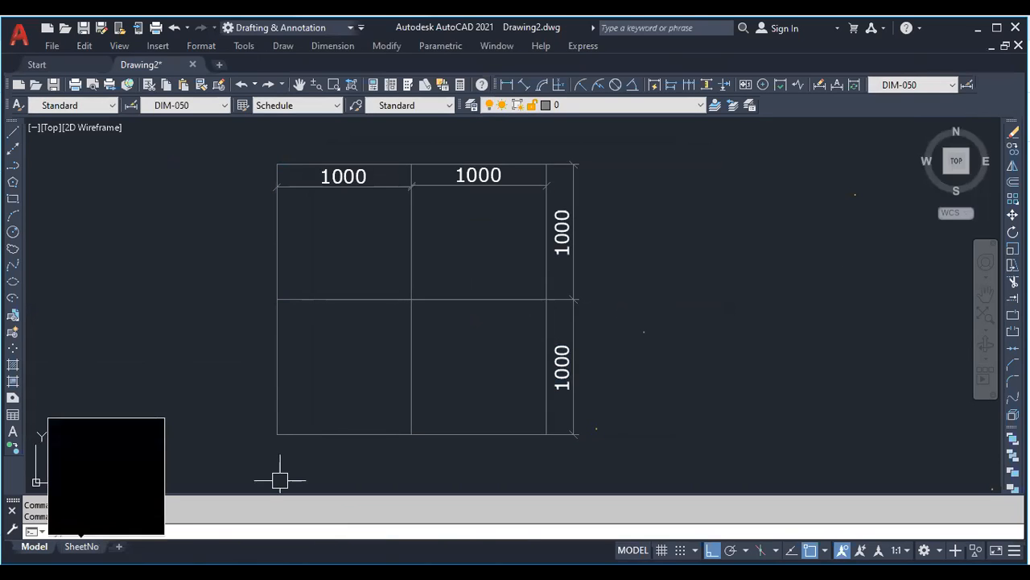
pyautogui.click(81, 545)
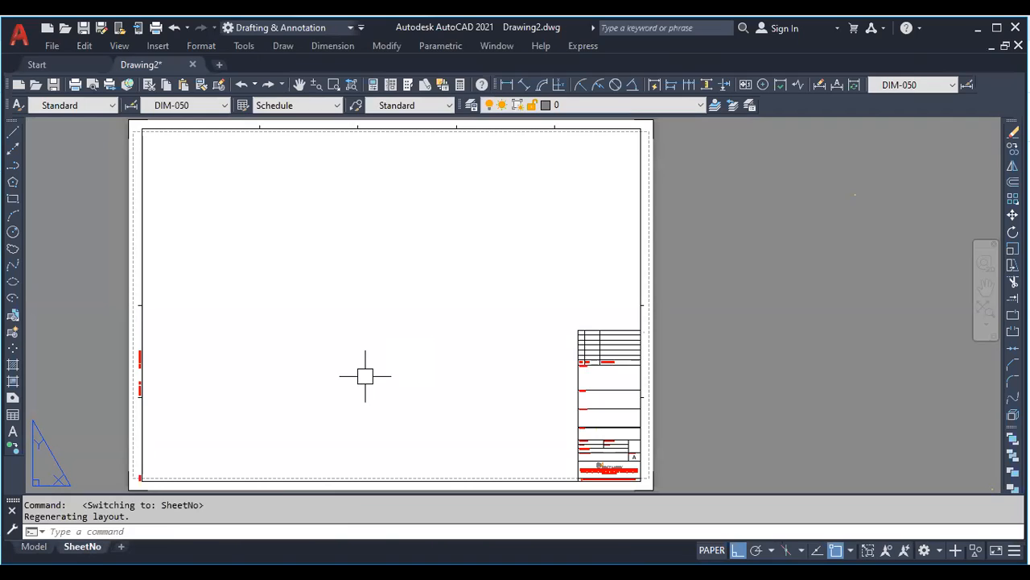
# Create a single viewport from the sheet frame's upper-left corner to the title block's lower-left corner
pyautogui.click(121, 47)
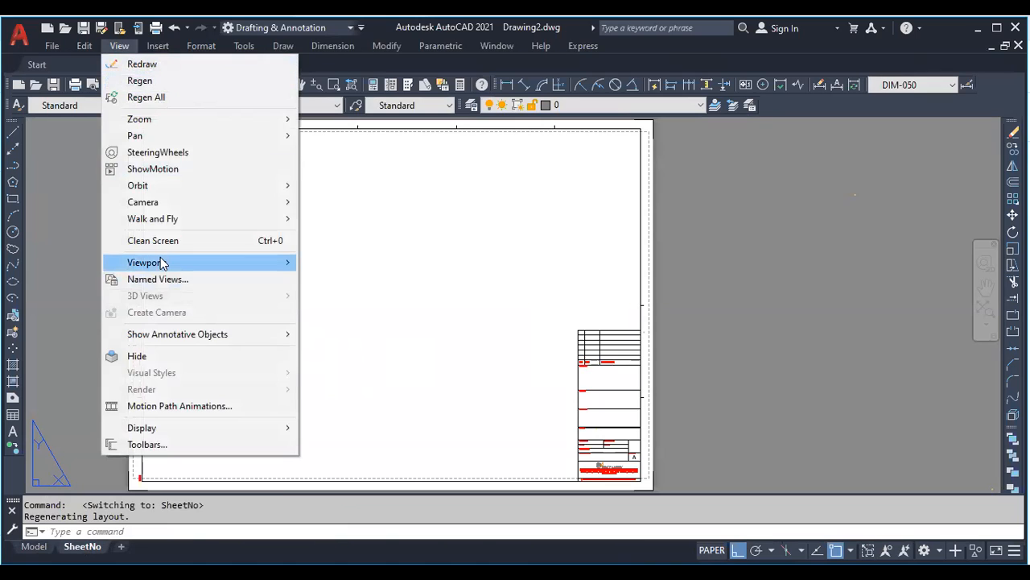
pyautogui.moveTo(161, 262)
pyautogui.click(351, 300)
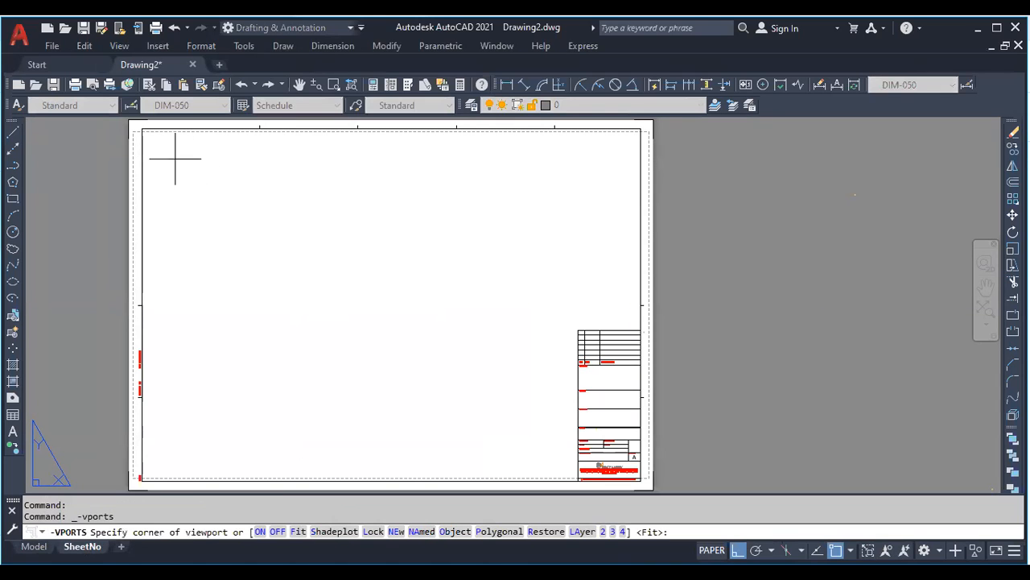
pyautogui.click(141, 129)
pyautogui.scroll(2, 571, 478)
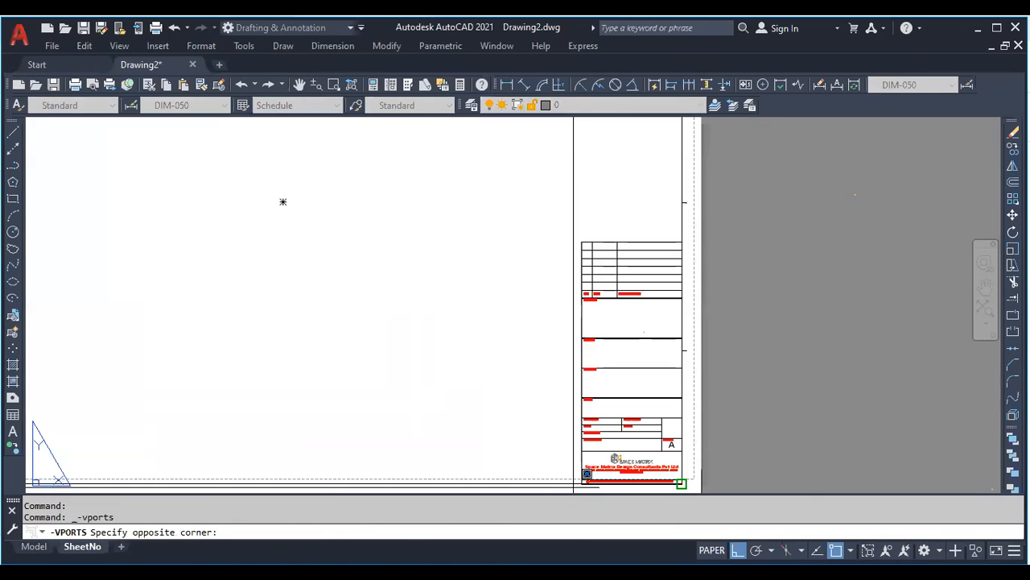
pyautogui.click(582, 483)
pyautogui.scroll(-3, 548, 442)
# Activate the new viewport and try to zoom its view out to all objects
pyautogui.doubleClick(420, 346)
pyautogui.scroll(-5, 421, 347)
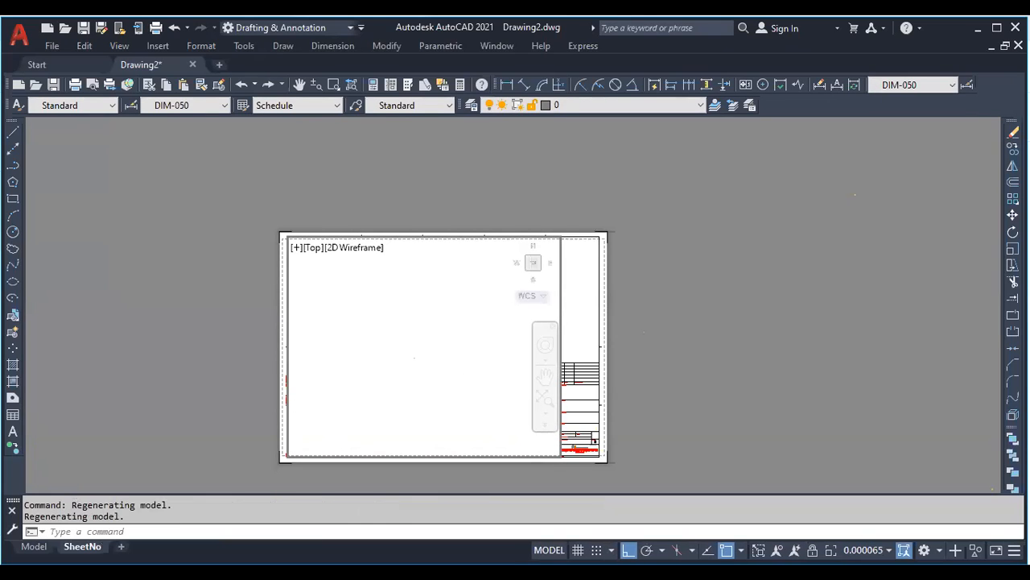
pyautogui.scroll(-3, 421, 387)
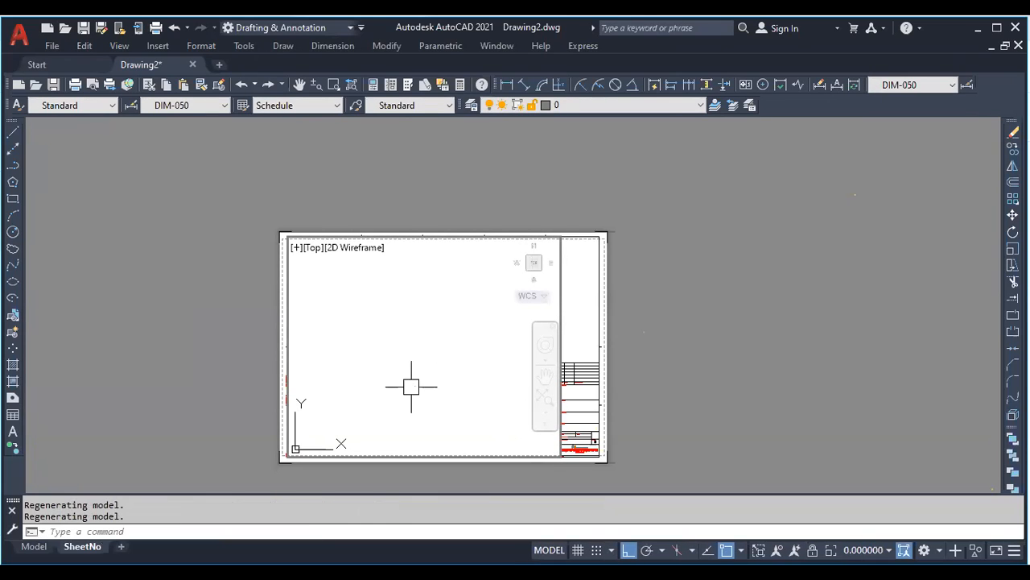
pyautogui.write('zz')
pyautogui.press('Return')
pyautogui.write('a')
pyautogui.press('Return')
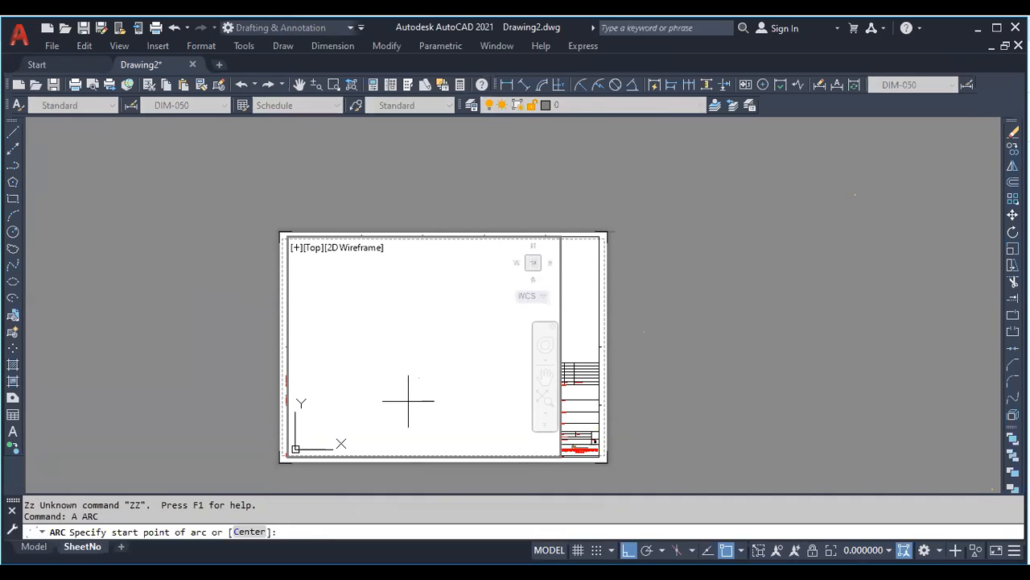
pyautogui.press('Escape')
# Return to paper space and erase the viewport from the sheet
pyautogui.doubleClick(640, 326)
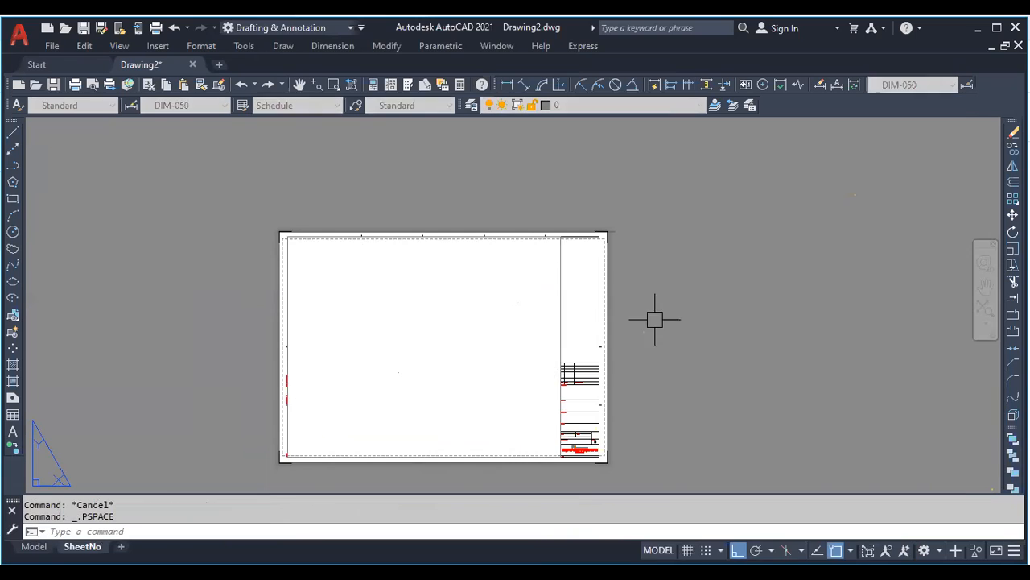
pyautogui.click(557, 296)
pyautogui.press('Delete')
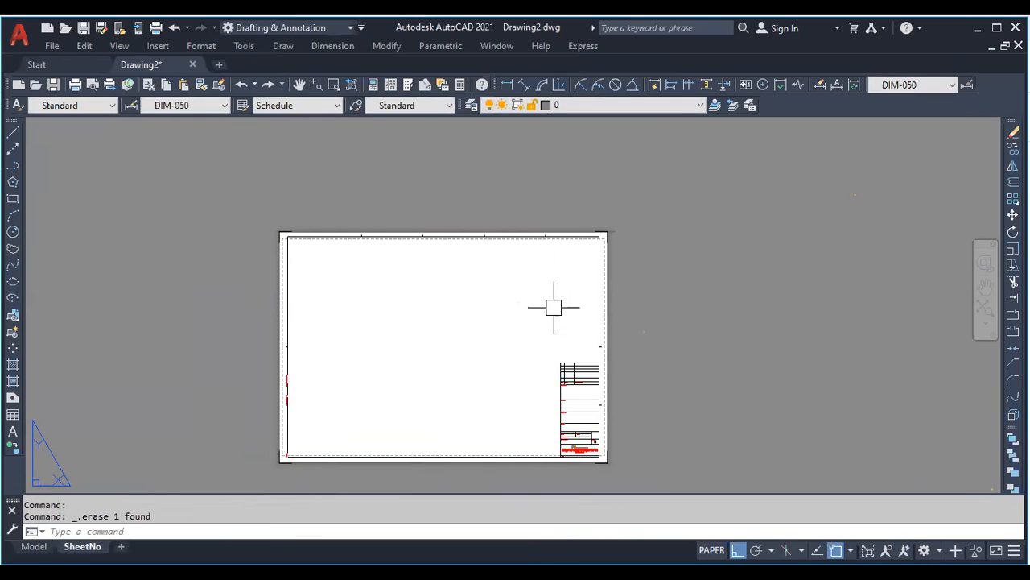
# Create a single viewport again, filling the drawing area from the frame's upper-left corner to the title block's lower-left corner
pyautogui.click(119, 46)
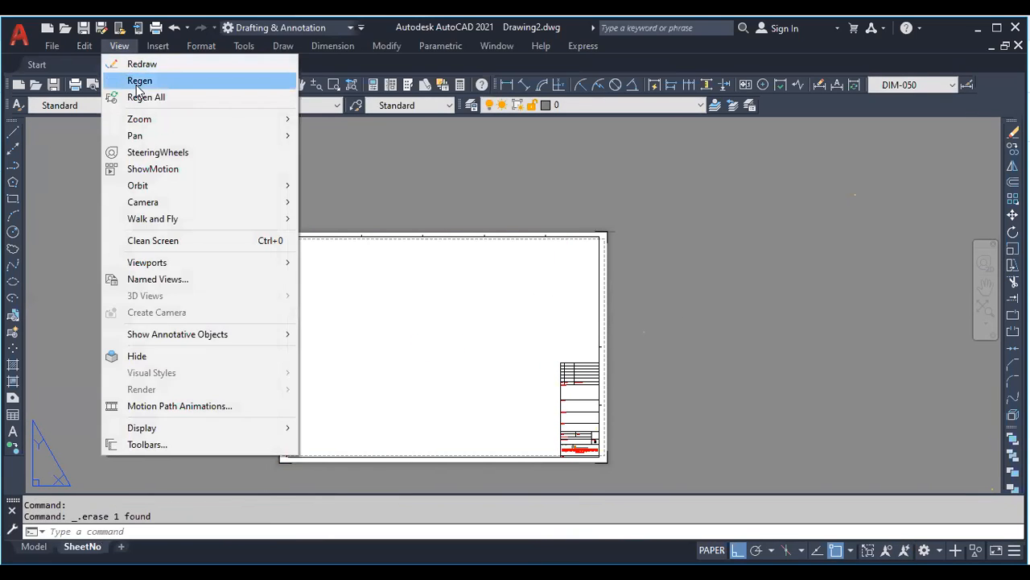
pyautogui.moveTo(155, 263)
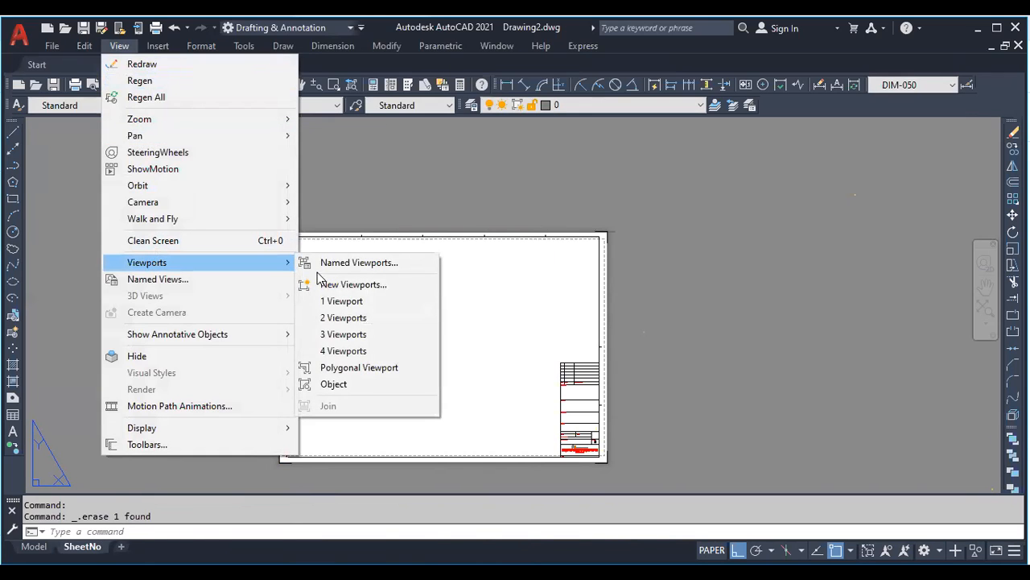
pyautogui.click(345, 298)
pyautogui.click(288, 236)
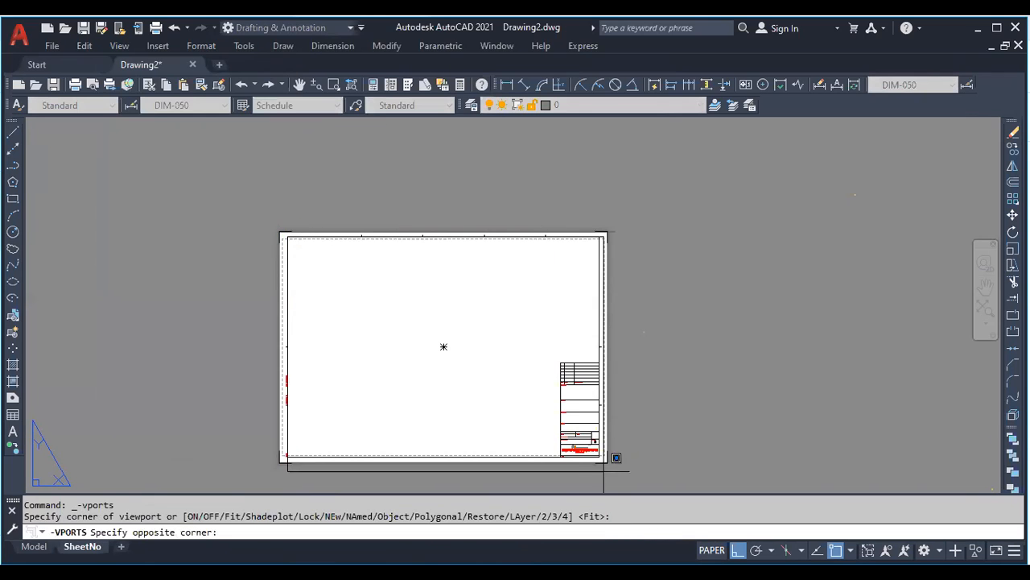
pyautogui.scroll(3, 596, 452)
pyautogui.click(576, 439)
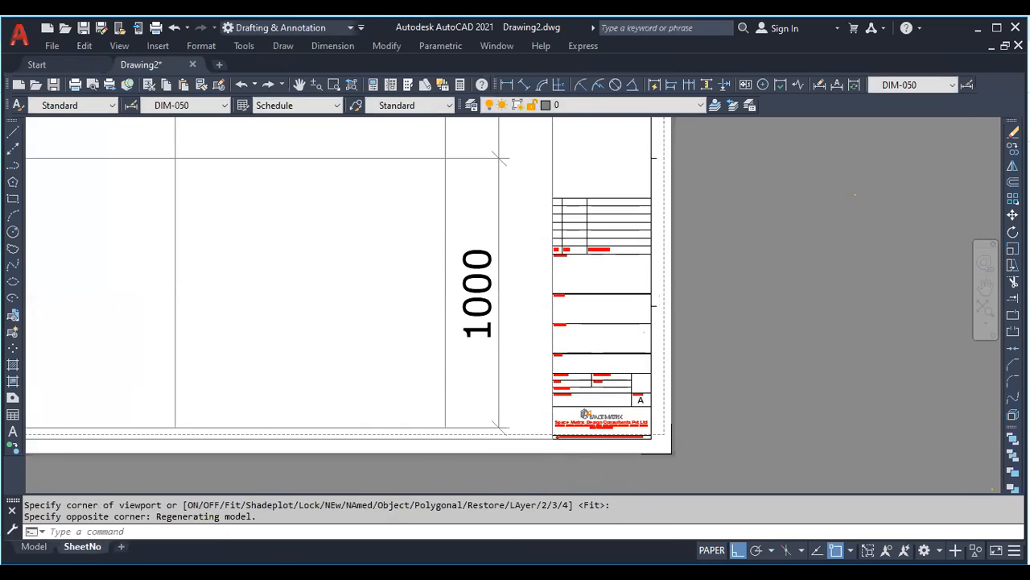
pyautogui.scroll(-4, 461, 379)
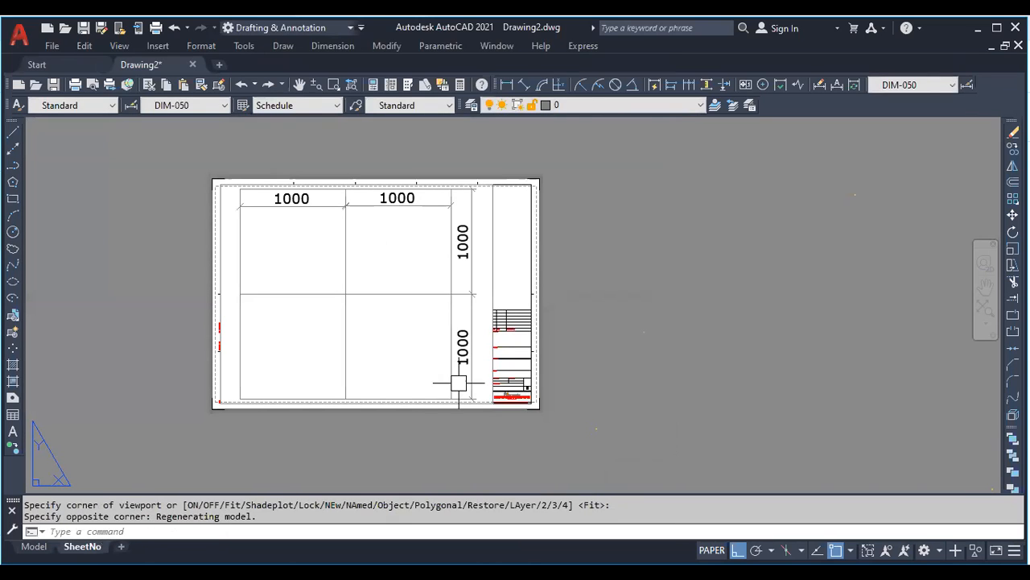
# Select the viewport showing the dimensioned grid and display the View toolbar
pyautogui.click(492, 268)
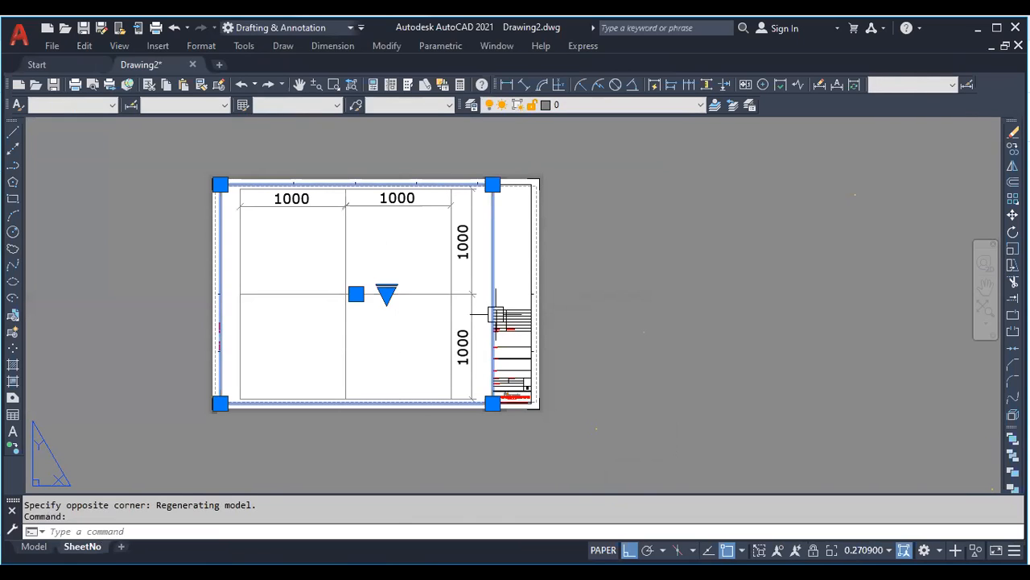
pyautogui.scroll(2, 220, 192)
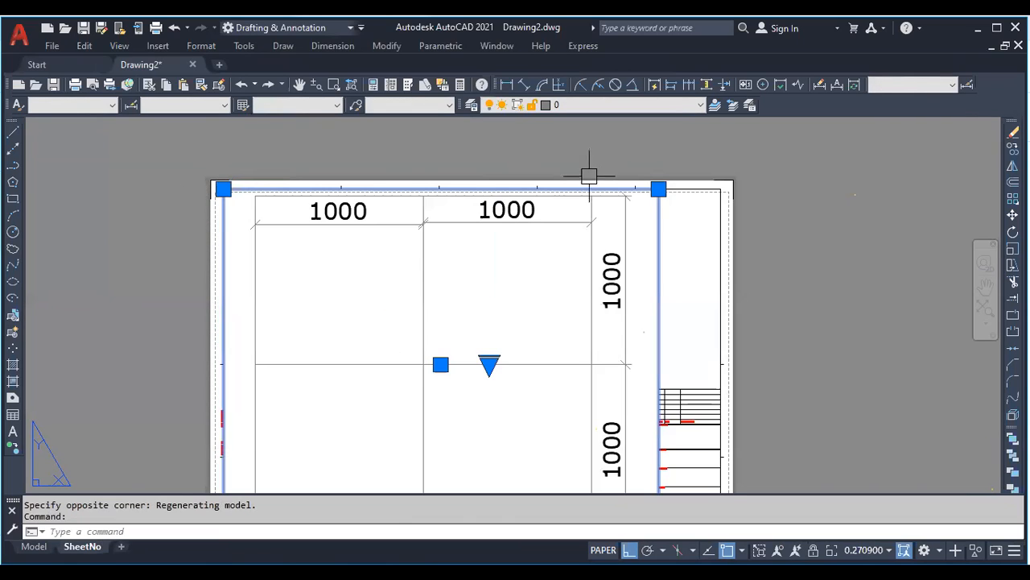
pyautogui.scroll(-2, 577, 196)
pyautogui.scroll(2, 565, 282)
pyautogui.scroll(-4, 300, 202)
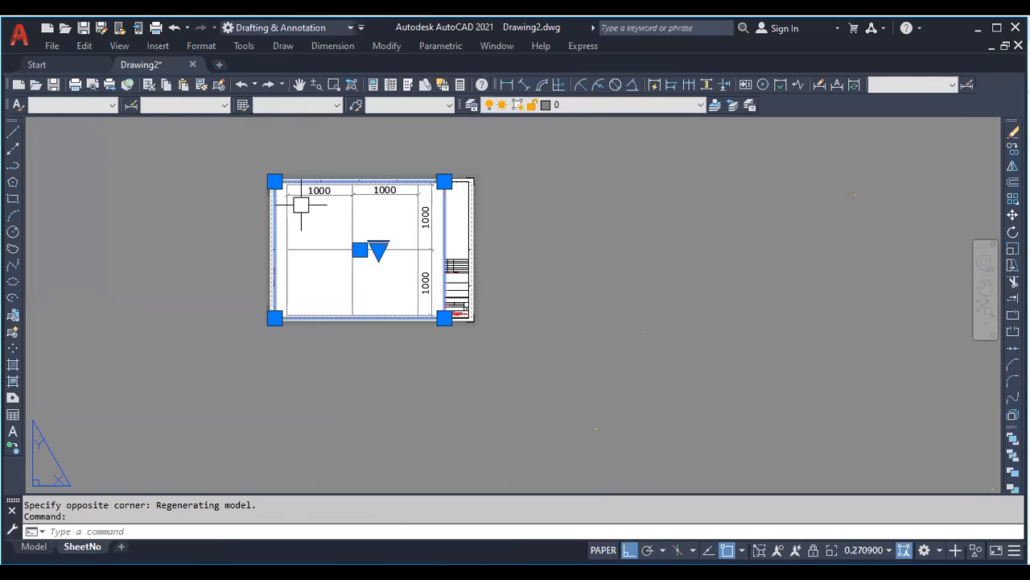
pyautogui.scroll(4, 347, 241)
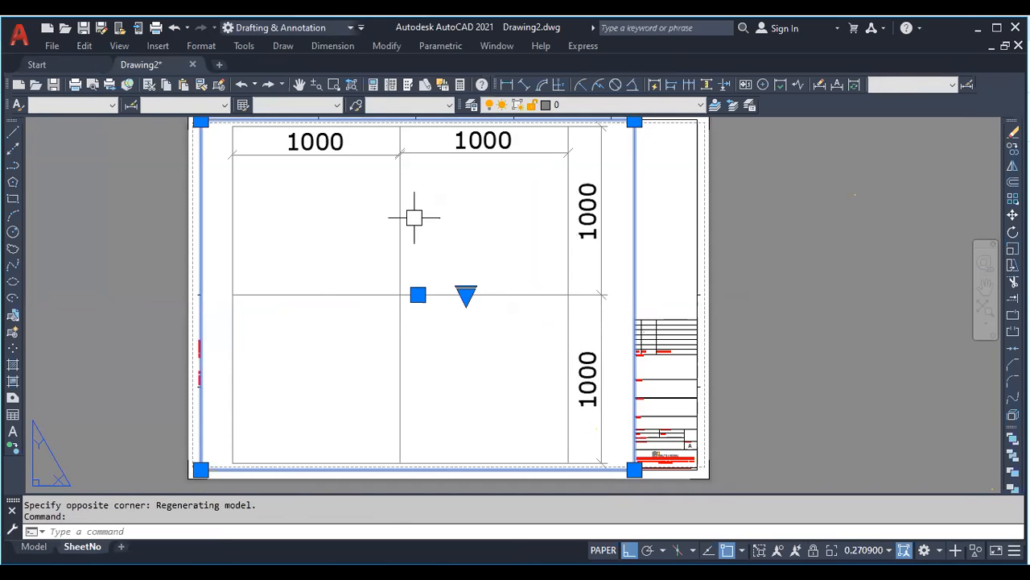
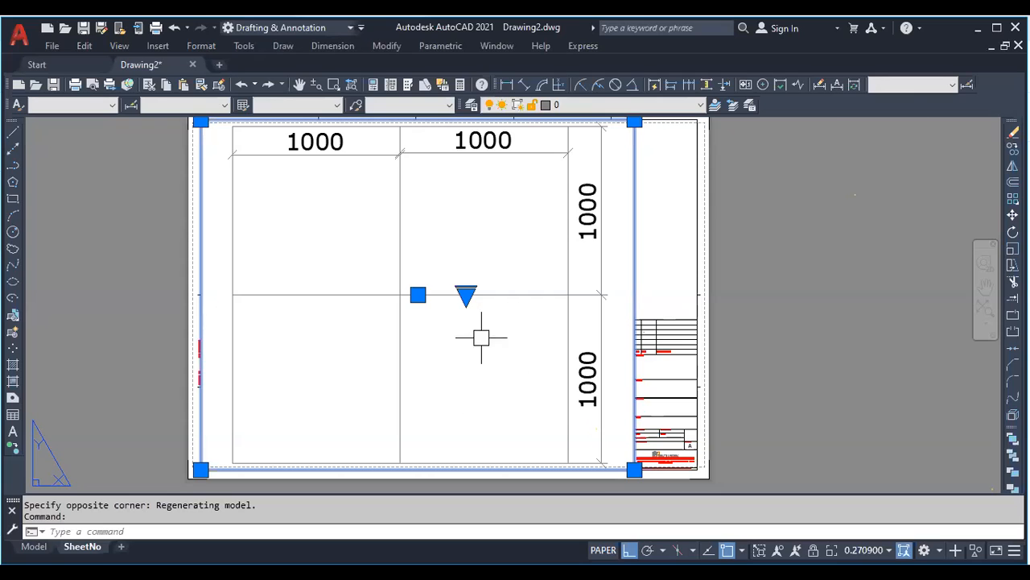
pyautogui.rightClick(850, 111)
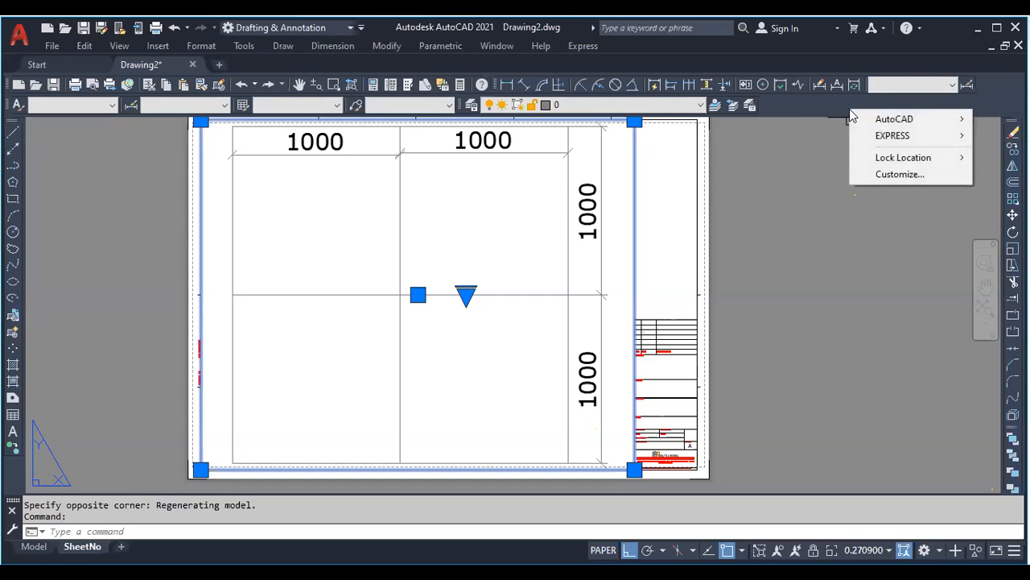
pyautogui.moveTo(892, 118)
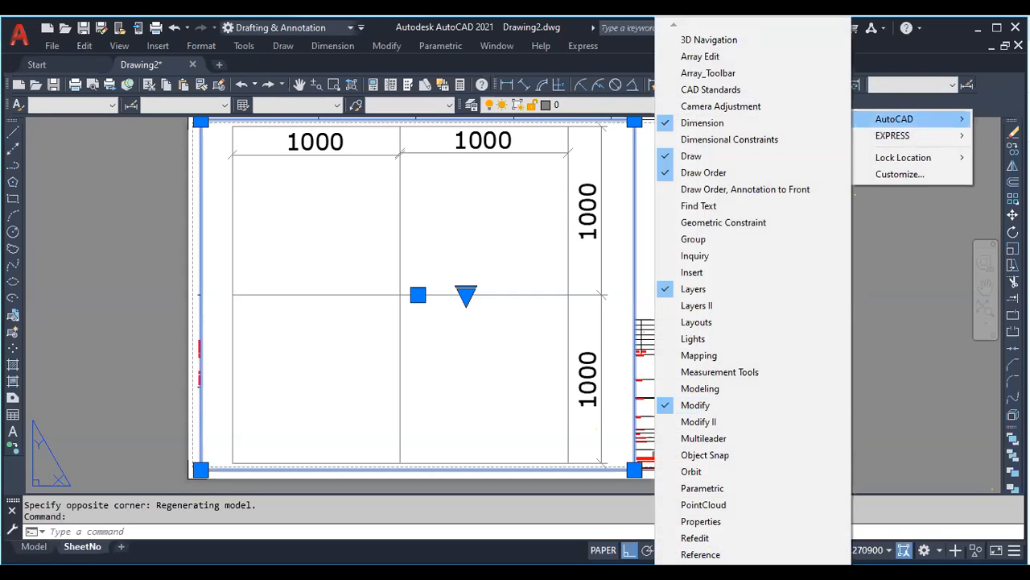
pyautogui.moveTo(753, 568)
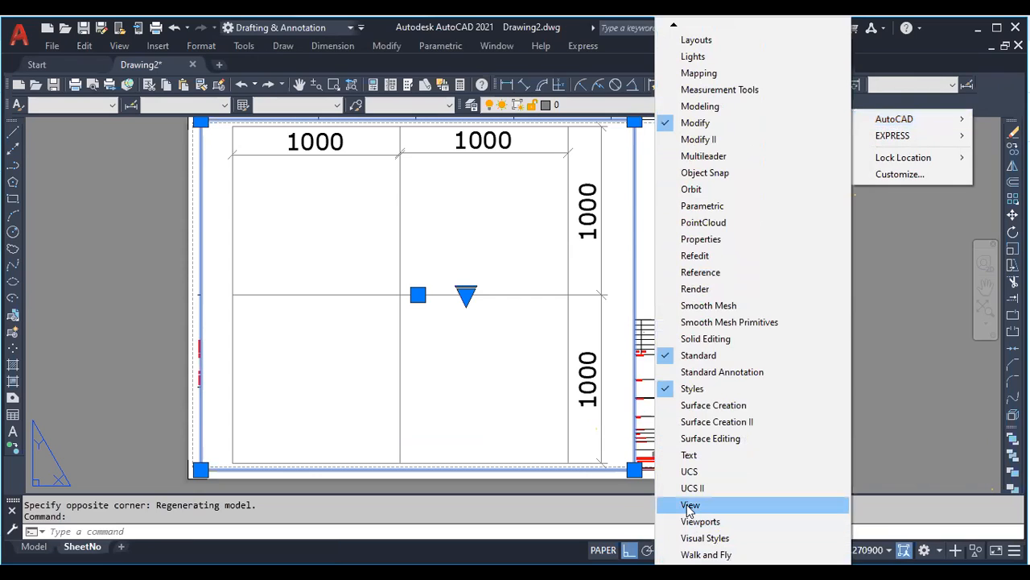
pyautogui.click(690, 505)
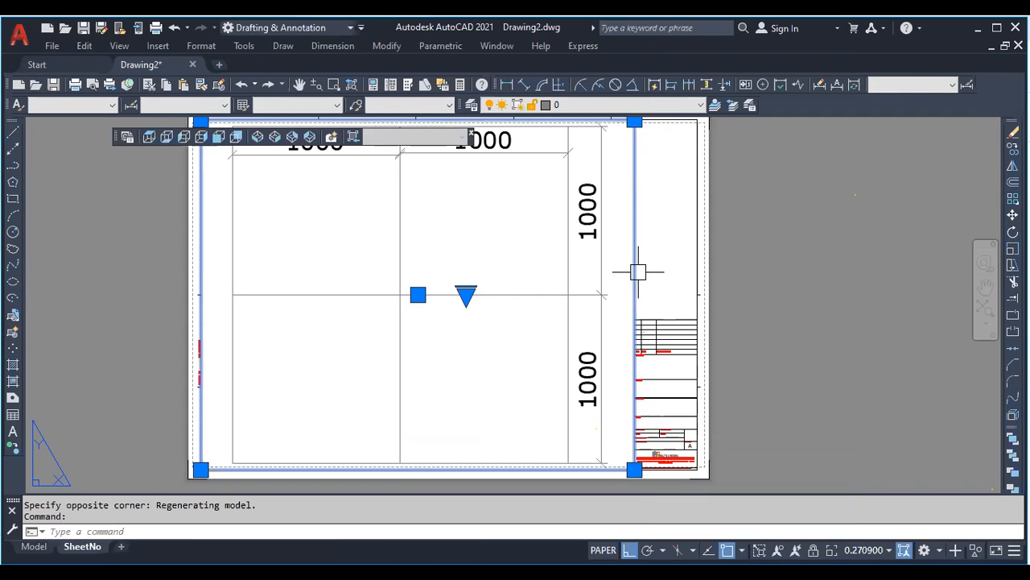
pyautogui.press('Escape')
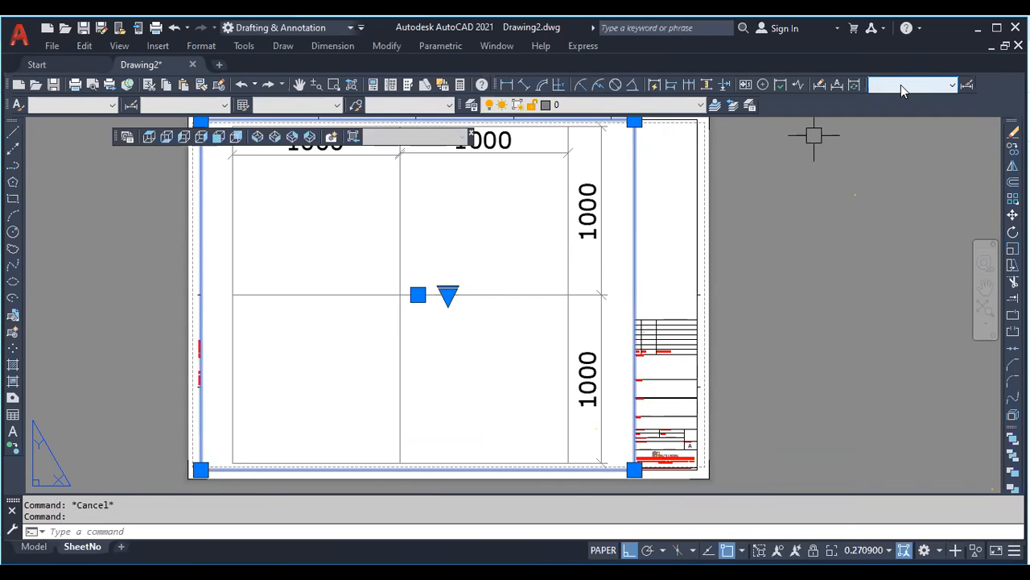
# Hide the View toolbar and deselect the viewport on the sheet
pyautogui.click(901, 85)
pyautogui.click(883, 96)
pyautogui.rightClick(842, 105)
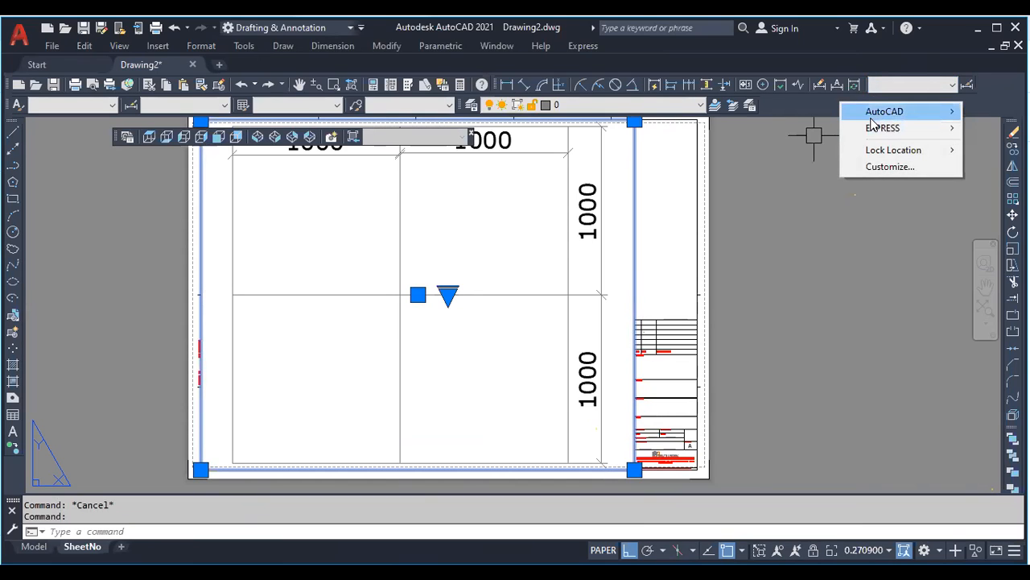
pyautogui.click(873, 116)
pyautogui.moveTo(898, 119)
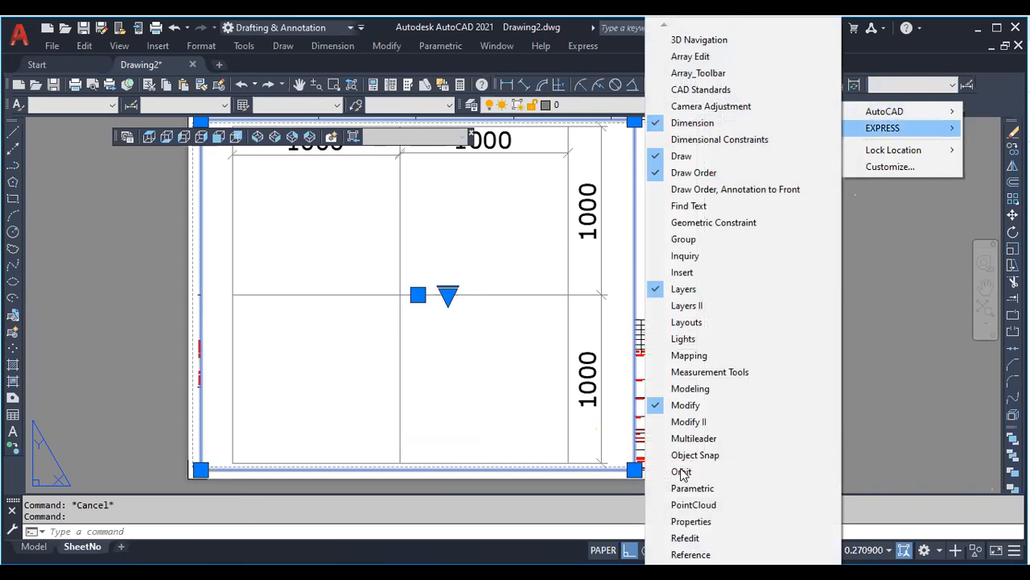
pyautogui.scroll(-2, 682, 473)
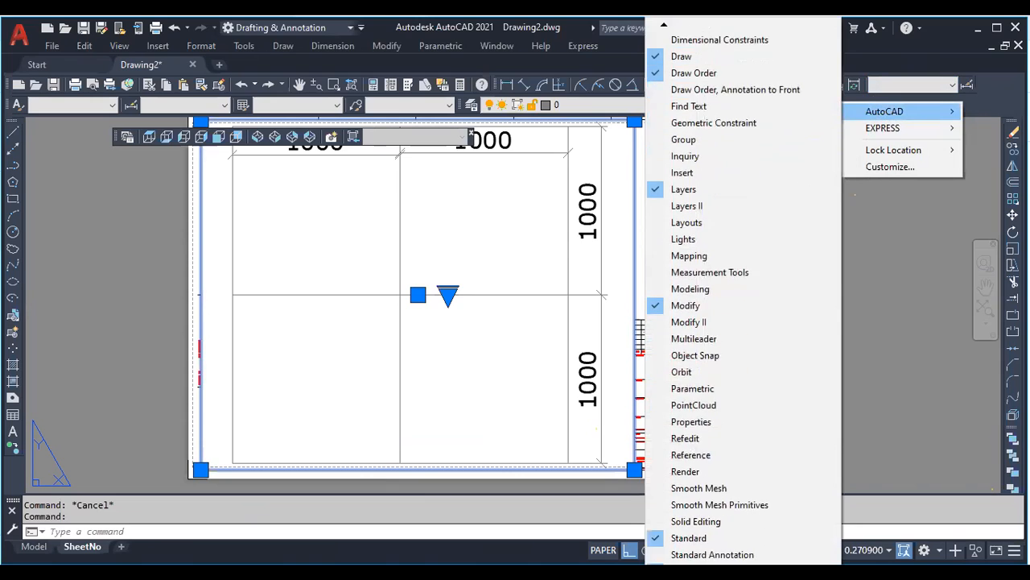
pyautogui.moveTo(682, 569)
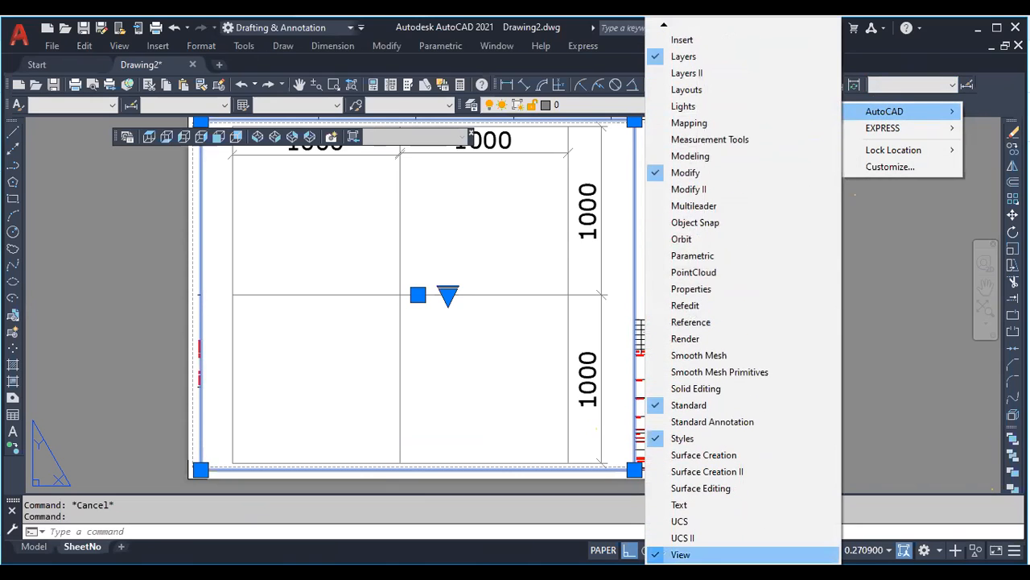
pyautogui.click(680, 554)
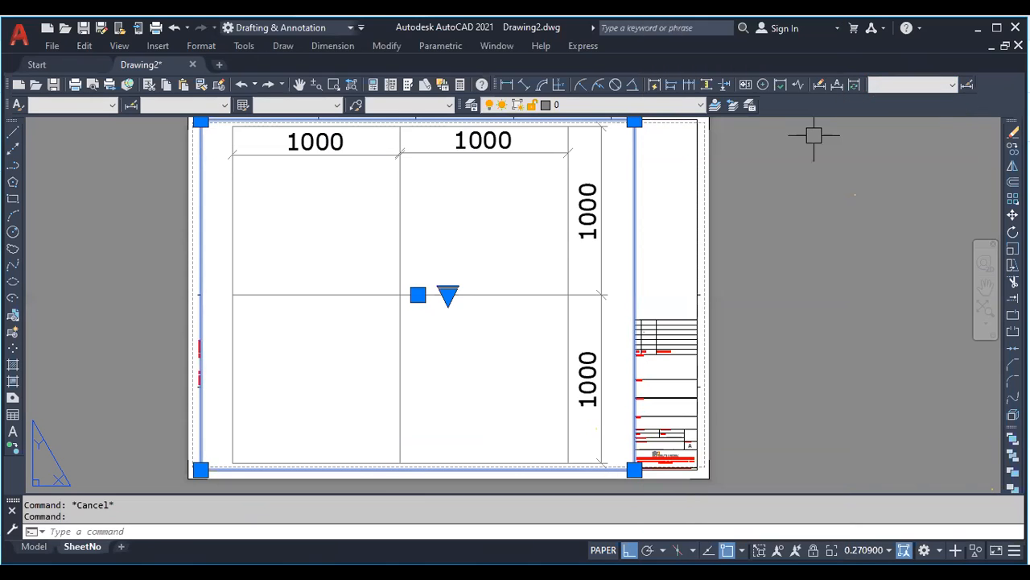
pyautogui.press('Escape')
pyautogui.scroll(-4, 495, 322)
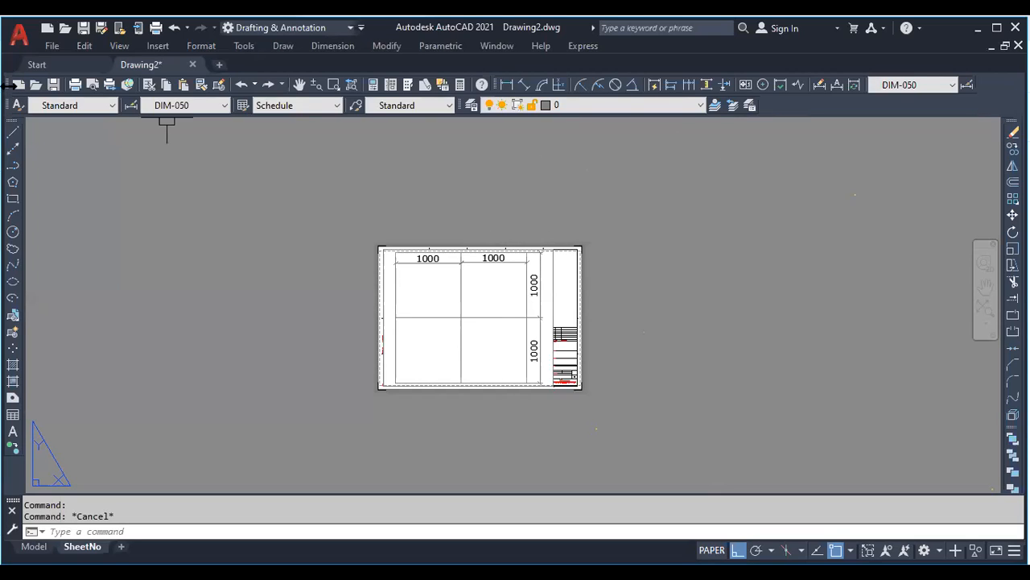
pyautogui.moveTo(8, 129); pyautogui.dragTo(5, 130)
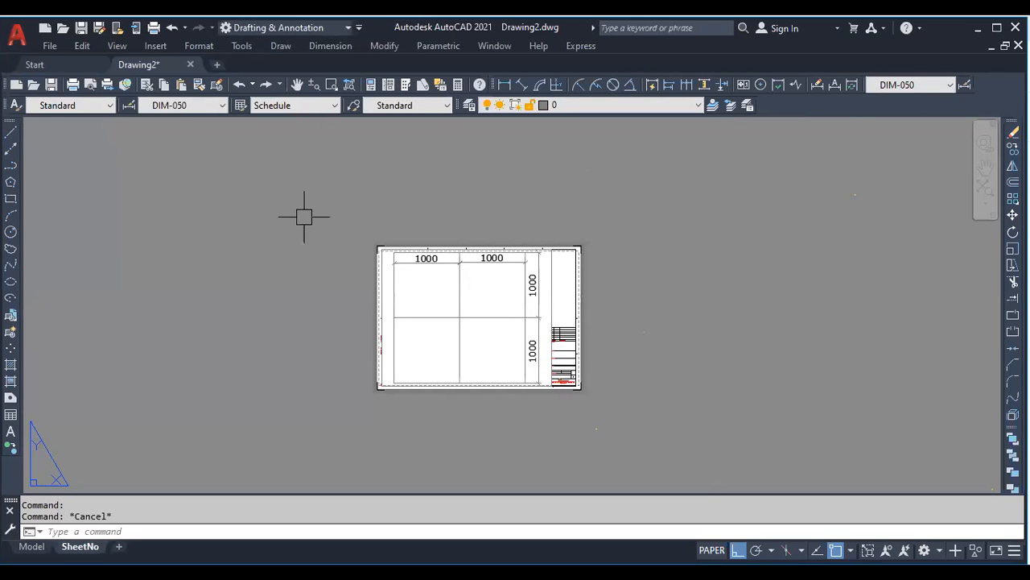
pyautogui.rightClick(865, 103)
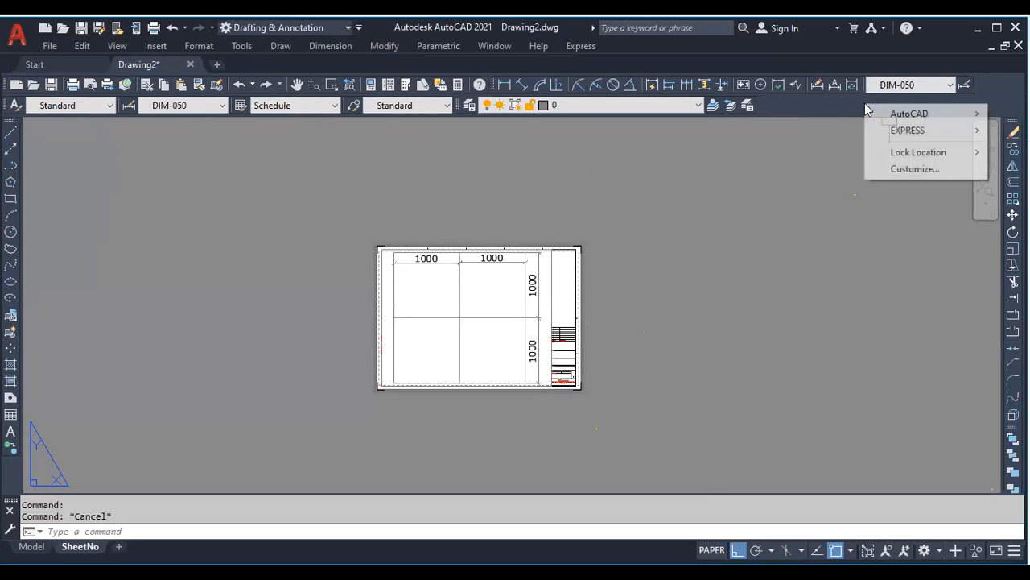
pyautogui.moveTo(897, 113)
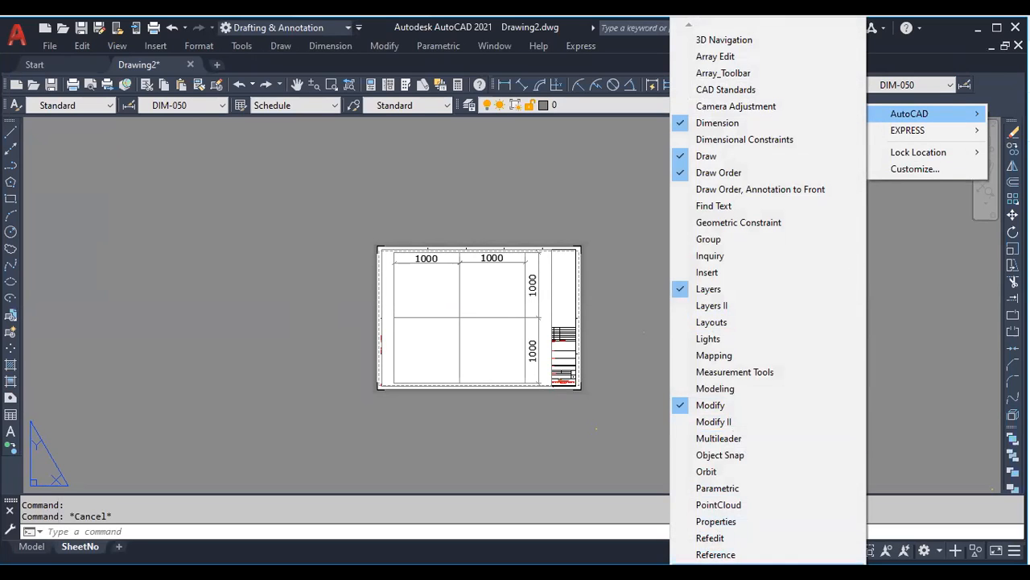
pyautogui.moveTo(700, 568)
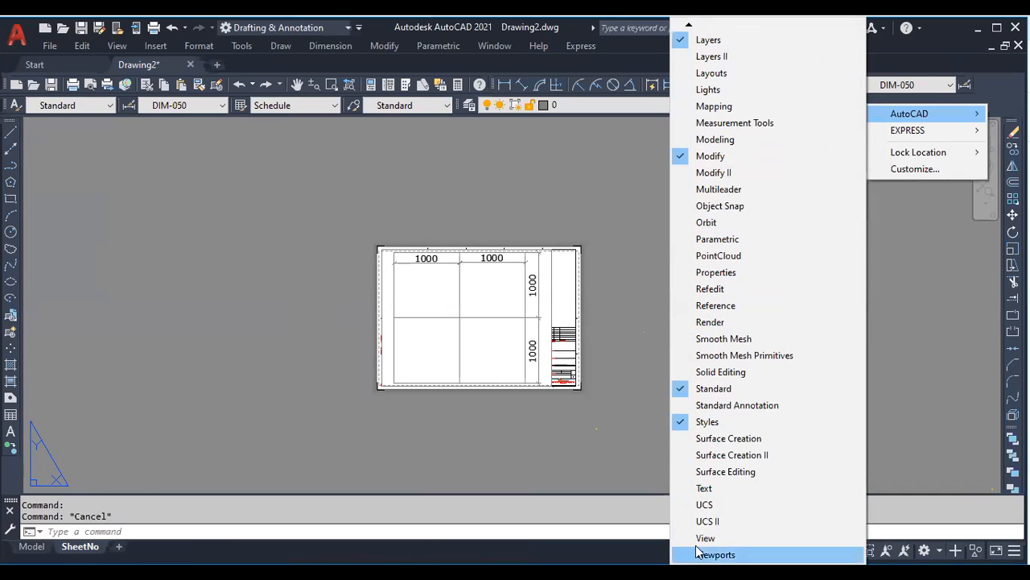
pyautogui.click(705, 537)
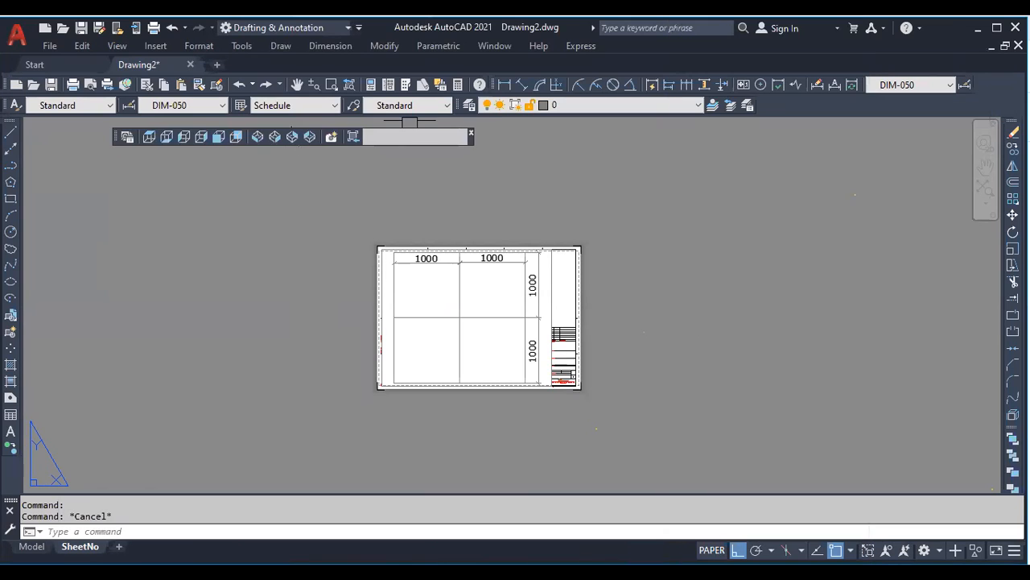
pyautogui.click(471, 132)
# Display the Viewports toolbar
pyautogui.rightClick(830, 102)
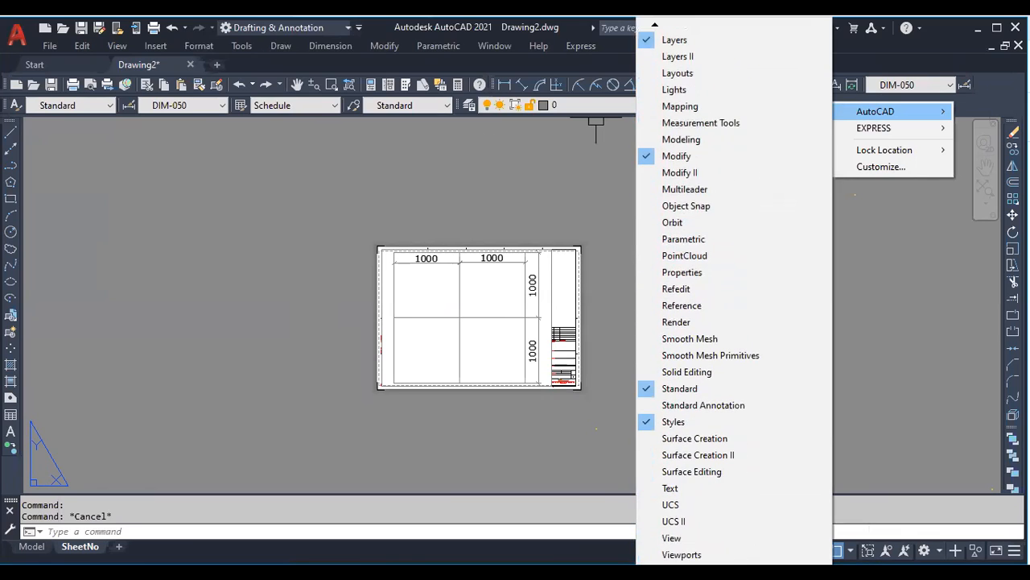
pyautogui.click(683, 553)
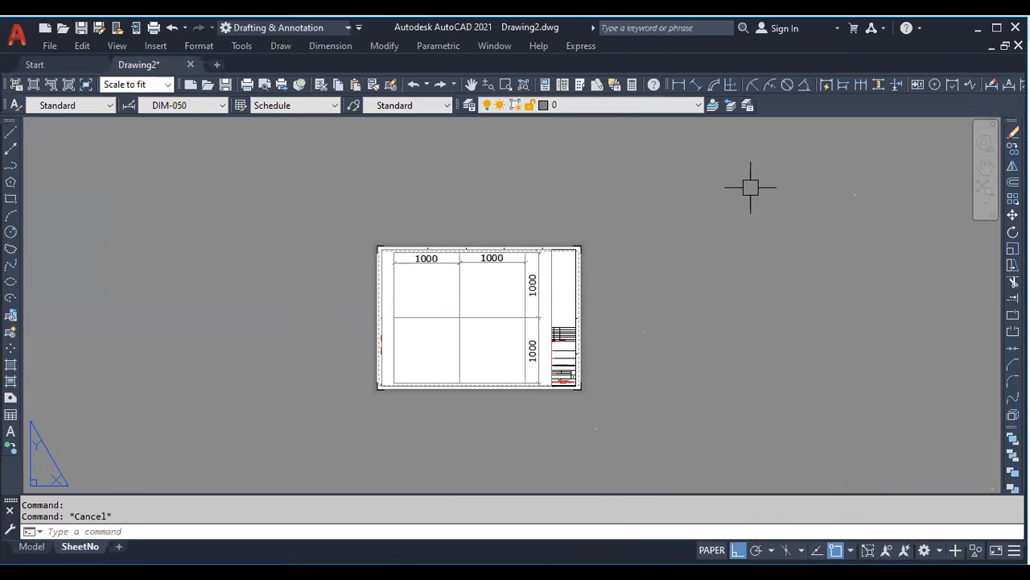
pyautogui.click(149, 85)
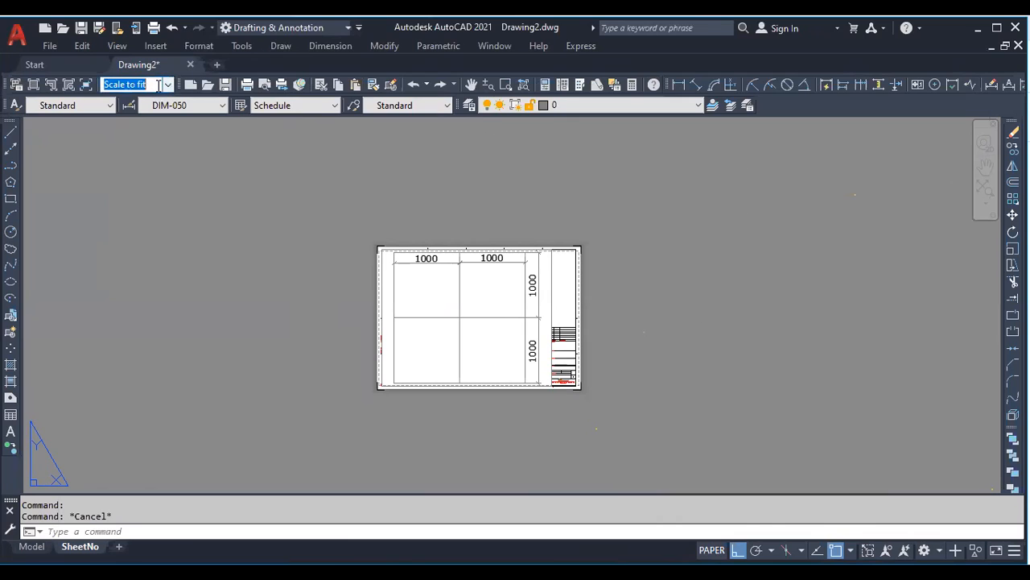
pyautogui.click(529, 291)
pyautogui.press('Escape')
# Set the scale of the viewport showing the dimensioned grid to 1:50
pyautogui.click(550, 280)
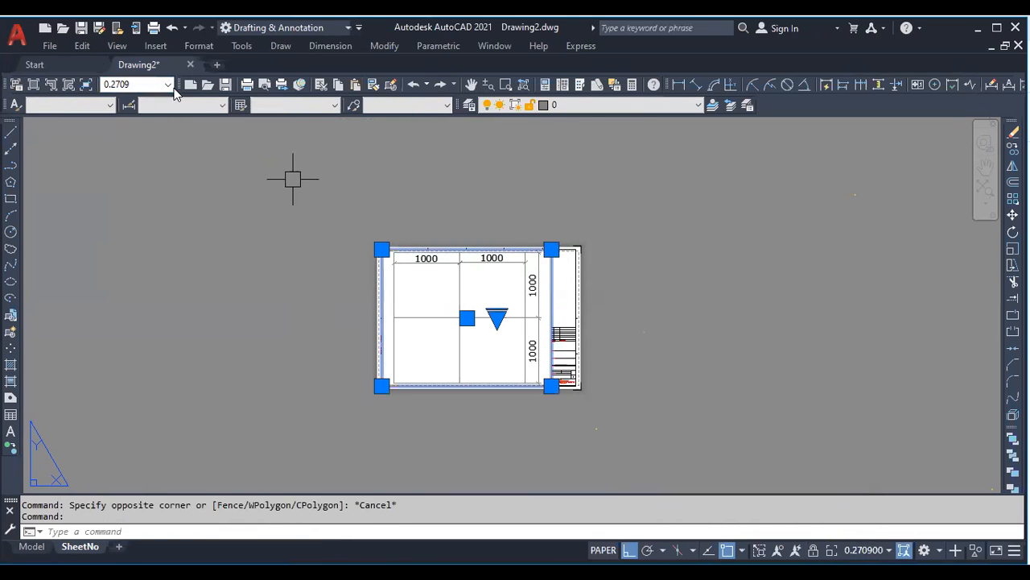
pyautogui.click(157, 85)
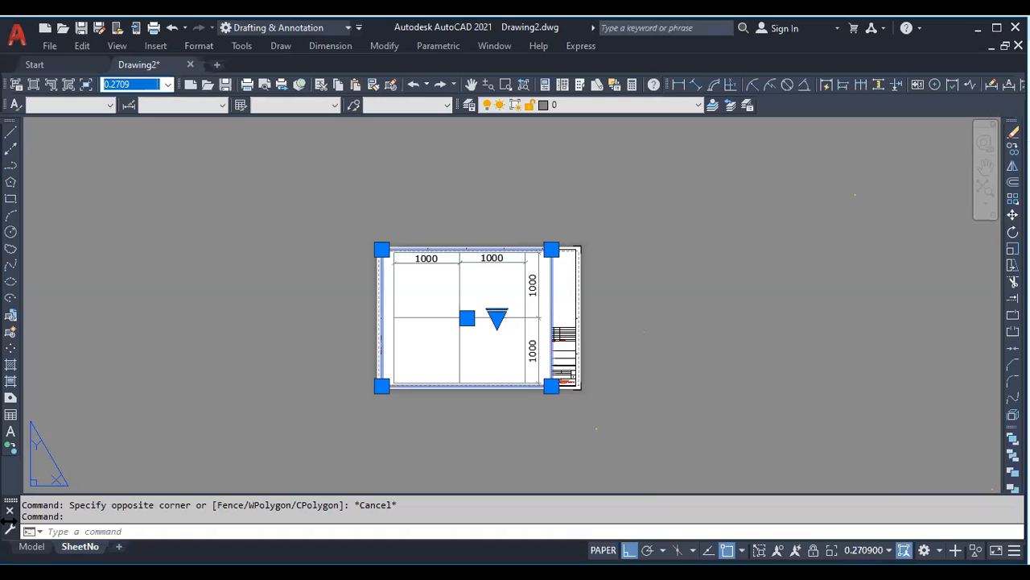
pyautogui.write('1:50')
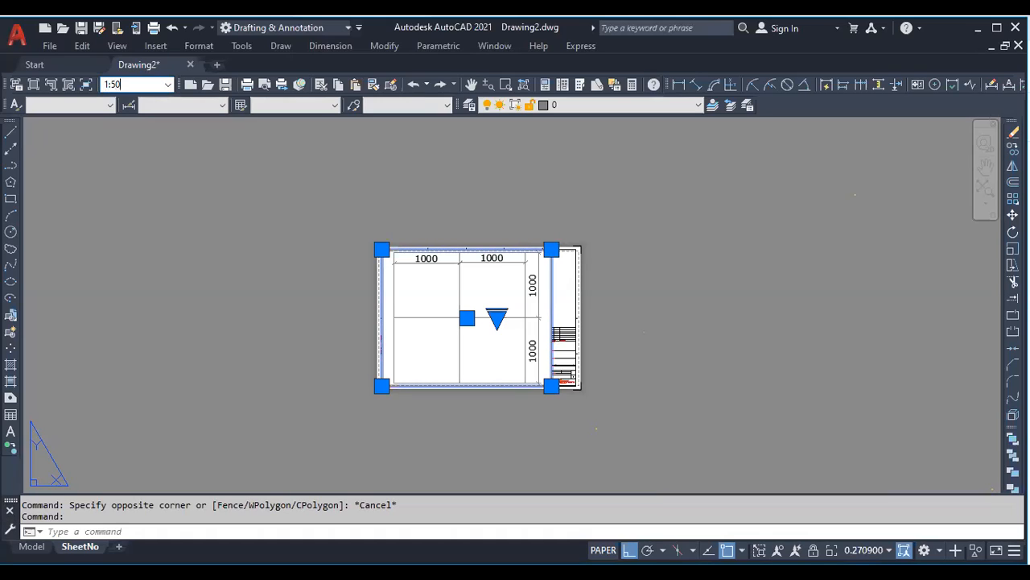
pyautogui.press('Return')
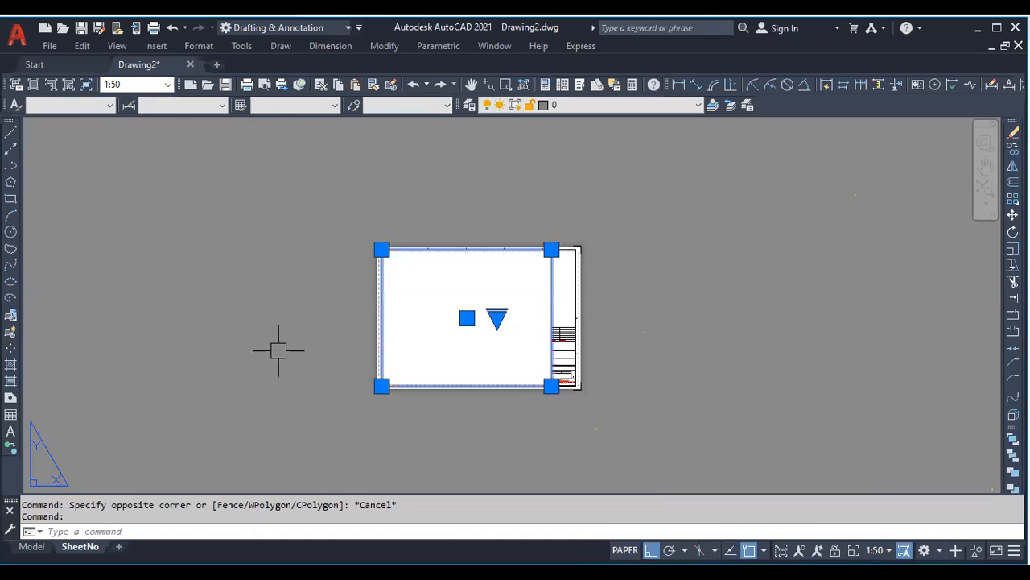
pyautogui.press('Escape')
# Examine the size and dimension text of the grid on the sheet at the 1:50 viewport scale
pyautogui.scroll(8, 478, 329)
pyautogui.scroll(6, 357, 236)
pyautogui.scroll(-6, 508, 207)
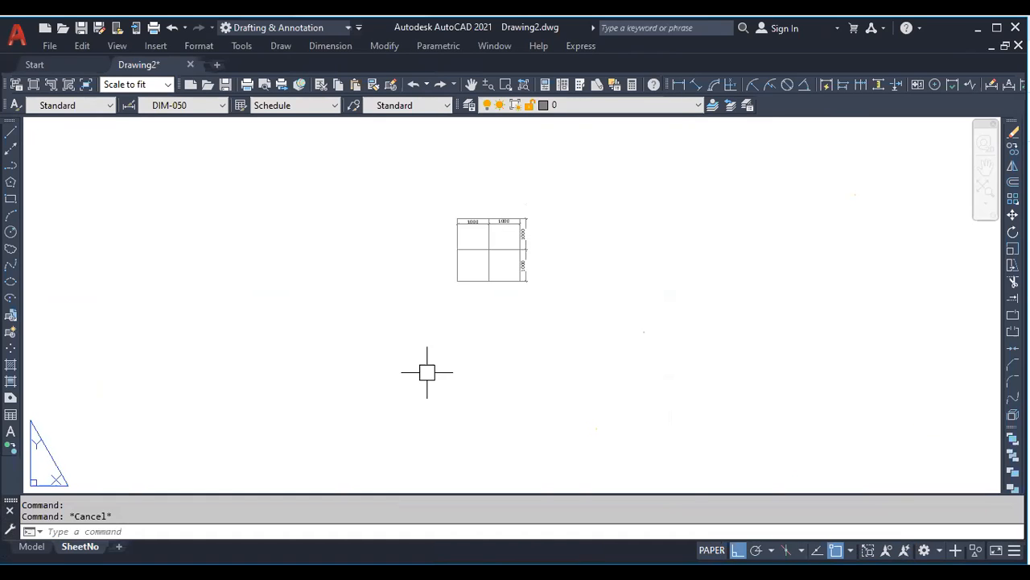
pyautogui.scroll(-6, 431, 338)
pyautogui.scroll(4, 443, 403)
pyautogui.scroll(-2, 409, 379)
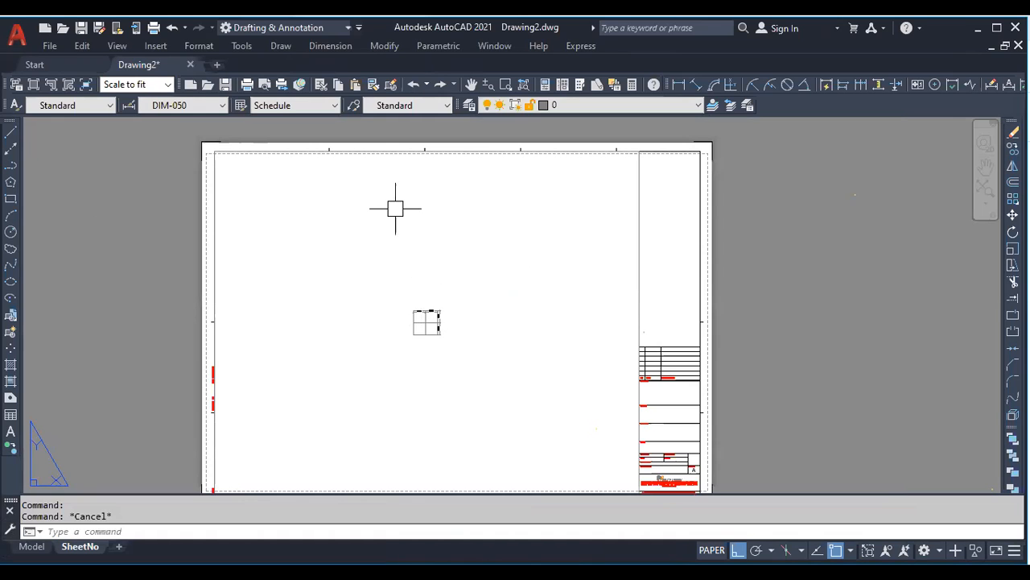
pyautogui.scroll(10, 449, 333)
pyautogui.scroll(-5, 438, 287)
pyautogui.scroll(-4, 405, 271)
# Switch to model space, where the dimensioned grid is drawn
pyautogui.click(32, 547)
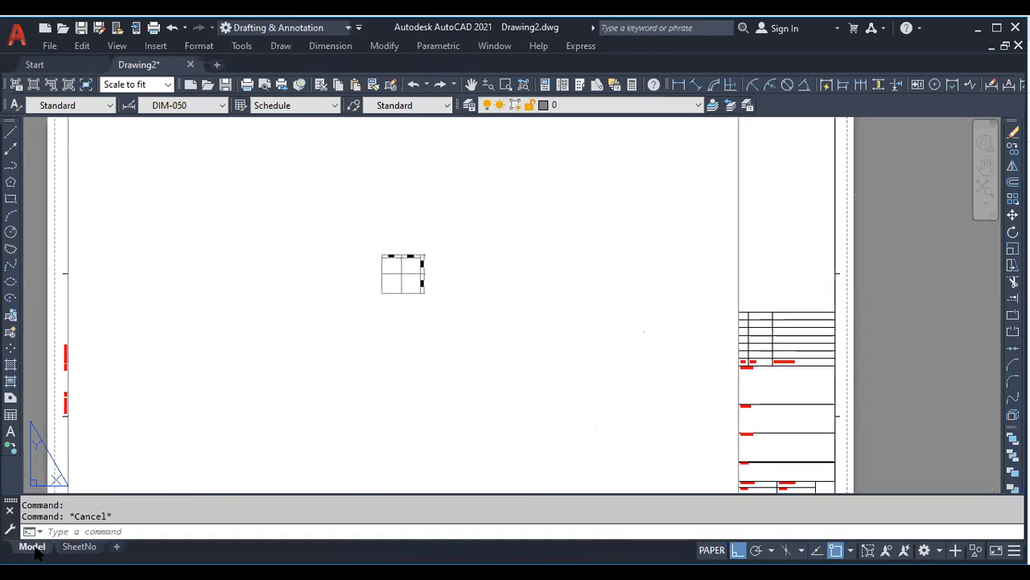
pyautogui.scroll(-5, 379, 350)
pyautogui.click(483, 394)
pyautogui.click(208, 224)
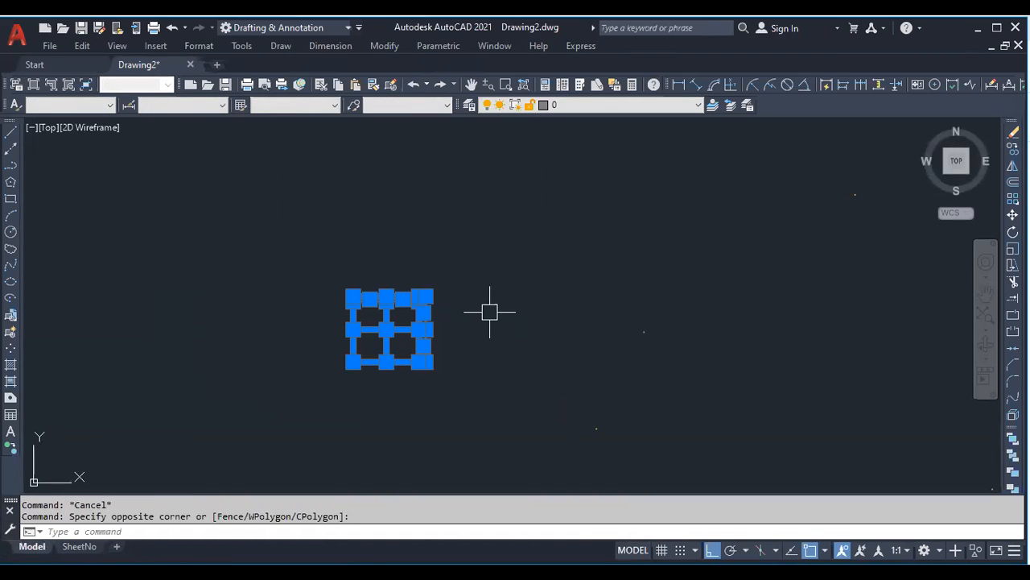
pyautogui.press('space')
pyautogui.click(475, 341)
pyautogui.press('Escape')
pyautogui.press('Escape')
pyautogui.click(468, 369)
pyautogui.click(251, 213)
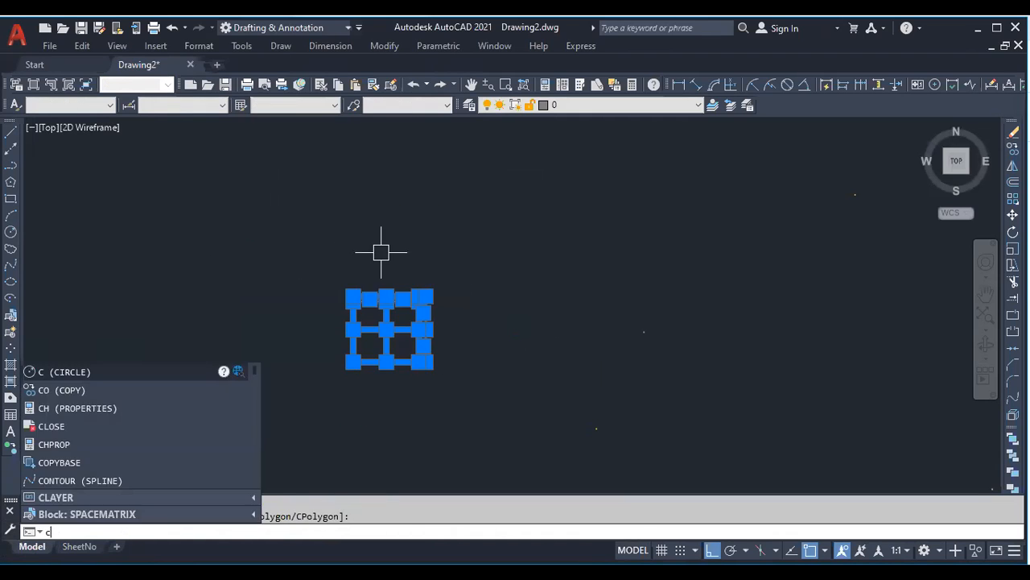
pyautogui.press('space')
pyautogui.click(380, 252)
pyautogui.press('Escape')
# Copy the entire grid with its dimensions horizontally to the right of the original
pyautogui.click(329, 272)
pyautogui.click(536, 417)
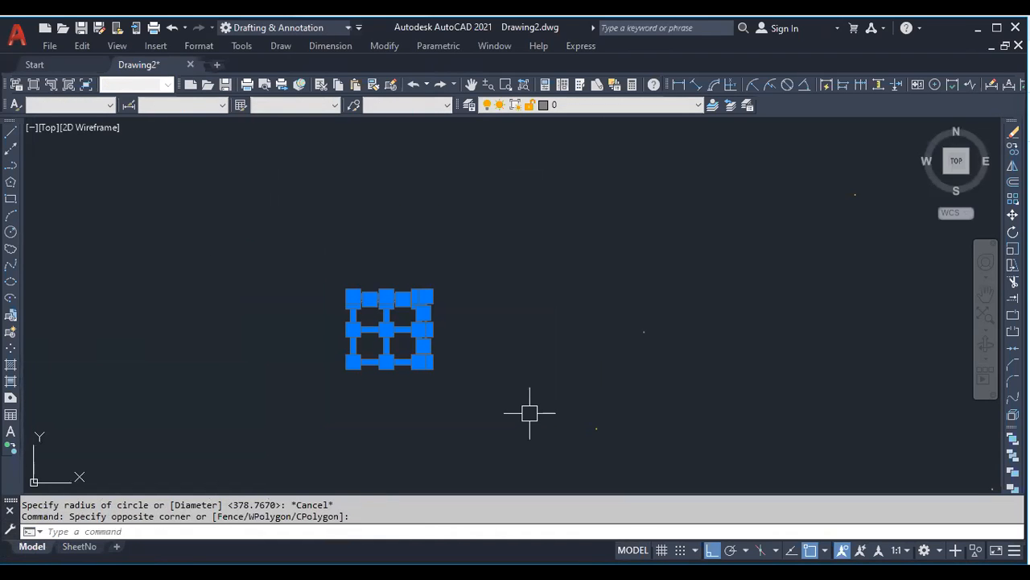
pyautogui.write('co')
pyautogui.press('space')
pyautogui.click(462, 409)
pyautogui.click(608, 407)
pyautogui.press('Escape')
# Make DIM-100 the current dimension style in the Dimension Style Manager
pyautogui.scroll(2, 524, 306)
pyautogui.scroll(1, 524, 307)
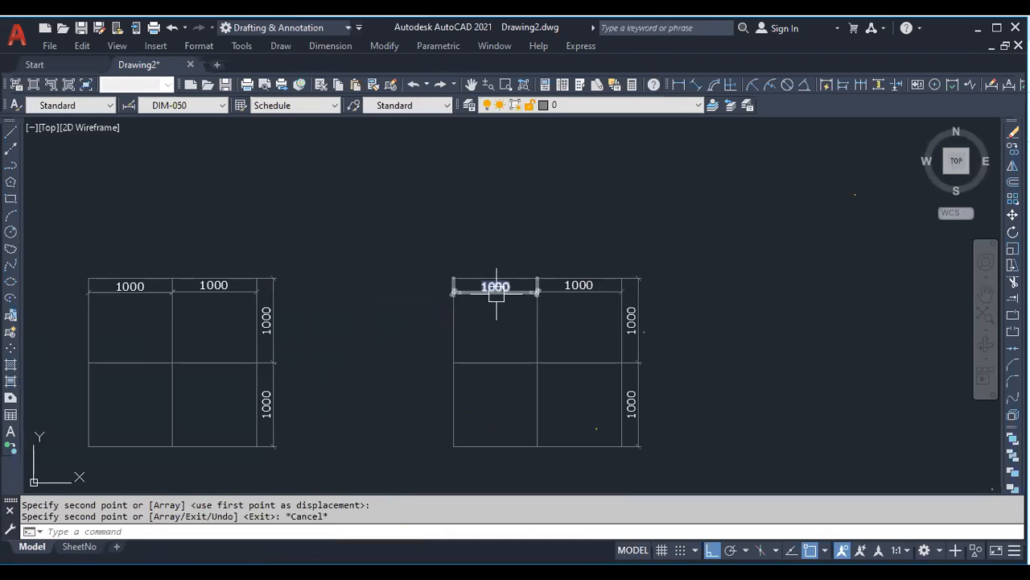
pyautogui.click(499, 288)
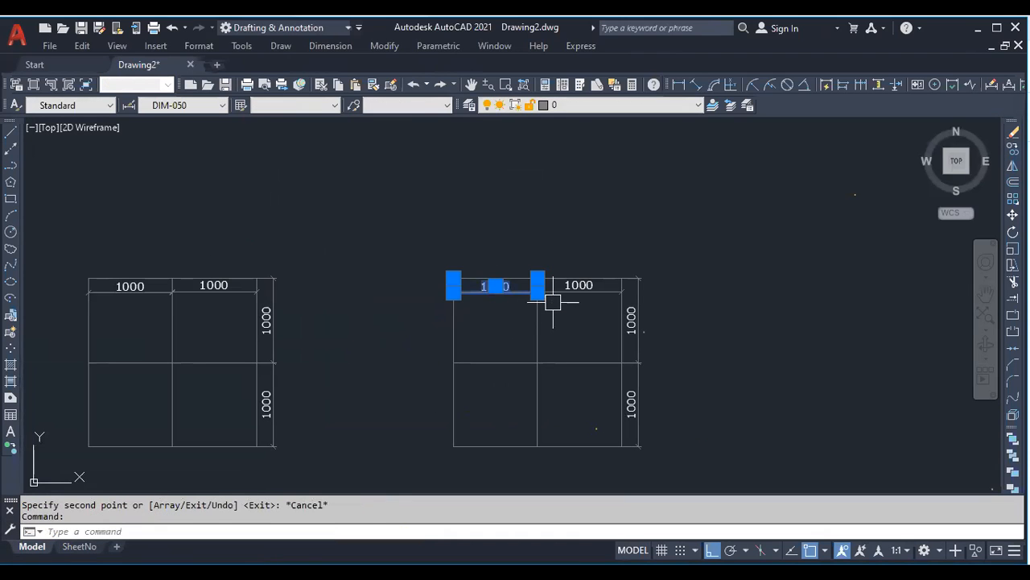
pyautogui.write('d')
pyautogui.press('Return')
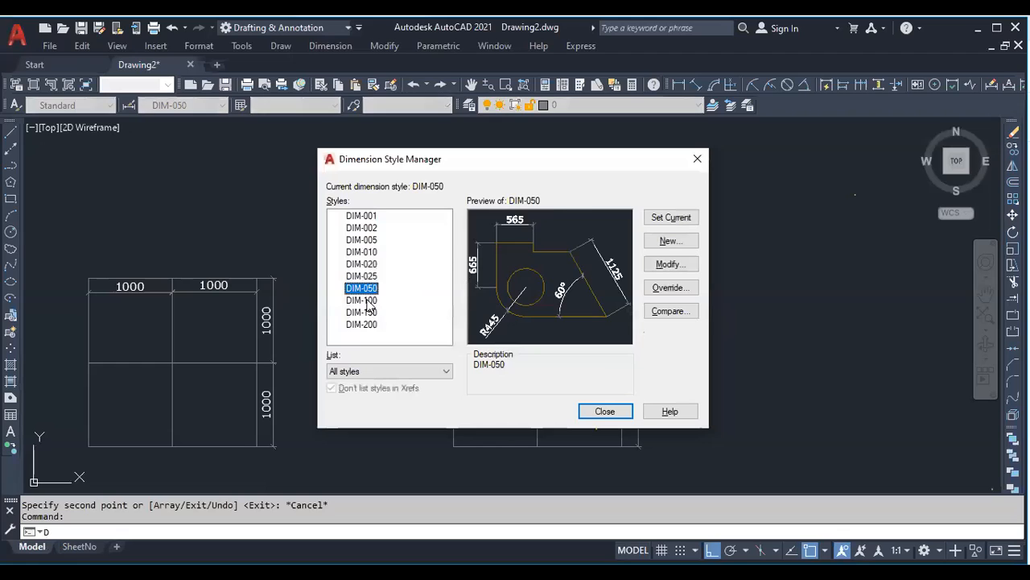
pyautogui.click(368, 300)
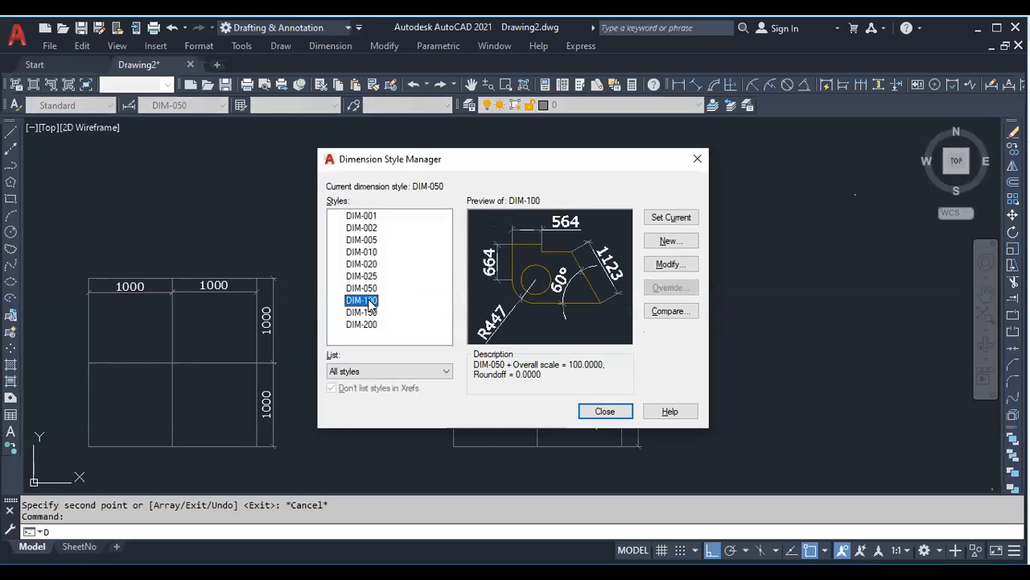
pyautogui.click(673, 221)
pyautogui.click(604, 414)
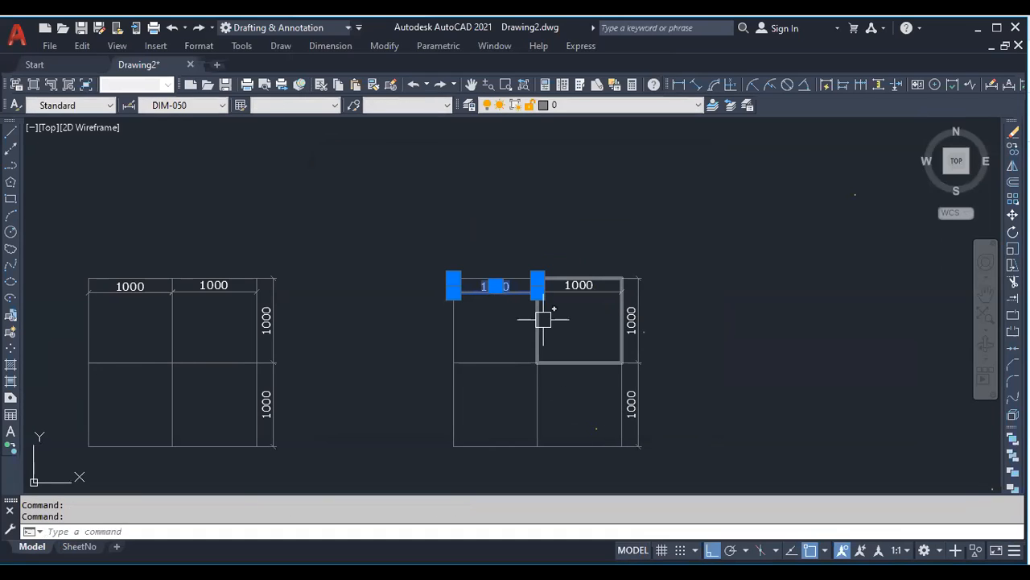
# Apply the DIM-100 dimension style to all four dimensions of the copied grid
pyautogui.write('d')
pyautogui.click(574, 297)
pyautogui.click(631, 322)
pyautogui.click(636, 407)
pyautogui.rightClick(674, 354)
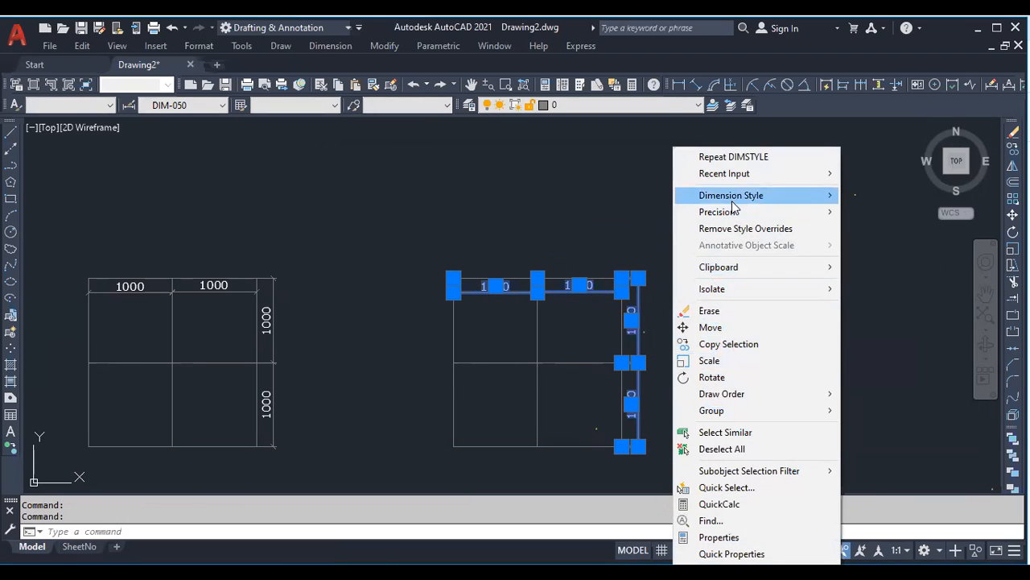
pyautogui.moveTo(726, 201)
pyautogui.click(879, 217)
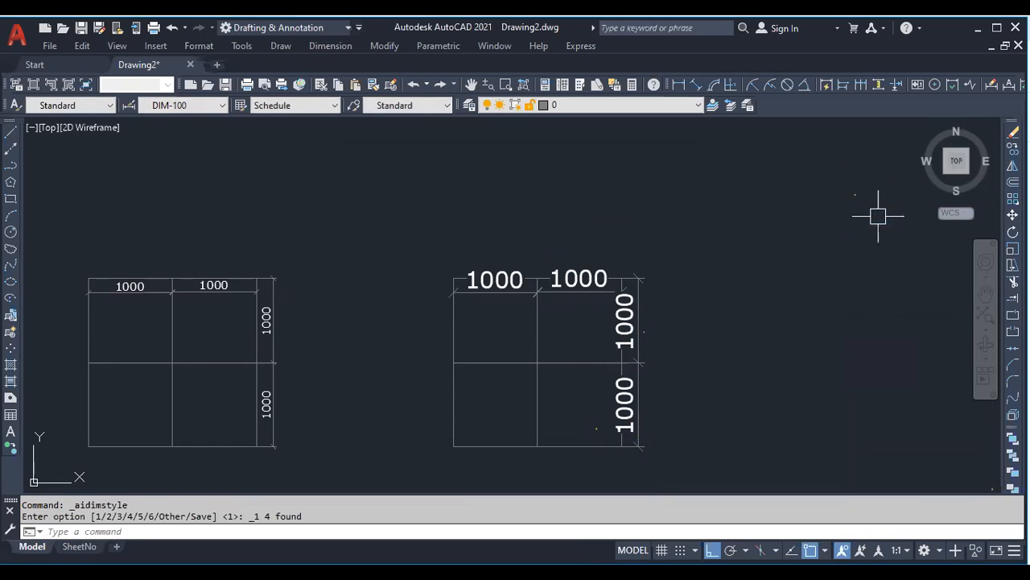
pyautogui.press('Escape')
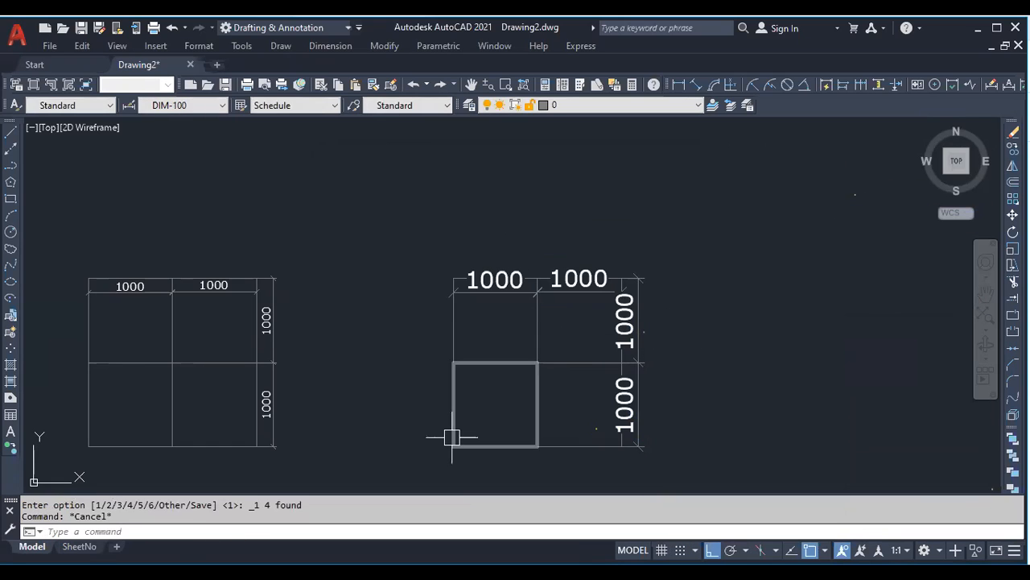
# Return to the SheetNo layout and compare the DIM-050 and DIM-100 dimension text of the two grids
pyautogui.click(89, 546)
pyautogui.press('Escape')
pyautogui.scroll(5, 460, 294)
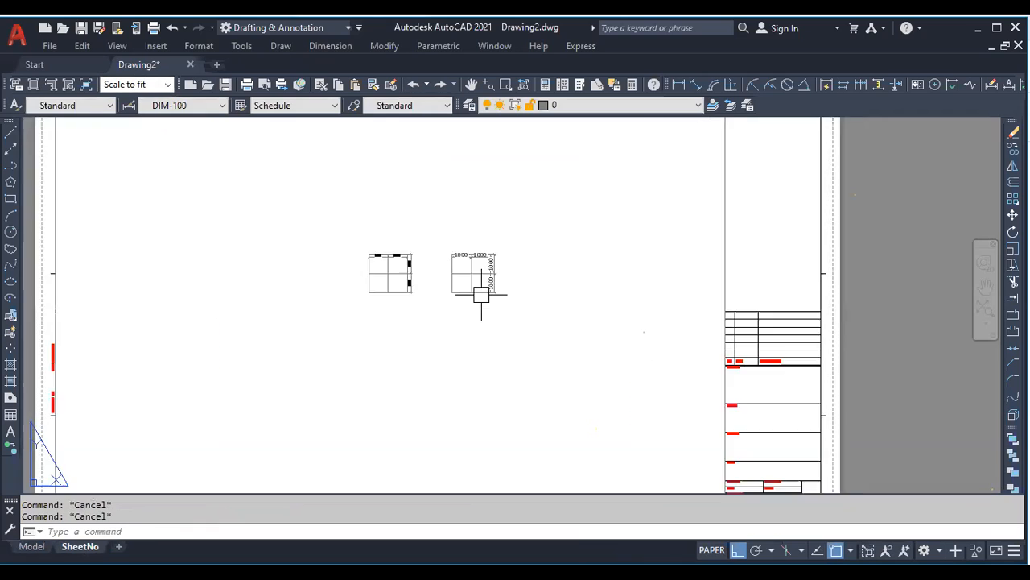
pyautogui.scroll(-2, 461, 253)
pyautogui.scroll(5, 527, 262)
pyautogui.scroll(-7, 525, 241)
pyautogui.scroll(3, 525, 255)
pyautogui.scroll(-3, 516, 267)
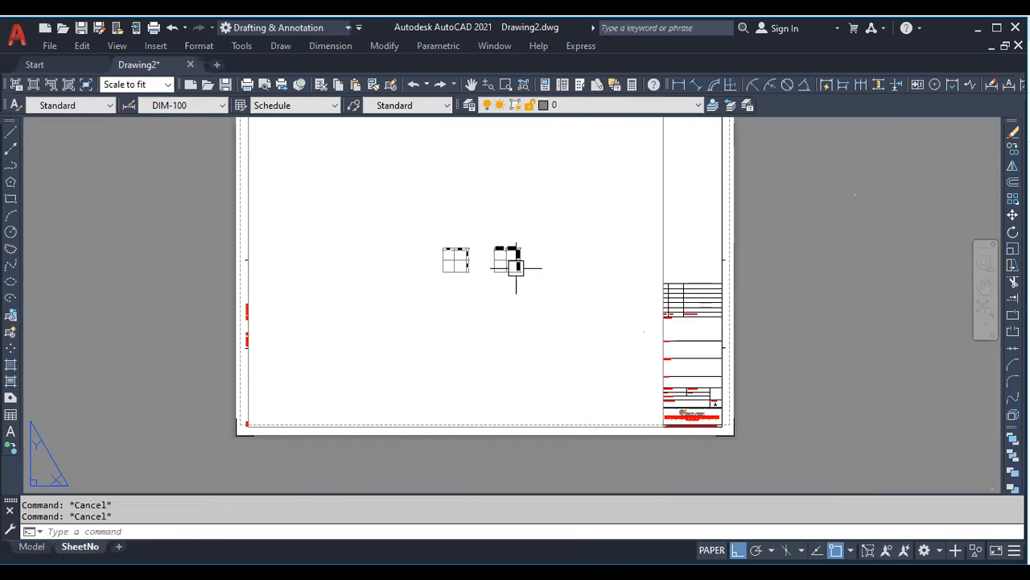
# Check the layout viewport's scale and examine the dimension text sizes of the two grids against each other
pyautogui.click(664, 227)
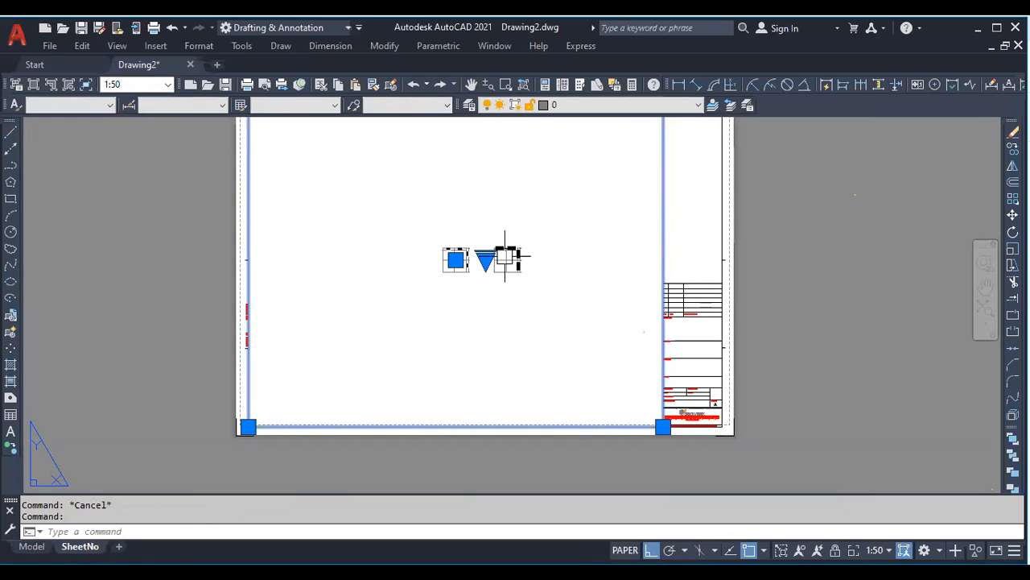
pyautogui.scroll(8, 463, 253)
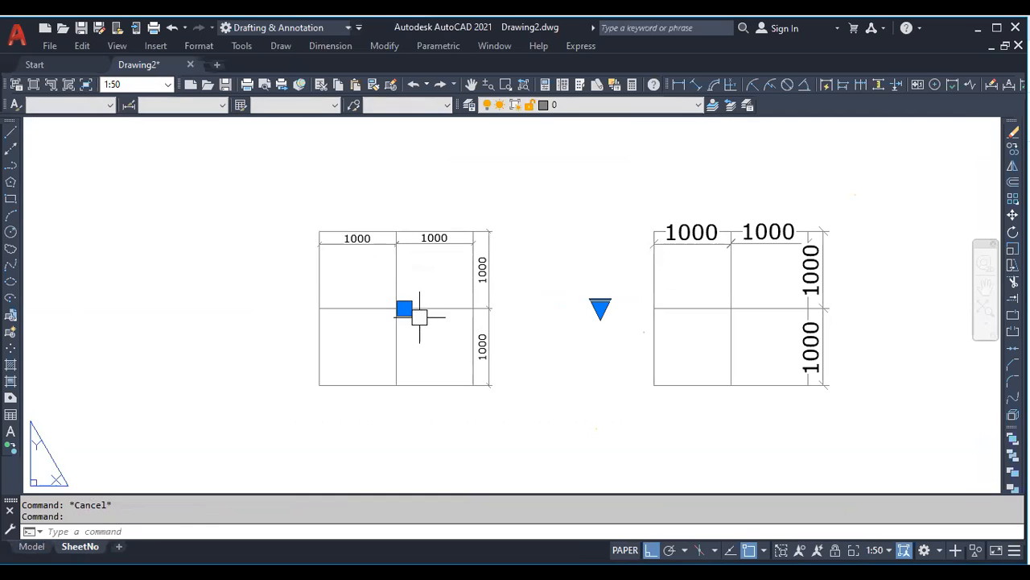
pyautogui.scroll(-4, 441, 255)
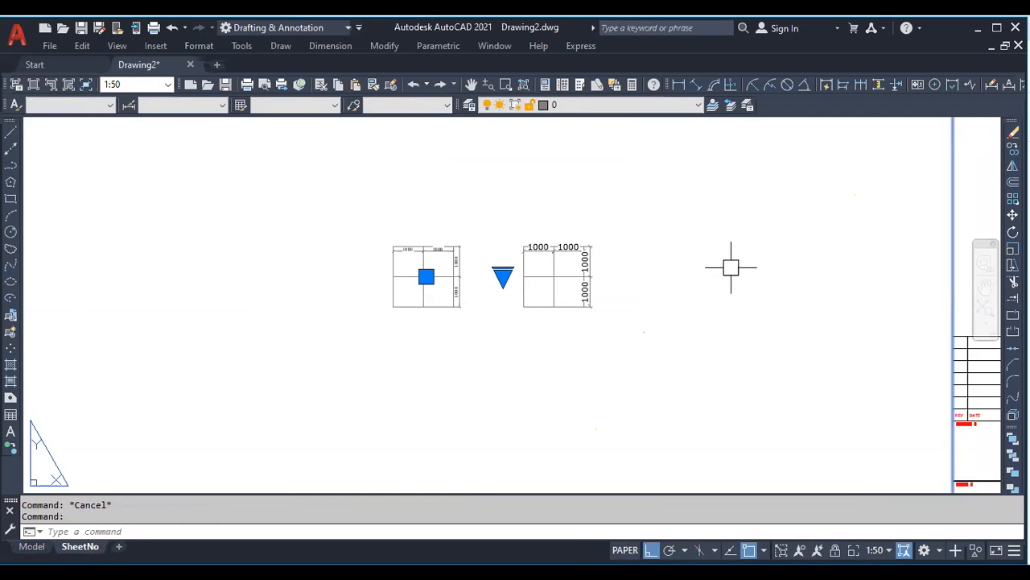
pyautogui.scroll(-2, 515, 276)
pyautogui.press('Escape')
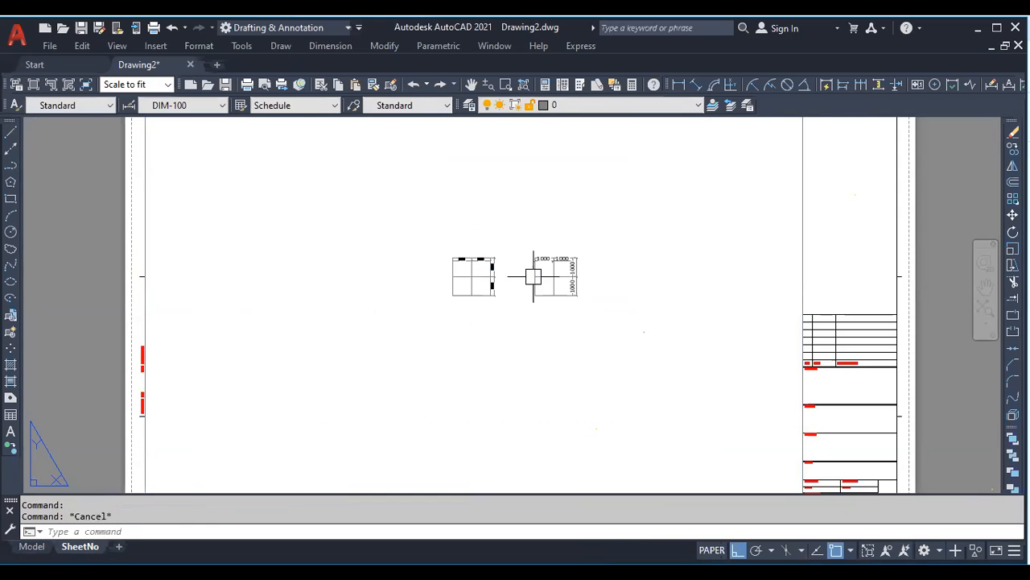
# In model space, erase the copied grid that uses the DIM-100 dimensions
pyautogui.click(33, 546)
pyautogui.click(404, 234)
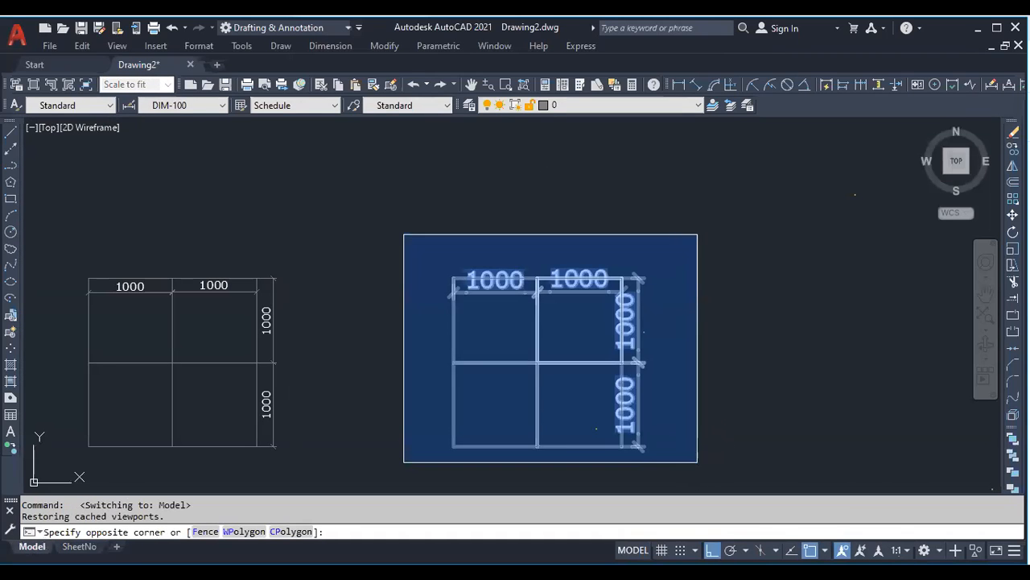
pyautogui.click(697, 461)
pyautogui.press('Delete')
pyautogui.scroll(-3, 563, 346)
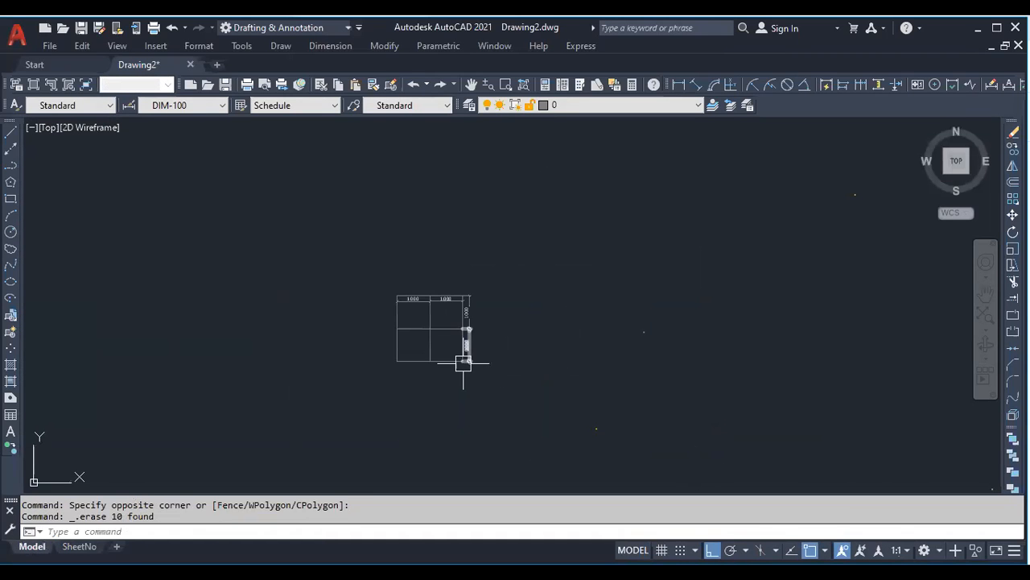
pyautogui.press('Escape')
pyautogui.click(497, 375)
pyautogui.click(258, 201)
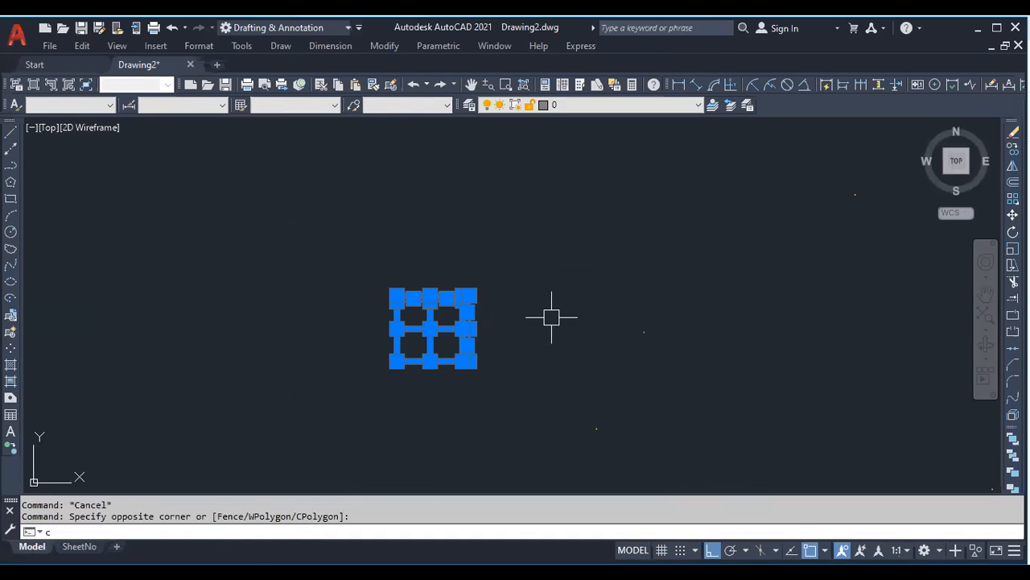
pyautogui.write('c')
pyautogui.press('Return')
pyautogui.press('Escape')
pyautogui.press('Escape')
# Copy the remaining dimensioned grid vertically four times to build a stacked column of five grids
pyautogui.click(381, 277)
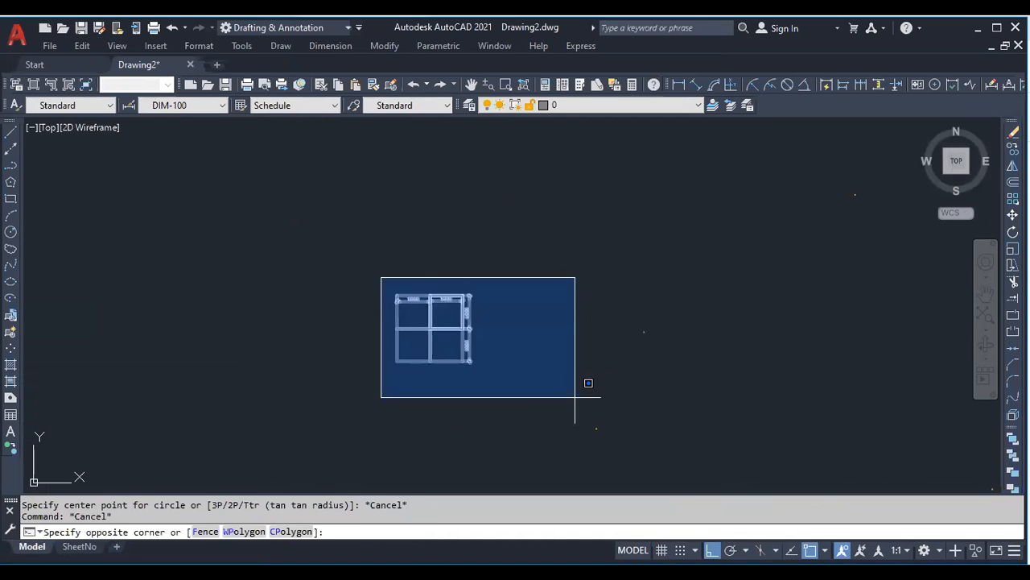
pyautogui.click(576, 396)
pyautogui.write('co')
pyautogui.press('Return')
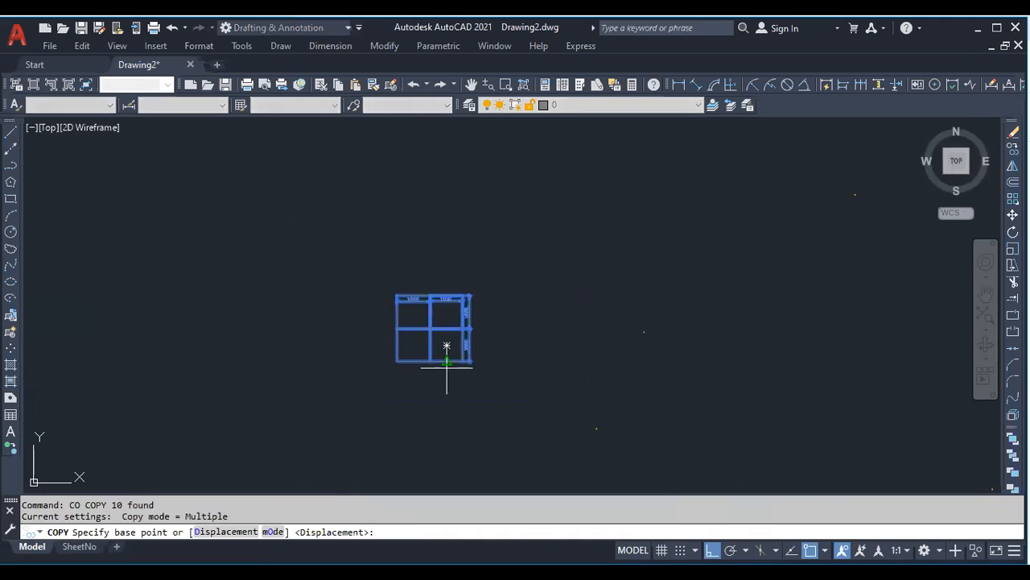
pyautogui.scroll(2, 462, 366)
pyautogui.click(469, 359)
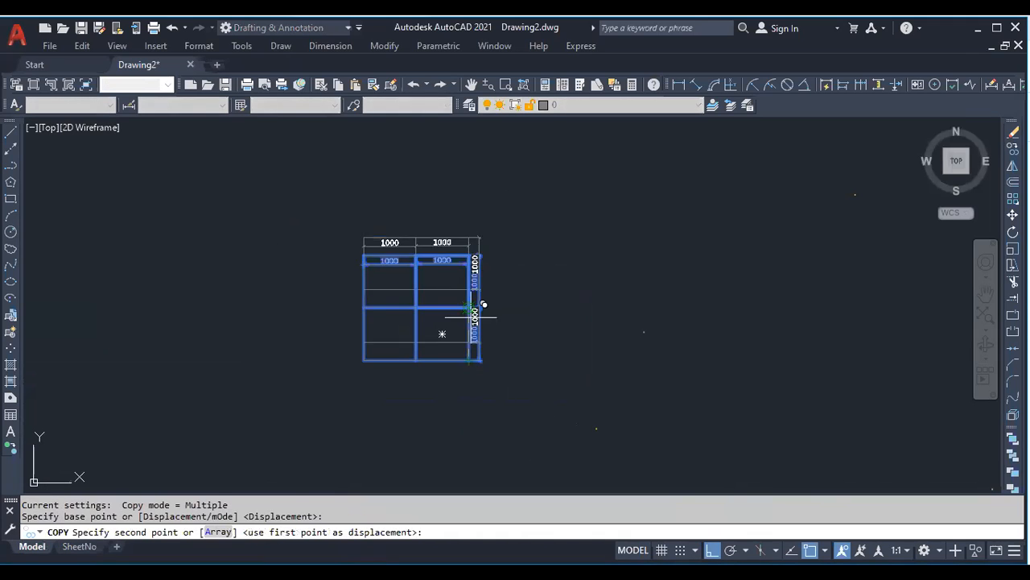
pyautogui.click(478, 246)
pyautogui.click(471, 153)
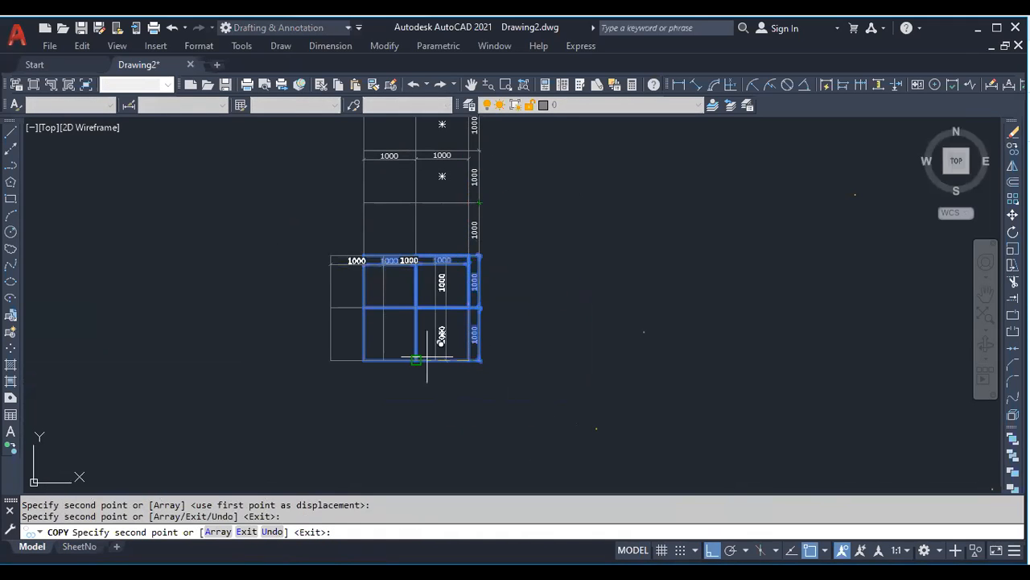
pyautogui.scroll(-5, 427, 355)
pyautogui.scroll(5, 427, 274)
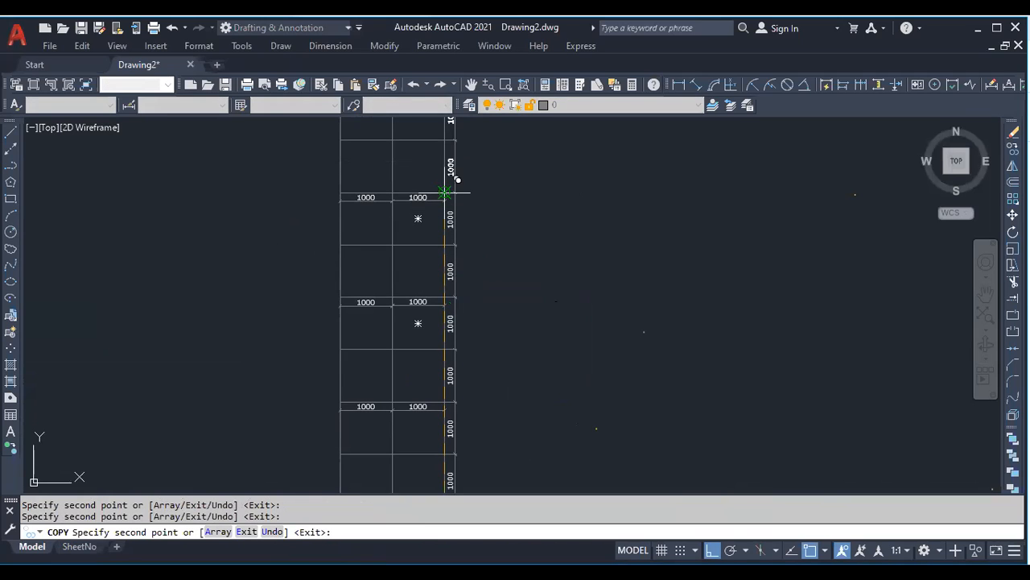
pyautogui.scroll(-4, 402, 322)
pyautogui.press('Escape')
pyautogui.click(358, 203)
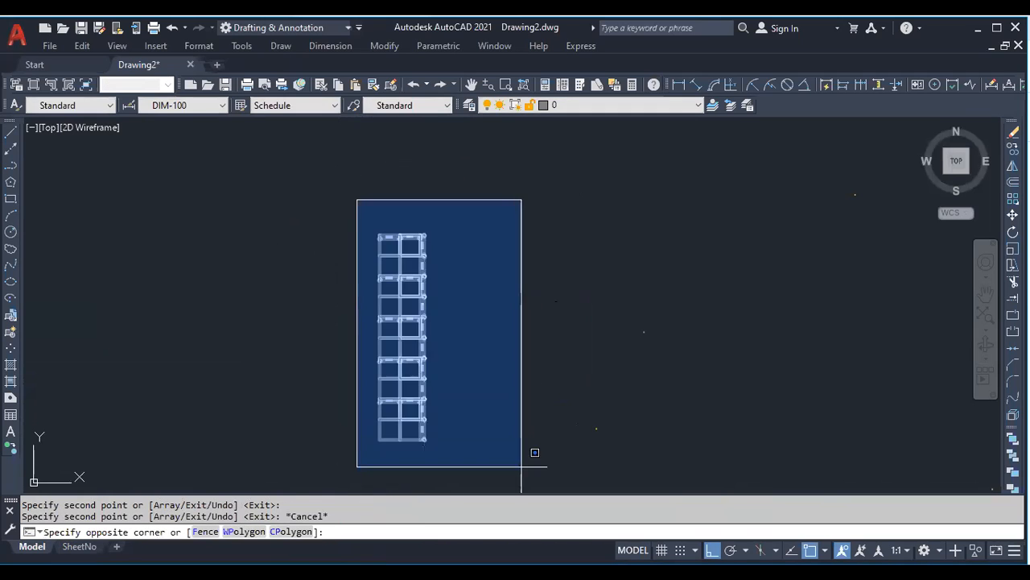
pyautogui.click(533, 454)
pyautogui.press('Return')
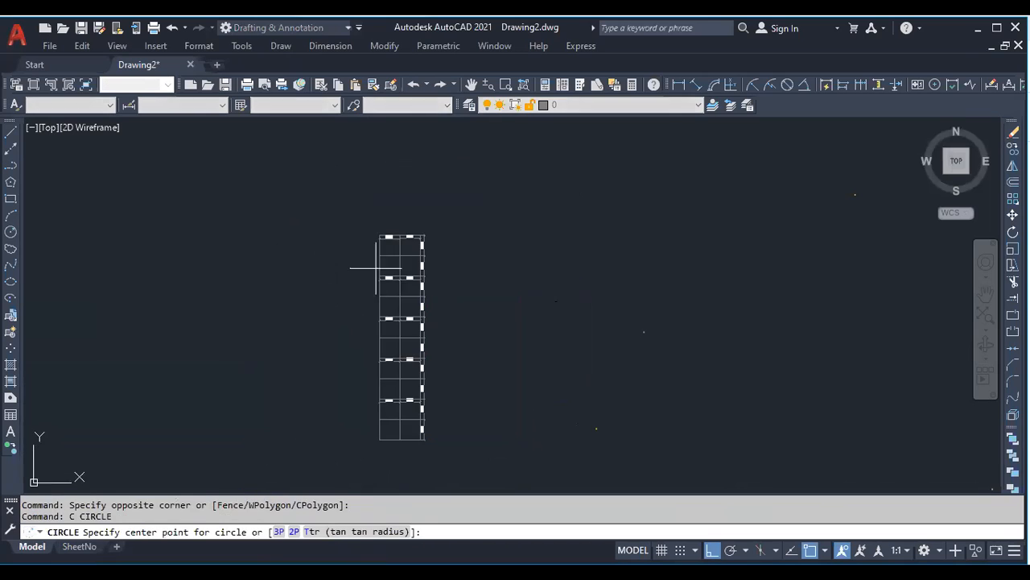
pyautogui.press('Escape')
# Copy the column of five grids to the right three times to form four adjoining columns
pyautogui.click(351, 213)
pyautogui.click(463, 438)
pyautogui.write('co')
pyautogui.press('Return')
pyautogui.scroll(3, 381, 198)
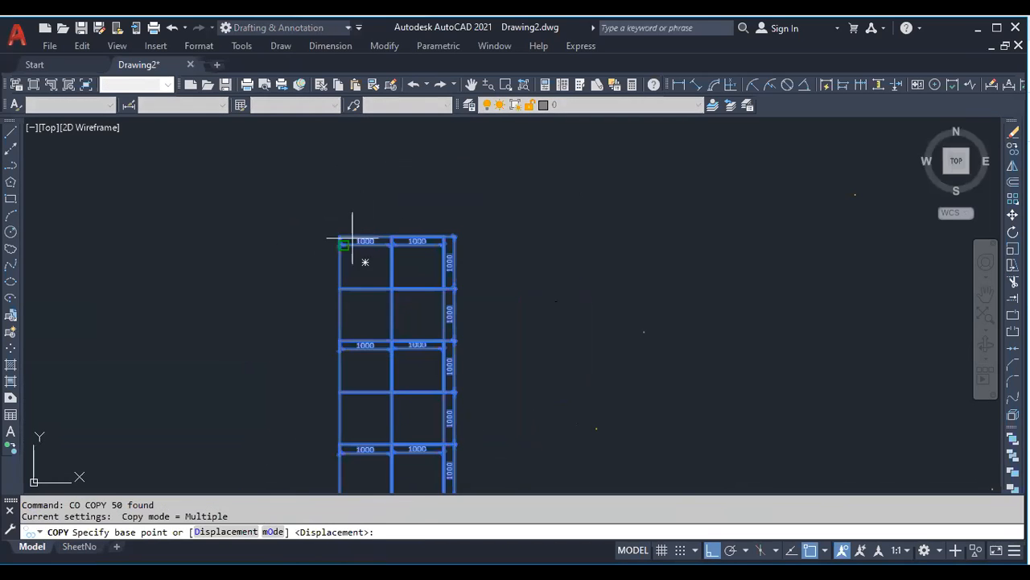
pyautogui.click(340, 238)
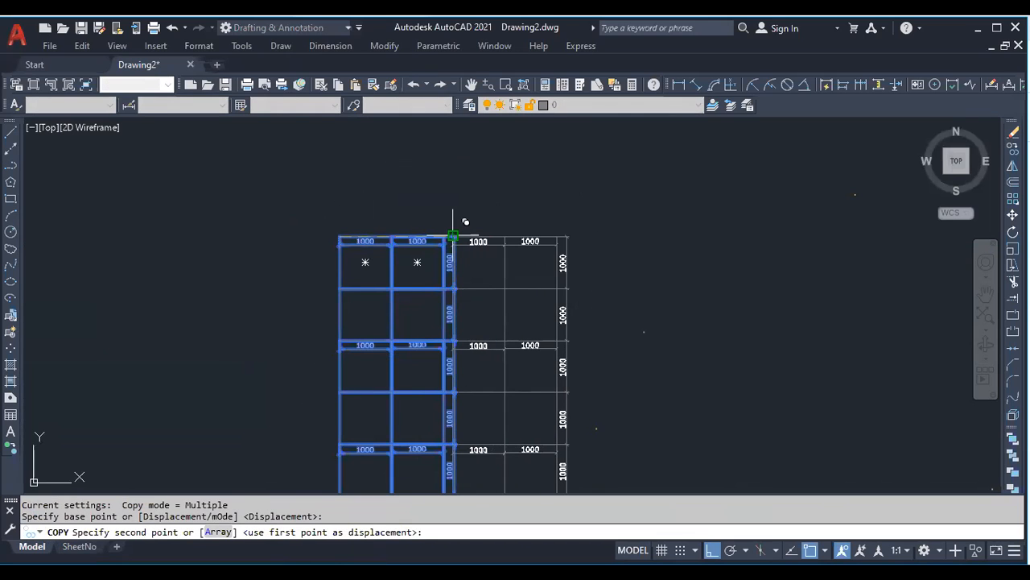
pyautogui.scroll(5, 443, 242)
pyautogui.click(447, 252)
pyautogui.scroll(-4, 395, 251)
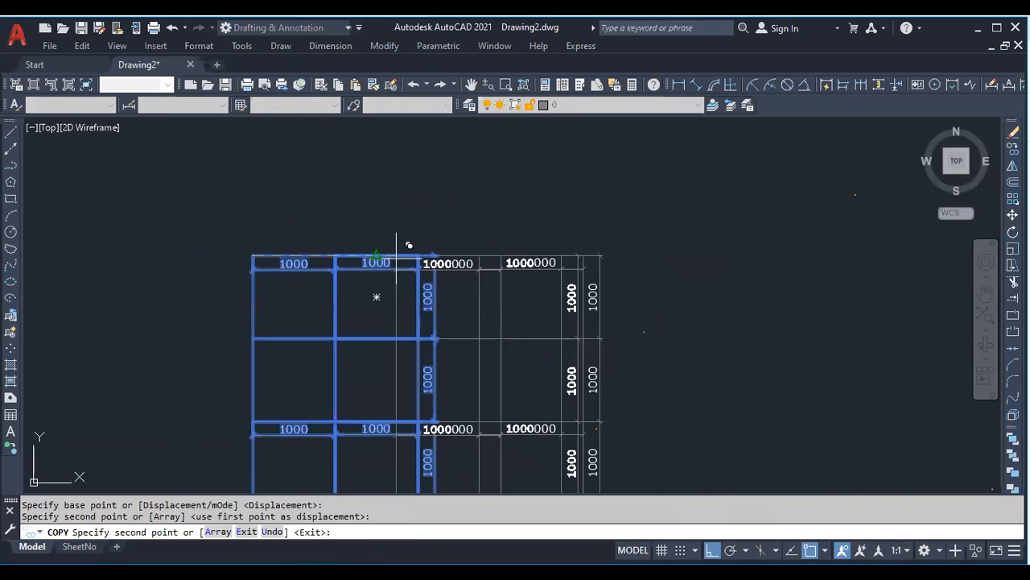
pyautogui.click(748, 255)
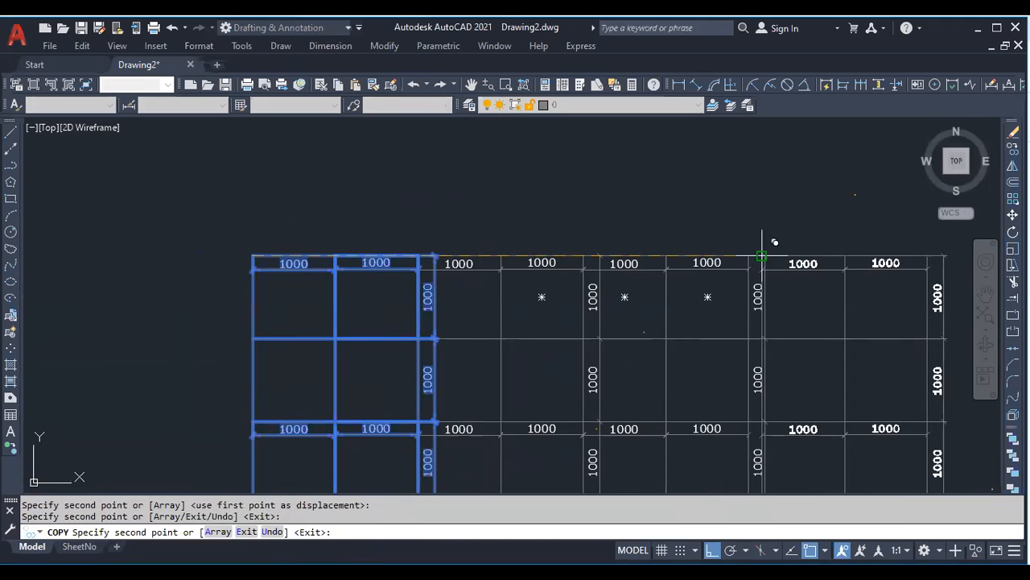
pyautogui.press('Escape')
pyautogui.scroll(-4, 424, 253)
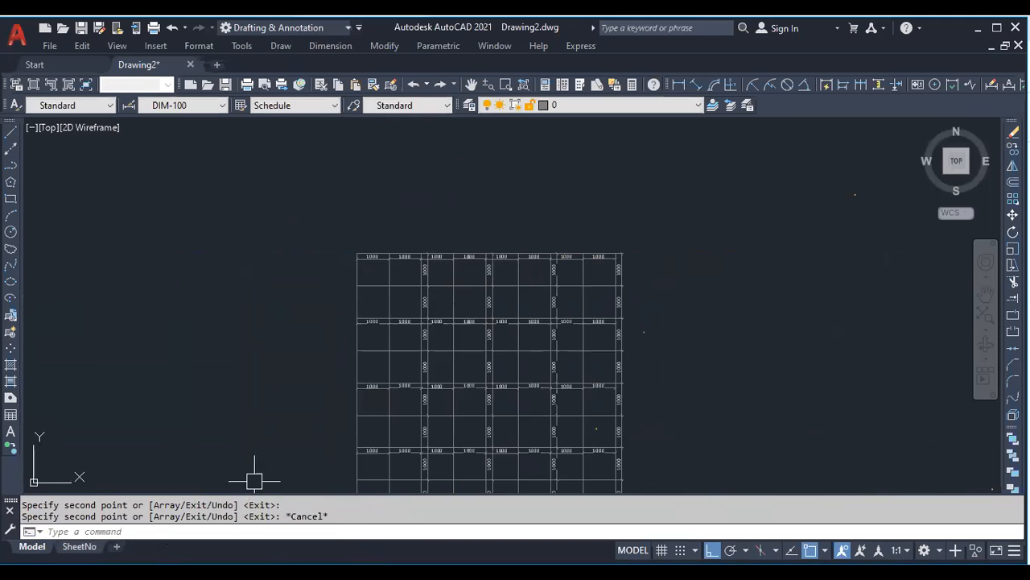
# Switch to the SheetNo layout and examine how the enlarged grid and its dimension text fit on the sheet
pyautogui.click(80, 547)
pyautogui.scroll(-5, 447, 372)
pyautogui.scroll(8, 466, 337)
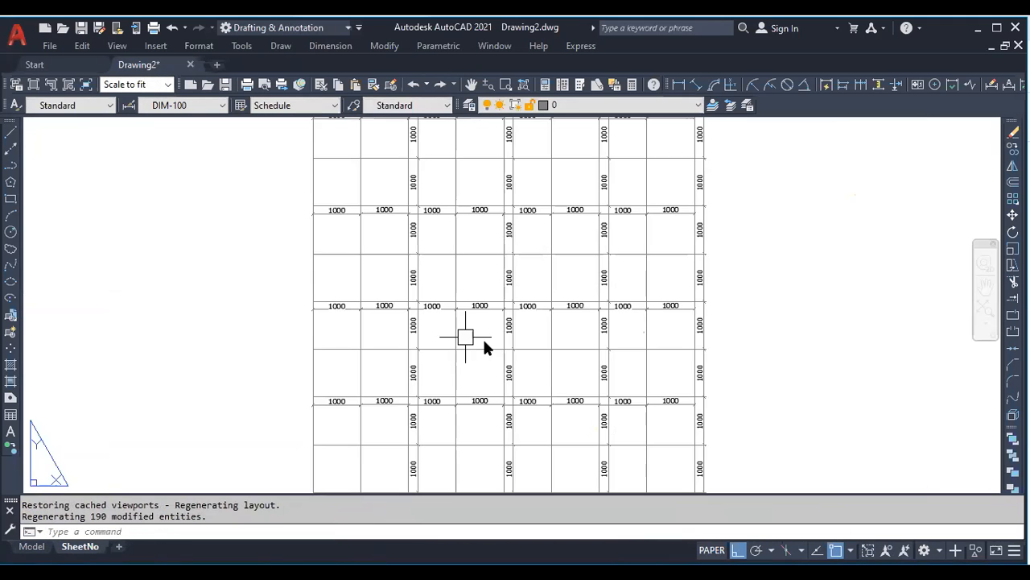
pyautogui.scroll(-4, 445, 283)
pyautogui.click(570, 338)
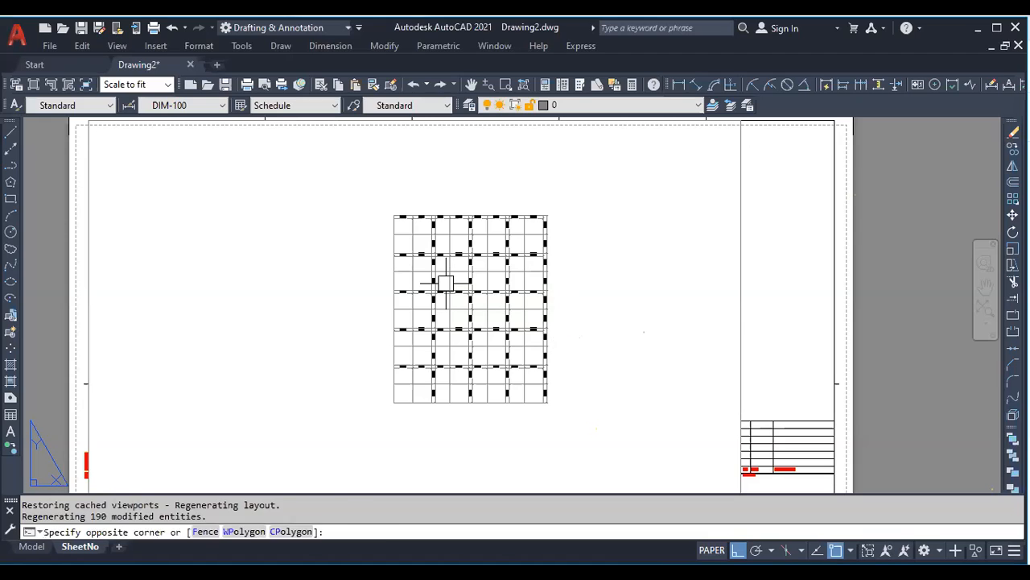
pyautogui.press('Escape')
pyautogui.scroll(-3, 637, 317)
pyautogui.scroll(3, 696, 303)
pyautogui.scroll(-4, 636, 292)
pyautogui.scroll(4, 635, 298)
pyautogui.scroll(-2, 430, 310)
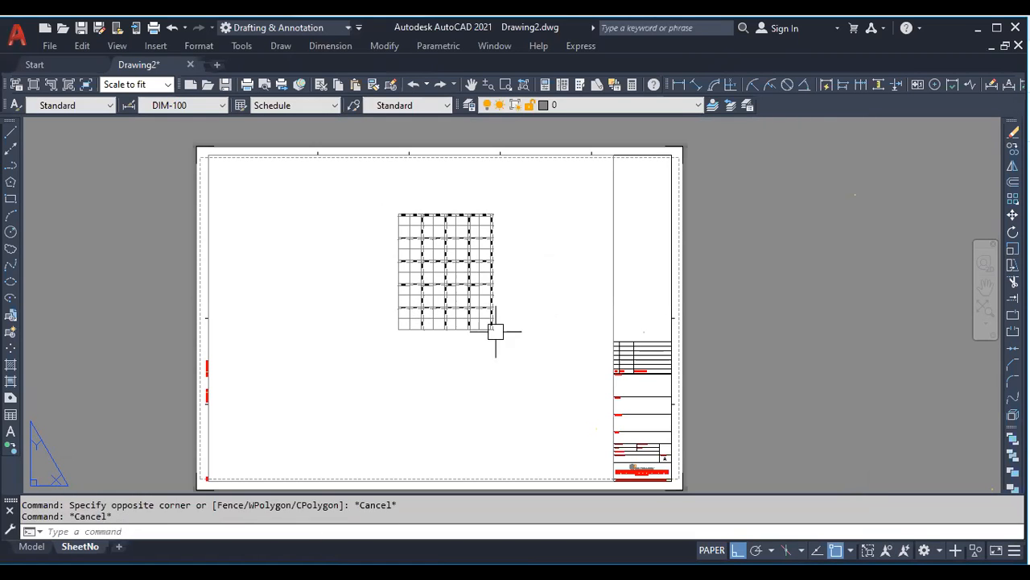
# Try the layout viewport at a scale of 1:100 and set it to 1:25
pyautogui.click(616, 325)
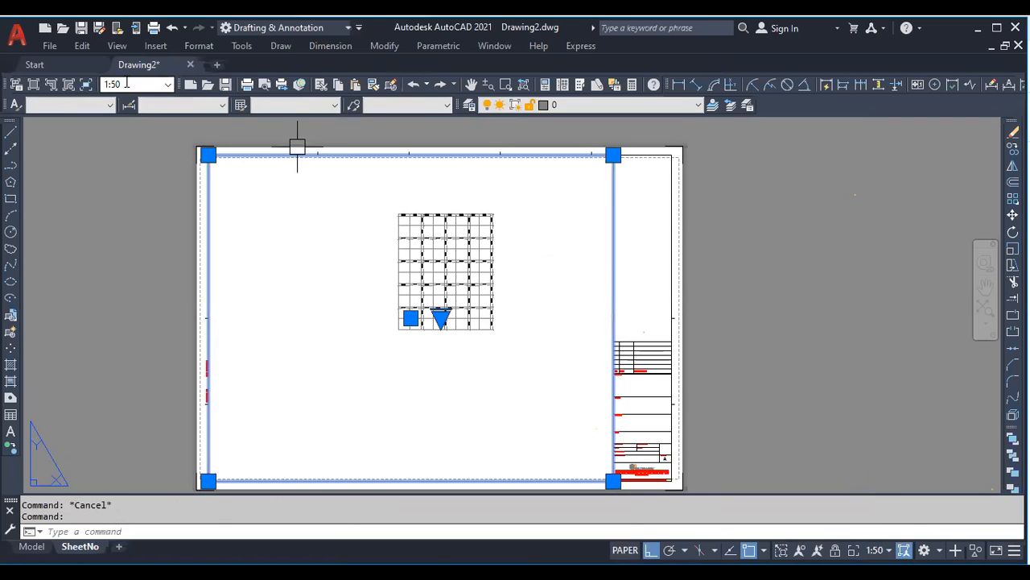
pyautogui.click(126, 83)
pyautogui.write('1:100')
pyautogui.press('Return')
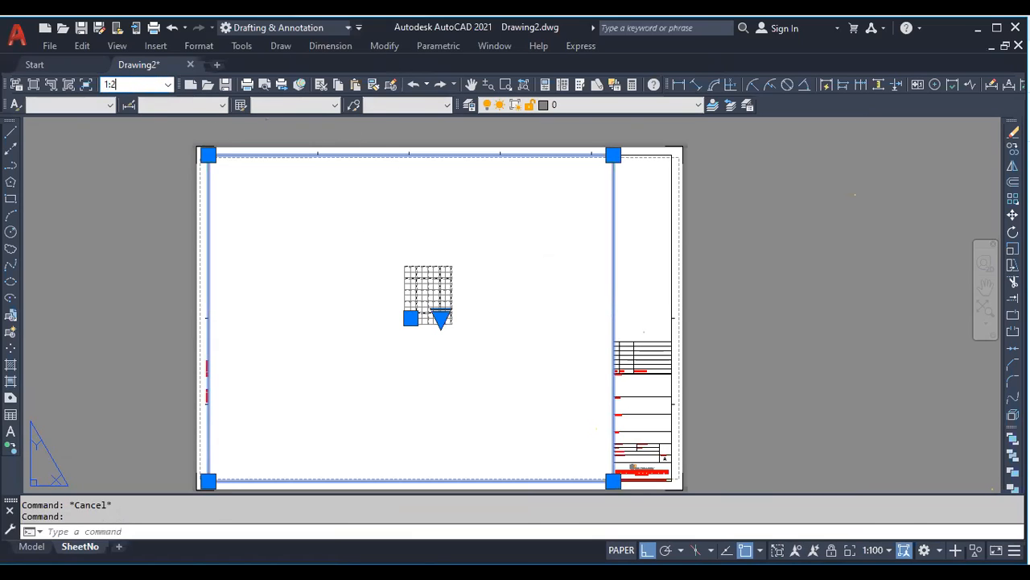
pyautogui.press('Return')
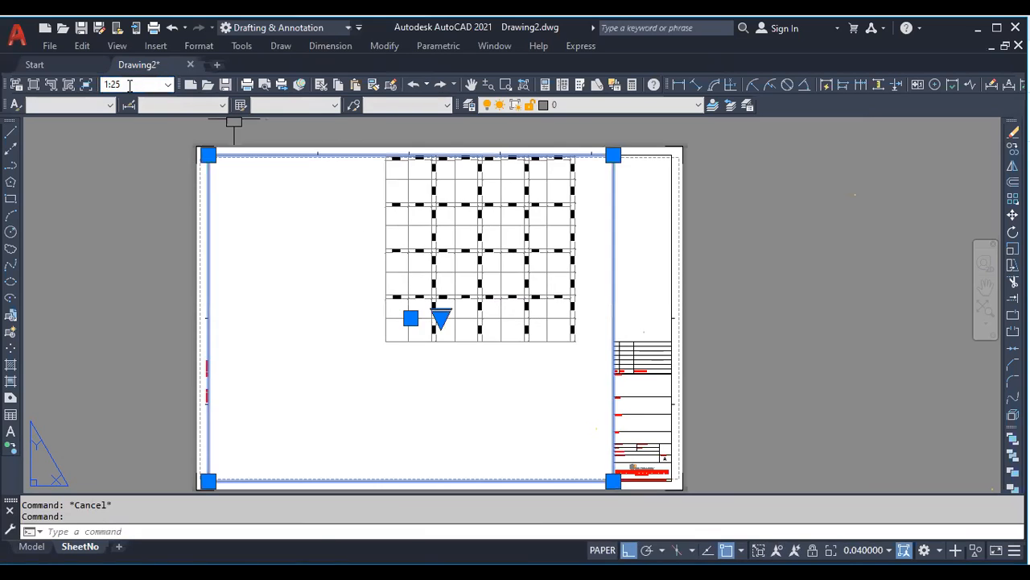
pyautogui.press('Escape')
# Pan the grid inside the viewport so it sits fully within the frame, and return to paper space
pyautogui.doubleClick(253, 290)
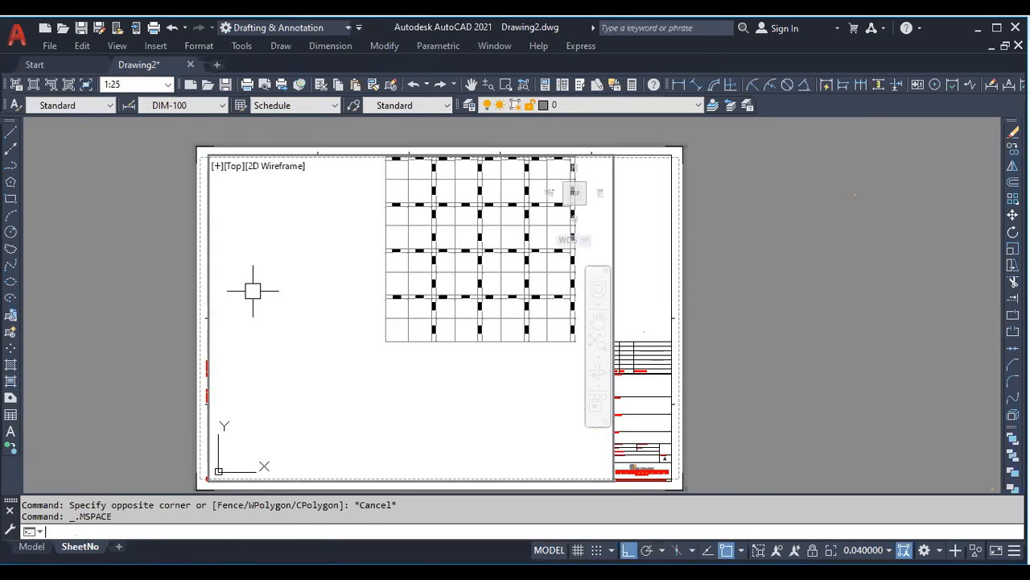
pyautogui.press('Return')
pyautogui.moveTo(416, 276); pyautogui.dragTo(332, 352)
pyautogui.rightClick(333, 352)
pyautogui.click(411, 361)
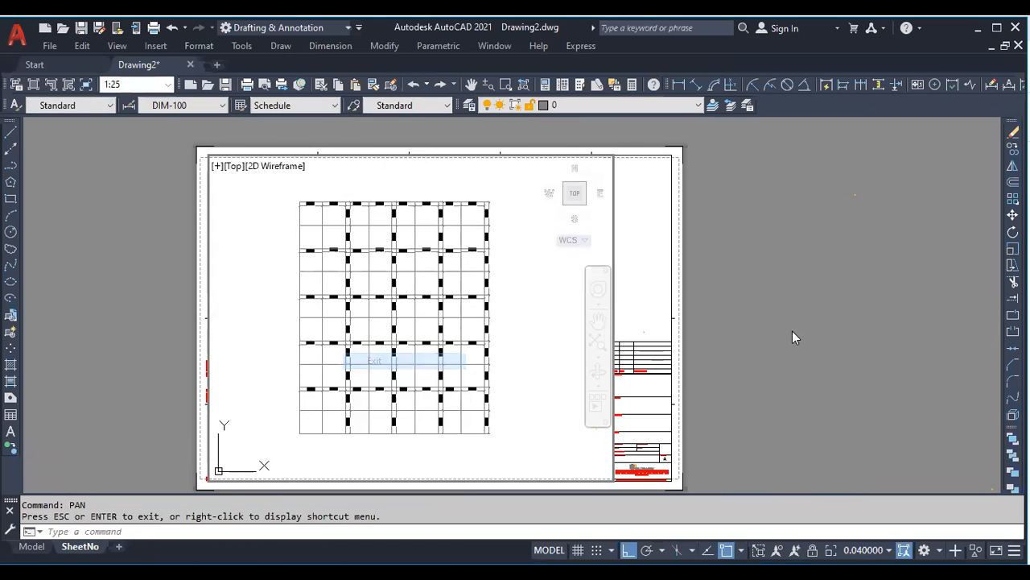
pyautogui.doubleClick(794, 337)
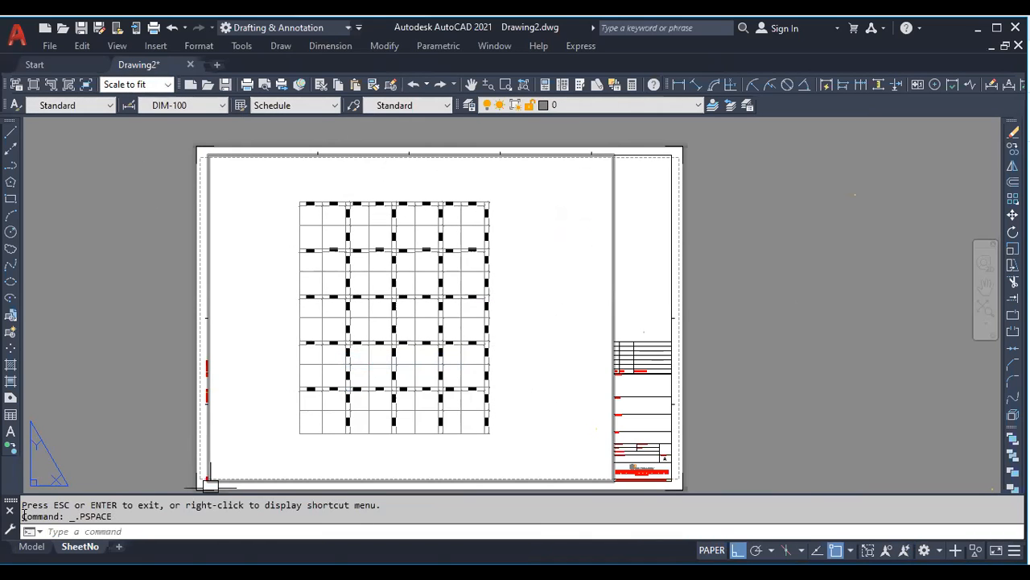
# Return to model space and make DIM-025 the current dimension style in the Dimension Style Manager
pyautogui.click(32, 547)
pyautogui.scroll(3, 451, 278)
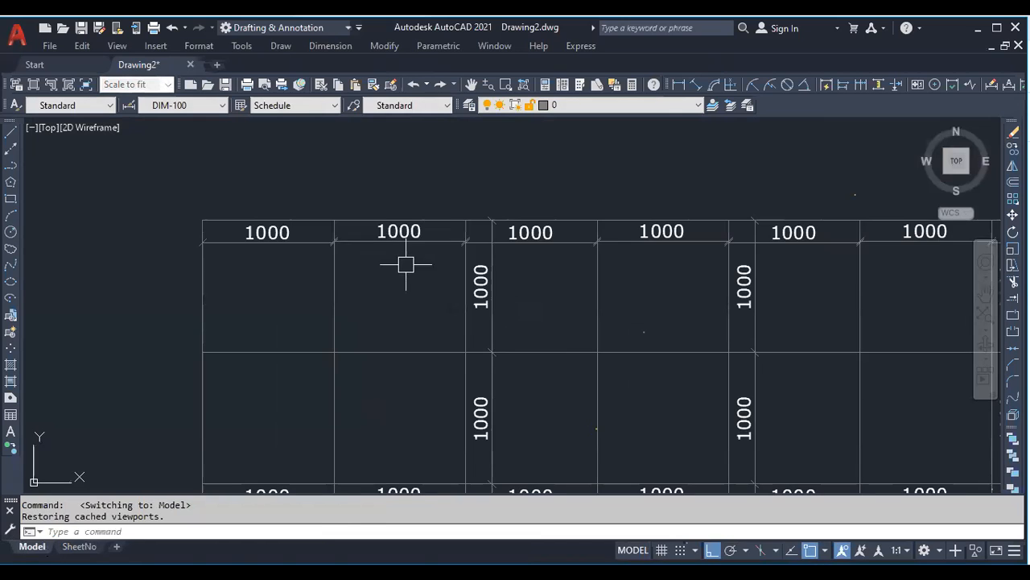
pyautogui.click(402, 232)
pyautogui.rightClick(401, 233)
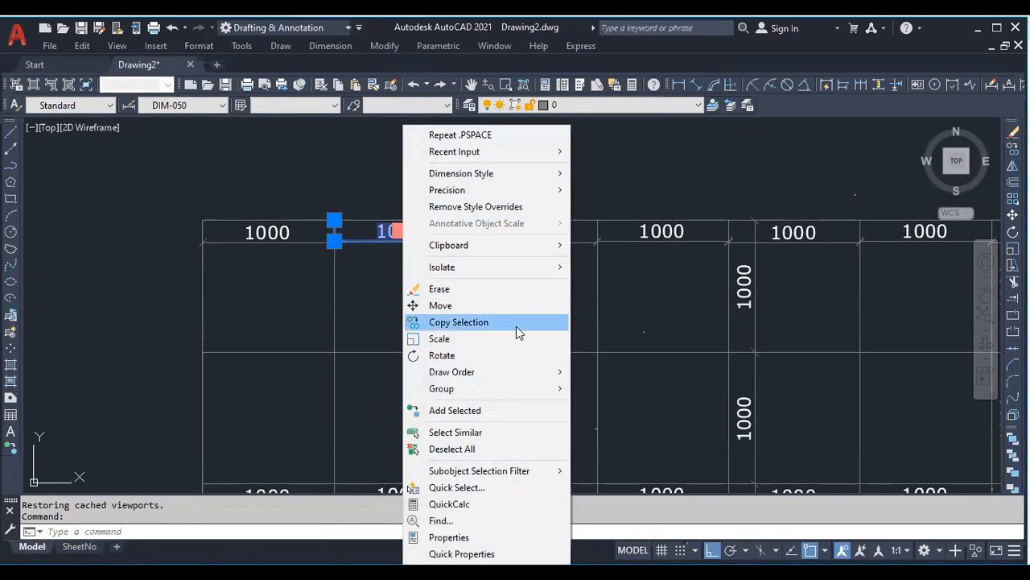
pyautogui.press('Escape')
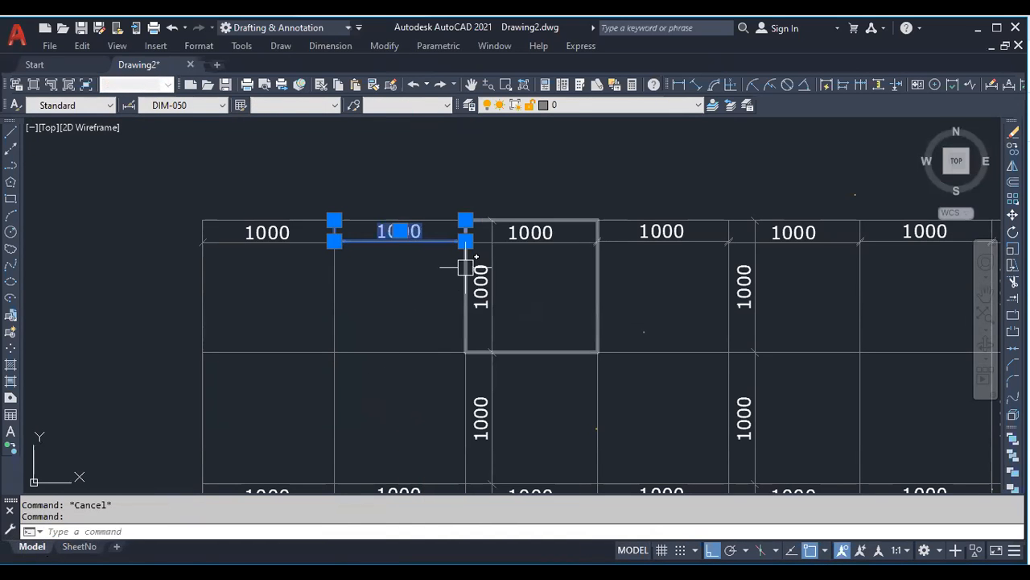
pyautogui.write('d')
pyautogui.press('Return')
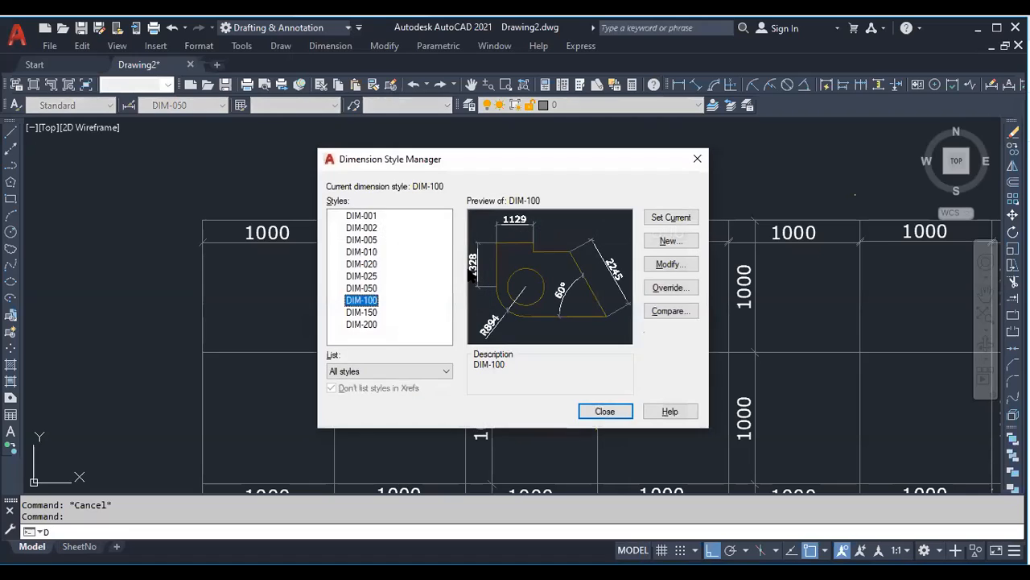
pyautogui.click(387, 276)
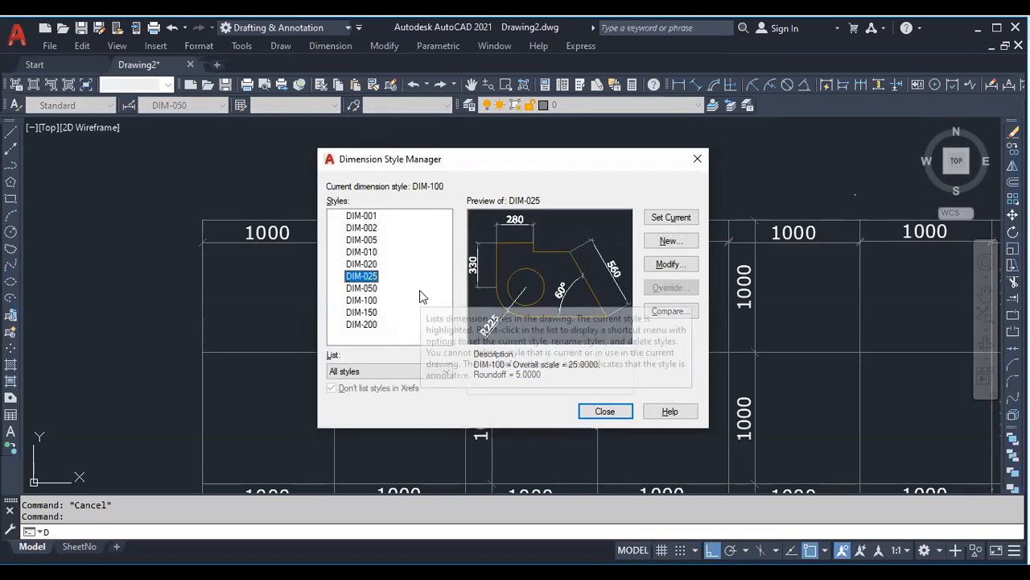
pyautogui.click(670, 217)
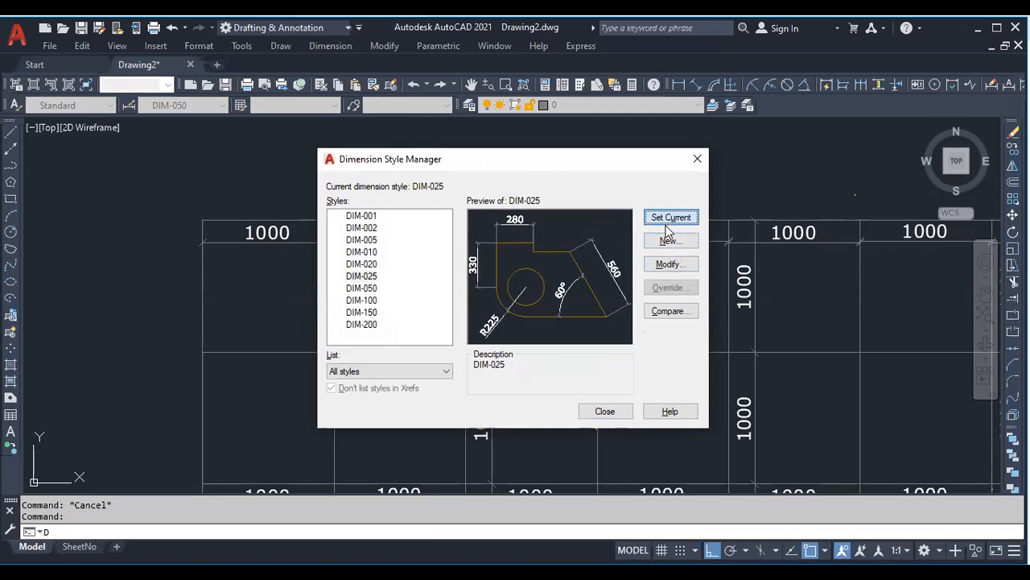
pyautogui.click(605, 411)
pyautogui.click(281, 223)
pyautogui.rightClick(311, 230)
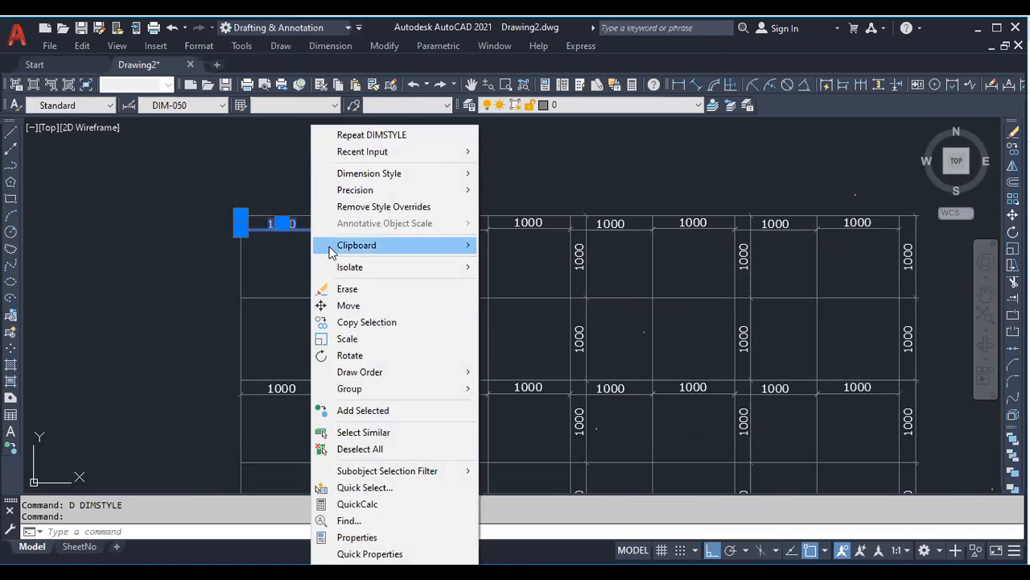
pyautogui.click(389, 433)
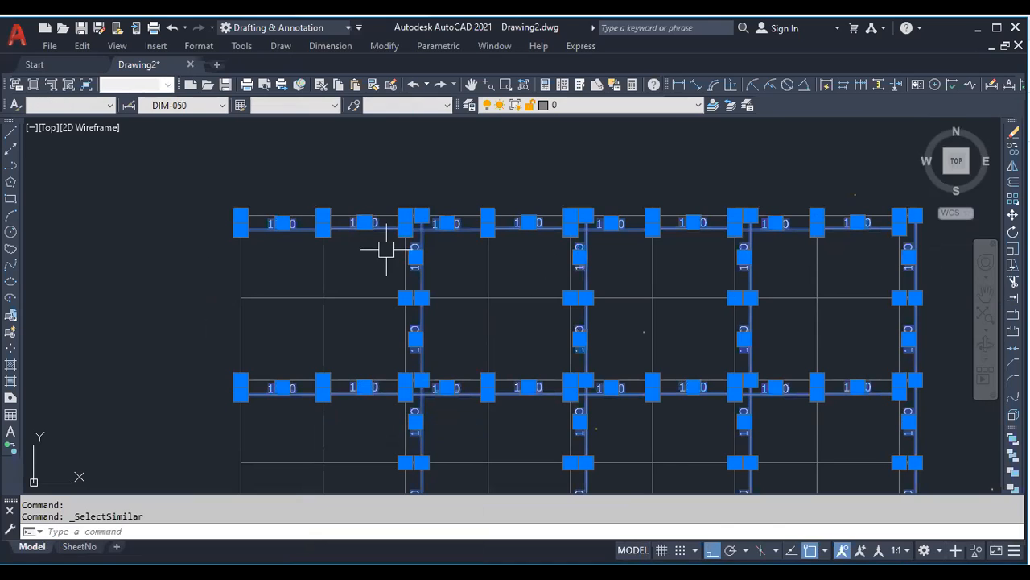
pyautogui.press('Escape')
pyautogui.click(297, 226)
pyautogui.rightClick(297, 226)
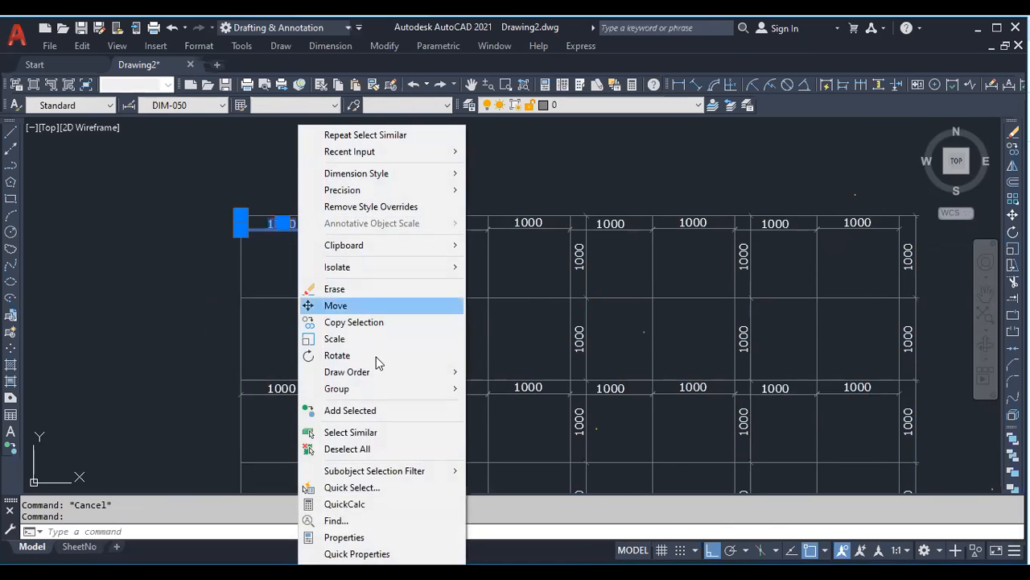
pyautogui.click(274, 256)
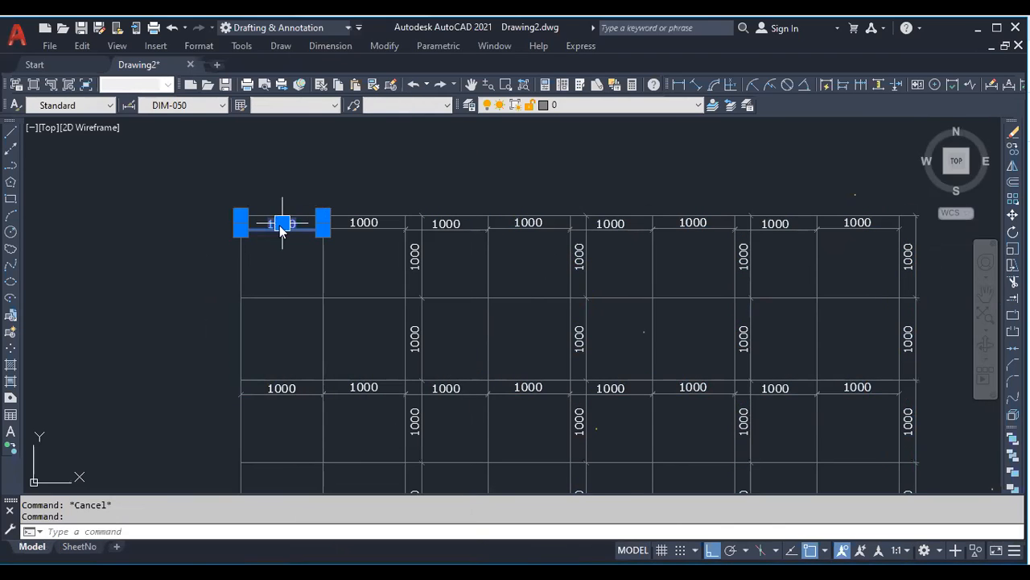
pyautogui.moveTo(281, 223)
pyautogui.press('Escape')
pyautogui.click(279, 226)
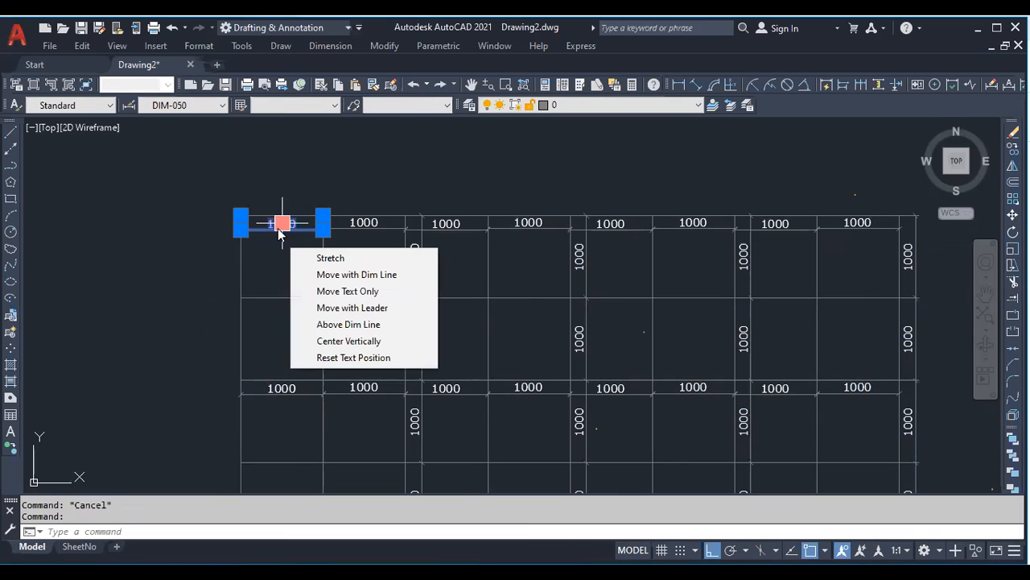
pyautogui.press('Escape')
pyautogui.scroll(2, 287, 234)
# Select every dimension in the grid by similarity and assign them the DIM-025 dimension style
pyautogui.click(287, 230)
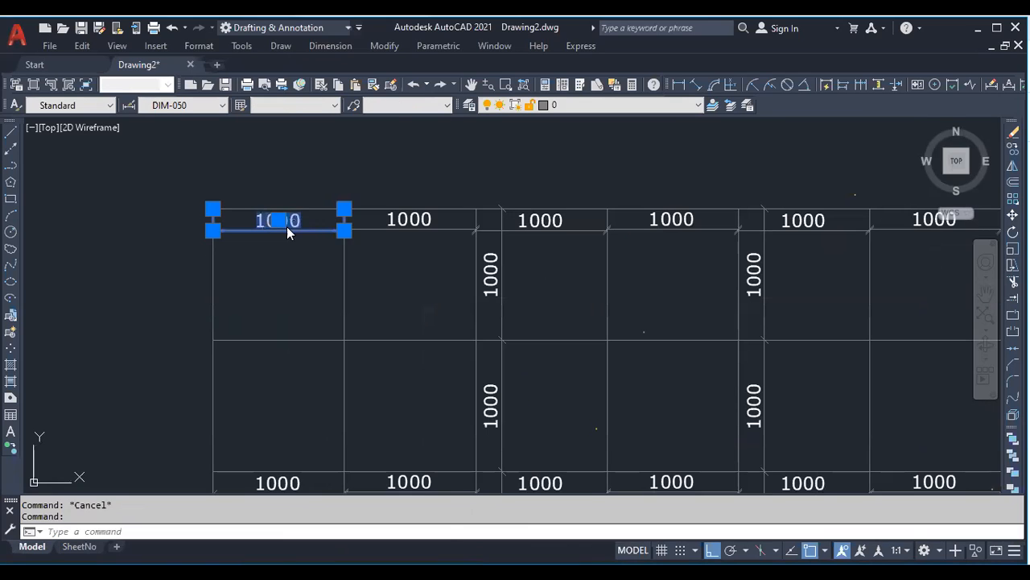
pyautogui.rightClick(290, 230)
pyautogui.click(342, 434)
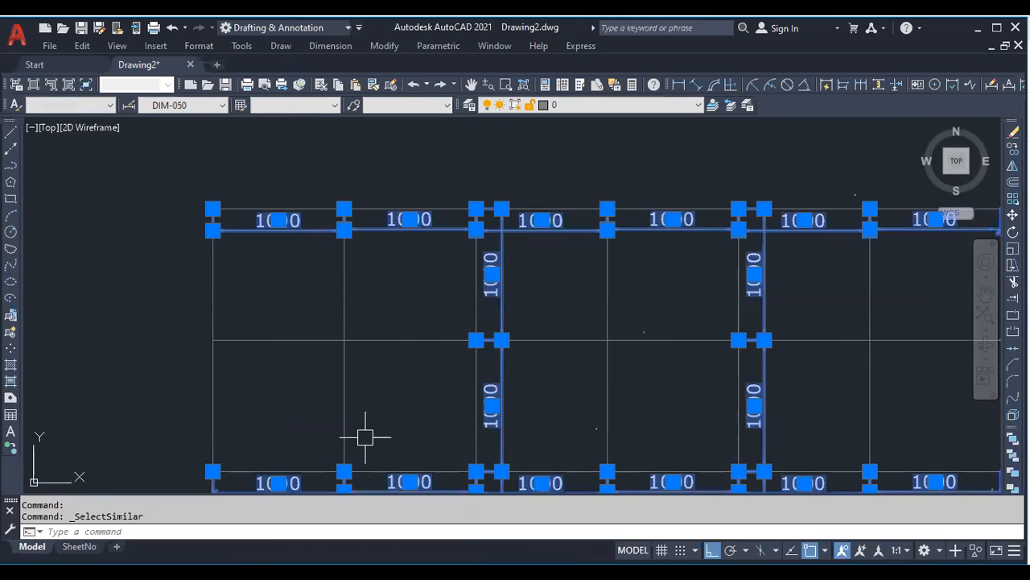
pyautogui.scroll(-2, 334, 290)
pyautogui.click(202, 105)
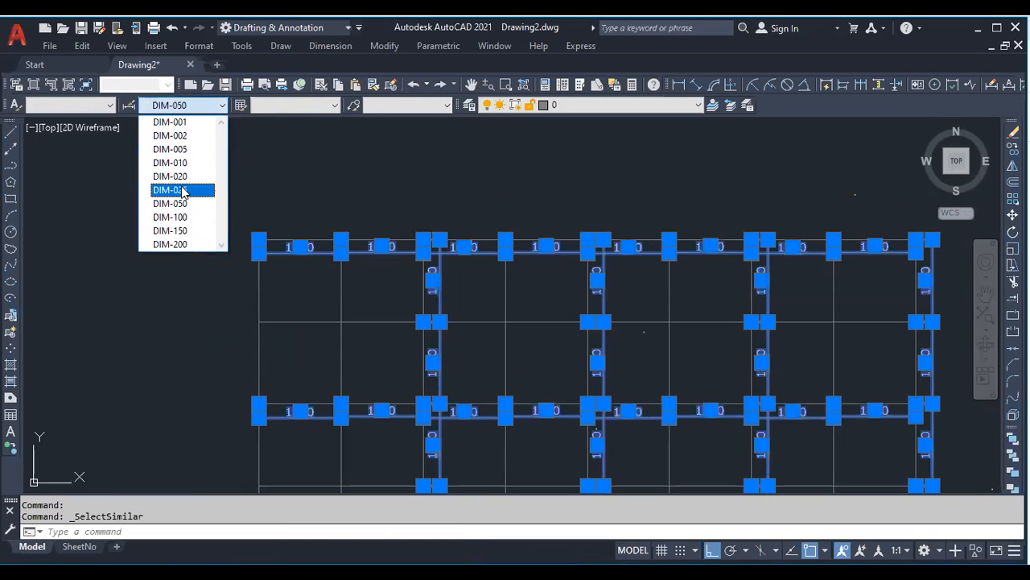
pyautogui.click(183, 190)
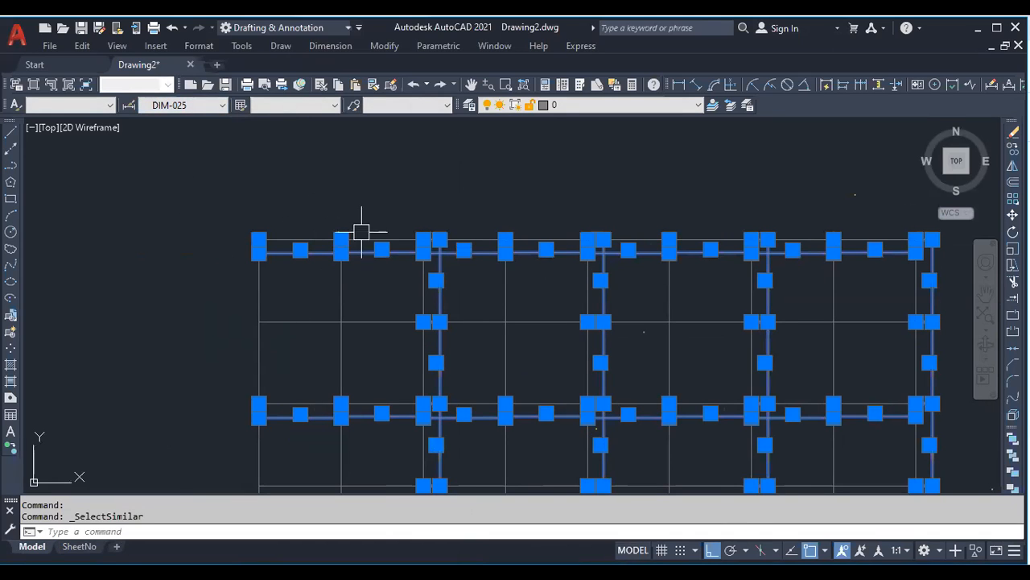
# Switch to the SheetNo layout and examine the size of the restyled dimension text on the grid
pyautogui.click(79, 546)
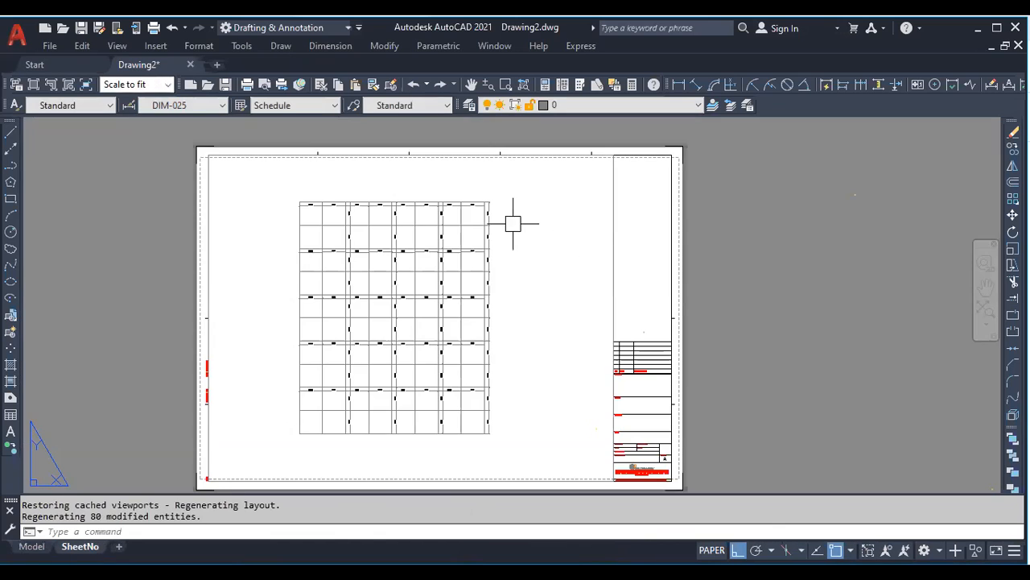
pyautogui.scroll(2, 379, 226)
pyautogui.moveTo(439, 210); pyautogui.dragTo(475, 202, button='middle')
pyautogui.scroll(-5, 555, 212)
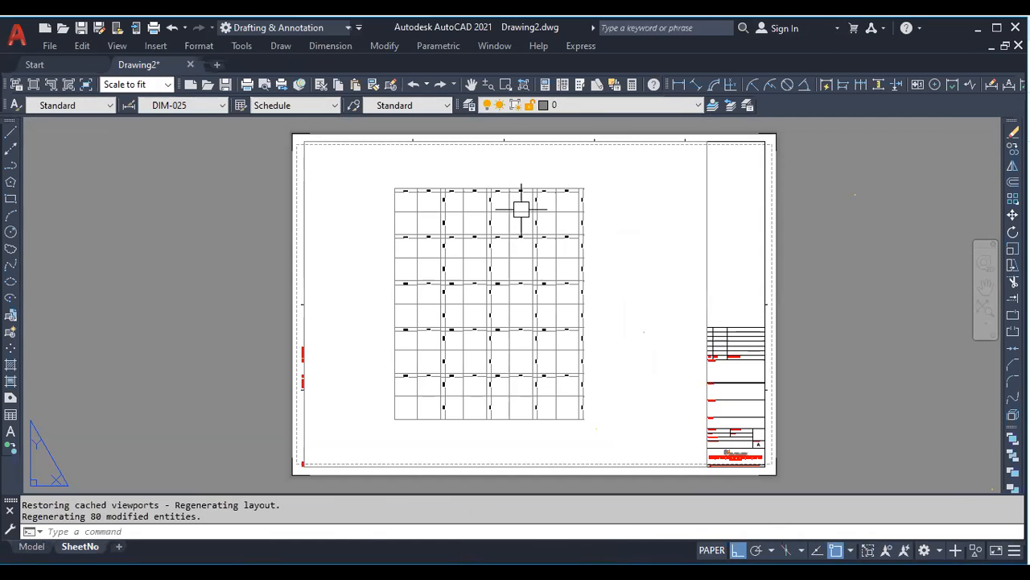
pyautogui.scroll(3, 520, 207)
pyautogui.press('Escape')
pyautogui.press('Escape')
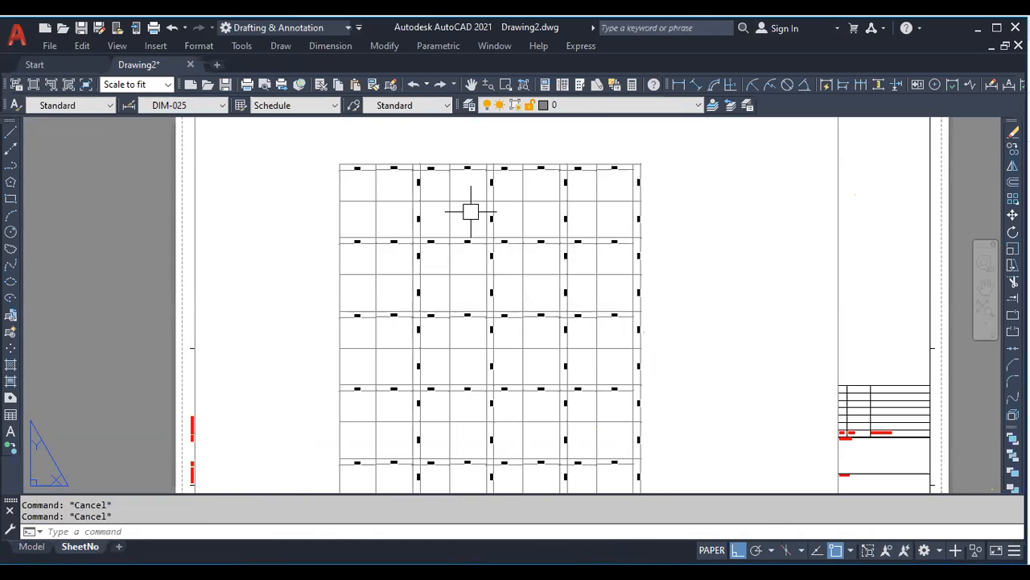
pyautogui.scroll(-4, 483, 223)
pyautogui.scroll(4, 515, 253)
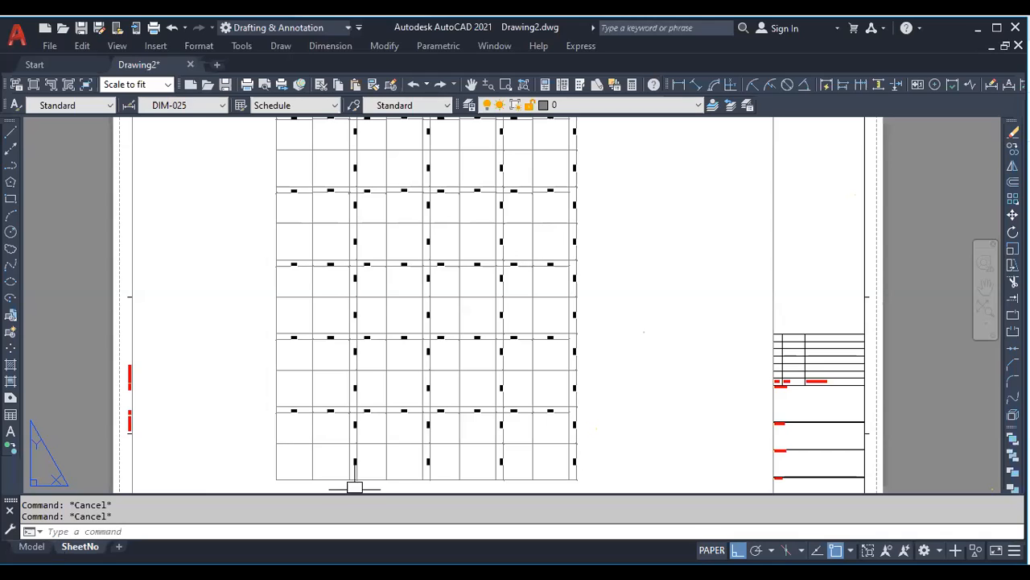
# Compare the grid in model space with the SheetNo layout and check the layout viewport's scale
pyautogui.click(32, 546)
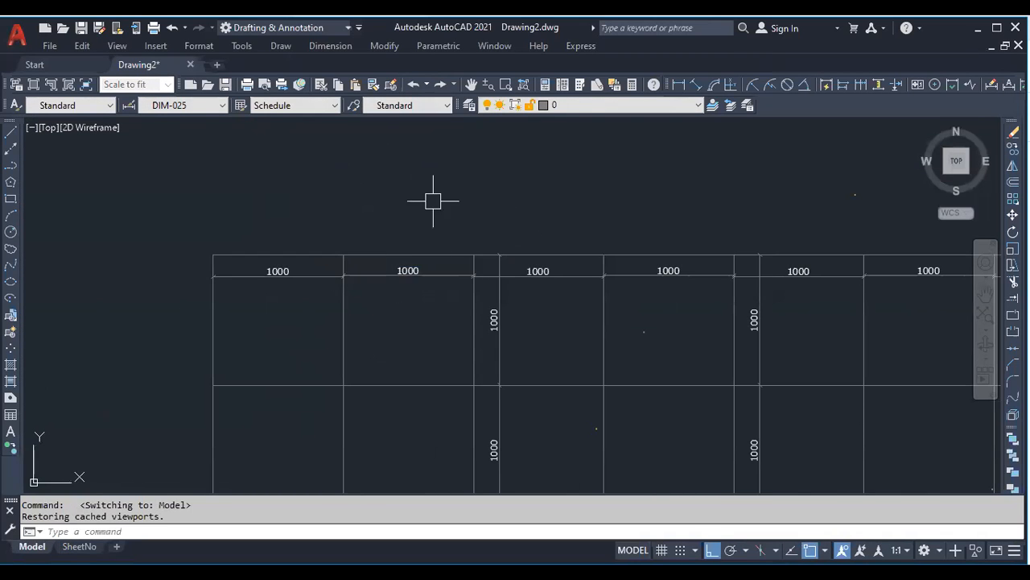
pyautogui.scroll(-2, 433, 201)
pyautogui.press('Escape')
pyautogui.press('Escape')
pyautogui.hotkey('ctrl', 'pagedown')
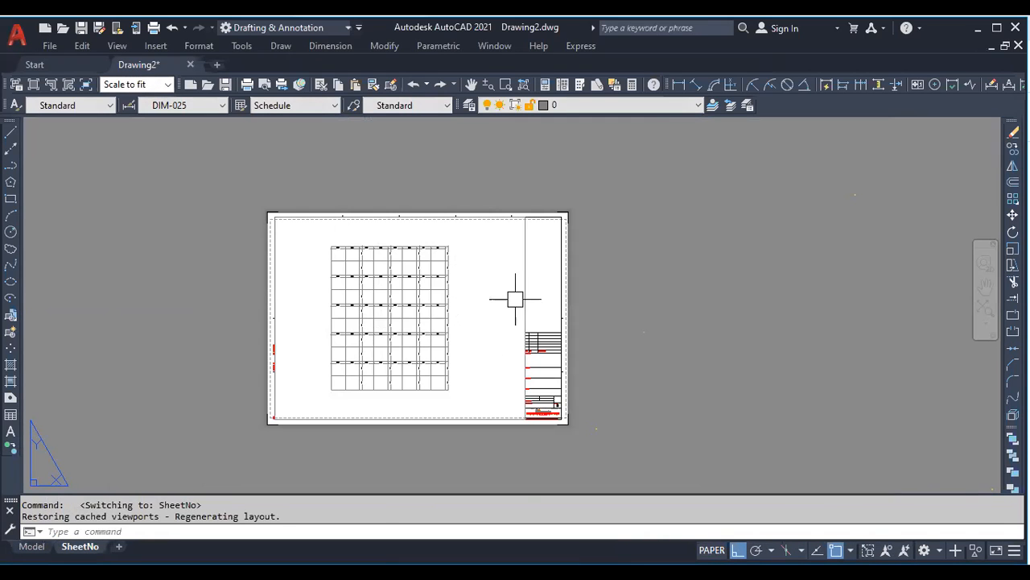
pyautogui.scroll(4, 515, 298)
pyautogui.scroll(-2, 672, 266)
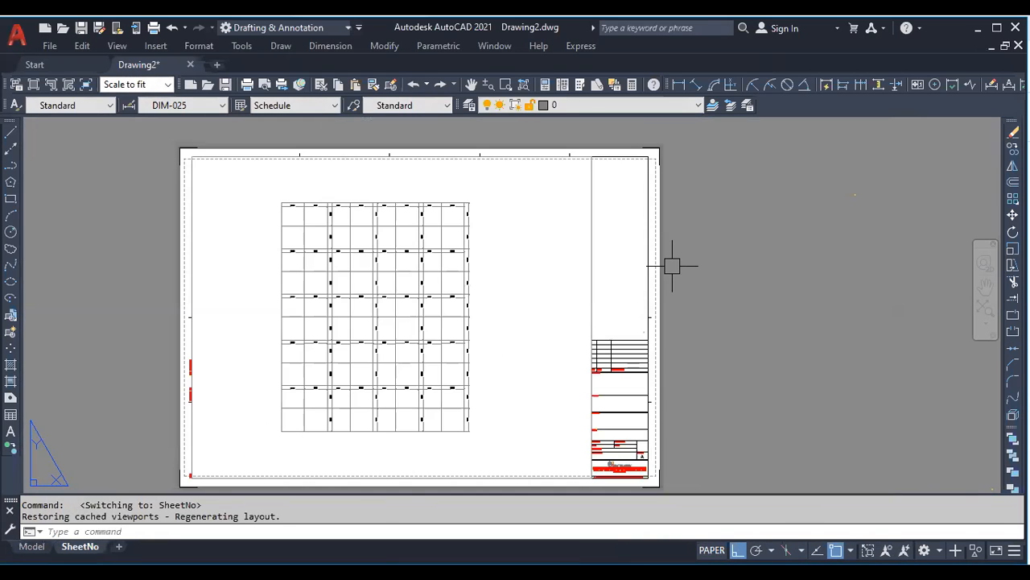
pyautogui.click(587, 264)
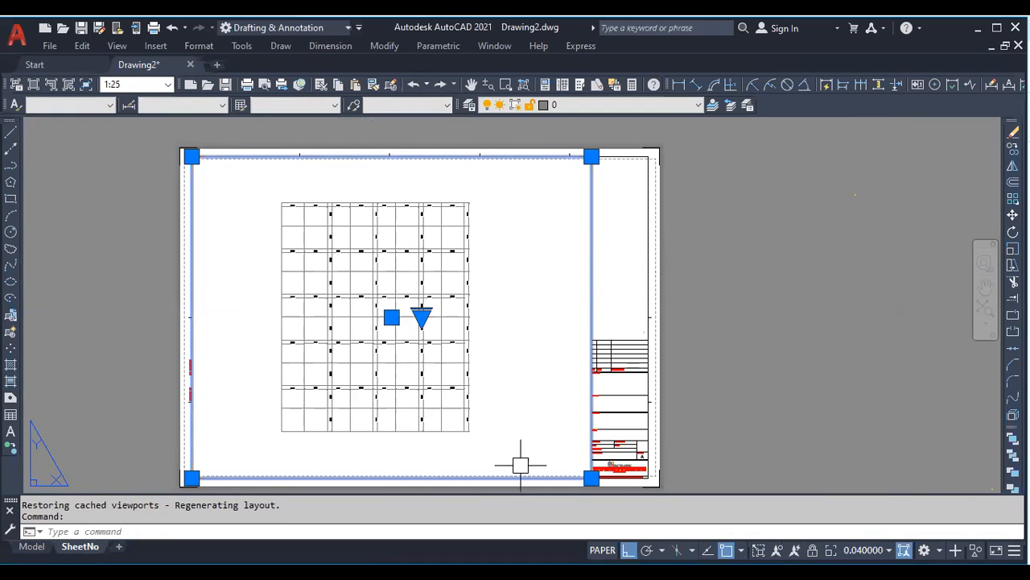
pyautogui.press('Escape')
pyautogui.rightClick(83, 548)
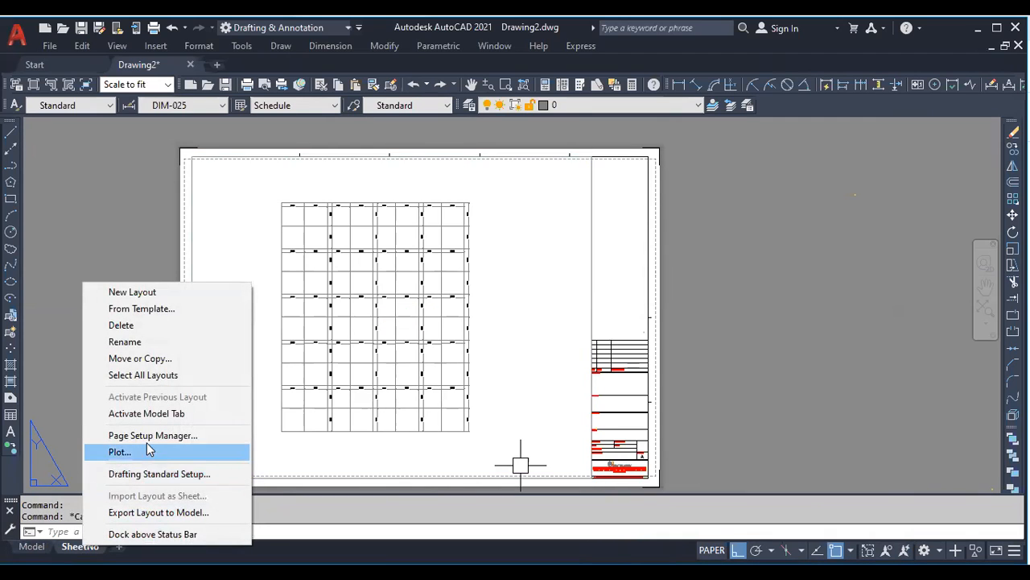
pyautogui.press('Escape')
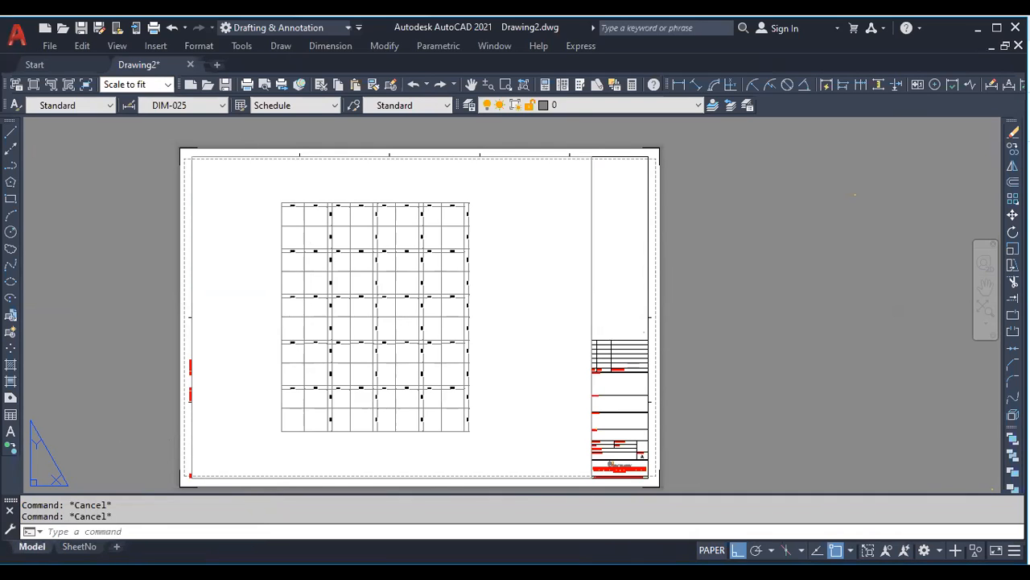
# Return to model space and review the layers available for the grid's upper-left rectangles
pyautogui.click(32, 546)
pyautogui.scroll(-2, 330, 223)
pyautogui.scroll(2, 308, 268)
pyautogui.click(310, 269)
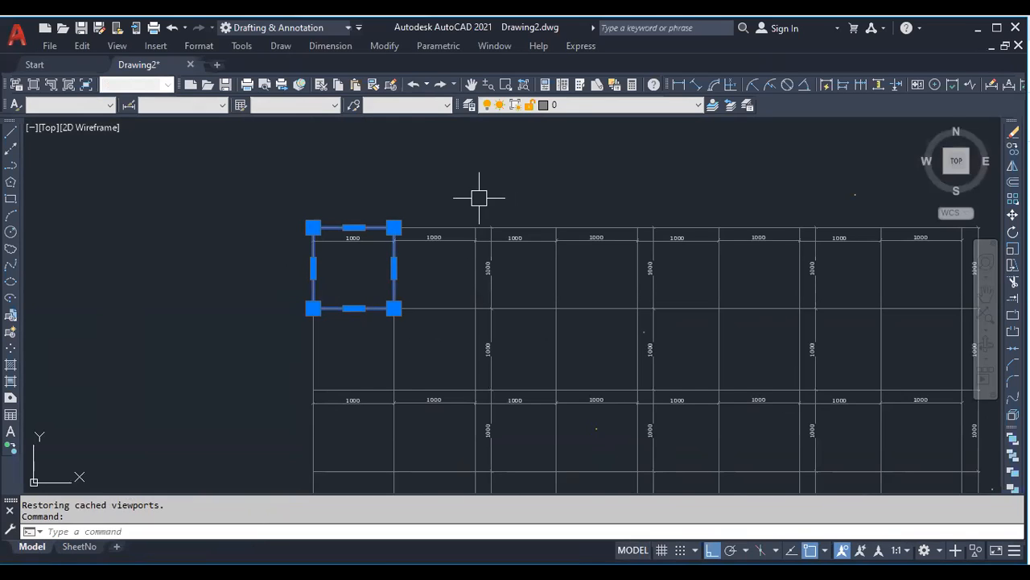
pyautogui.click(573, 107)
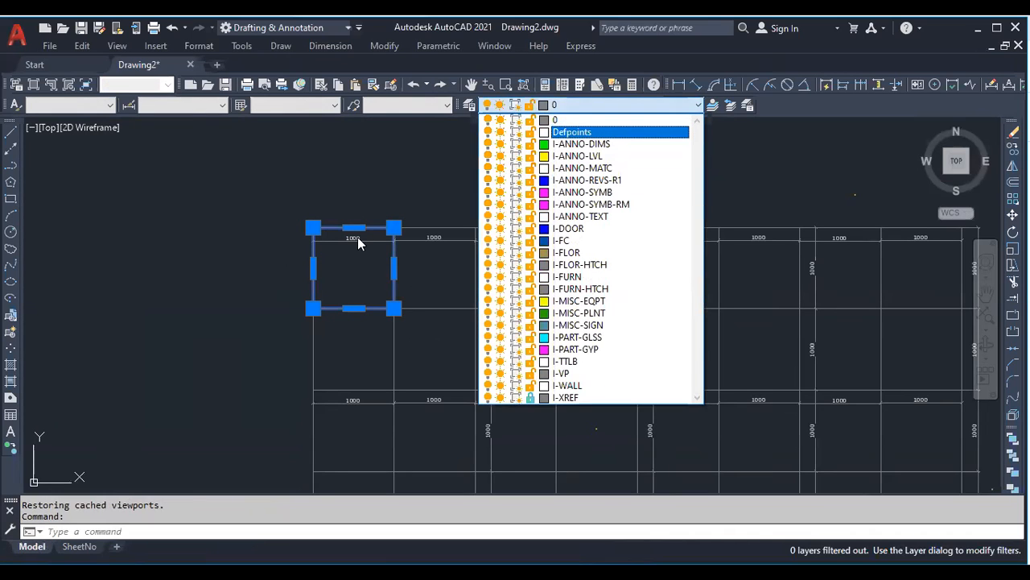
pyautogui.press('Escape')
pyautogui.press('Escape')
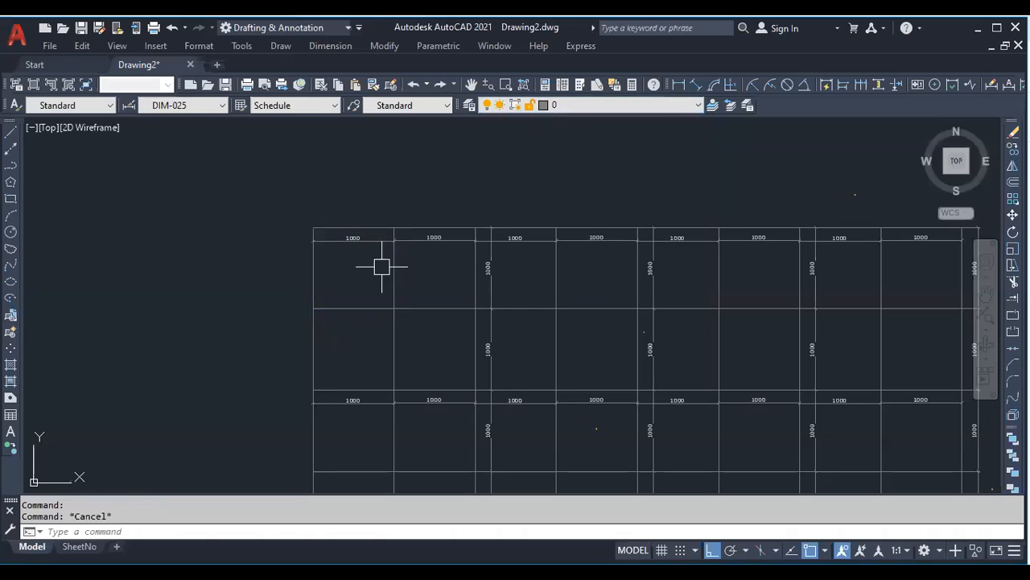
pyautogui.click(406, 283)
pyautogui.click(303, 277)
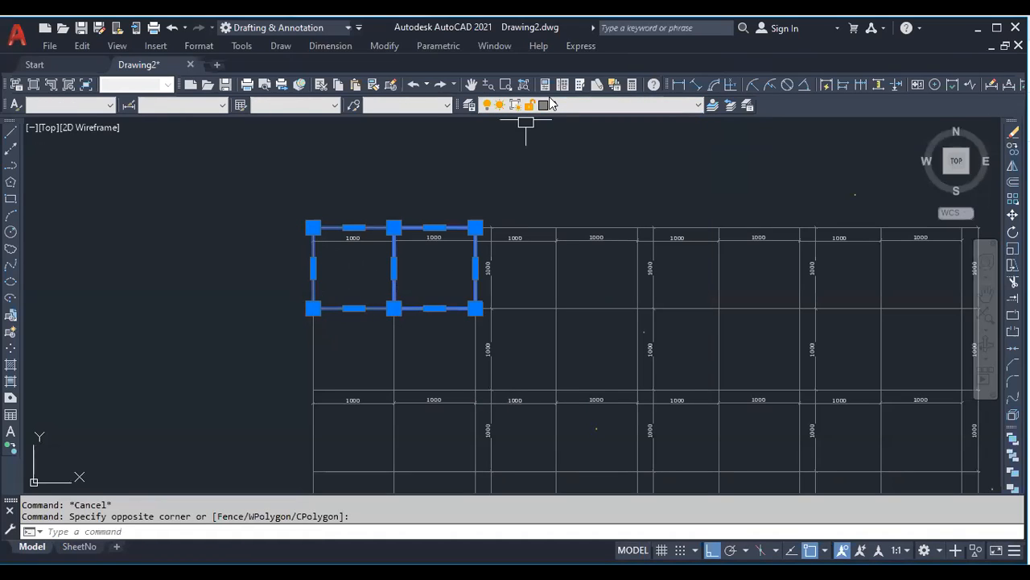
pyautogui.click(581, 106)
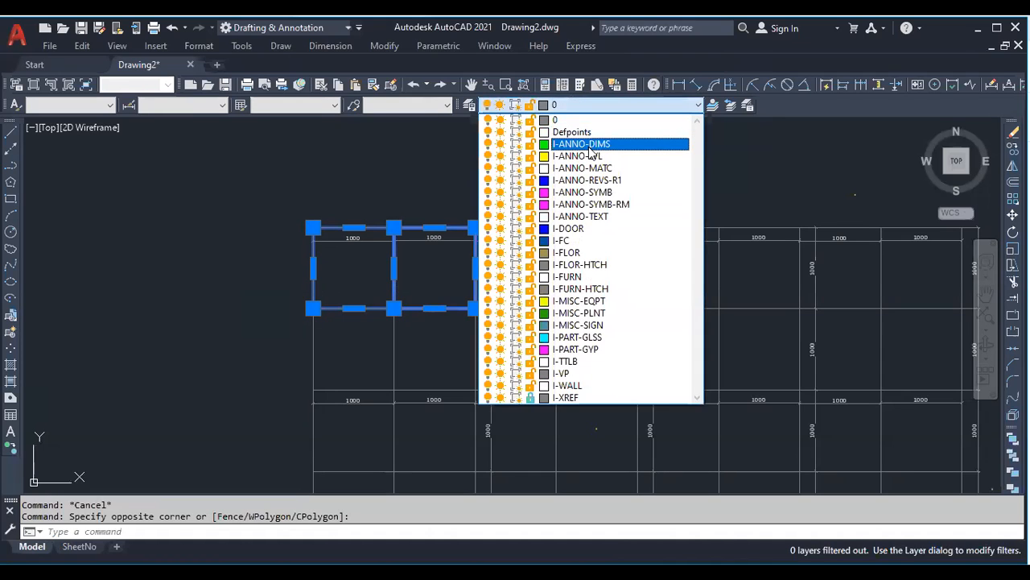
pyautogui.press('Escape')
# Select all the grid's dimensions by similarity, move them to the I-ANNO-DIMS layer and clear the selection
pyautogui.click(361, 243)
pyautogui.rightClick(361, 243)
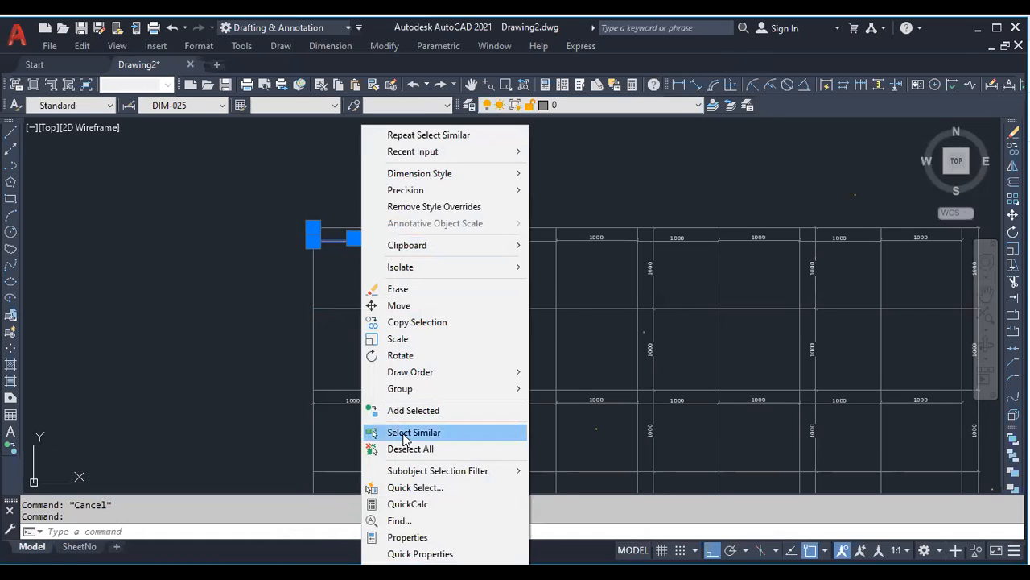
pyautogui.click(405, 437)
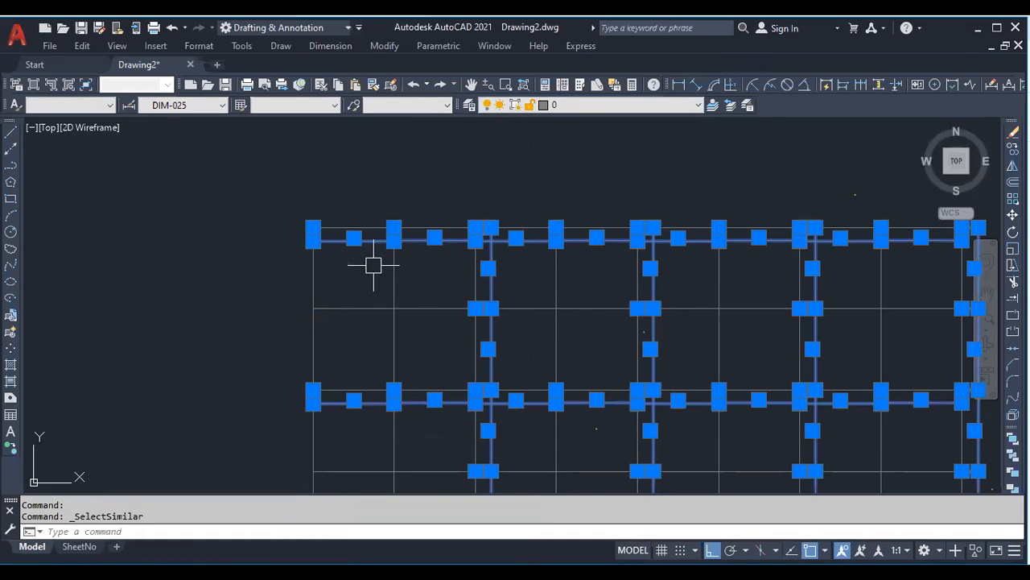
pyautogui.scroll(-2, 445, 215)
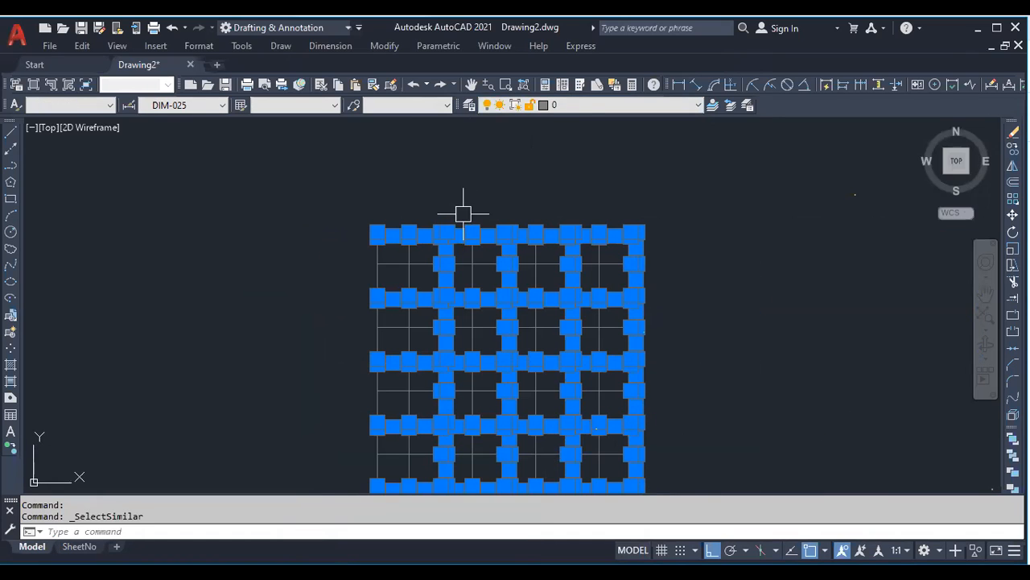
pyautogui.click(568, 106)
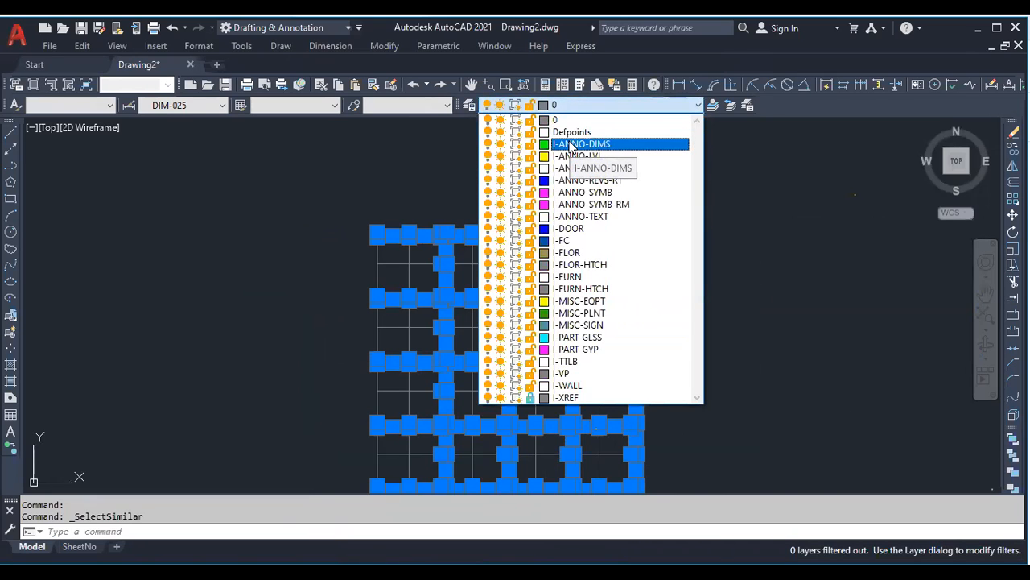
pyautogui.click(570, 144)
pyautogui.scroll(5, 416, 236)
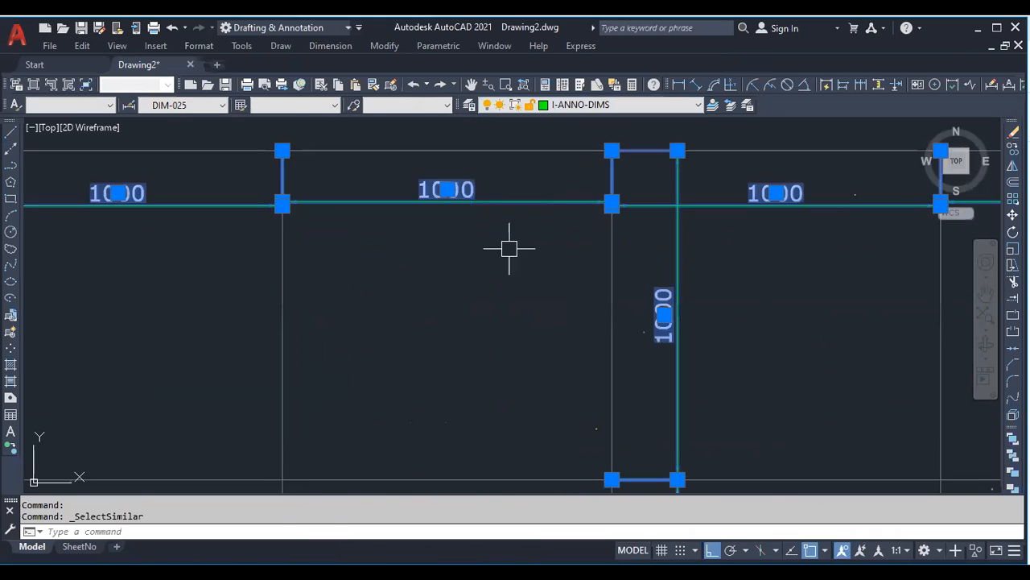
pyautogui.press('Escape')
pyautogui.press('Escape')
pyautogui.scroll(-5, 490, 193)
pyautogui.click(451, 330)
pyautogui.click(414, 287)
pyautogui.press('Escape')
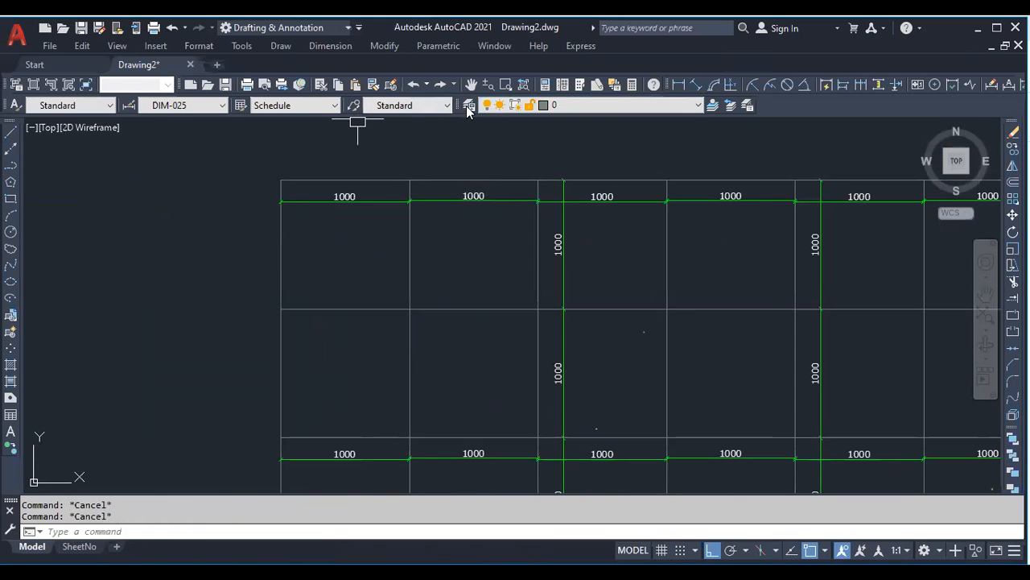
# Widen the Name column in the Layer Properties Manager and create a new layer named "block 1"
pyautogui.click(469, 107)
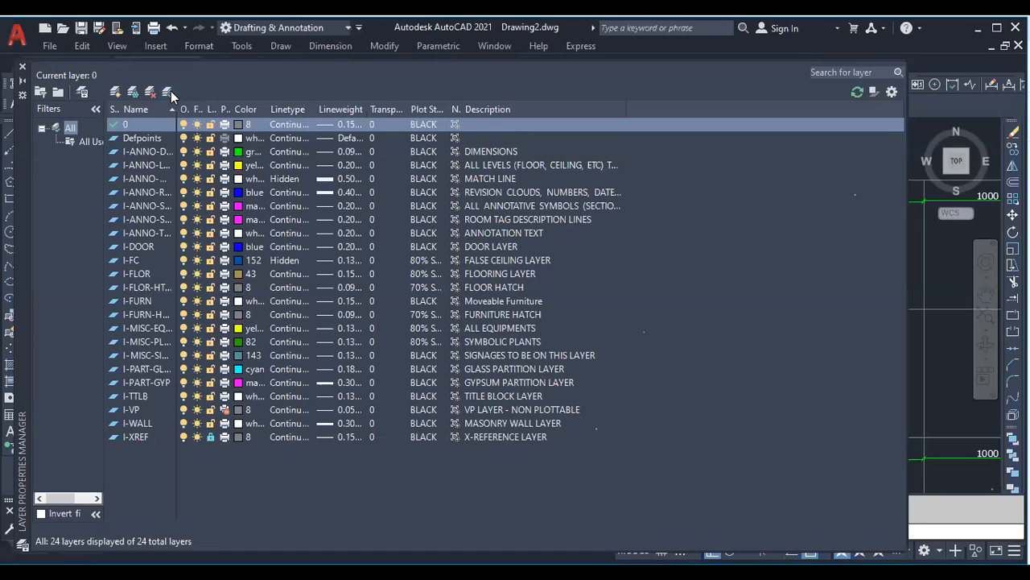
pyautogui.click(198, 481)
pyautogui.moveTo(177, 109); pyautogui.dragTo(236, 110)
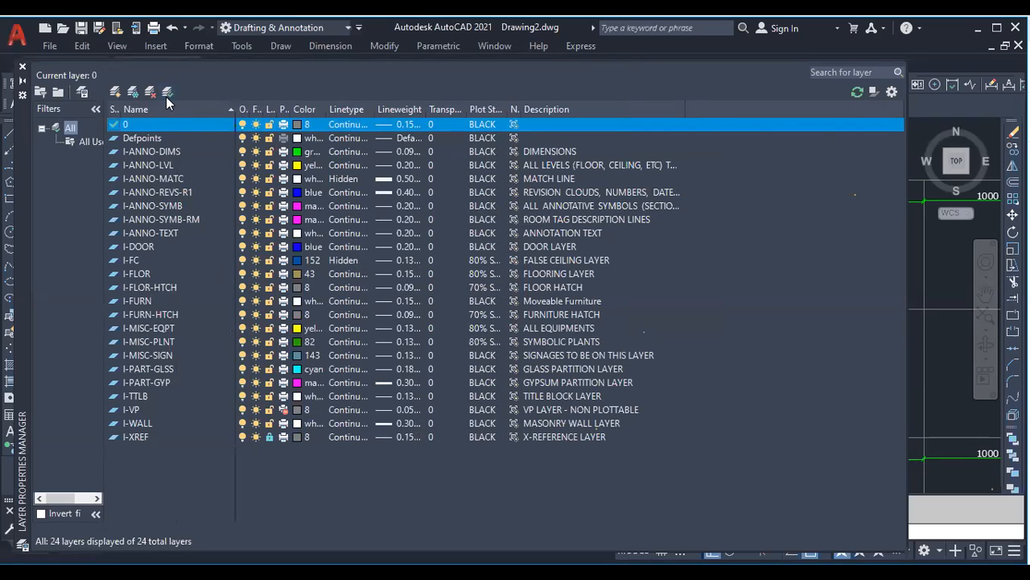
pyautogui.click(117, 95)
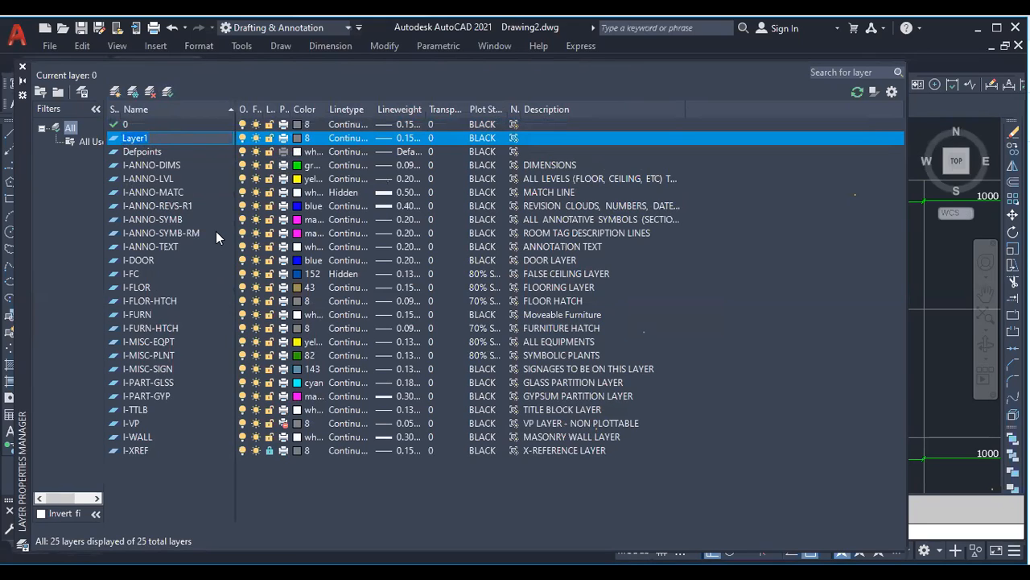
pyautogui.write('re')
# Set the block 1 layer's colour to yellow and close the Layer Properties Manager
pyautogui.click(303, 137)
pyautogui.click(305, 139)
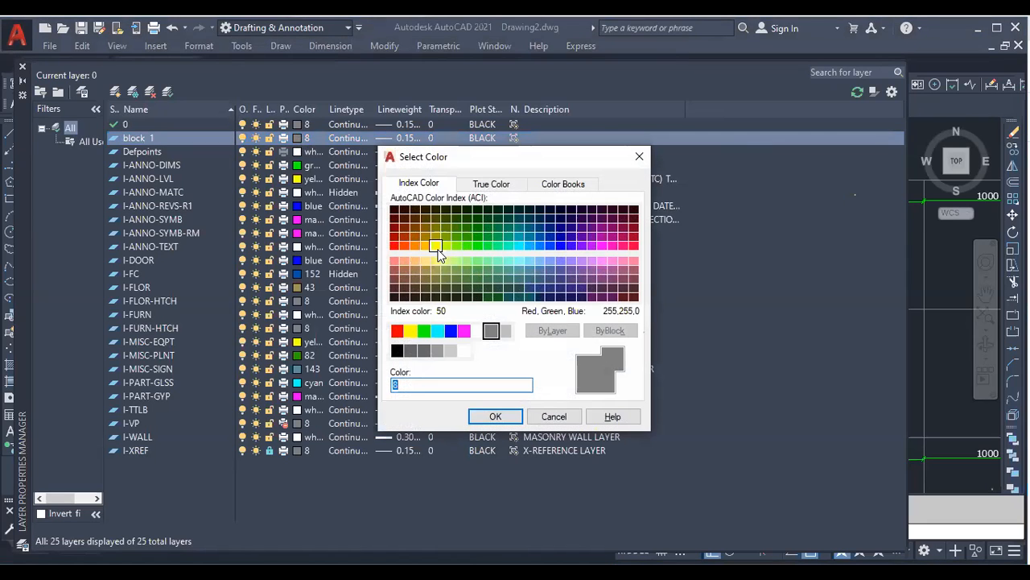
pyautogui.click(435, 245)
pyautogui.click(410, 330)
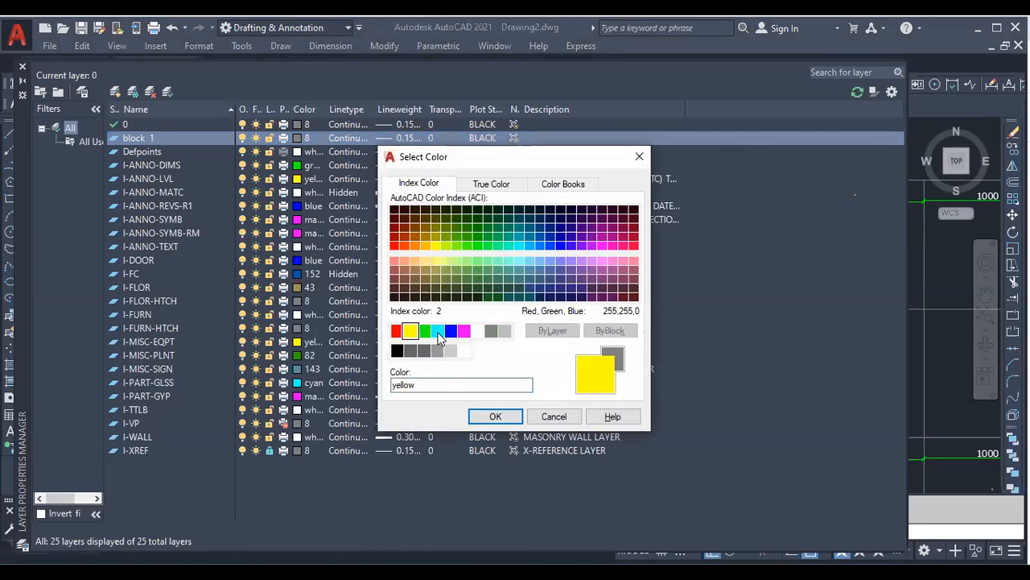
pyautogui.click(495, 417)
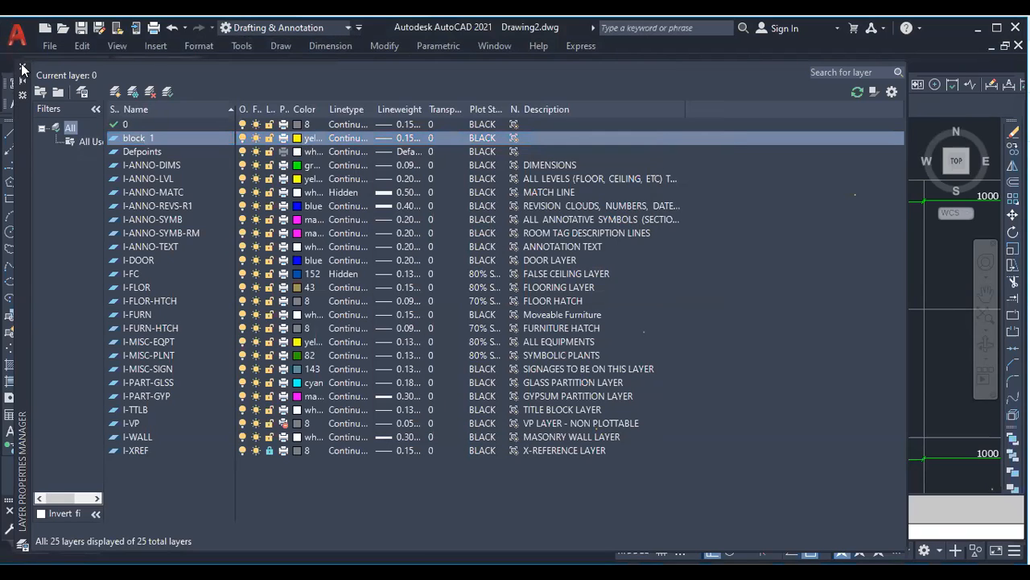
pyautogui.click(21, 67)
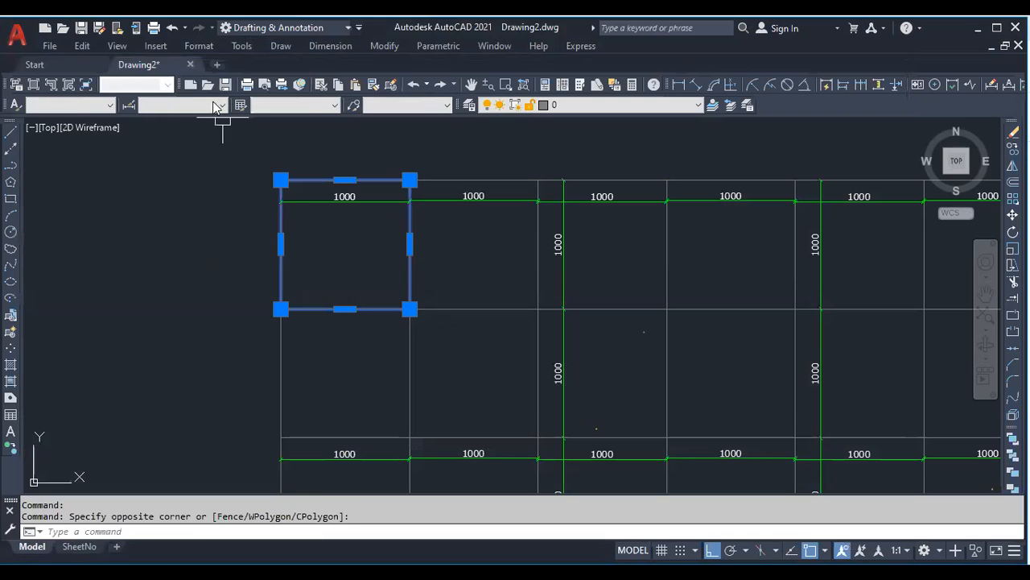
# Move the selected upper-left grid rectangle to the block 1 layer and clear the selection
pyautogui.click(584, 111)
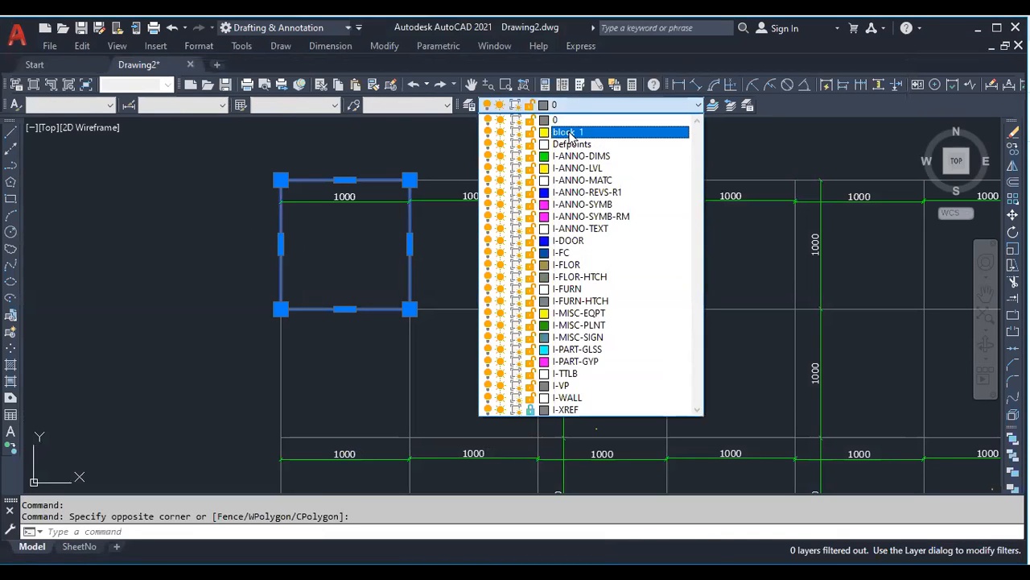
pyautogui.click(571, 131)
pyautogui.scroll(-4, 391, 230)
pyautogui.press('Escape')
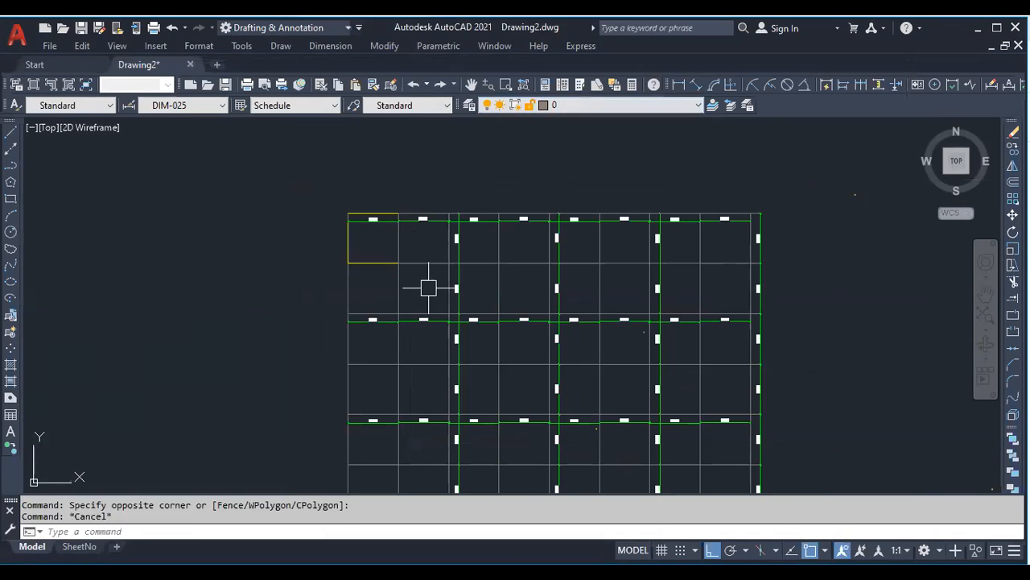
pyautogui.scroll(-2, 337, 199)
pyautogui.scroll(4, 354, 241)
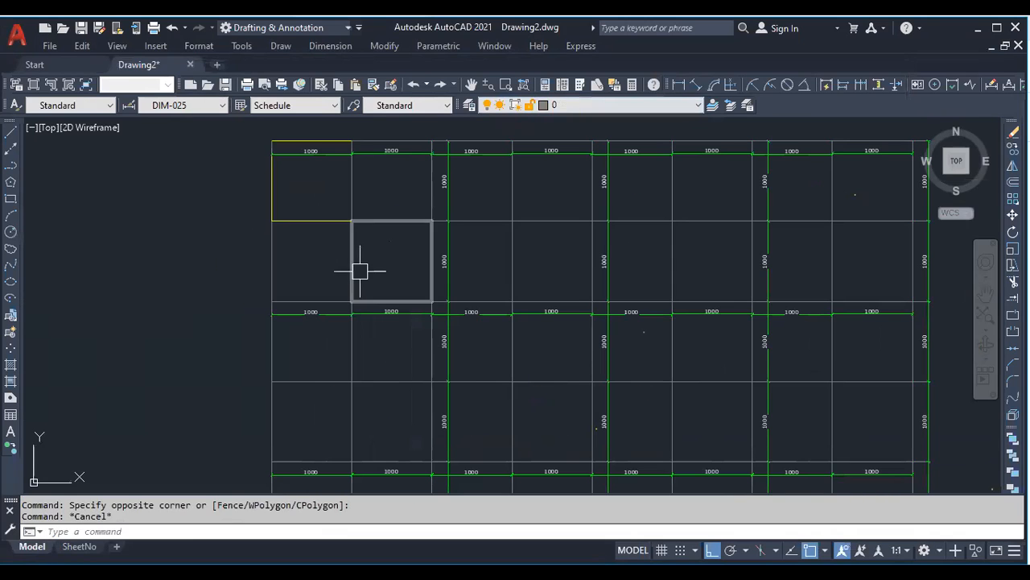
pyautogui.press('Escape')
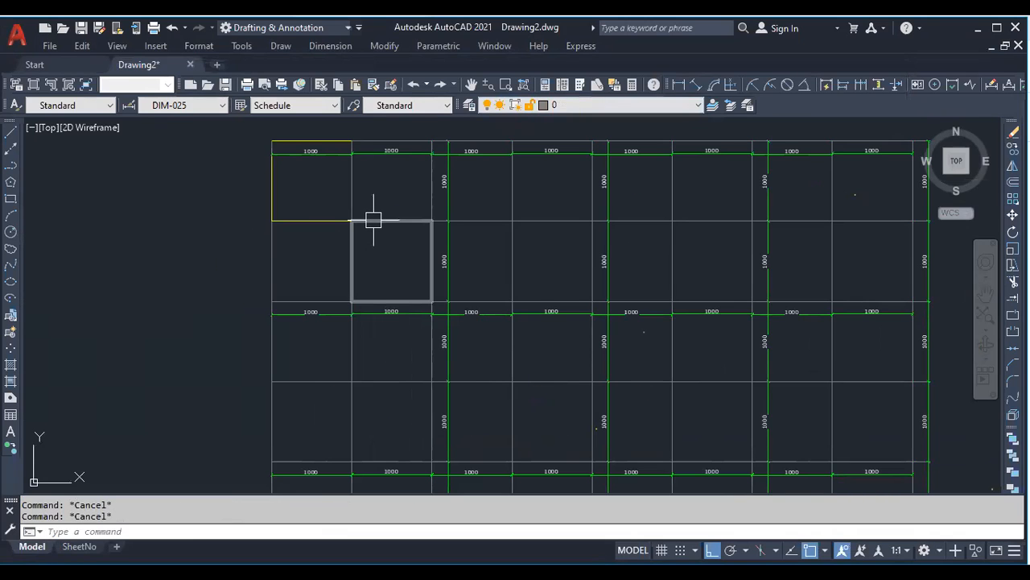
# Create a new layer named "block 2" and set its colour to green
pyautogui.click(470, 106)
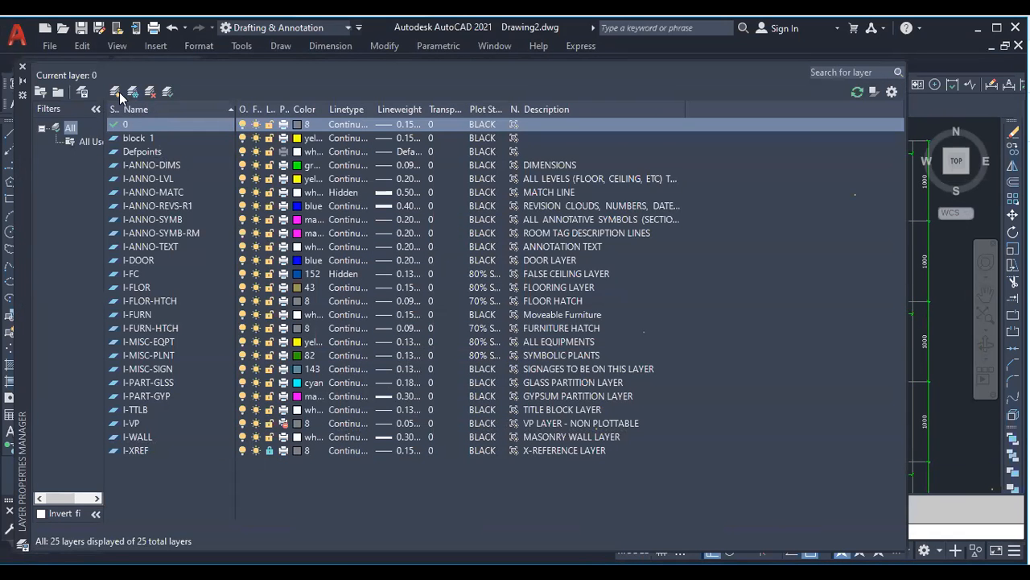
pyautogui.click(115, 91)
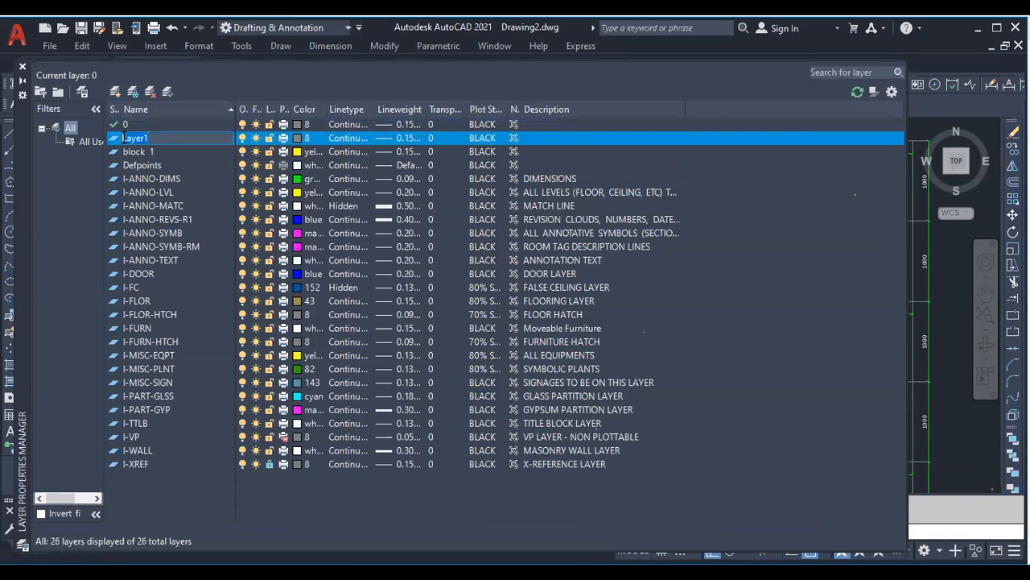
pyautogui.write('block 2')
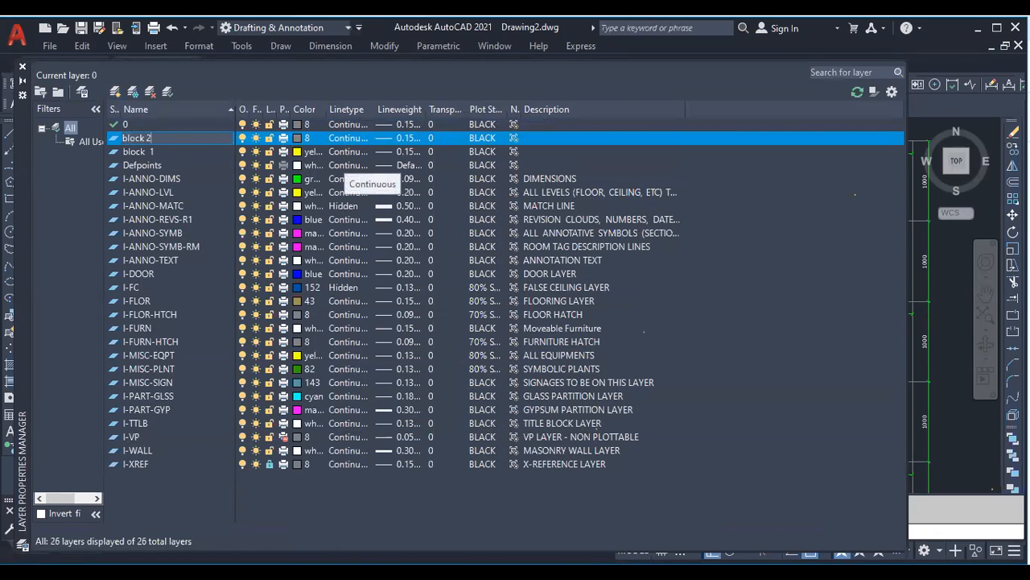
pyautogui.press('Return')
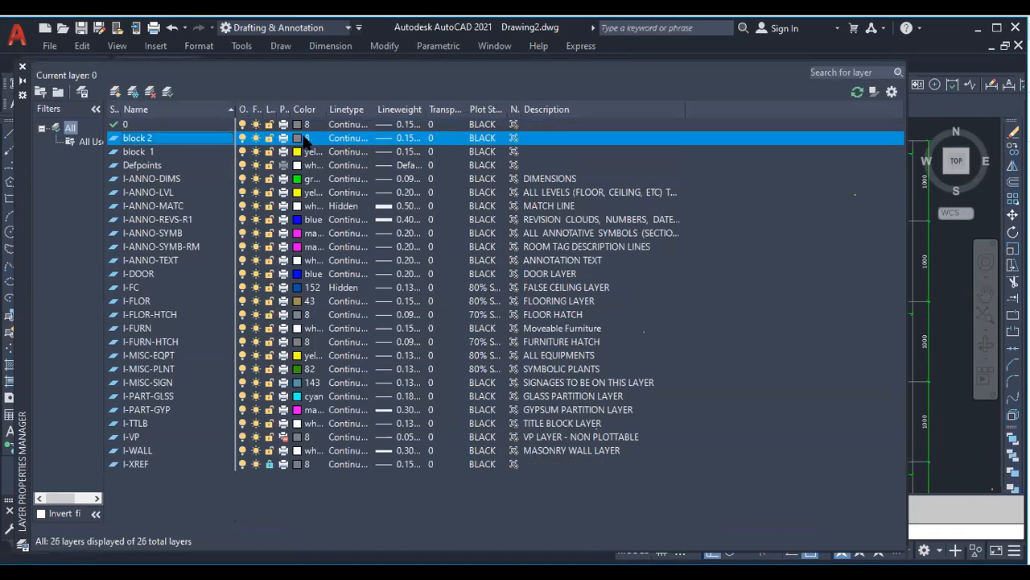
pyautogui.click(305, 139)
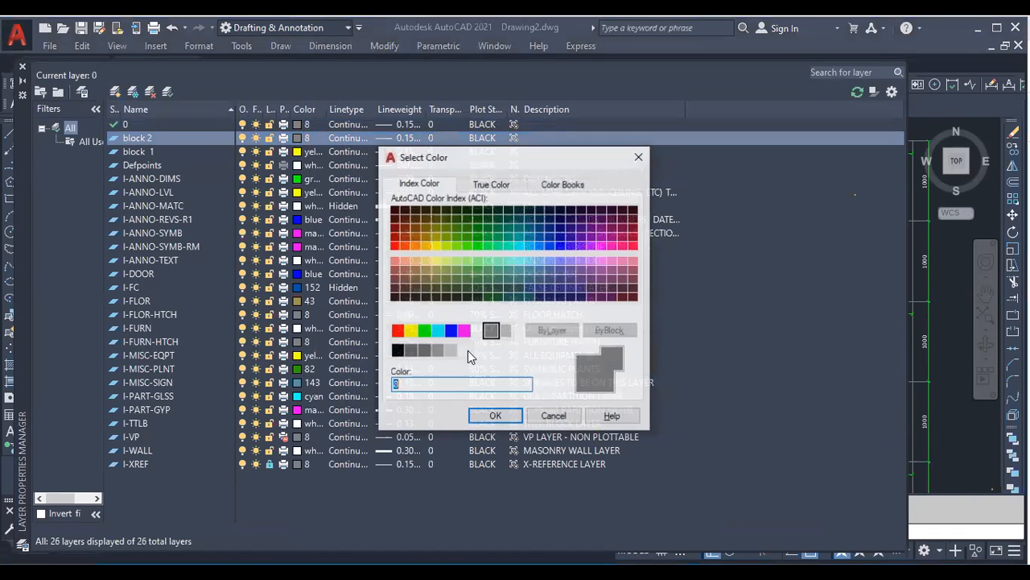
pyautogui.click(423, 330)
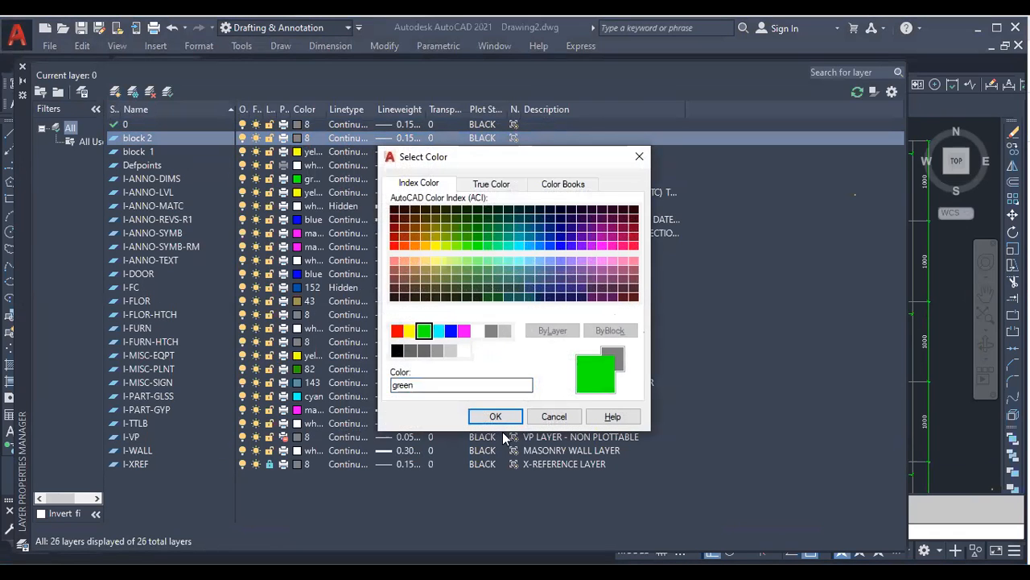
pyautogui.click(494, 418)
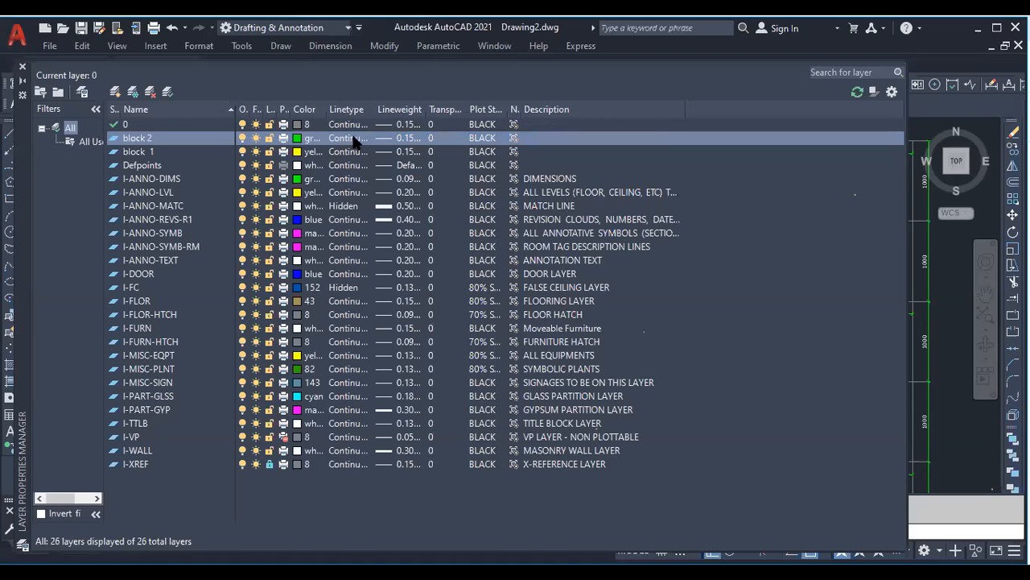
# Set the block 2 layer's lineweight to 0.30 mm
pyautogui.click(406, 138)
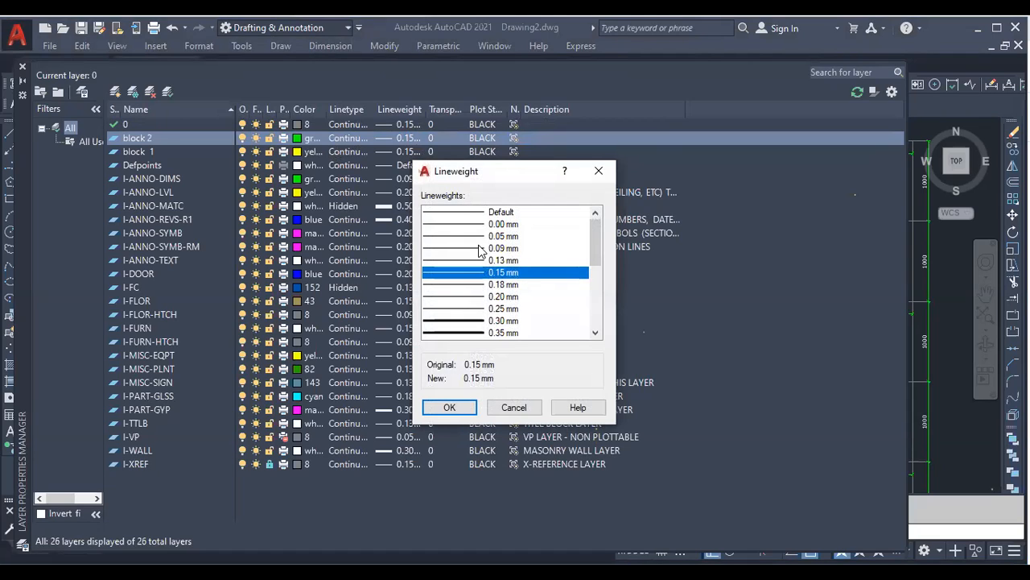
pyautogui.click(485, 322)
pyautogui.click(446, 406)
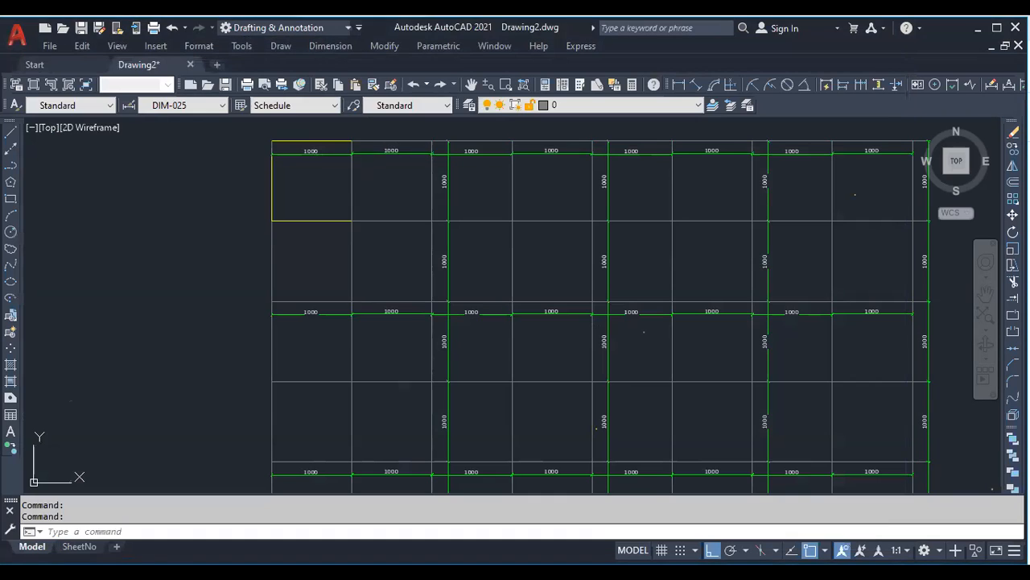
# Move the second rectangle in the grid's top row to the block 2 layer and clear the selection
pyautogui.click(371, 141)
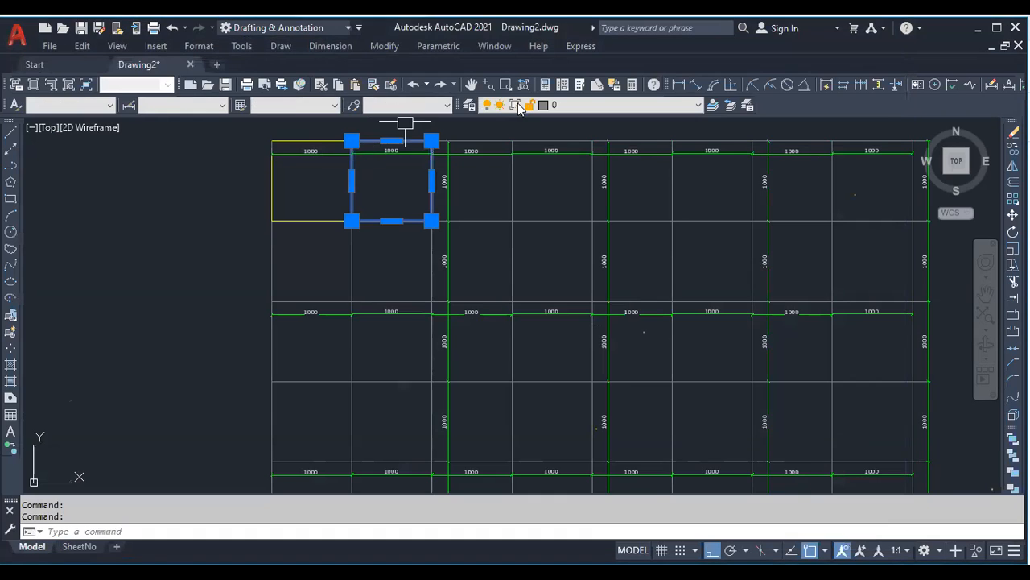
pyautogui.click(621, 106)
pyautogui.click(594, 141)
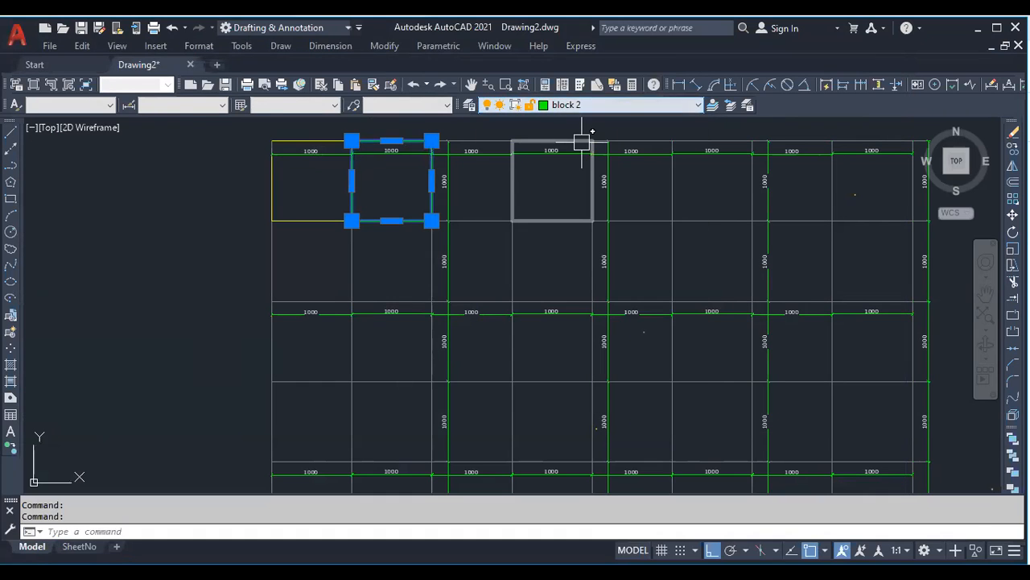
pyautogui.press('Escape')
pyautogui.scroll(-4, 361, 213)
pyautogui.scroll(2, 357, 294)
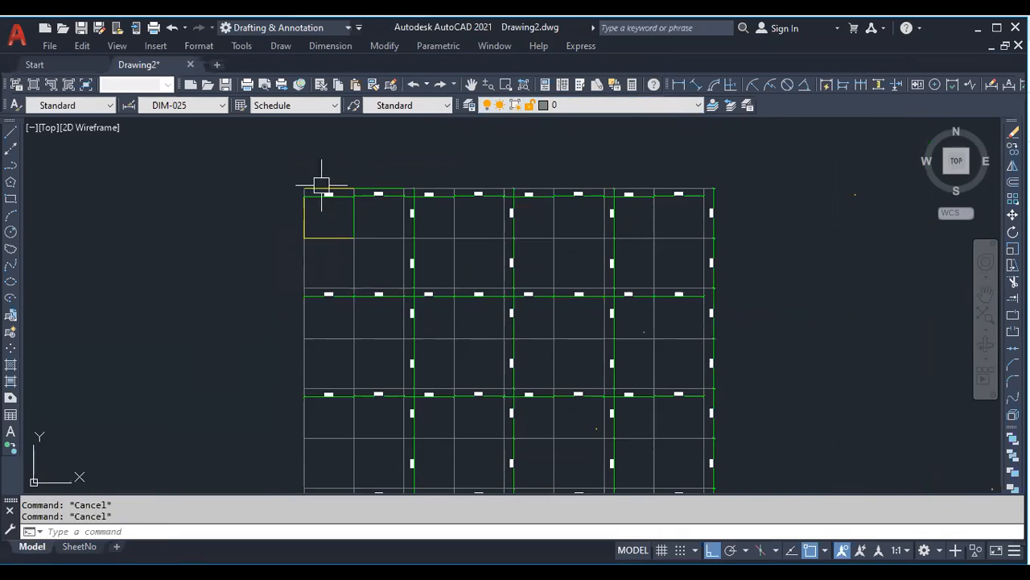
pyautogui.scroll(4, 314, 168)
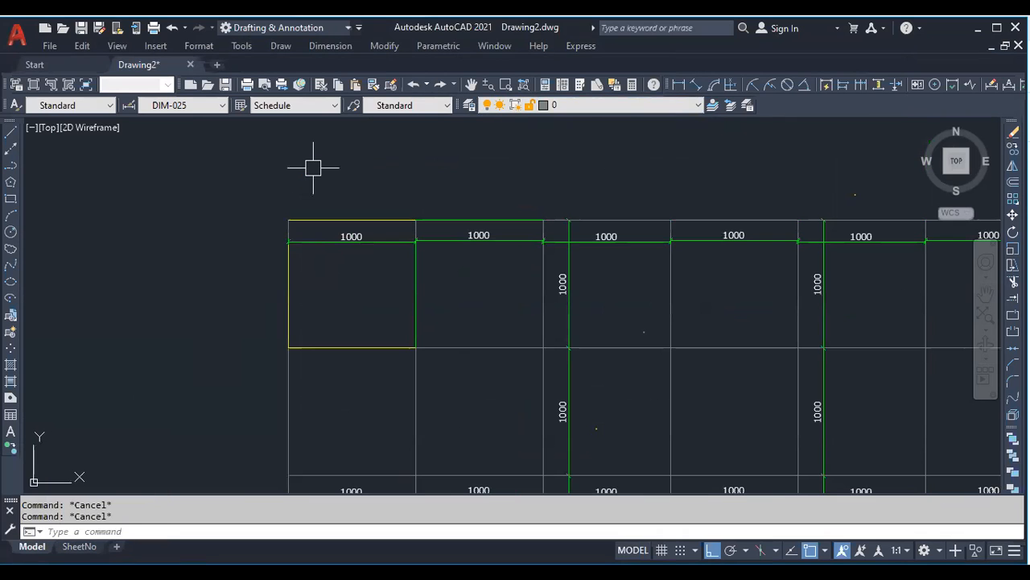
# Start a plot of model space and define its plot window around the yellow and green rectangles
pyautogui.hotkey('ctrl', 'p')
pyautogui.click(374, 138)
pyautogui.click(345, 162)
pyautogui.click(388, 373)
pyautogui.click(267, 191)
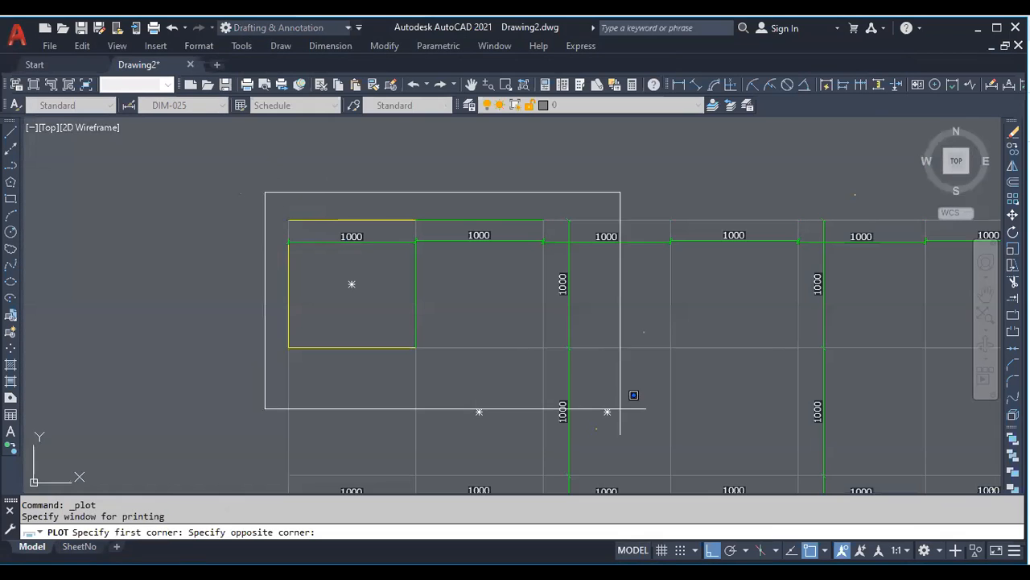
pyautogui.click(612, 413)
# Set the plot style table to None, examine the line colours in the plot preview and exit the preview
pyautogui.click(681, 142)
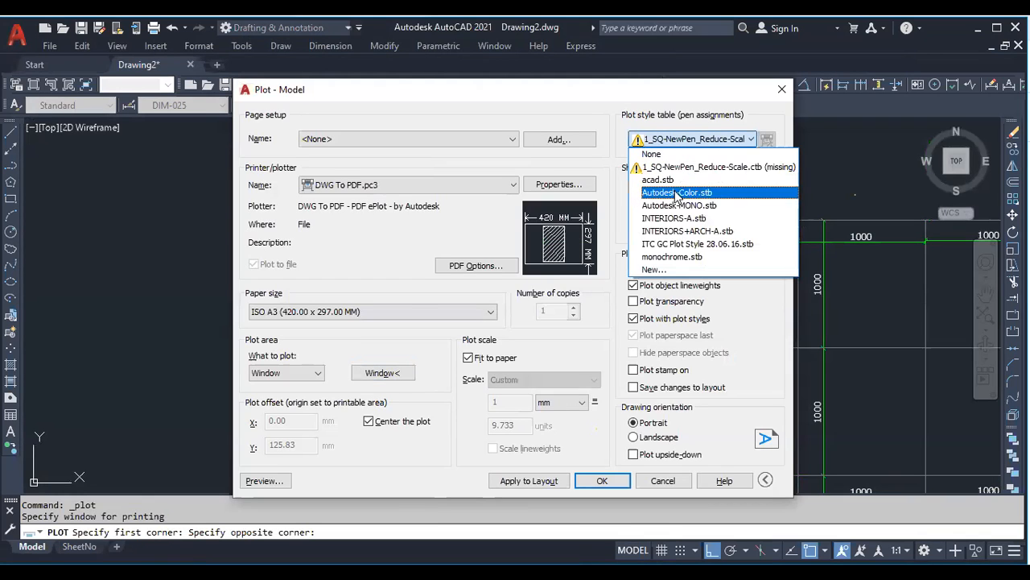
pyautogui.click(652, 154)
pyautogui.click(260, 482)
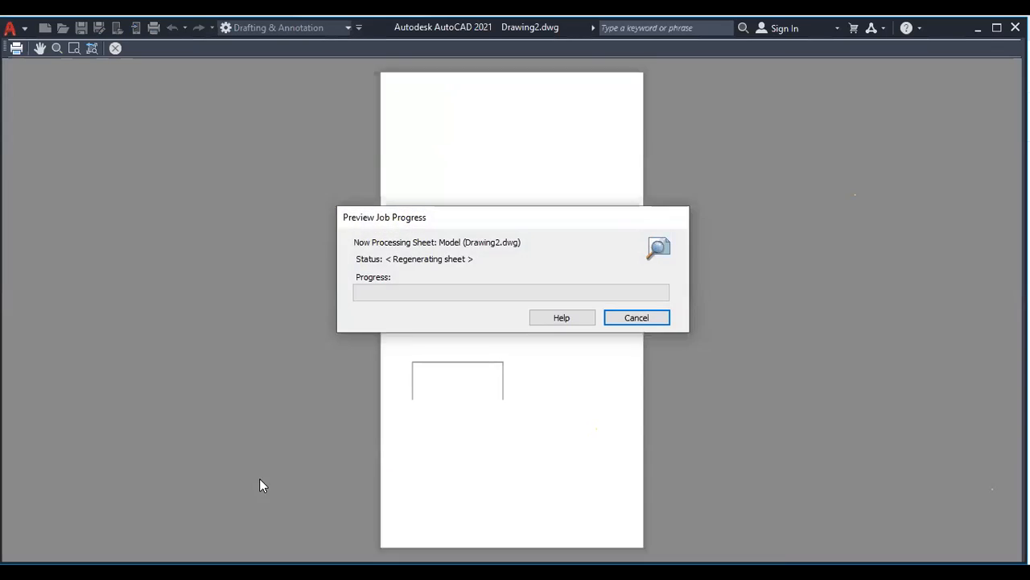
pyautogui.scroll(4, 527, 346)
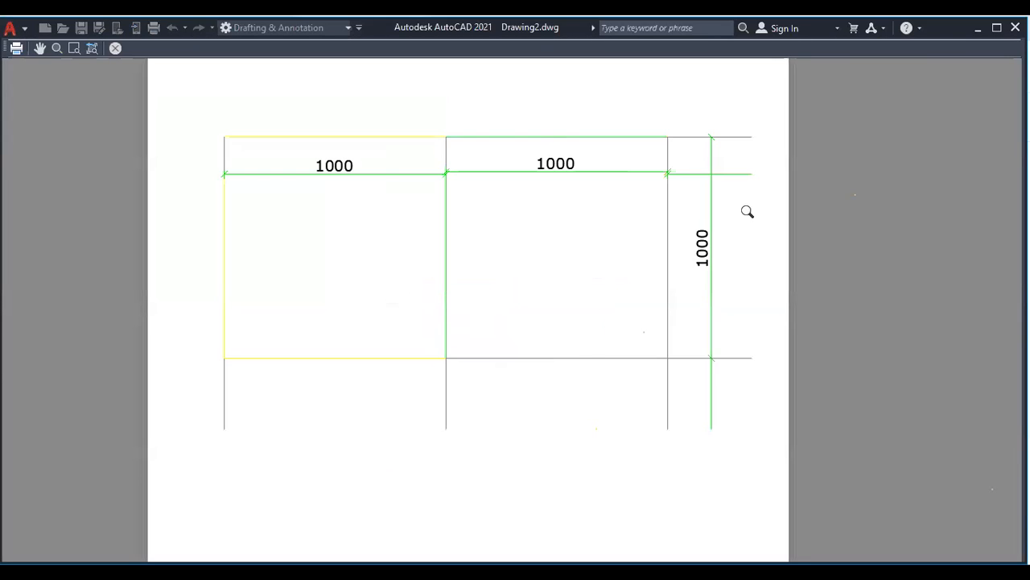
pyautogui.scroll(-2, 369, 277)
pyautogui.scroll(2, 403, 317)
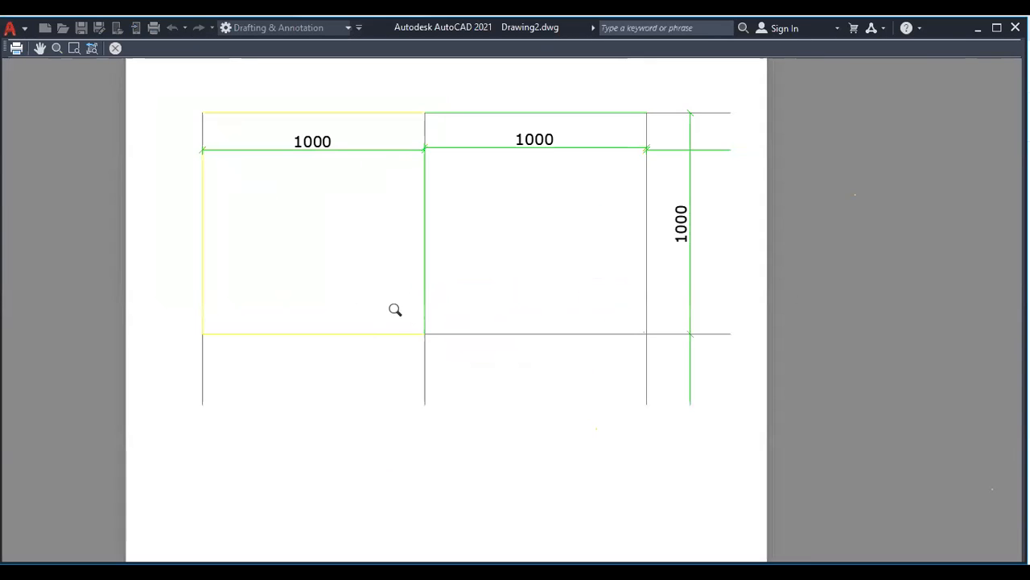
pyautogui.scroll(-2, 366, 299)
pyautogui.scroll(2, 408, 226)
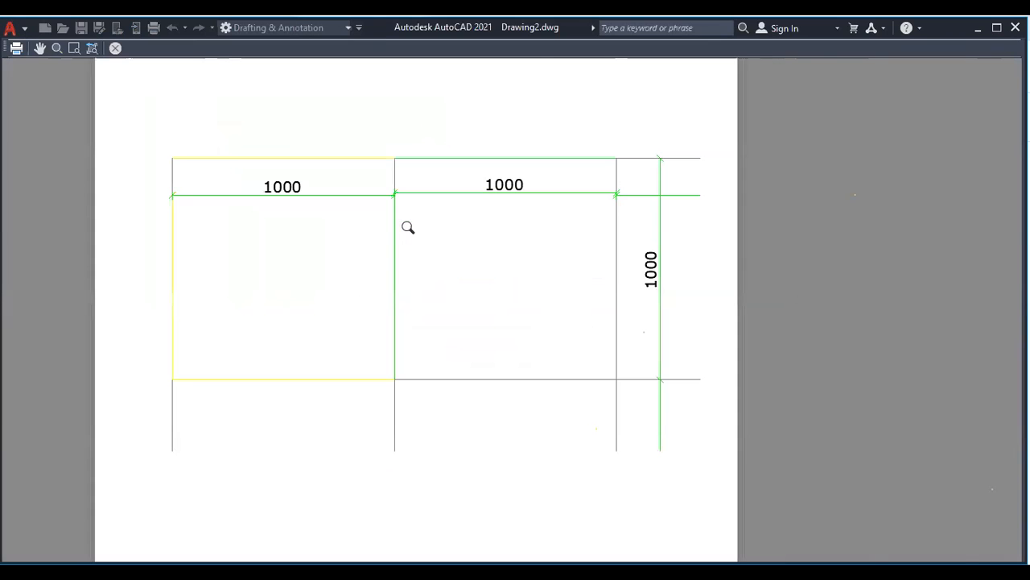
pyautogui.rightClick(416, 223)
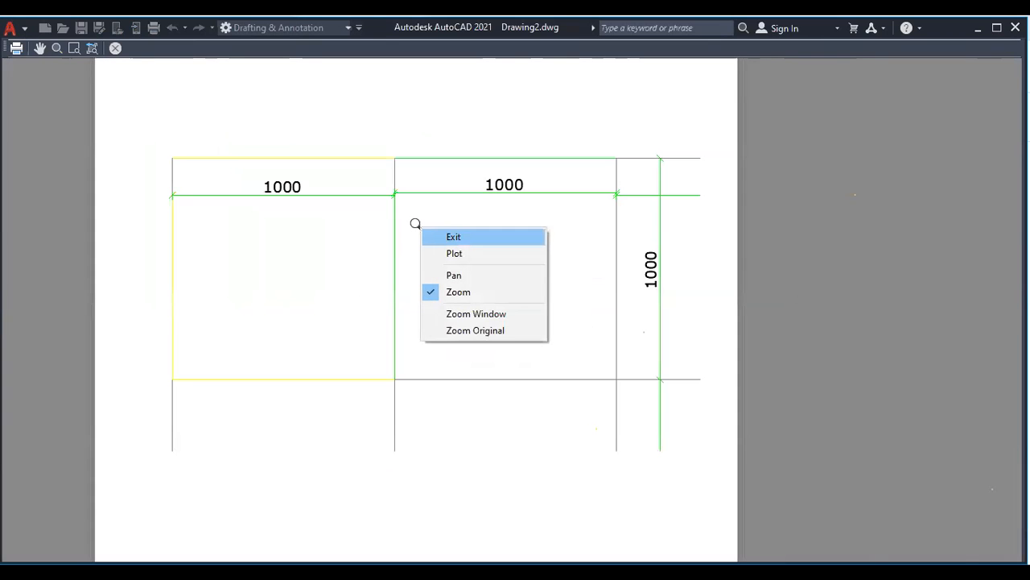
pyautogui.click(442, 231)
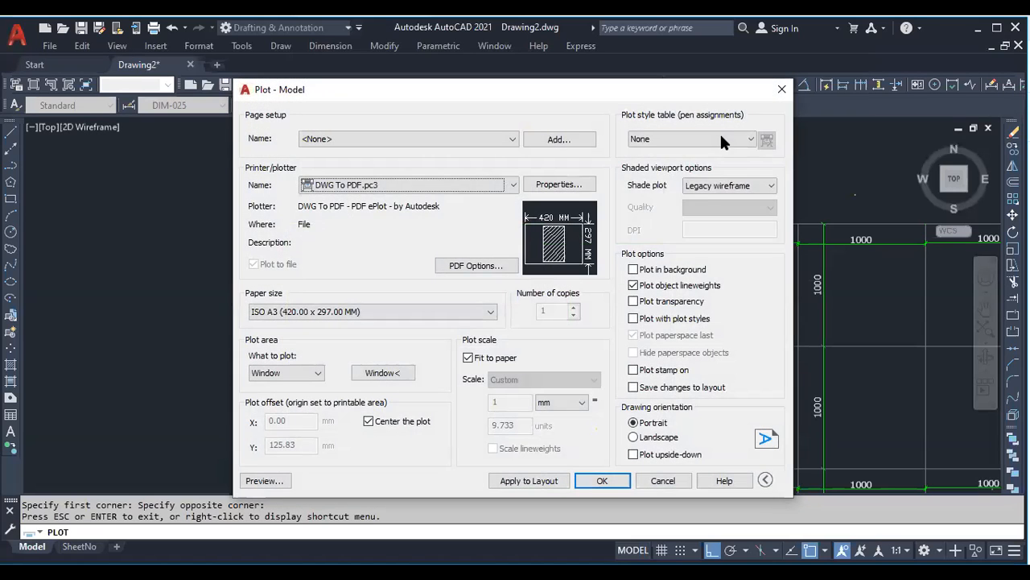
# Assign the INTERIORS-A.stb plot style table to all layouts, examine the plot preview and return to the plot settings
pyautogui.click(722, 139)
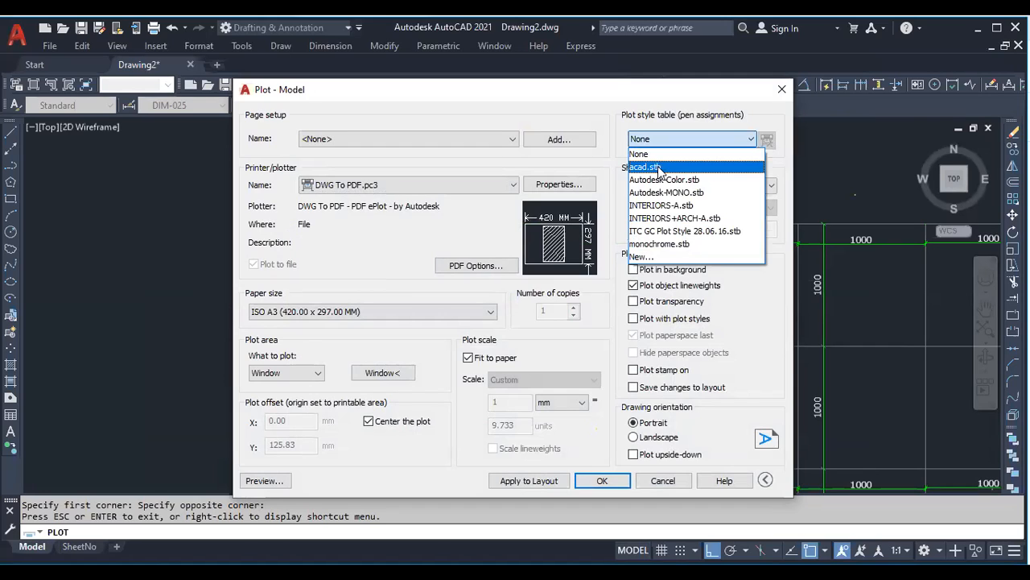
pyautogui.click(672, 207)
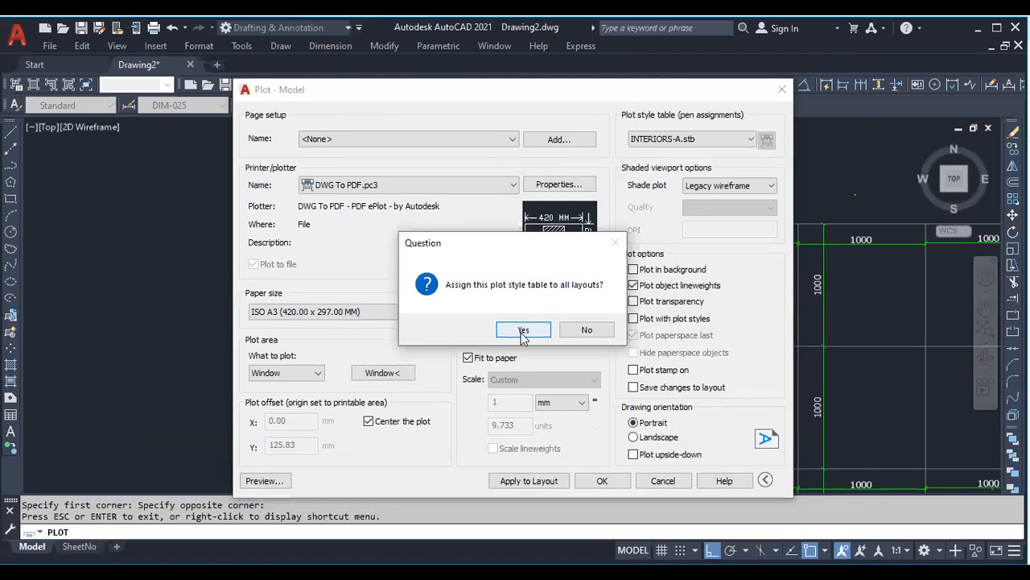
pyautogui.click(523, 331)
pyautogui.click(274, 485)
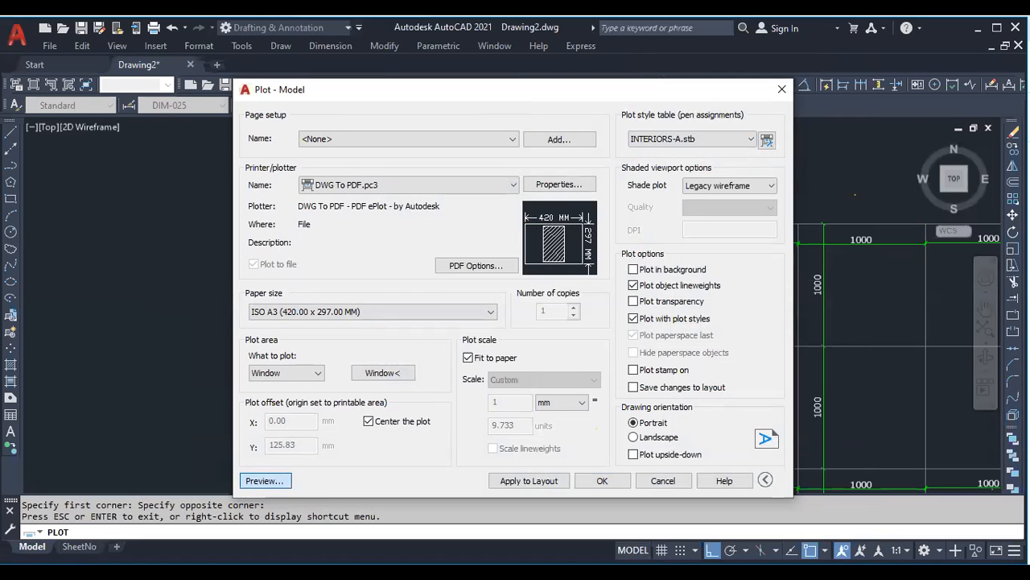
pyautogui.scroll(5, 562, 314)
pyautogui.scroll(-2, 448, 306)
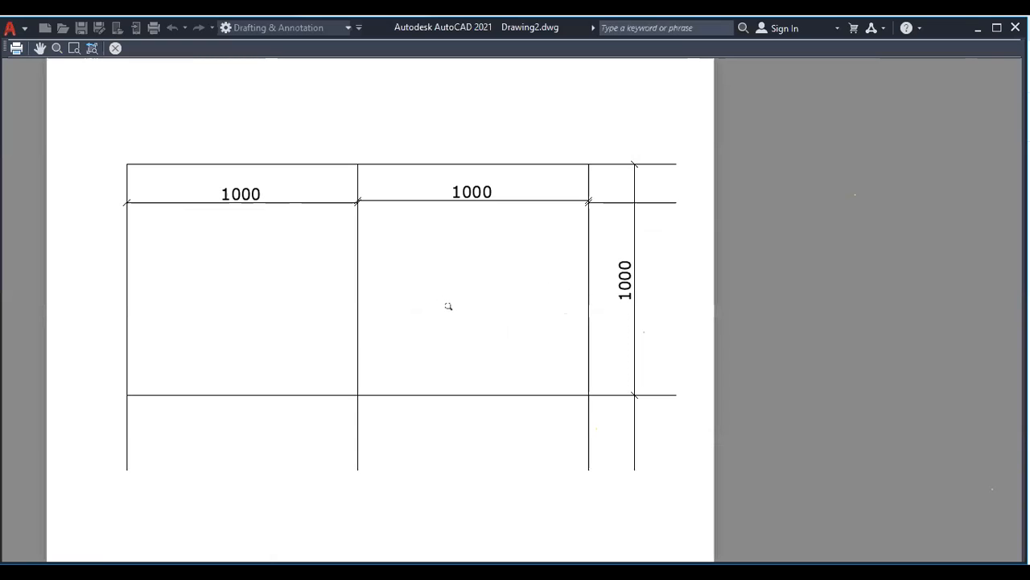
pyautogui.rightClick(477, 266)
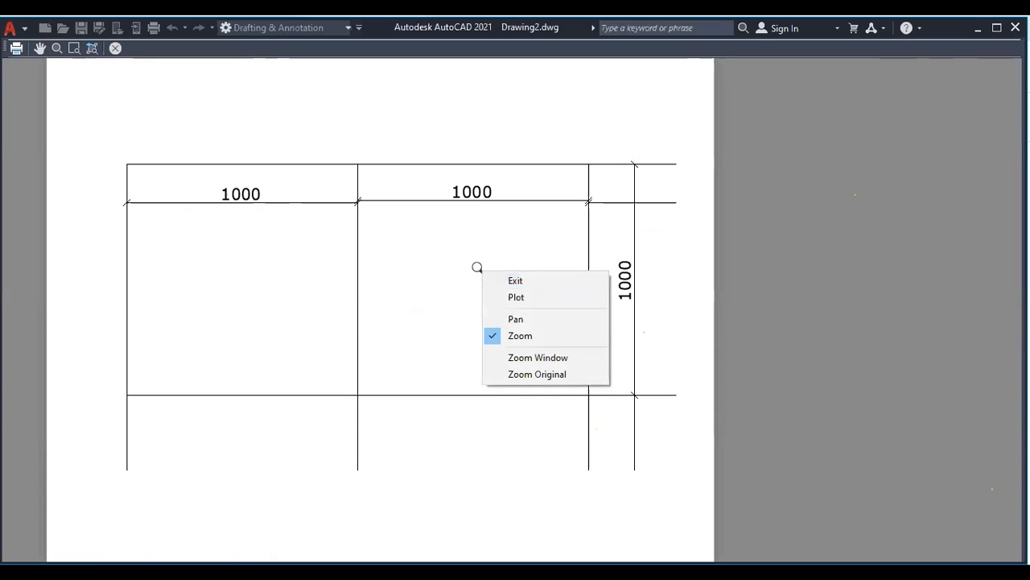
pyautogui.click(515, 281)
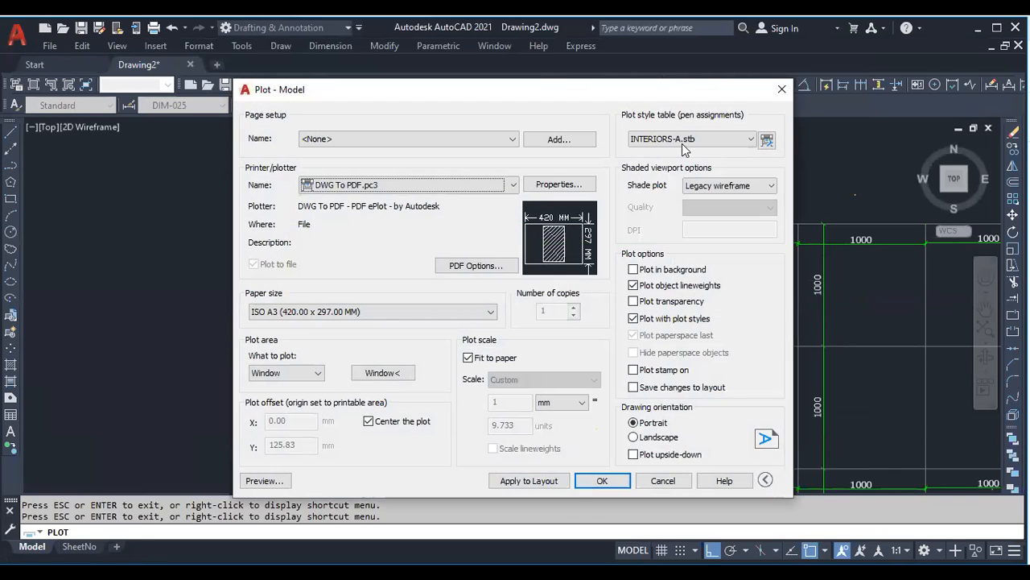
# Reselect the INTERIORS-A.stb plot style table, try to open it for editing and cancel the plot
pyautogui.click(681, 141)
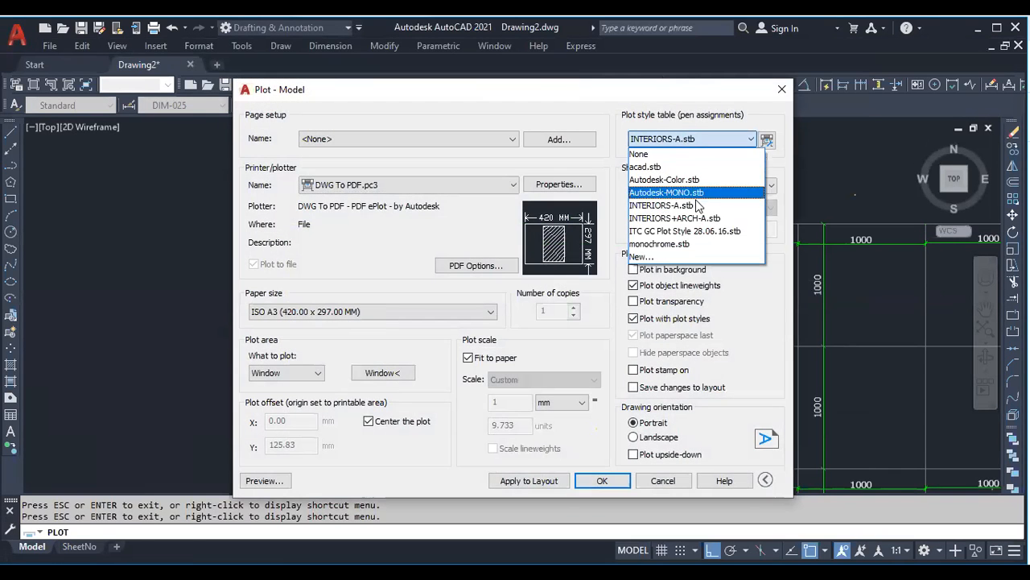
pyautogui.click(680, 209)
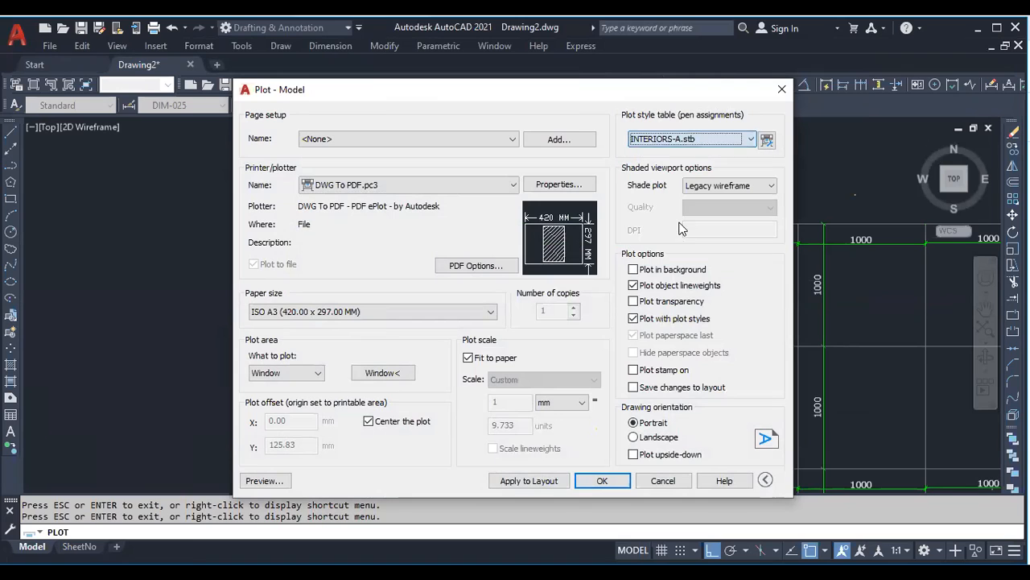
pyautogui.click(766, 140)
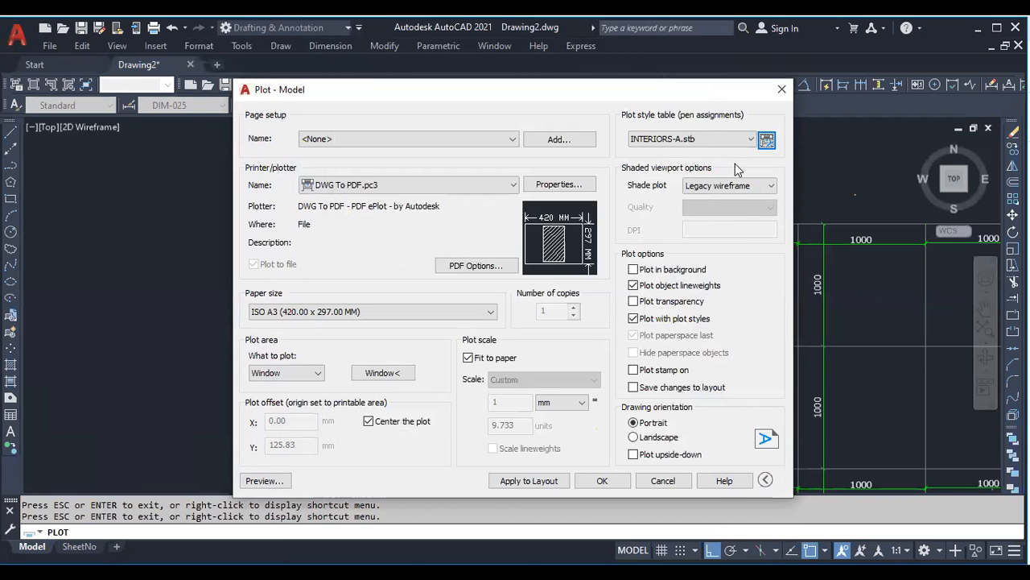
pyautogui.press('Escape')
pyautogui.scroll(2, 434, 220)
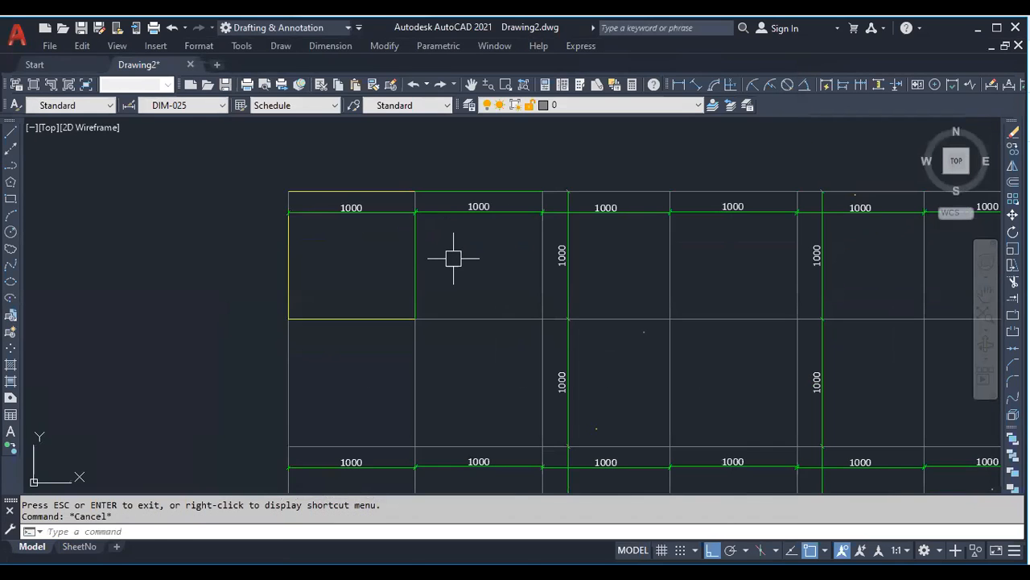
pyautogui.click(451, 260)
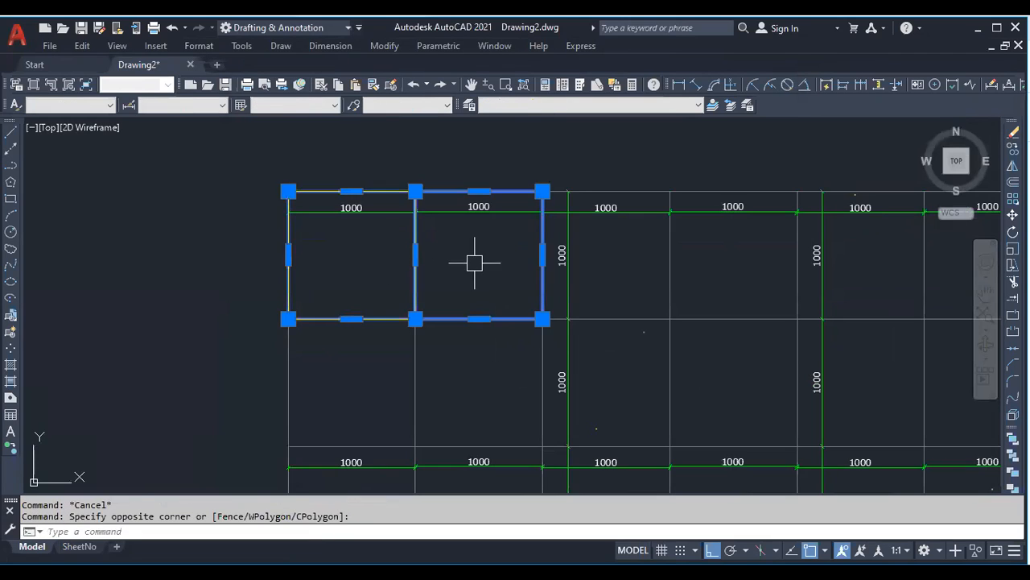
pyautogui.press('Escape')
pyautogui.scroll(-4, 375, 196)
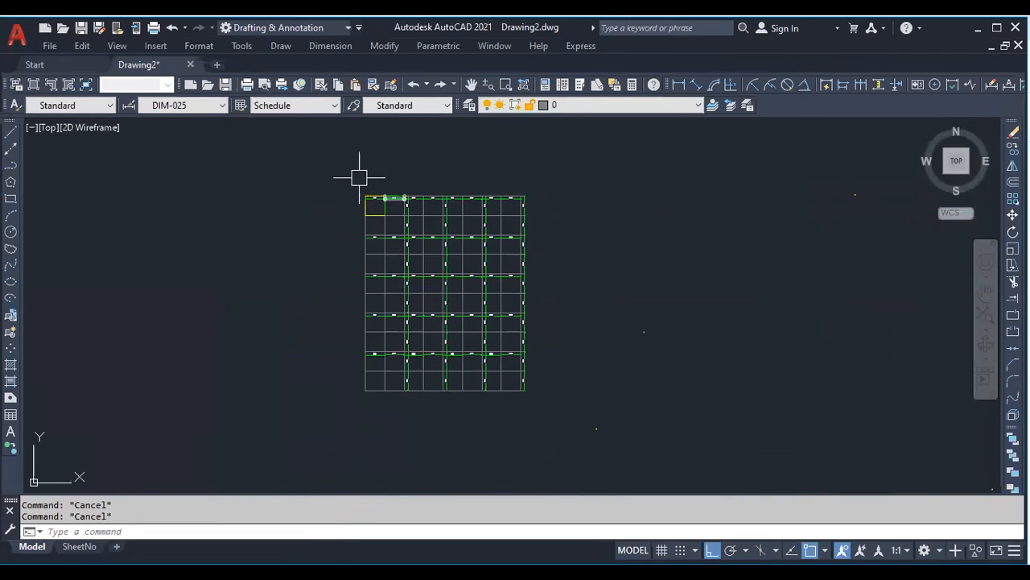
pyautogui.scroll(3, 397, 207)
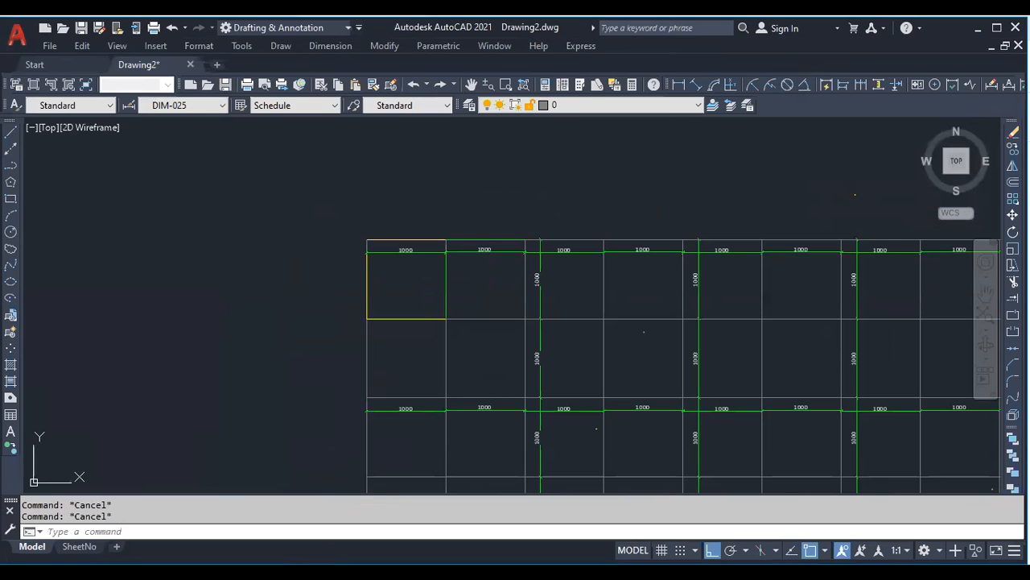
# Start a plot of model space with the previous plot's settings and define its window around the yellow and green rectangles
pyautogui.hotkey('ctrl', 'p')
pyautogui.click(403, 138)
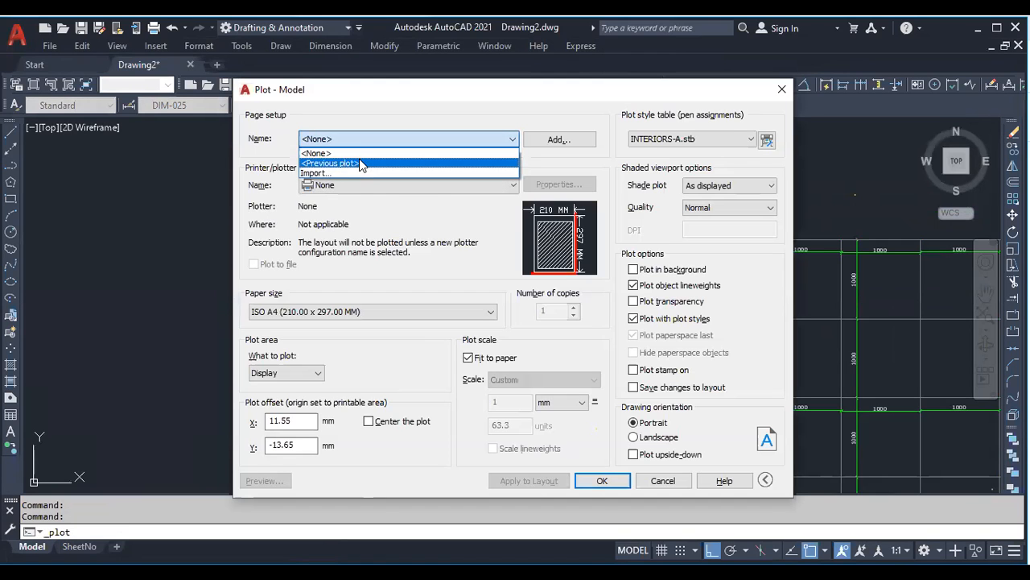
pyautogui.click(338, 162)
pyautogui.click(400, 186)
pyautogui.click(400, 186)
pyautogui.click(382, 374)
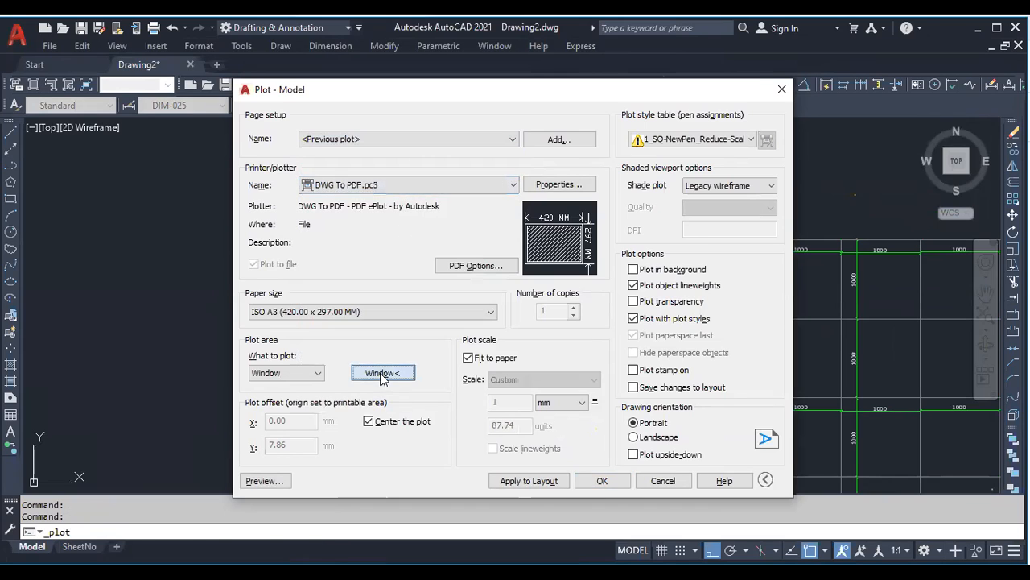
pyautogui.click(343, 206)
pyautogui.click(644, 358)
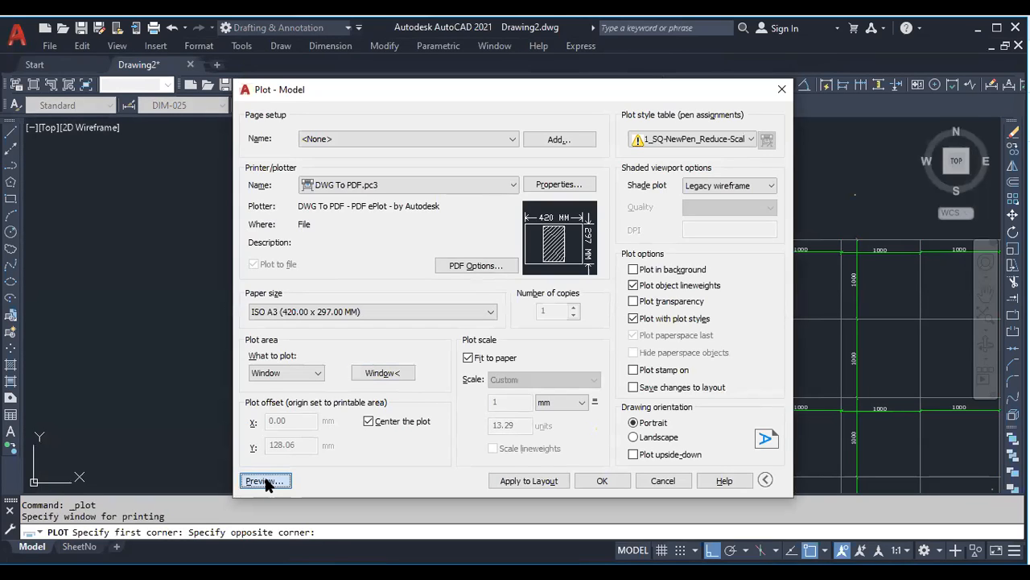
# Examine the plot preview, switch the orientation to landscape, preview the plot again and cancel it
pyautogui.click(265, 482)
pyautogui.moveTo(455, 416); pyautogui.dragTo(448, 269)
pyautogui.rightClick(447, 265)
pyautogui.click(480, 279)
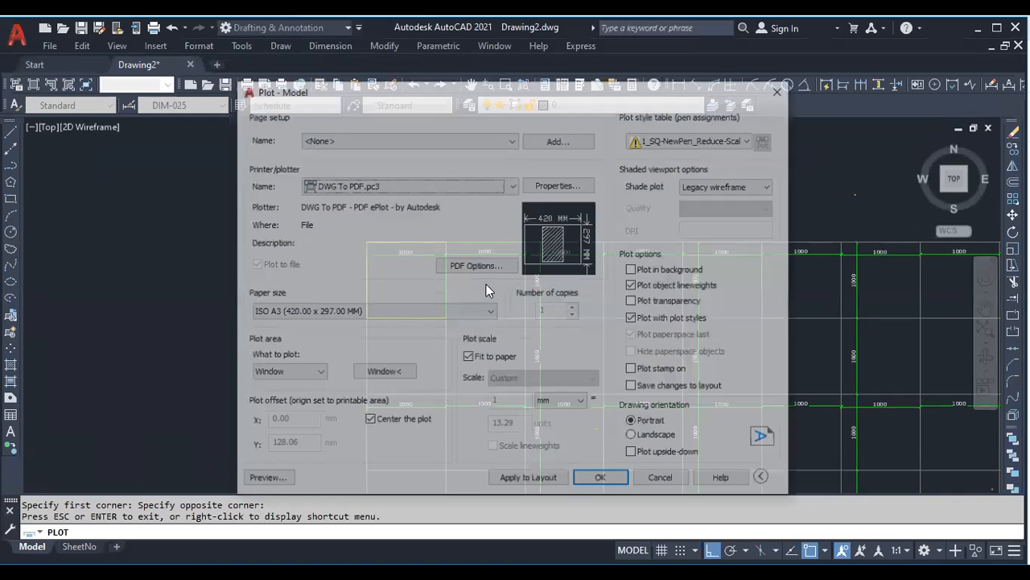
pyautogui.click(278, 479)
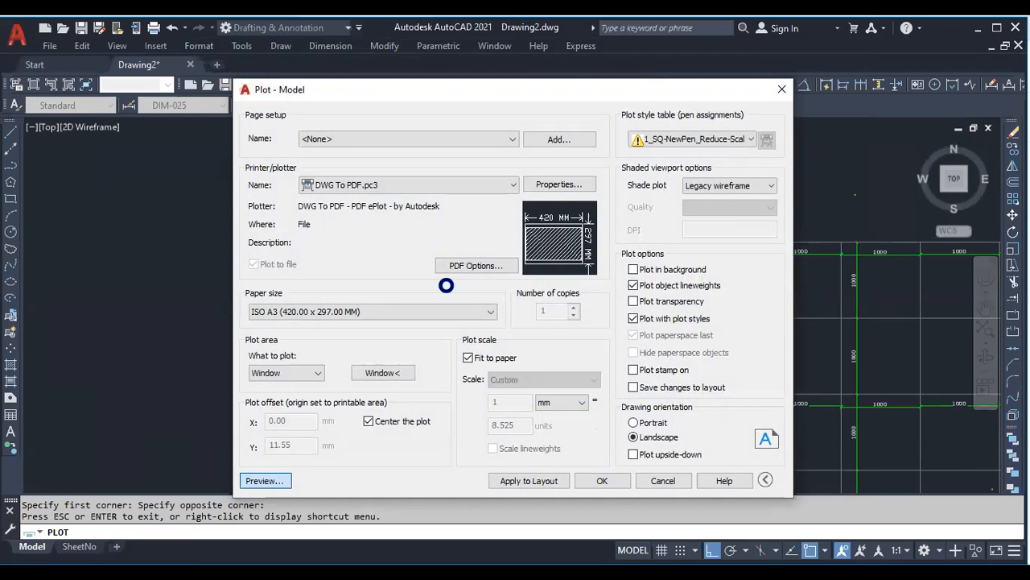
pyautogui.press('Escape')
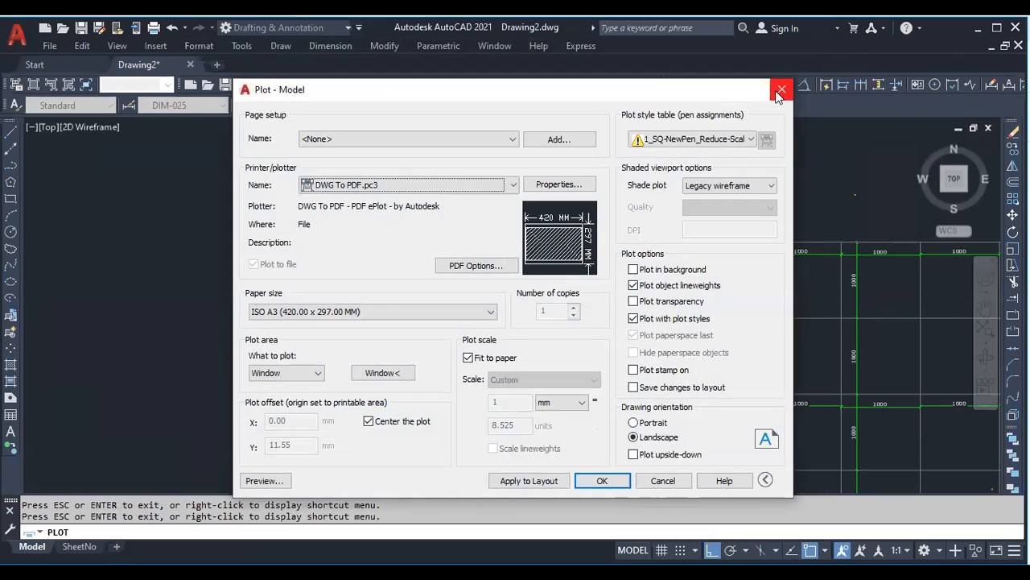
pyautogui.click(780, 91)
# Switch to the SheetNo layout and start a plot with the previous plot's settings and the plot style table set to None
pyautogui.click(97, 548)
pyautogui.press('Escape')
pyautogui.press('Escape')
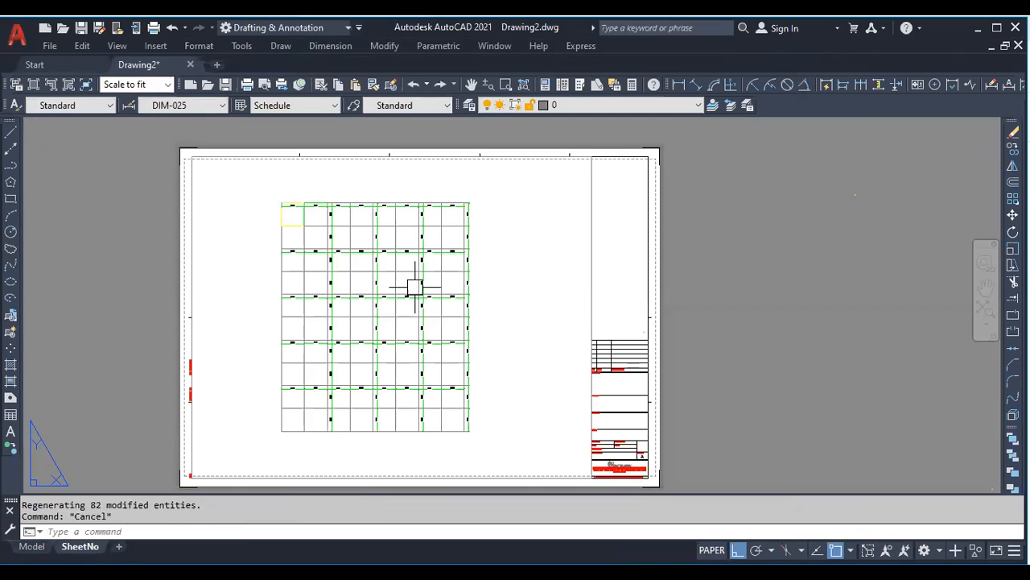
pyautogui.hotkey('ctrl', 'p')
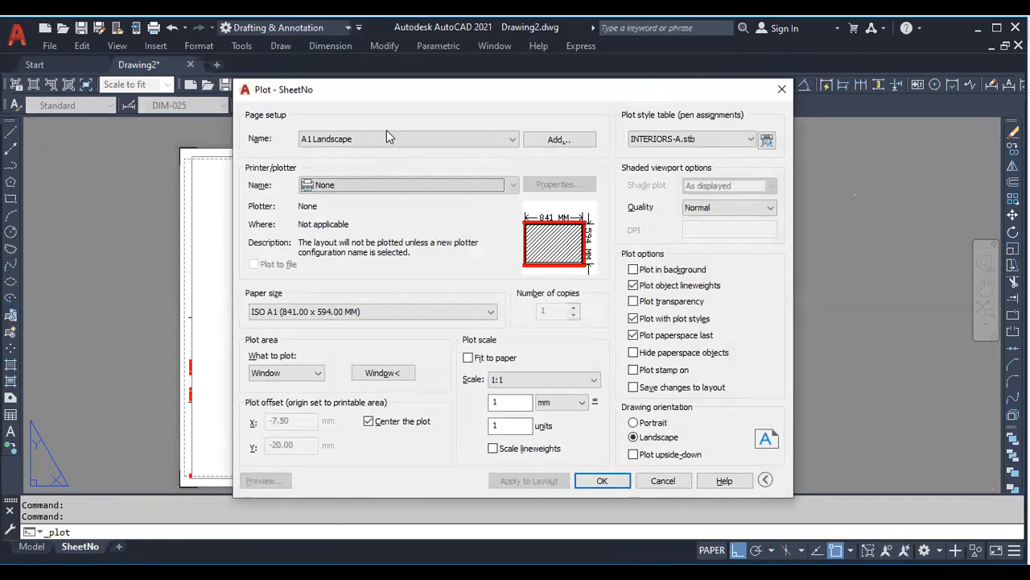
pyautogui.click(384, 137)
pyautogui.click(369, 163)
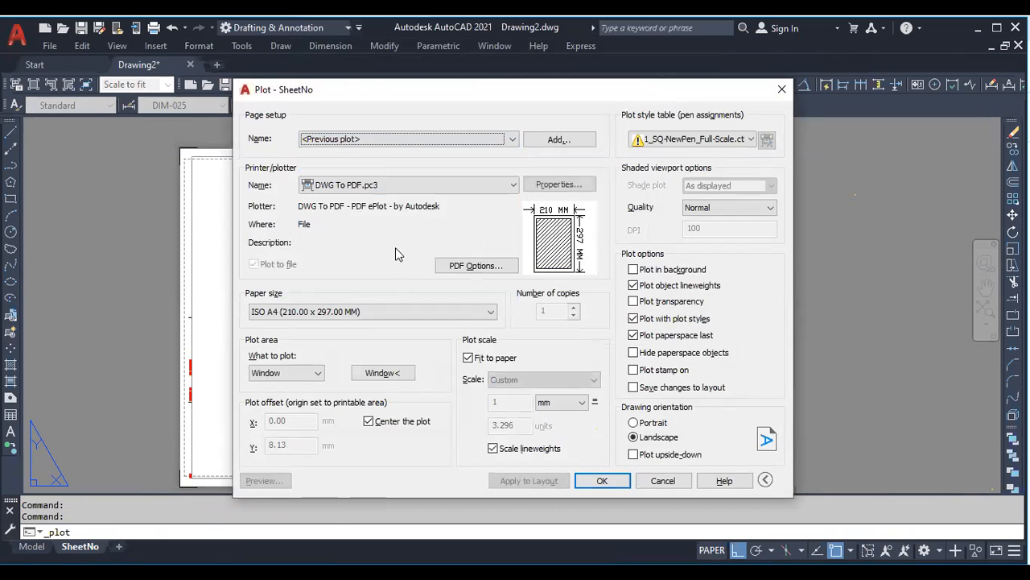
pyautogui.click(694, 138)
pyautogui.click(656, 153)
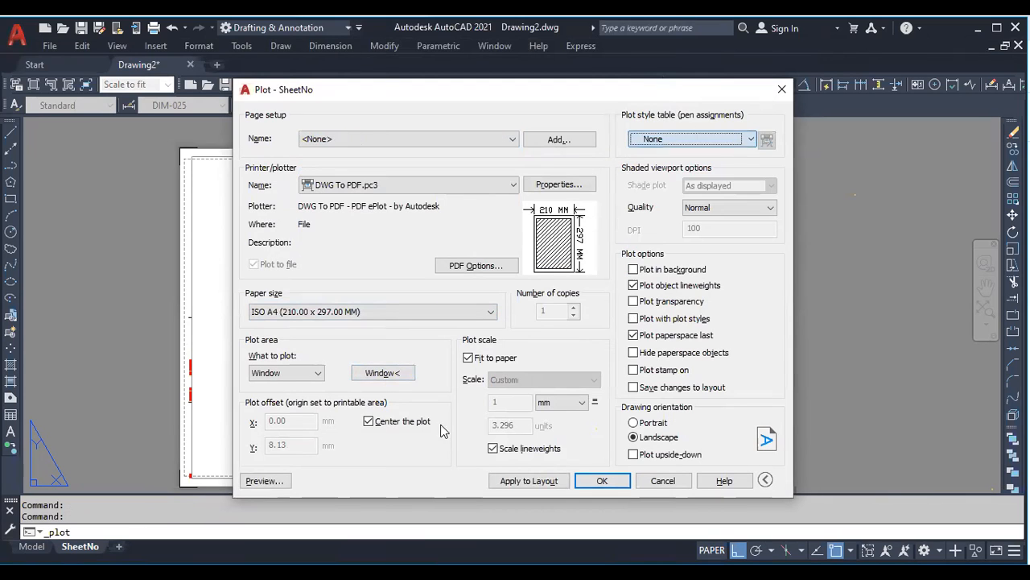
# Define the plot window around the sheet's drawing area beside the title block, with the plot centred and fitted to paper
pyautogui.click(387, 373)
pyautogui.click(192, 156)
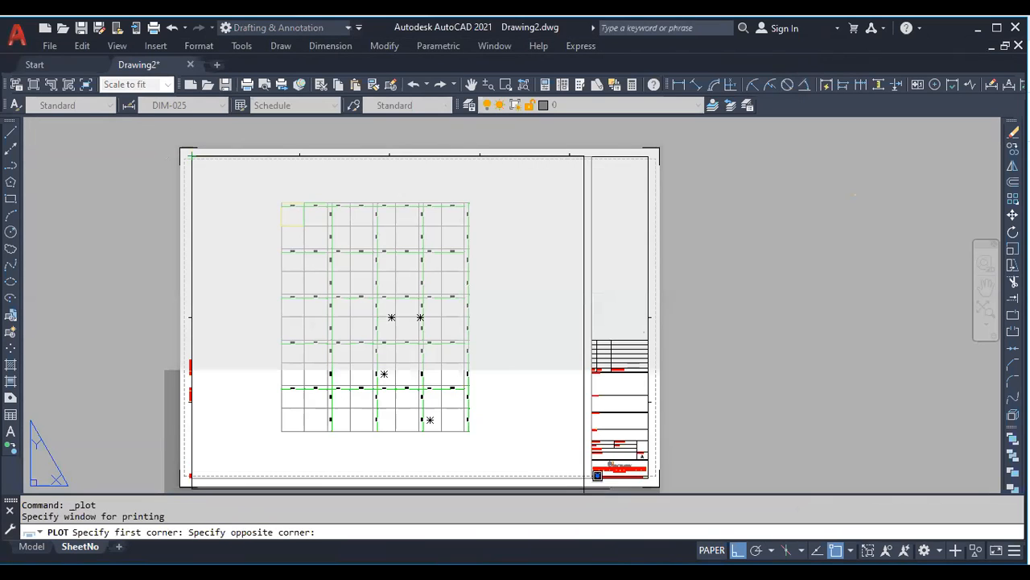
pyautogui.click(591, 478)
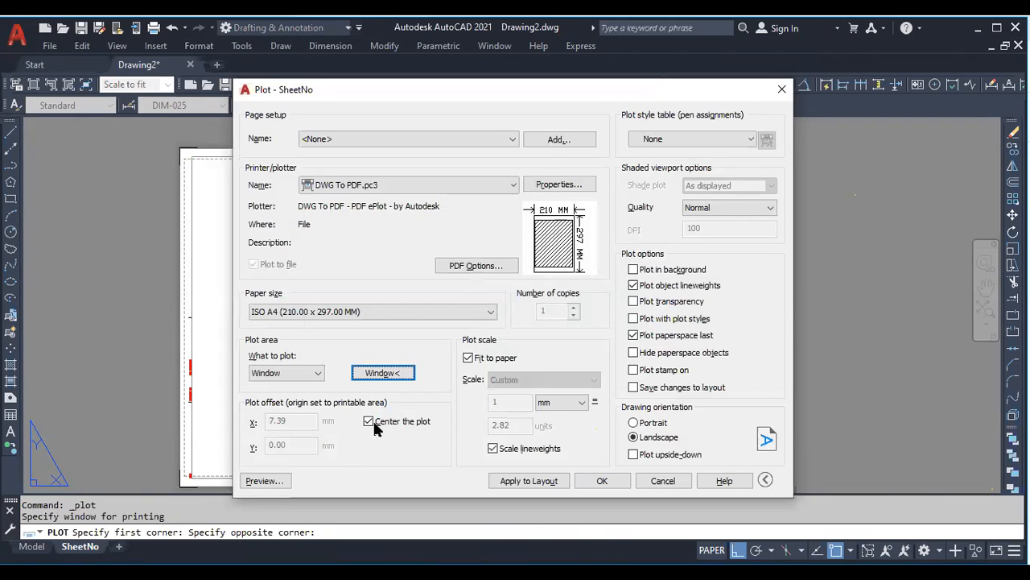
pyautogui.click(469, 358)
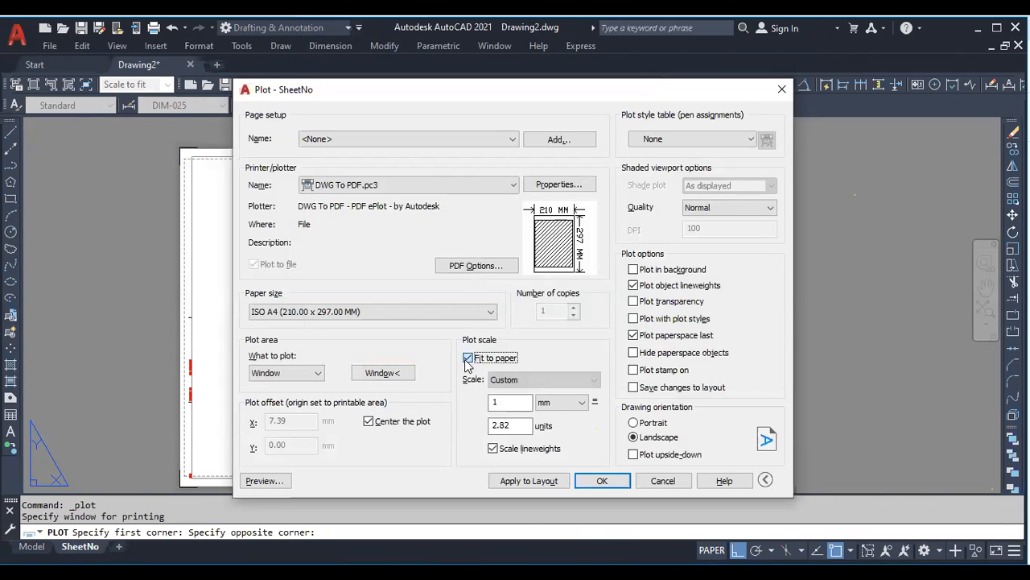
pyautogui.click(468, 358)
pyautogui.click(369, 422)
pyautogui.click(369, 422)
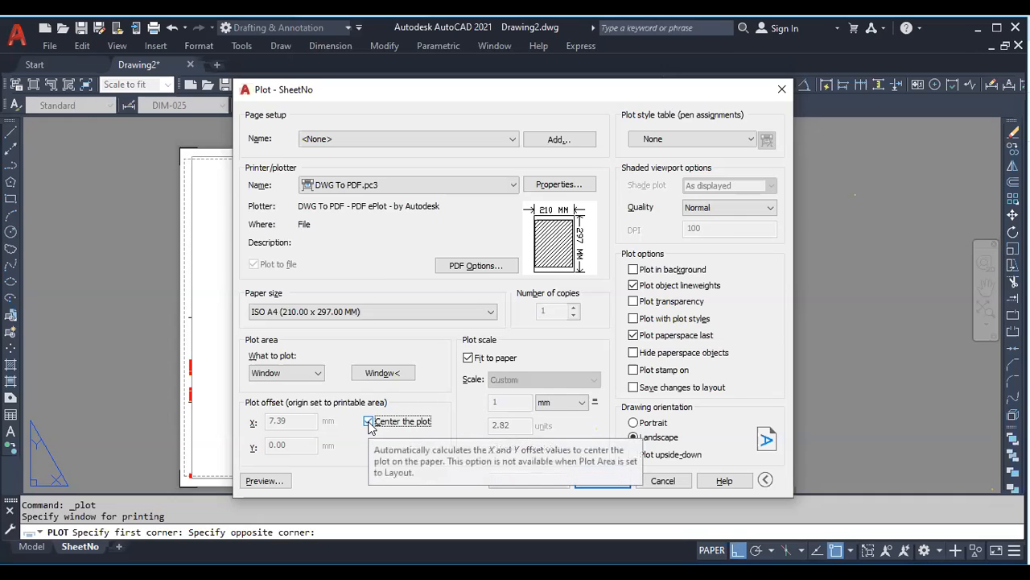
# Preview the SheetNo plot and examine the line colours of the grid, its dimensions and the yellow and green rectangles
pyautogui.click(282, 481)
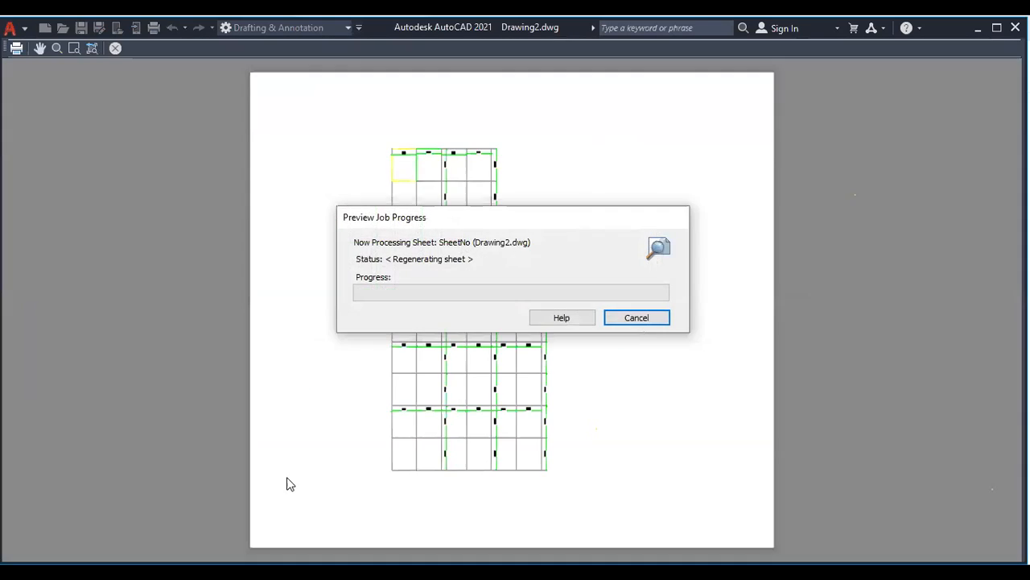
pyautogui.scroll(4, 416, 179)
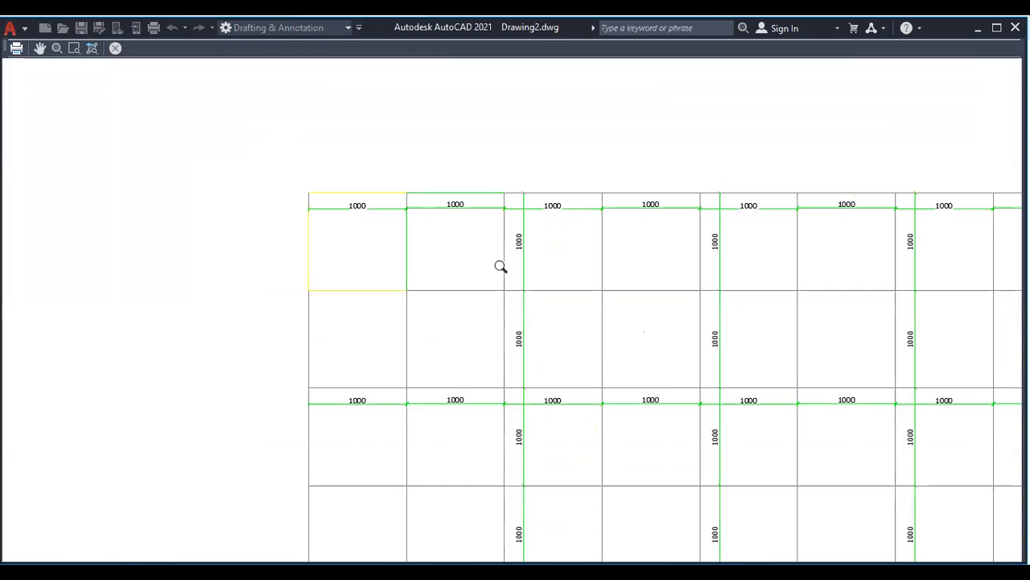
pyautogui.scroll(-3, 438, 211)
pyautogui.scroll(2, 592, 235)
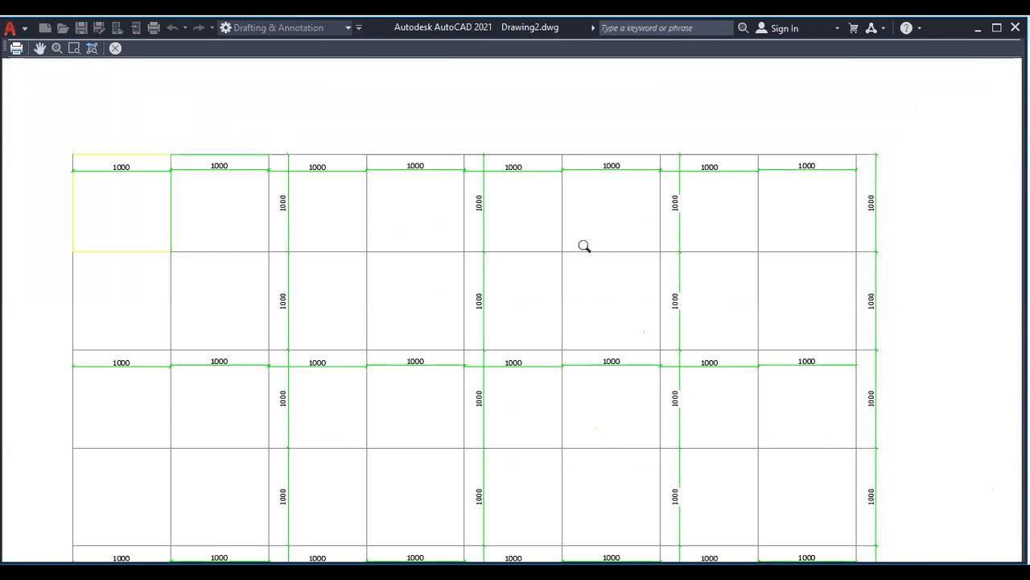
pyautogui.scroll(-2, 583, 243)
pyautogui.scroll(-3, 479, 205)
pyautogui.scroll(1, 504, 226)
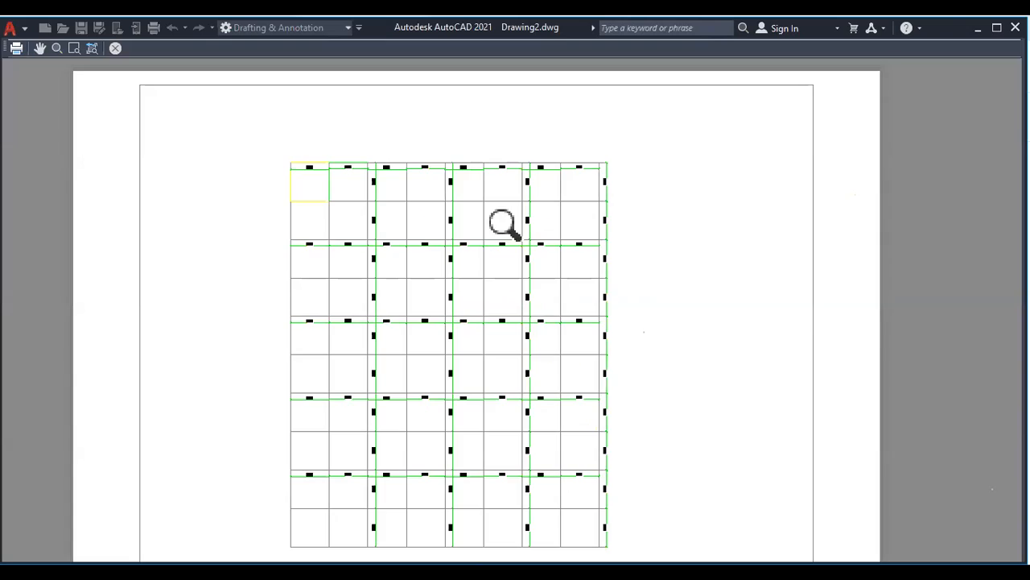
pyautogui.scroll(-2, 483, 225)
# Plot the sheet from the preview to a PDF file named drawing 1 in the Documents folder
pyautogui.rightClick(469, 225)
pyautogui.click(507, 254)
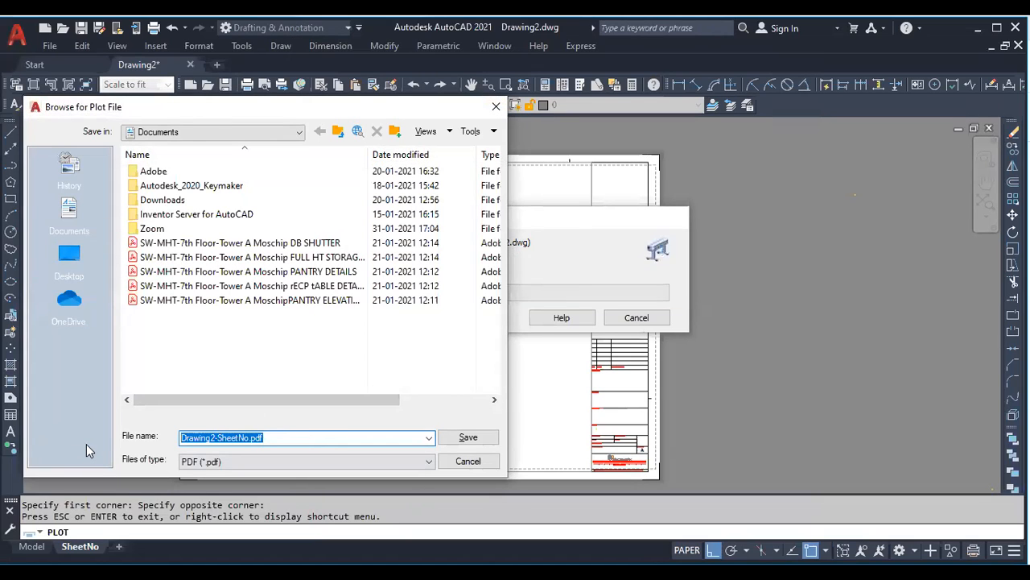
pyautogui.write('drawing 1')
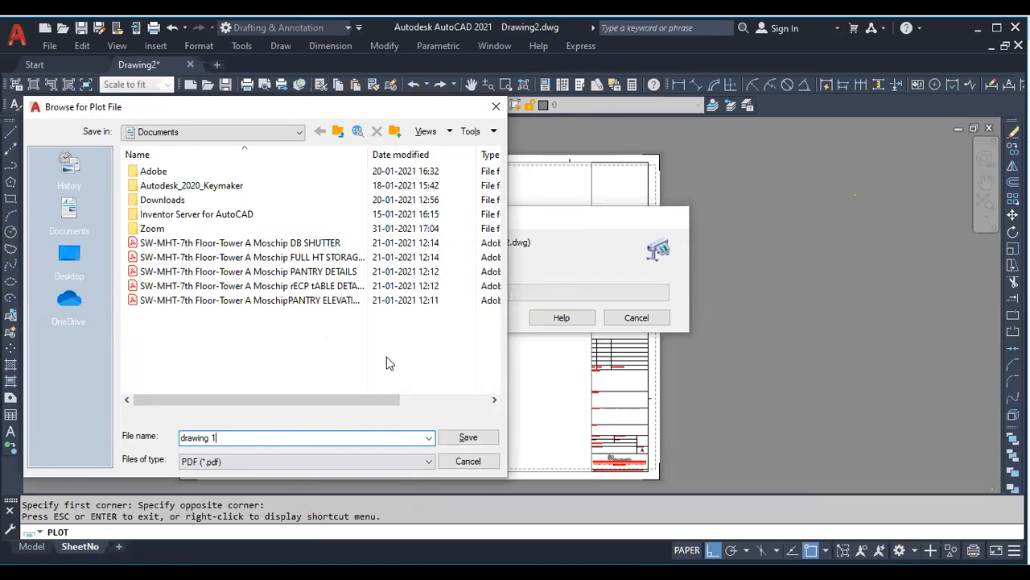
pyautogui.click(468, 439)
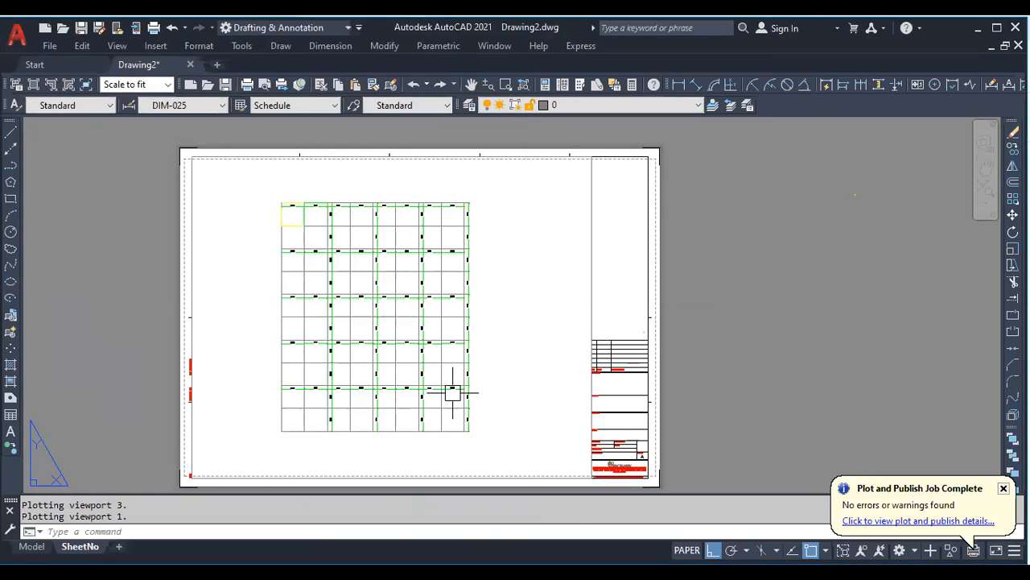
# Switch to model space and examine the grid rectangles and their dimensions
pyautogui.click(32, 546)
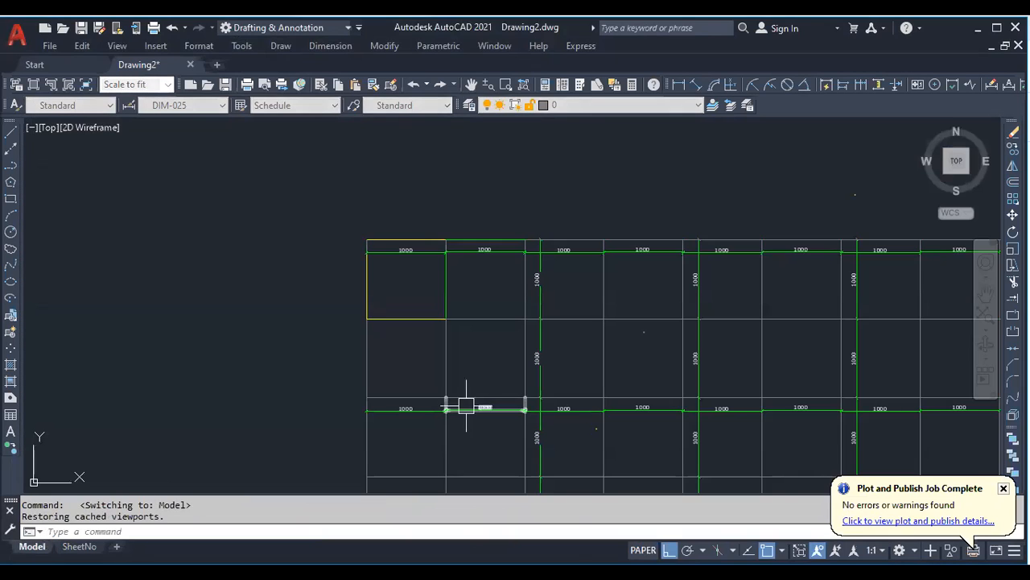
pyautogui.scroll(-4, 331, 177)
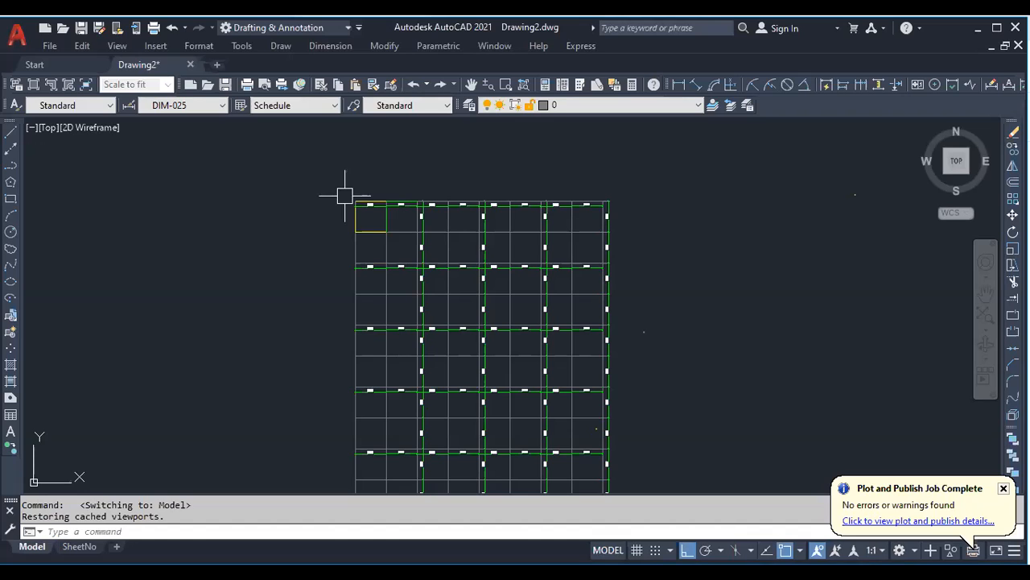
pyautogui.scroll(4, 517, 249)
pyautogui.scroll(2, 528, 262)
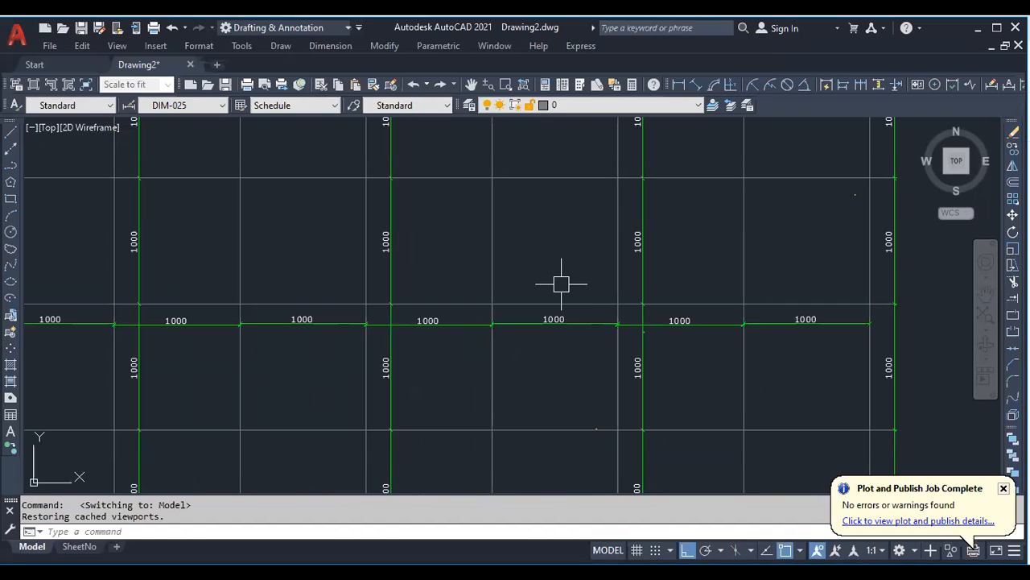
pyautogui.scroll(-2, 570, 283)
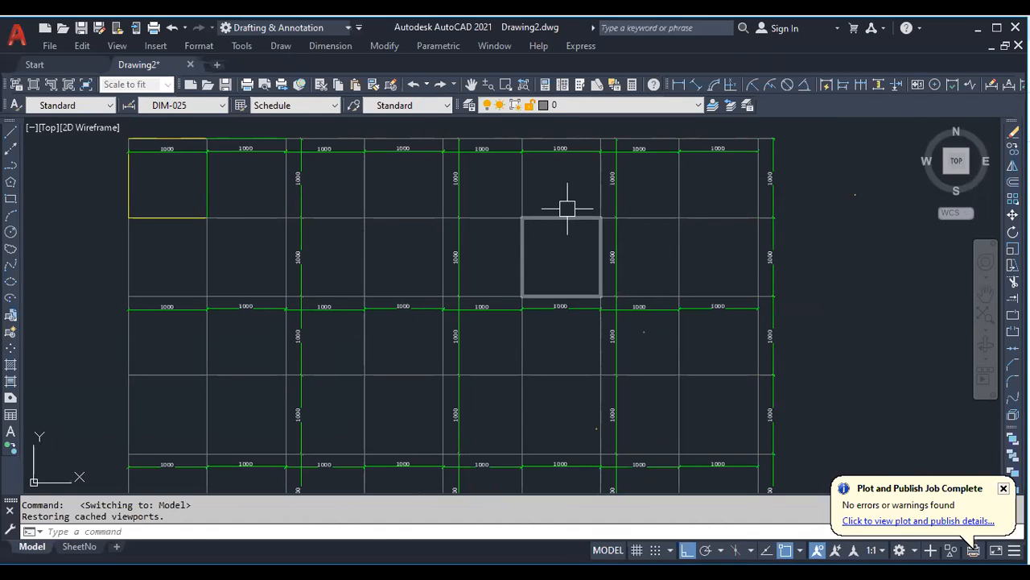
pyautogui.press('Escape')
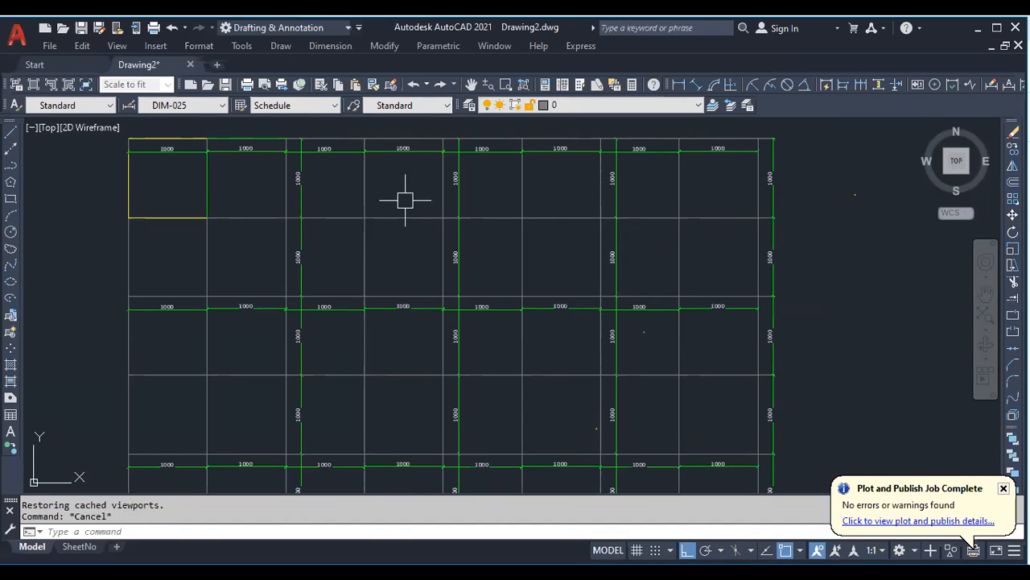
pyautogui.scroll(-2, 405, 201)
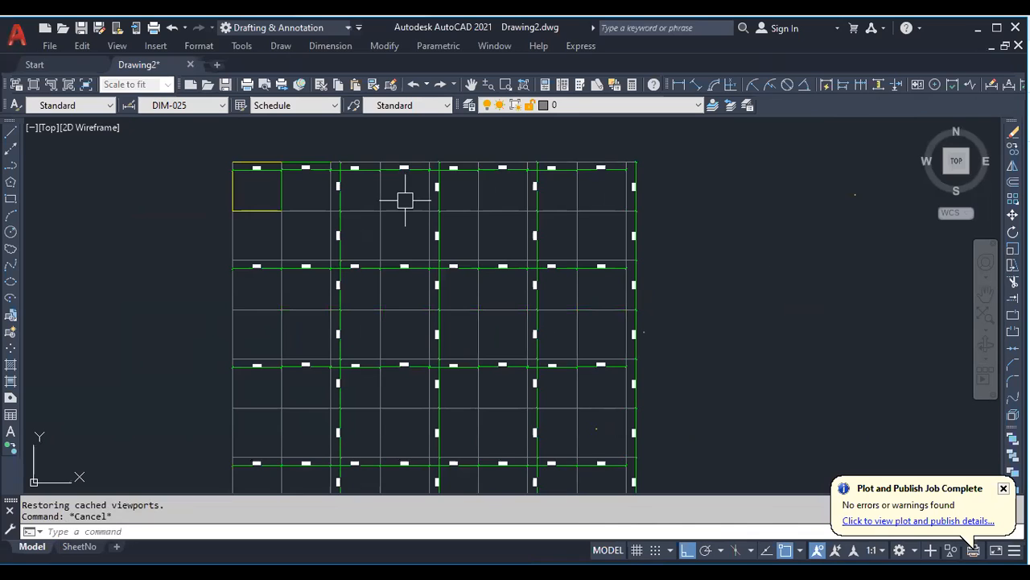
pyautogui.click(490, 223)
pyautogui.click(475, 207)
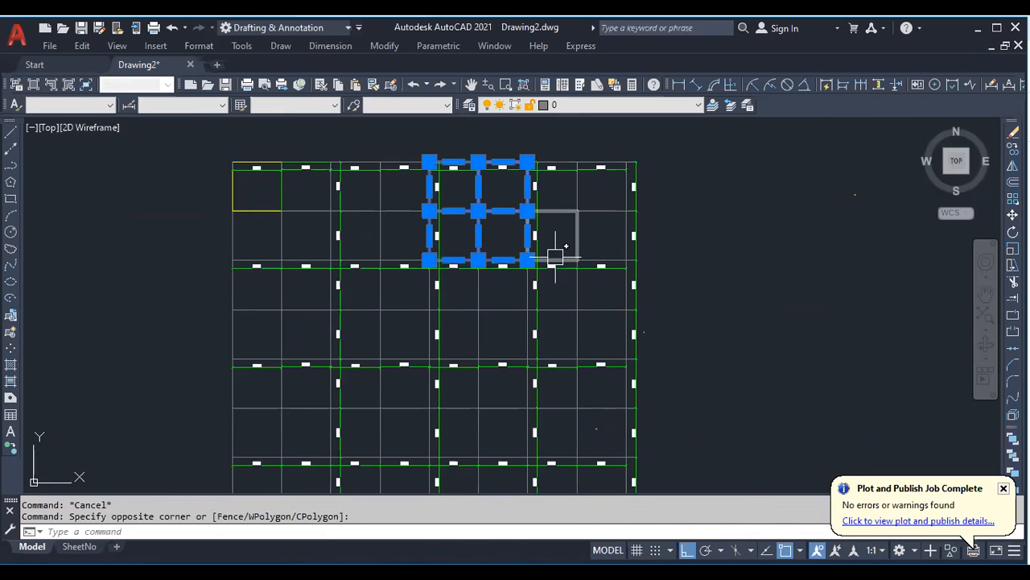
pyautogui.scroll(4, 575, 230)
pyautogui.click(598, 230)
pyautogui.click(549, 156)
pyautogui.scroll(-4, 585, 204)
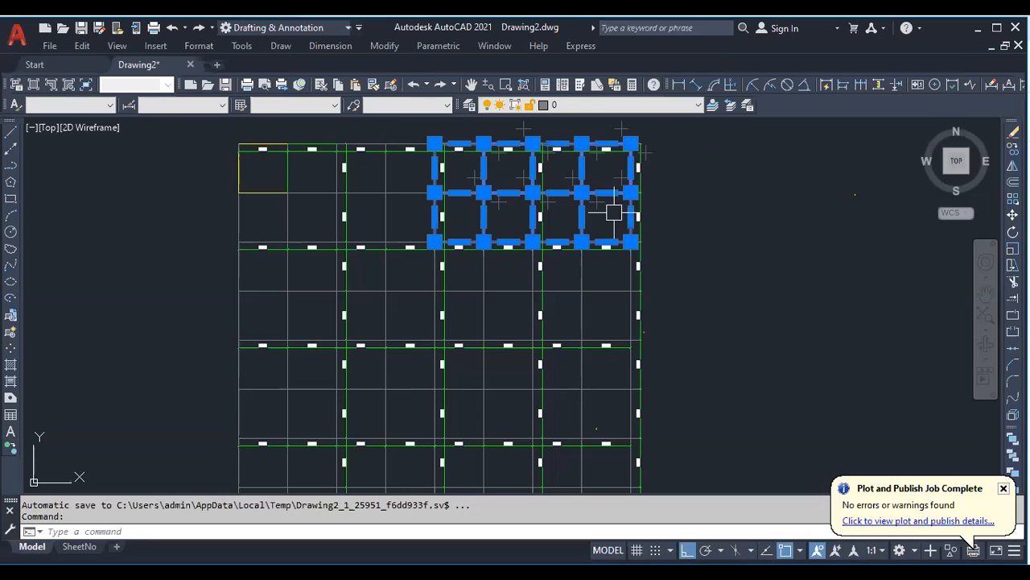
pyautogui.press('Escape')
# Select the first two grid rectangles in the second row and extend the selection to all similar rectangles
pyautogui.scroll(-4, 553, 203)
pyautogui.scroll(4, 550, 205)
pyautogui.scroll(2, 421, 223)
pyautogui.scroll(-4, 462, 303)
pyautogui.scroll(2, 299, 165)
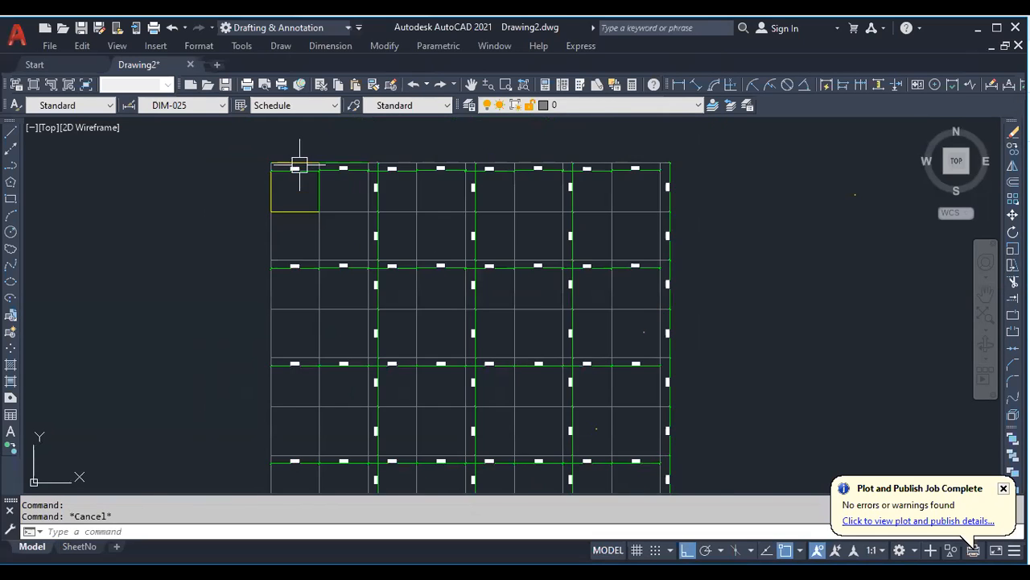
pyautogui.scroll(2, 334, 201)
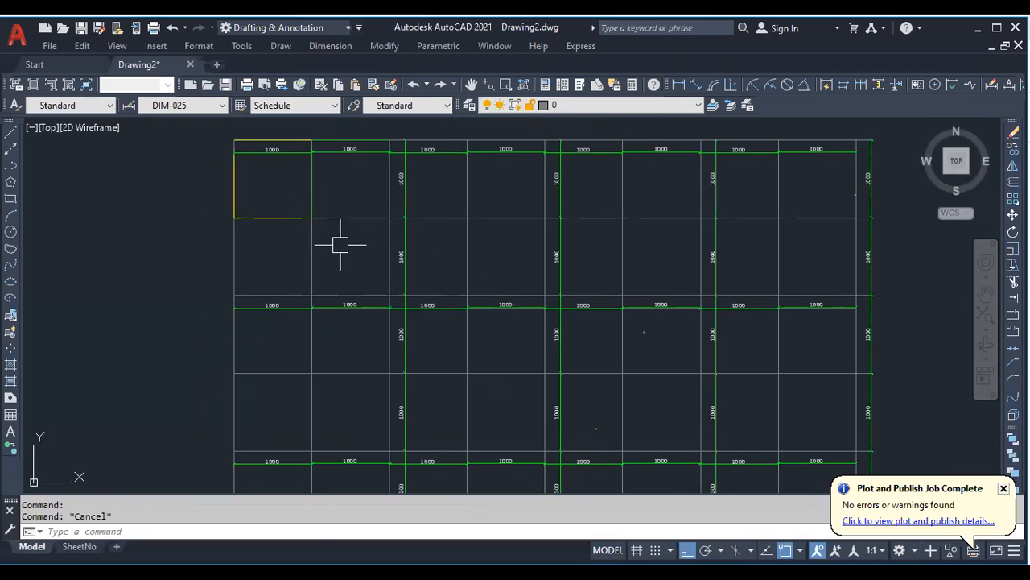
pyautogui.moveTo(341, 241); pyautogui.dragTo(295, 249)
pyautogui.rightClick(318, 218)
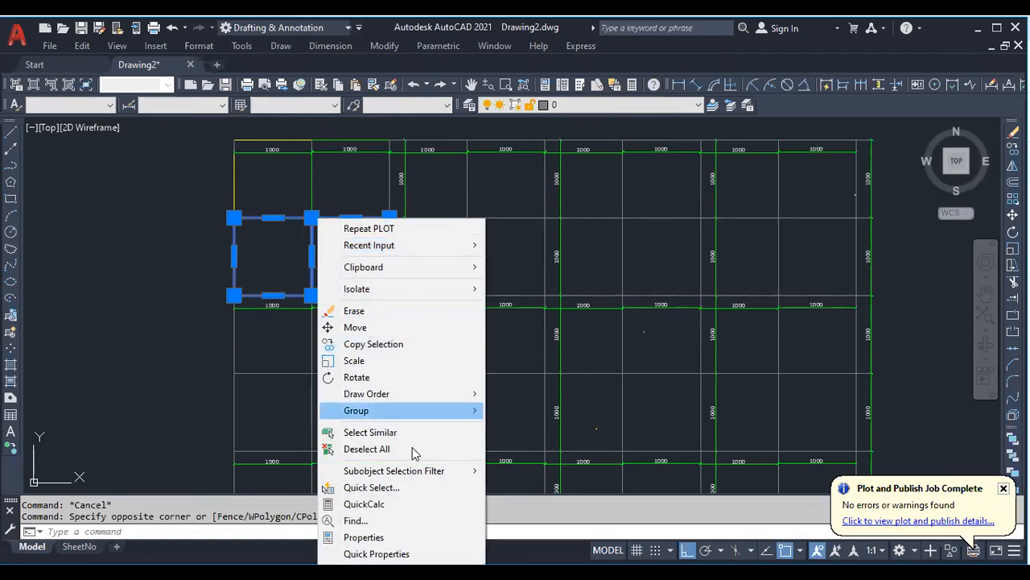
pyautogui.click(399, 433)
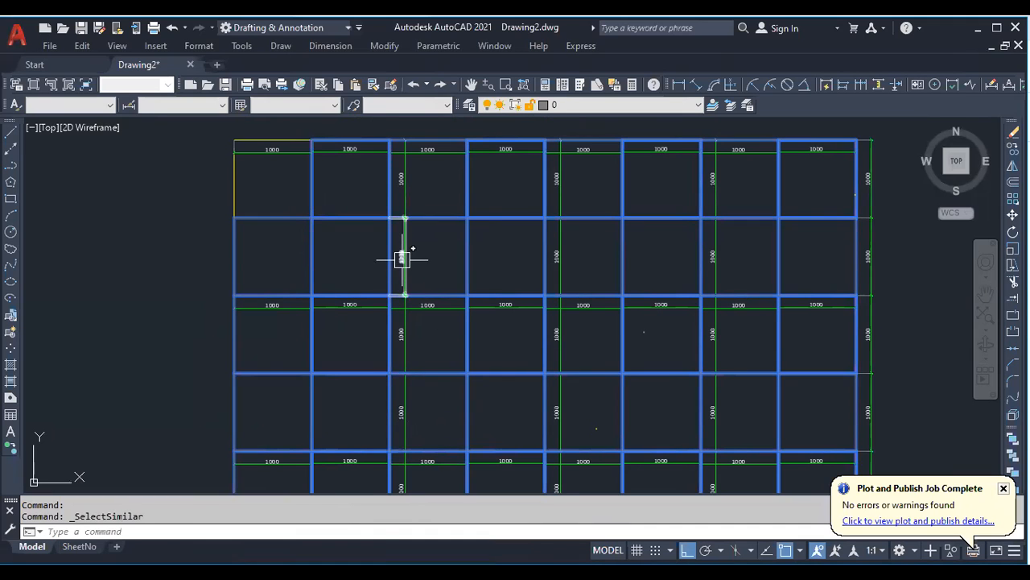
pyautogui.scroll(2, 357, 189)
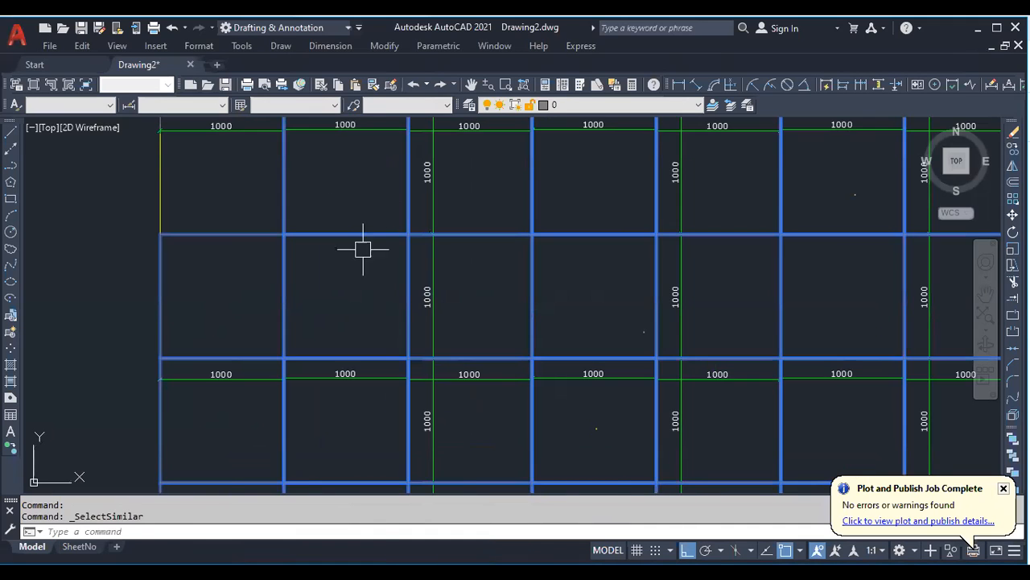
pyautogui.scroll(-2, 362, 249)
# Try to change the draw order of the selected grid rectangles
pyautogui.write('dr')
pyautogui.press('Return')
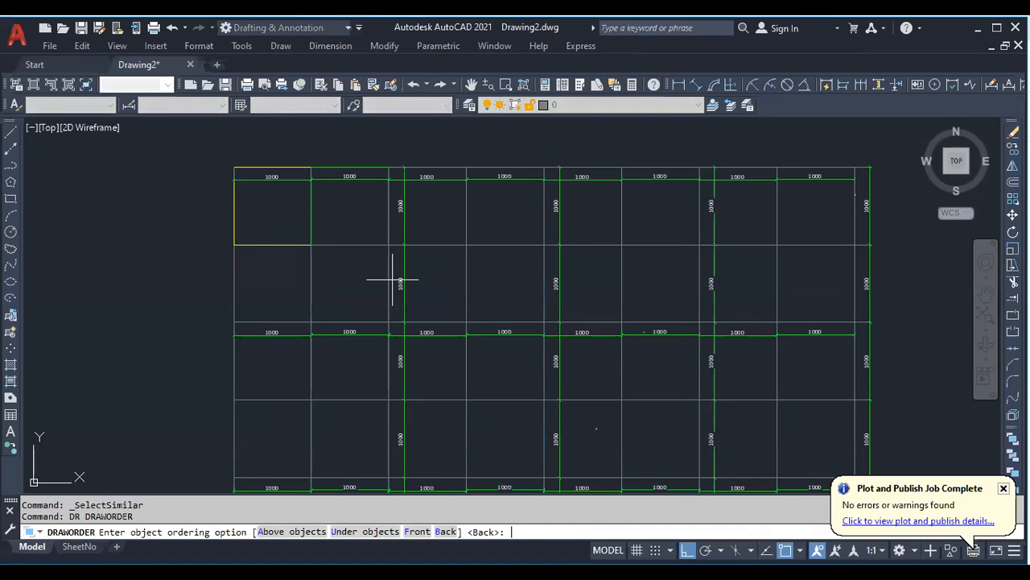
pyautogui.scroll(-2, 394, 281)
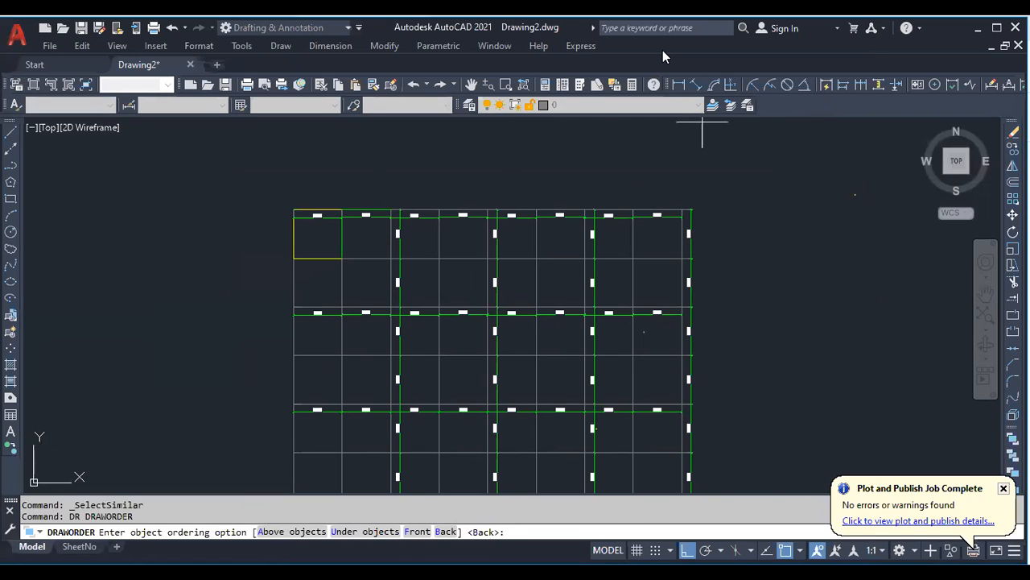
pyautogui.press('Escape')
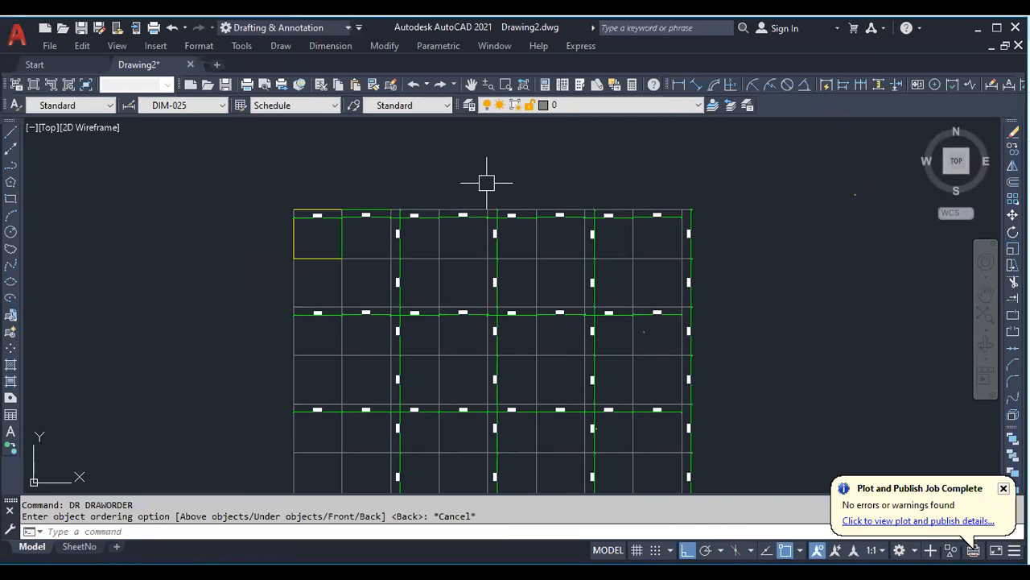
pyautogui.scroll(-1, 487, 182)
pyautogui.scroll(1, 488, 207)
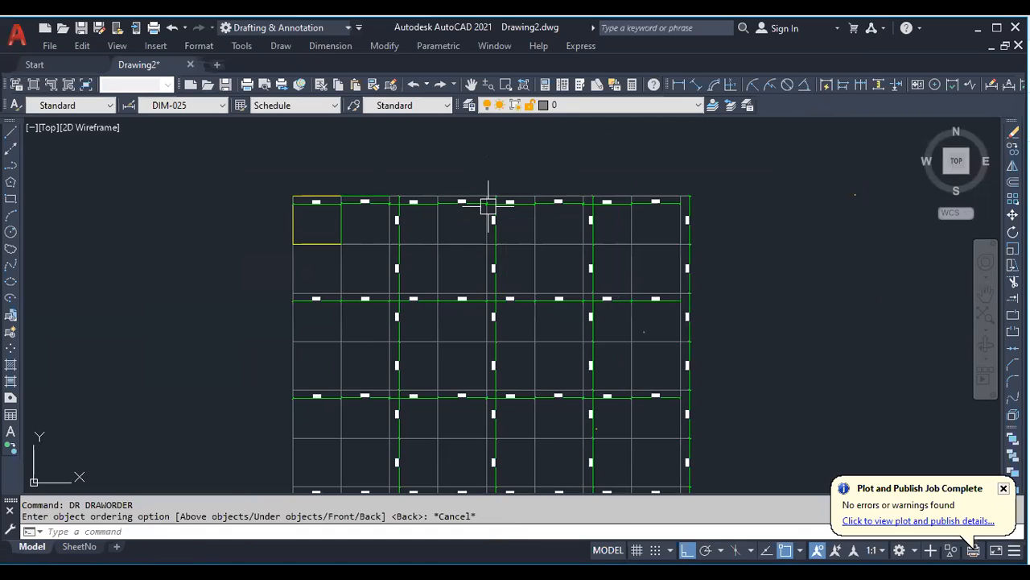
pyautogui.moveTo(488, 207)
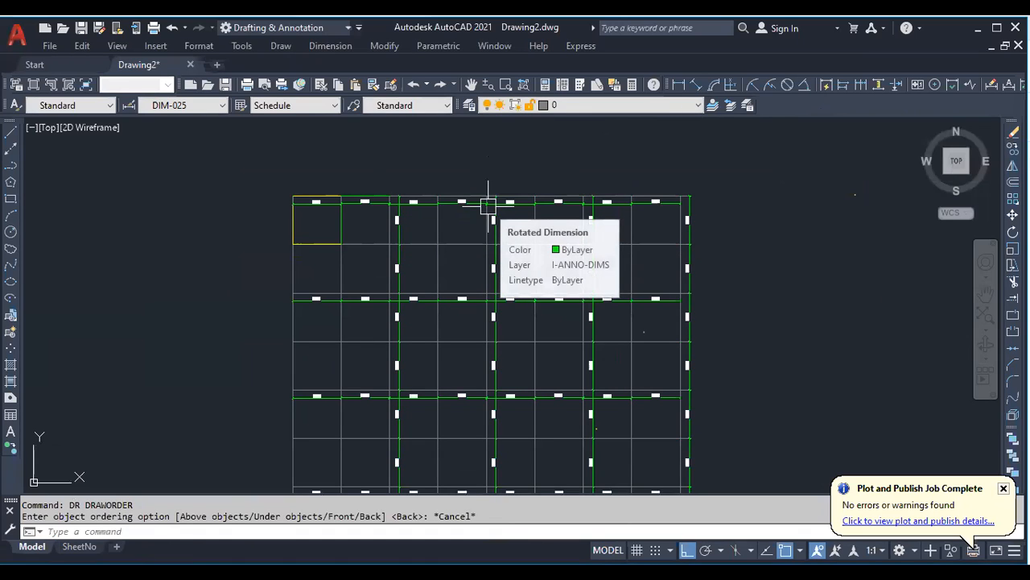